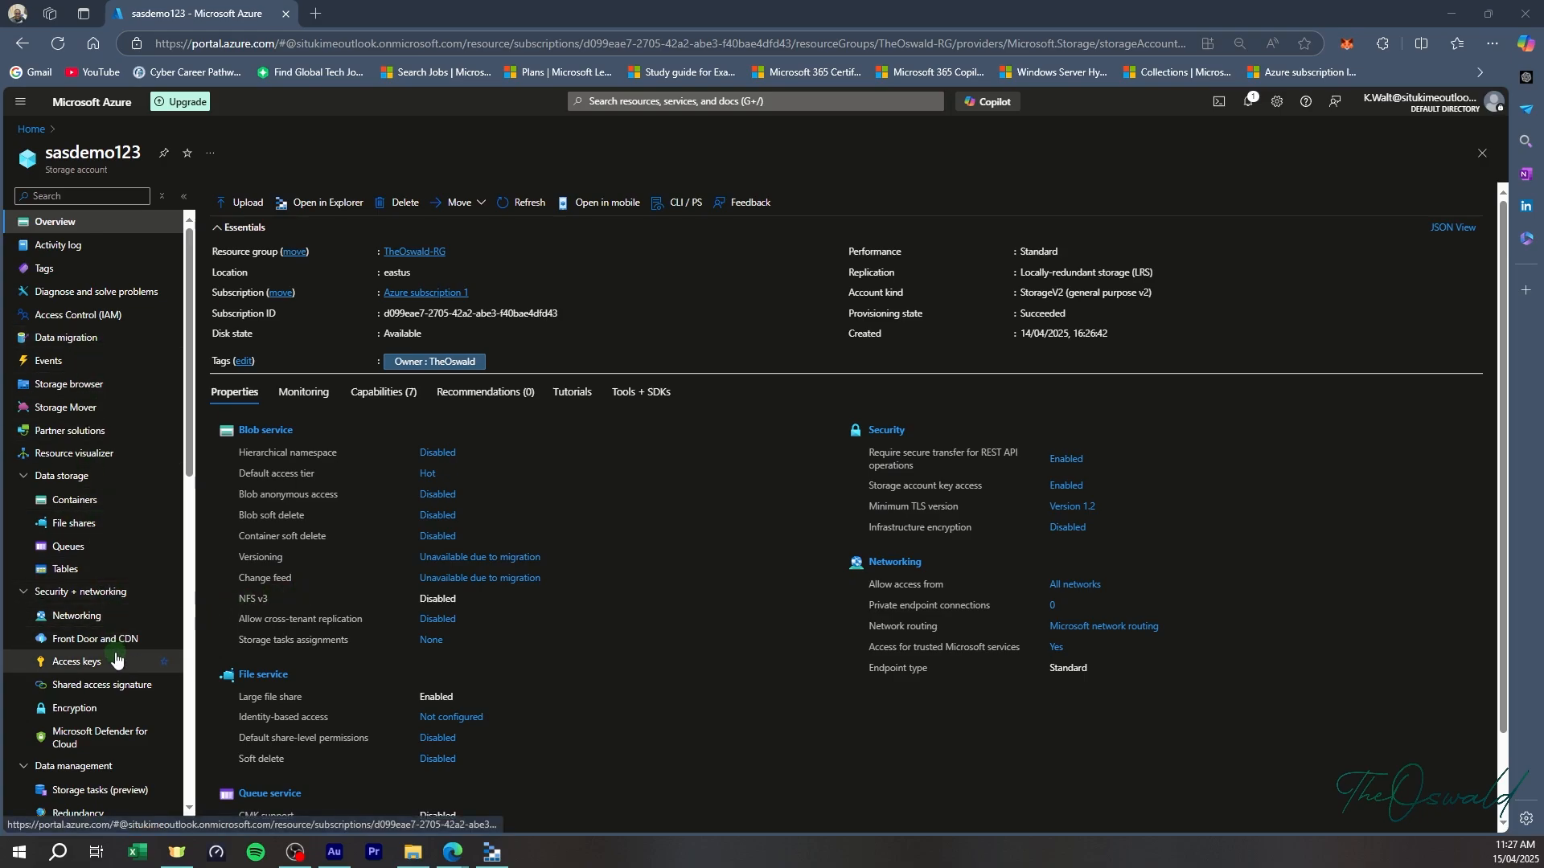
Reveal key1's access key for sasdemo123 under Access keys and copy it.
{"action": "left_click", "coordinate": [76, 661]}
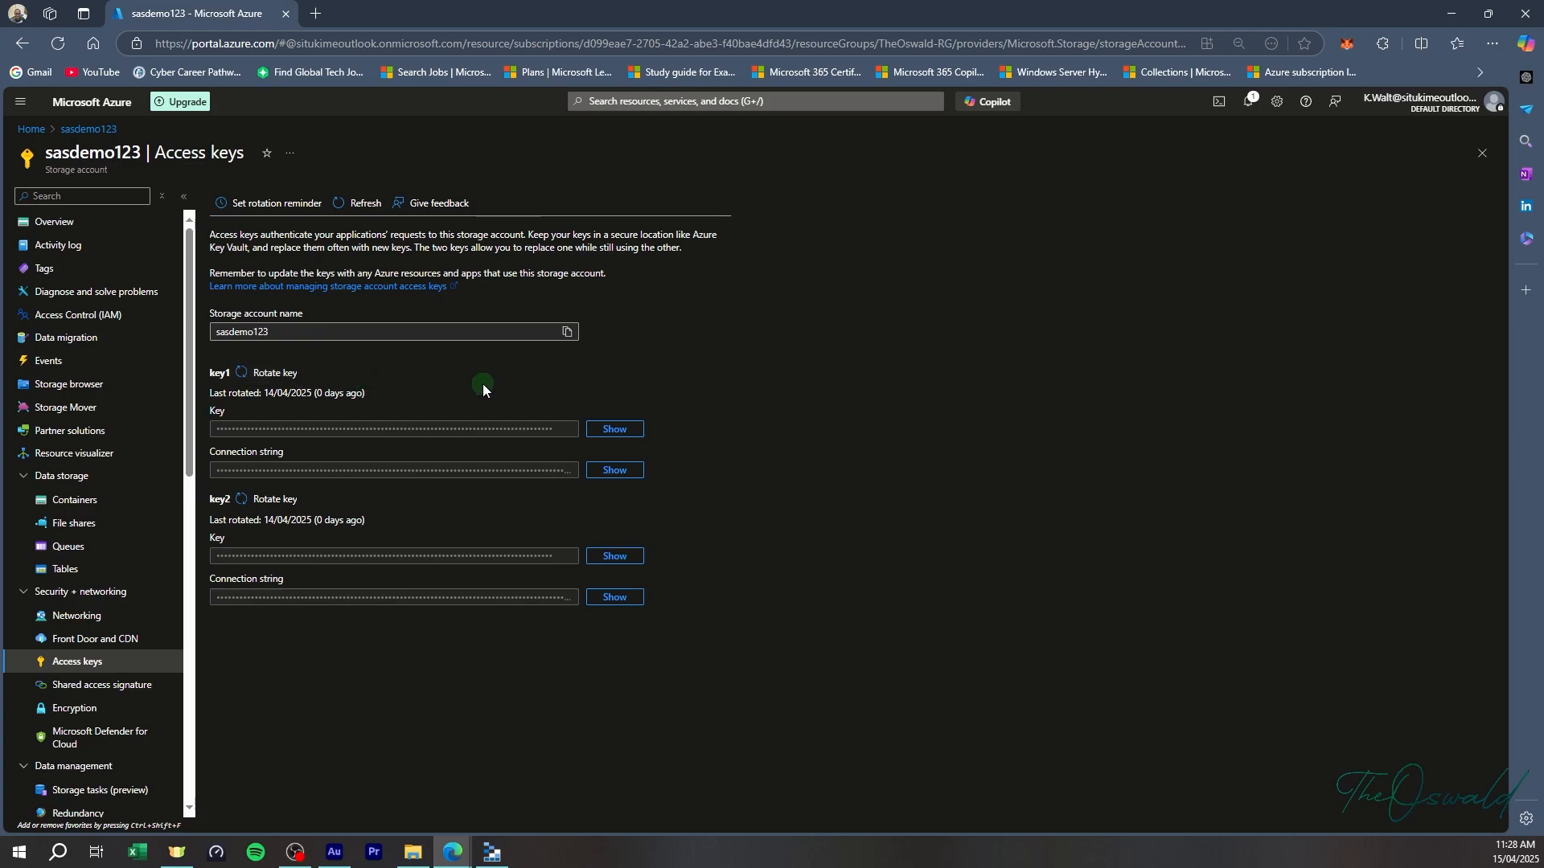
{"action": "left_click", "coordinate": [594, 431]}
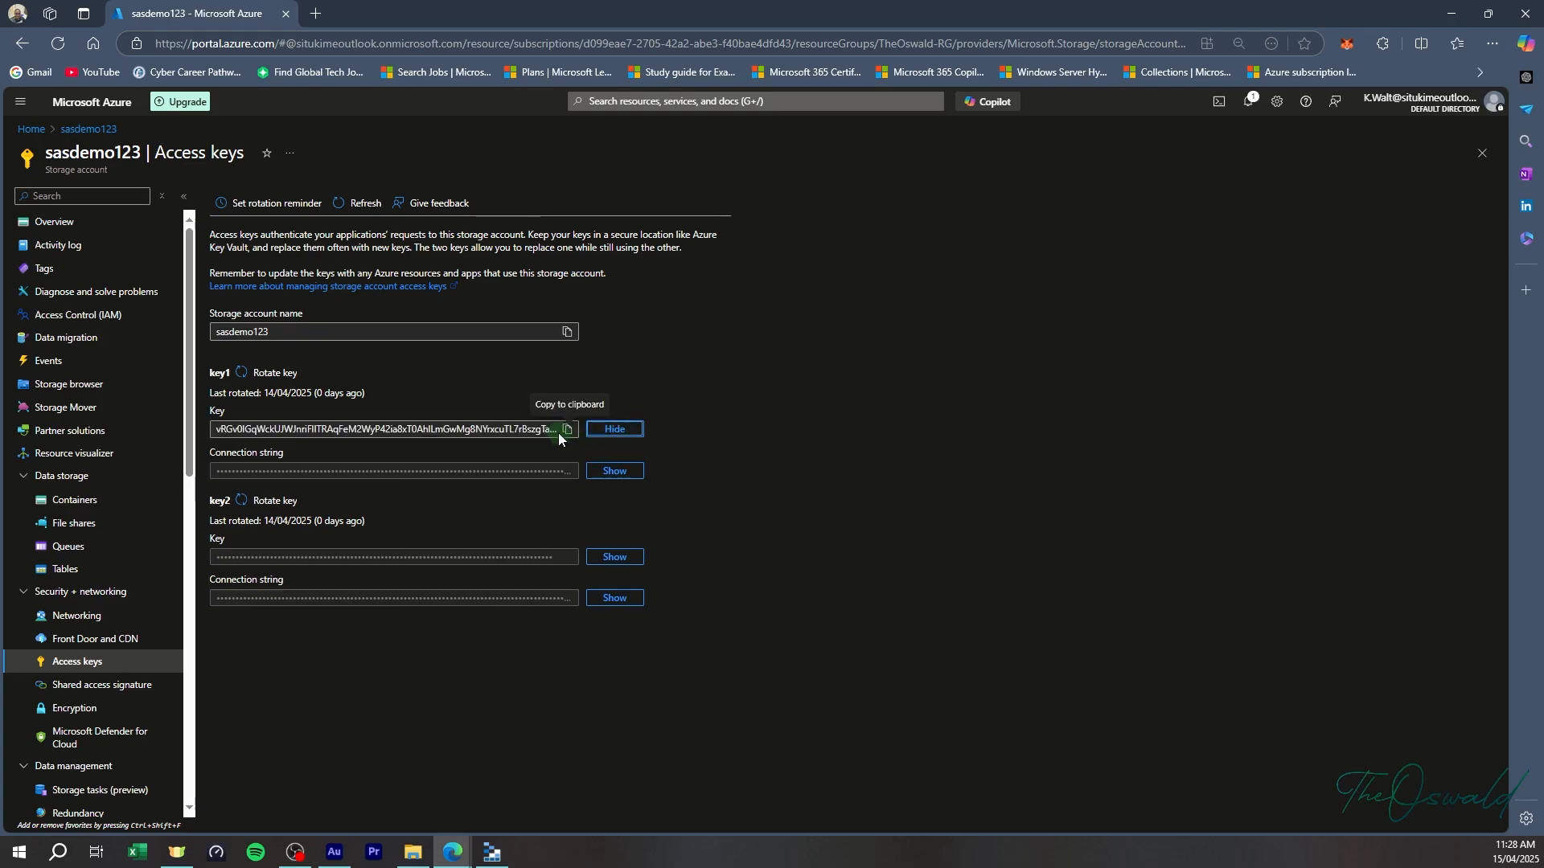
{"action": "left_click", "coordinate": [570, 431]}
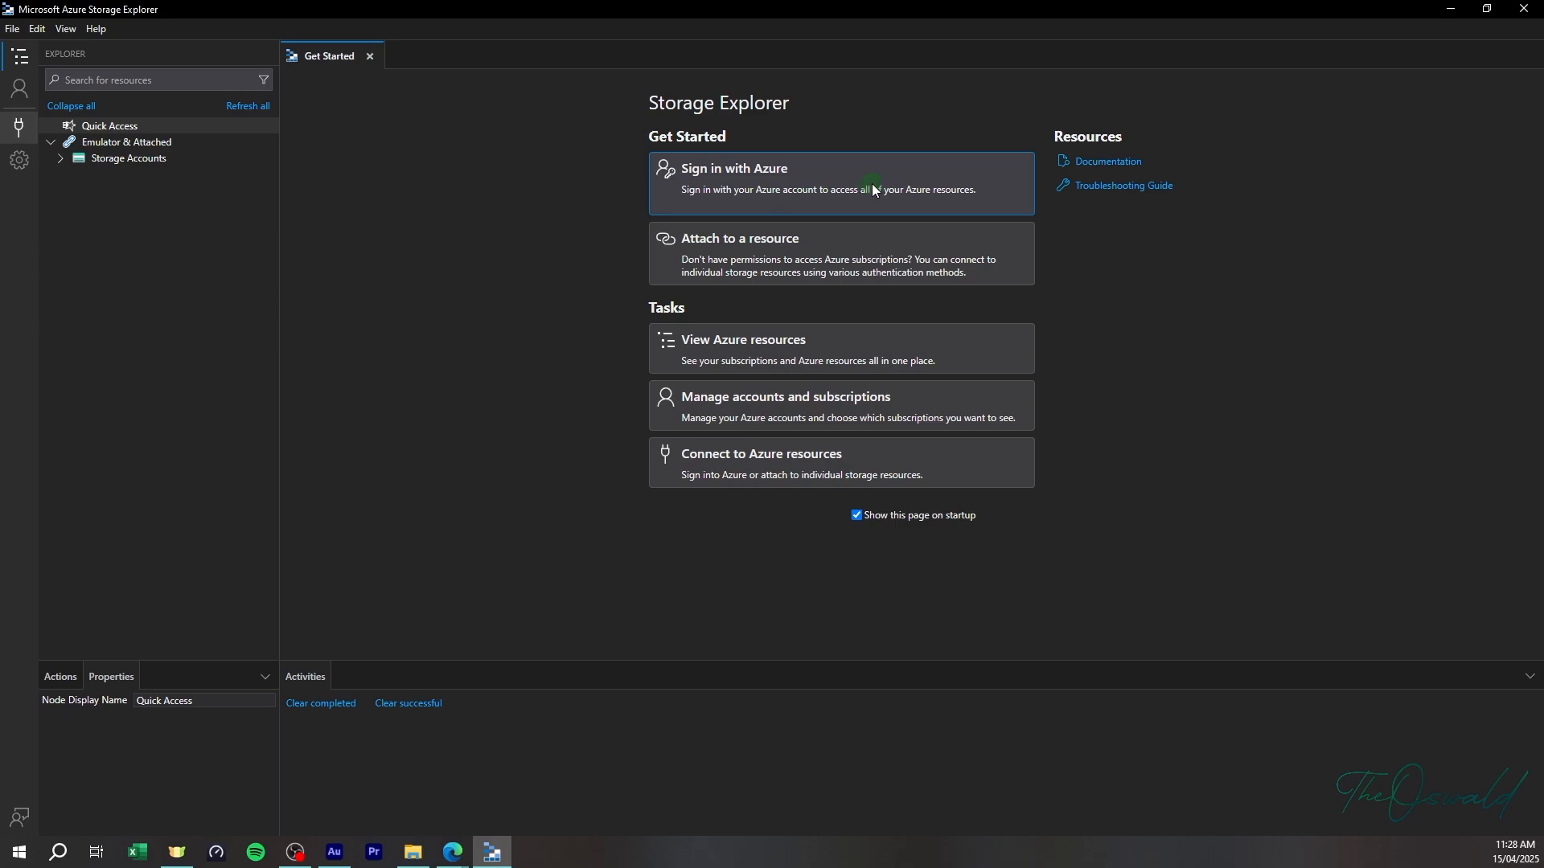
Attach storage account sasdemo123 by account name and the pasted key1 as sasdemo123-1.
{"action": "left_click", "coordinate": [817, 248]}
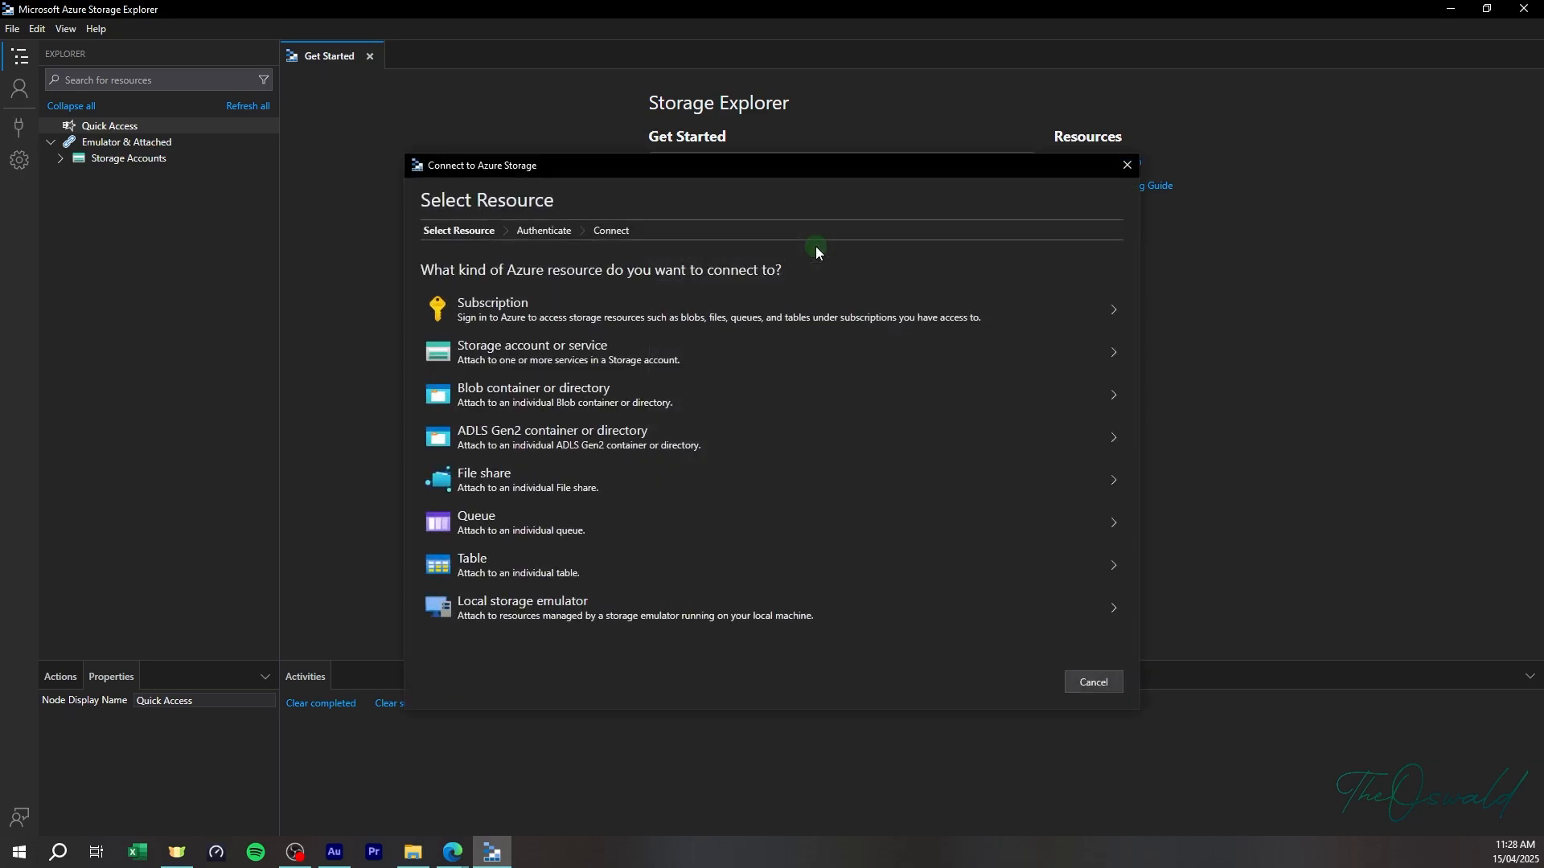
{"action": "left_click", "coordinate": [716, 354]}
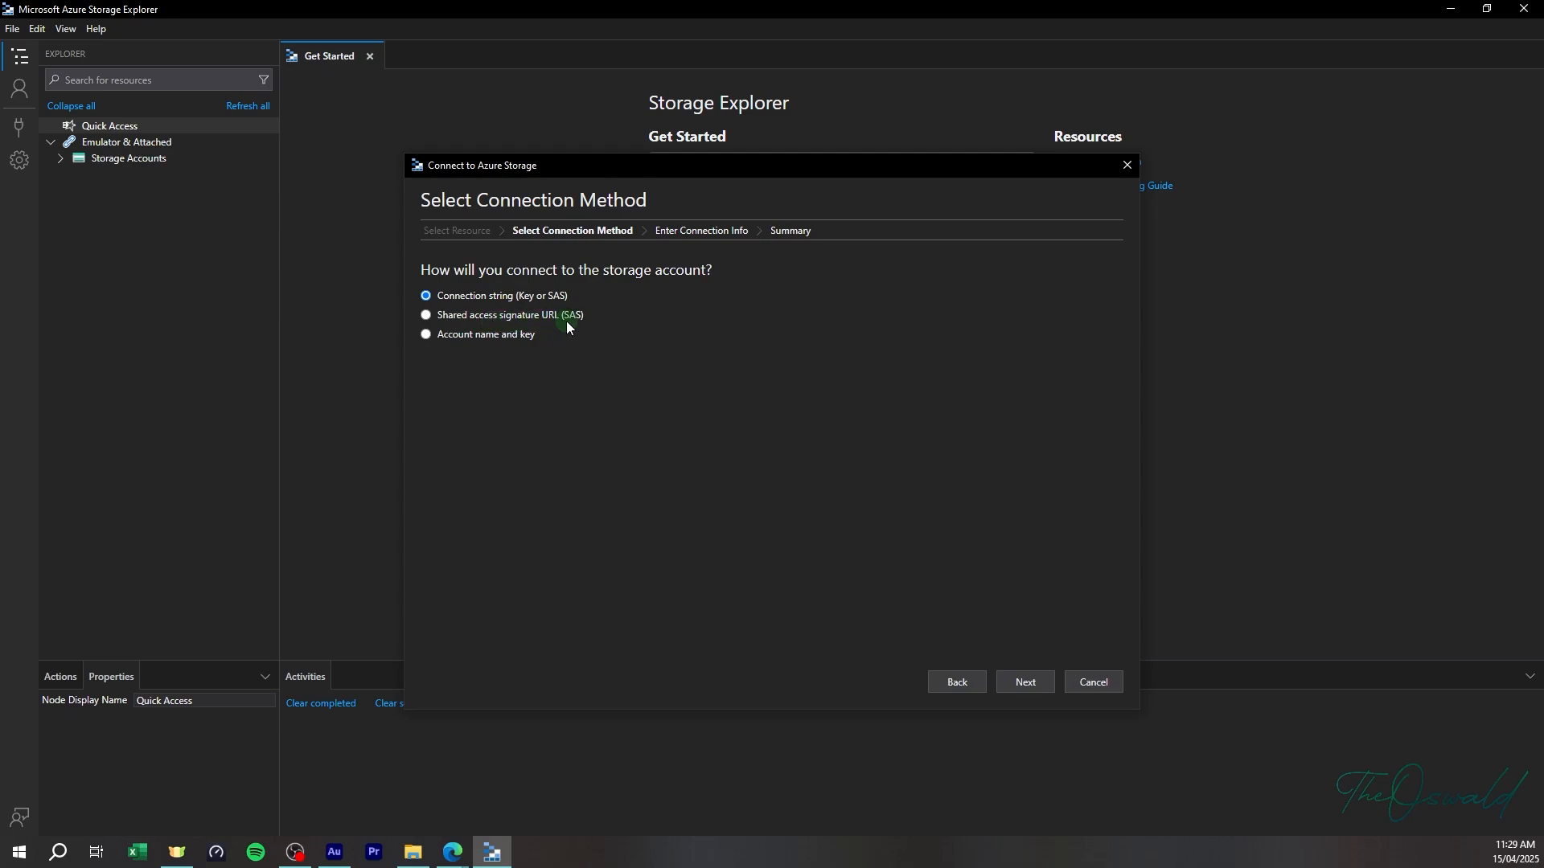
{"action": "left_click", "coordinate": [484, 336]}
{"action": "left_click", "coordinate": [1033, 684]}
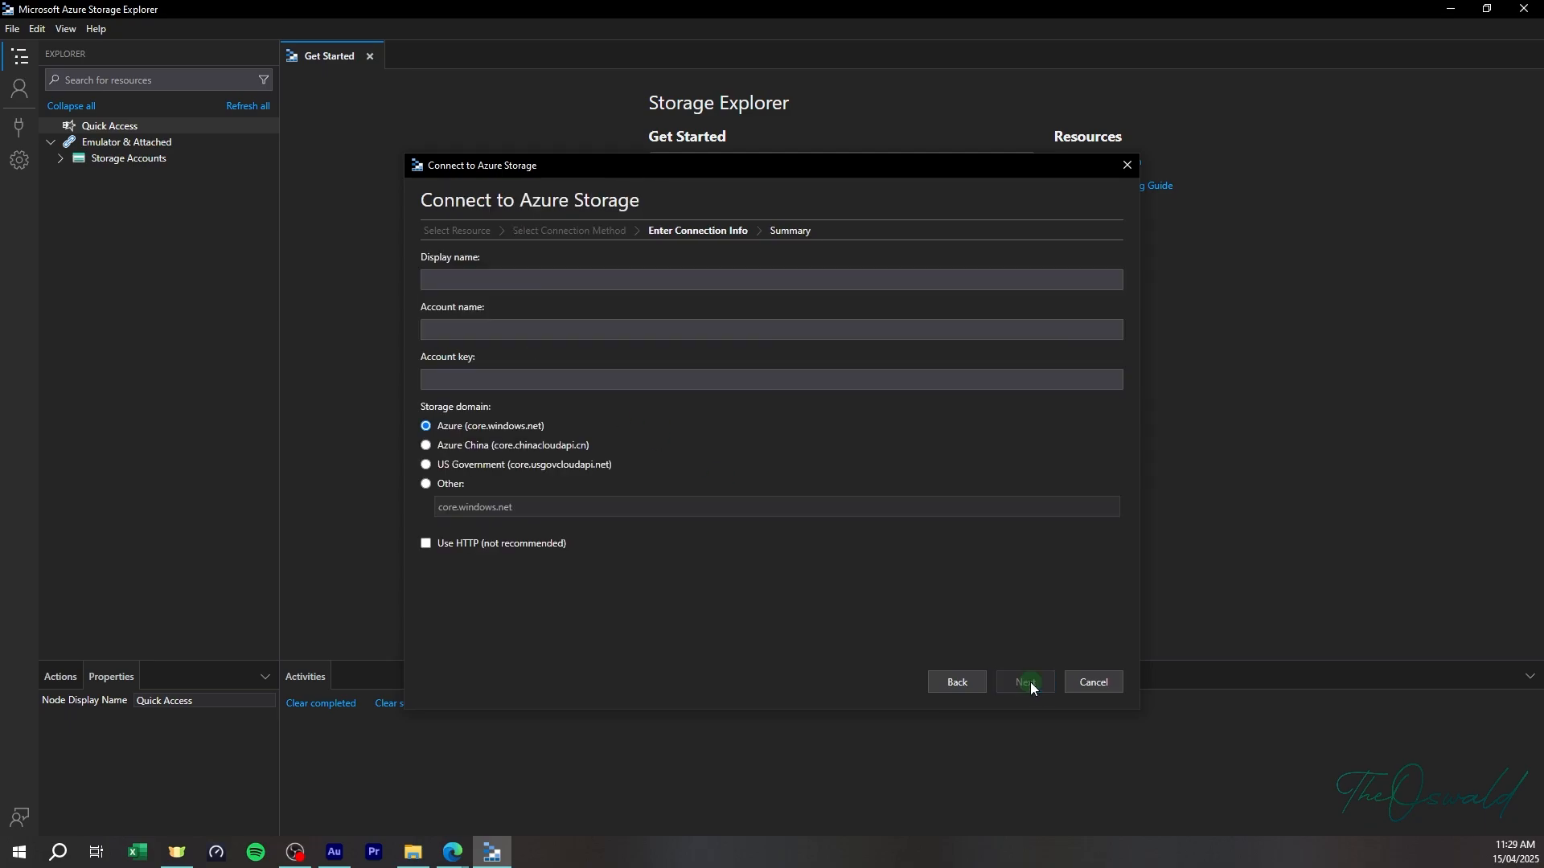
{"action": "left_click", "coordinate": [480, 328]}
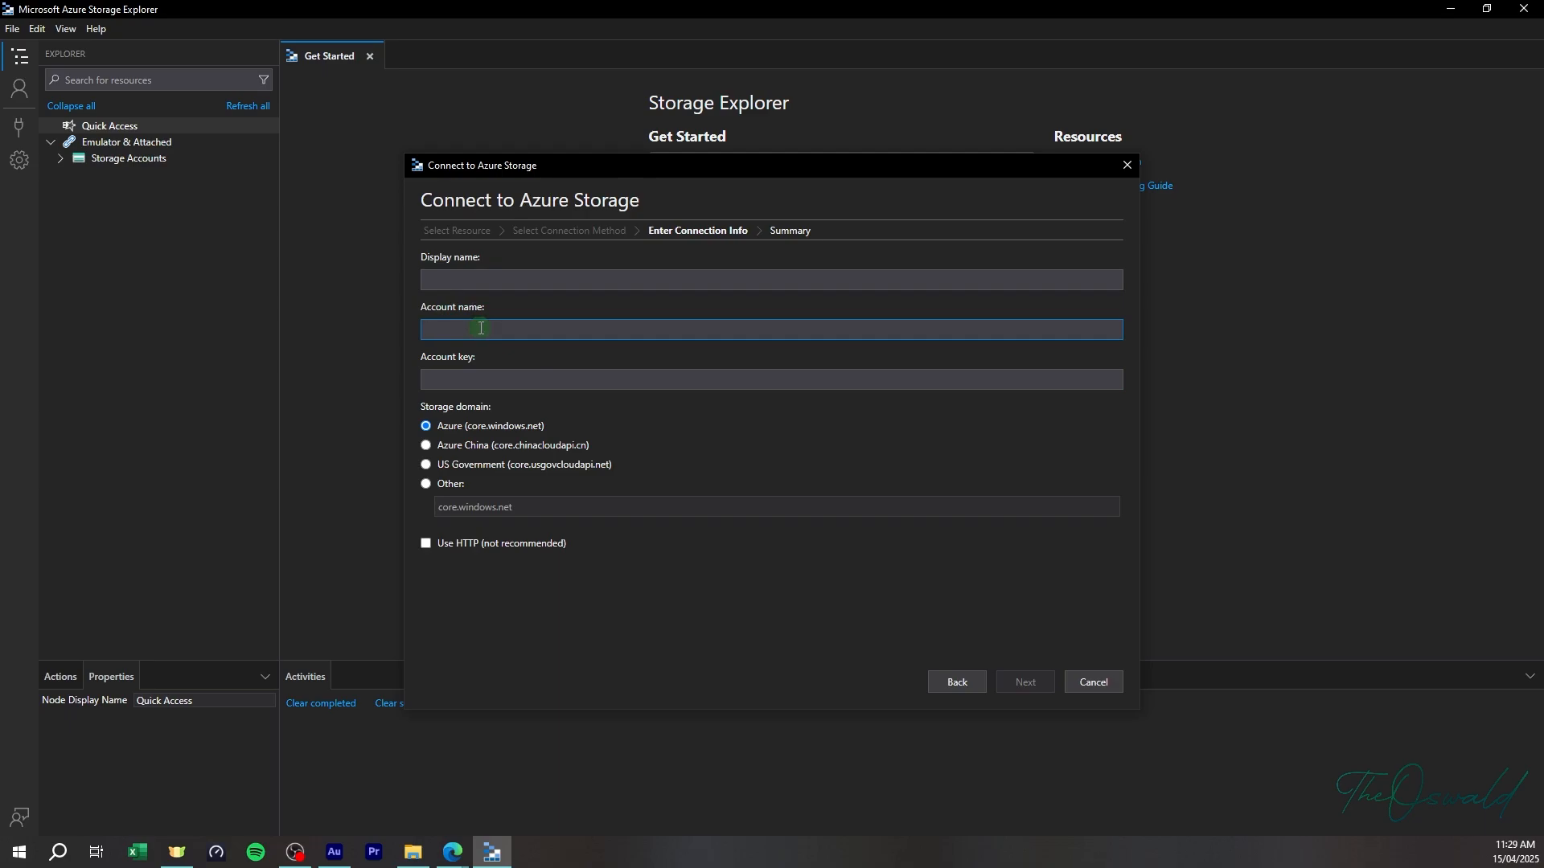
{"action": "type", "text": "sasdemo123"}
{"action": "left_click", "coordinate": [485, 385]}
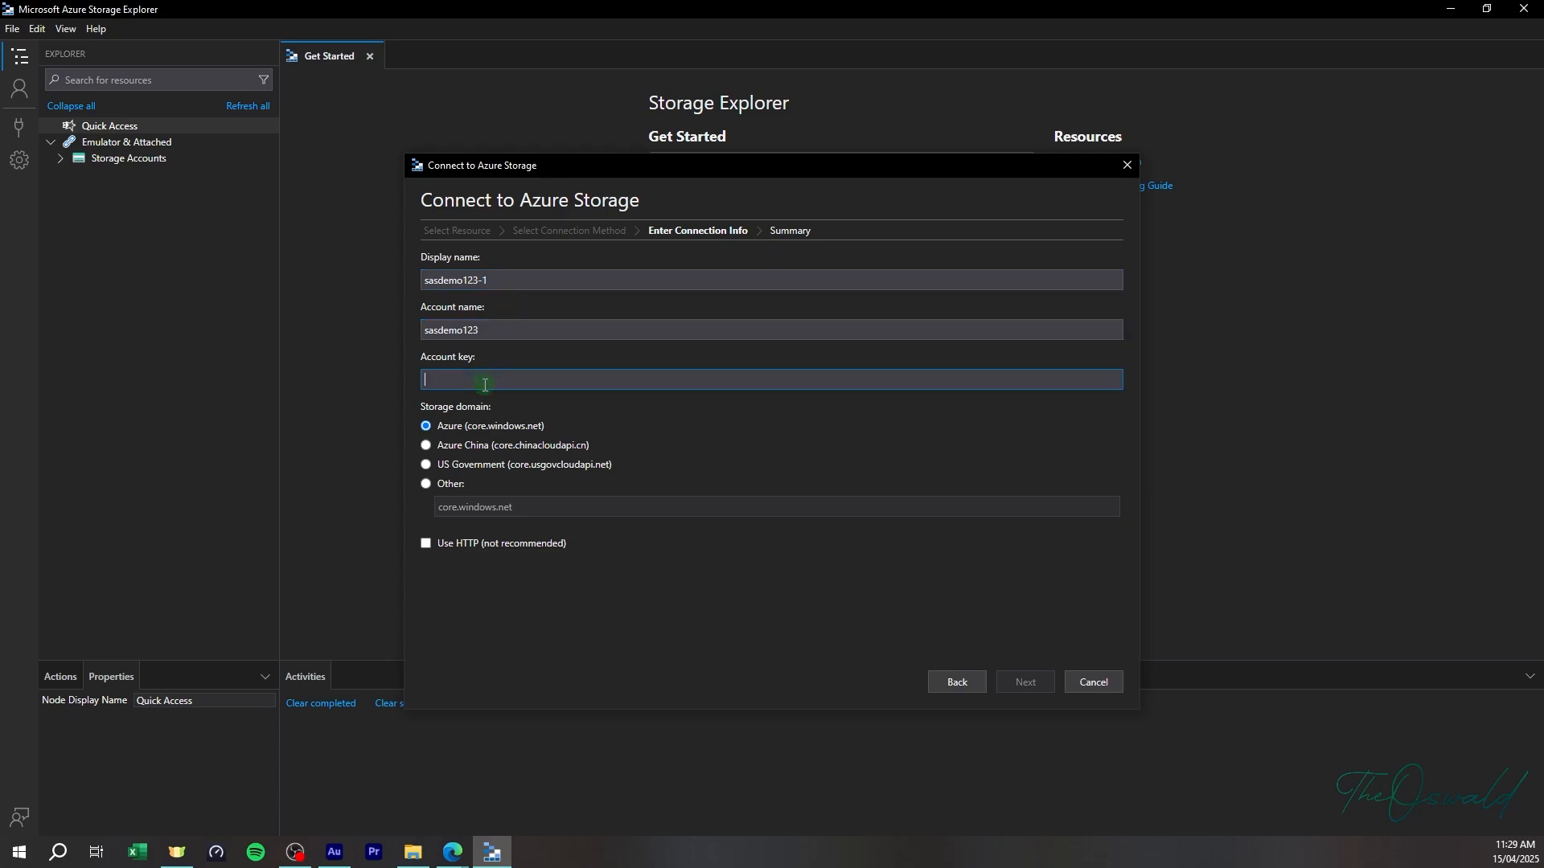
{"action": "key", "text": "ctrl+v"}
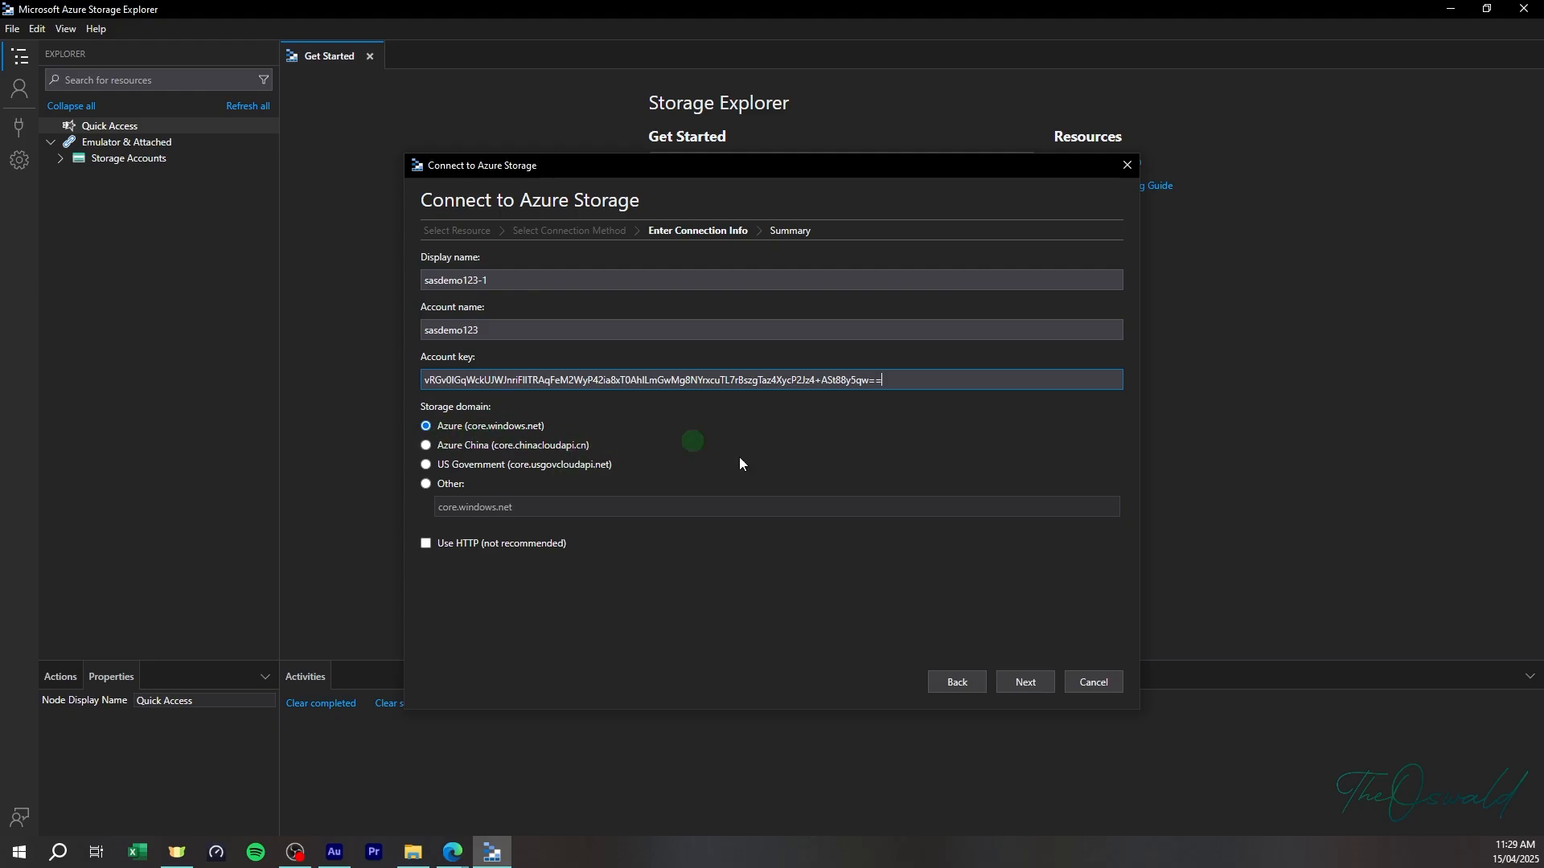
{"action": "left_click", "coordinate": [1025, 683]}
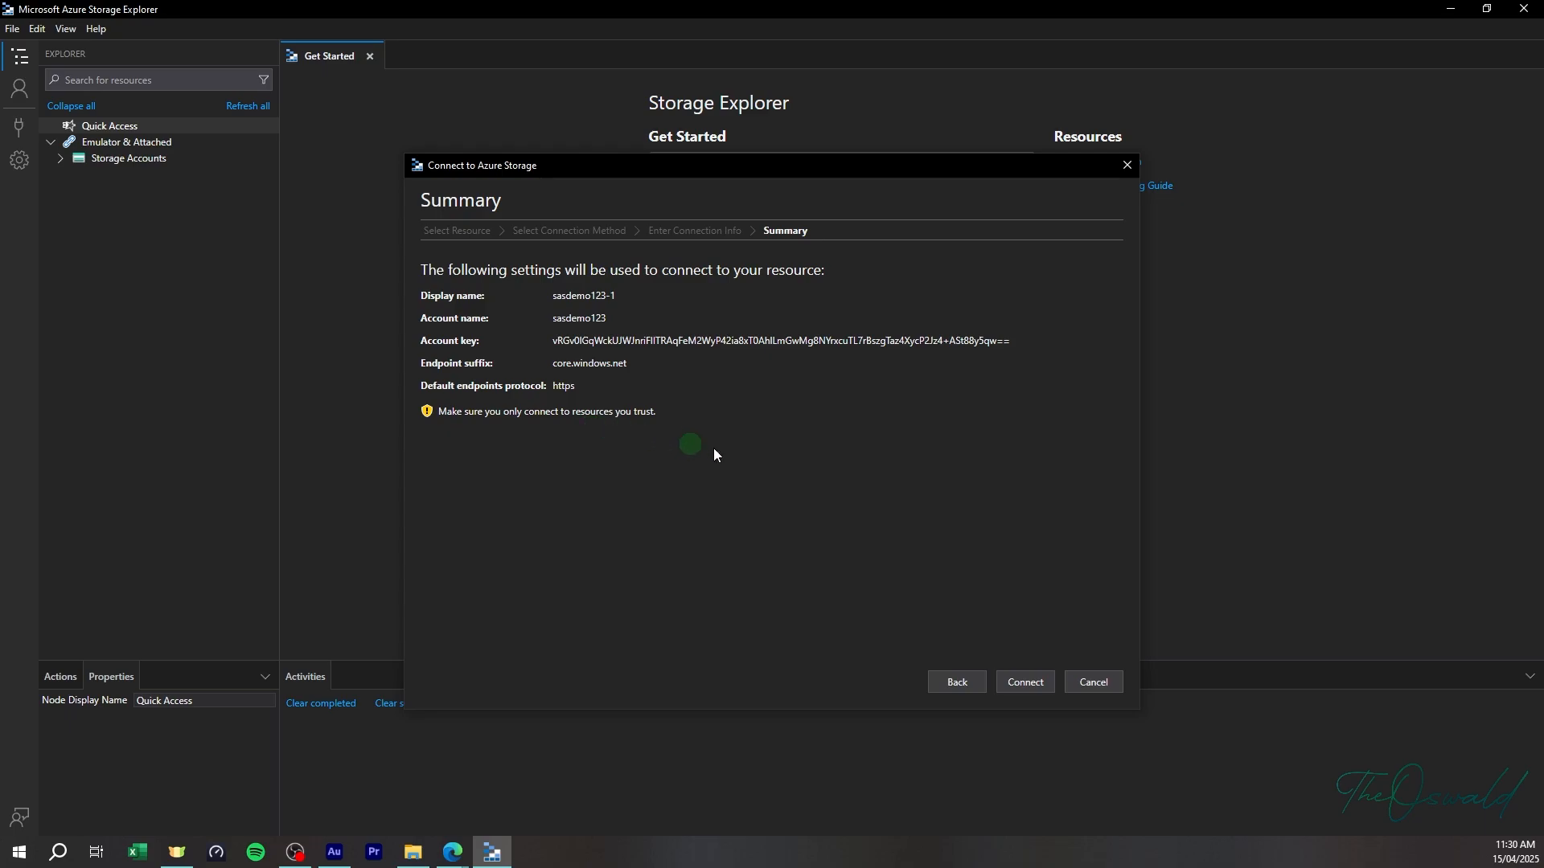
{"action": "left_click", "coordinate": [1025, 684]}
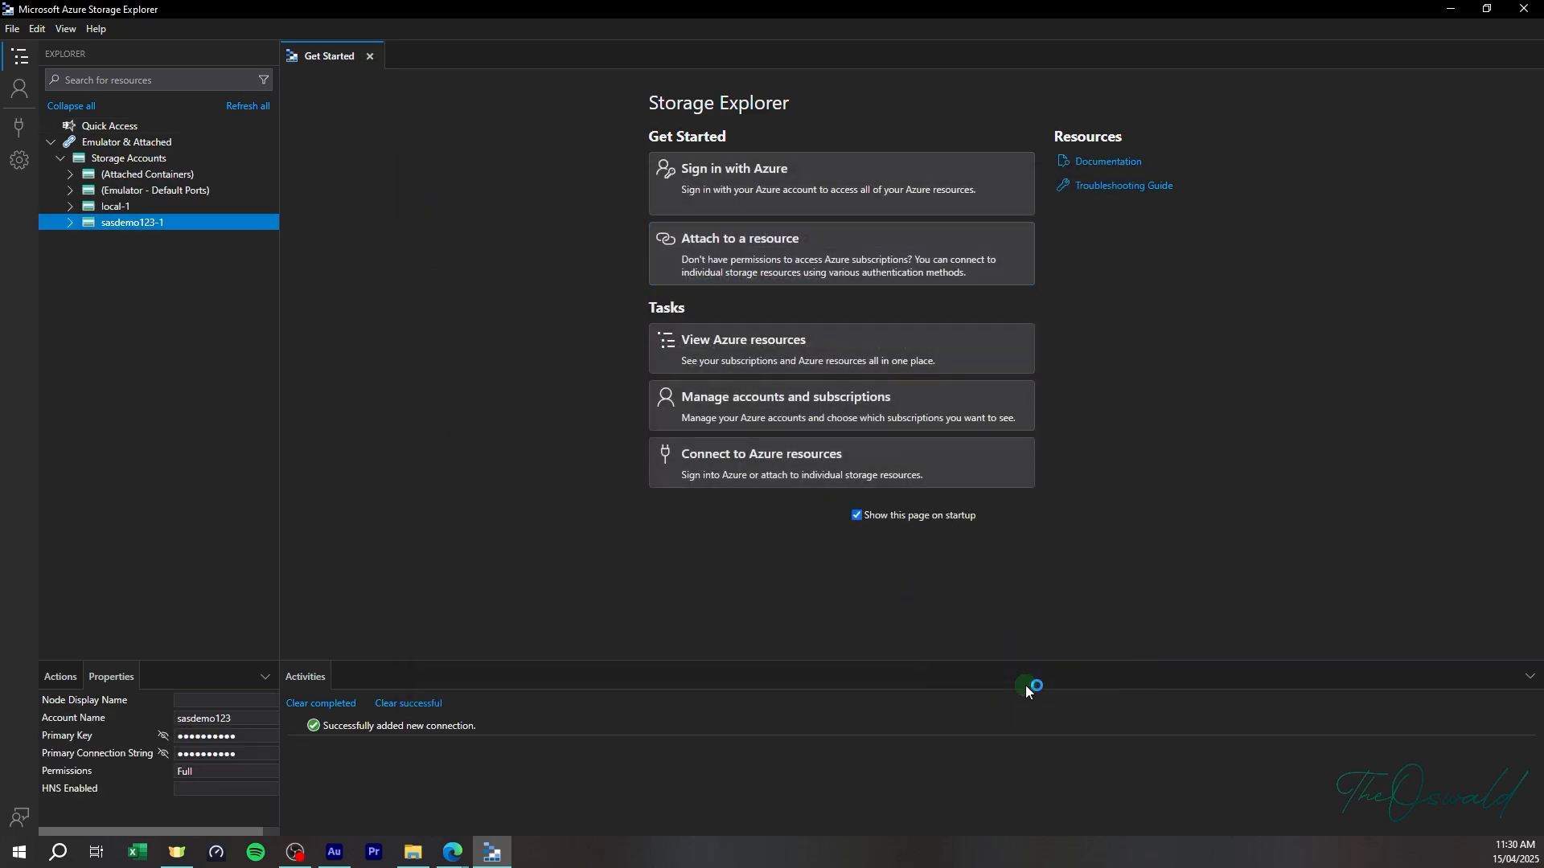
Expand sasdemo123-1's Blob Containers and open the egypt container, glancing at london first.
{"action": "left_click", "coordinate": [135, 224]}
{"action": "left_click", "coordinate": [68, 225]}
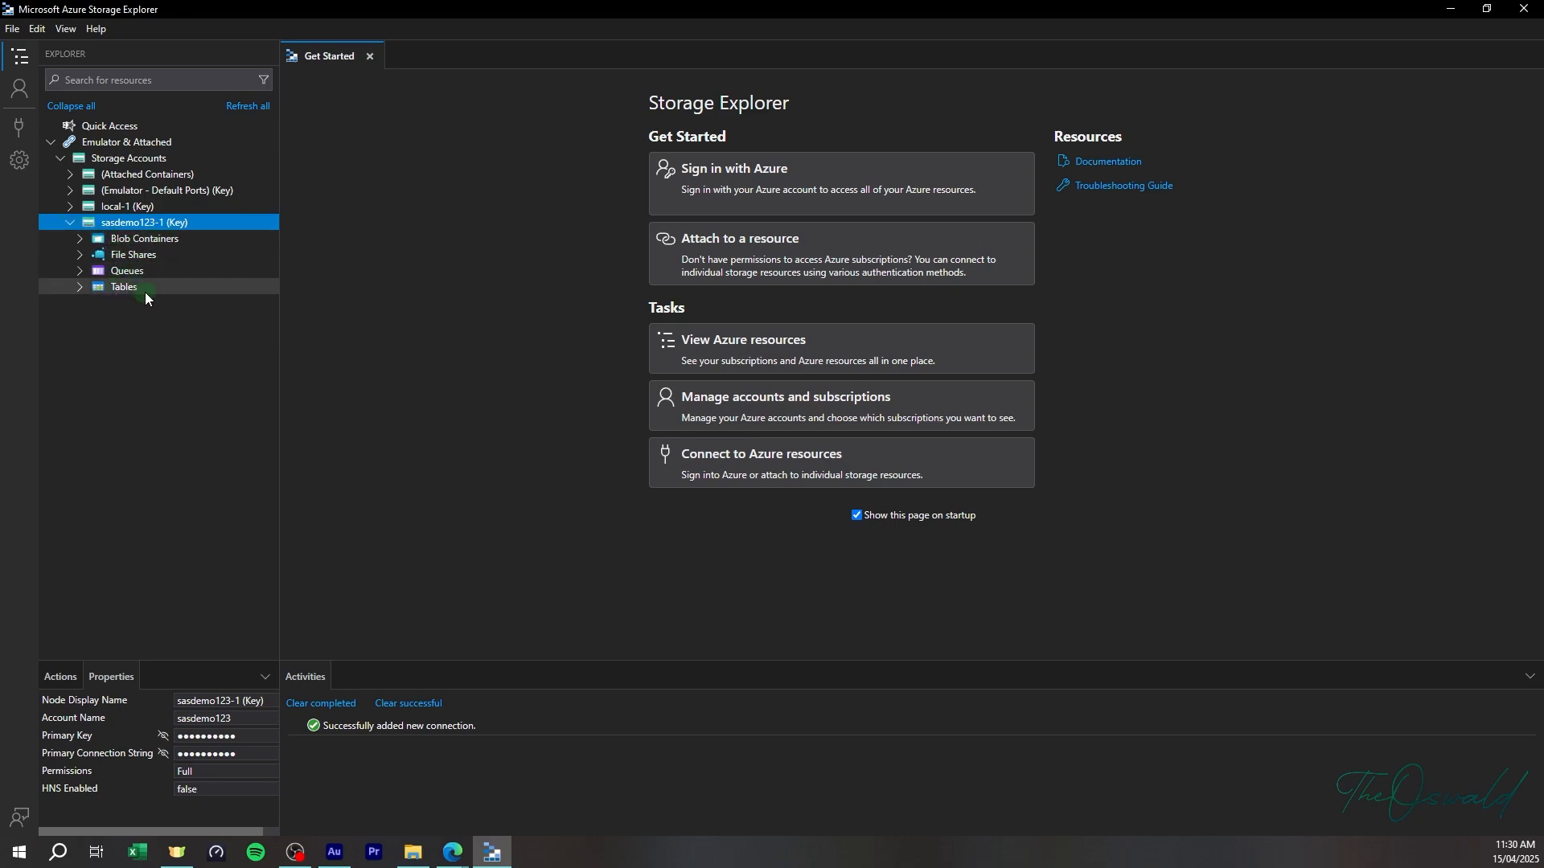
{"action": "left_click", "coordinate": [80, 239]}
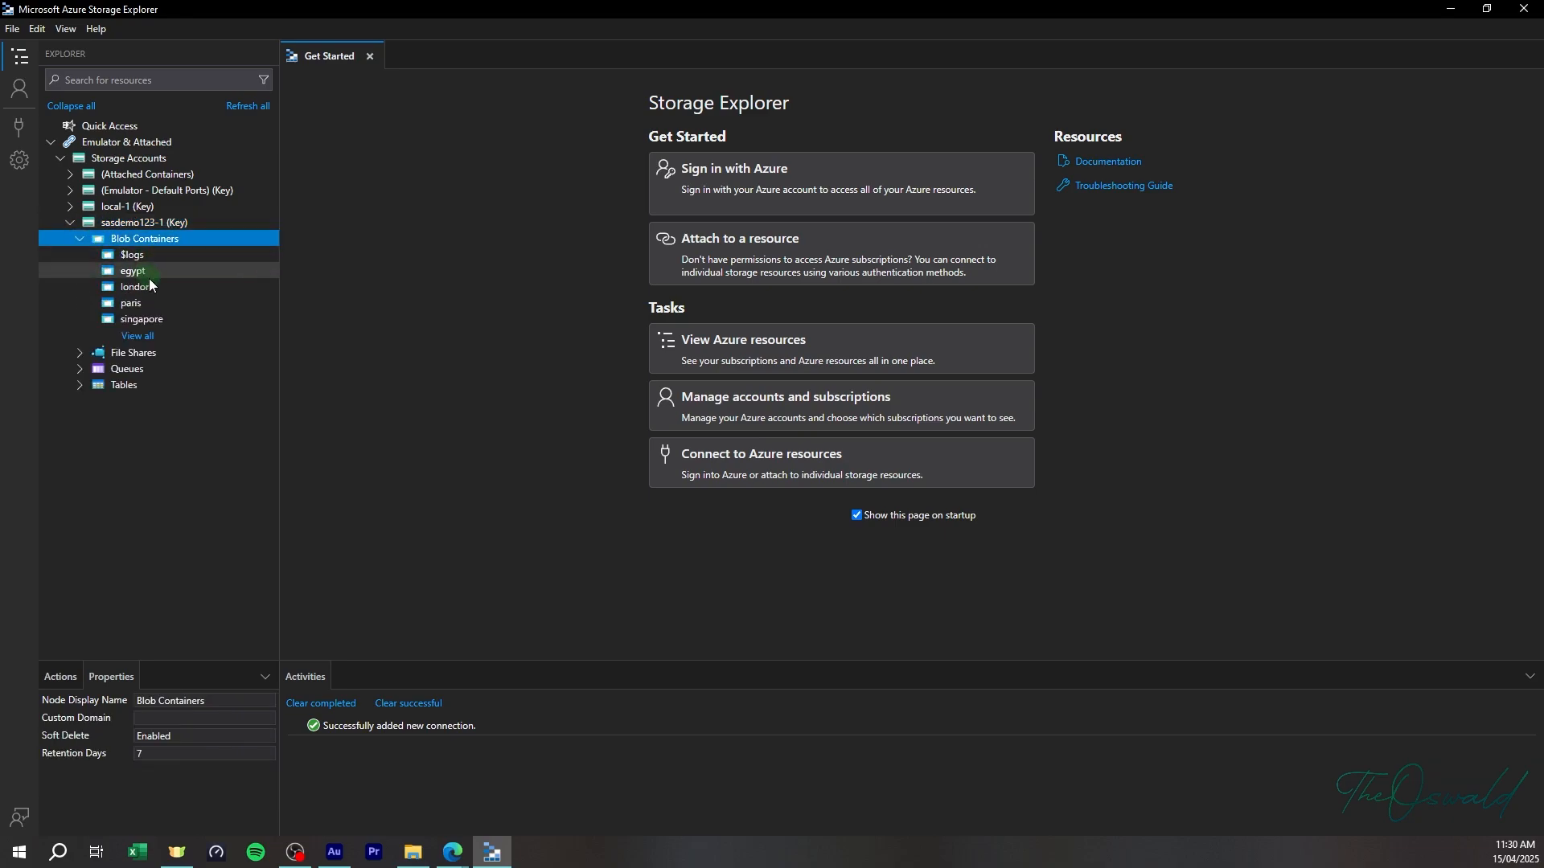
{"action": "left_click", "coordinate": [152, 285]}
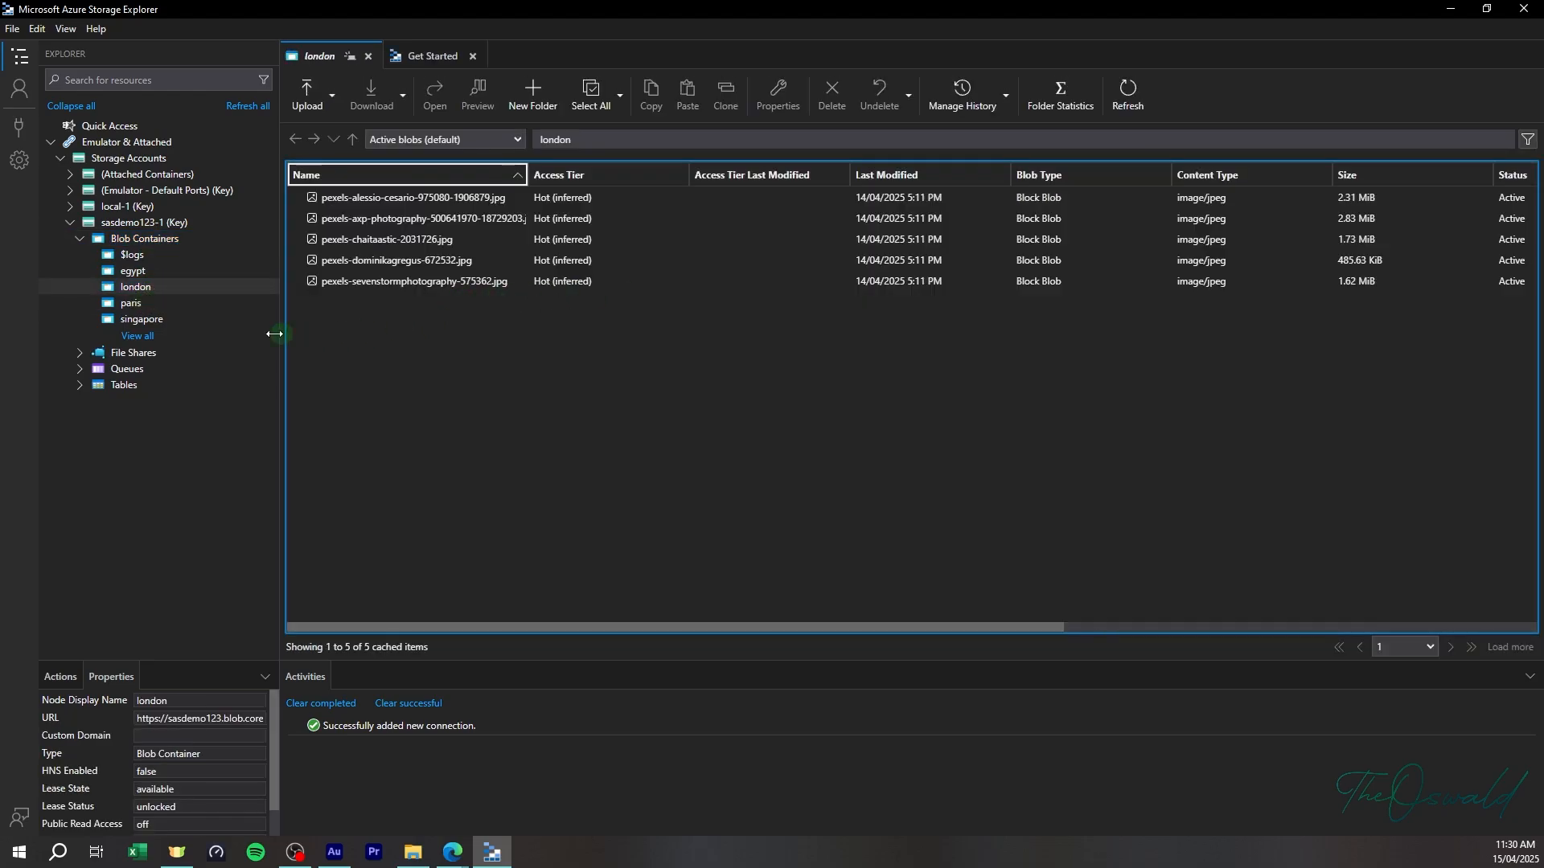
{"action": "left_click", "coordinate": [156, 274]}
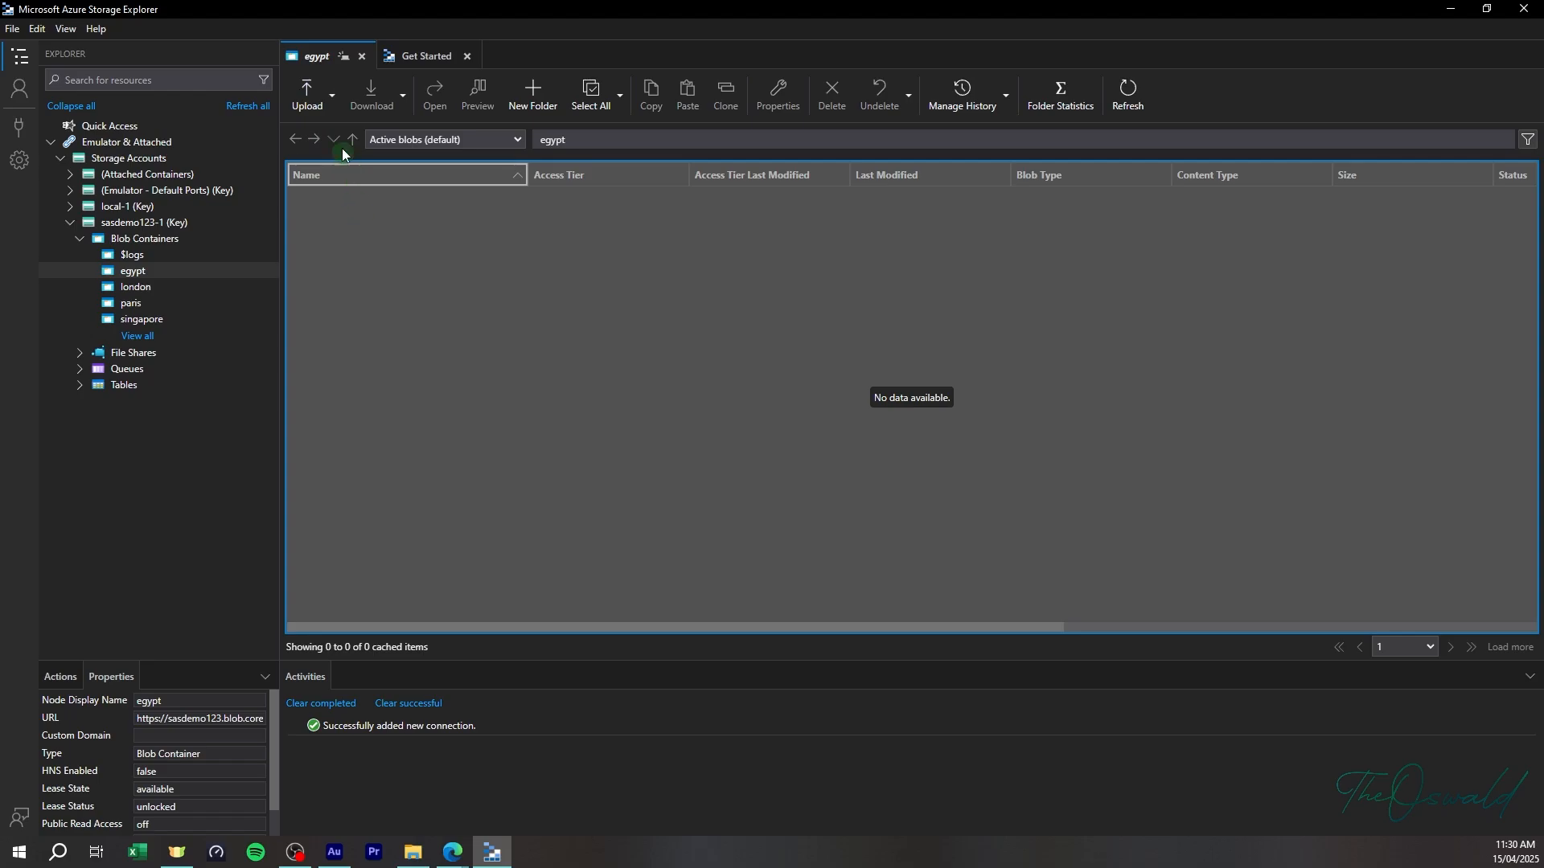
Upload all four Egypt images into the egypt container with the Default access tier.
{"action": "left_click", "coordinate": [309, 103]}
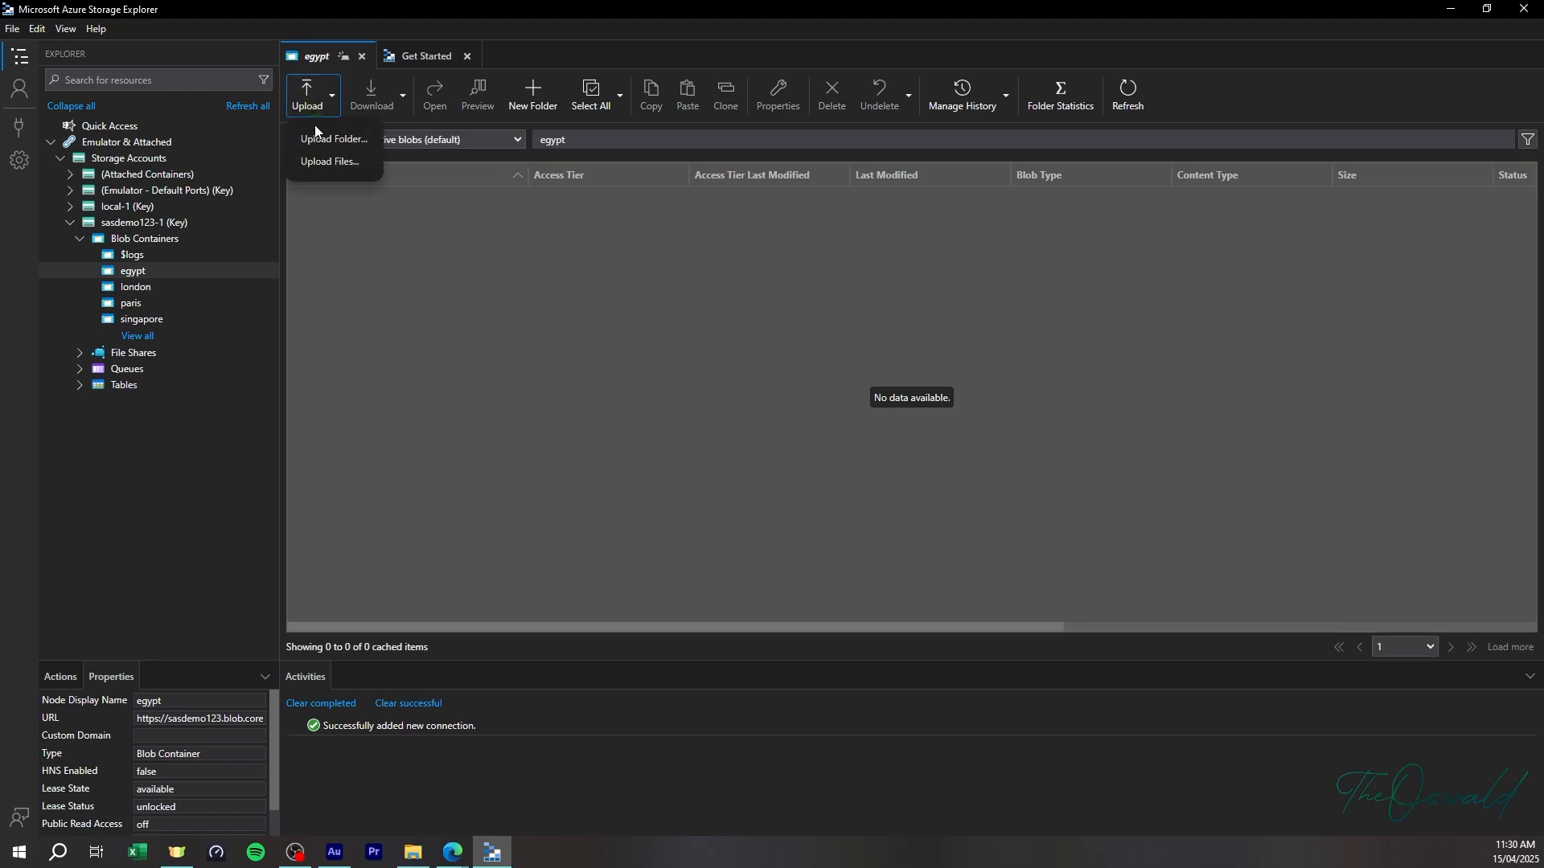
{"action": "left_click", "coordinate": [321, 163]}
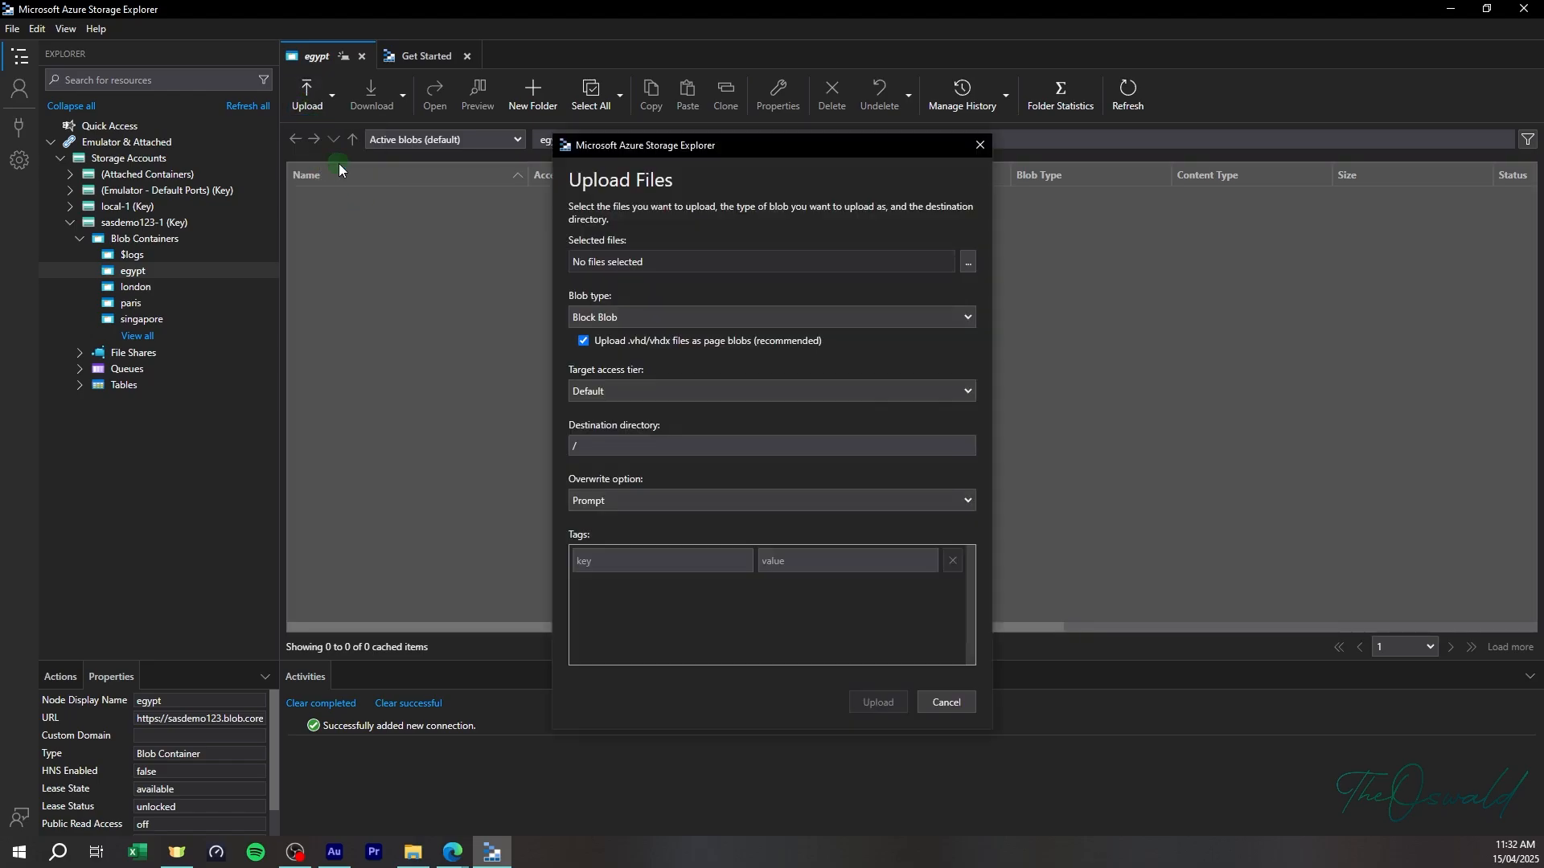
{"action": "left_click", "coordinate": [651, 260]}
{"action": "left_click", "coordinate": [966, 266]}
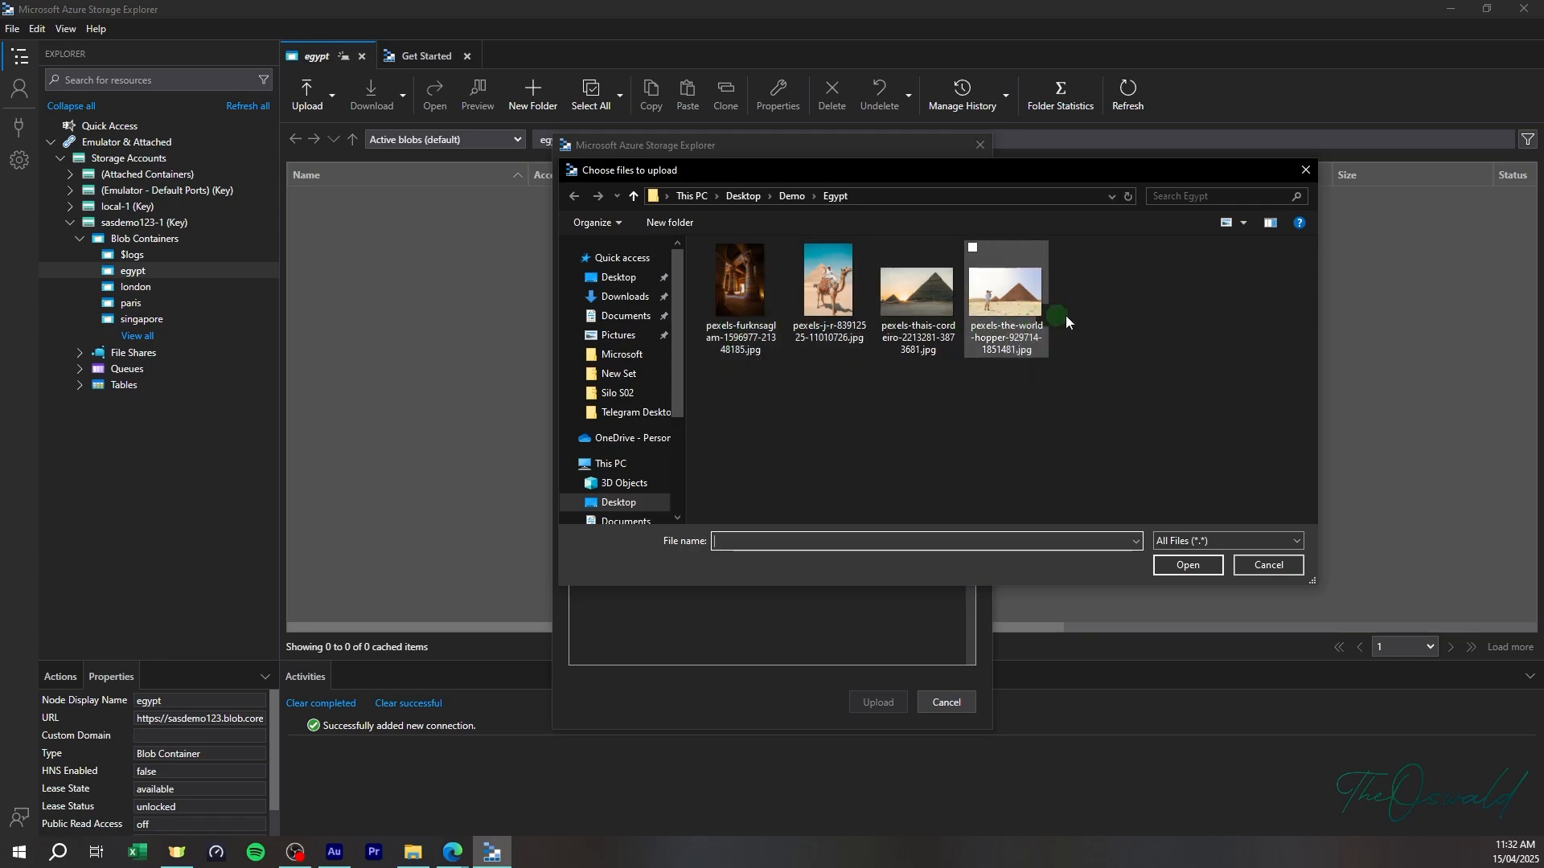
{"action": "key", "text": "ctrl+a"}
{"action": "left_click", "coordinate": [1188, 565]}
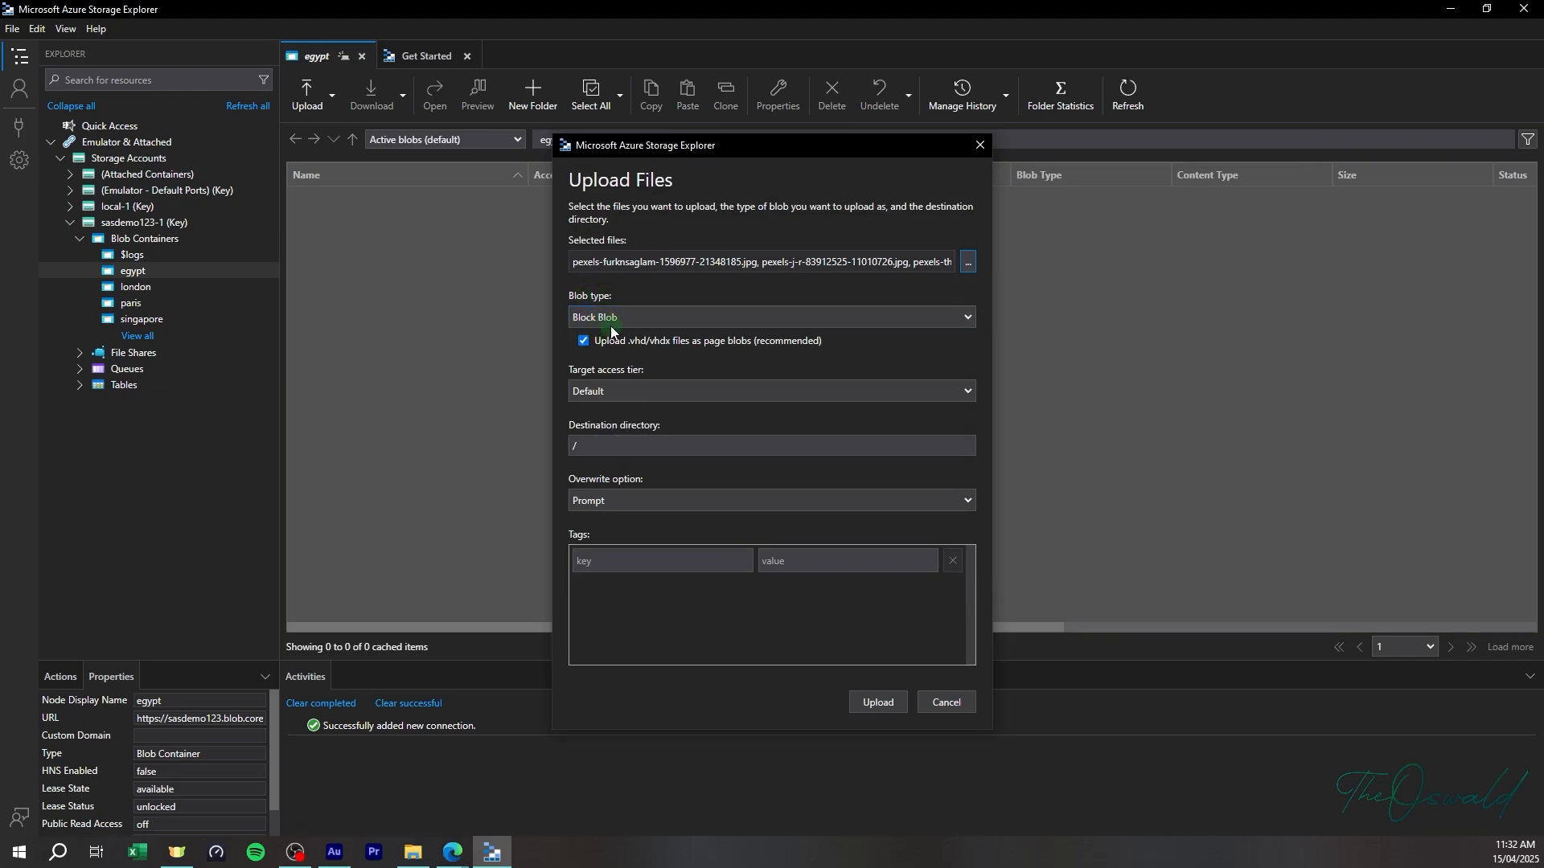
{"action": "left_click", "coordinate": [607, 391]}
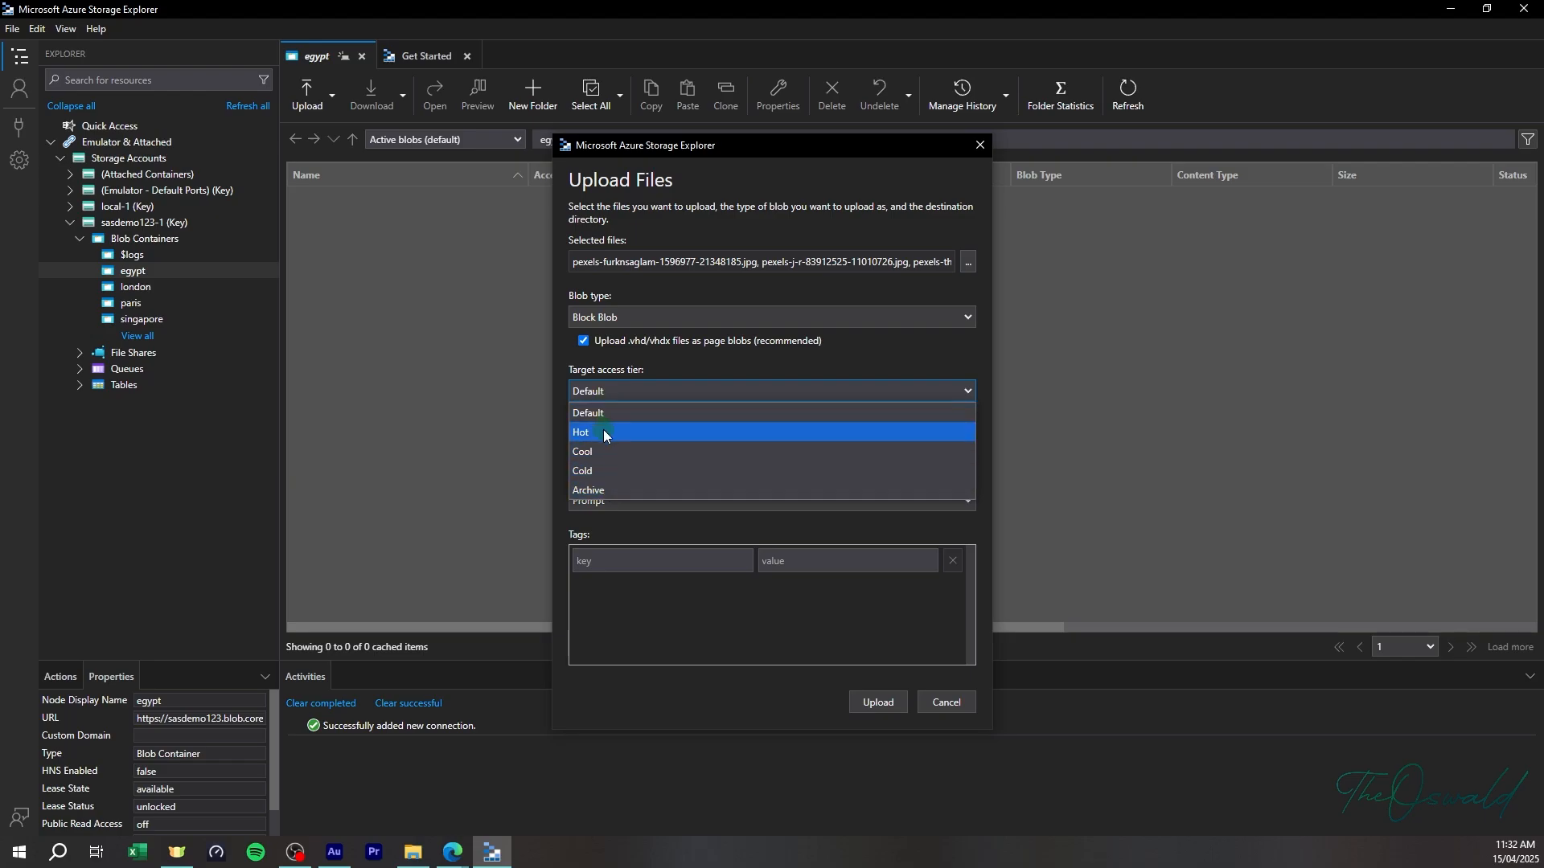
{"action": "left_click", "coordinate": [626, 413]}
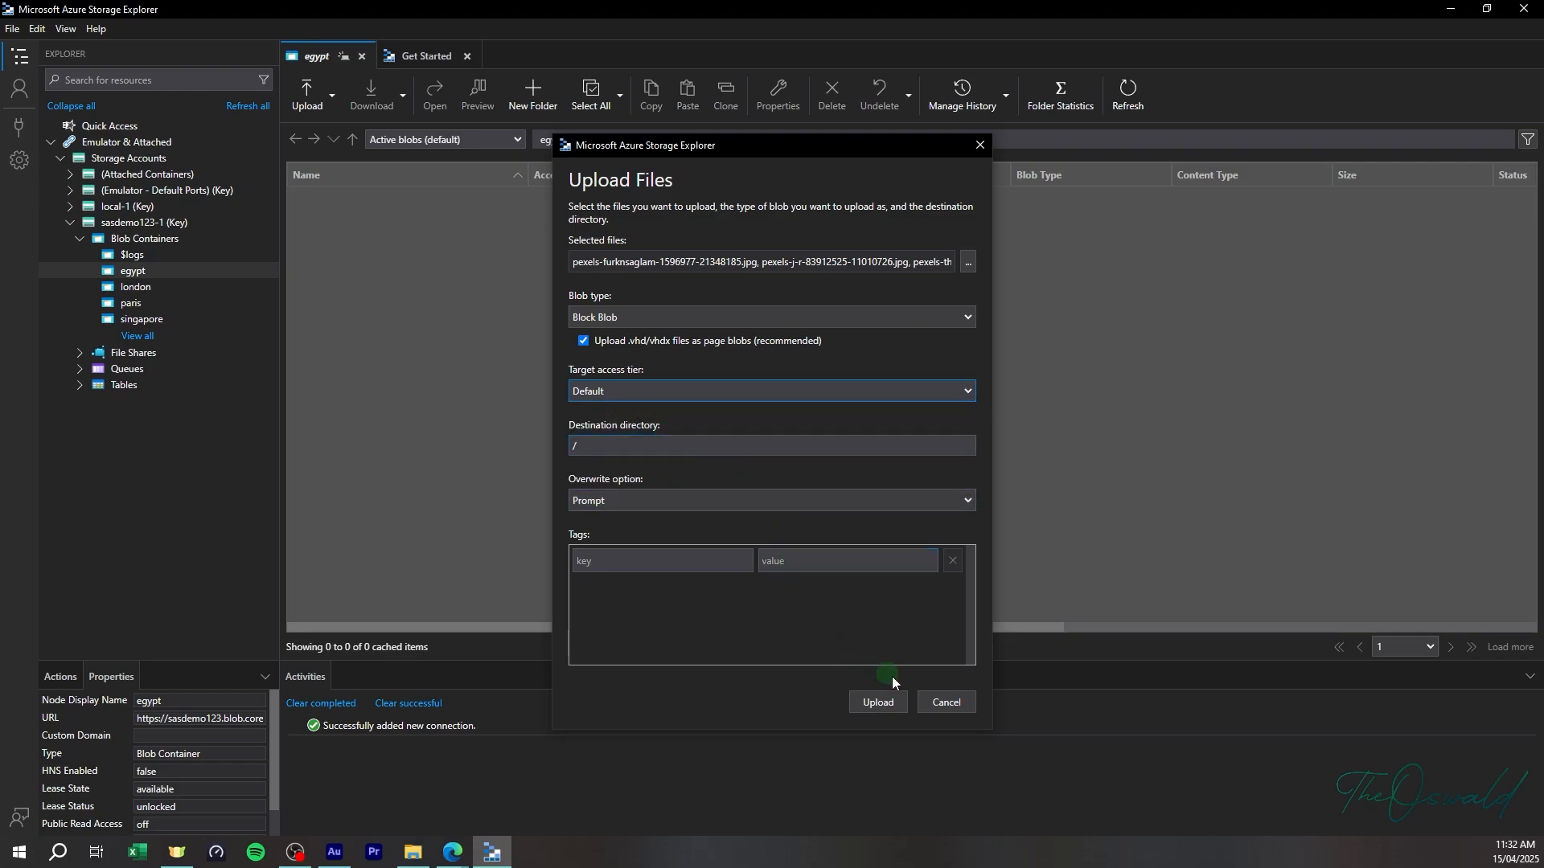
{"action": "left_click", "coordinate": [880, 702]}
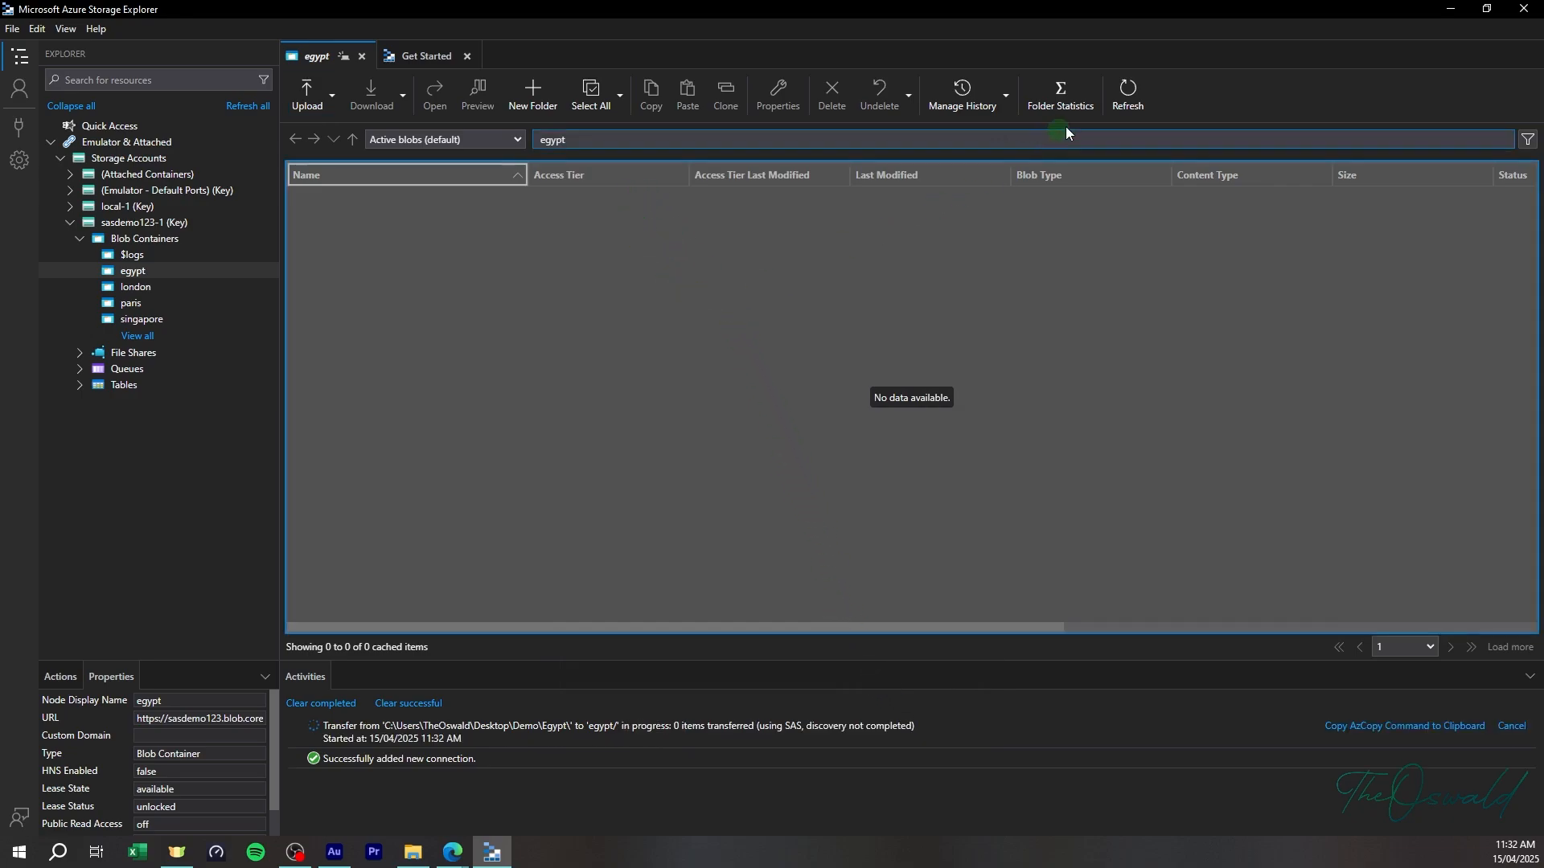
Refresh the egypt container until the four uploaded JPEG blobs appear.
{"action": "left_click", "coordinate": [1130, 96]}
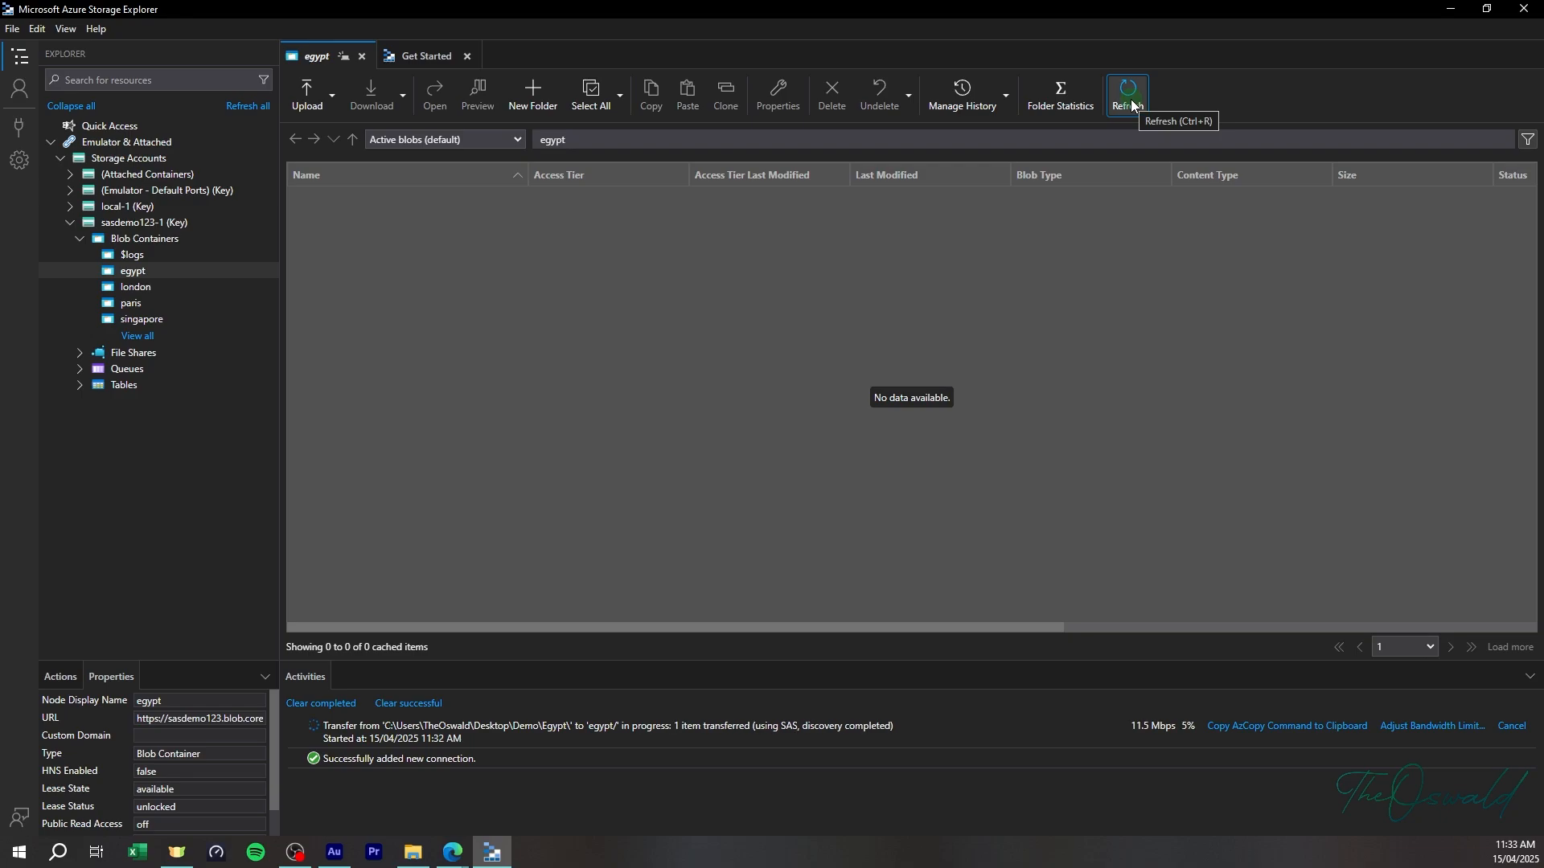
{"action": "left_click", "coordinate": [1132, 105]}
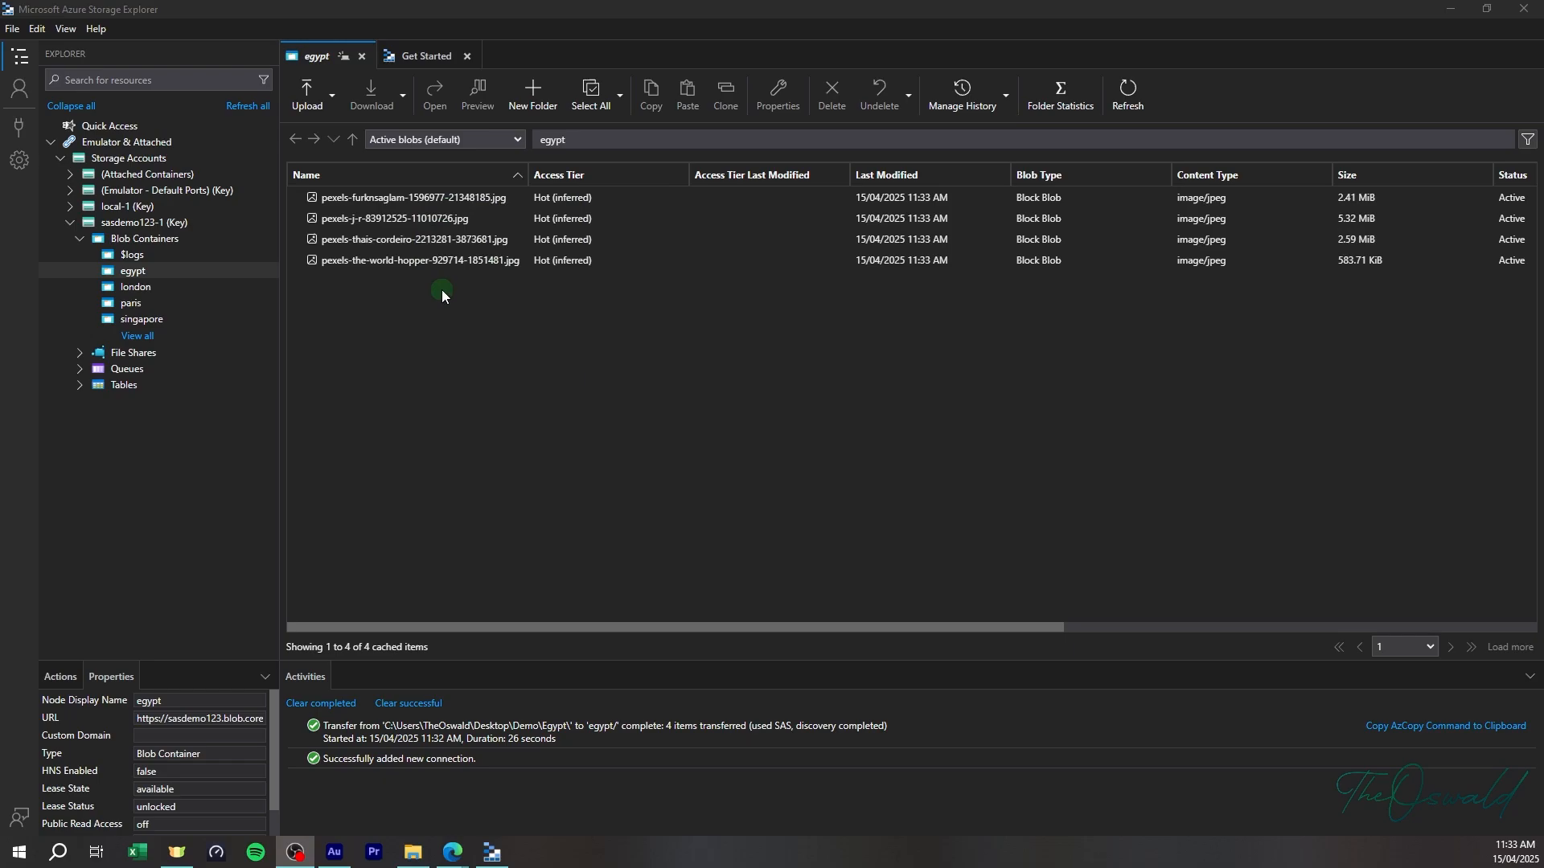
{"action": "left_click", "coordinate": [389, 261]}
{"action": "left_click", "coordinate": [402, 318]}
Delete blob pexels-the-world-hopper-929714-1851481.jpg and confirm the deletion.
{"action": "left_click", "coordinate": [434, 259]}
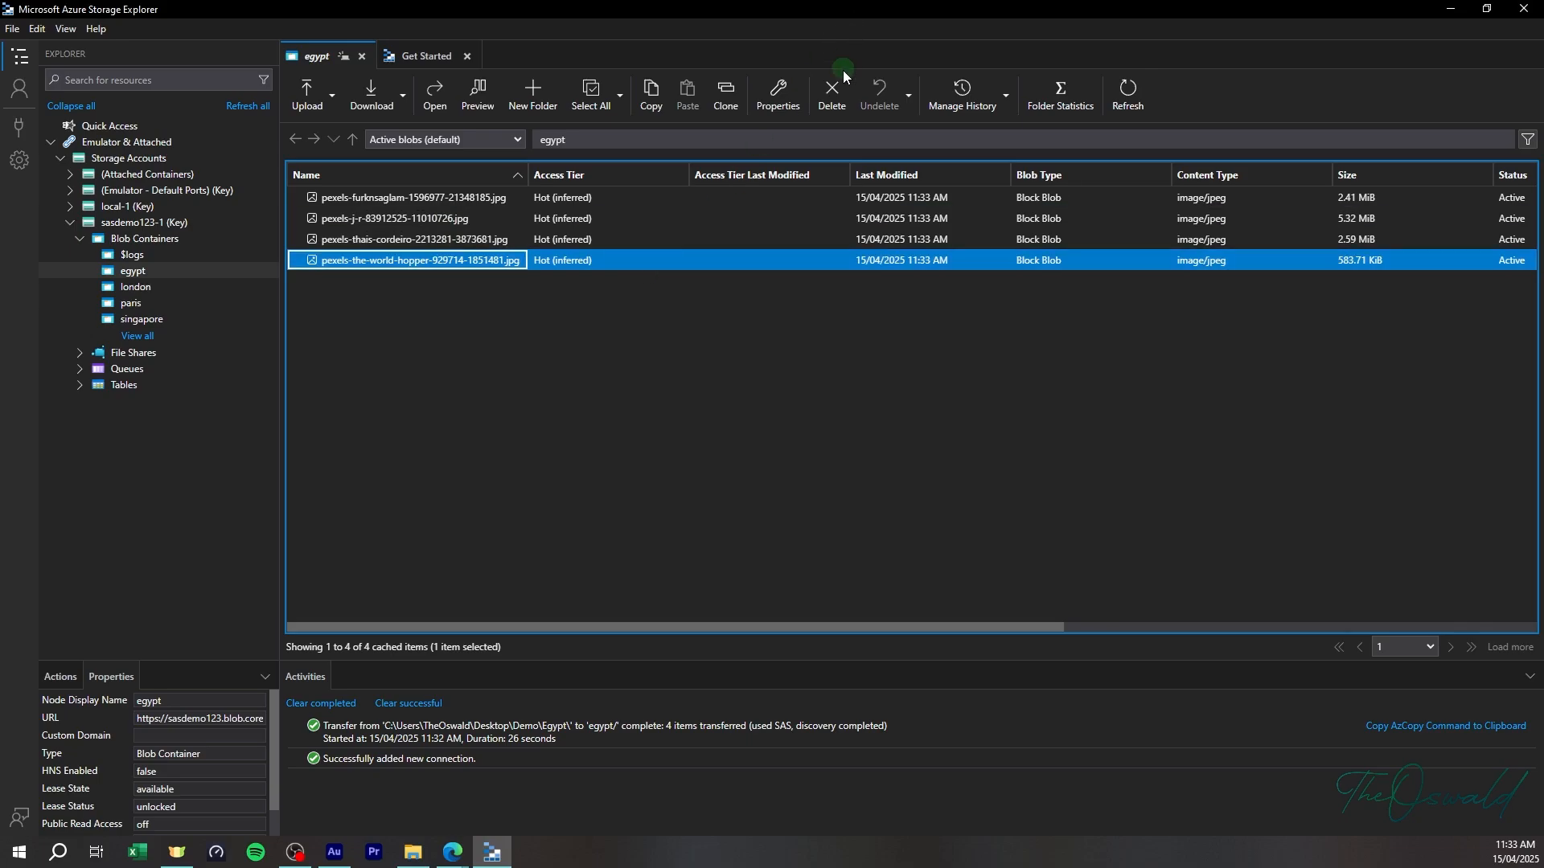
{"action": "left_click", "coordinate": [840, 95]}
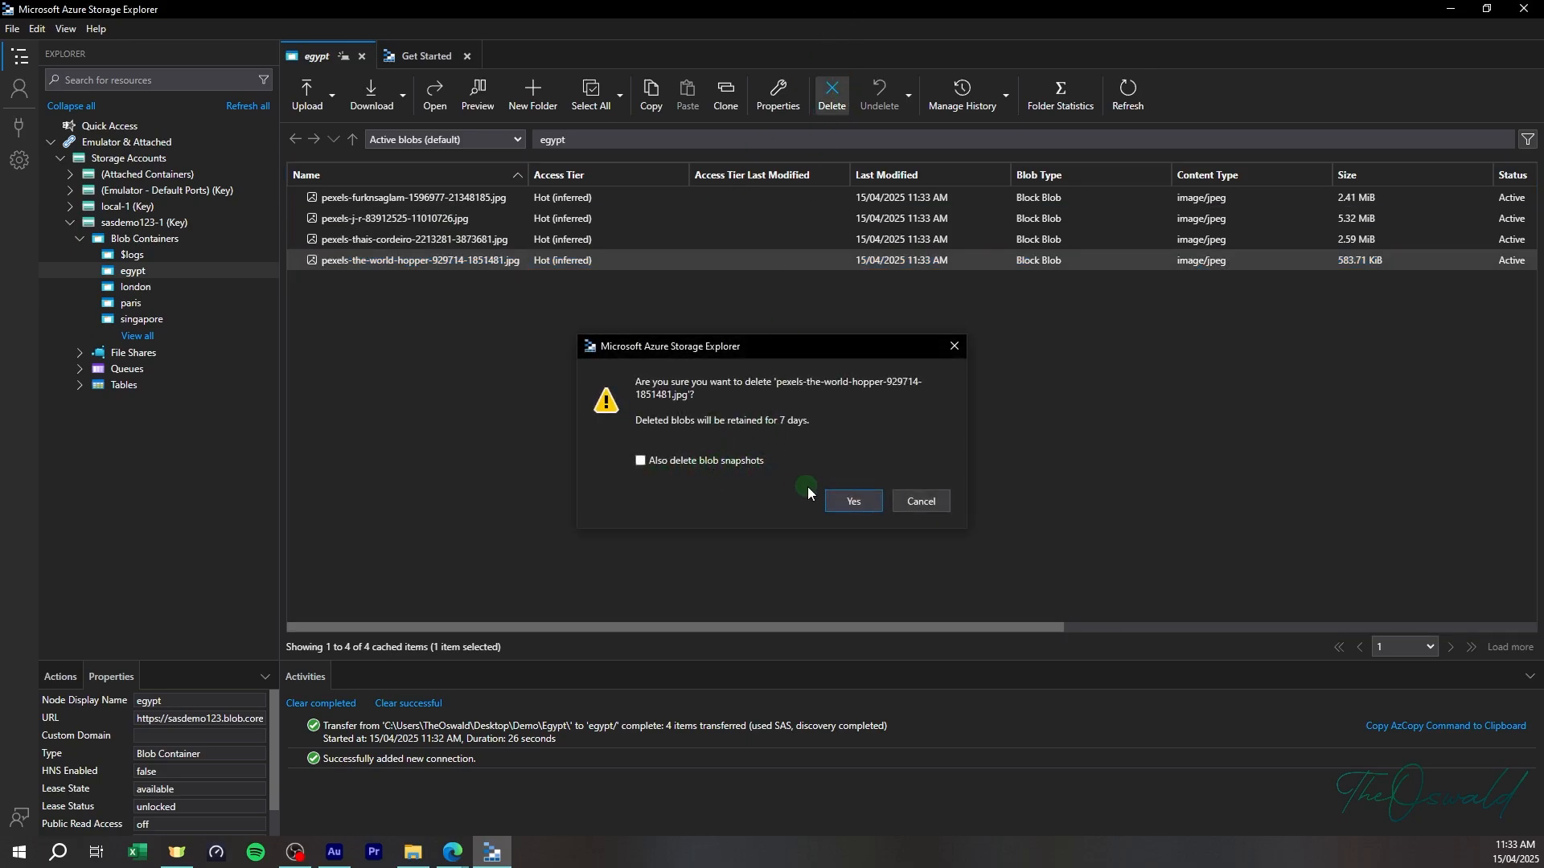
{"action": "left_click", "coordinate": [840, 502]}
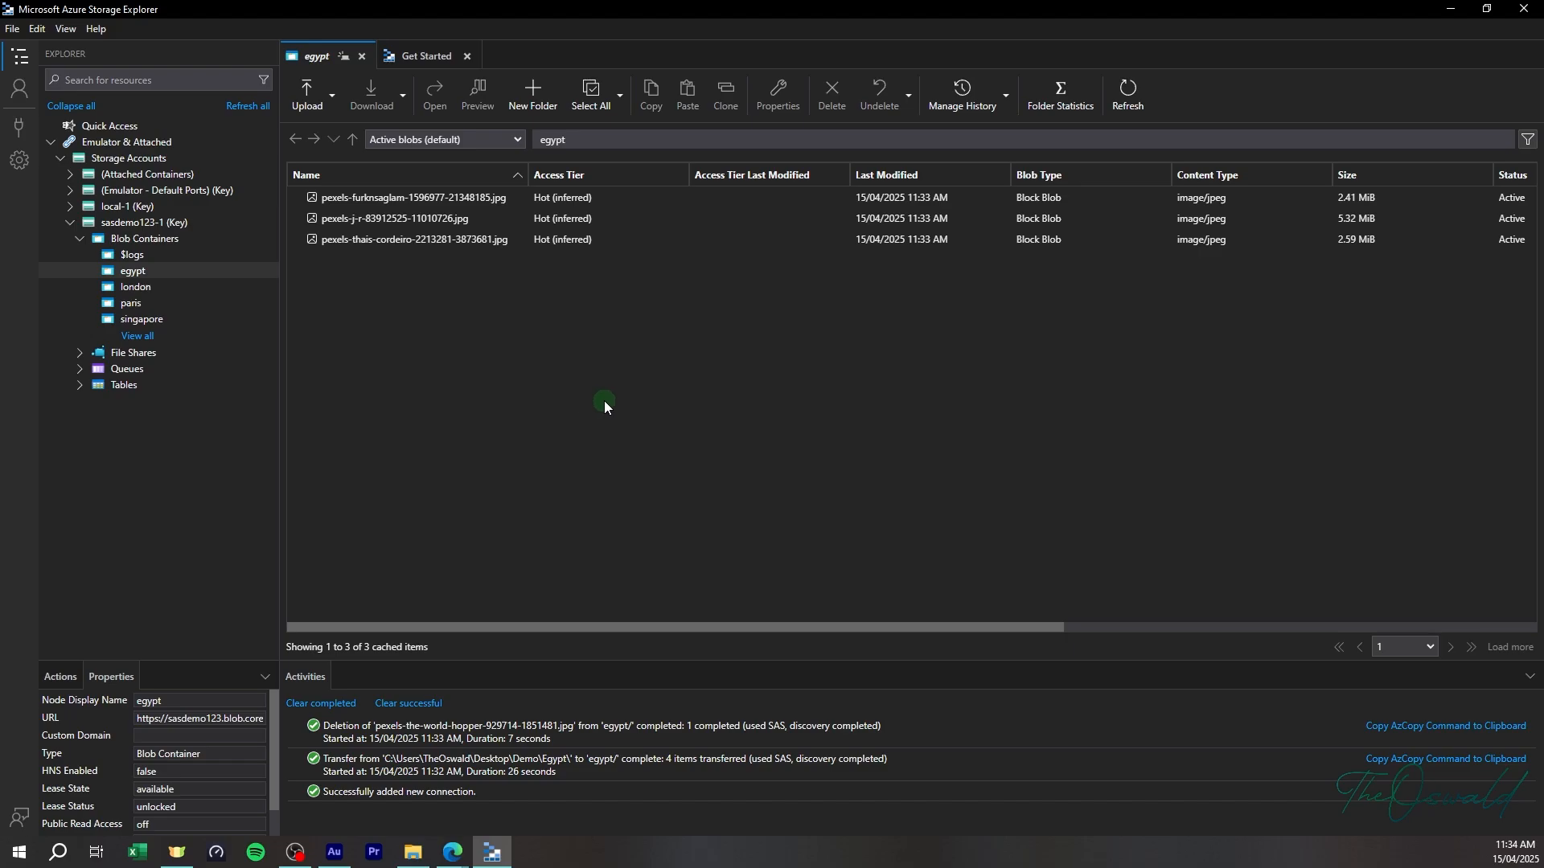
Copy sasdemo123's key1 connection string from the Azure portal, then return to Storage Explorer.
{"action": "left_click", "coordinate": [1451, 10]}
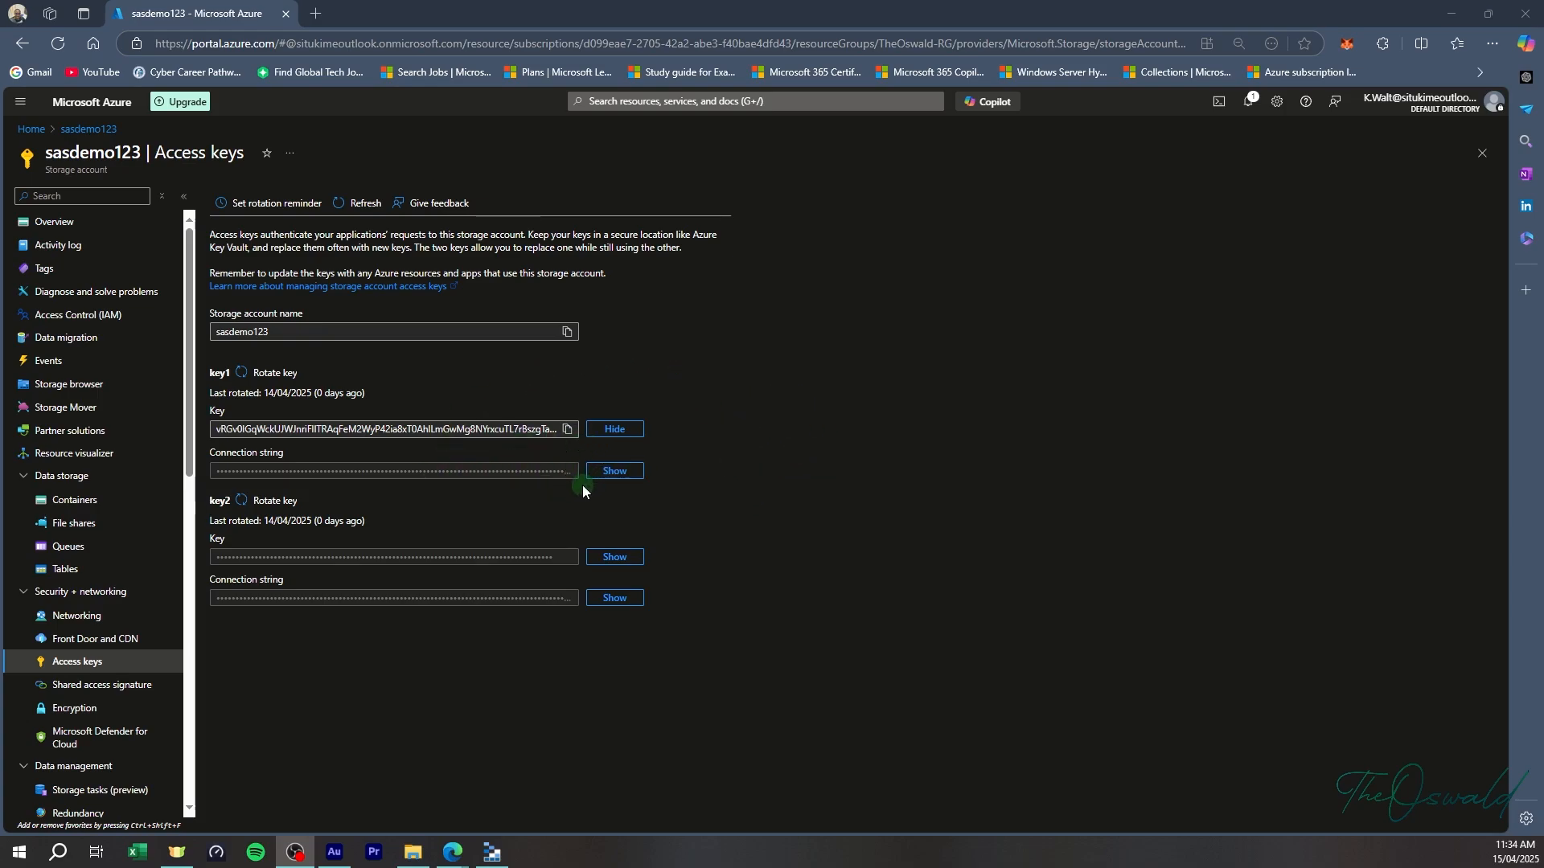
{"action": "left_click", "coordinate": [617, 473]}
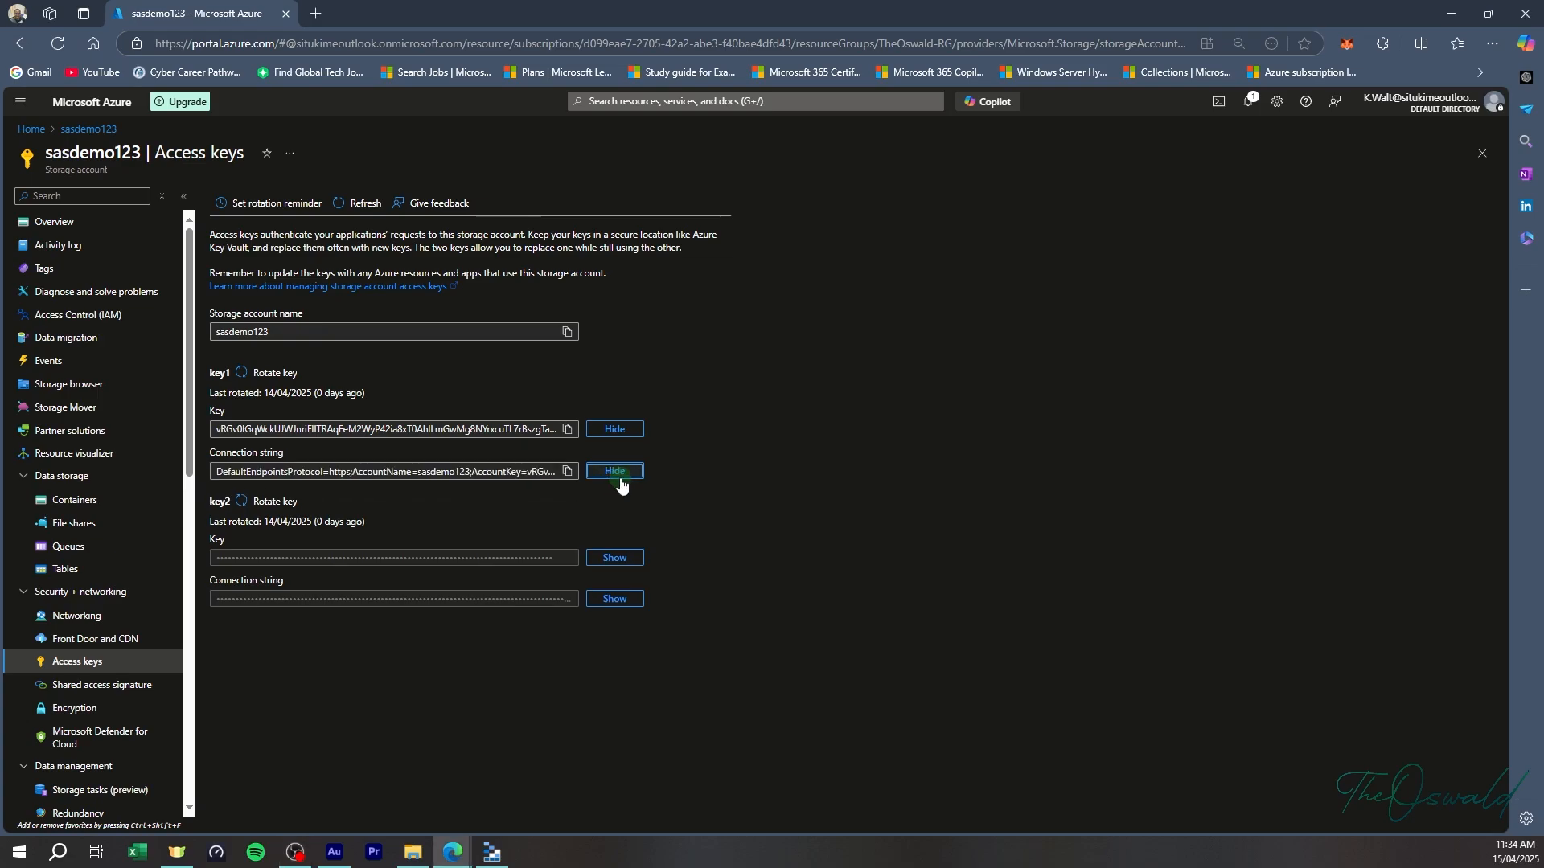
{"action": "left_click", "coordinate": [559, 471]}
{"action": "key", "text": "alt+Tab"}
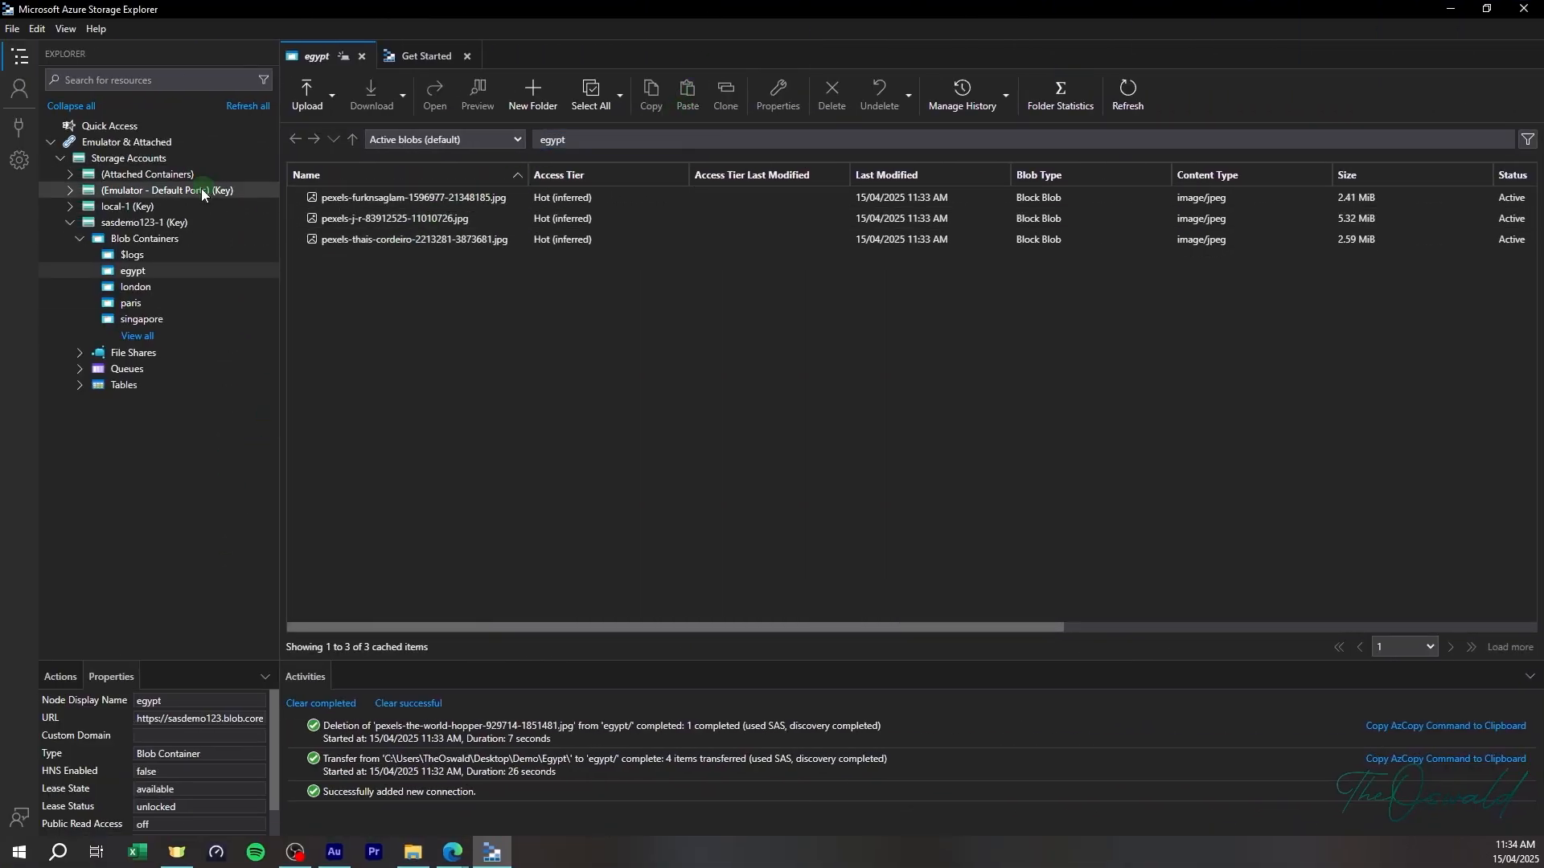
Detach the key-based sasdemo123-1 connection and close the egypt tab.
{"action": "left_click", "coordinate": [139, 225]}
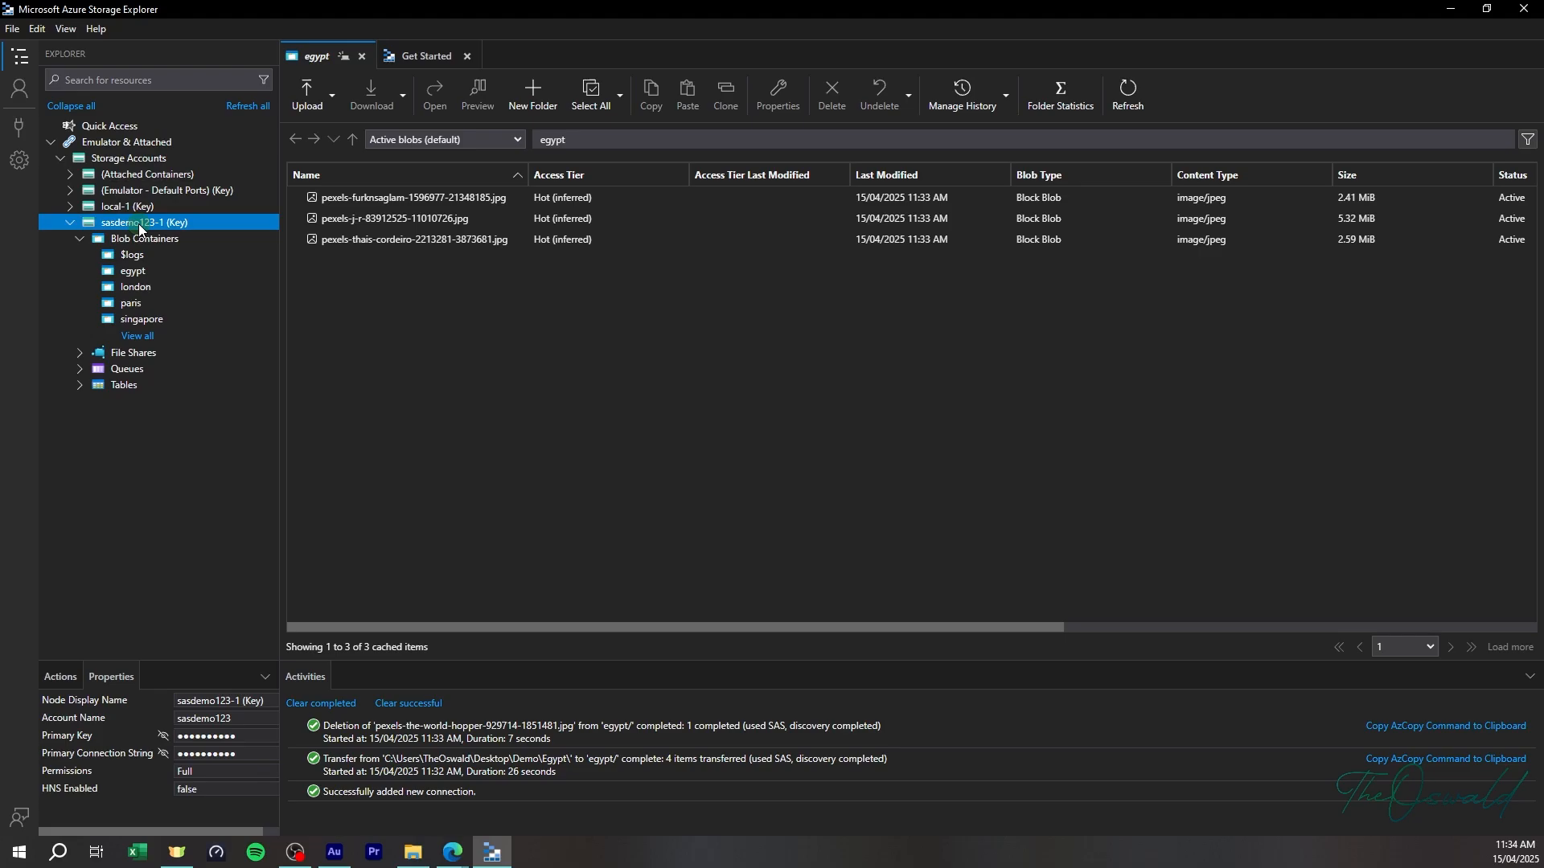
{"action": "left_click", "coordinate": [63, 678]}
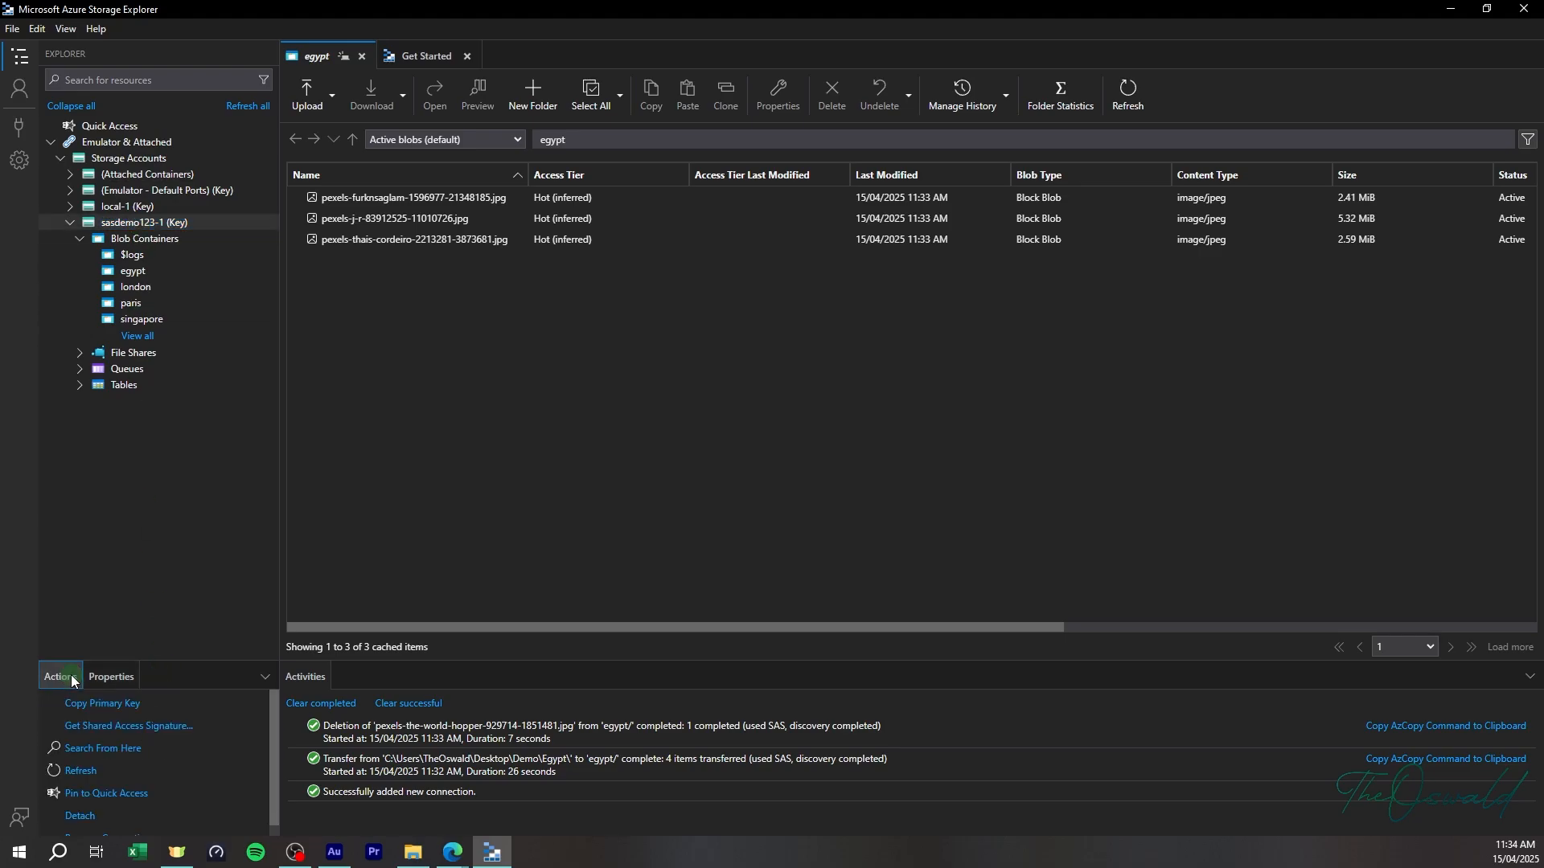
{"action": "left_click", "coordinate": [81, 817]}
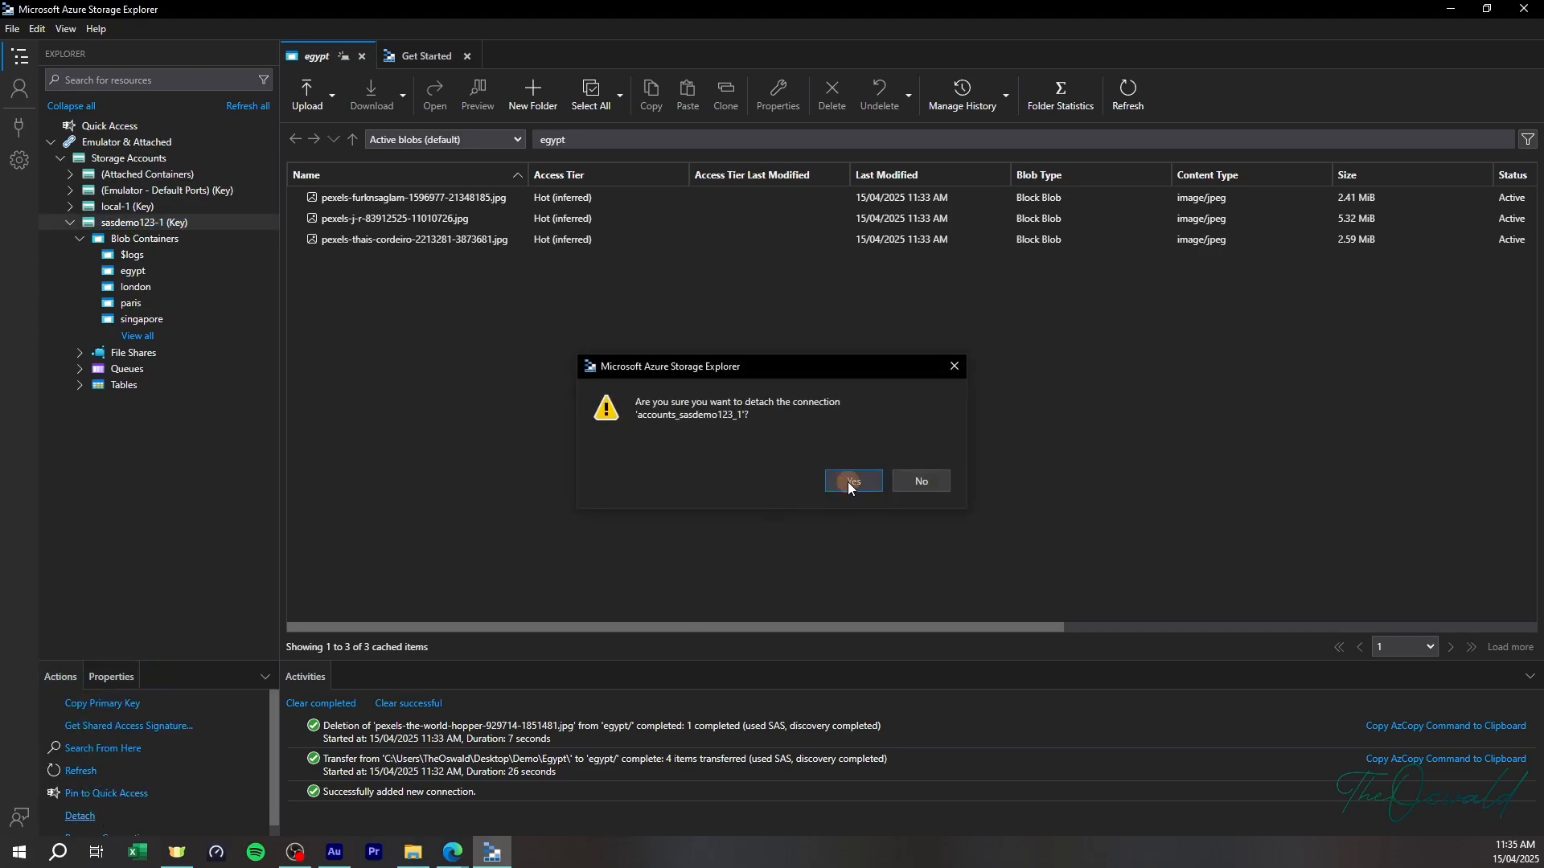
{"action": "left_click", "coordinate": [849, 481]}
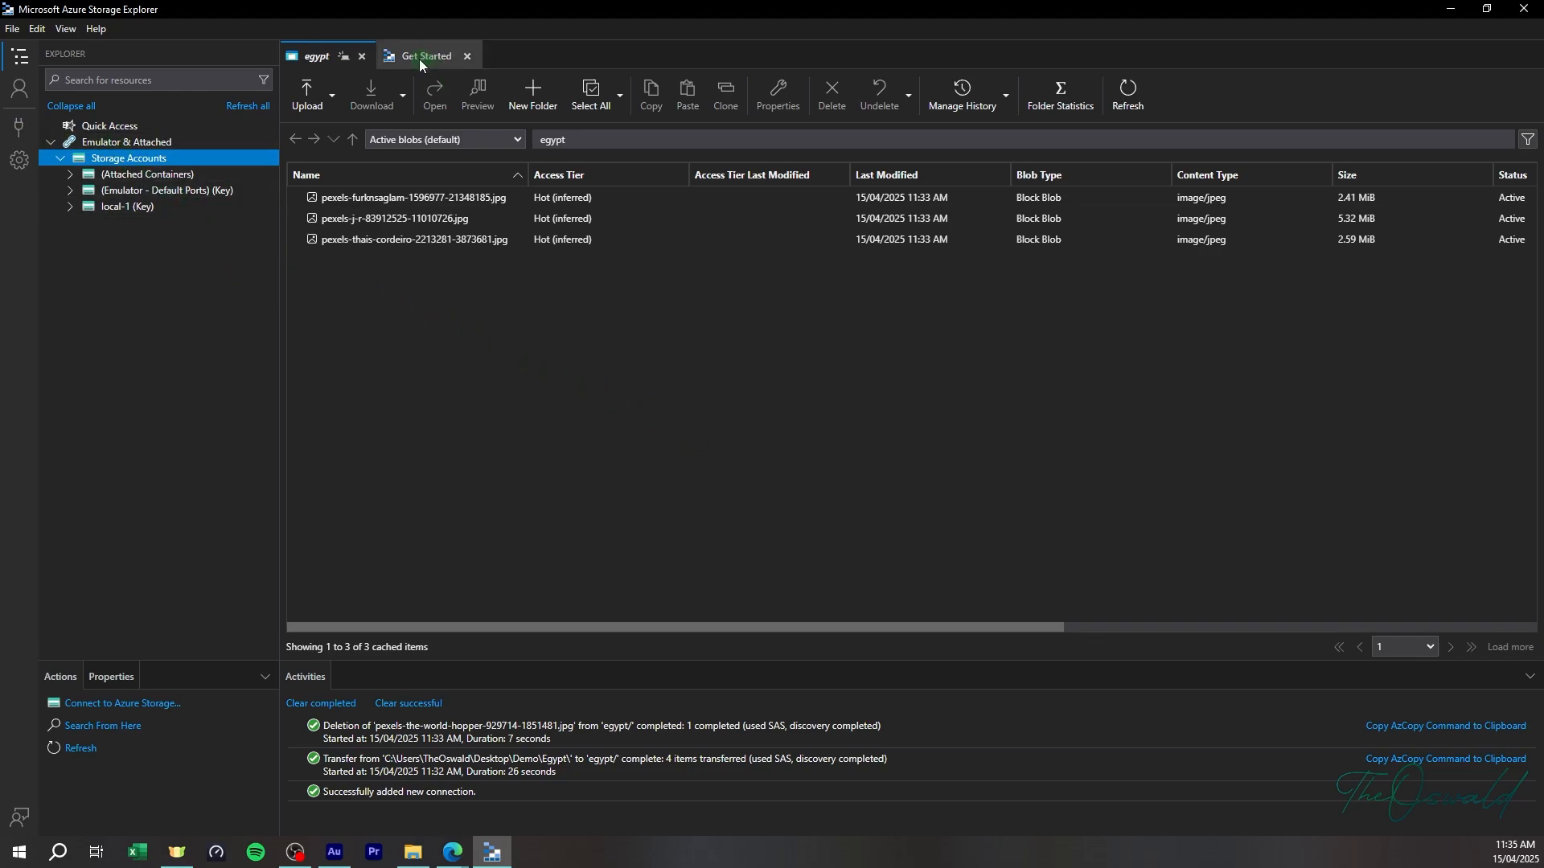
{"action": "left_click", "coordinate": [362, 56]}
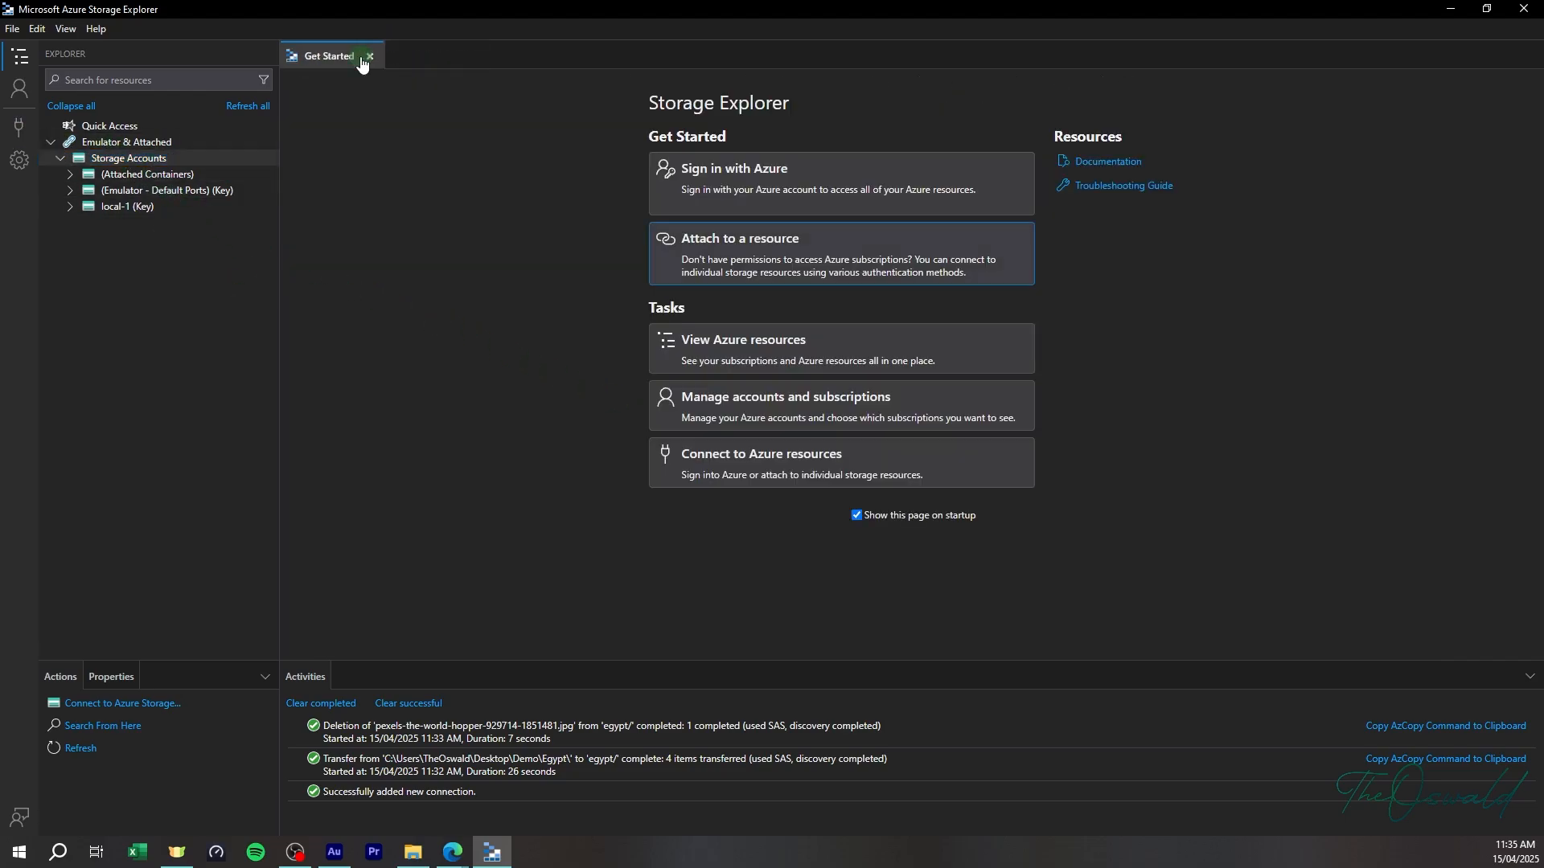
Attach sasdemo123-1 from the pasted connection string and expand its Blob Containers.
{"action": "left_click", "coordinate": [818, 266]}
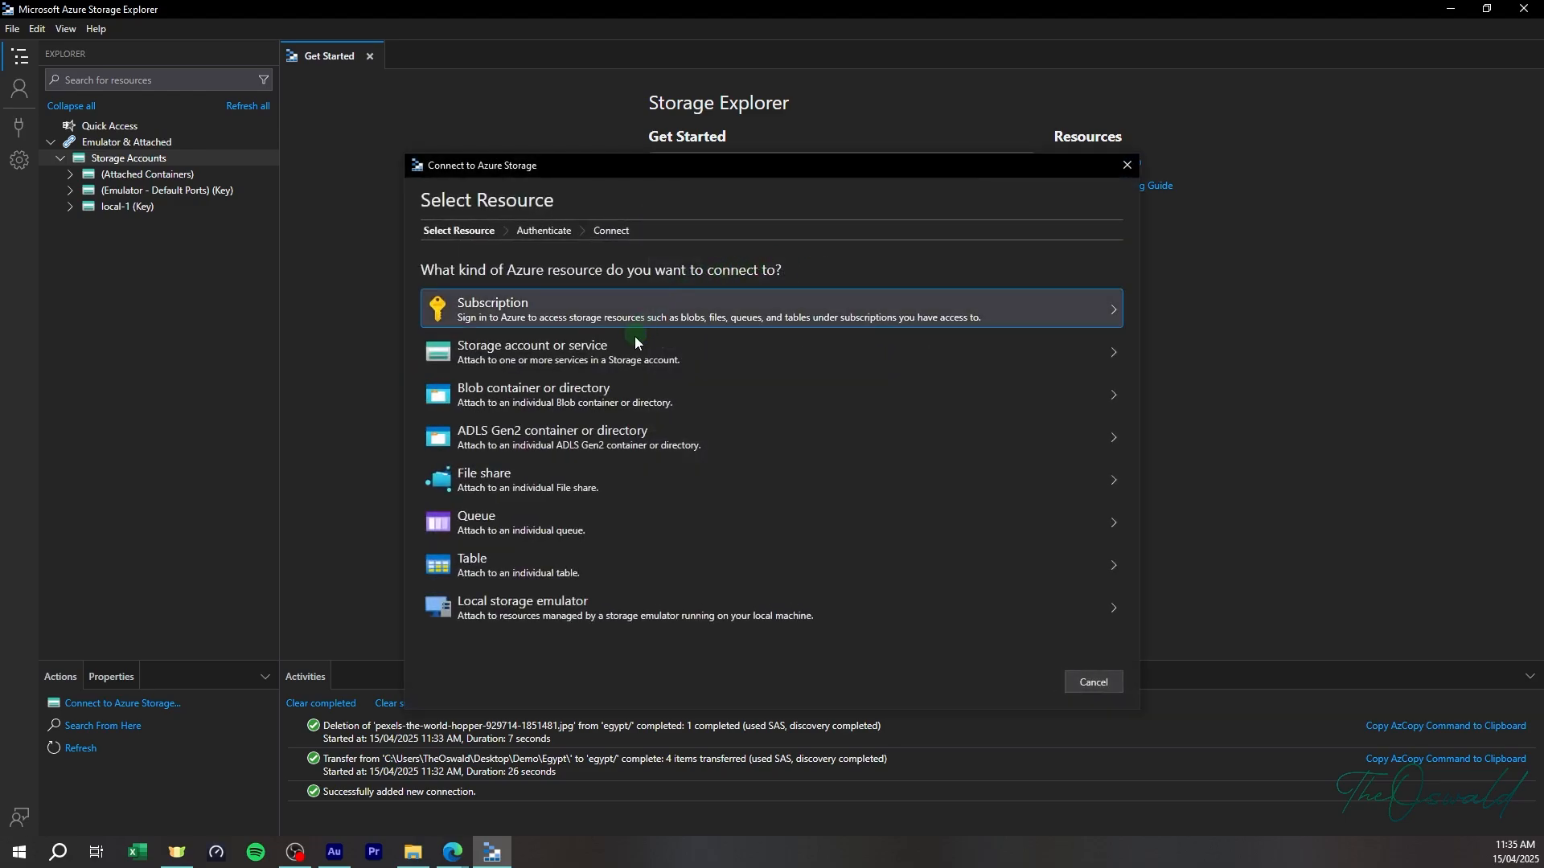
{"action": "left_click", "coordinate": [610, 359]}
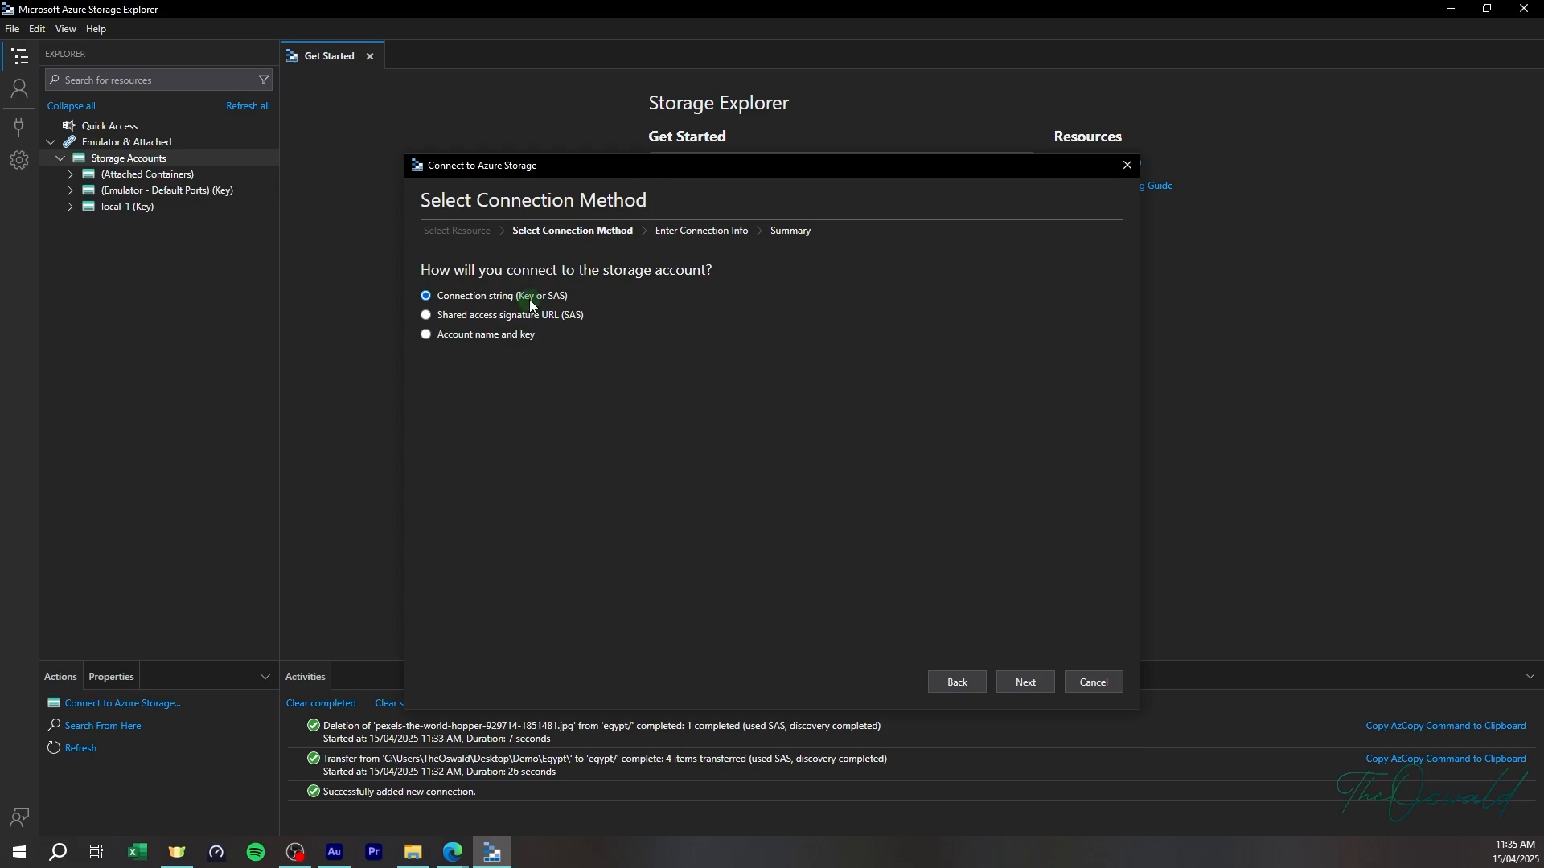
{"action": "left_click", "coordinate": [1040, 682]}
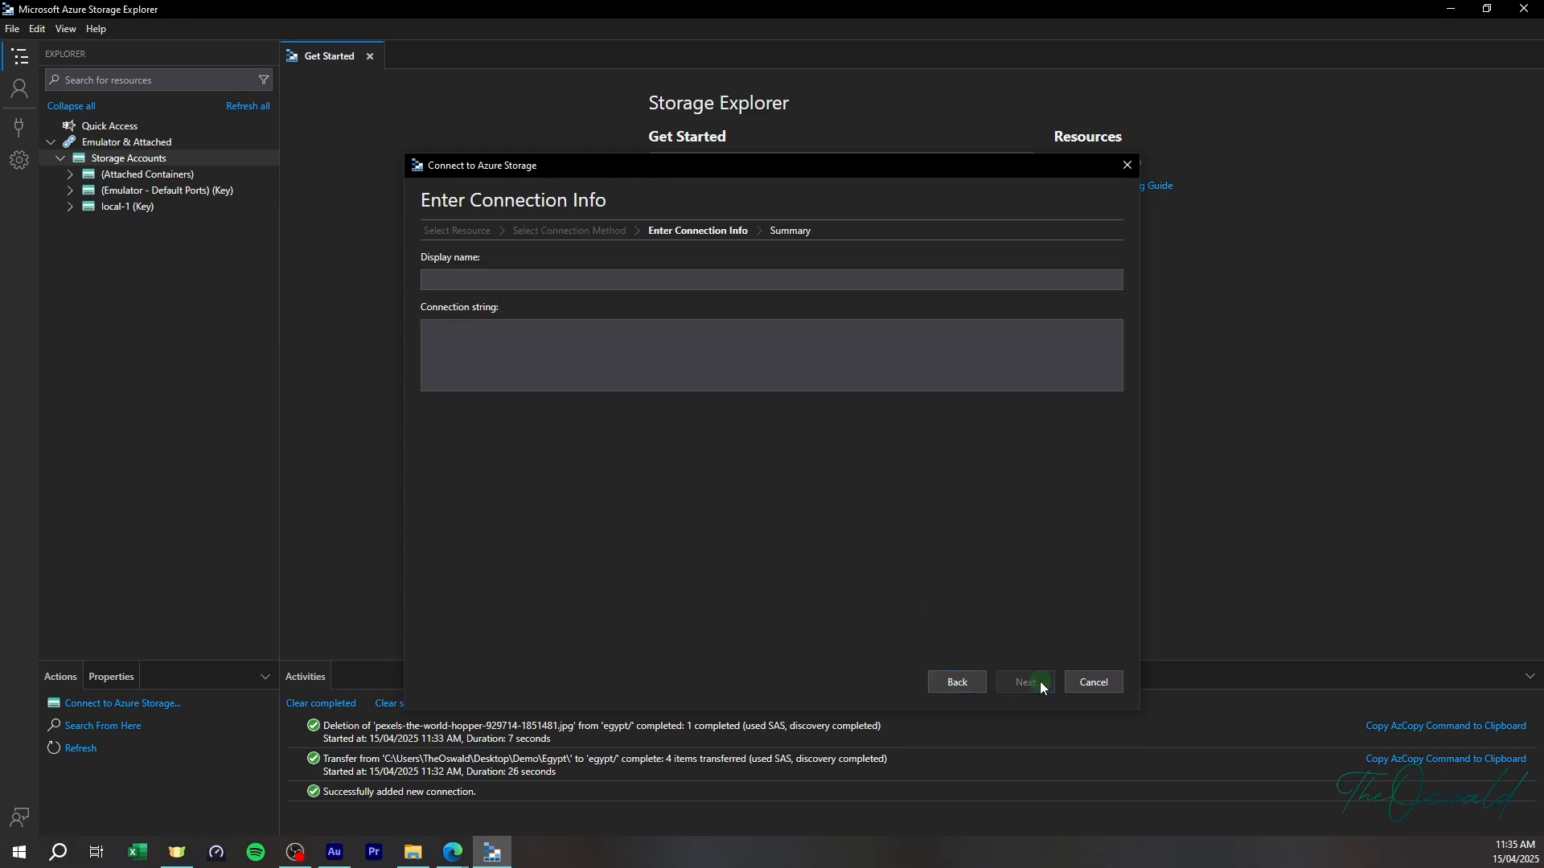
{"action": "left_click", "coordinate": [597, 344]}
{"action": "key", "text": "ctrl+v"}
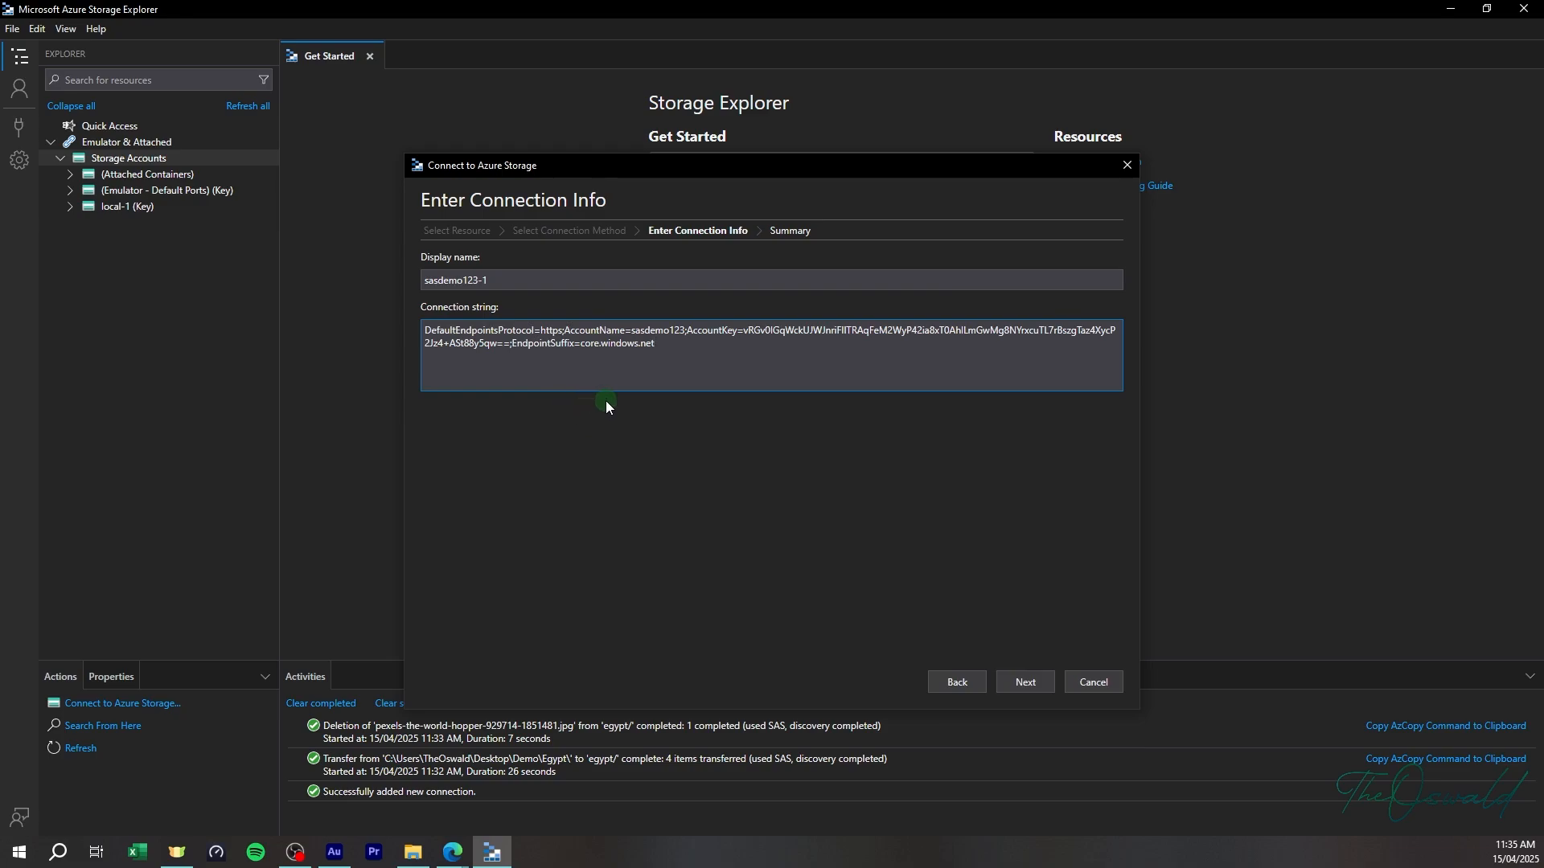
{"action": "left_click", "coordinate": [509, 276]}
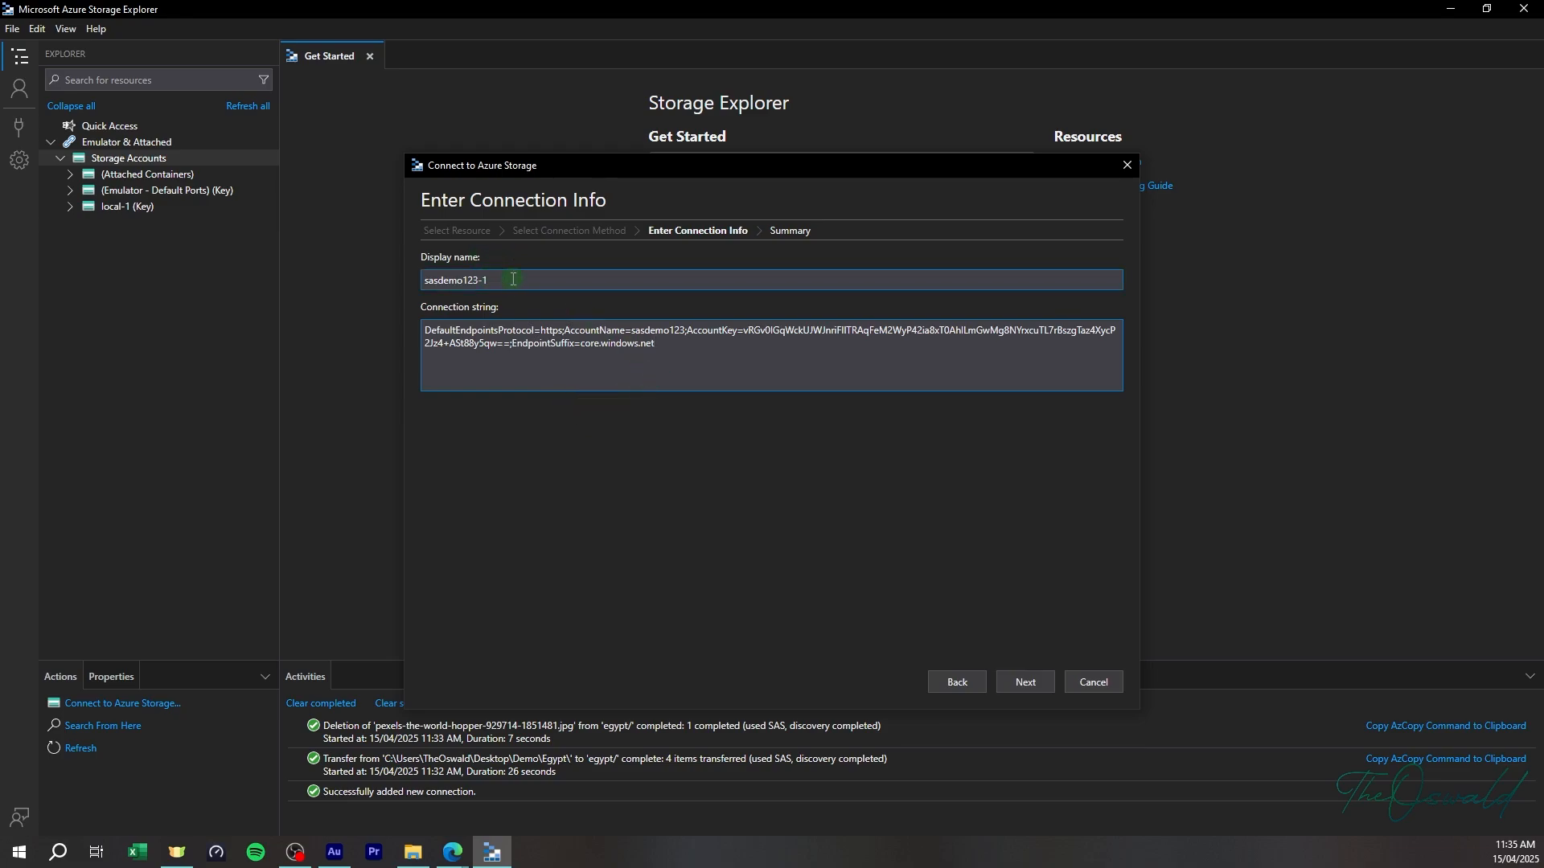
{"action": "left_click", "coordinate": [604, 336]}
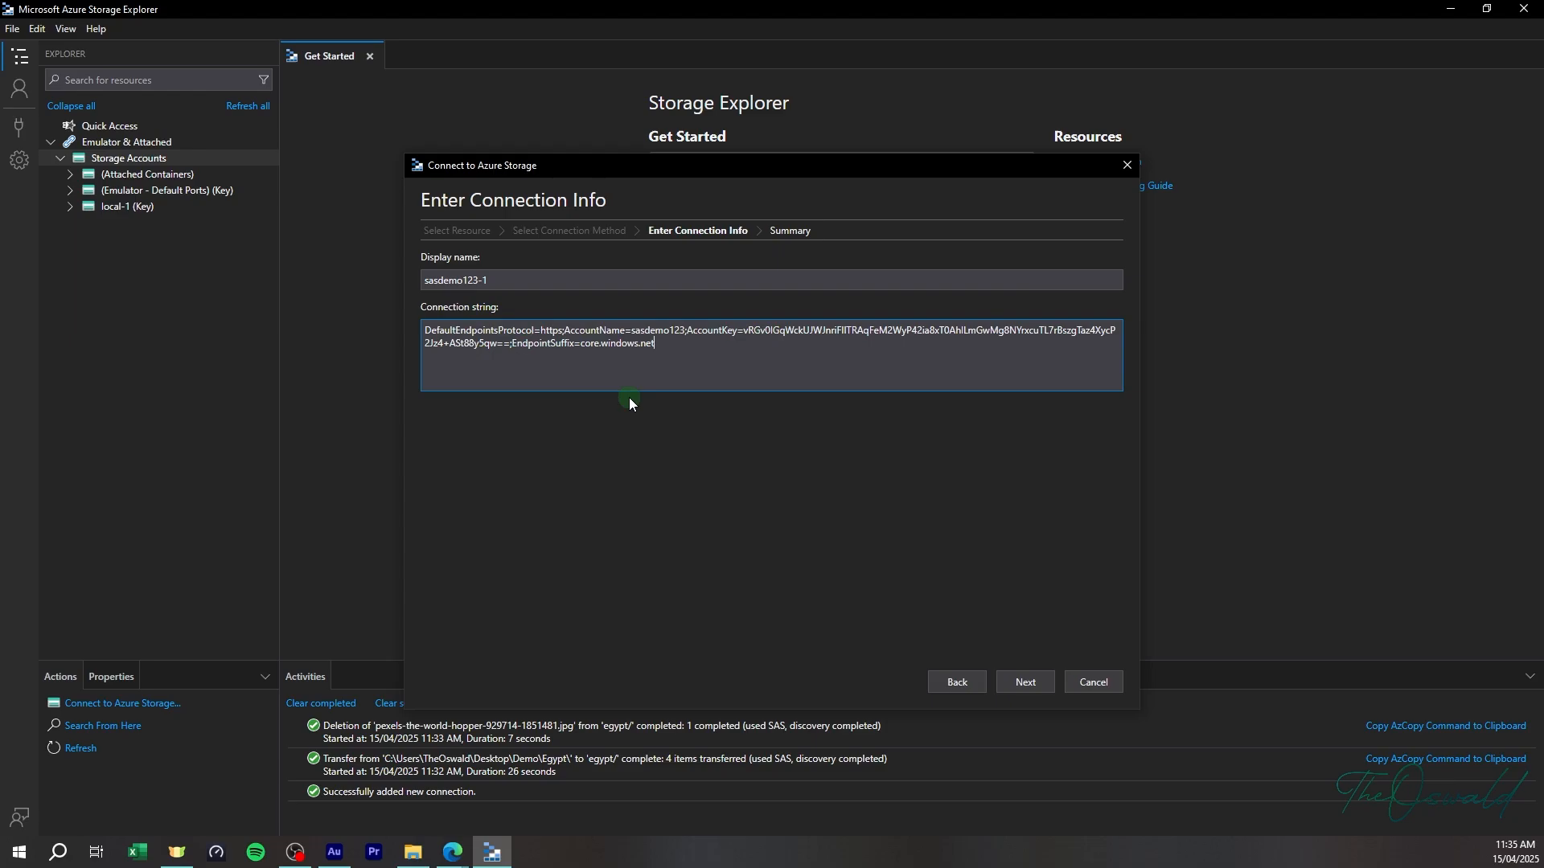
{"action": "left_click", "coordinate": [1026, 682]}
{"action": "left_click", "coordinate": [1029, 683]}
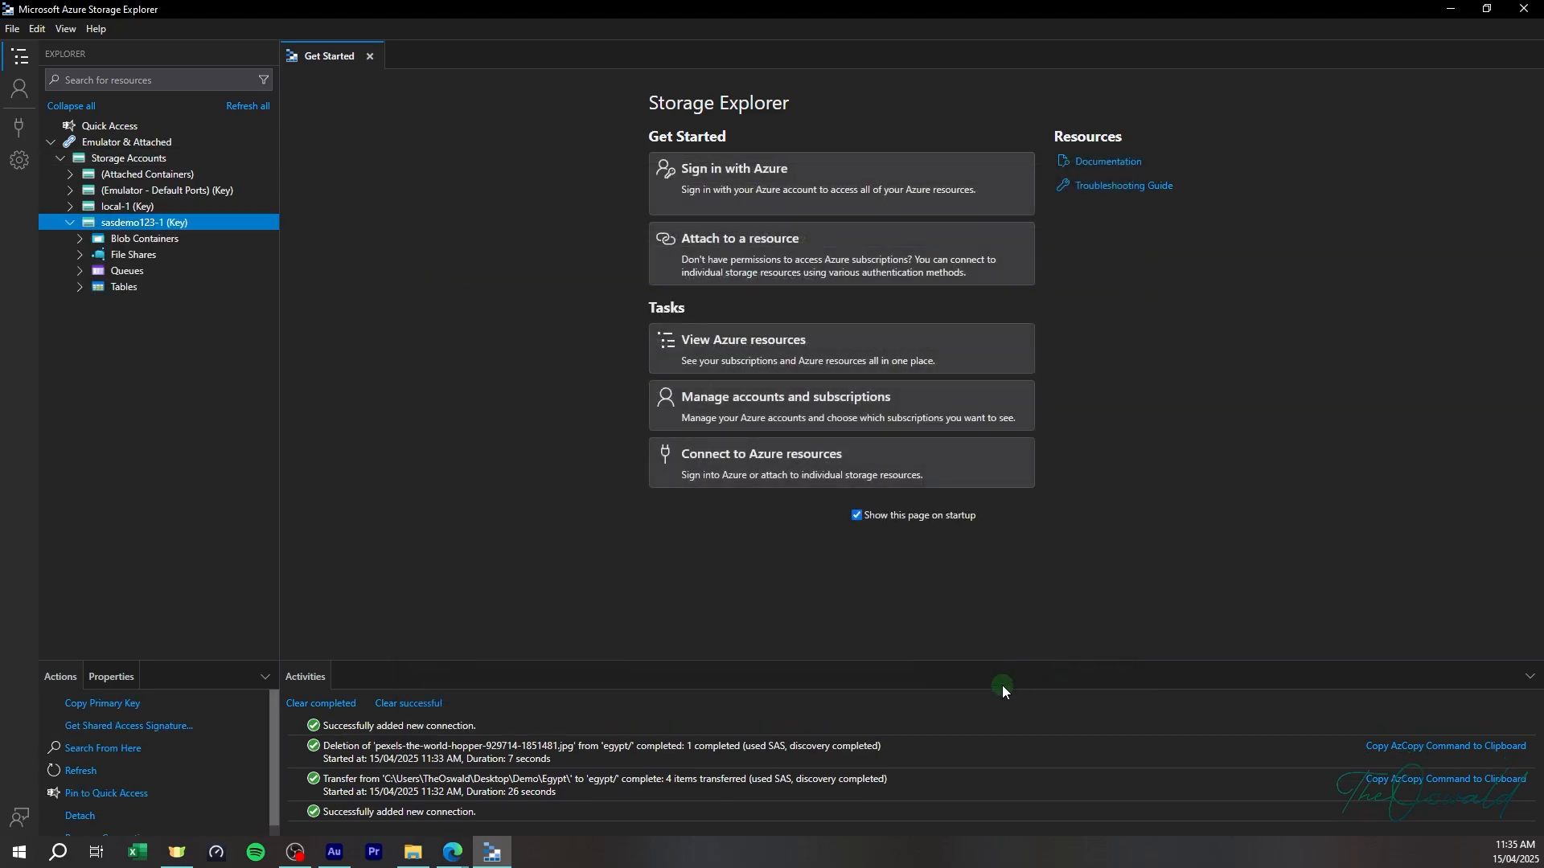
{"action": "left_click", "coordinate": [79, 244]}
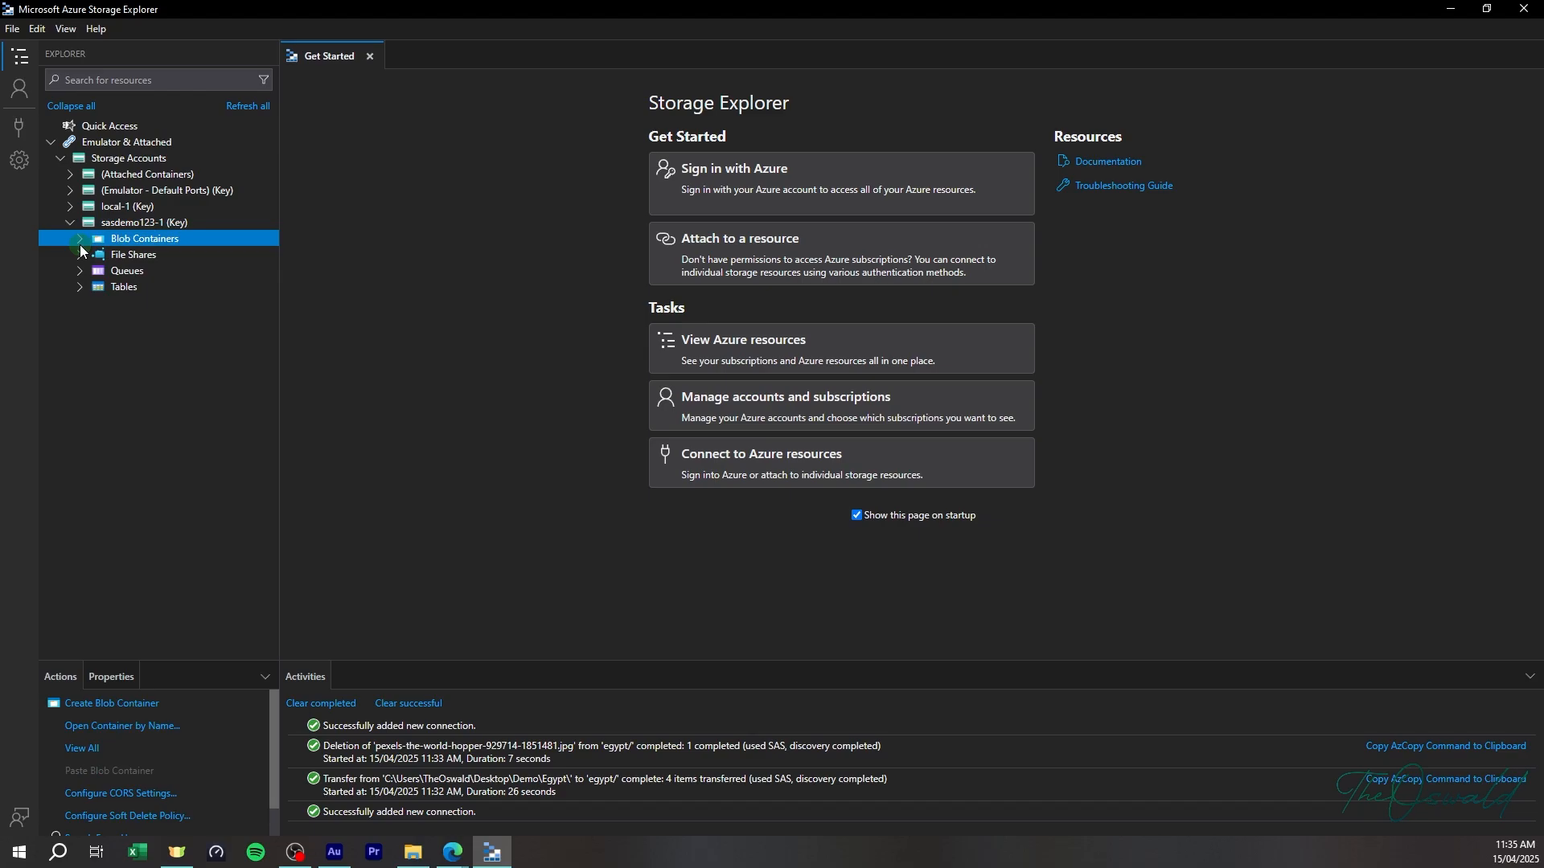
{"action": "left_click", "coordinate": [81, 239]}
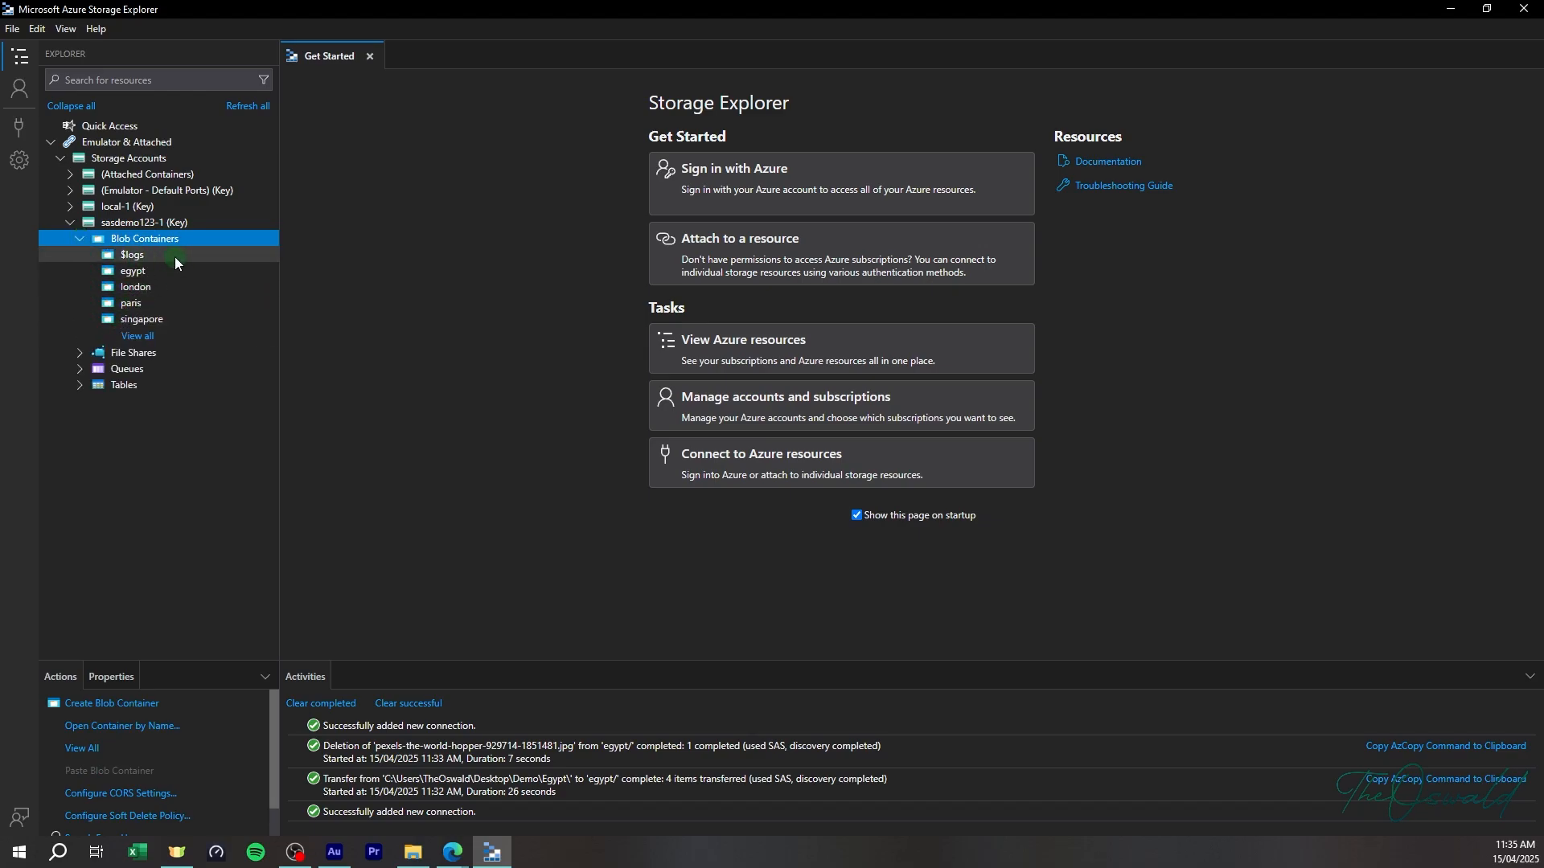
Open the pexels-jean-lin photo from the singapore container, then close the viewer.
{"action": "left_click", "coordinate": [156, 321]}
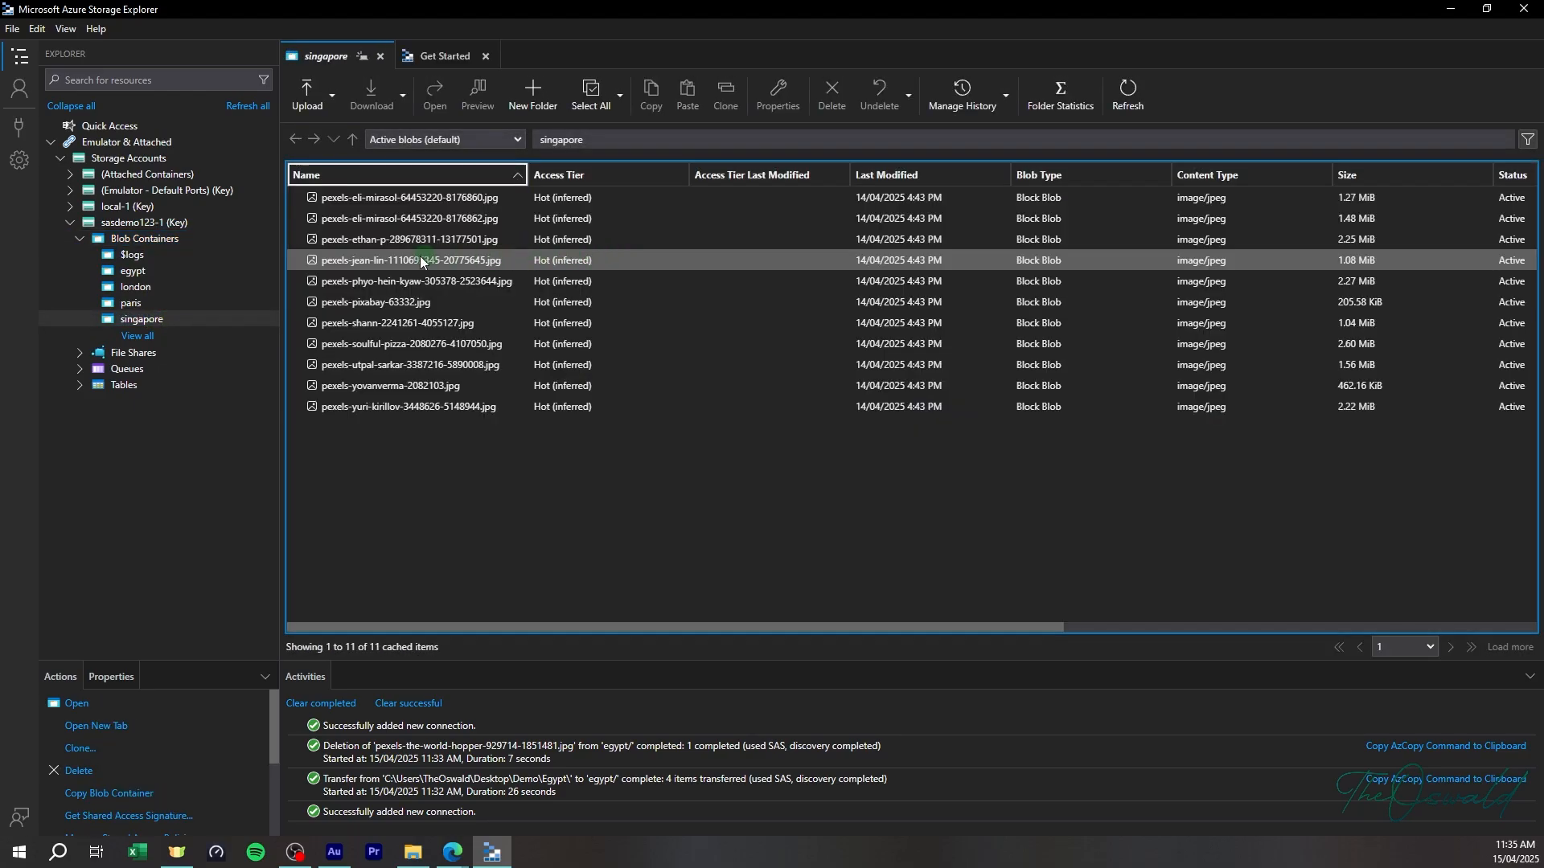
{"action": "double_click", "coordinate": [393, 260]}
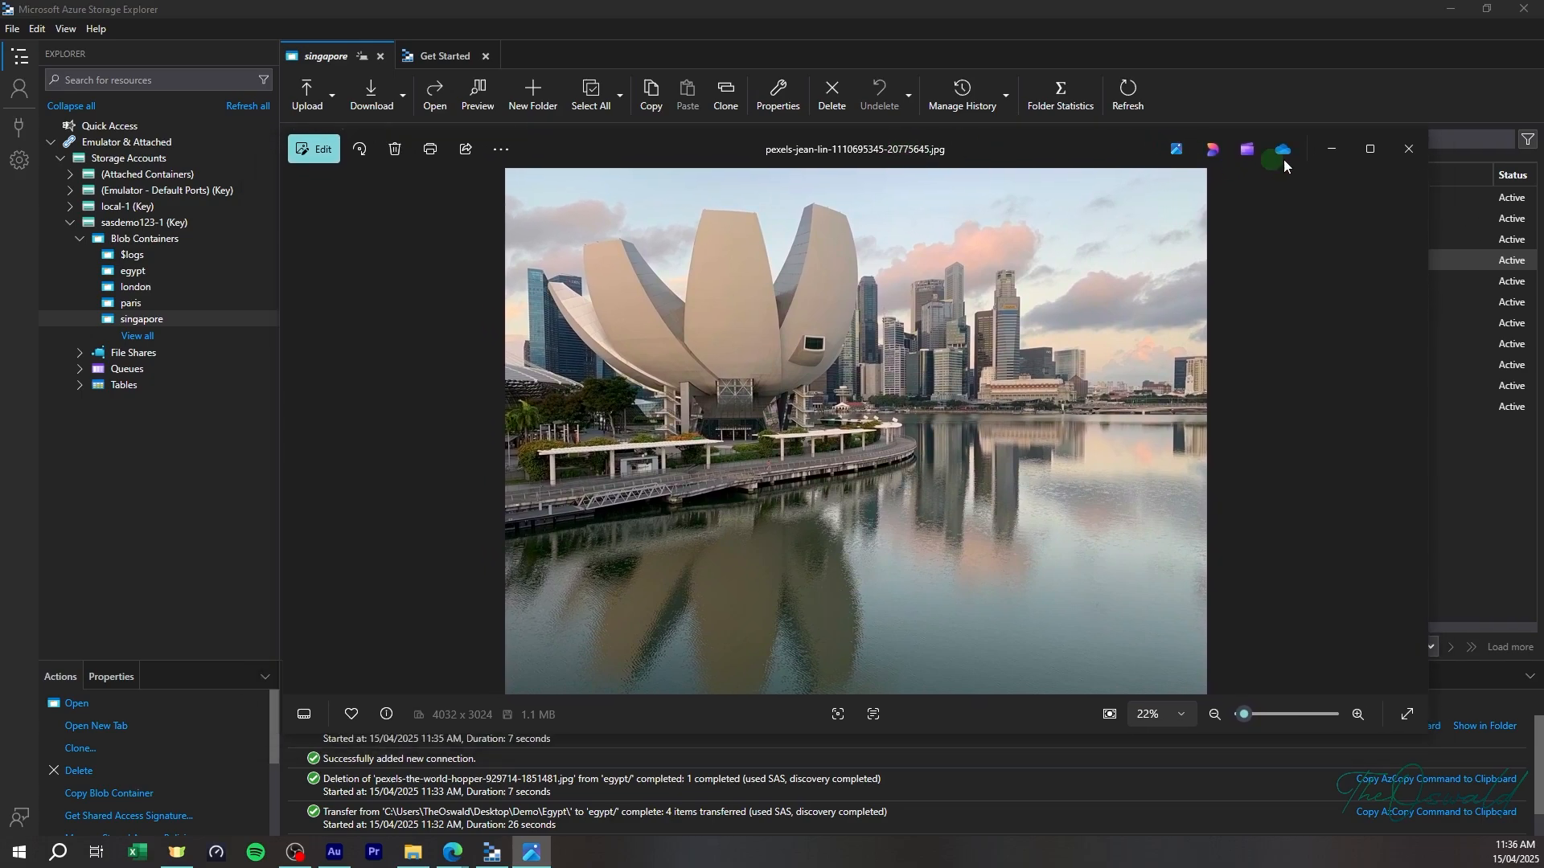
{"action": "left_click", "coordinate": [1408, 149]}
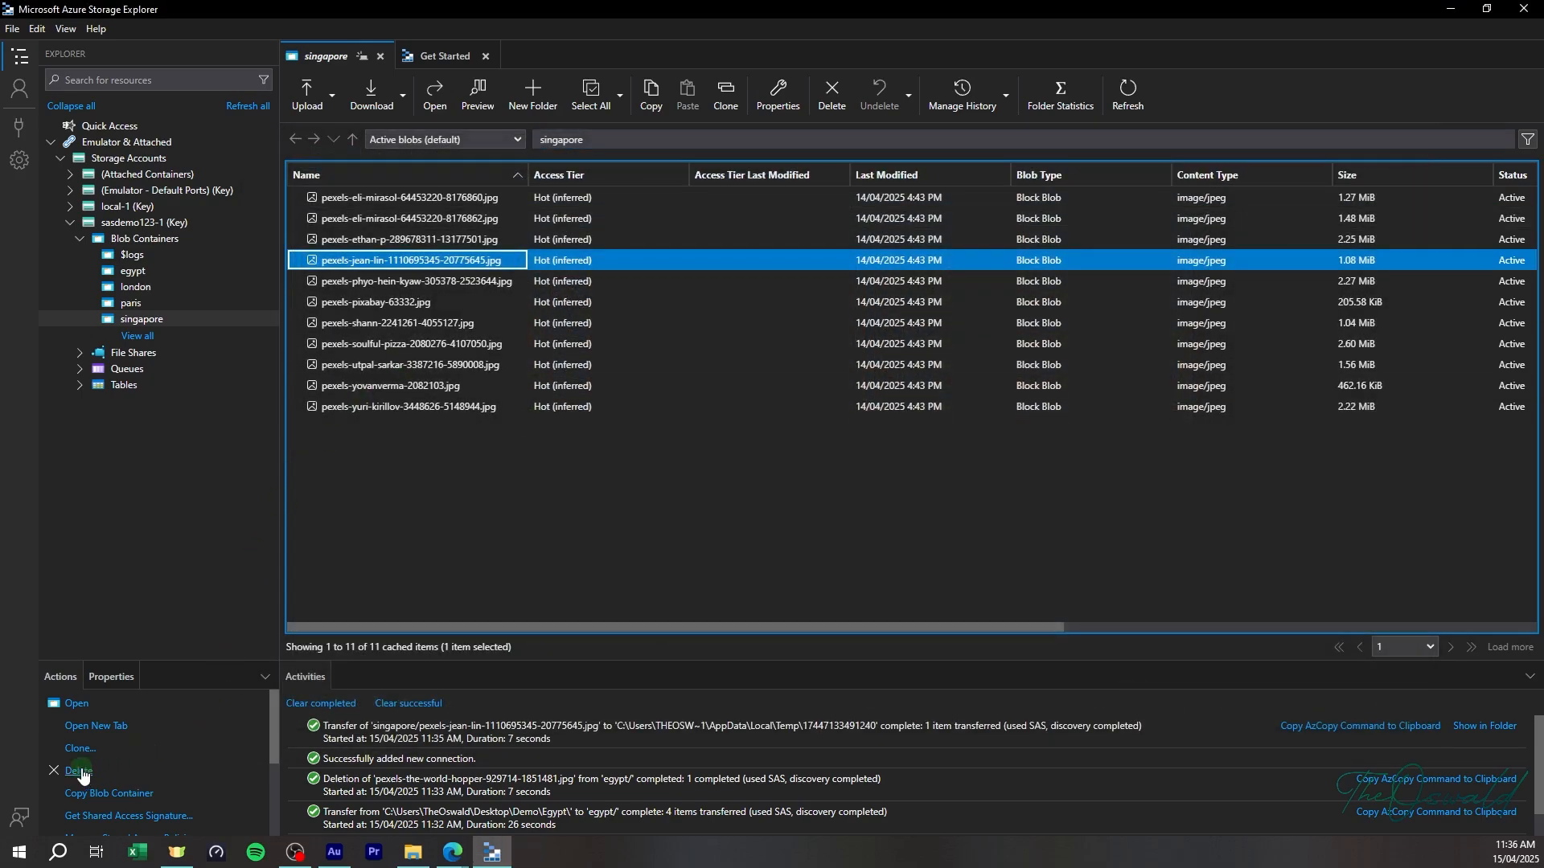
Detach the sasdemo123-1 connection again, confirming with Yes.
{"action": "left_click", "coordinate": [68, 676]}
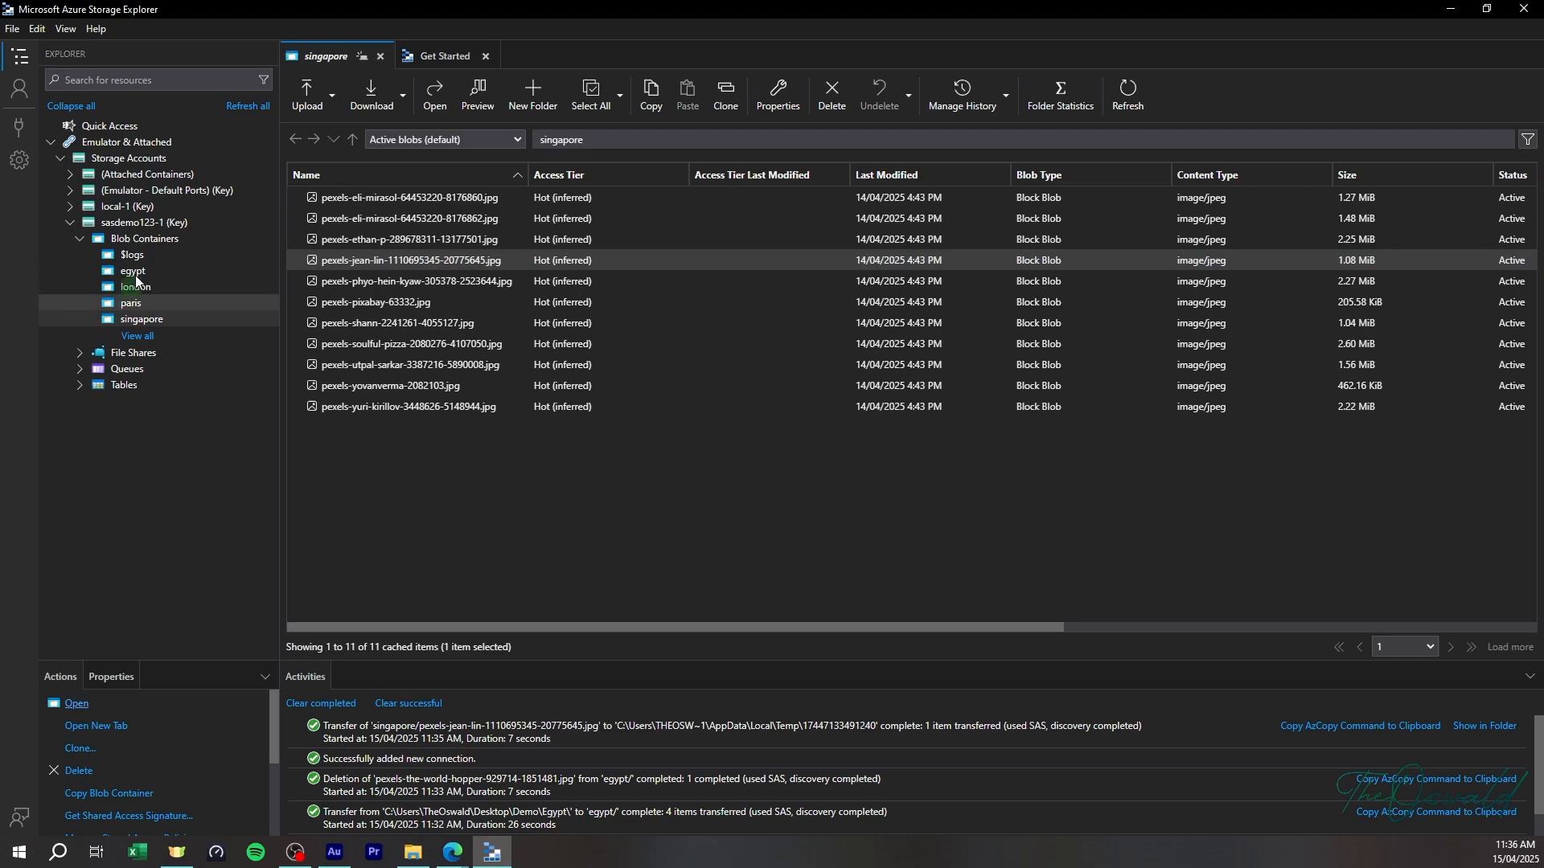
{"action": "left_click", "coordinate": [159, 222]}
{"action": "left_click", "coordinate": [80, 815]}
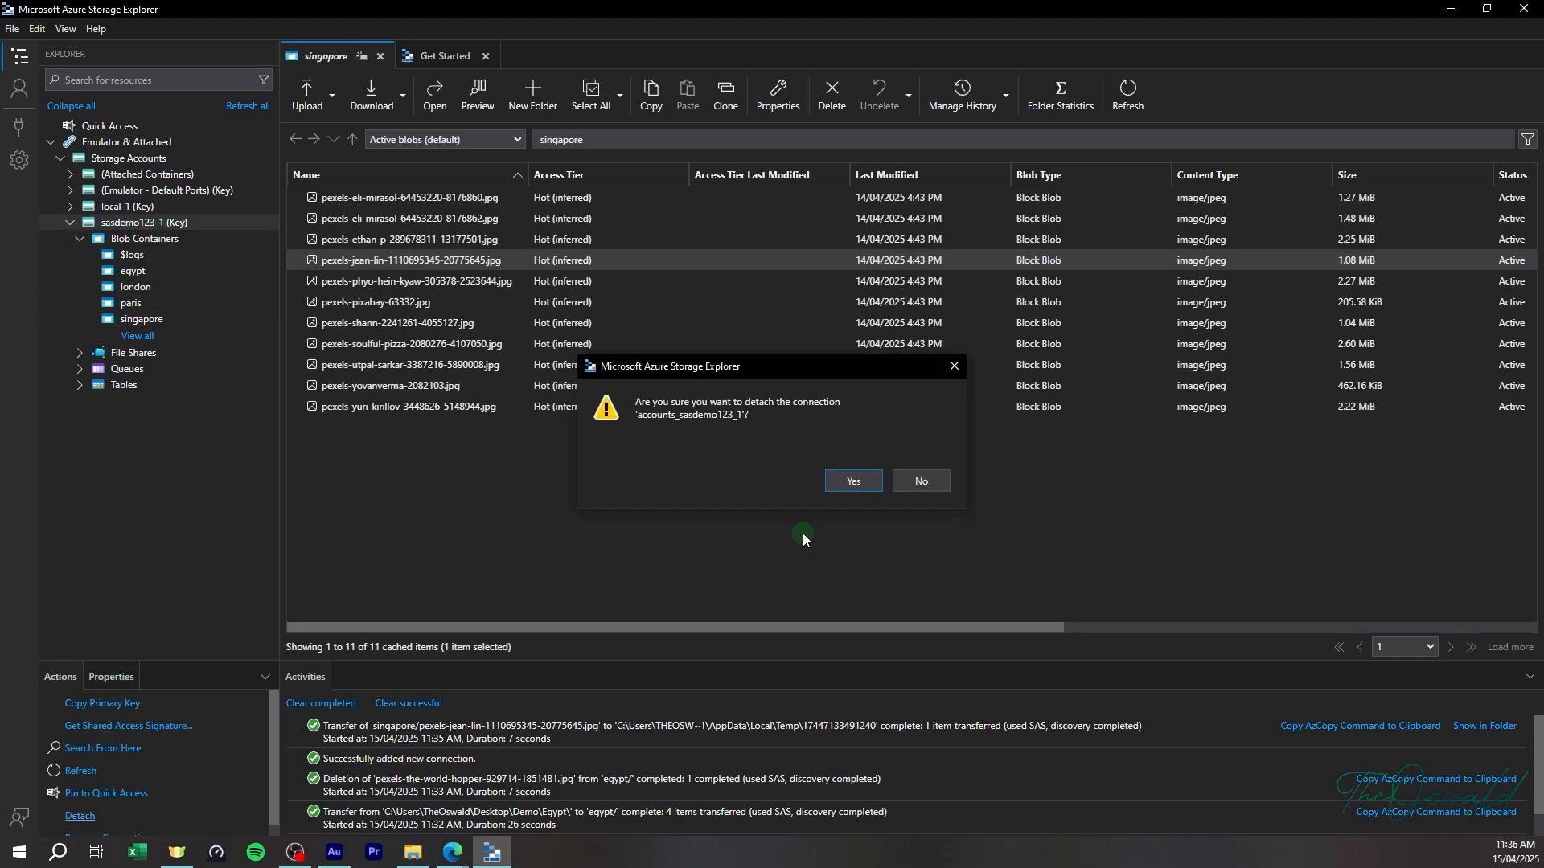
{"action": "left_click", "coordinate": [853, 481]}
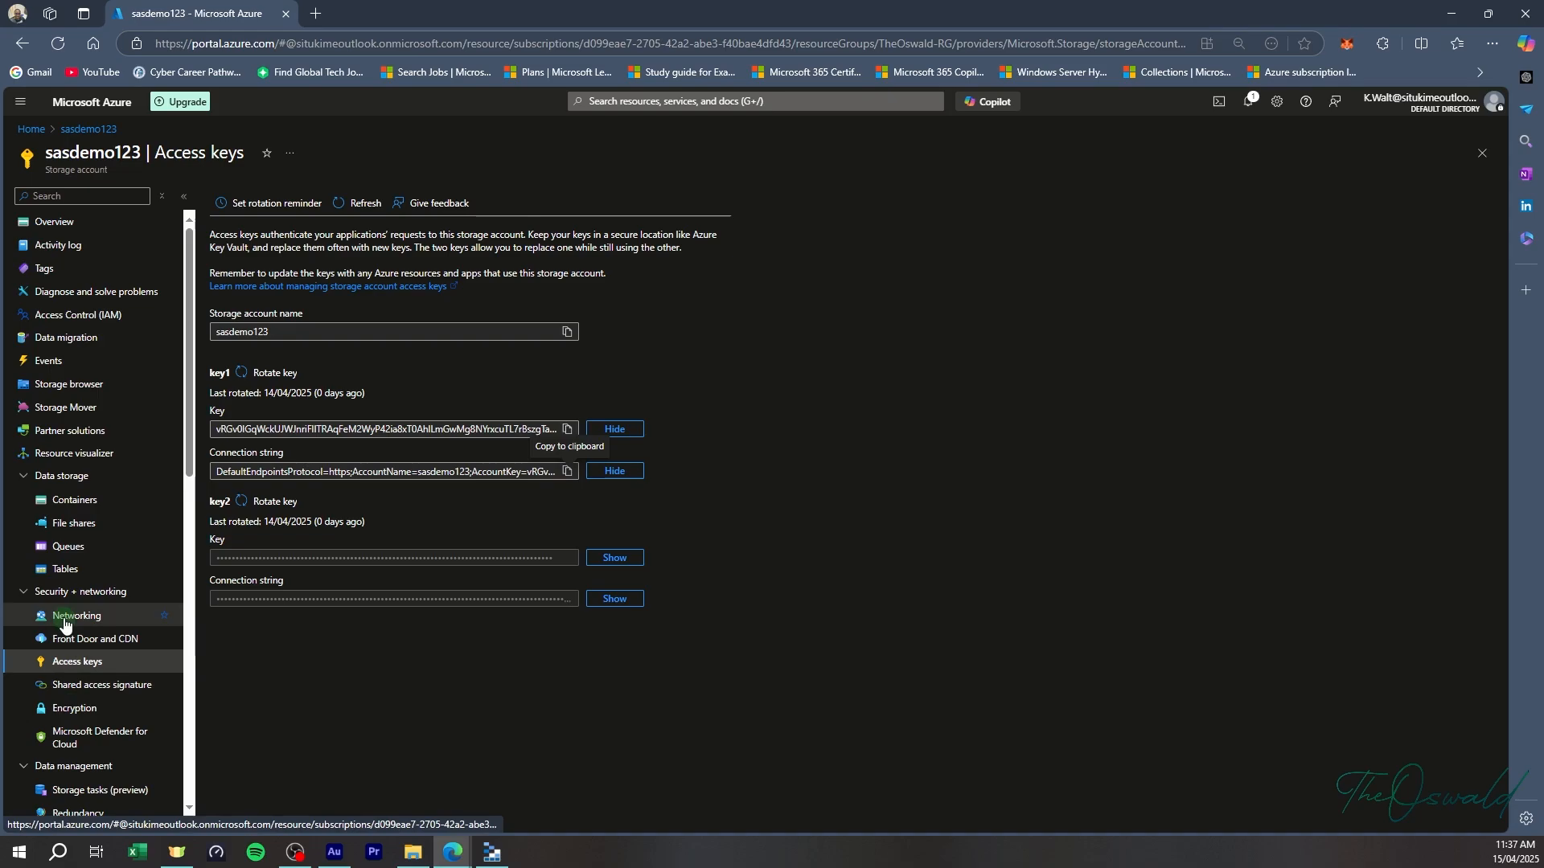
On the account Shared access signature page, uncheck Table, Queue and File, then re-check them.
{"action": "left_click", "coordinate": [79, 687]}
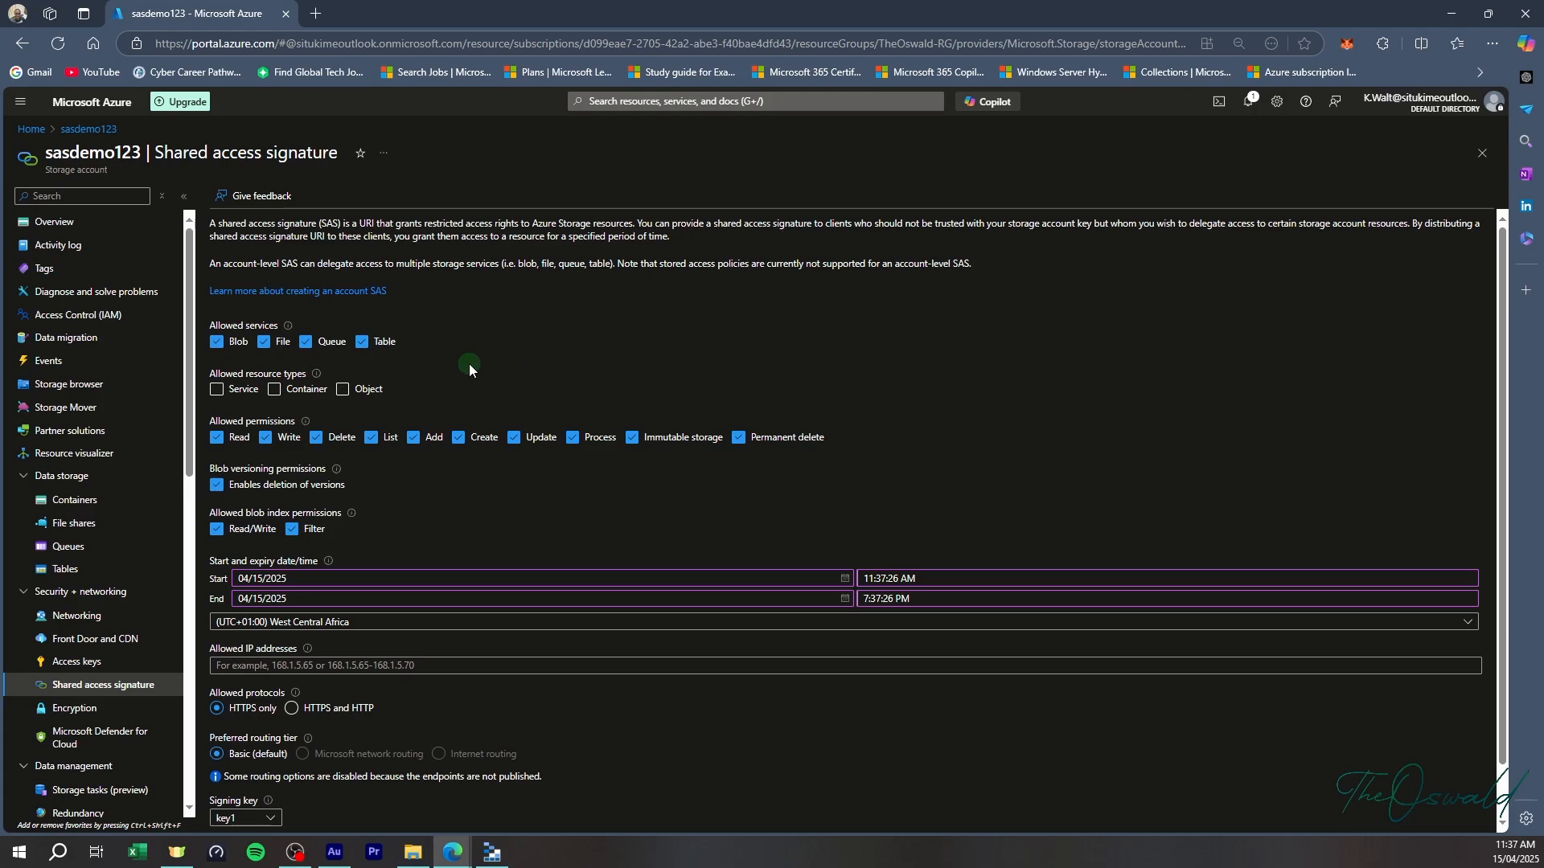
{"action": "left_click", "coordinate": [365, 343]}
{"action": "left_click", "coordinate": [332, 346]}
{"action": "left_click", "coordinate": [260, 346]}
{"action": "left_click", "coordinate": [265, 344]}
{"action": "left_click", "coordinate": [326, 344]}
{"action": "left_click", "coordinate": [362, 344]}
Leave File unchecked under Allowed services and go to the sasdemo123 Containers list.
{"action": "scroll", "coordinate": [374, 356], "scroll_direction": "down", "scroll_amount": 2}
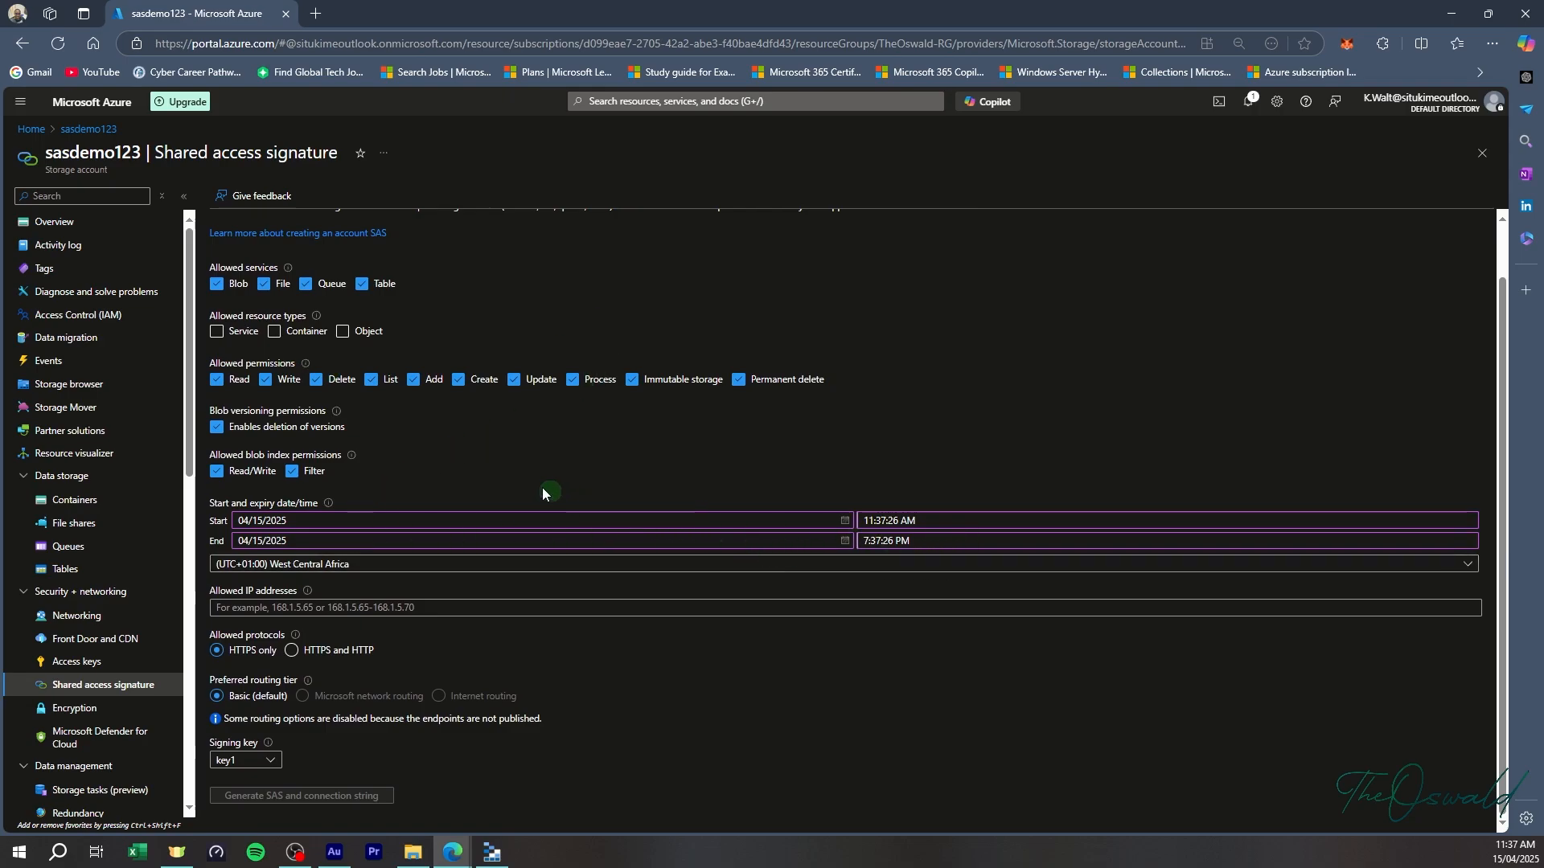
{"action": "scroll", "coordinate": [237, 368], "scroll_direction": "up", "scroll_amount": 2}
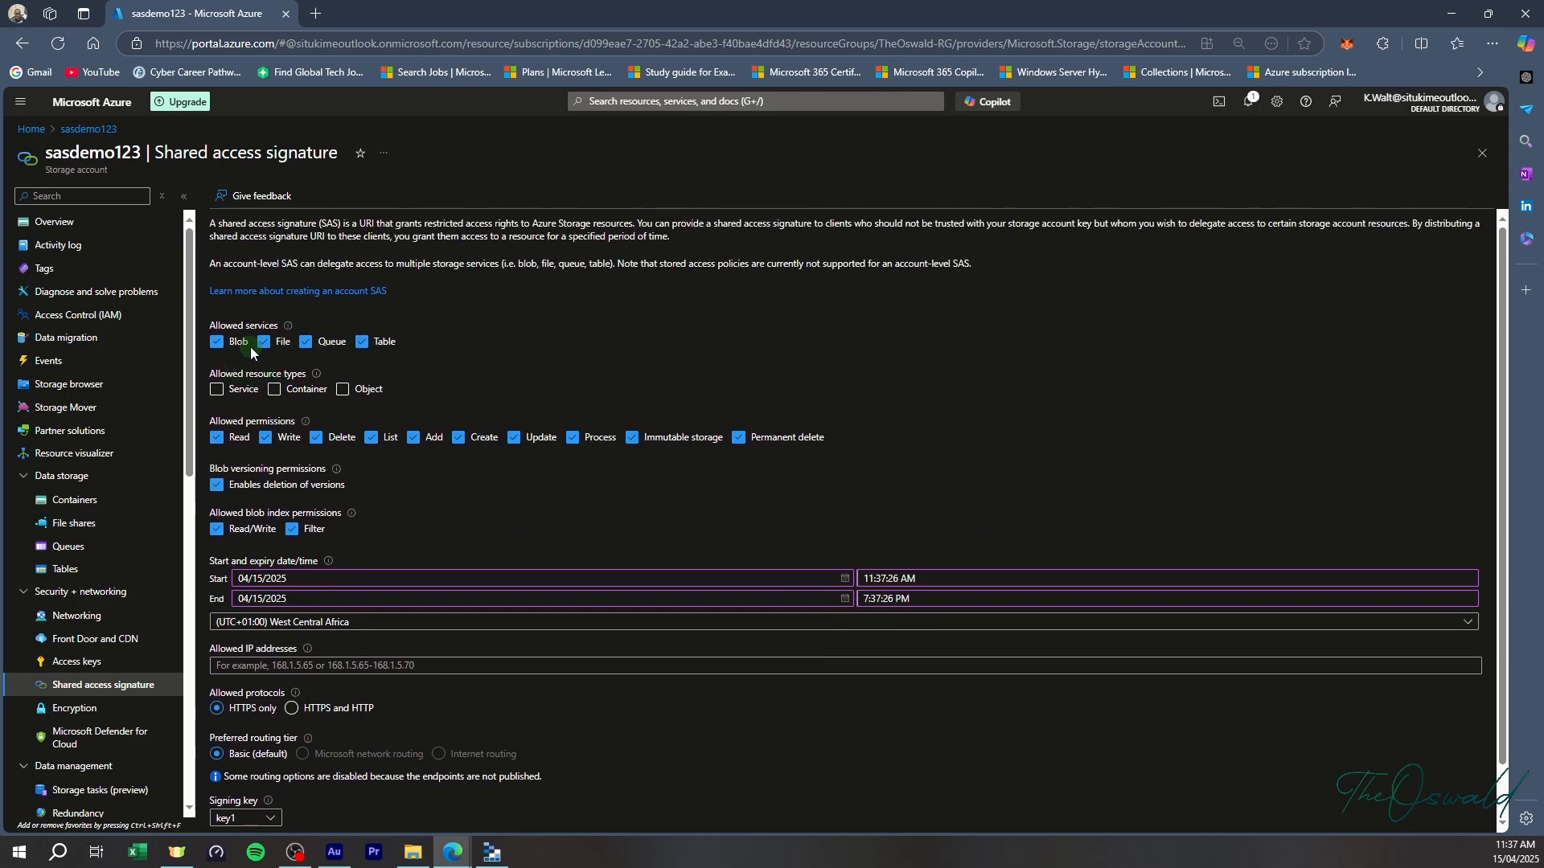
{"action": "left_click", "coordinate": [266, 344]}
{"action": "left_click", "coordinate": [87, 505]}
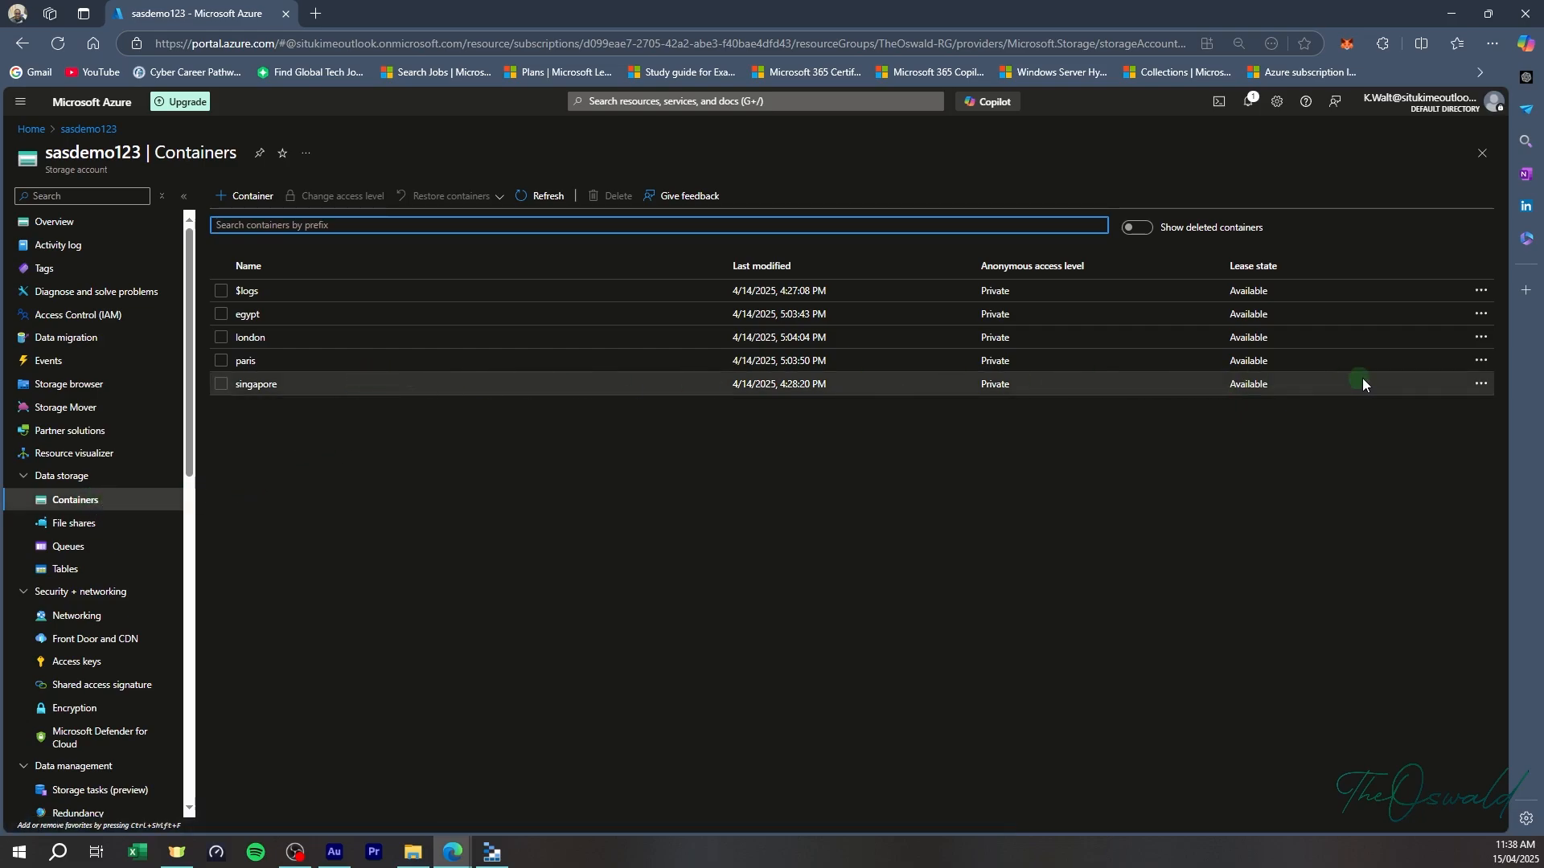
Open and close the Generate SAS panel for the singapore container.
{"action": "left_click", "coordinate": [1482, 389]}
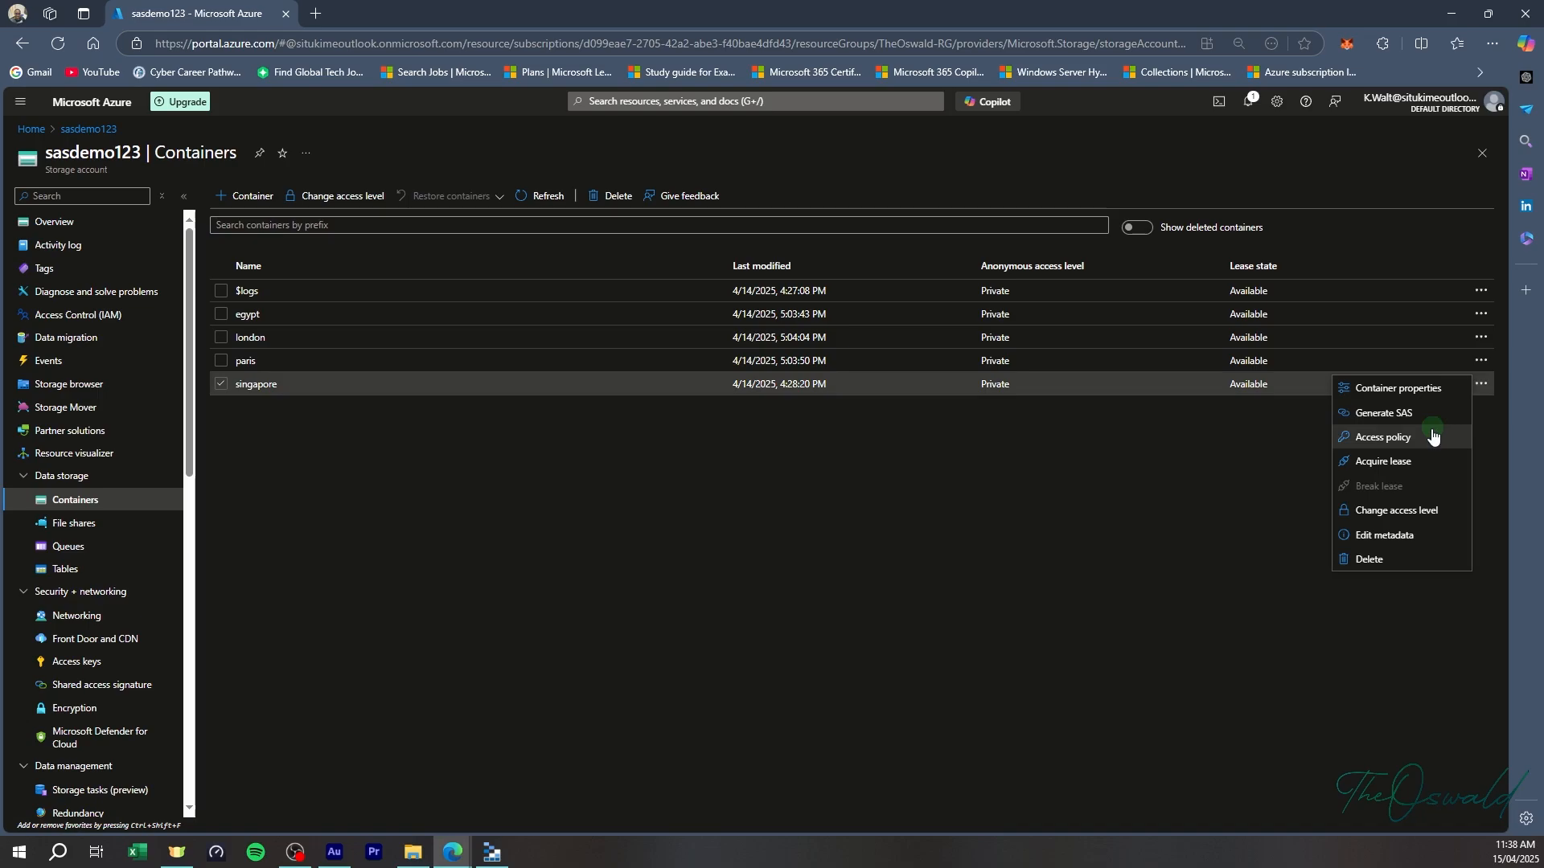
{"action": "left_click", "coordinate": [1406, 415]}
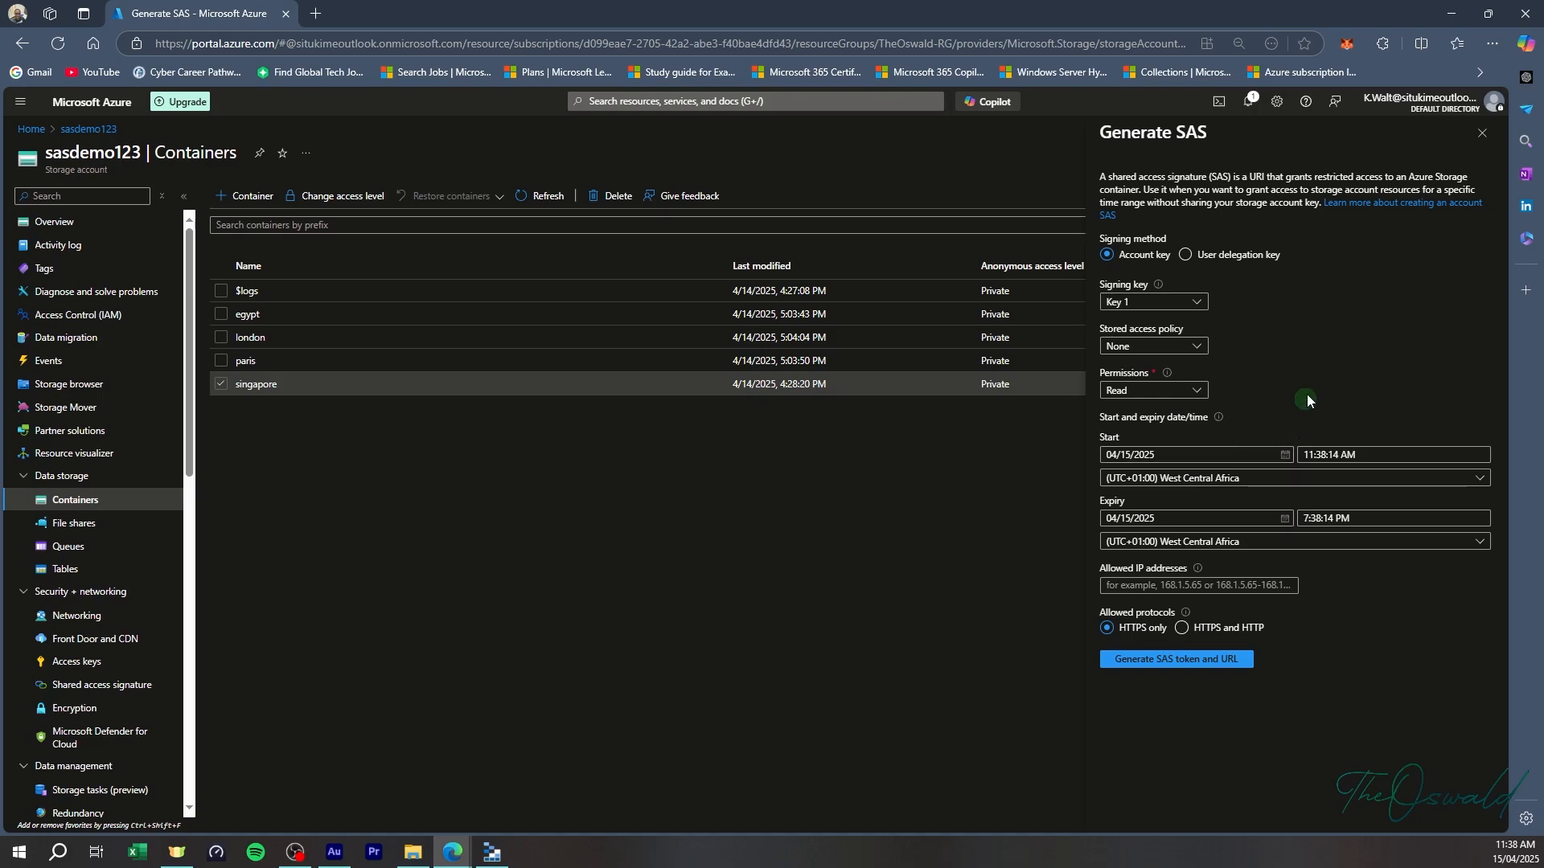
{"action": "left_click", "coordinate": [1481, 134]}
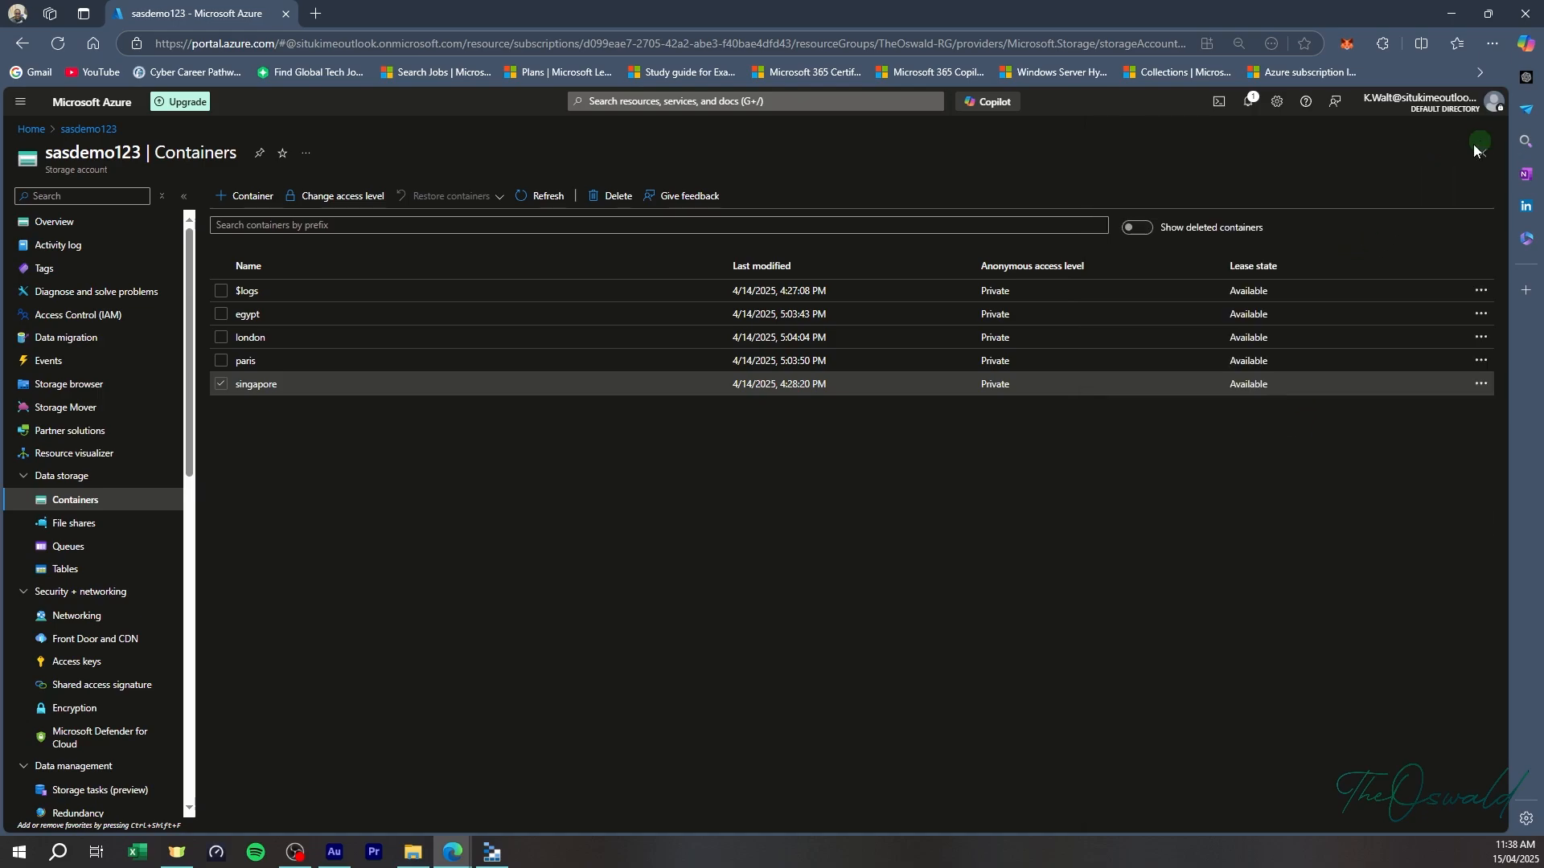
Look at singapore's blobs, then return to the account's Shared access signature page.
{"action": "left_click", "coordinate": [491, 380]}
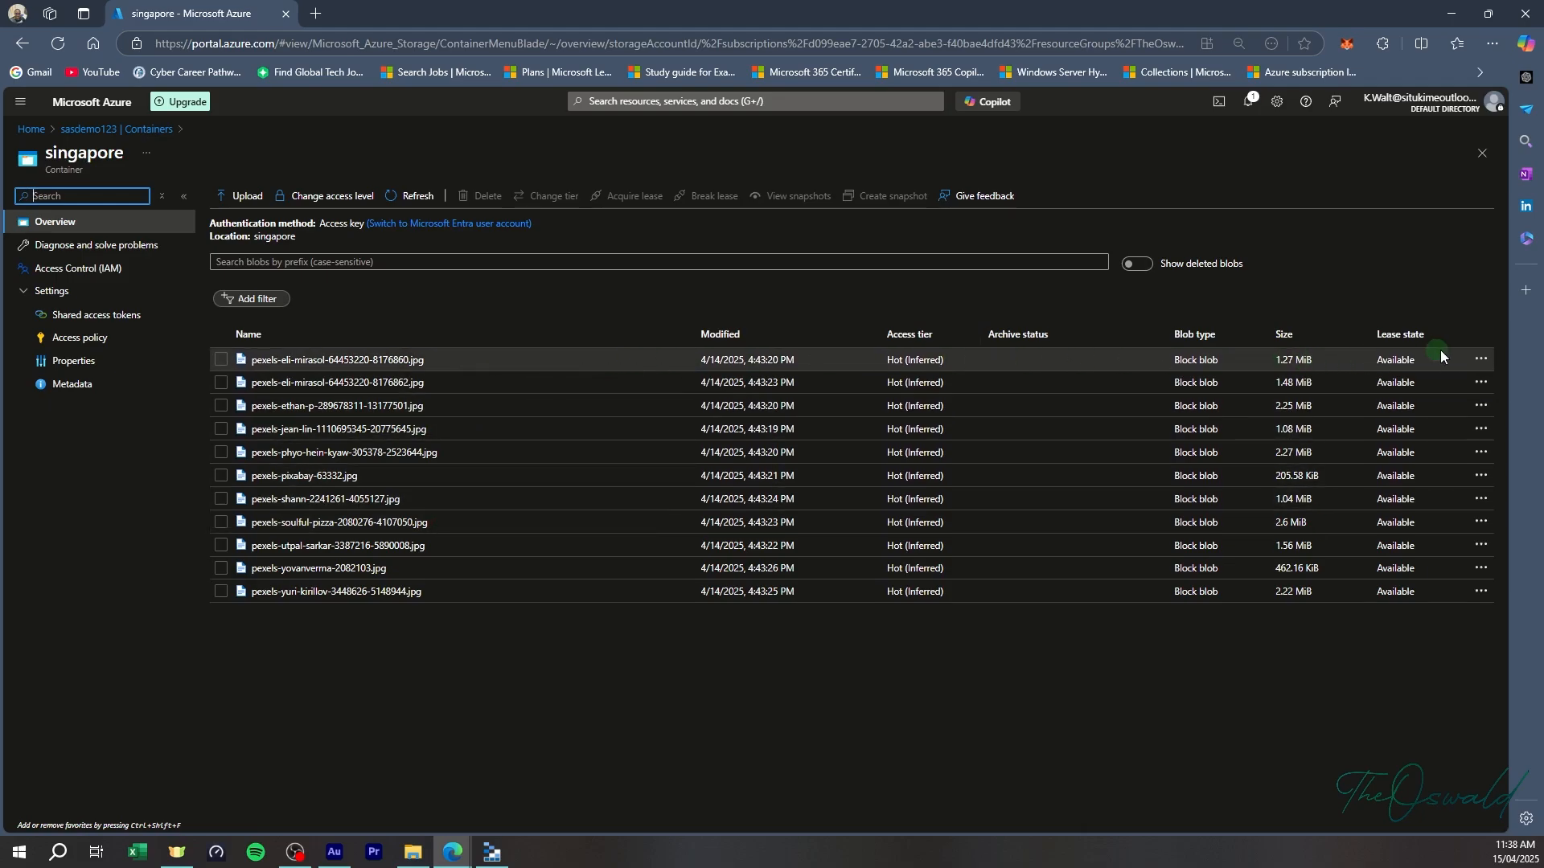
{"action": "left_click", "coordinate": [1478, 360]}
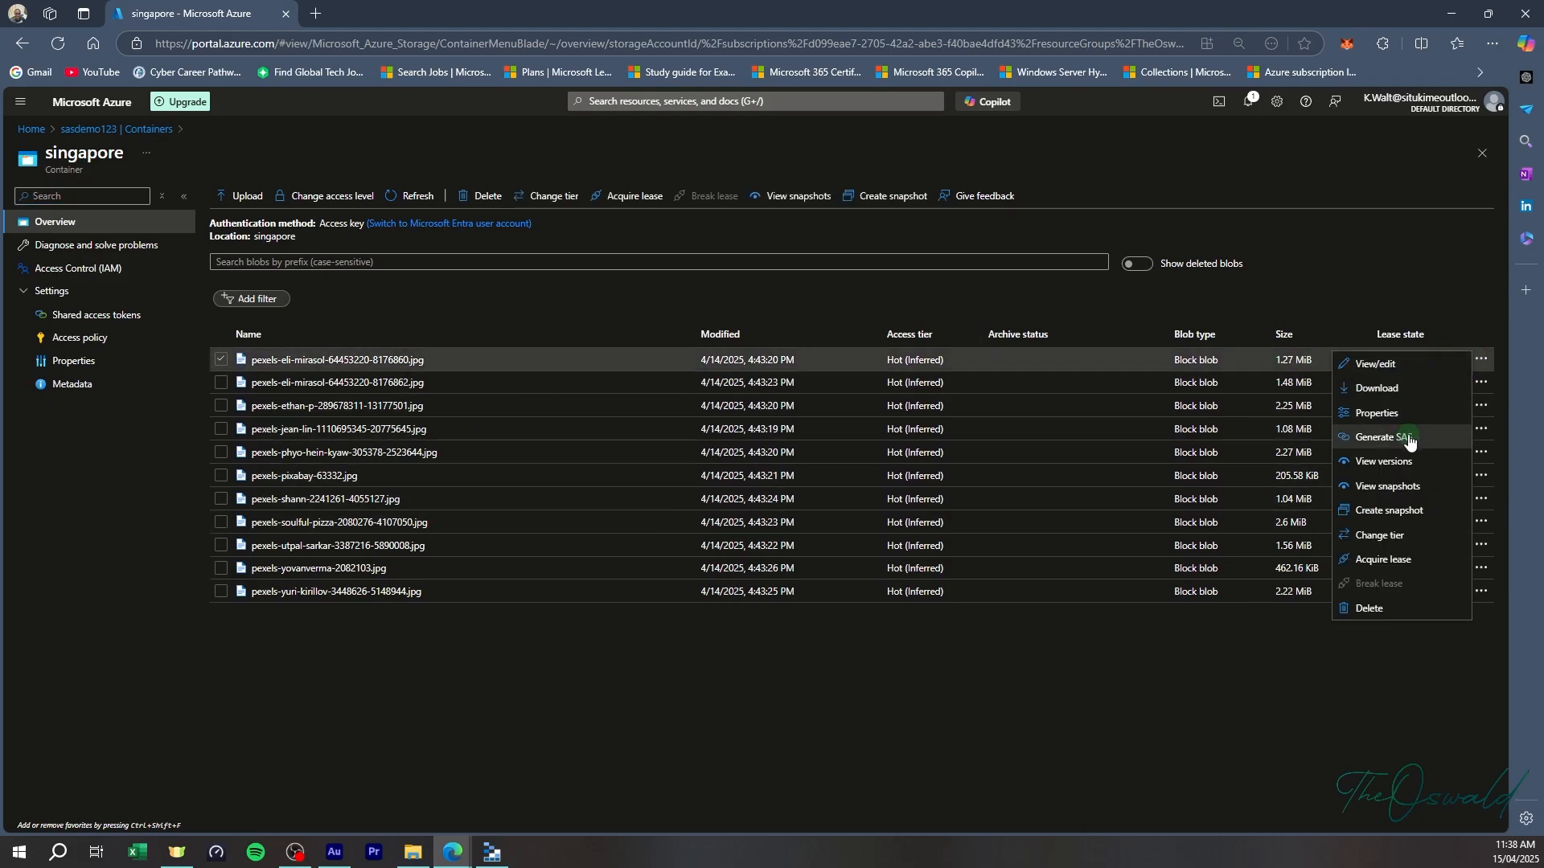
{"action": "left_click", "coordinate": [84, 130]}
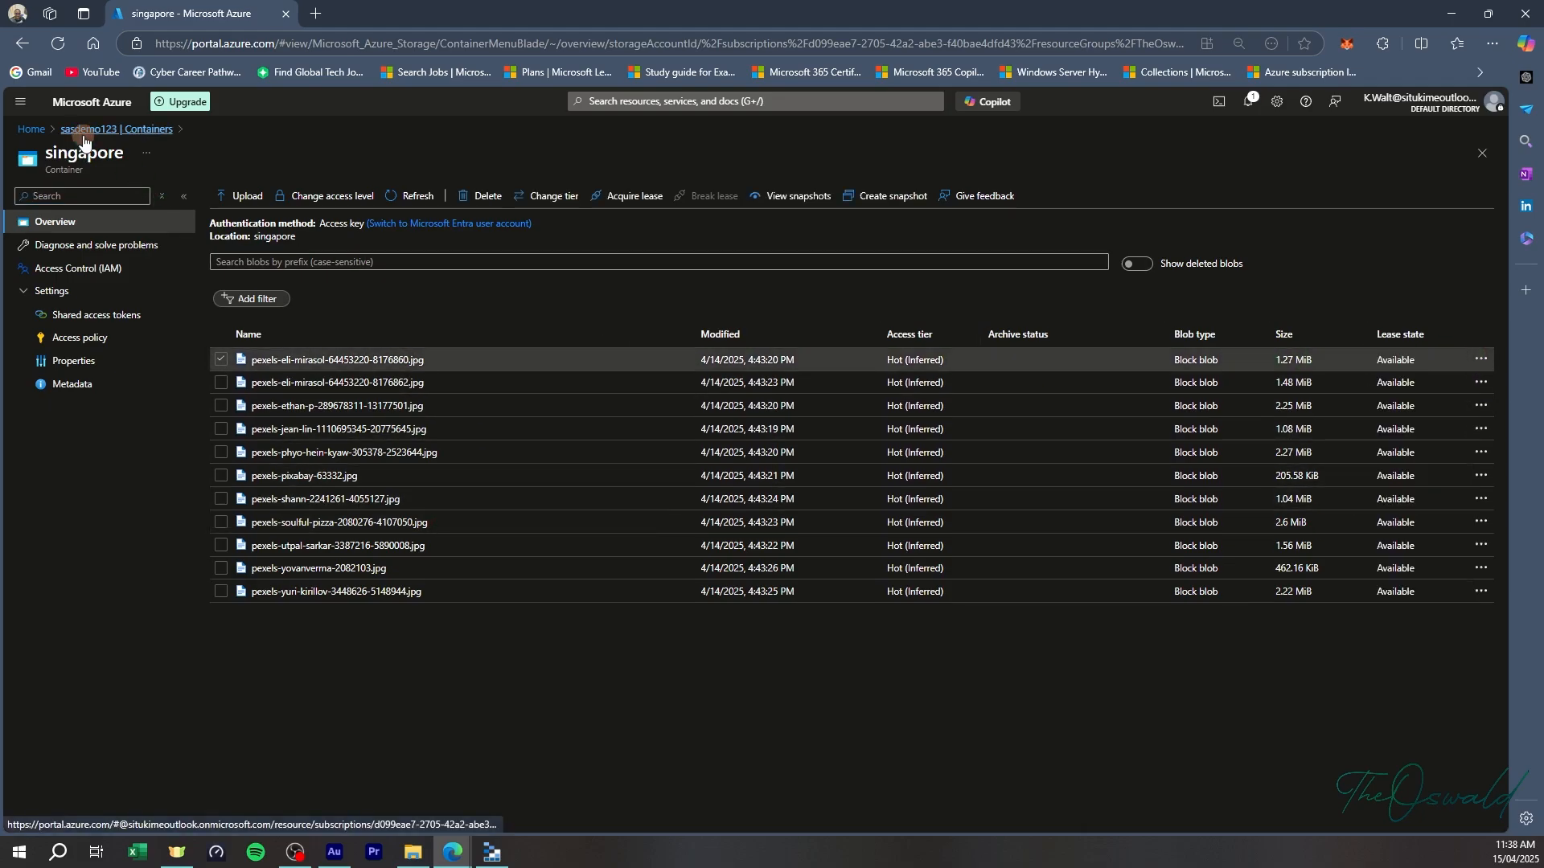
{"action": "left_click", "coordinate": [112, 687]}
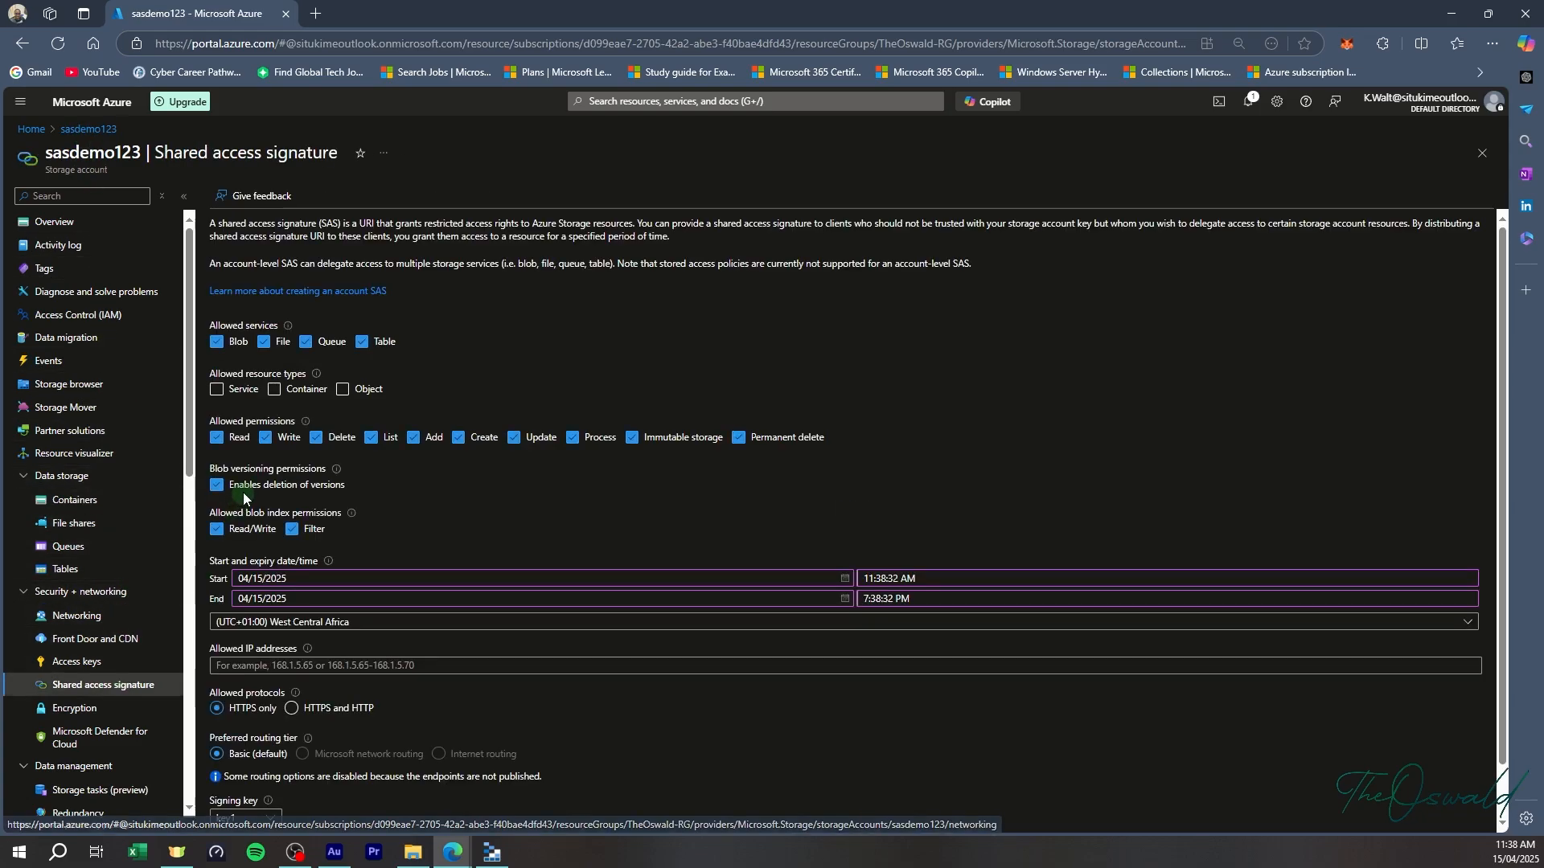
Allow only the Blob service, with Service, Container and Object resource types.
{"action": "left_click", "coordinate": [361, 344]}
{"action": "left_click", "coordinate": [309, 344]}
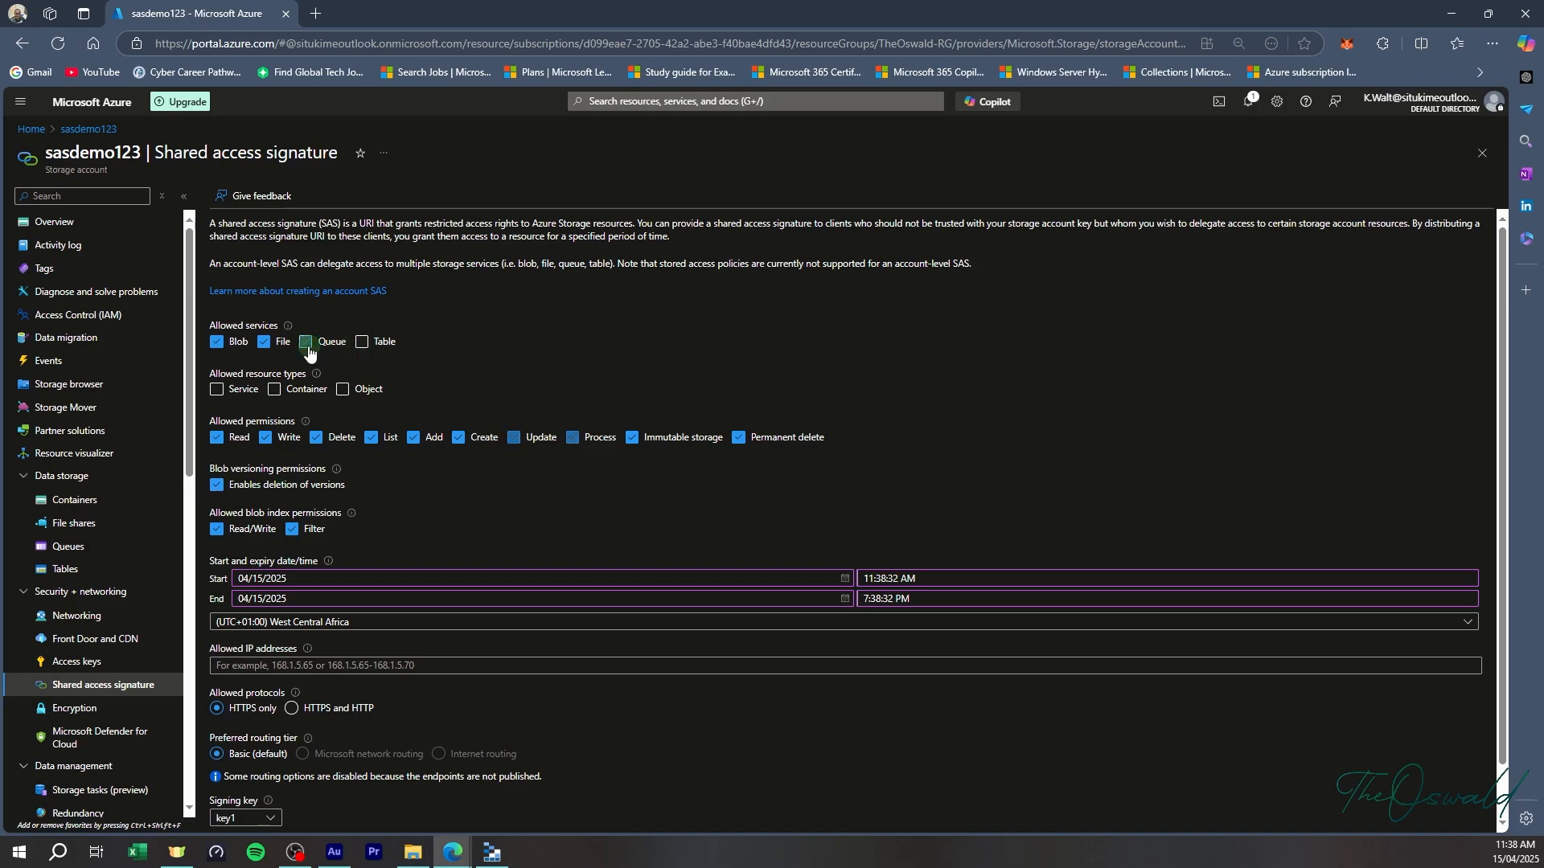
{"action": "left_click", "coordinate": [268, 352]}
{"action": "left_click", "coordinate": [237, 388]}
{"action": "left_click", "coordinate": [272, 392]}
{"action": "left_click", "coordinate": [342, 390]}
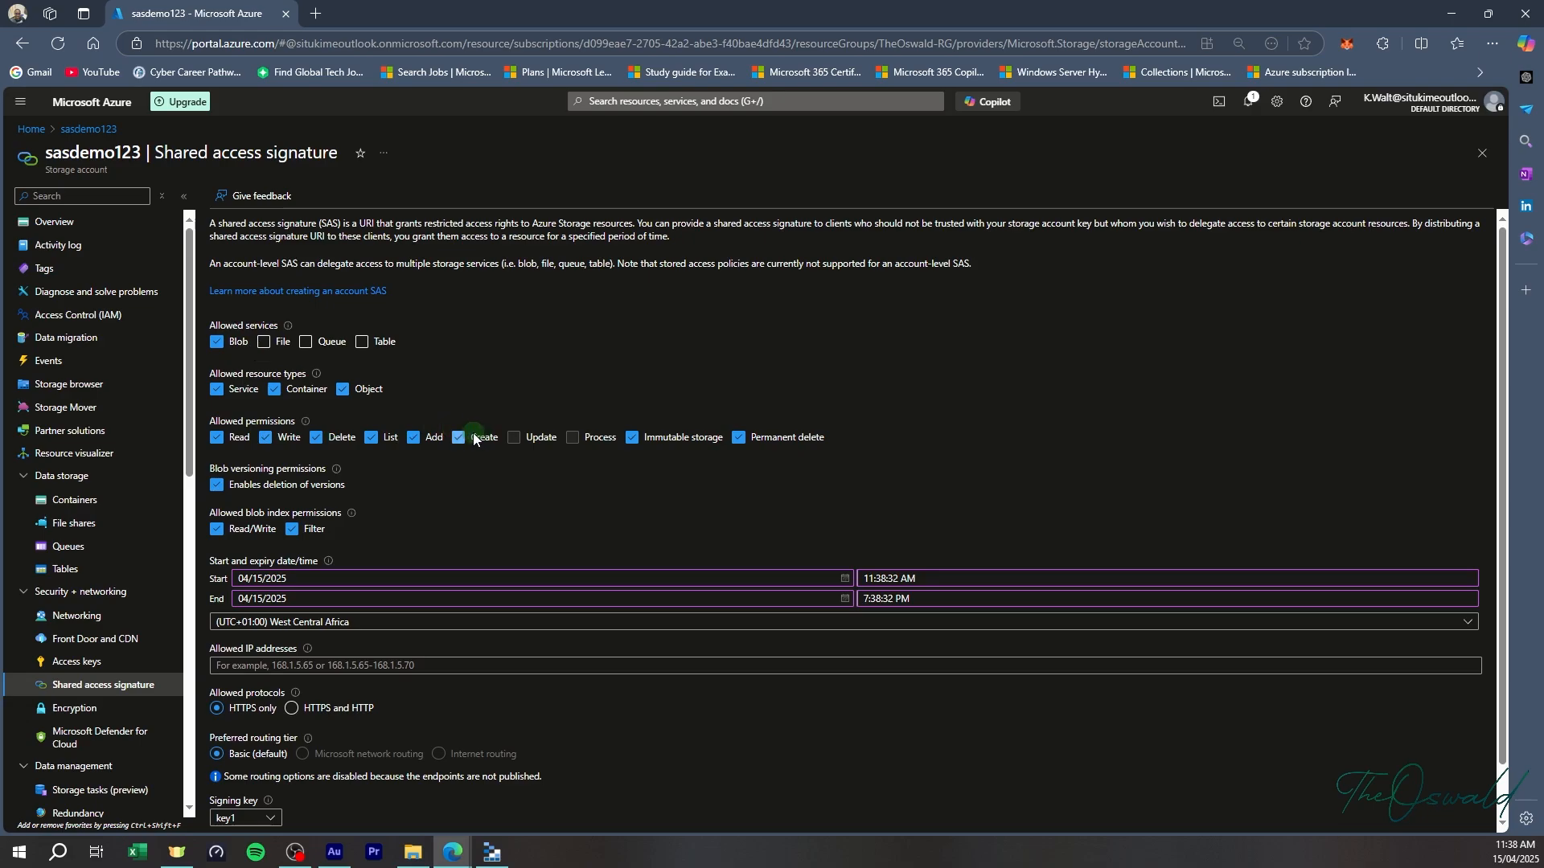
Try adding Queue and Table to compare permissions, ending with Blob only and Update unchecked.
{"action": "left_click", "coordinate": [305, 344]}
{"action": "left_click", "coordinate": [305, 342]}
{"action": "left_click", "coordinate": [364, 344]}
{"action": "left_click", "coordinate": [515, 437]}
{"action": "left_click", "coordinate": [362, 341]}
{"action": "scroll", "coordinate": [384, 481], "scroll_direction": "down", "scroll_amount": 1}
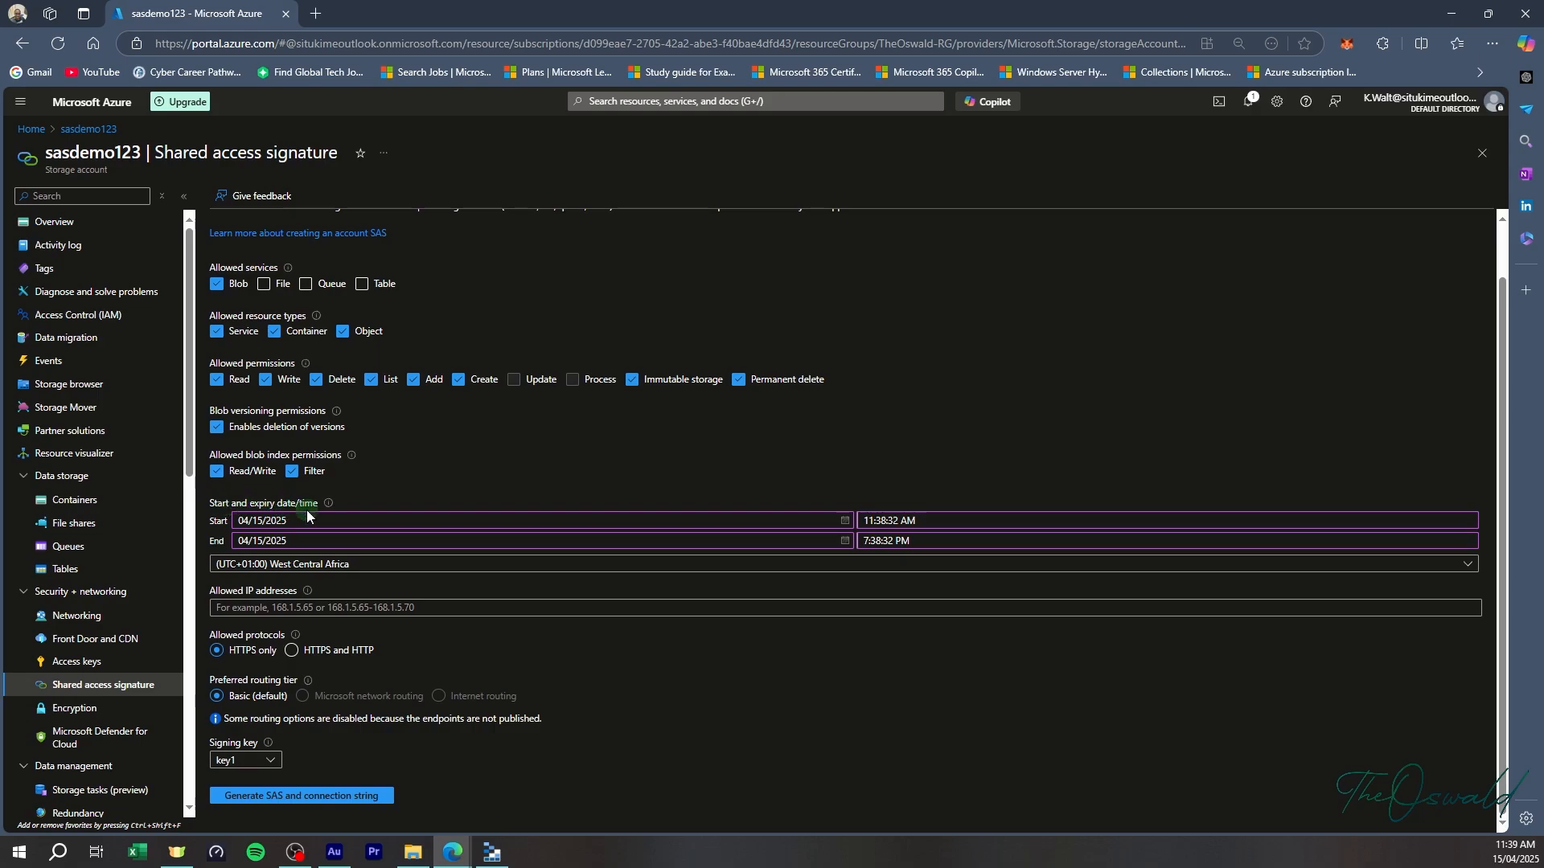
{"action": "mouse_move", "coordinate": [331, 510]}
{"action": "left_click", "coordinate": [246, 763]}
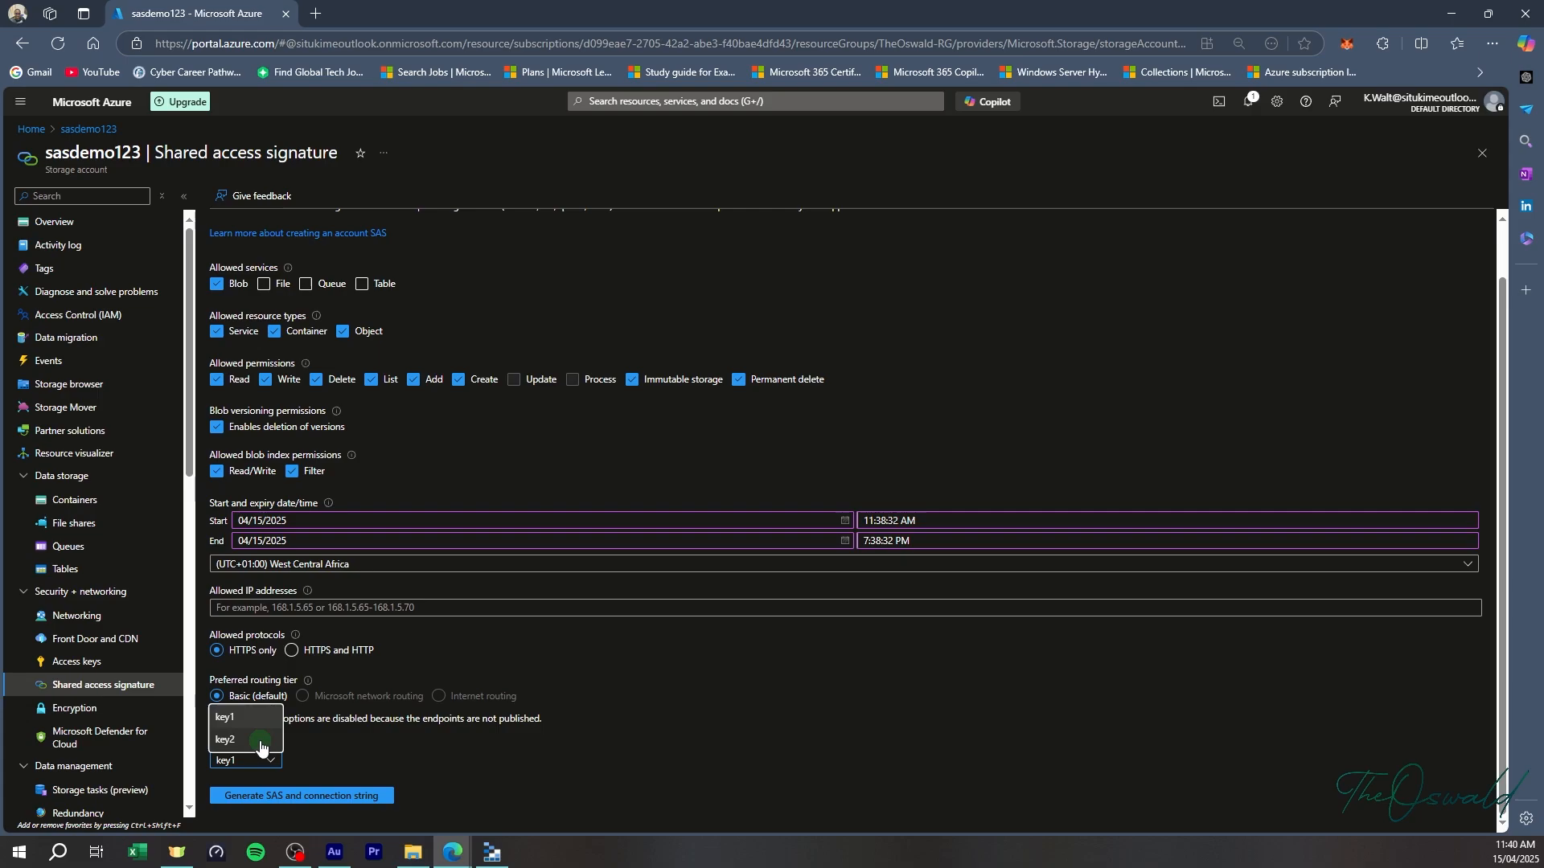
{"action": "left_click", "coordinate": [311, 754]}
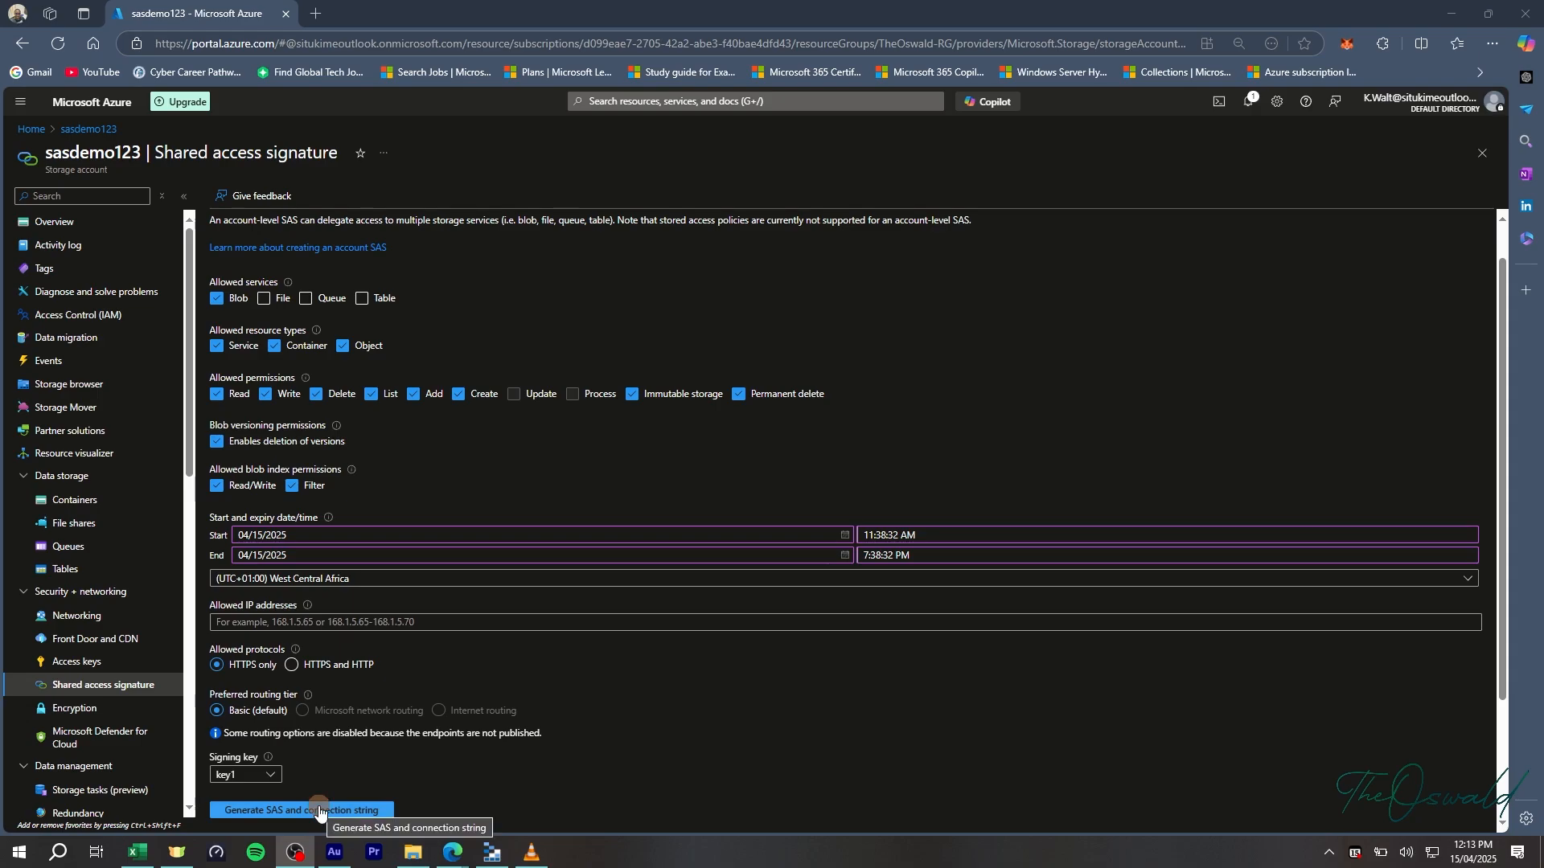
Generate sasdemo123's account SAS token and connection string, and copy the Blob service SAS URL.
{"action": "left_click", "coordinate": [319, 811]}
{"action": "scroll", "coordinate": [357, 779], "scroll_direction": "down", "scroll_amount": 2}
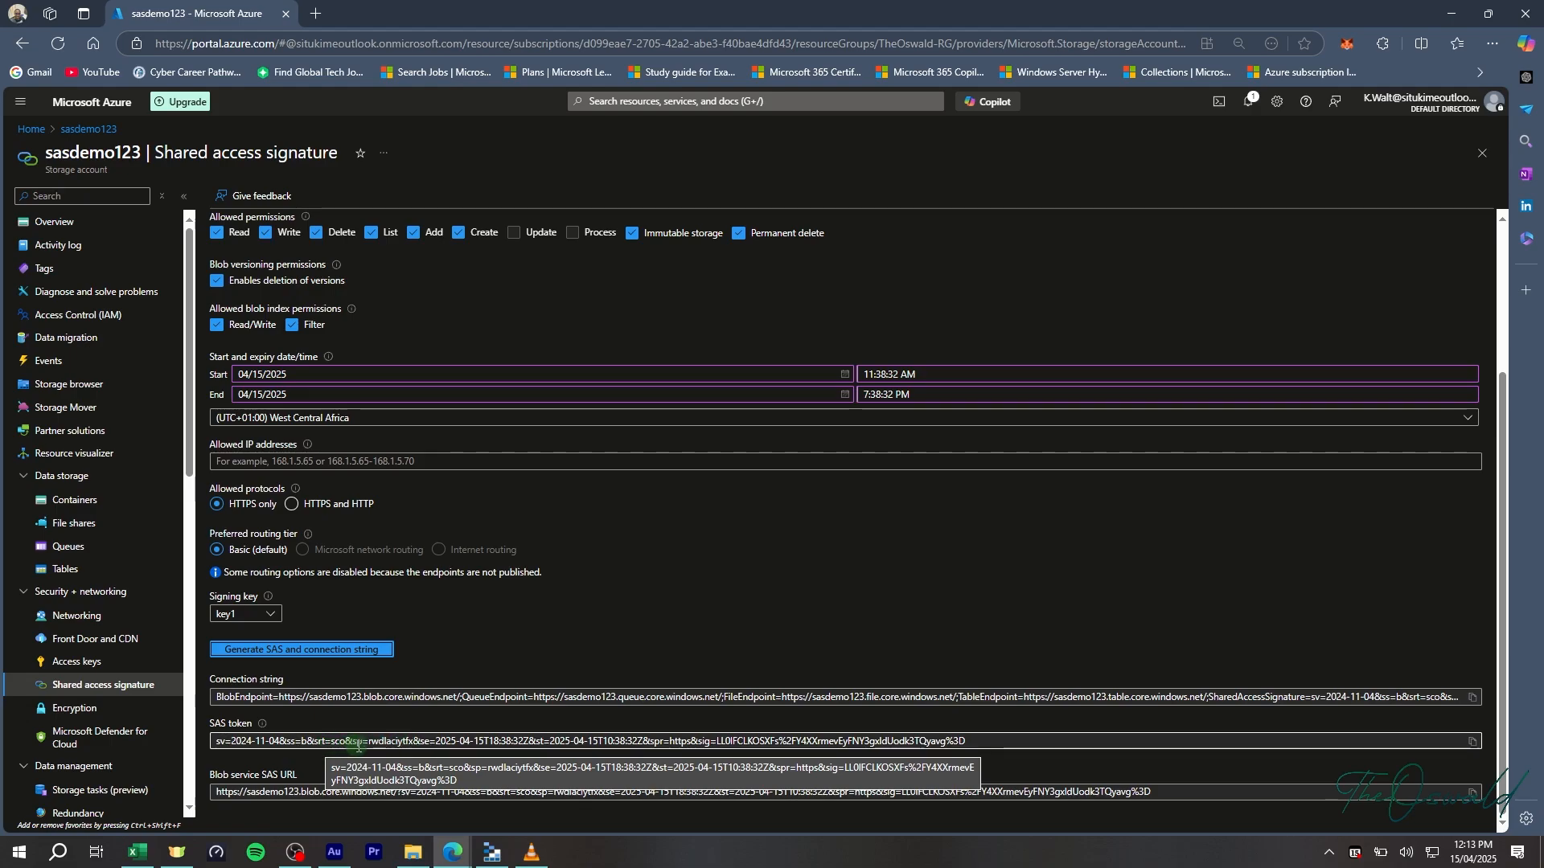
{"action": "scroll", "coordinate": [501, 382], "scroll_direction": "up", "scroll_amount": 3}
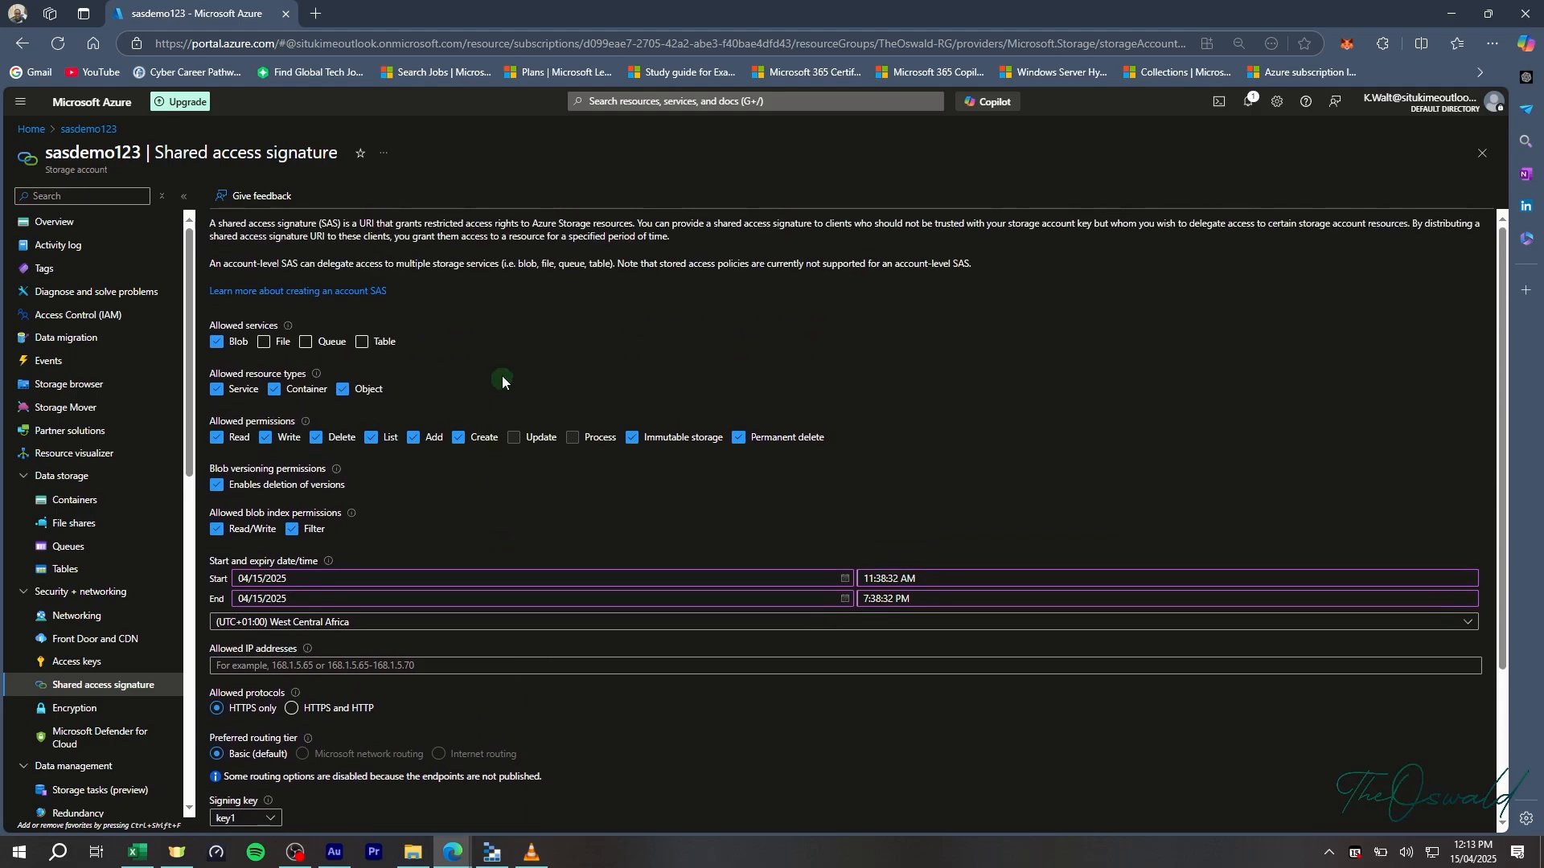
{"action": "scroll", "coordinate": [550, 543], "scroll_direction": "down", "scroll_amount": 3}
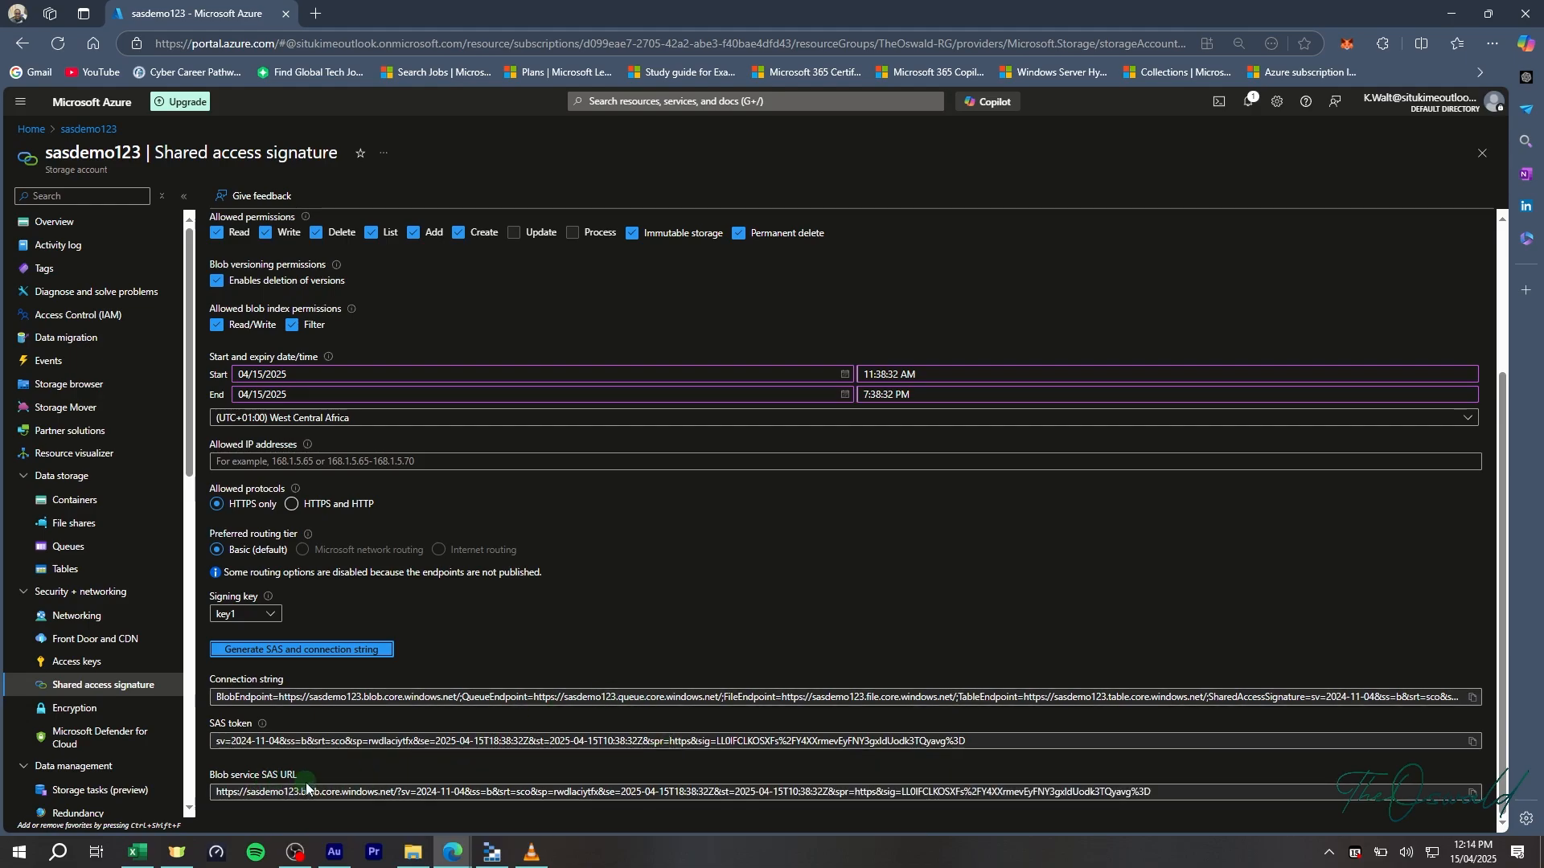
{"action": "scroll", "coordinate": [370, 304], "scroll_direction": "up", "scroll_amount": 2}
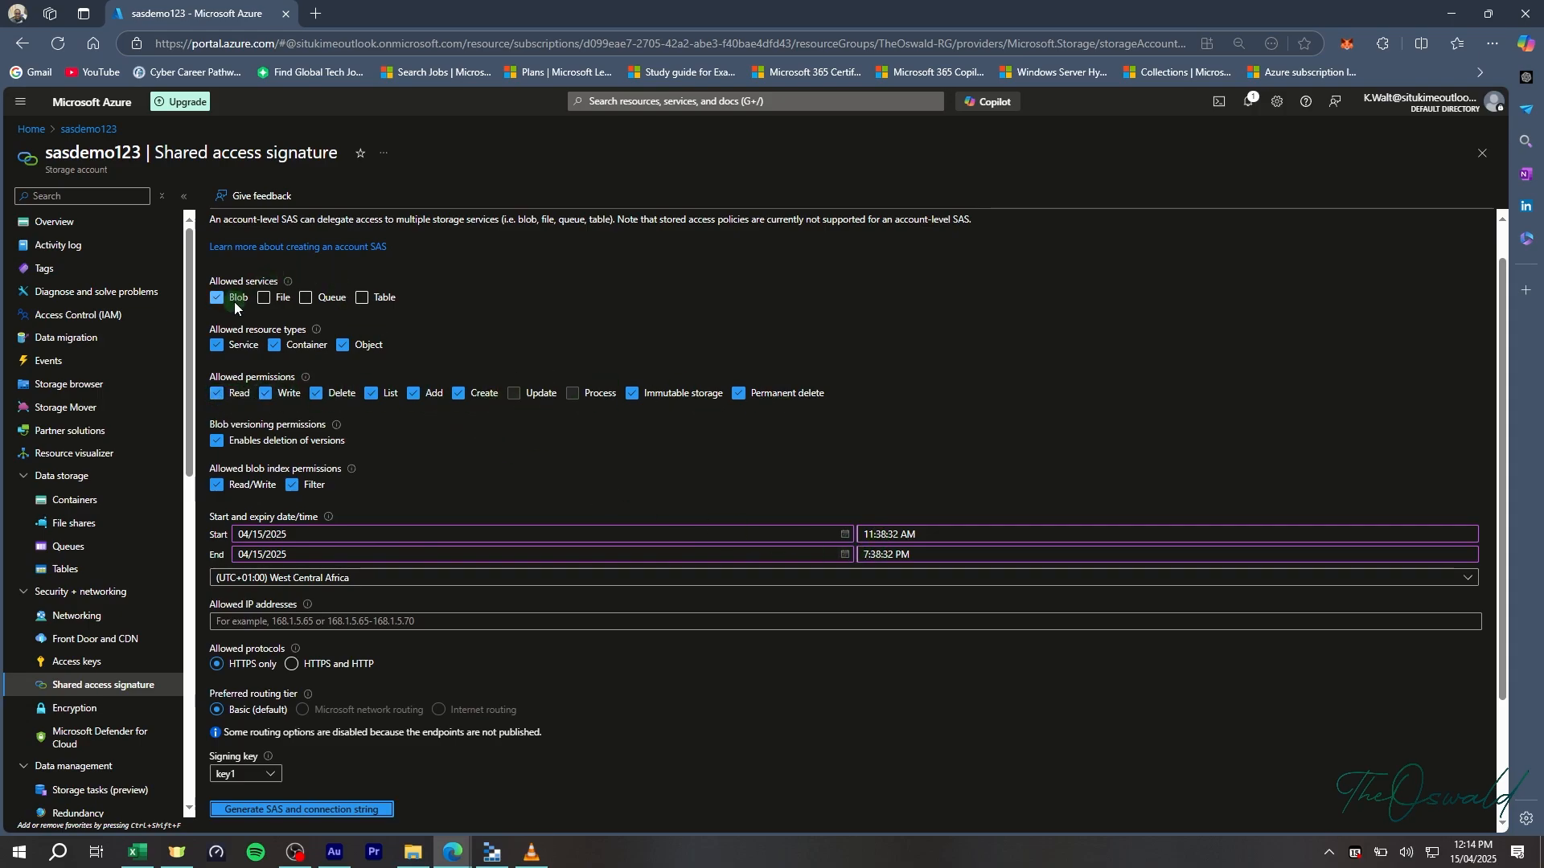
{"action": "scroll", "coordinate": [804, 673], "scroll_direction": "down", "scroll_amount": 2}
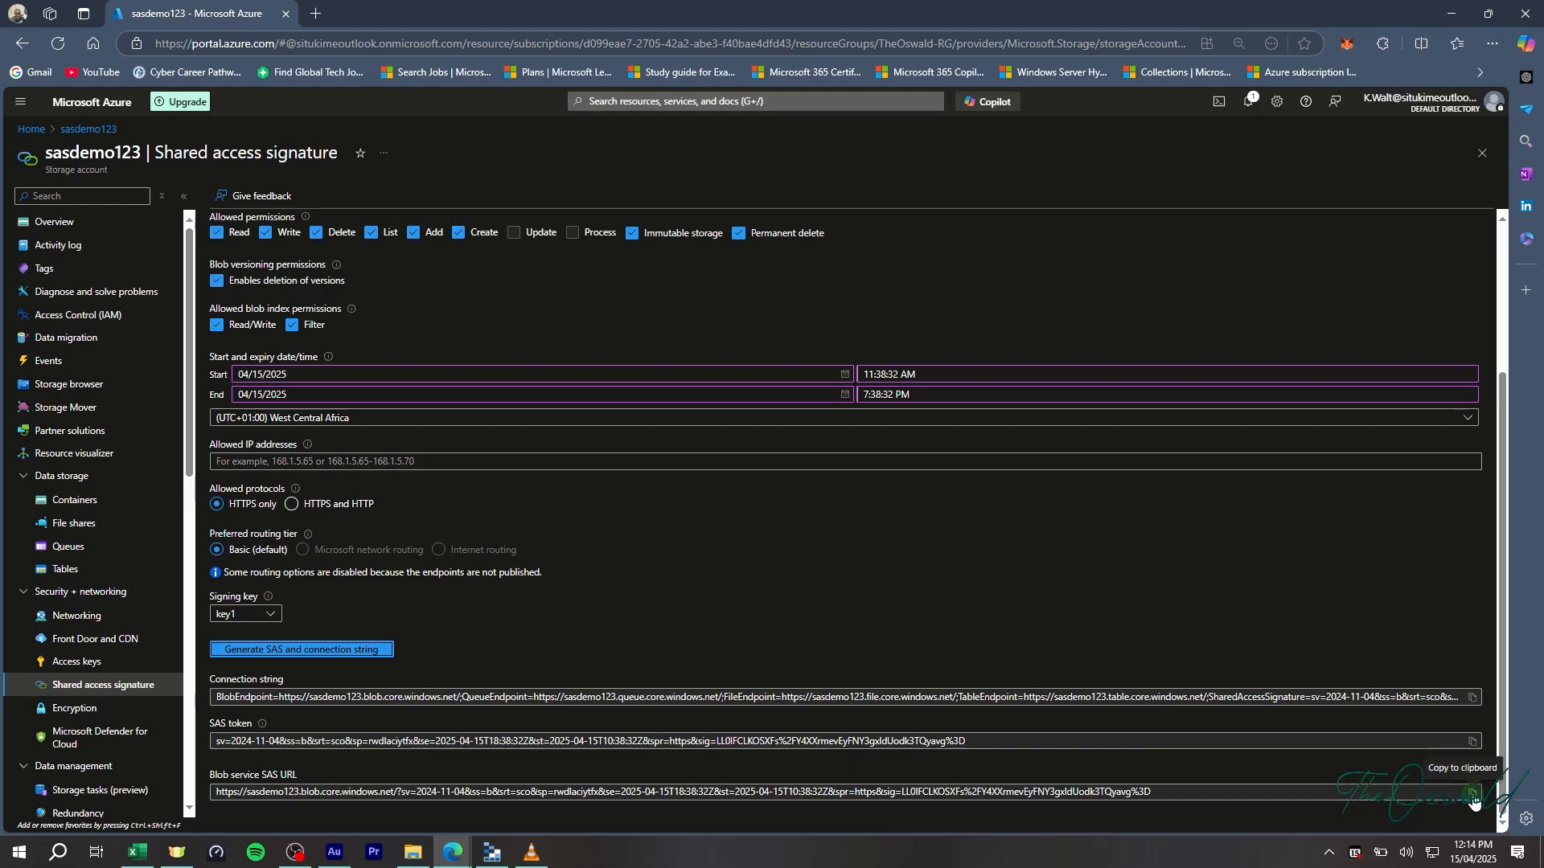
{"action": "left_click", "coordinate": [1473, 792]}
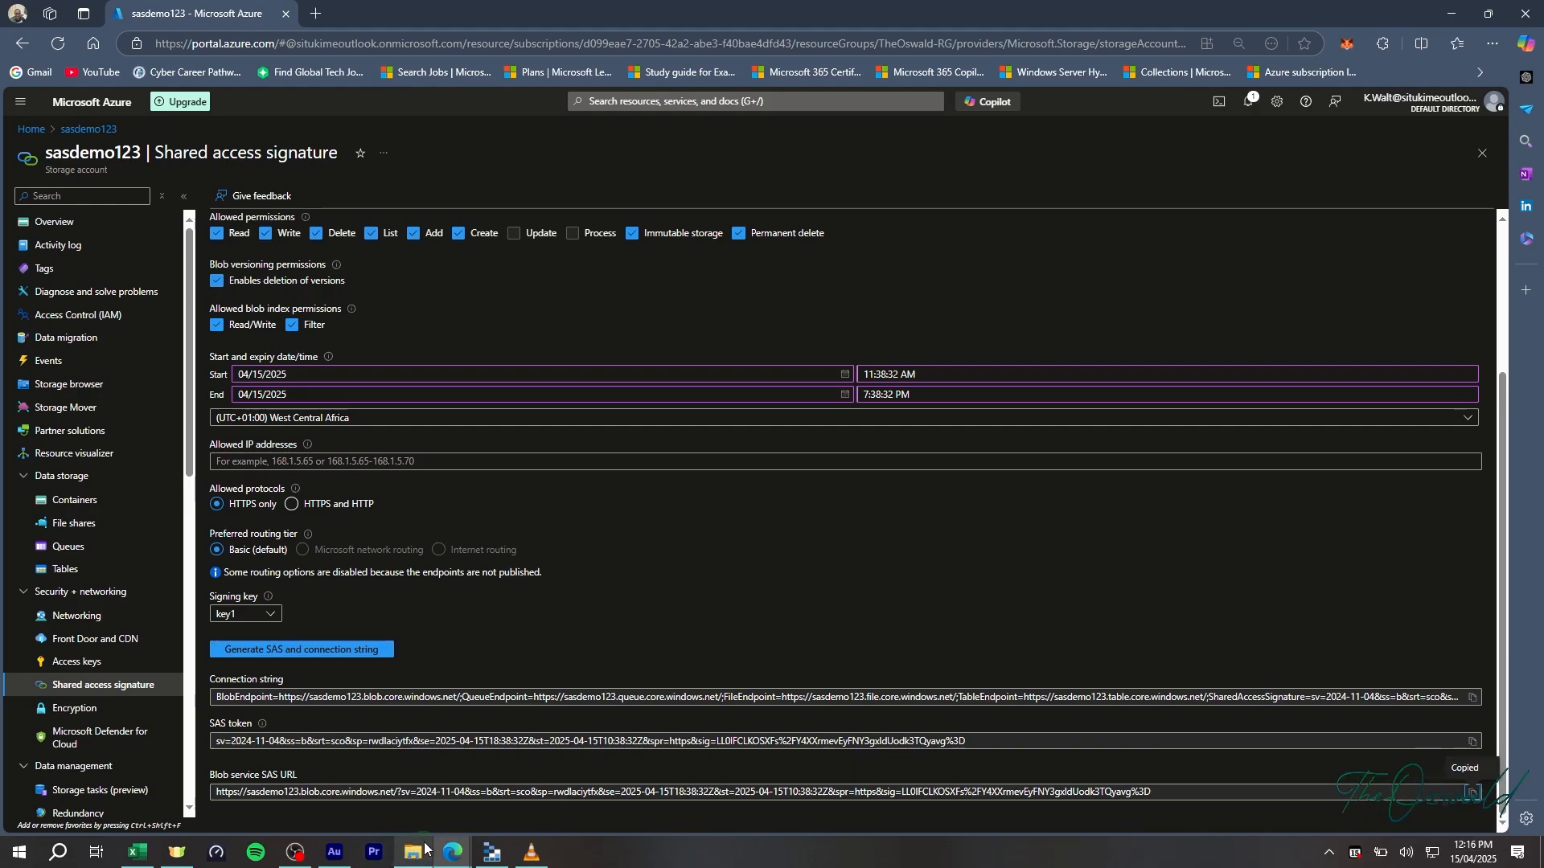
{"action": "mouse_move", "coordinate": [442, 851]}
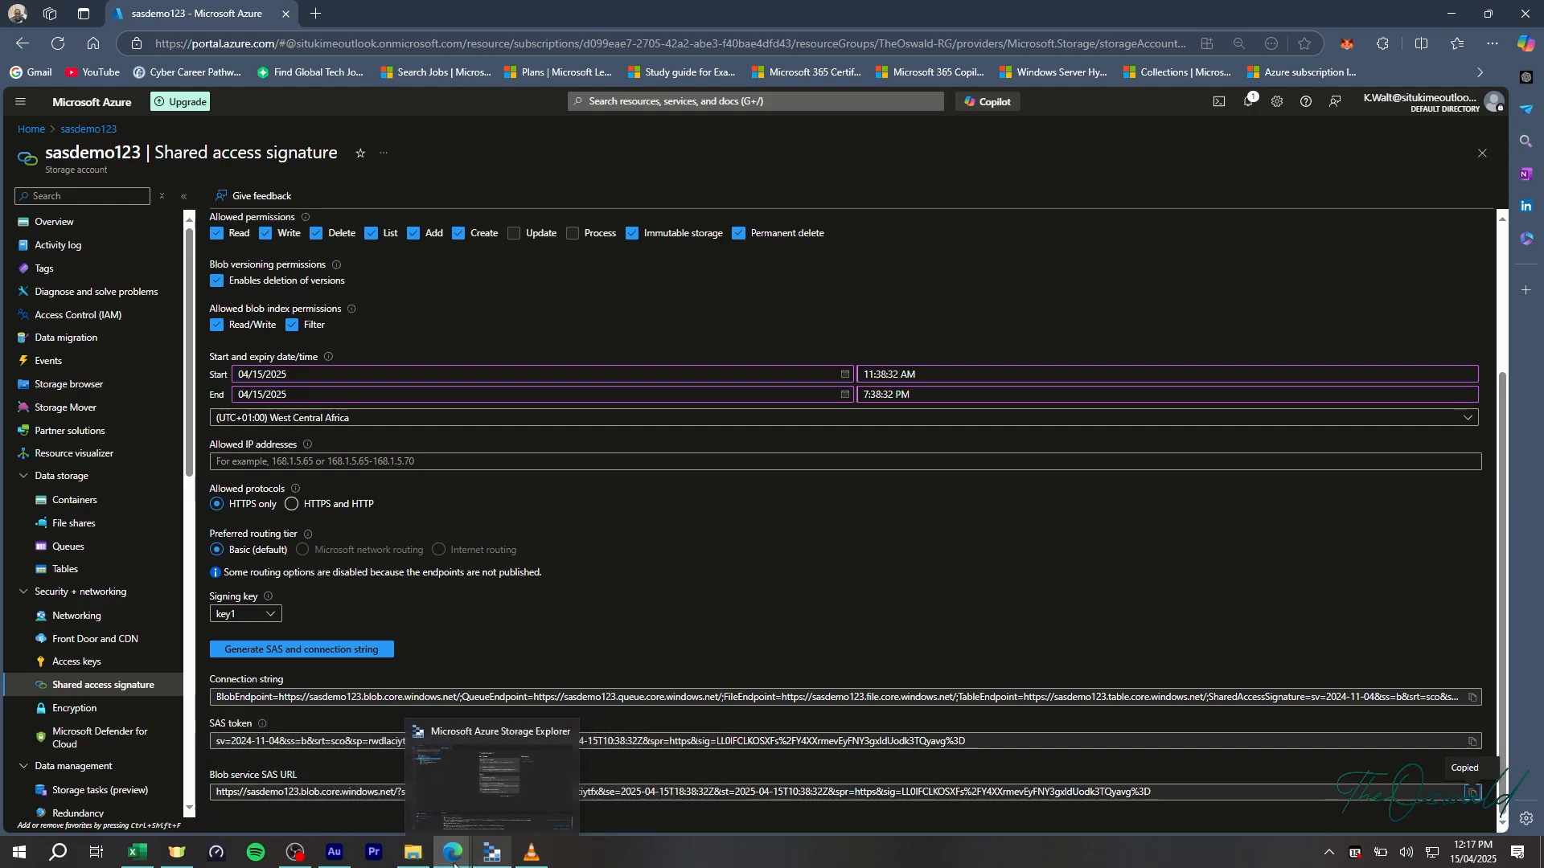
Paste the Blob service SAS URL into Excel cell B9 under FULL ACCESS, then return to the portal.
{"action": "left_click", "coordinate": [146, 852]}
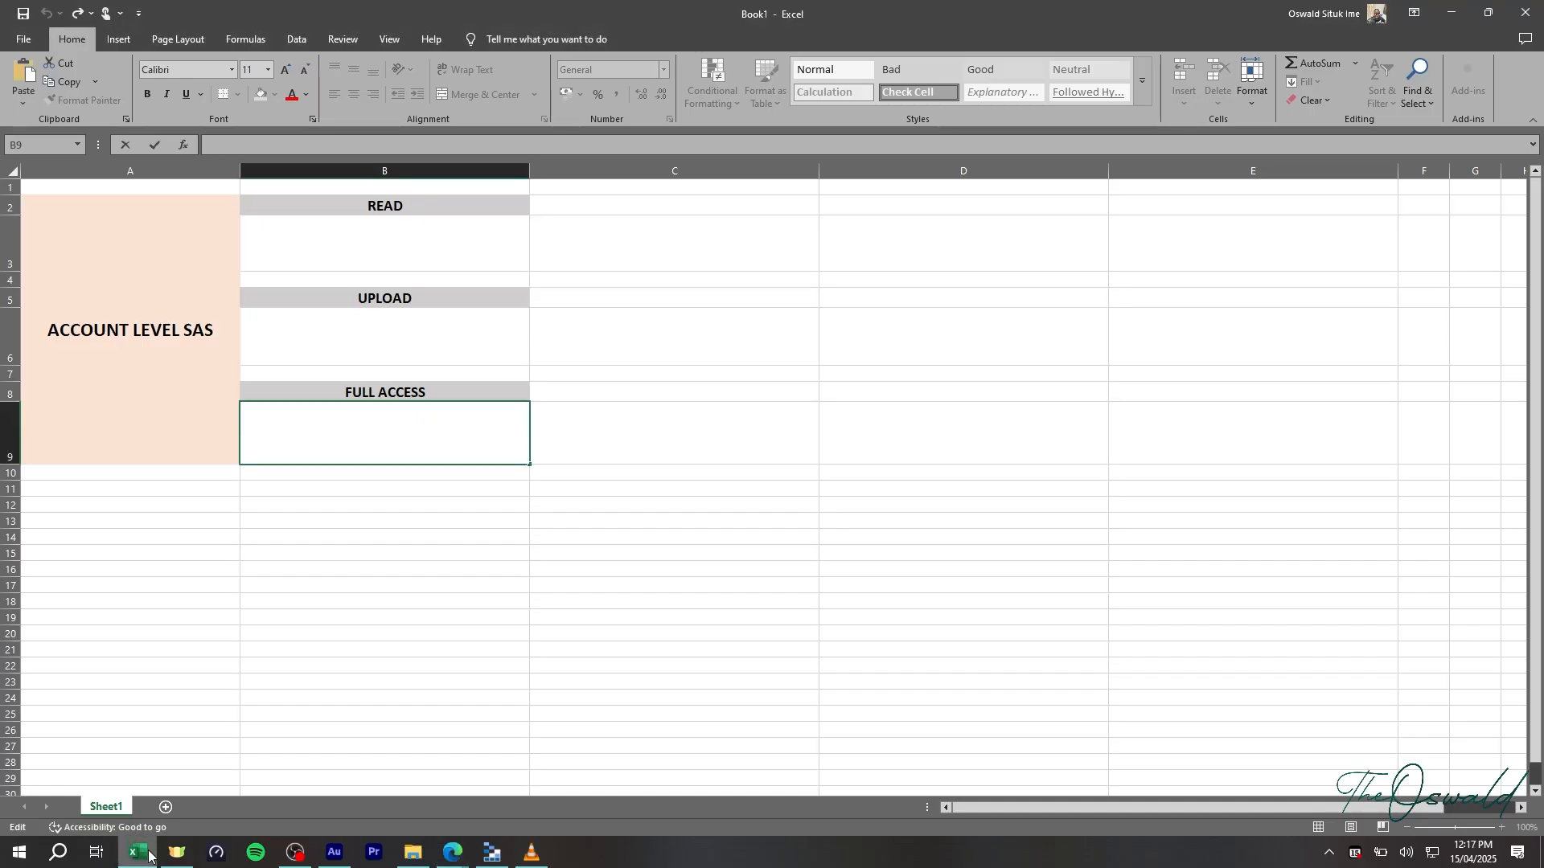
{"action": "left_click", "coordinate": [367, 441]}
{"action": "key", "text": "ctrl+v"}
{"action": "left_click", "coordinate": [450, 619]}
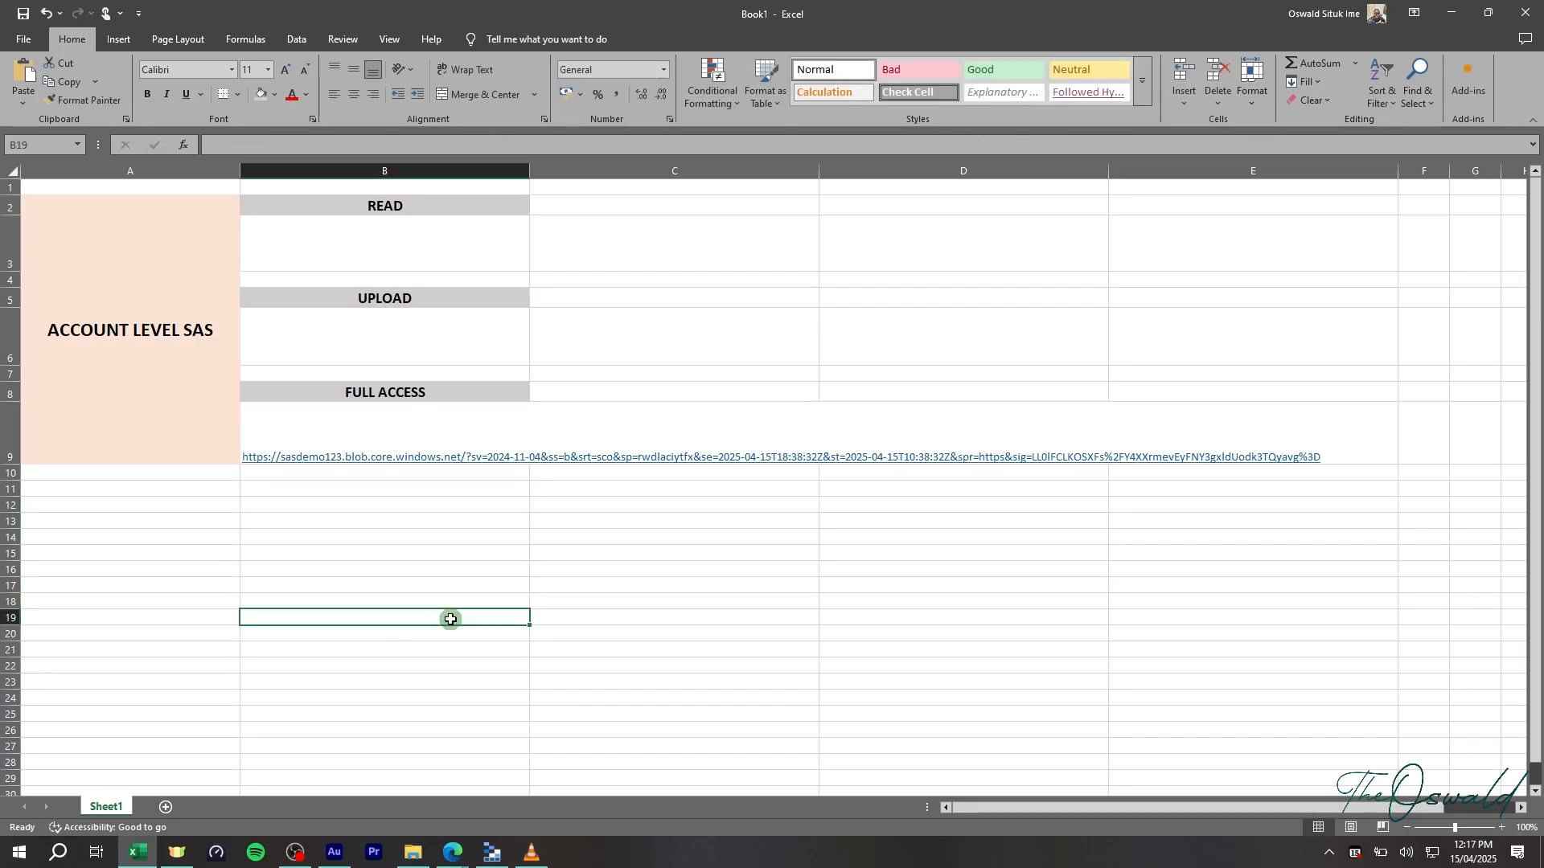
{"action": "left_click", "coordinate": [447, 854]}
{"action": "left_click", "coordinate": [321, 784]}
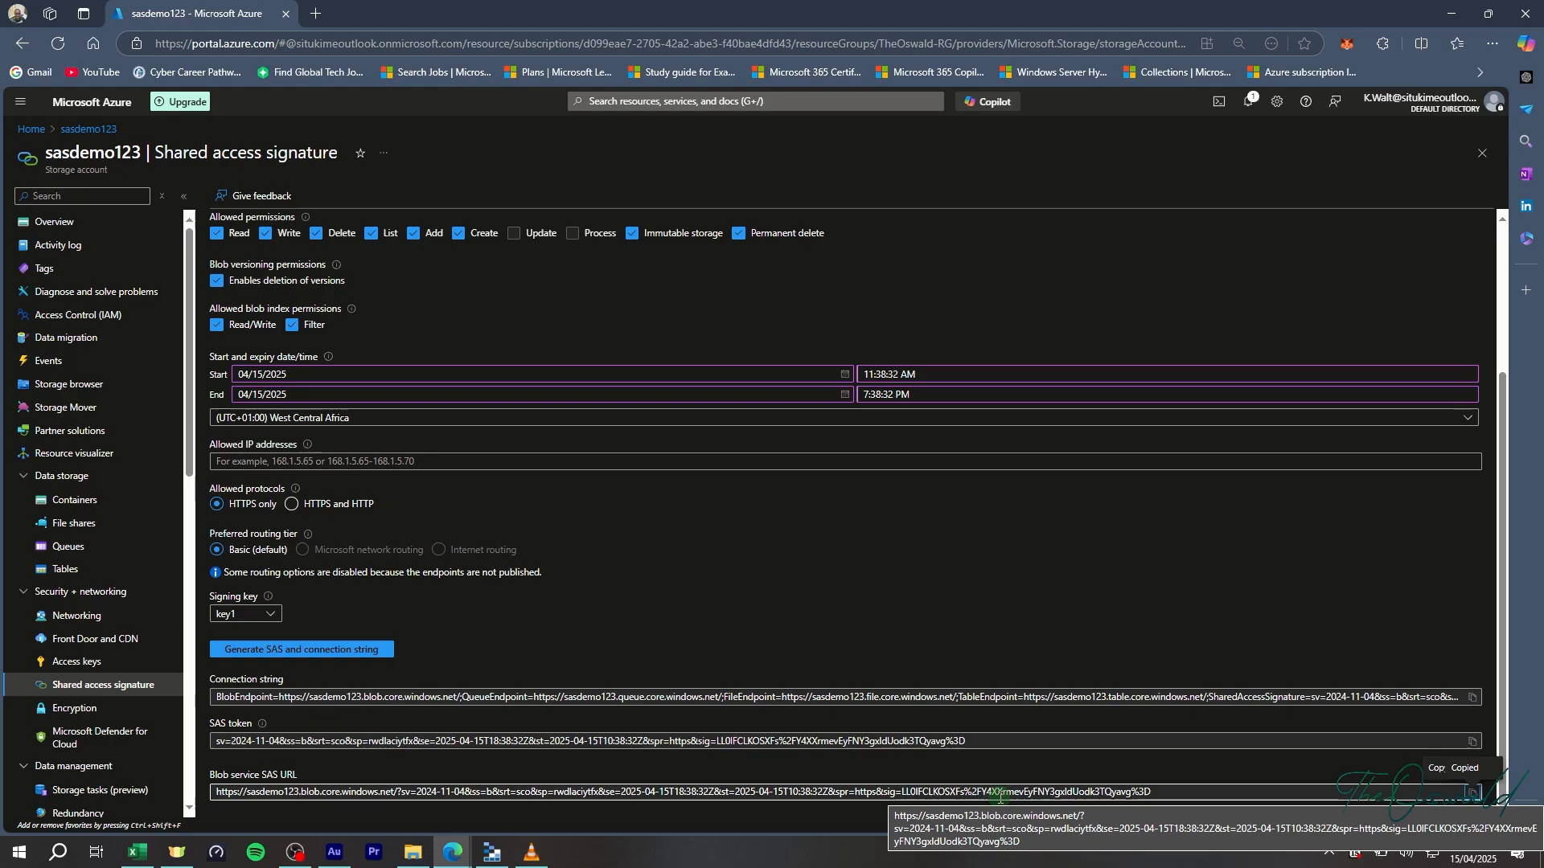
Look over the generated SAS values without changes, then switch to Storage Explorer.
{"action": "scroll", "coordinate": [1023, 726], "scroll_direction": "up", "scroll_amount": 3}
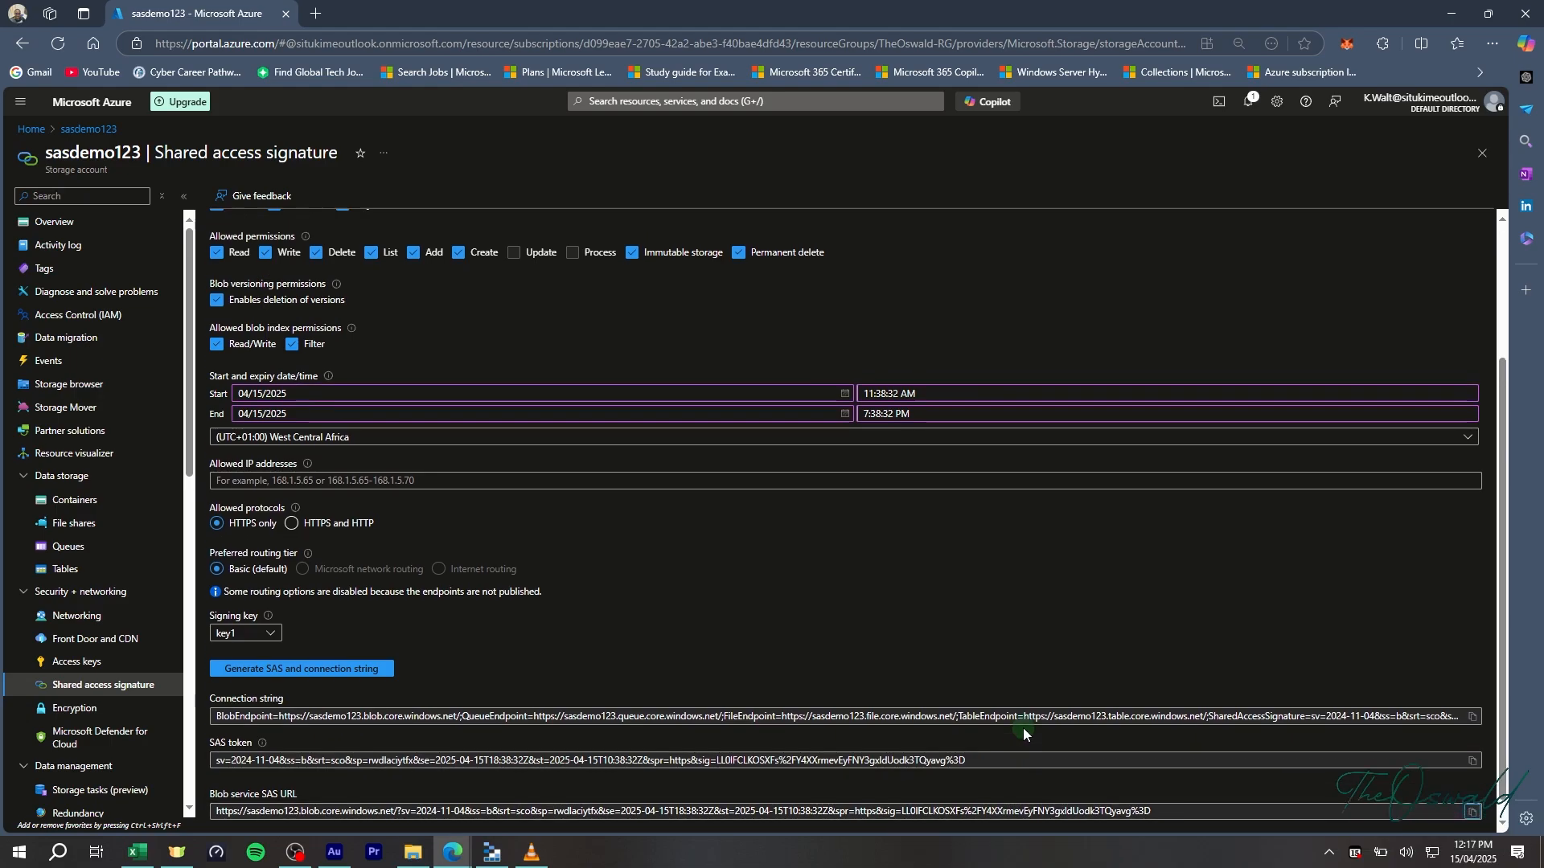
{"action": "scroll", "coordinate": [1028, 729], "scroll_direction": "down", "scroll_amount": 3}
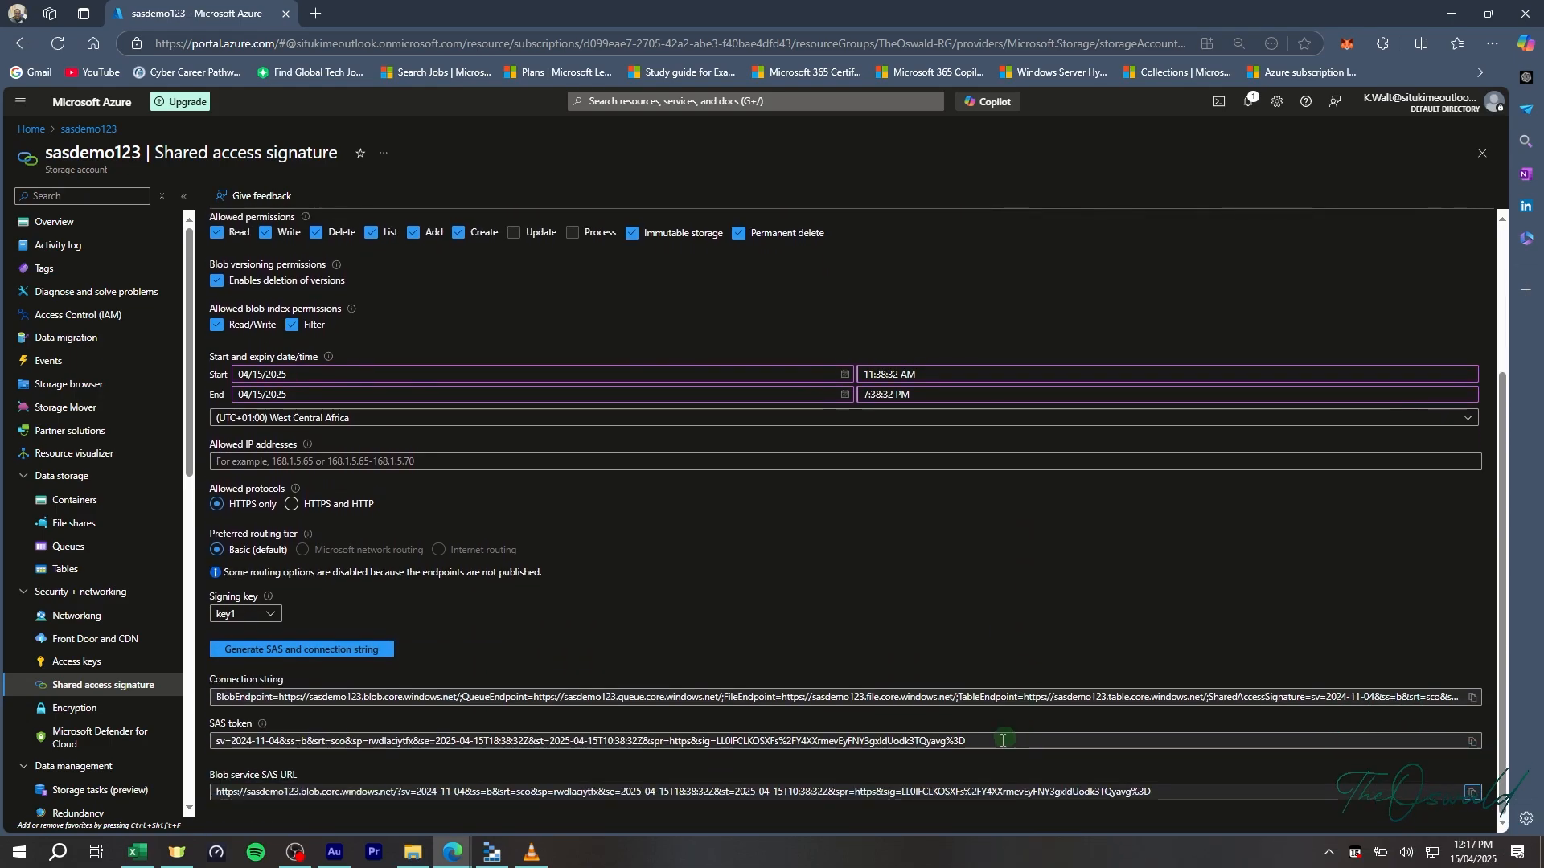
{"action": "scroll", "coordinate": [1036, 807], "scroll_direction": "up", "scroll_amount": 3}
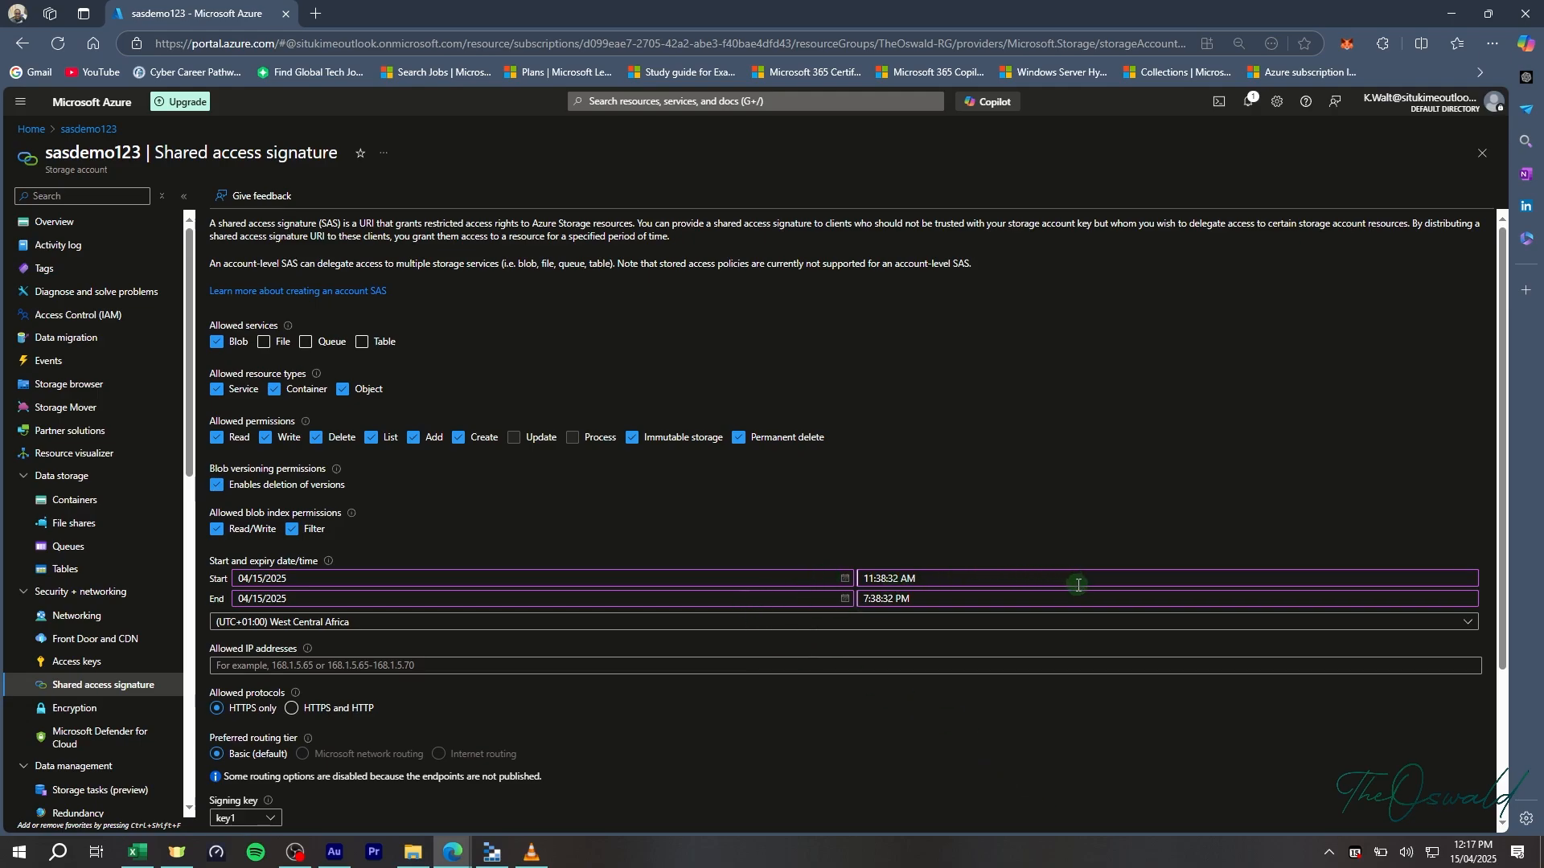
{"action": "scroll", "coordinate": [1079, 585], "scroll_direction": "down", "scroll_amount": 1}
{"action": "scroll", "coordinate": [1078, 586], "scroll_direction": "down", "scroll_amount": 2}
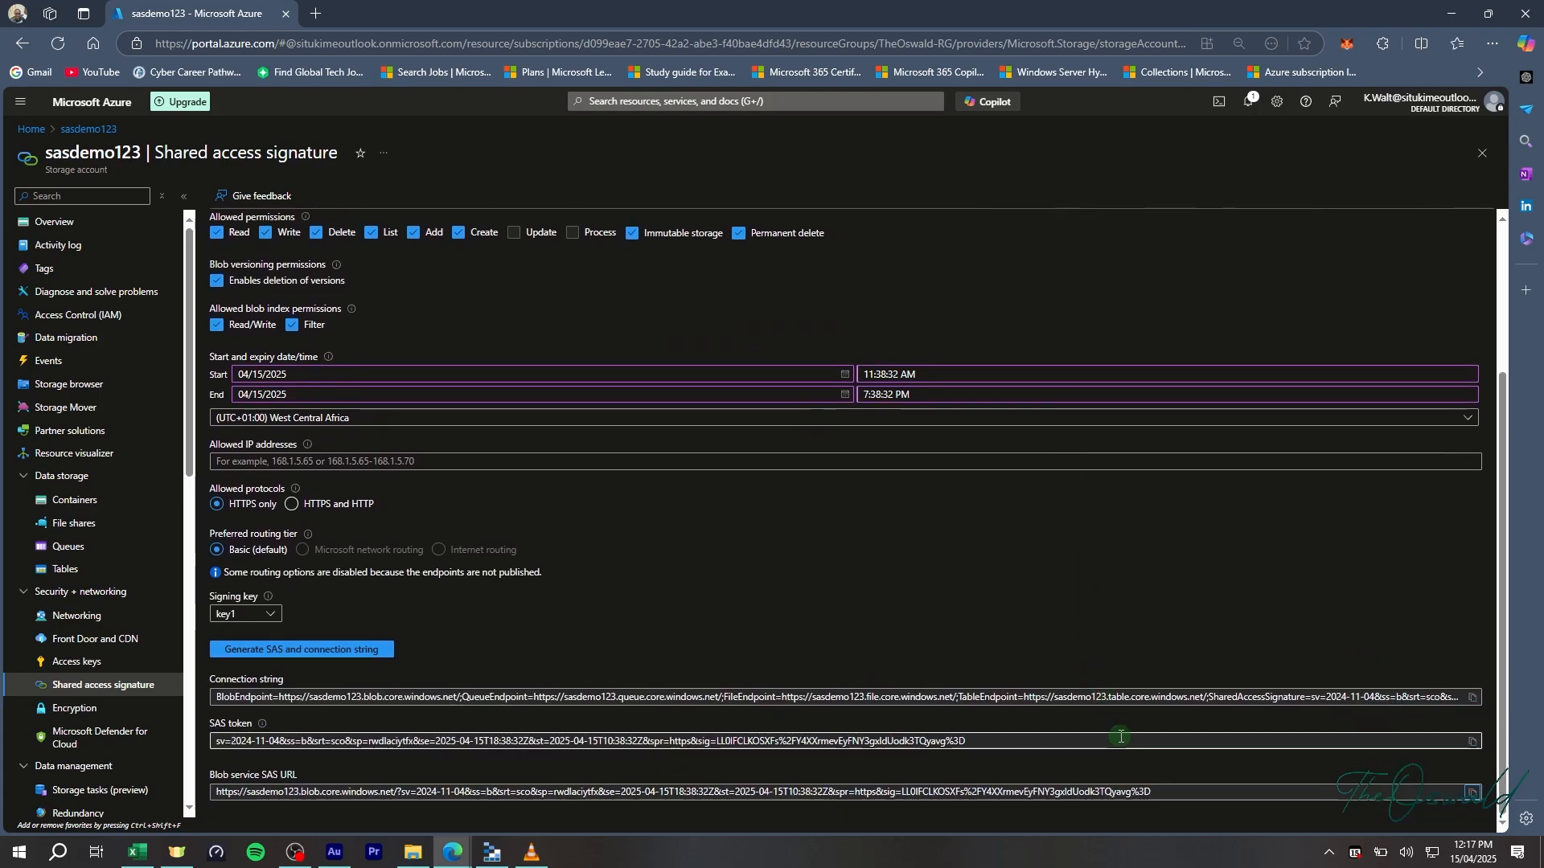
{"action": "left_click", "coordinate": [1013, 770]}
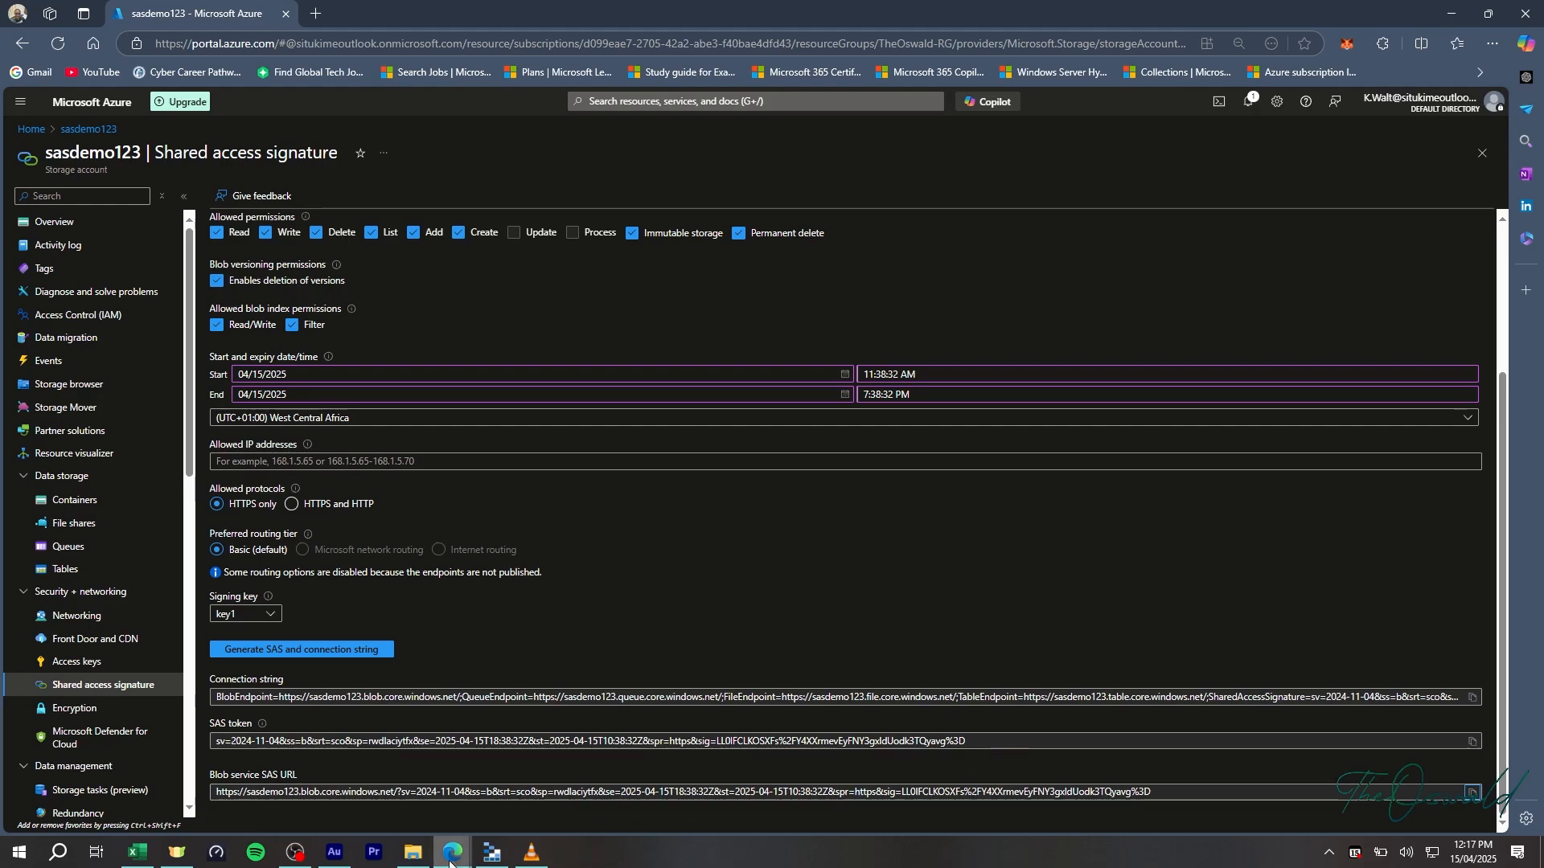
{"action": "key", "text": "alt+Tab"}
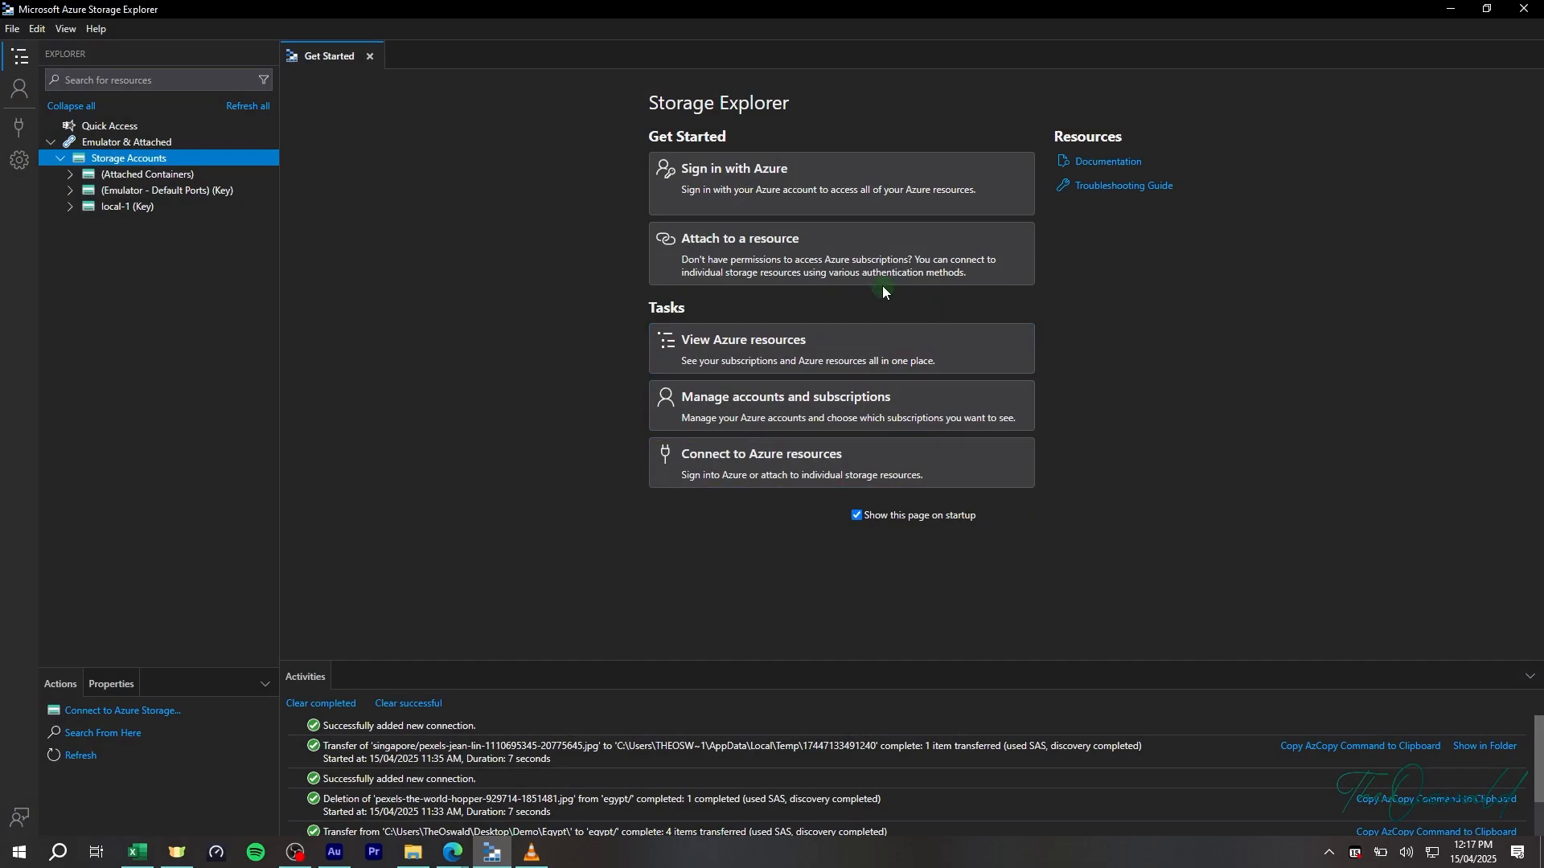
Attach the storage account via the pasted Blob service SAS URL as connection sasdemo123-1.
{"action": "left_click", "coordinate": [863, 253]}
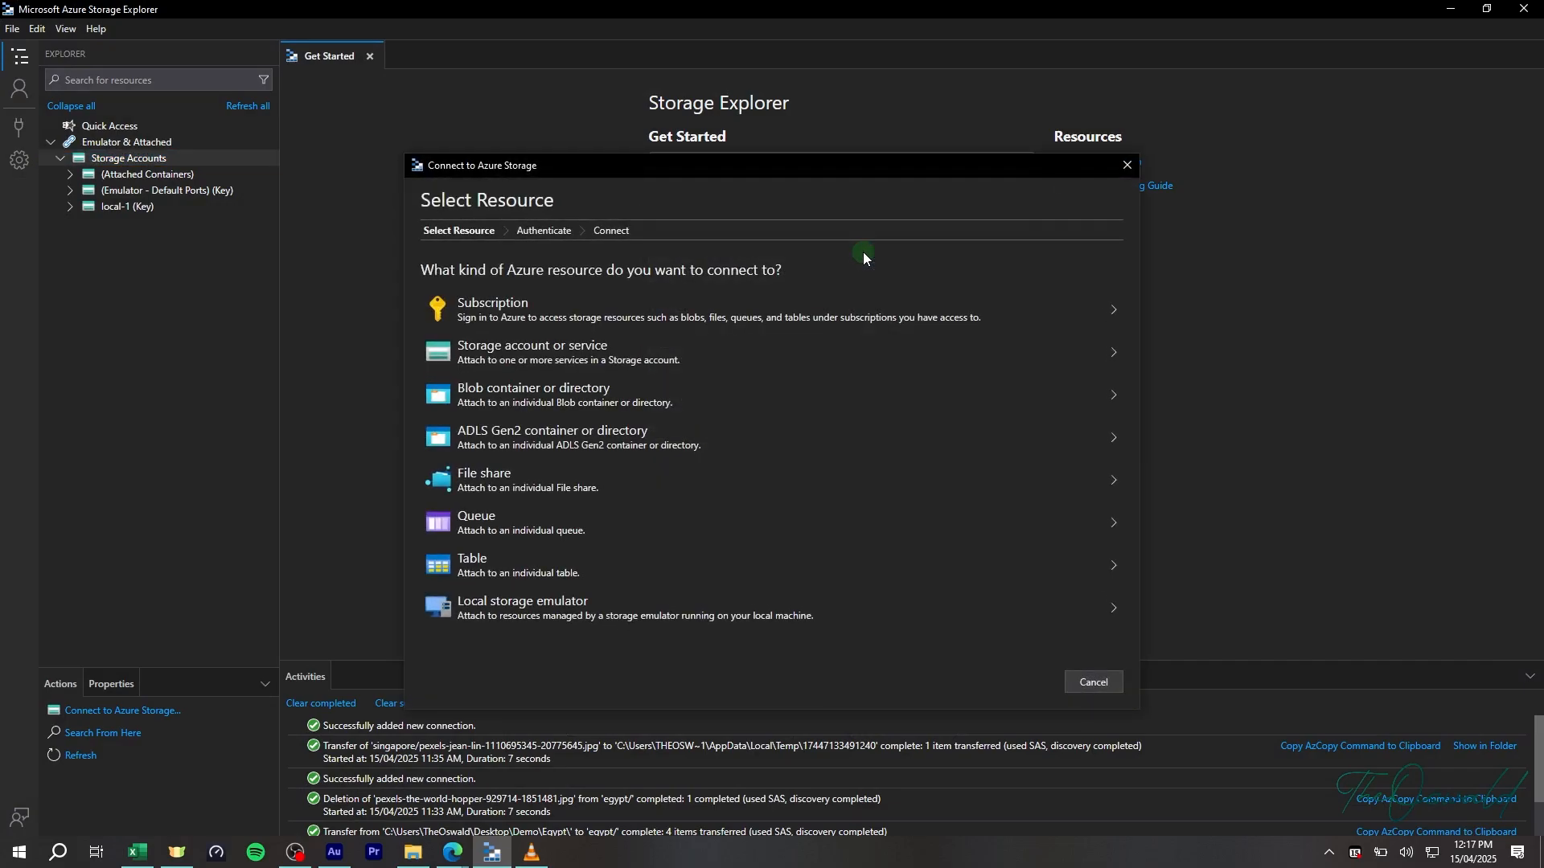
{"action": "left_click", "coordinate": [663, 368]}
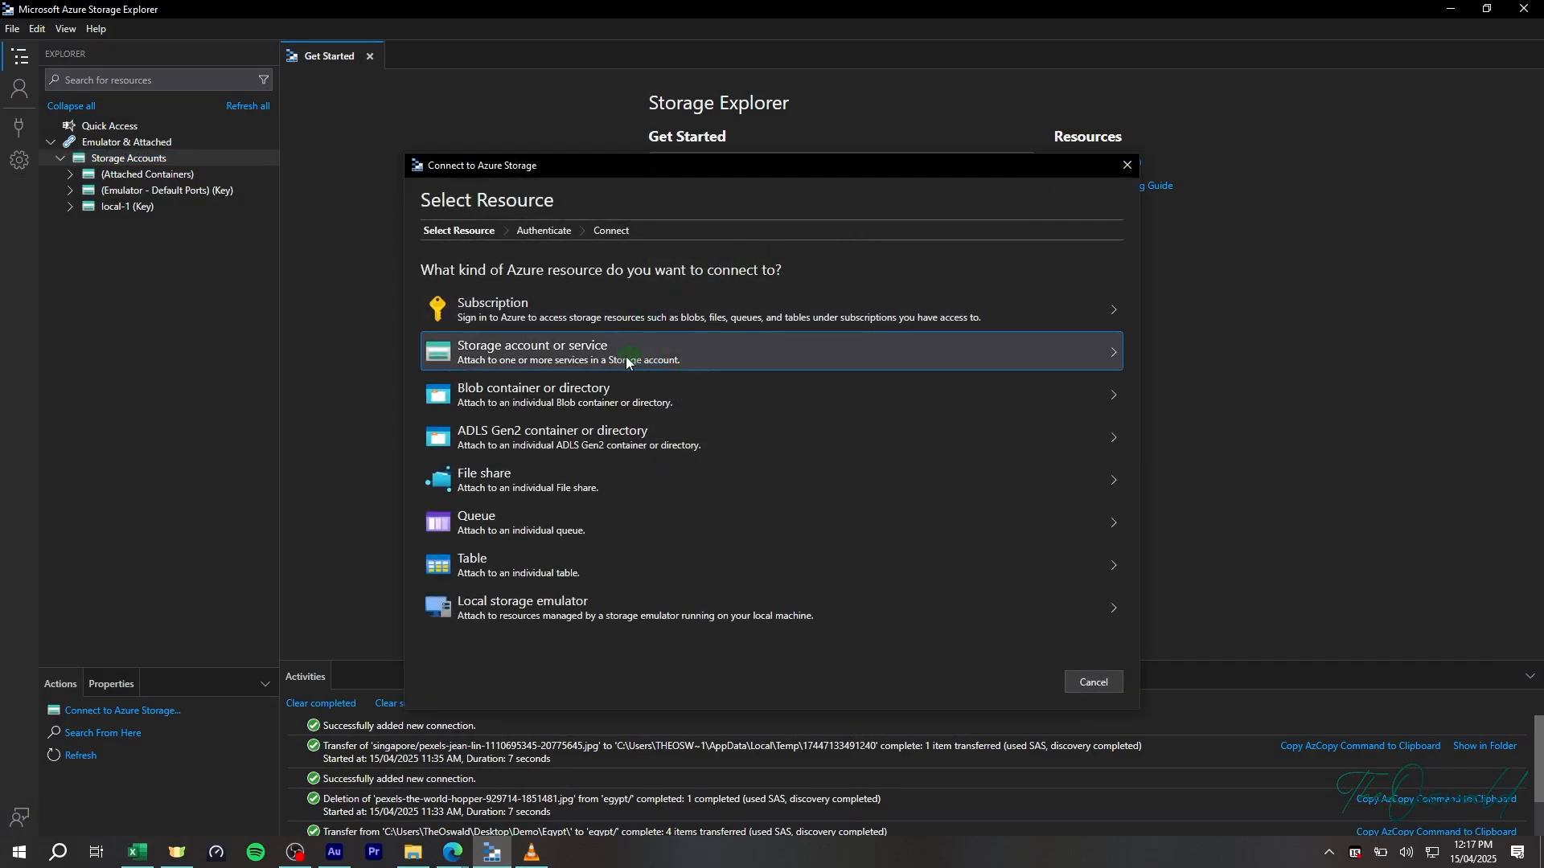
{"action": "left_click", "coordinate": [581, 395]}
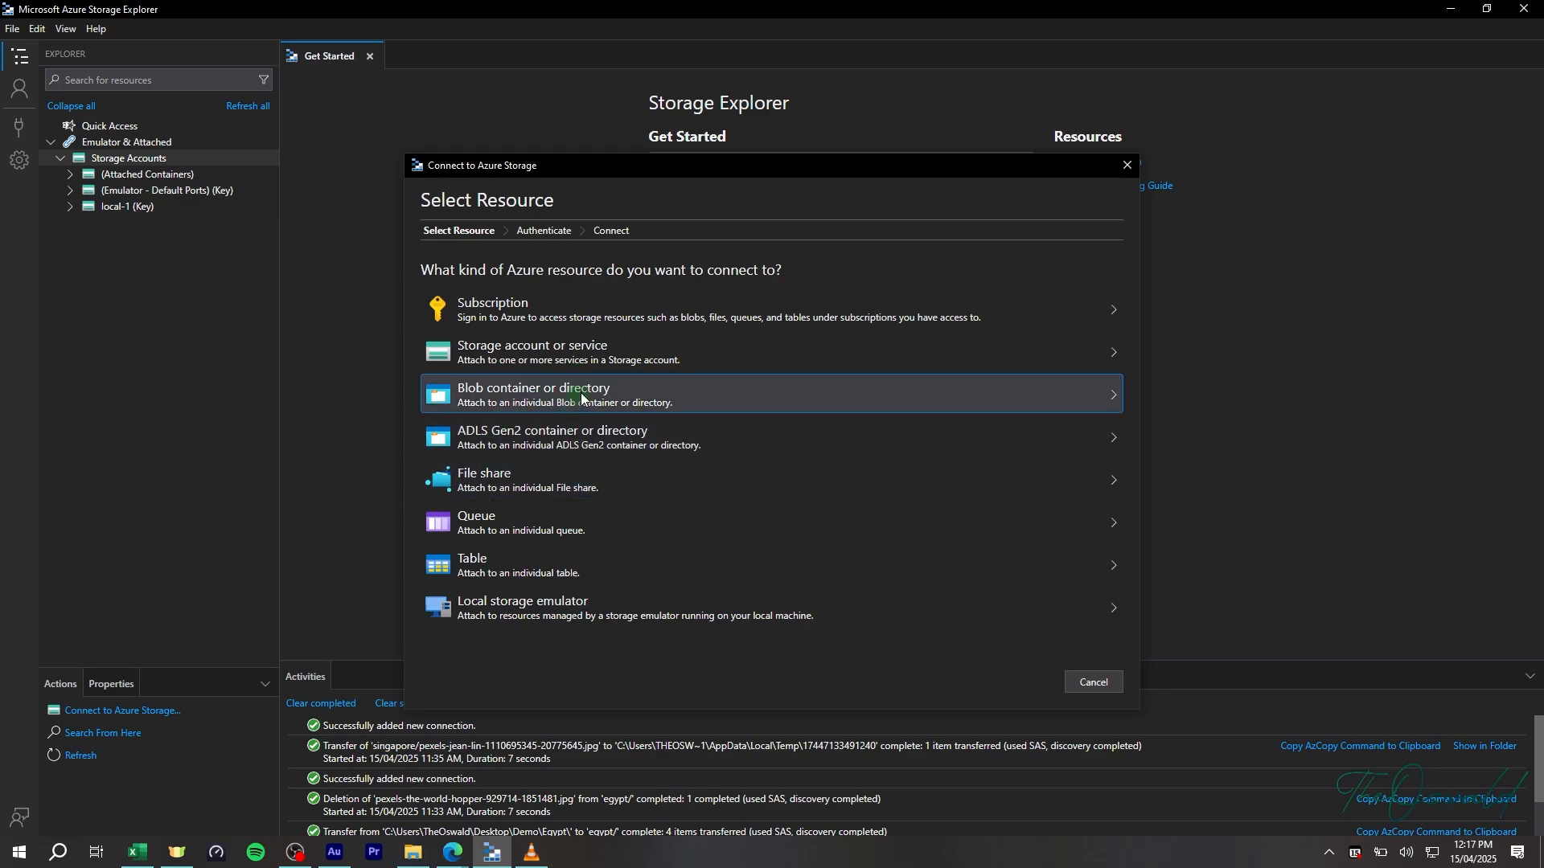
{"action": "left_click", "coordinate": [616, 360]}
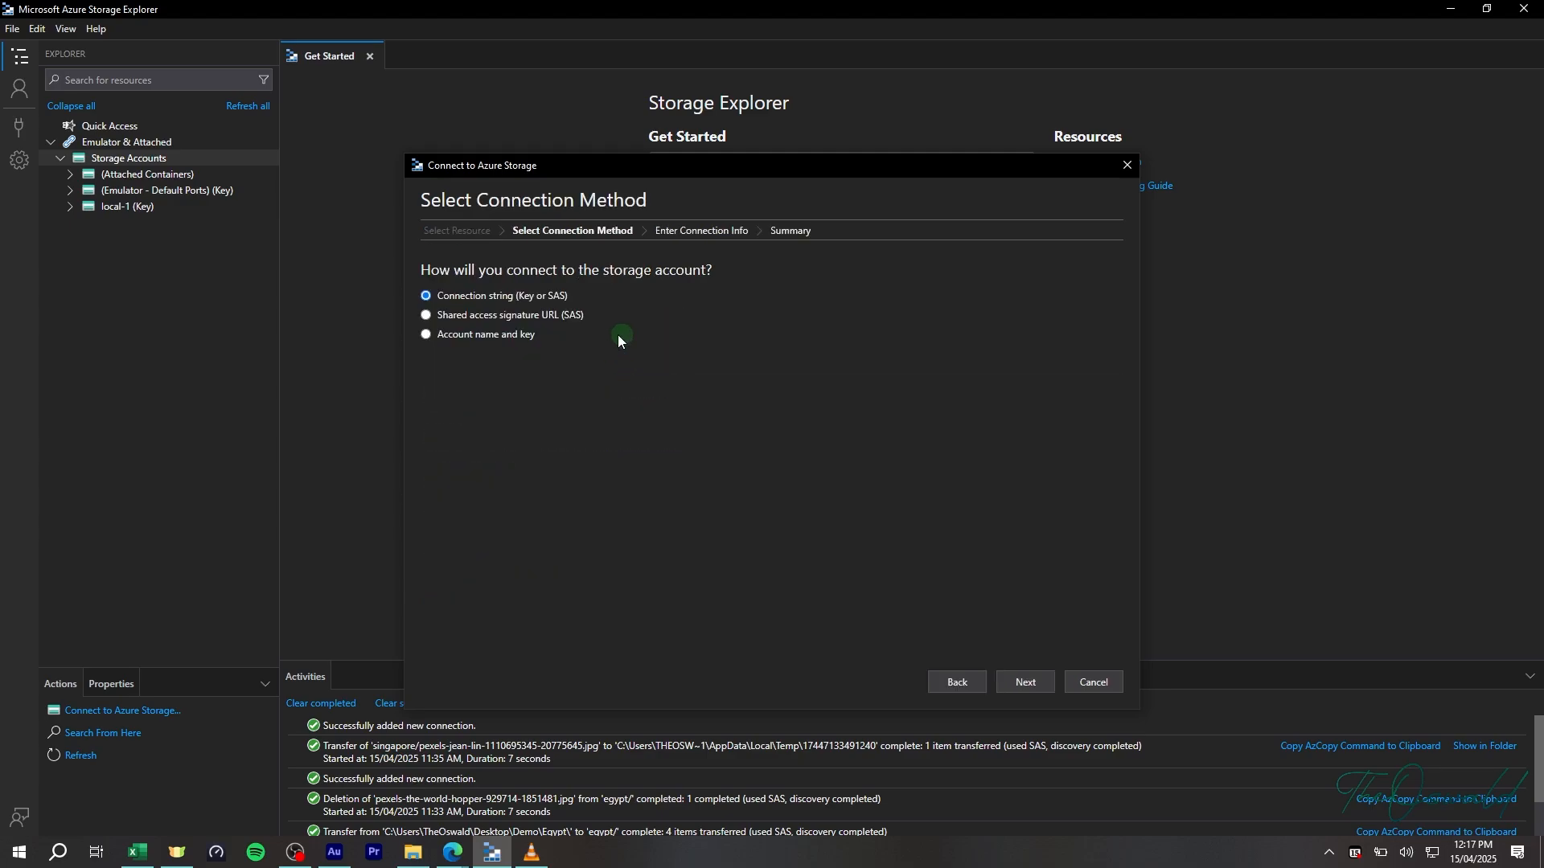
{"action": "left_click", "coordinate": [485, 316]}
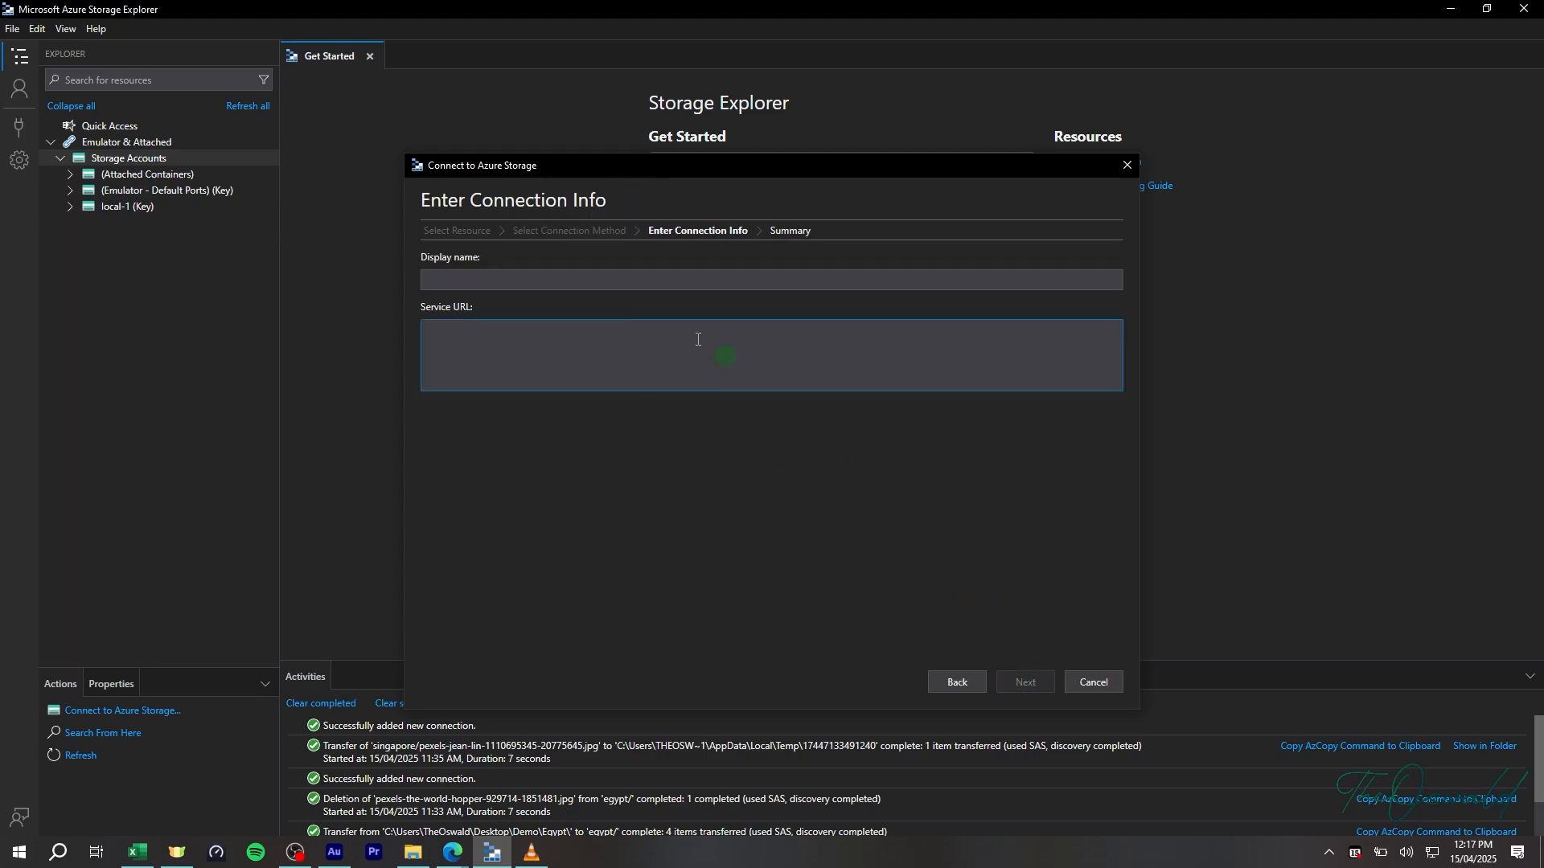
{"action": "key", "text": "ctrl+v"}
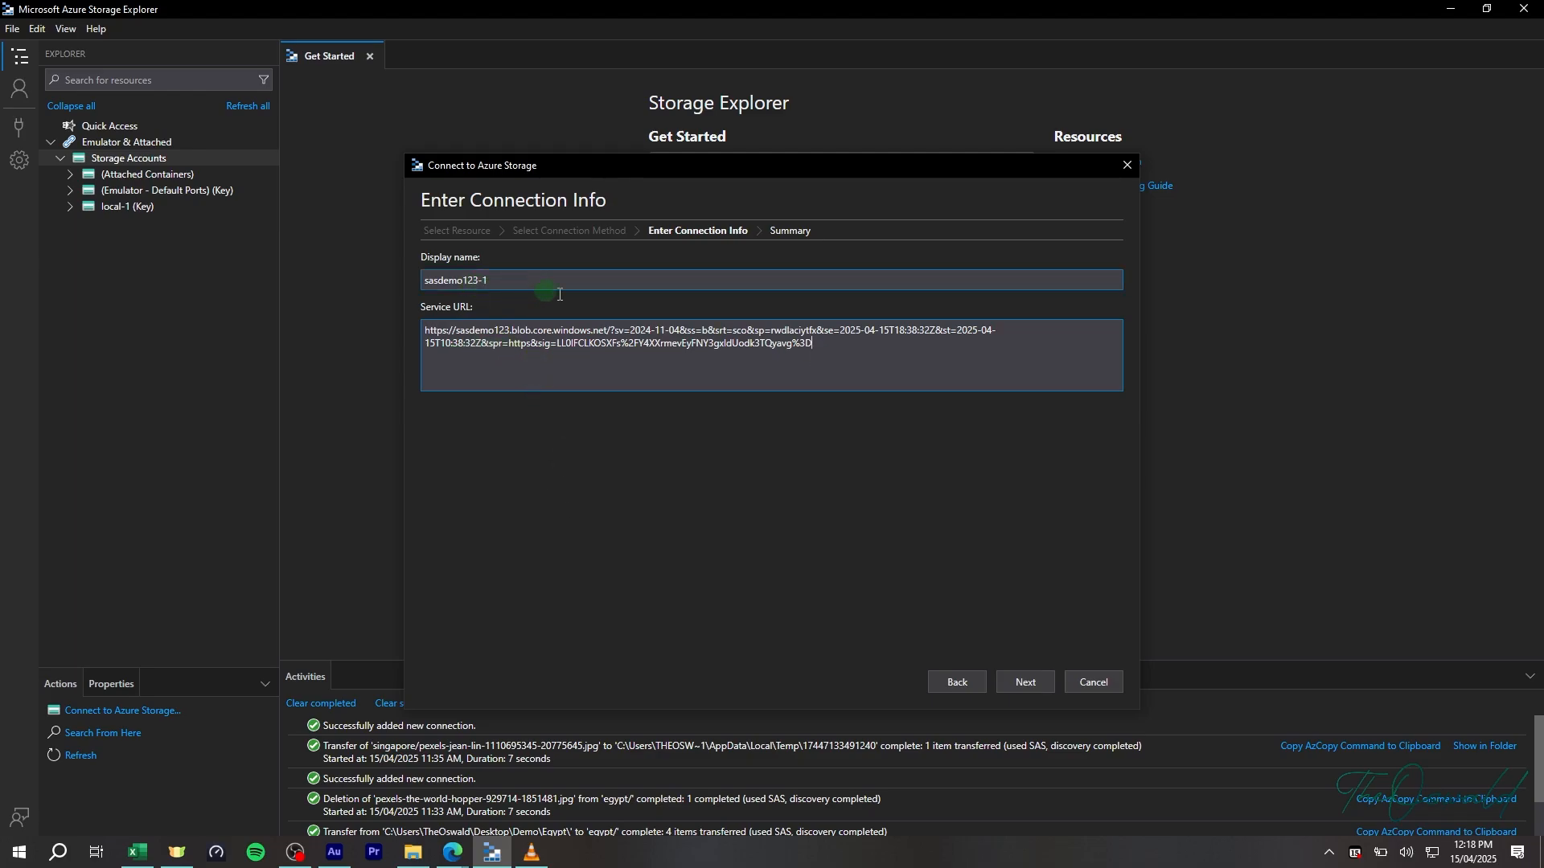
{"action": "left_click", "coordinate": [1021, 681]}
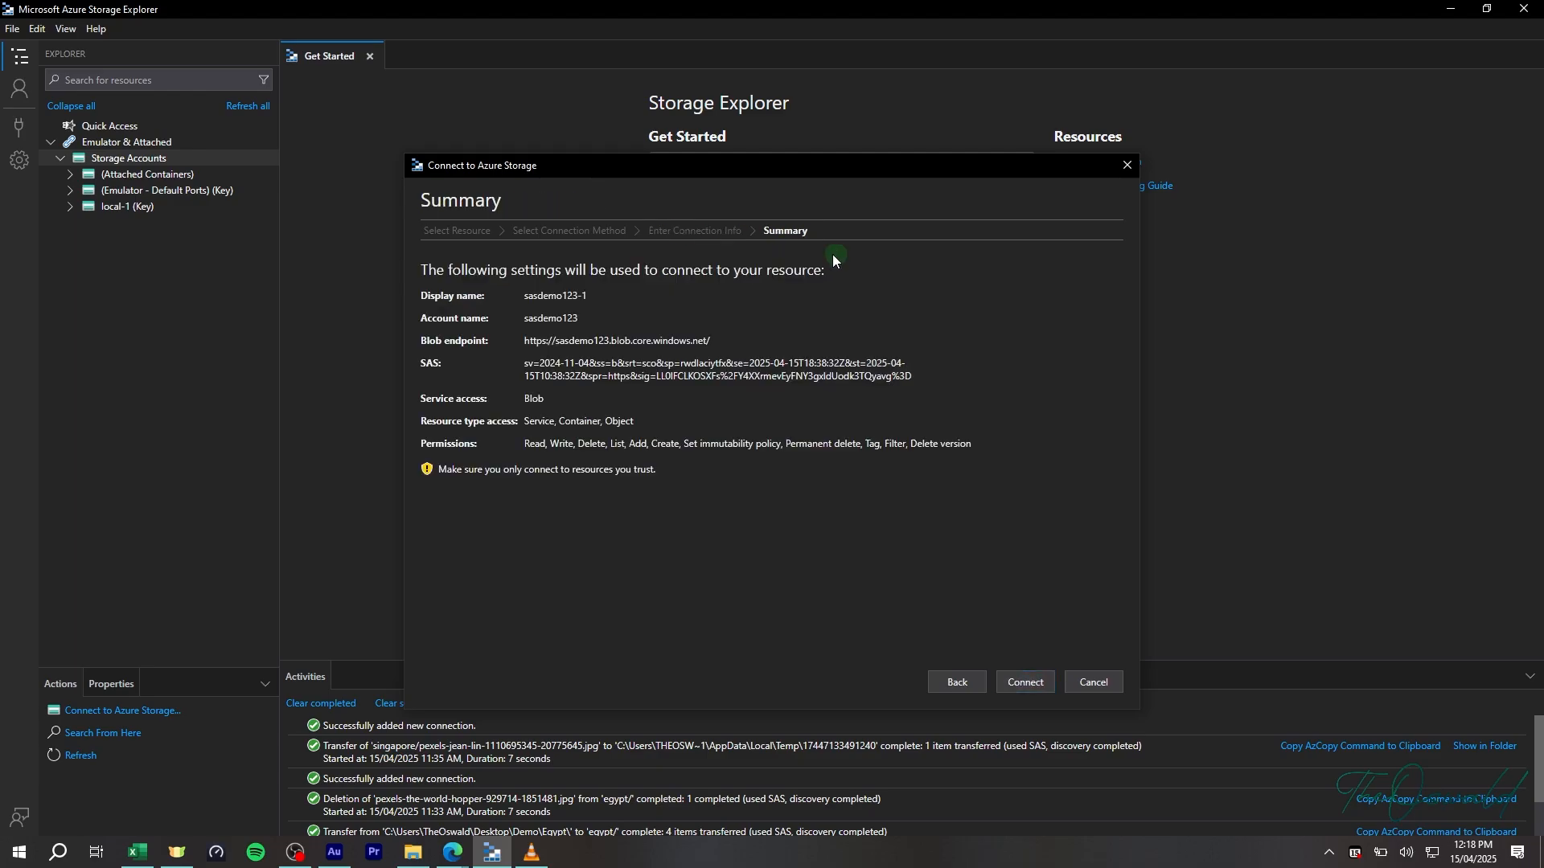
{"action": "left_click", "coordinate": [1042, 687]}
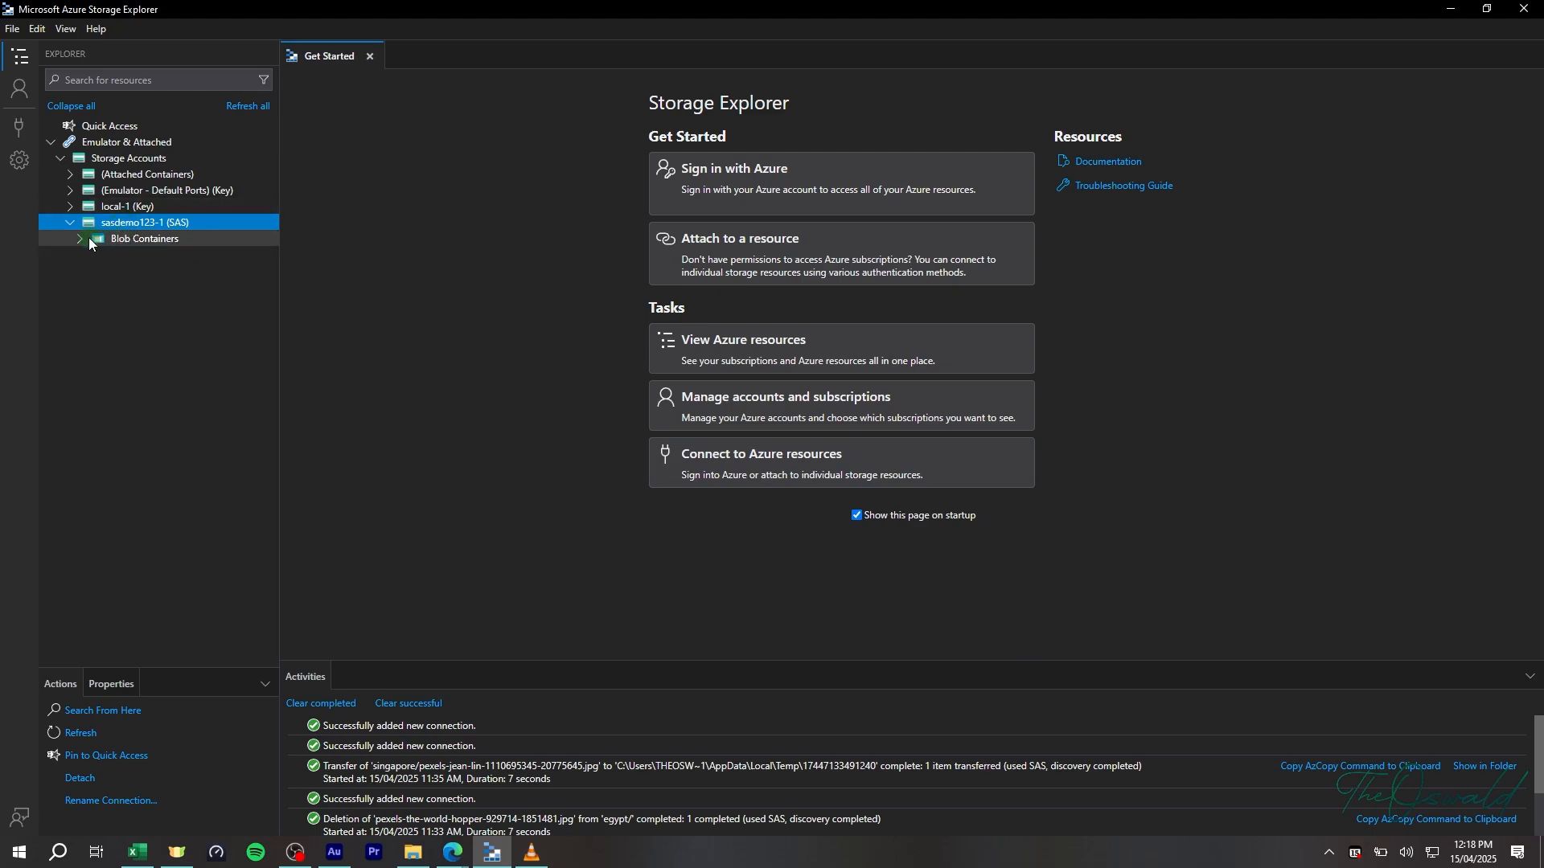
{"action": "left_click", "coordinate": [82, 240]}
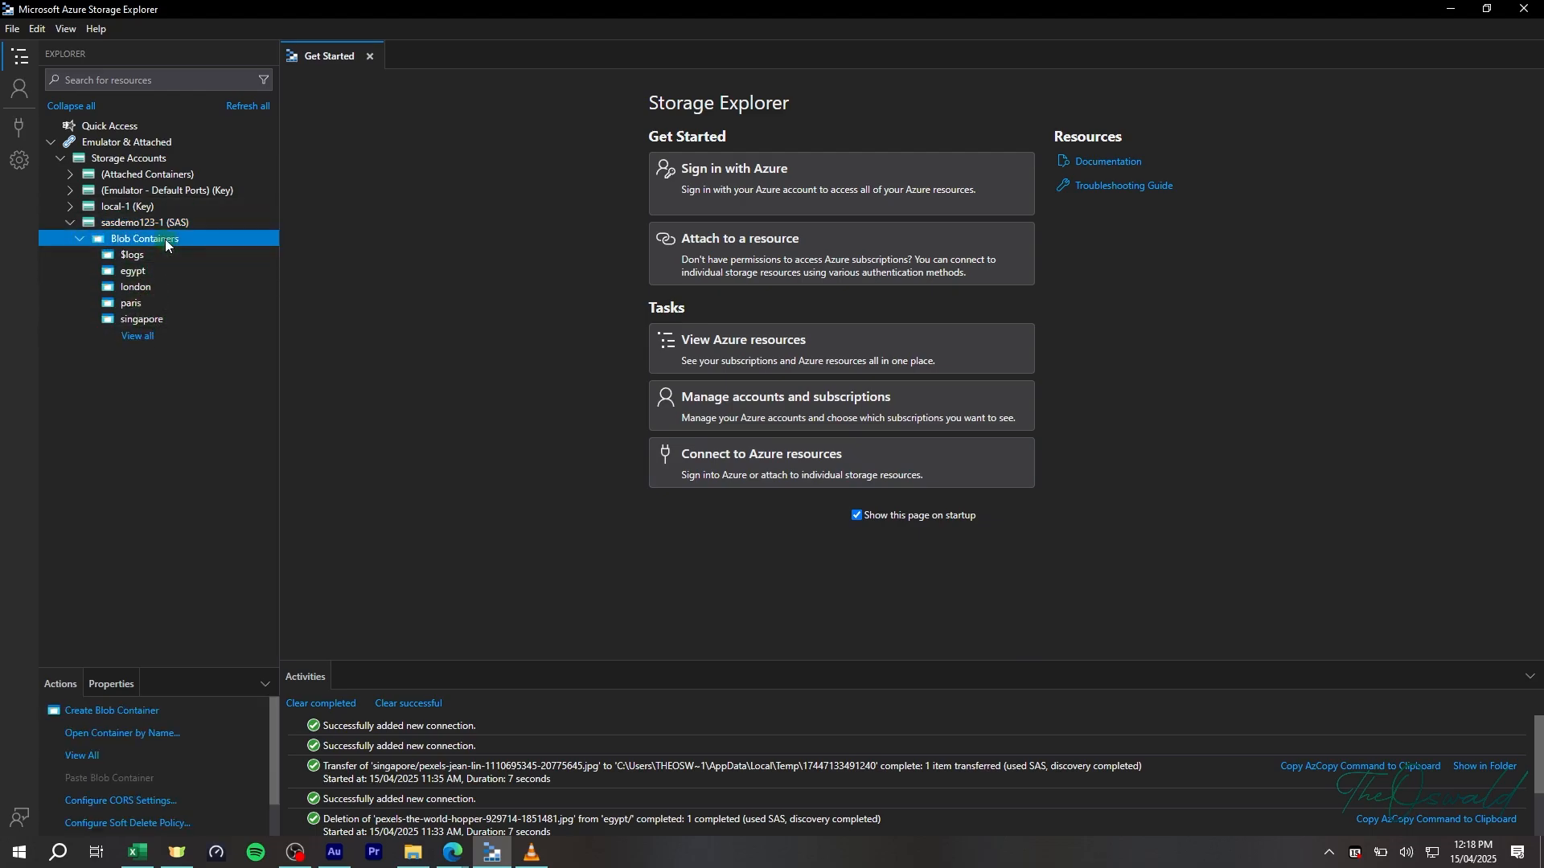
{"action": "left_click", "coordinate": [142, 289]}
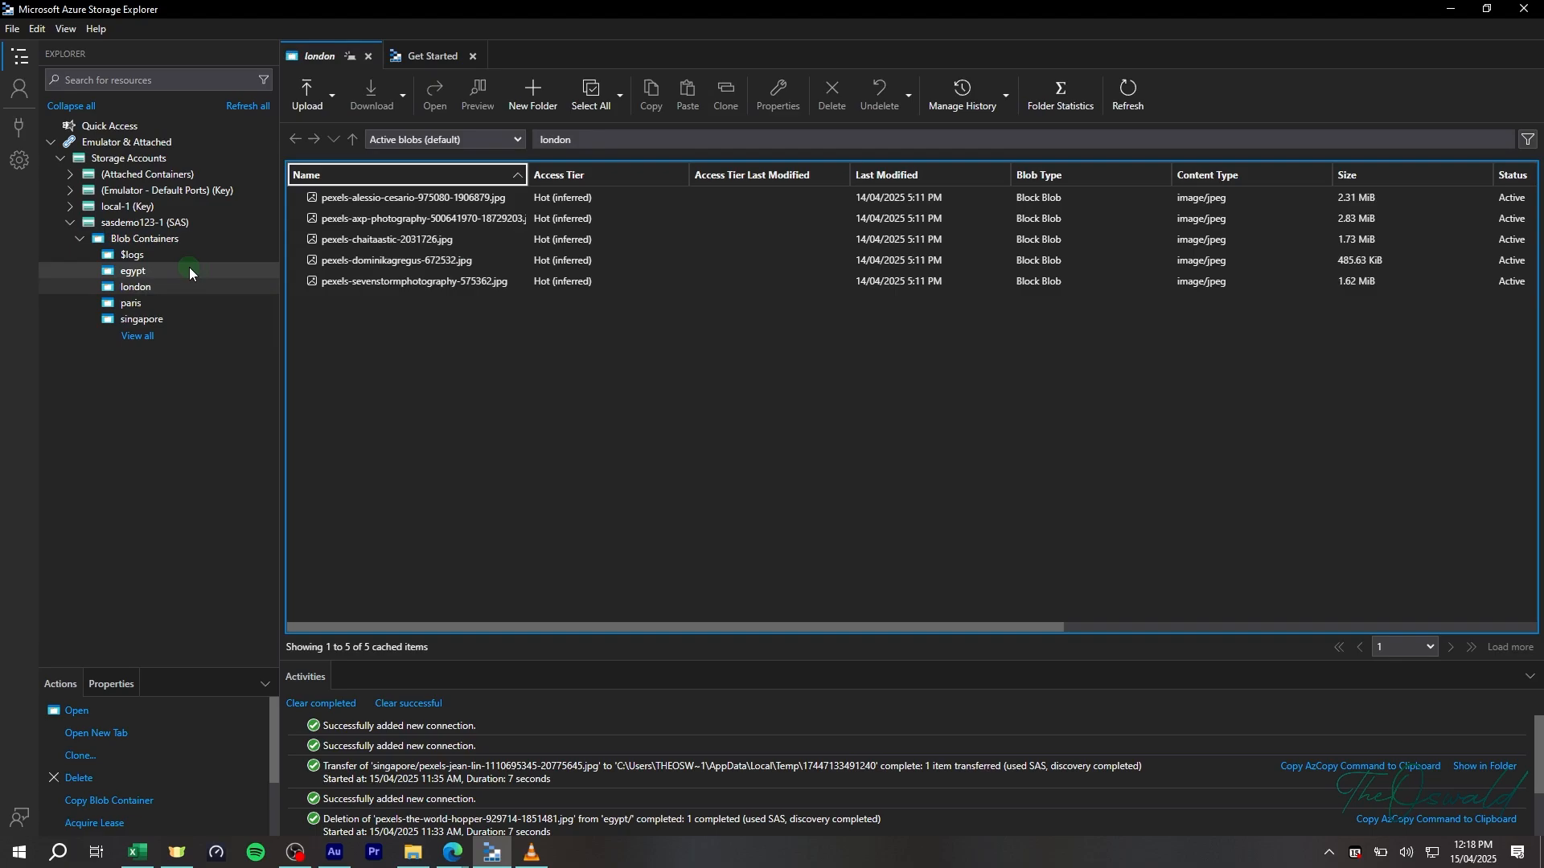
{"action": "left_click", "coordinate": [169, 276]}
{"action": "double_click", "coordinate": [169, 276]}
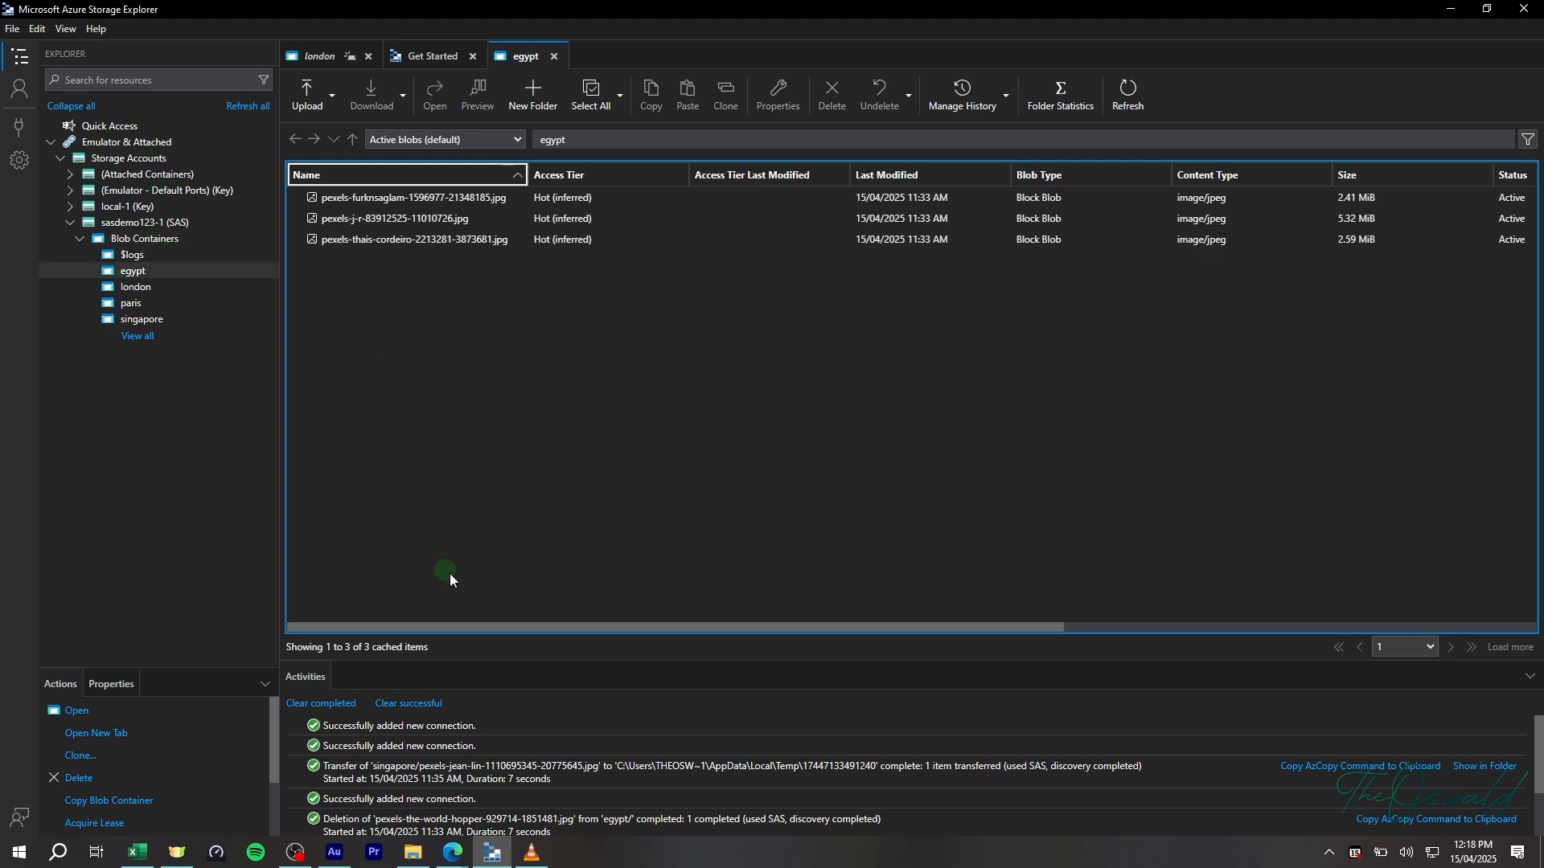
{"action": "mouse_move", "coordinate": [453, 852]}
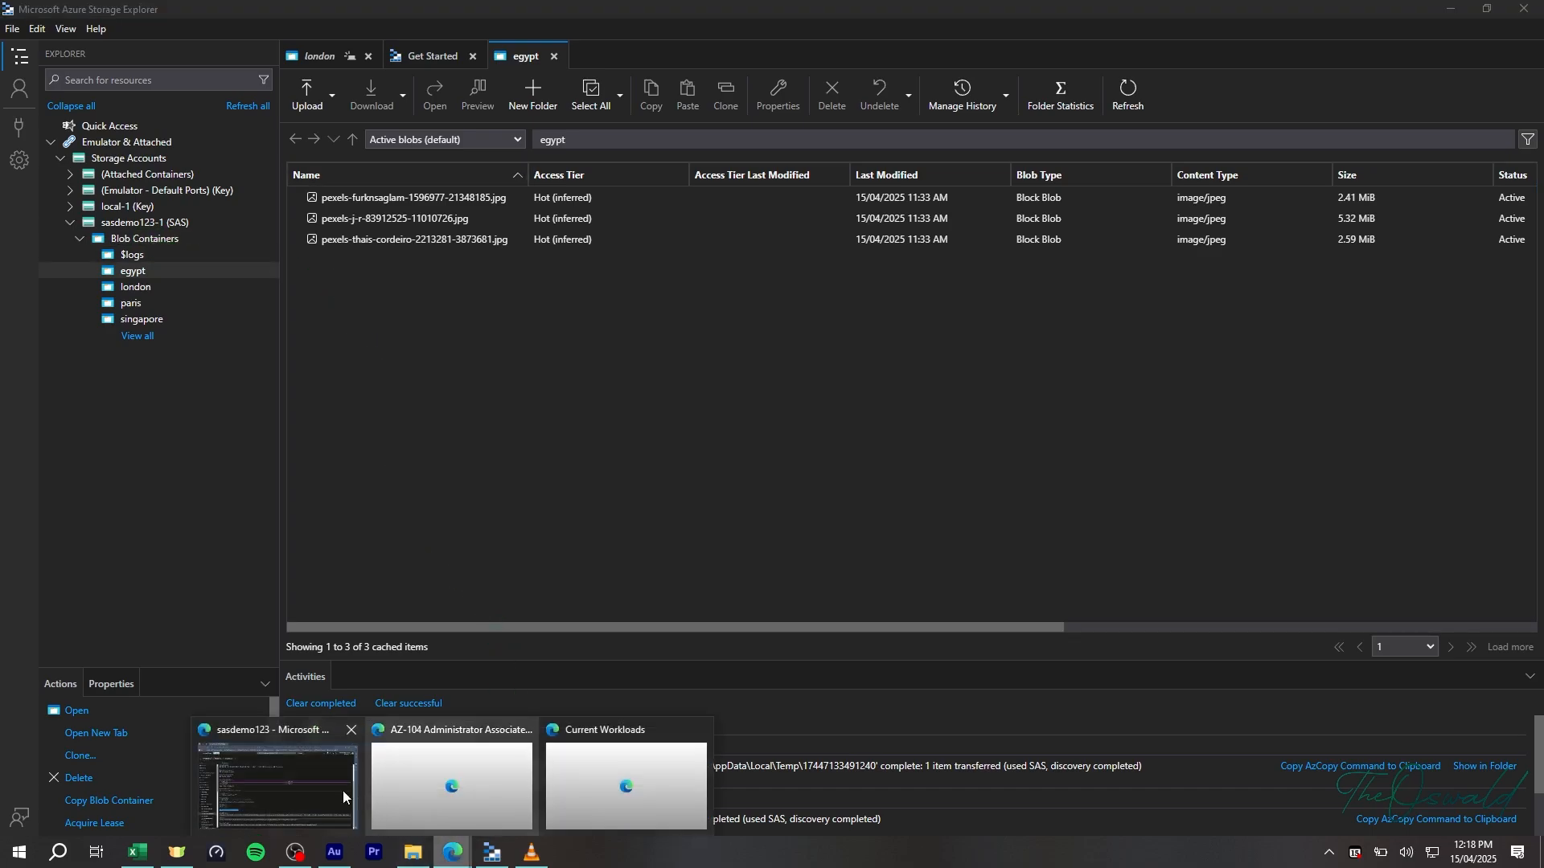
Uncheck Immutable storage, Permanent delete, Add, Delete and Write, leaving Read and List.
{"action": "left_click", "coordinate": [343, 790]}
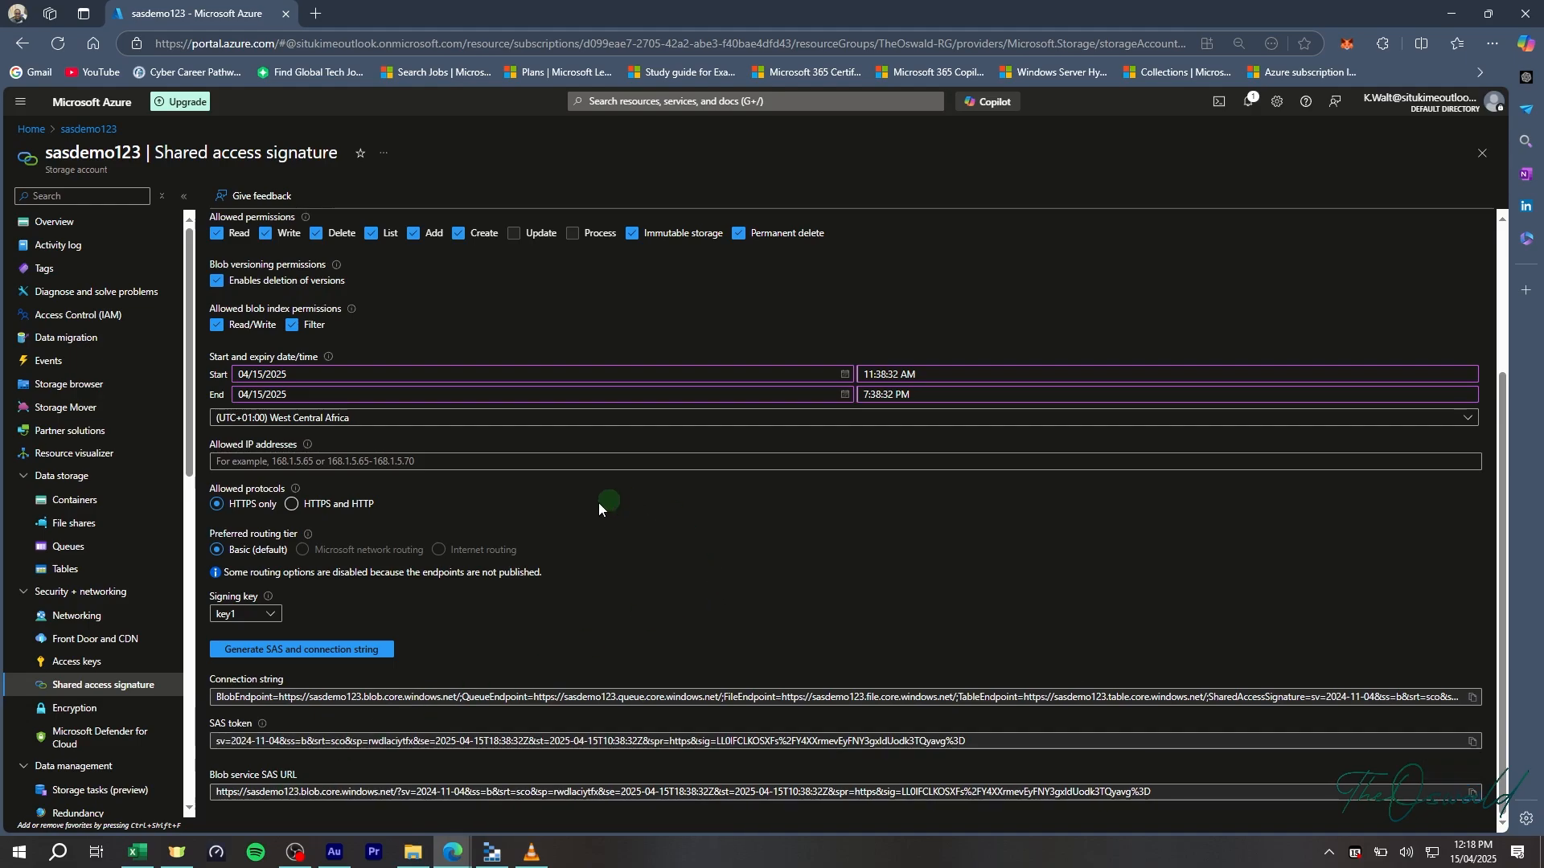
{"action": "scroll", "coordinate": [598, 503], "scroll_direction": "up", "scroll_amount": 2}
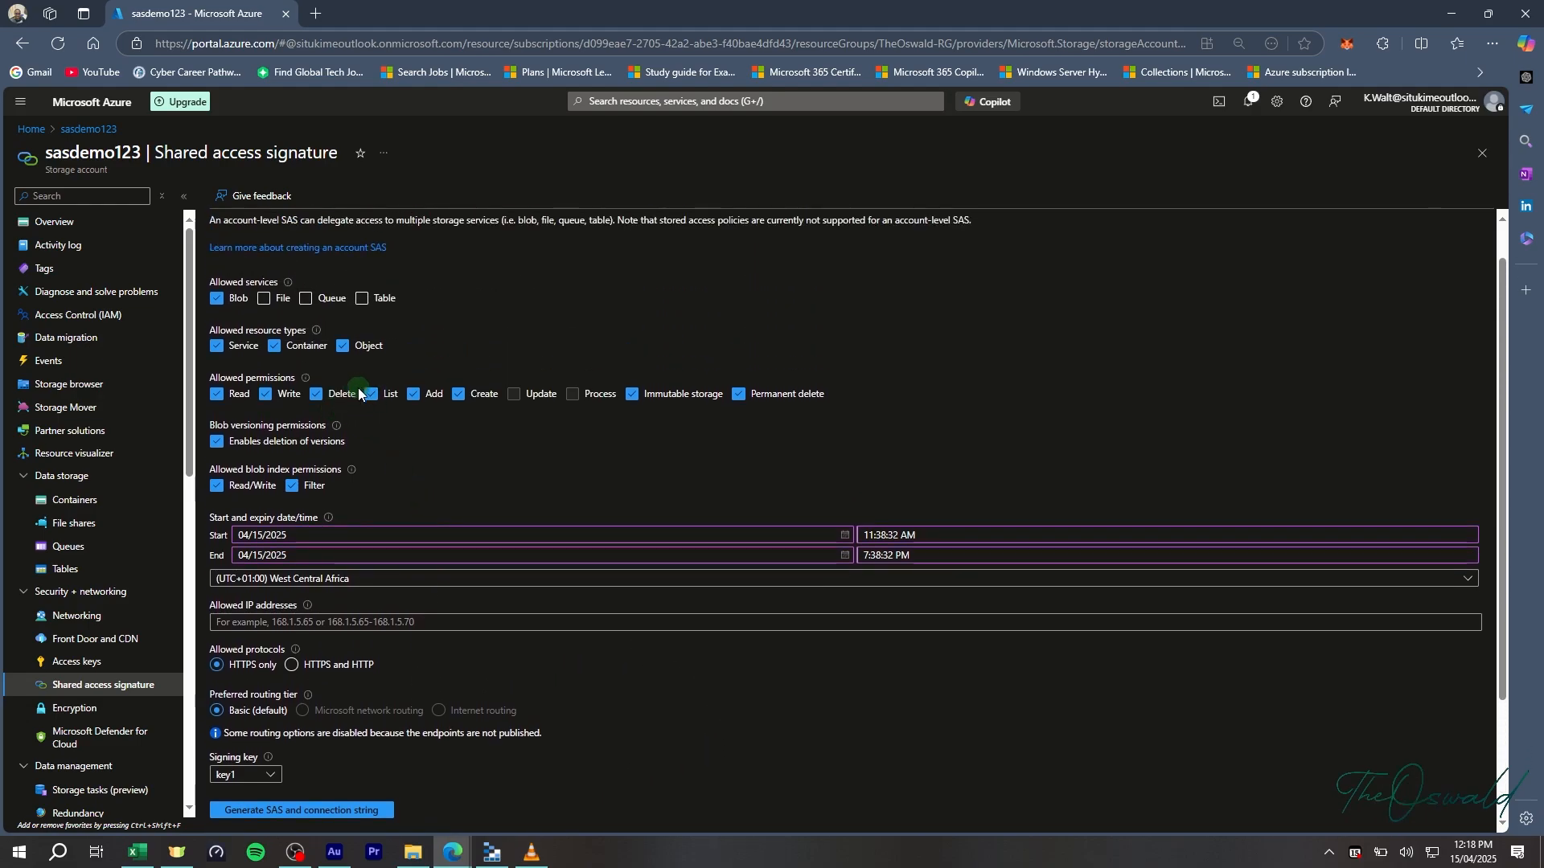
{"action": "scroll", "coordinate": [345, 386], "scroll_direction": "up", "scroll_amount": 1}
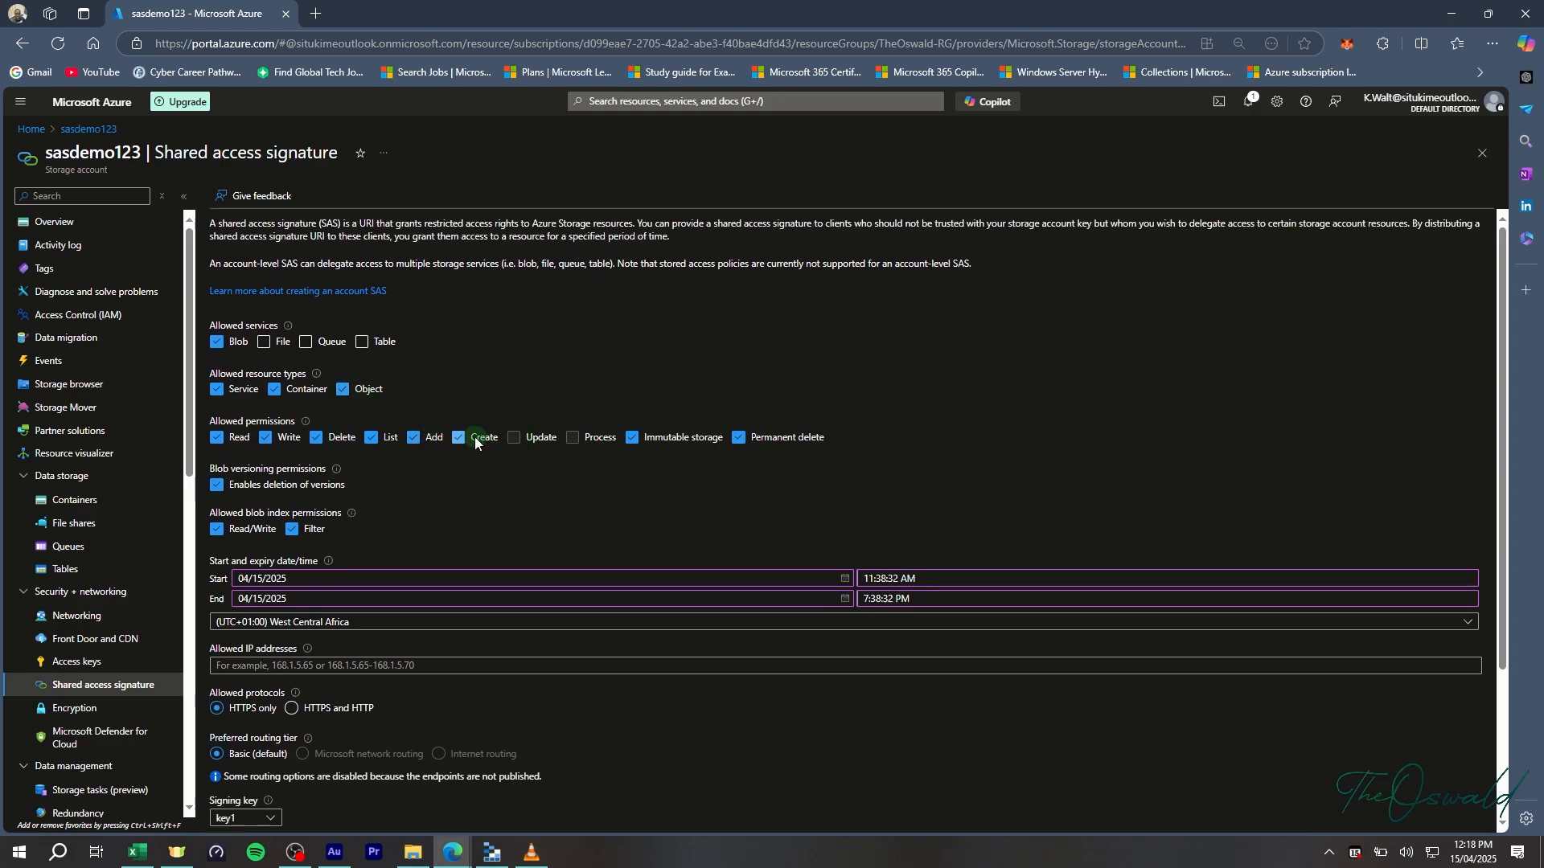
{"action": "left_click", "coordinate": [631, 440]}
{"action": "left_click", "coordinate": [738, 438]}
{"action": "left_click", "coordinate": [415, 440]}
{"action": "left_click", "coordinate": [314, 441]}
{"action": "left_click", "coordinate": [268, 442]}
{"action": "left_click", "coordinate": [374, 440]}
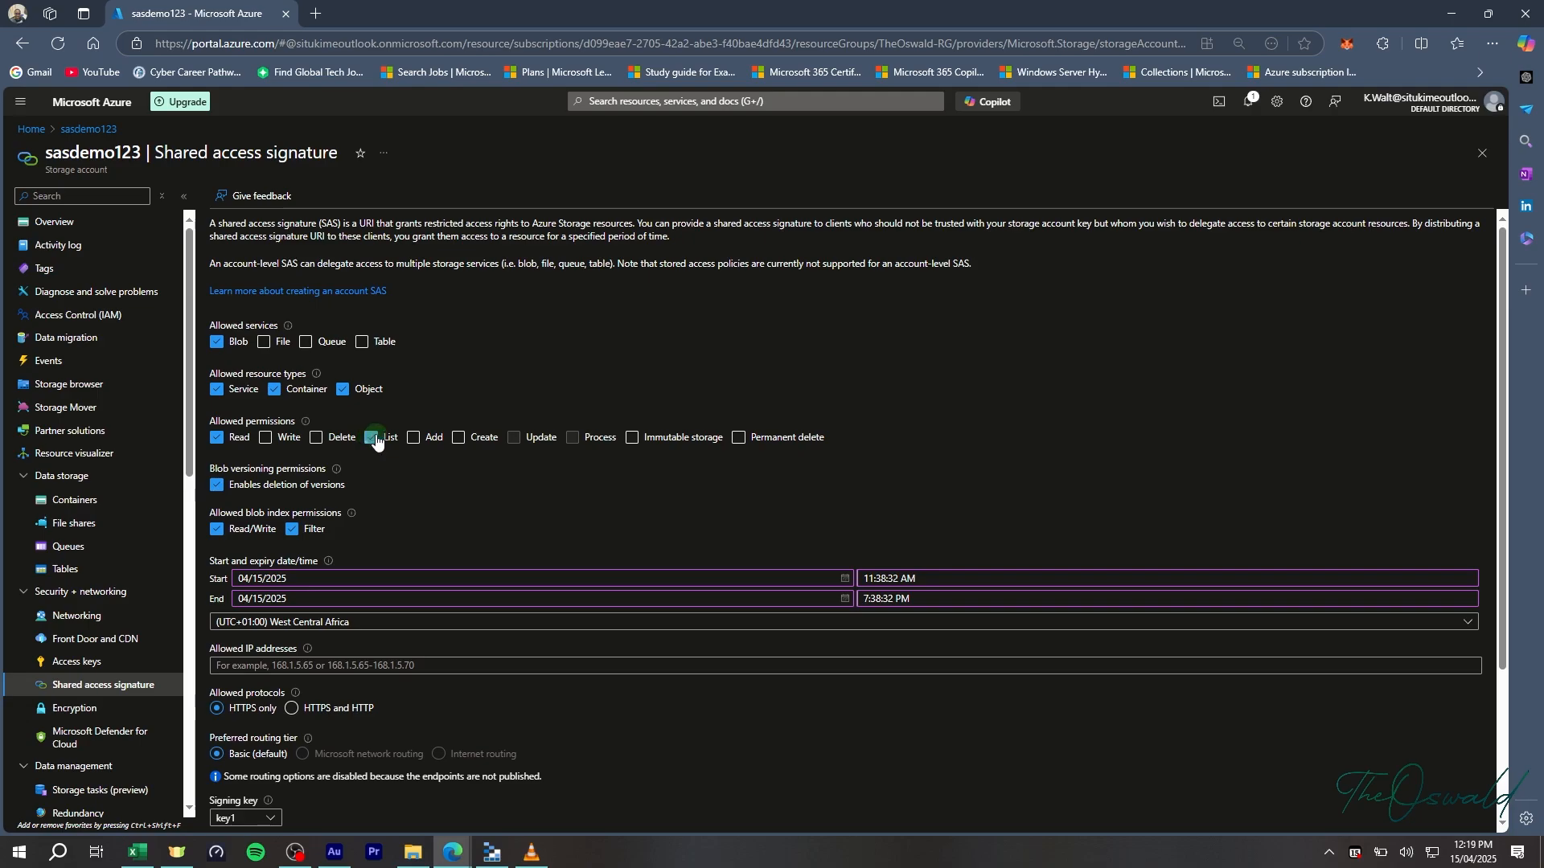
Generate the Read/List account SAS and copy its Blob service SAS URL.
{"action": "scroll", "coordinate": [270, 558], "scroll_direction": "down", "scroll_amount": 3}
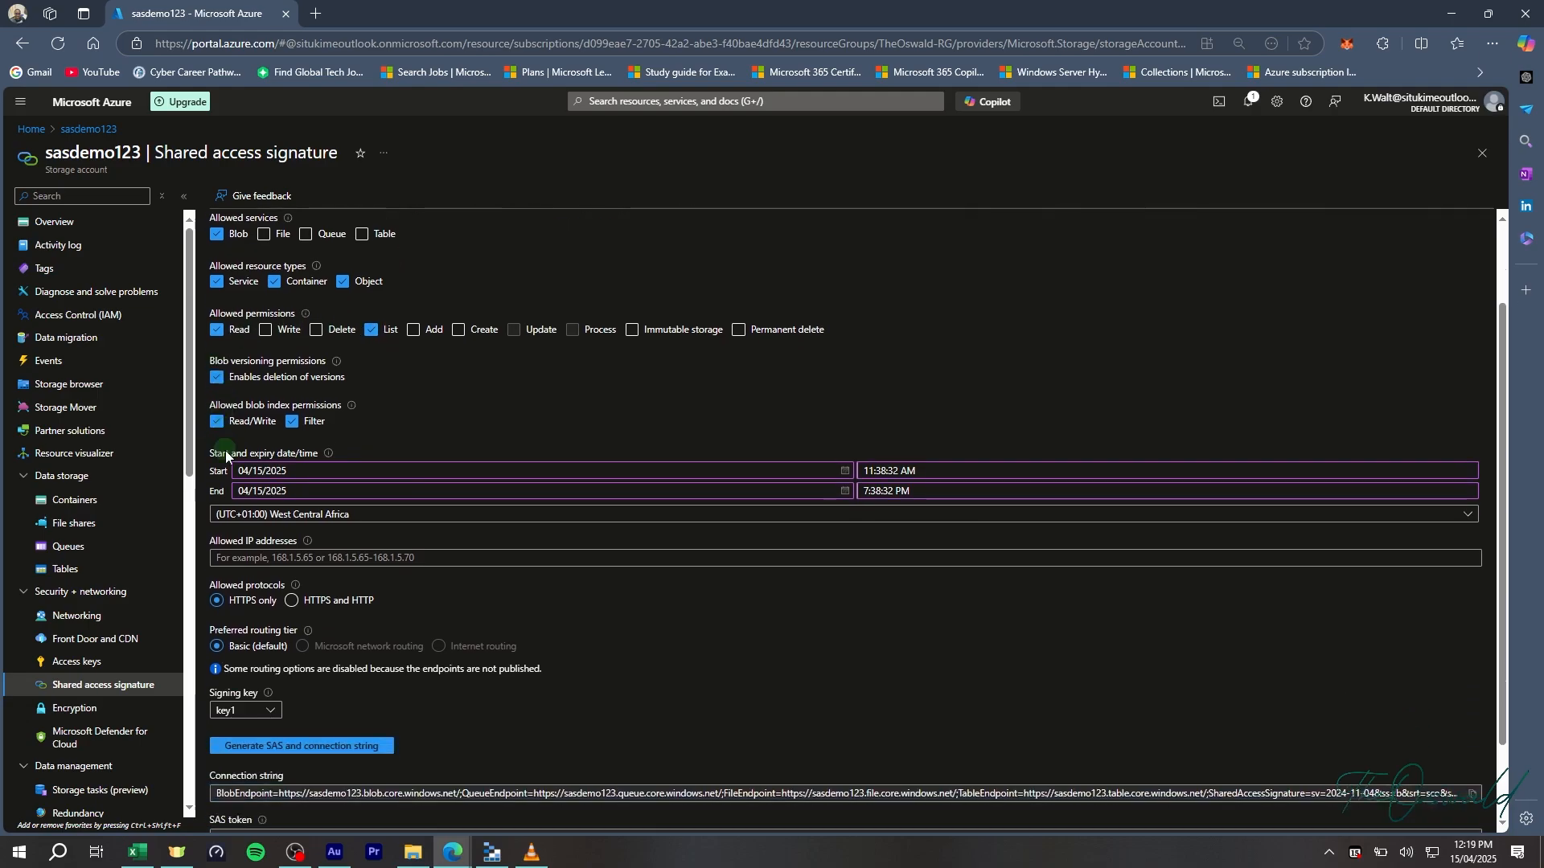
{"action": "left_click", "coordinate": [352, 650]}
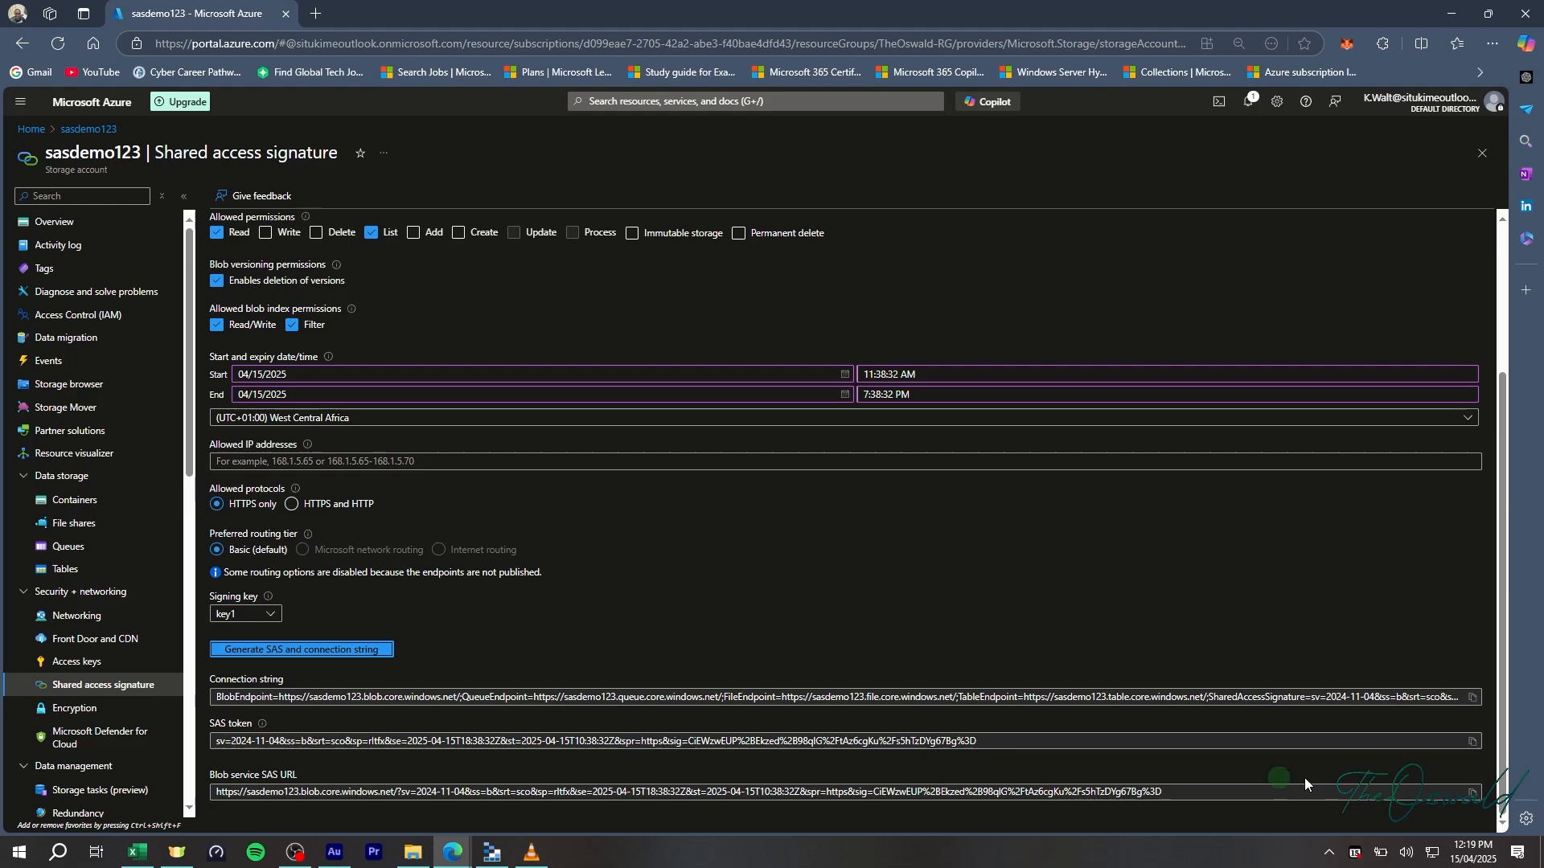
{"action": "left_click", "coordinate": [1473, 793]}
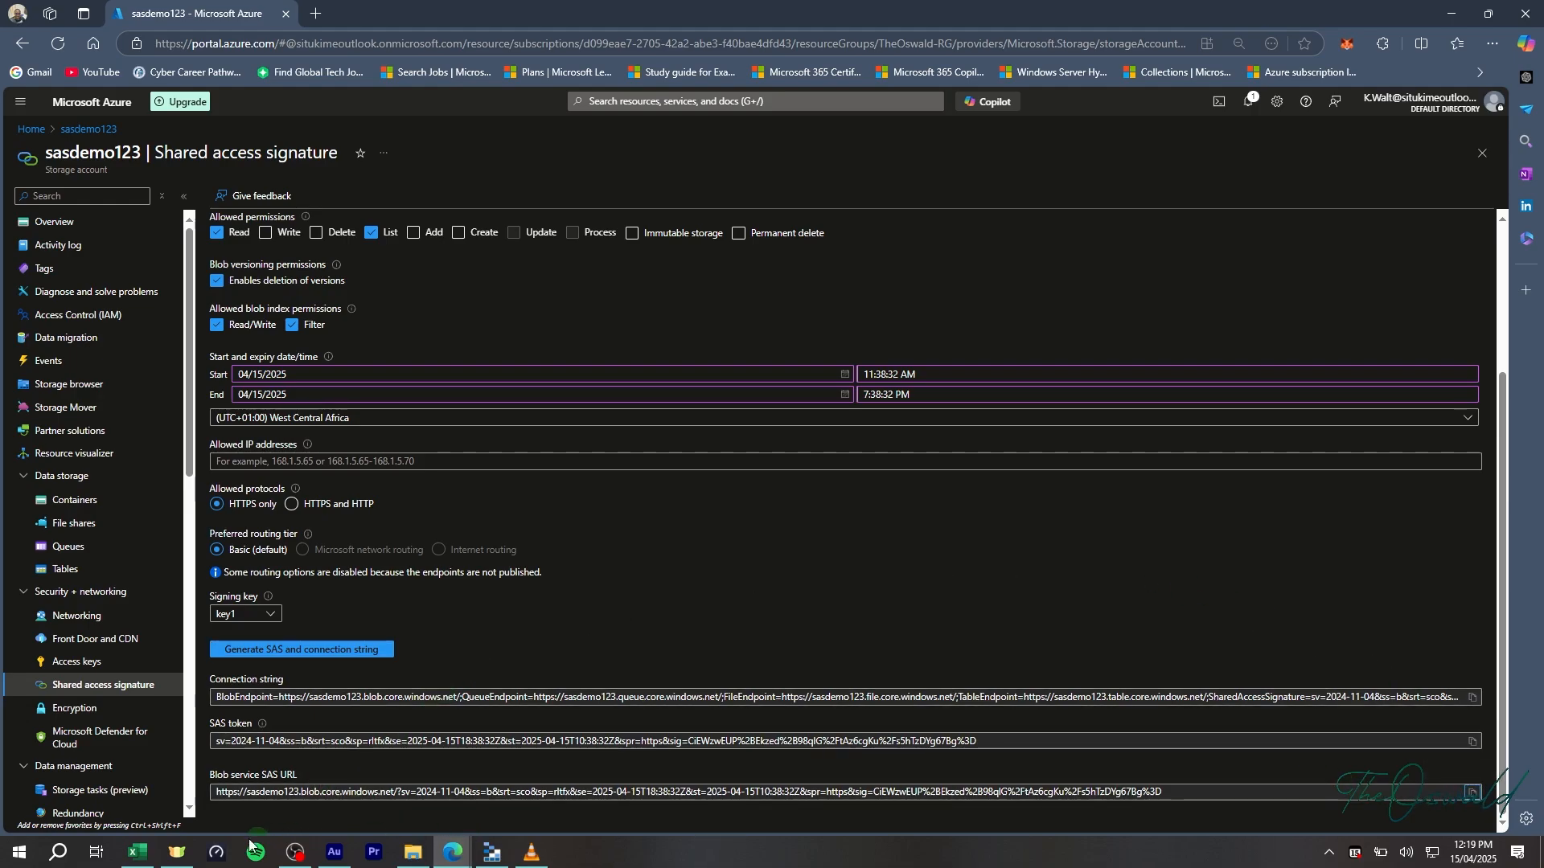
{"action": "left_click", "coordinate": [137, 852]}
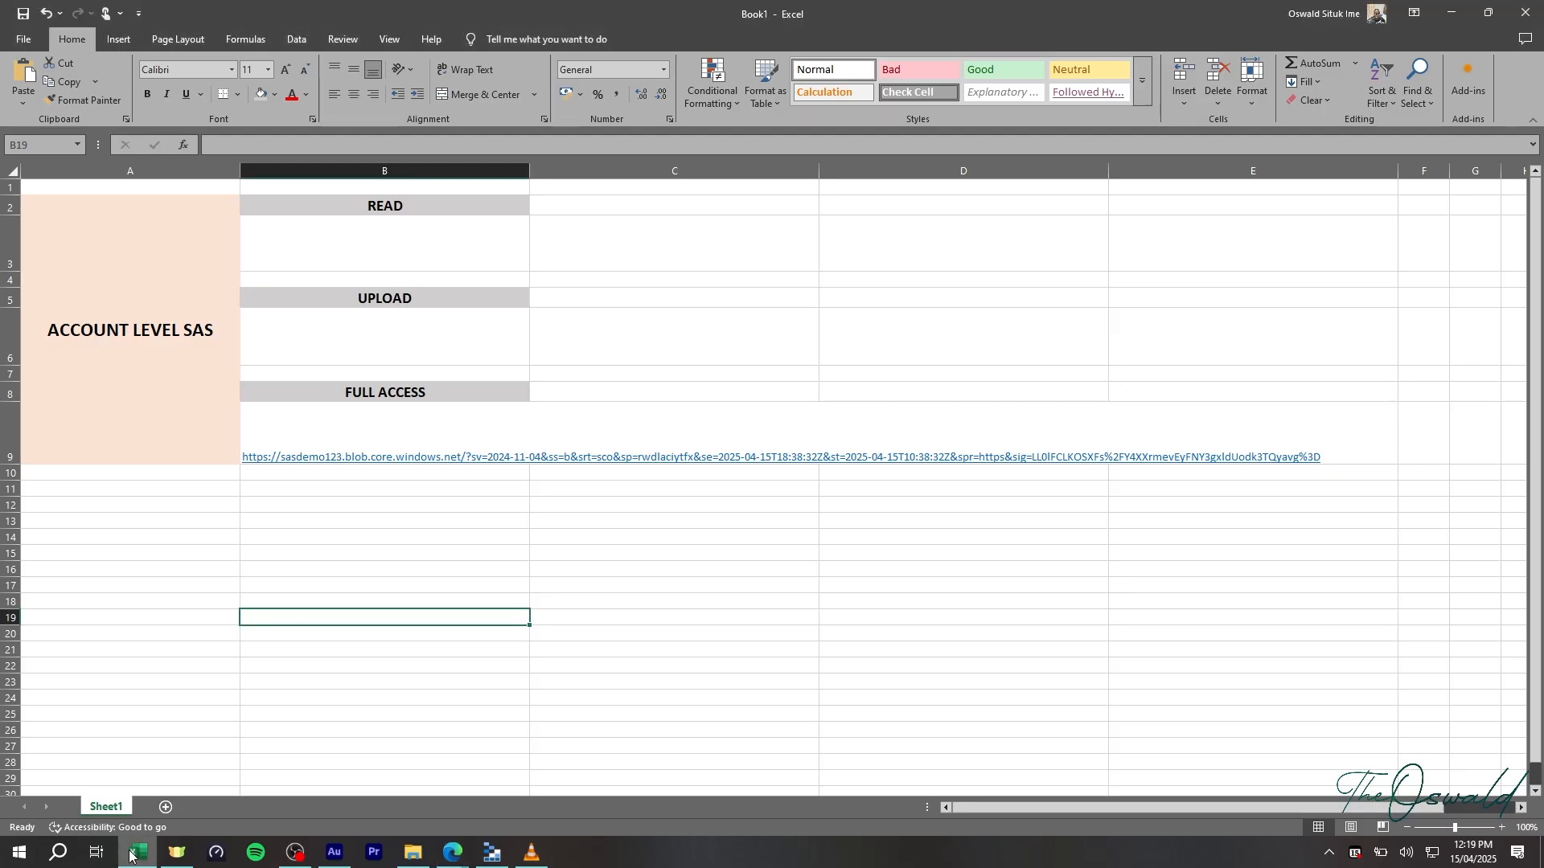
Paste the Read/List SAS URL into cell B3 under READ and return to Storage Explorer.
{"action": "double_click", "coordinate": [341, 248]}
{"action": "key", "text": "ctrl+v"}
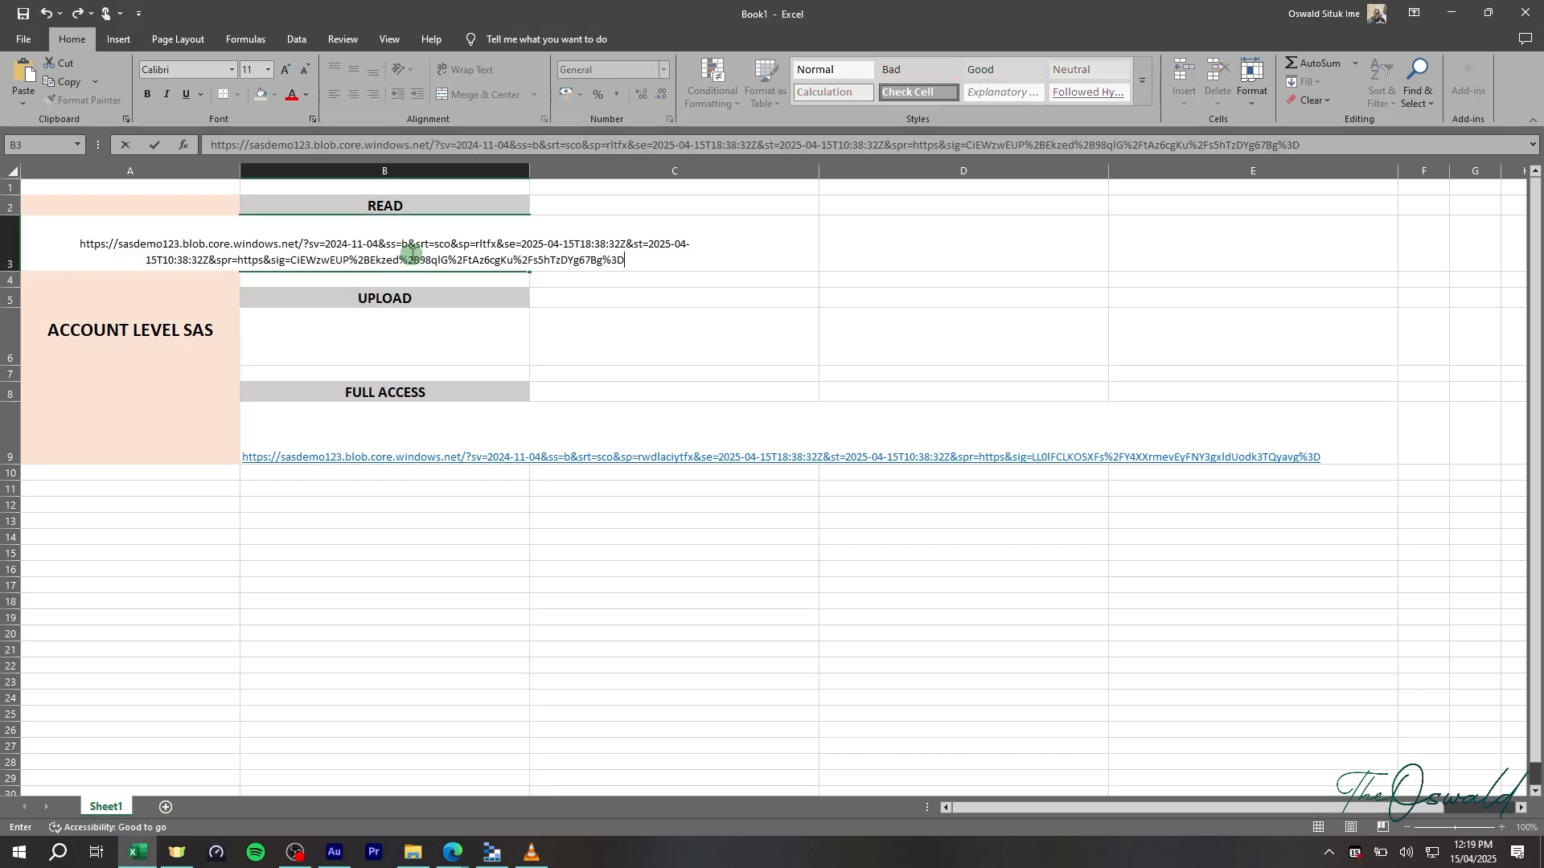
{"action": "left_click", "coordinate": [624, 408]}
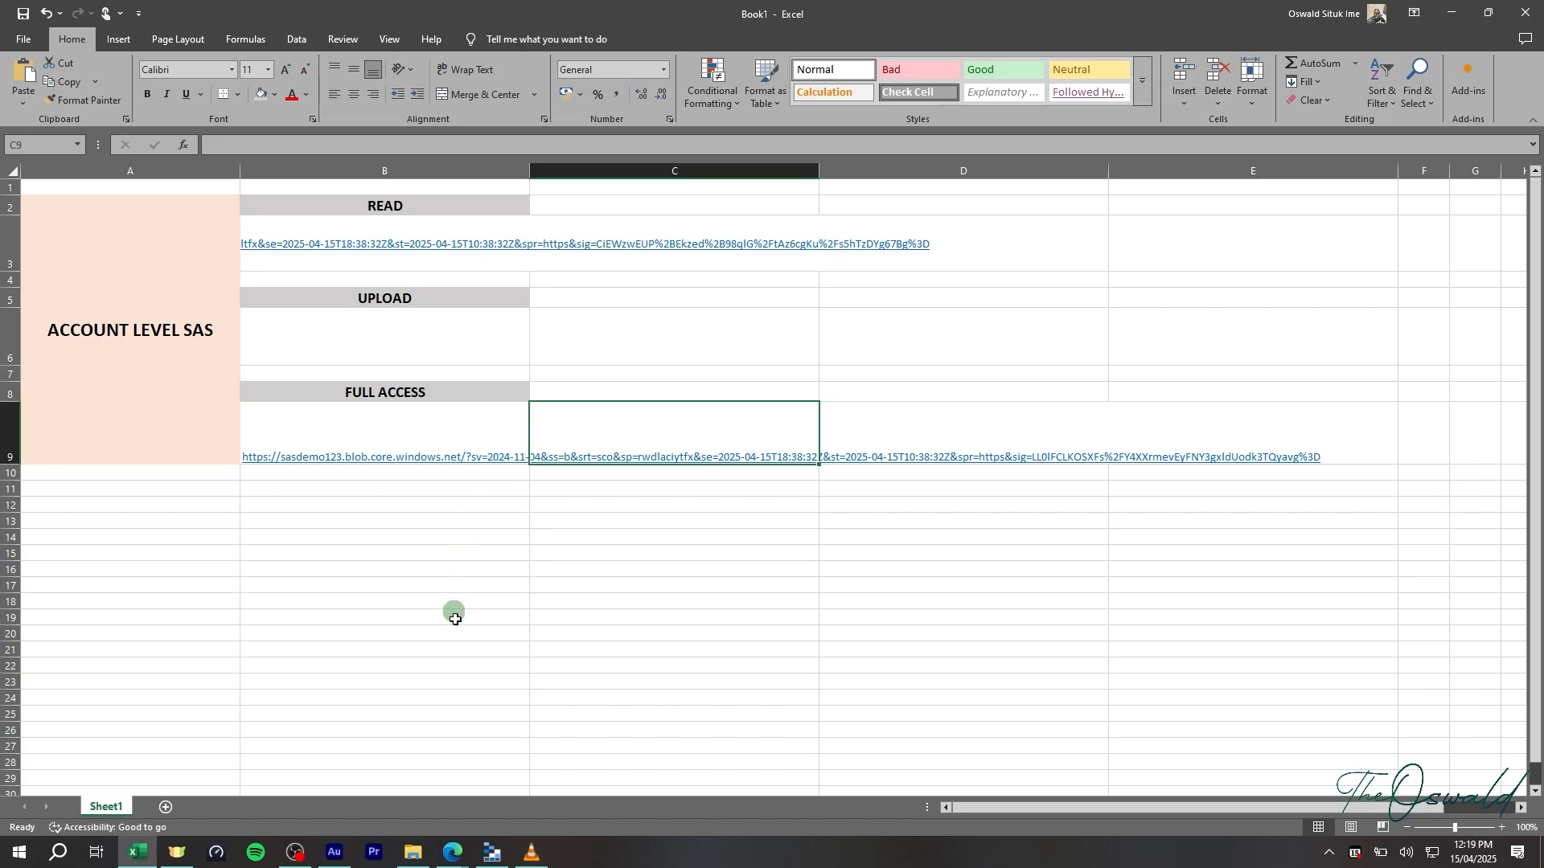
{"action": "mouse_move", "coordinate": [498, 854]}
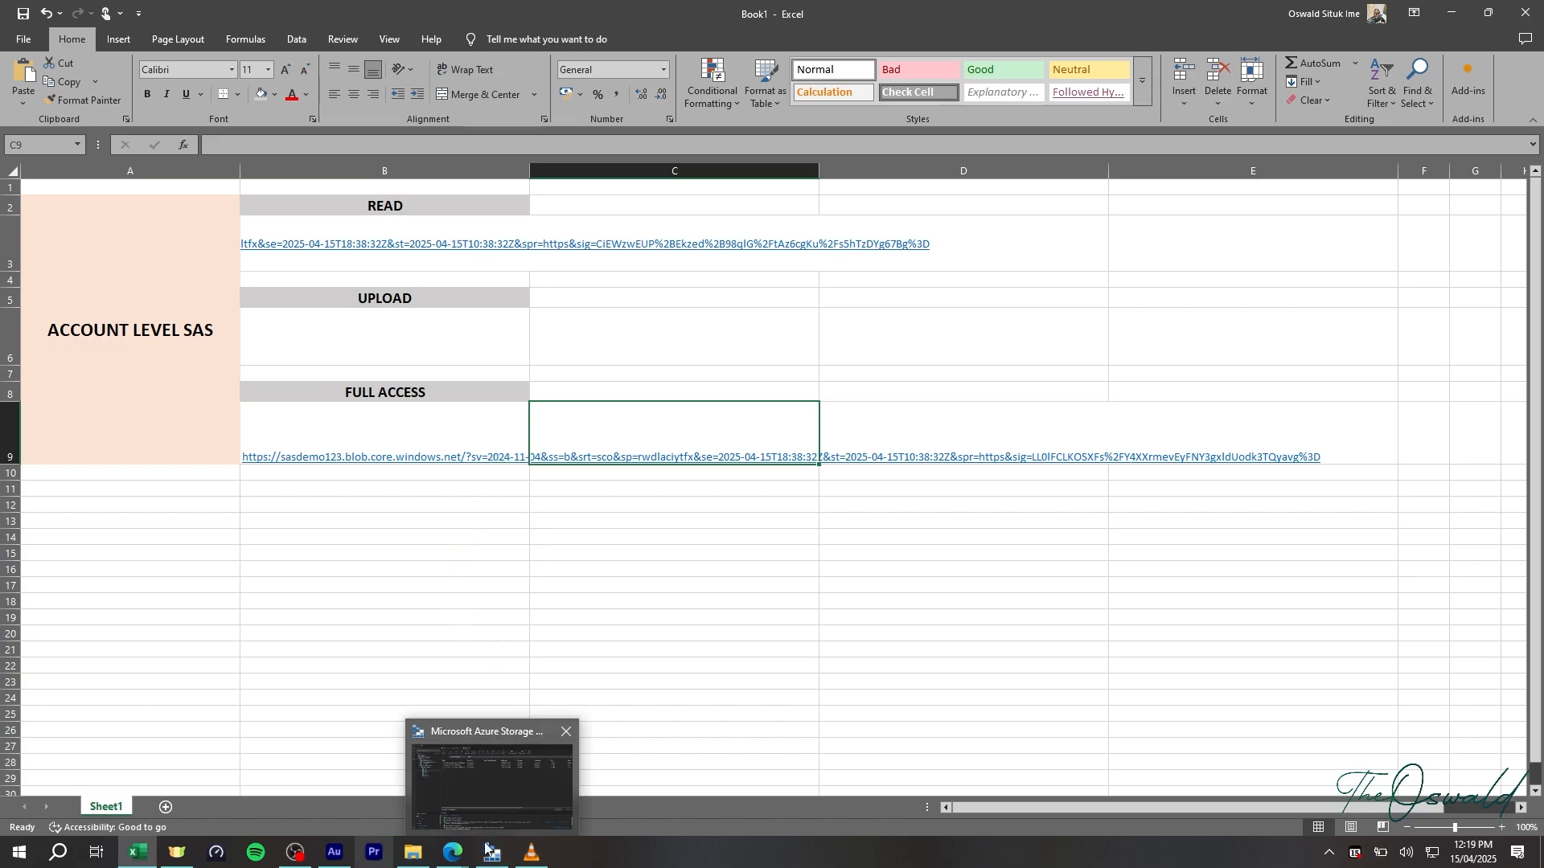
{"action": "left_click", "coordinate": [497, 833]}
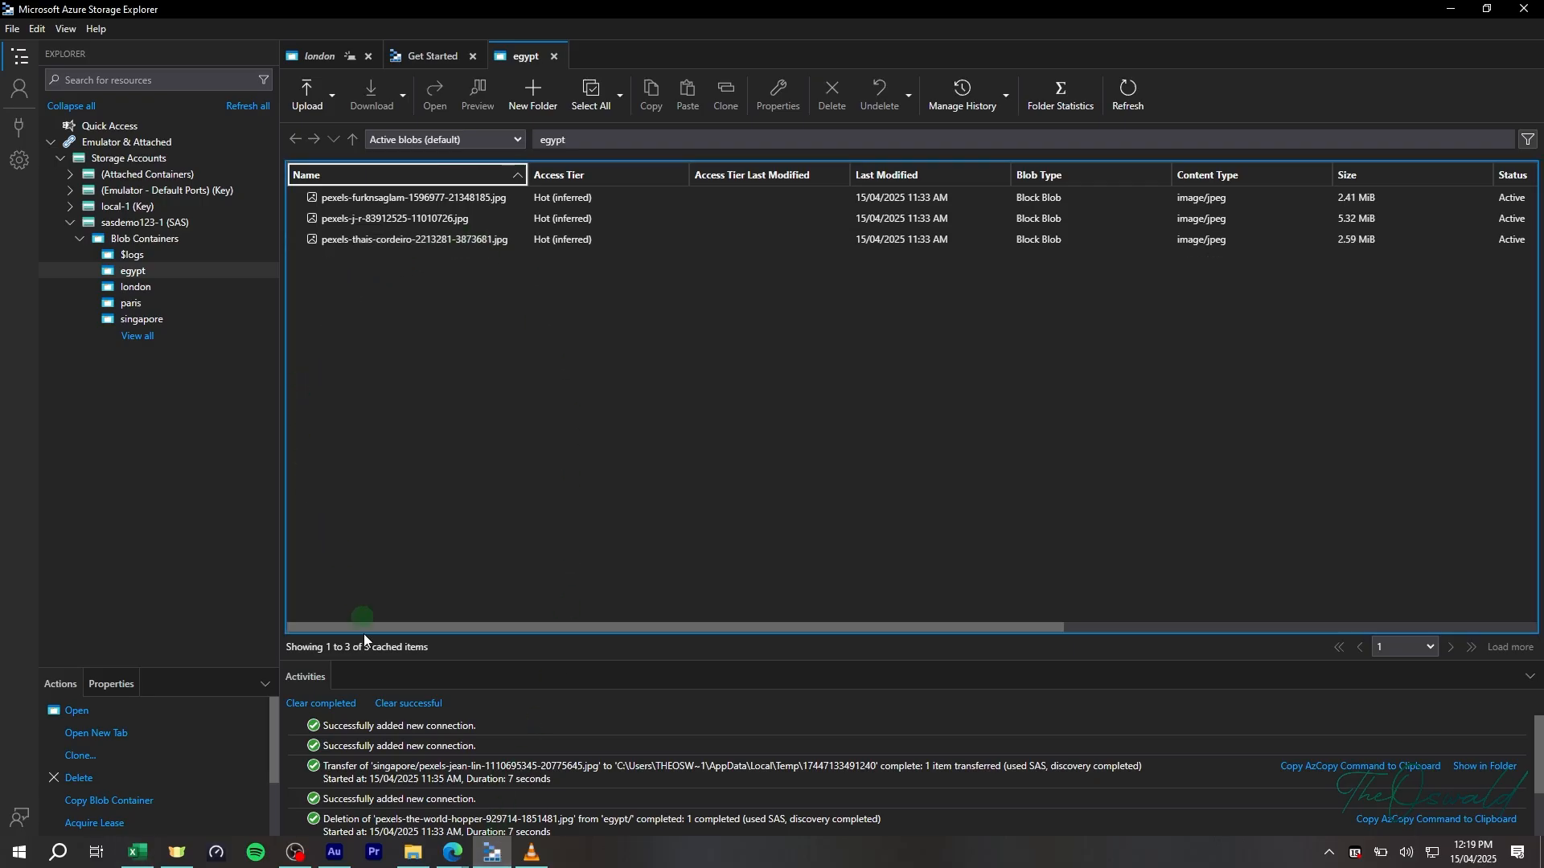
Detach the sasdemo123-1 (SAS) connection and close the egypt and london container tabs.
{"action": "left_click", "coordinate": [25, 133]}
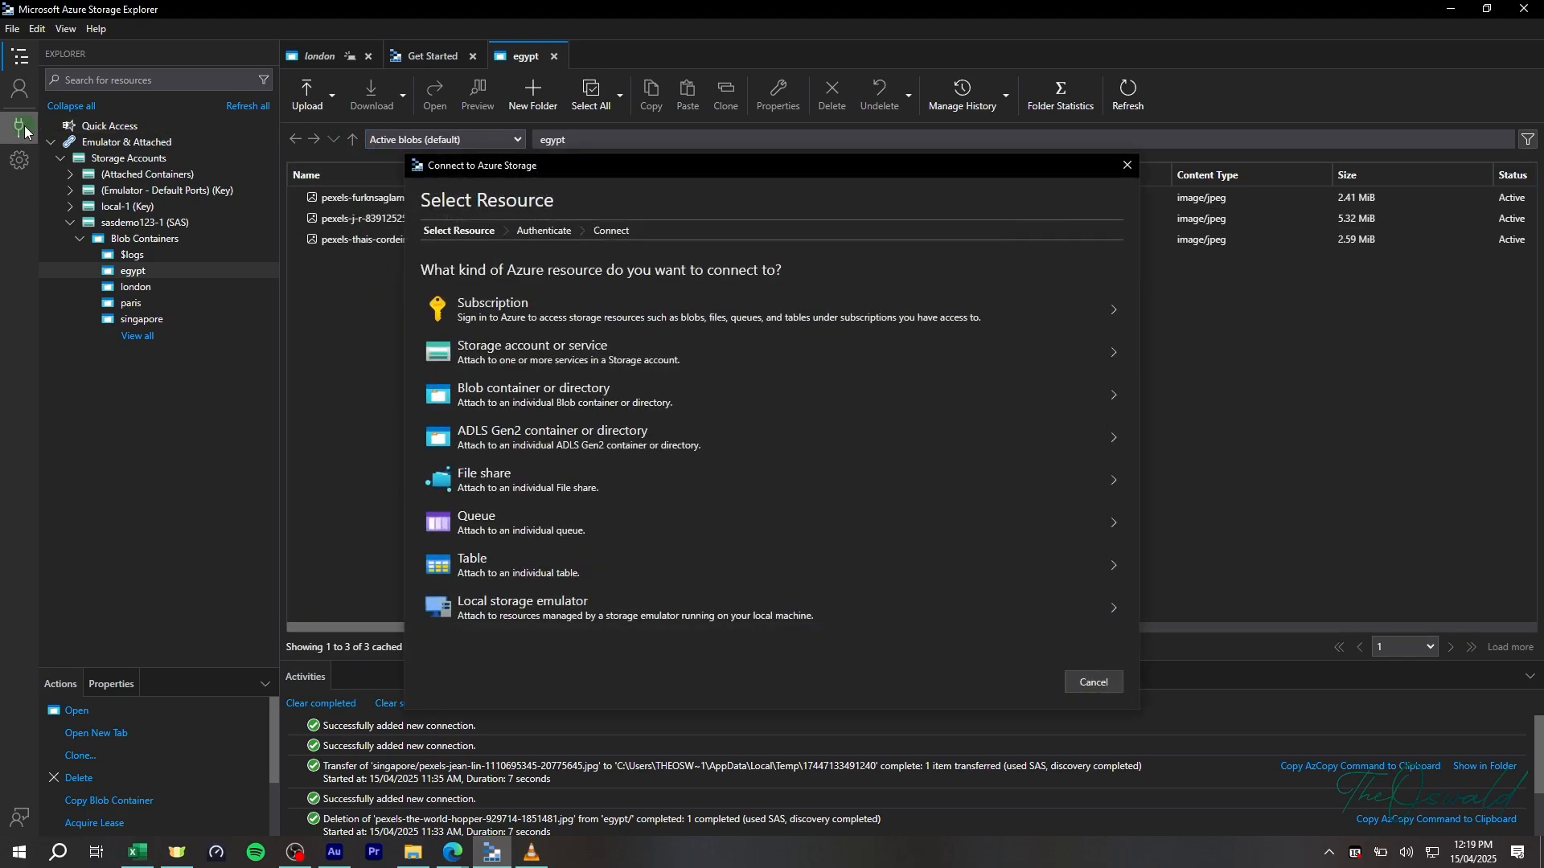
{"action": "left_click", "coordinate": [1127, 165]}
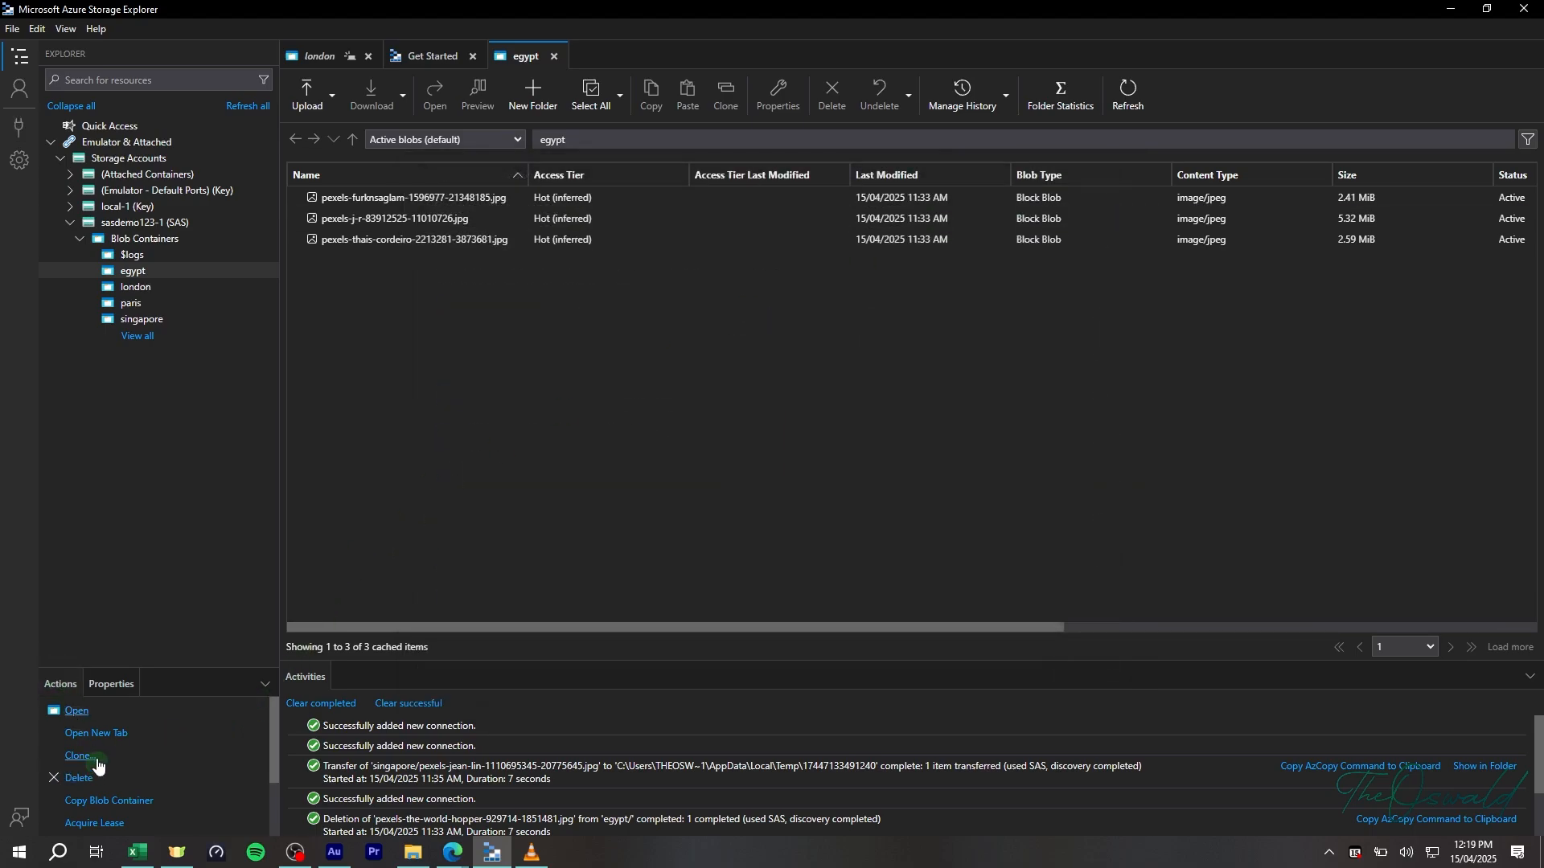
{"action": "left_click", "coordinate": [137, 222]}
{"action": "left_click", "coordinate": [85, 777]}
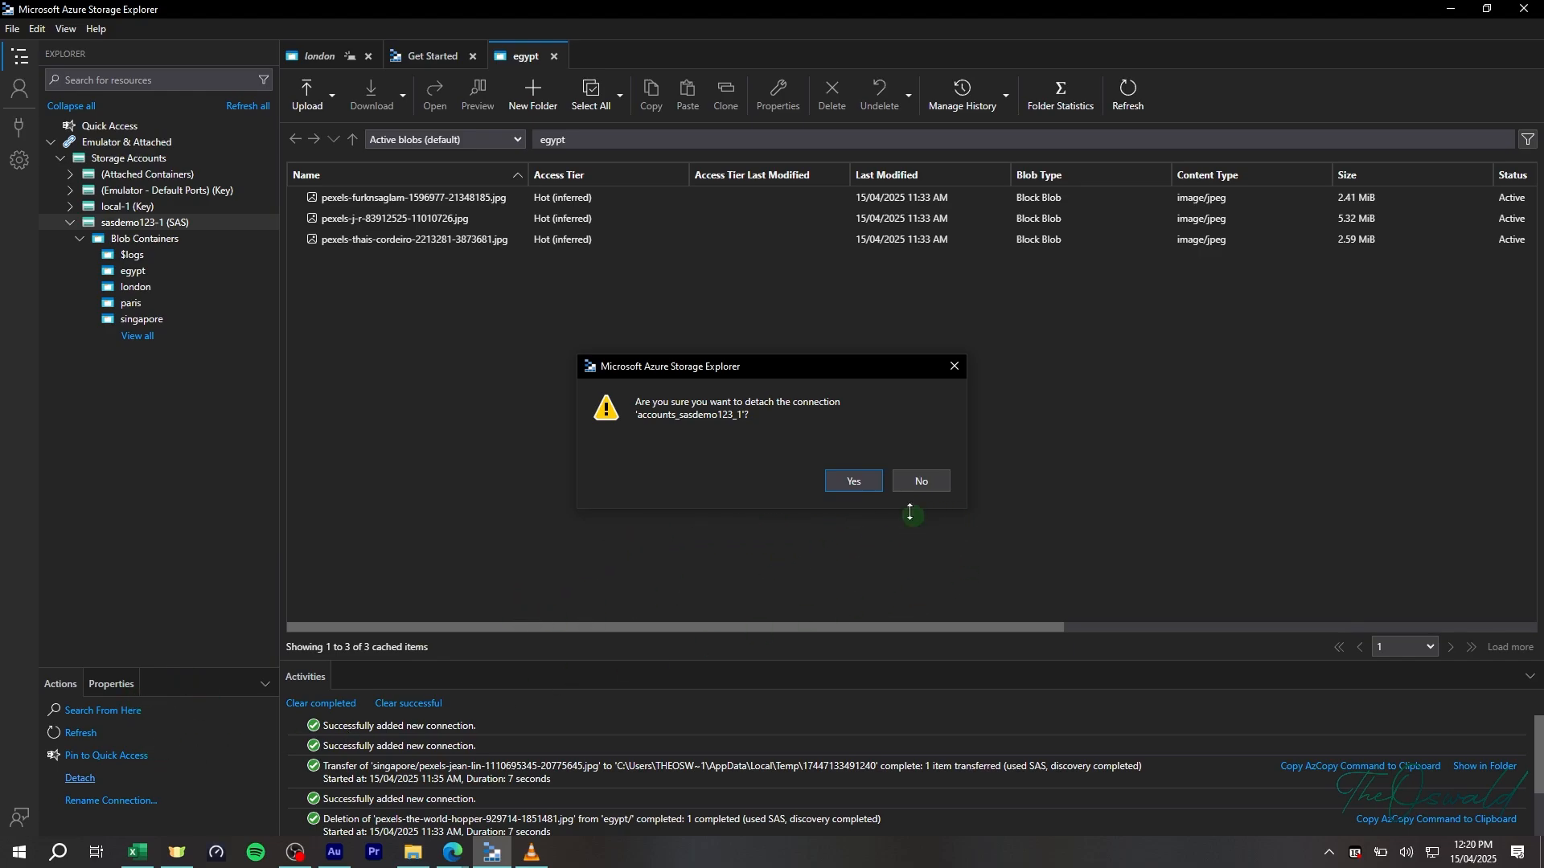
{"action": "left_click", "coordinate": [852, 482]}
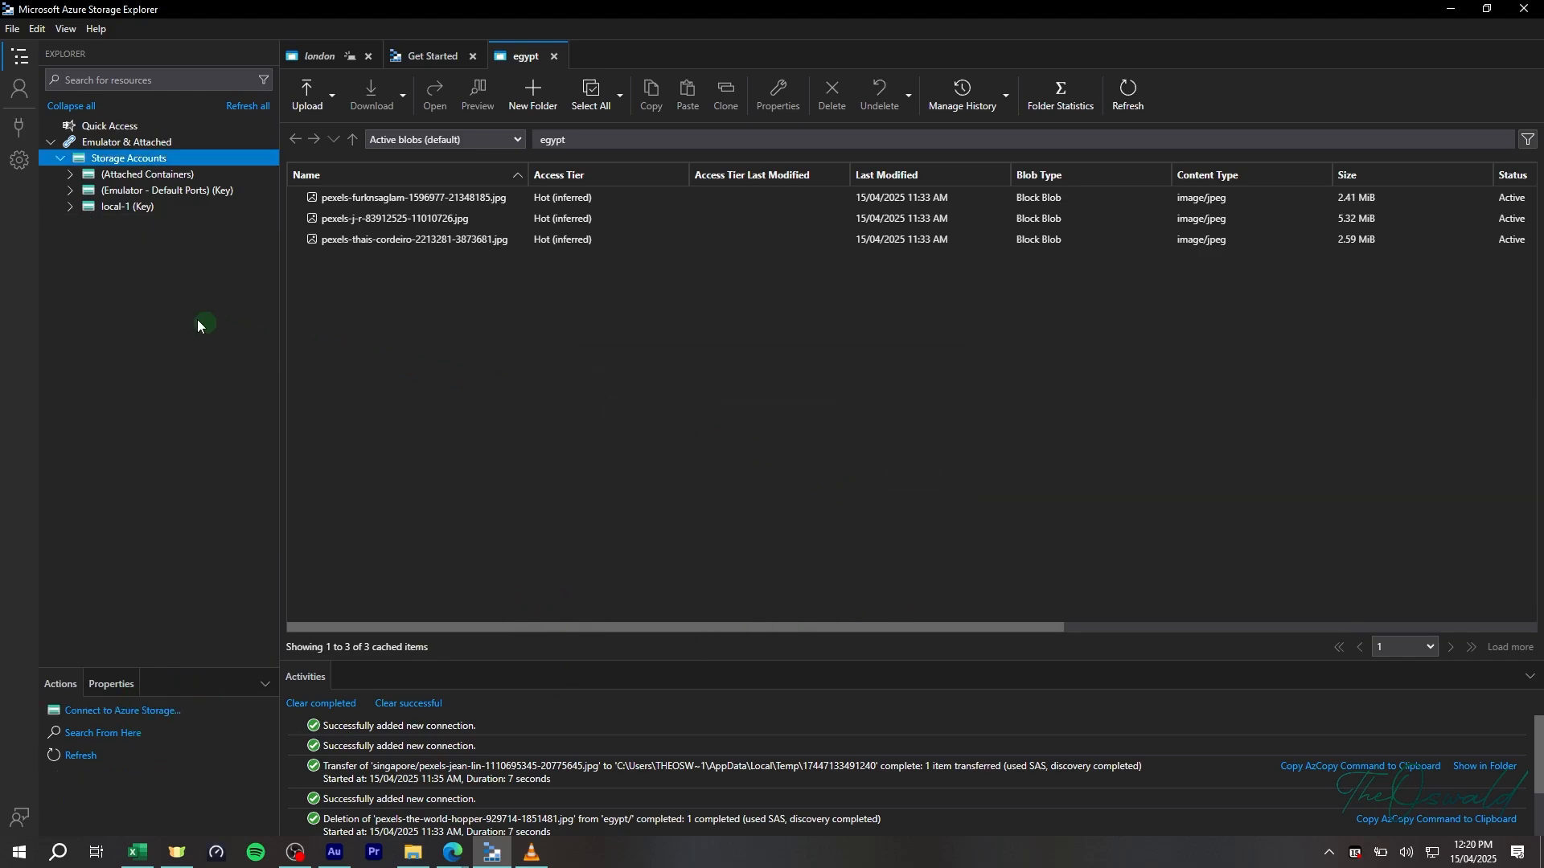
{"action": "left_click", "coordinate": [554, 55]}
{"action": "left_click", "coordinate": [368, 56]}
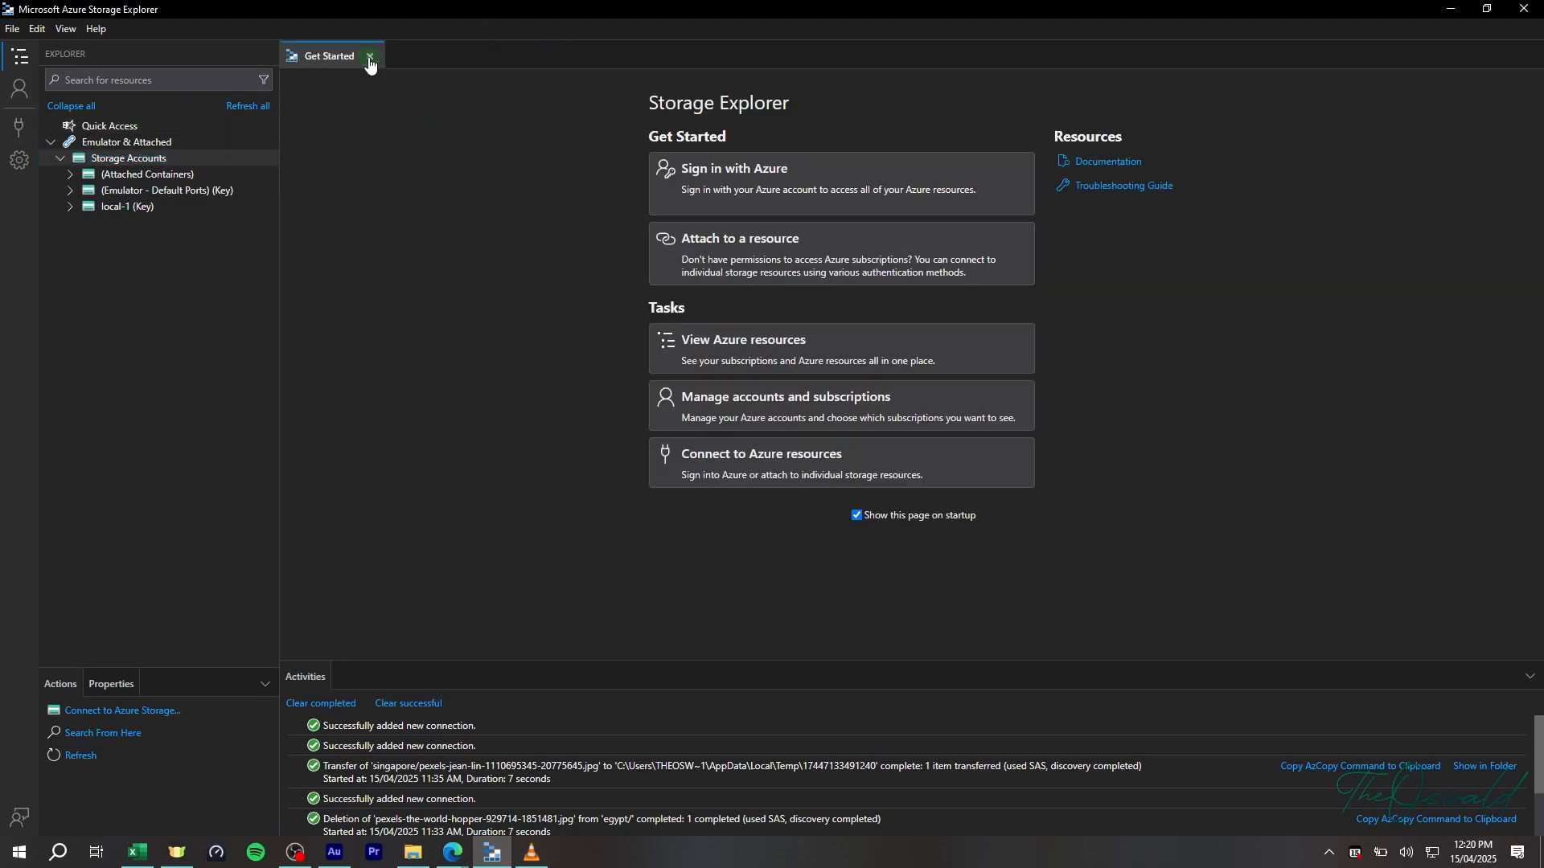
Reattach sasdemo123-1 as a storage account using the pasted read-and-list SAS URL.
{"action": "left_click", "coordinate": [794, 245]}
{"action": "left_click", "coordinate": [577, 350]}
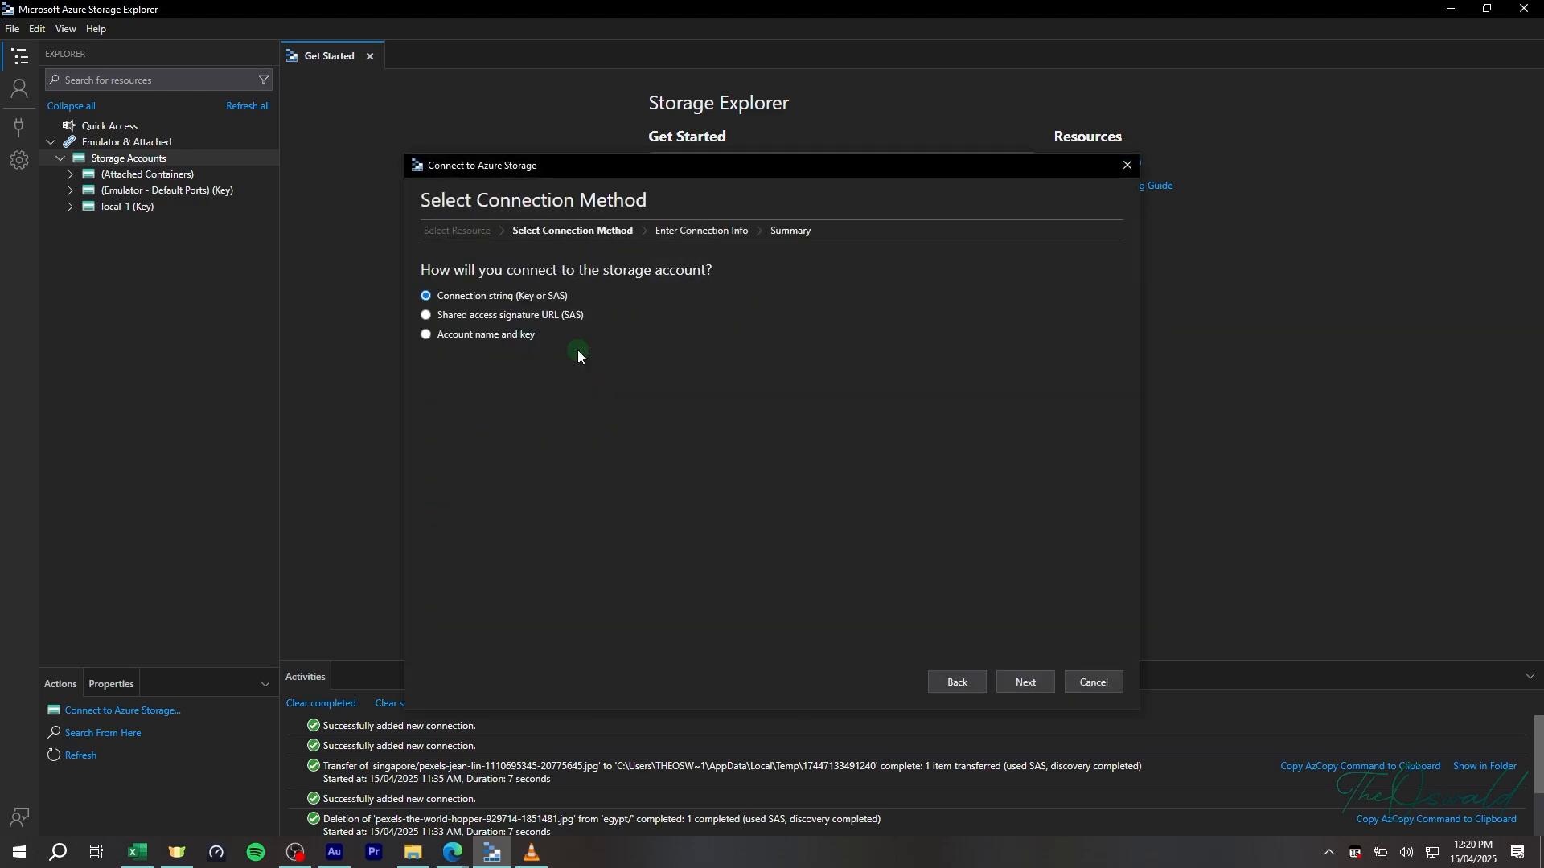
{"action": "left_click", "coordinate": [566, 319]}
{"action": "left_click", "coordinate": [1039, 683]}
{"action": "left_click", "coordinate": [615, 389]}
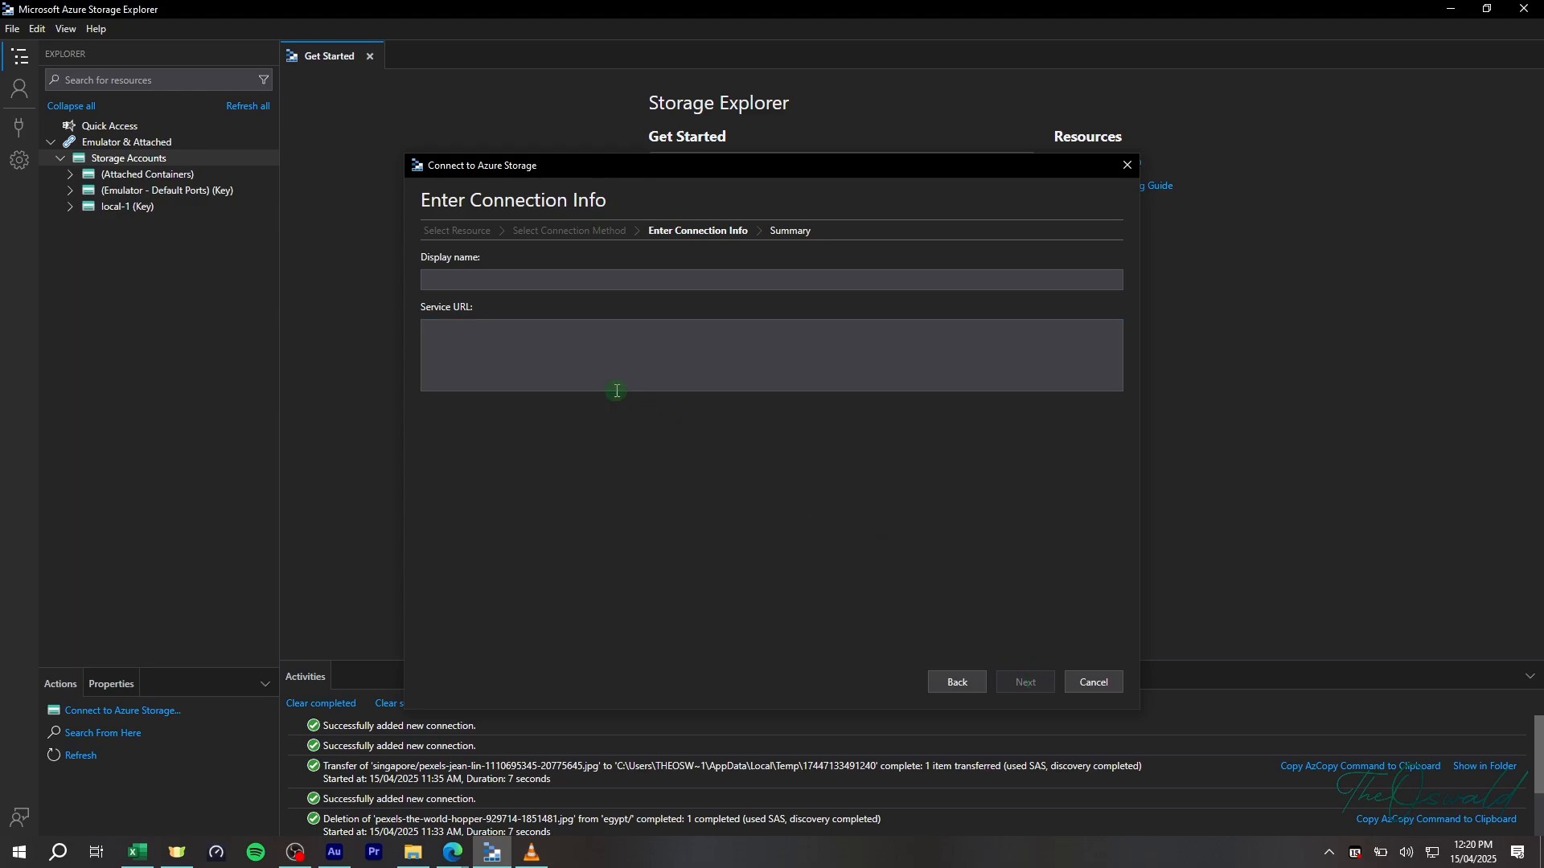
{"action": "key", "text": "ctrl+v"}
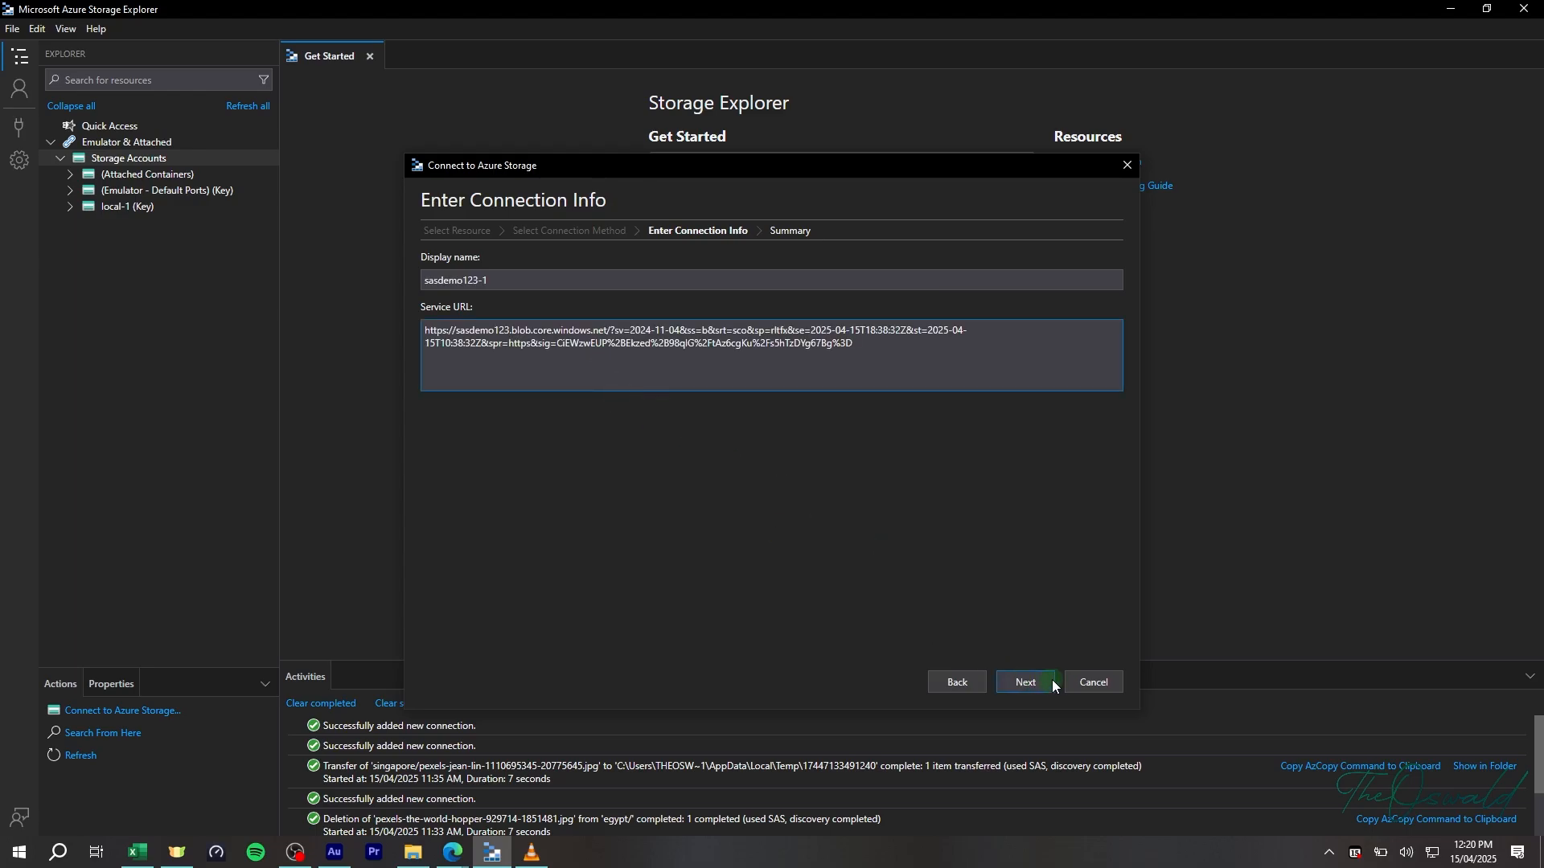
{"action": "left_click", "coordinate": [1051, 683]}
{"action": "left_click", "coordinate": [1036, 682]}
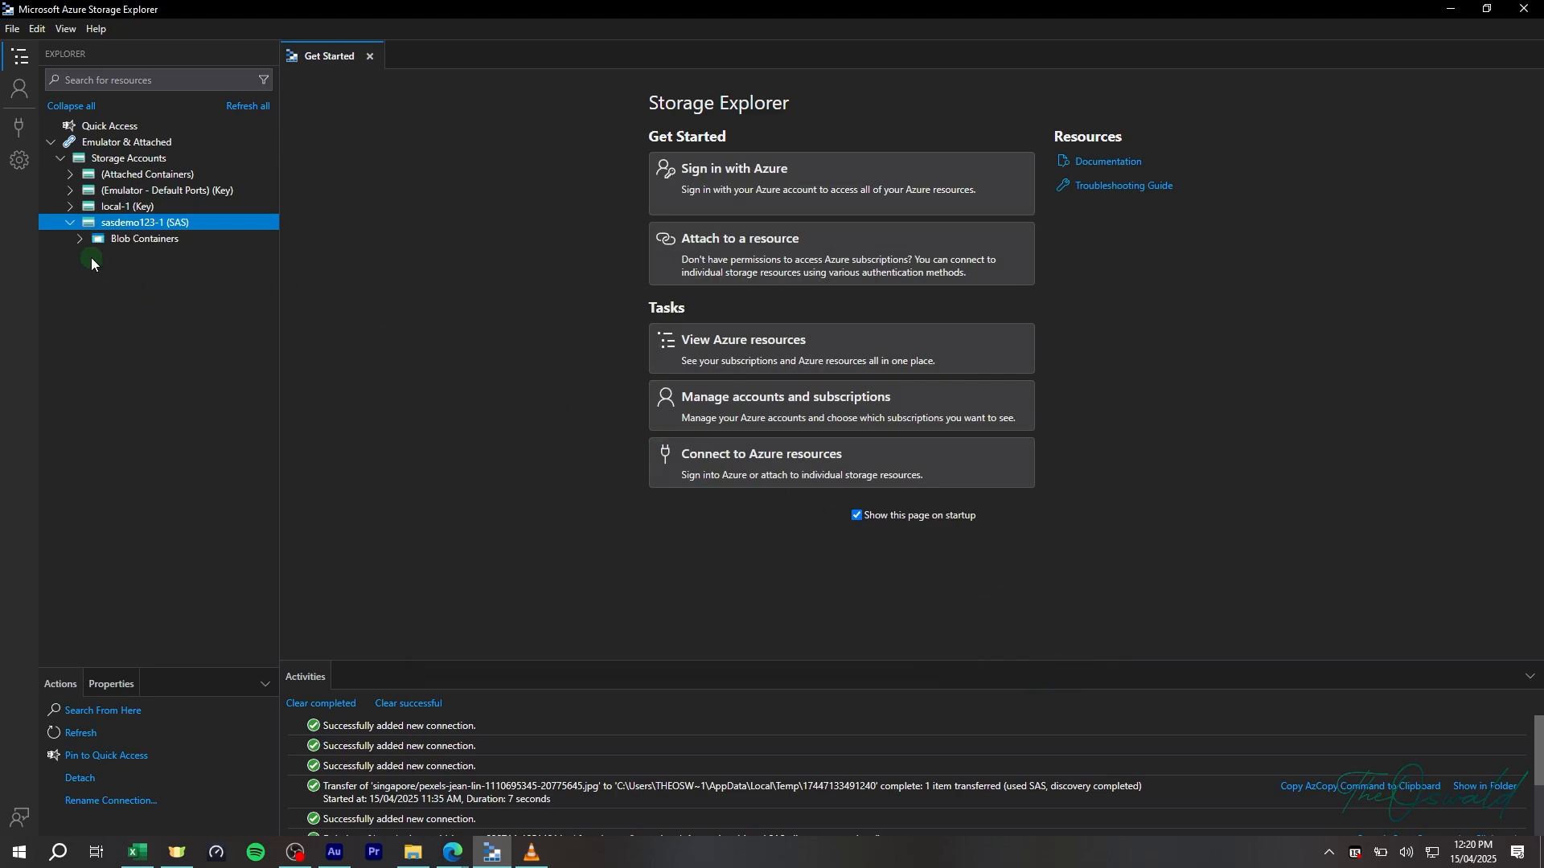
Open the paris container and view the photo pexels-suissounet-1530259.jpg.
{"action": "left_click", "coordinate": [79, 239]}
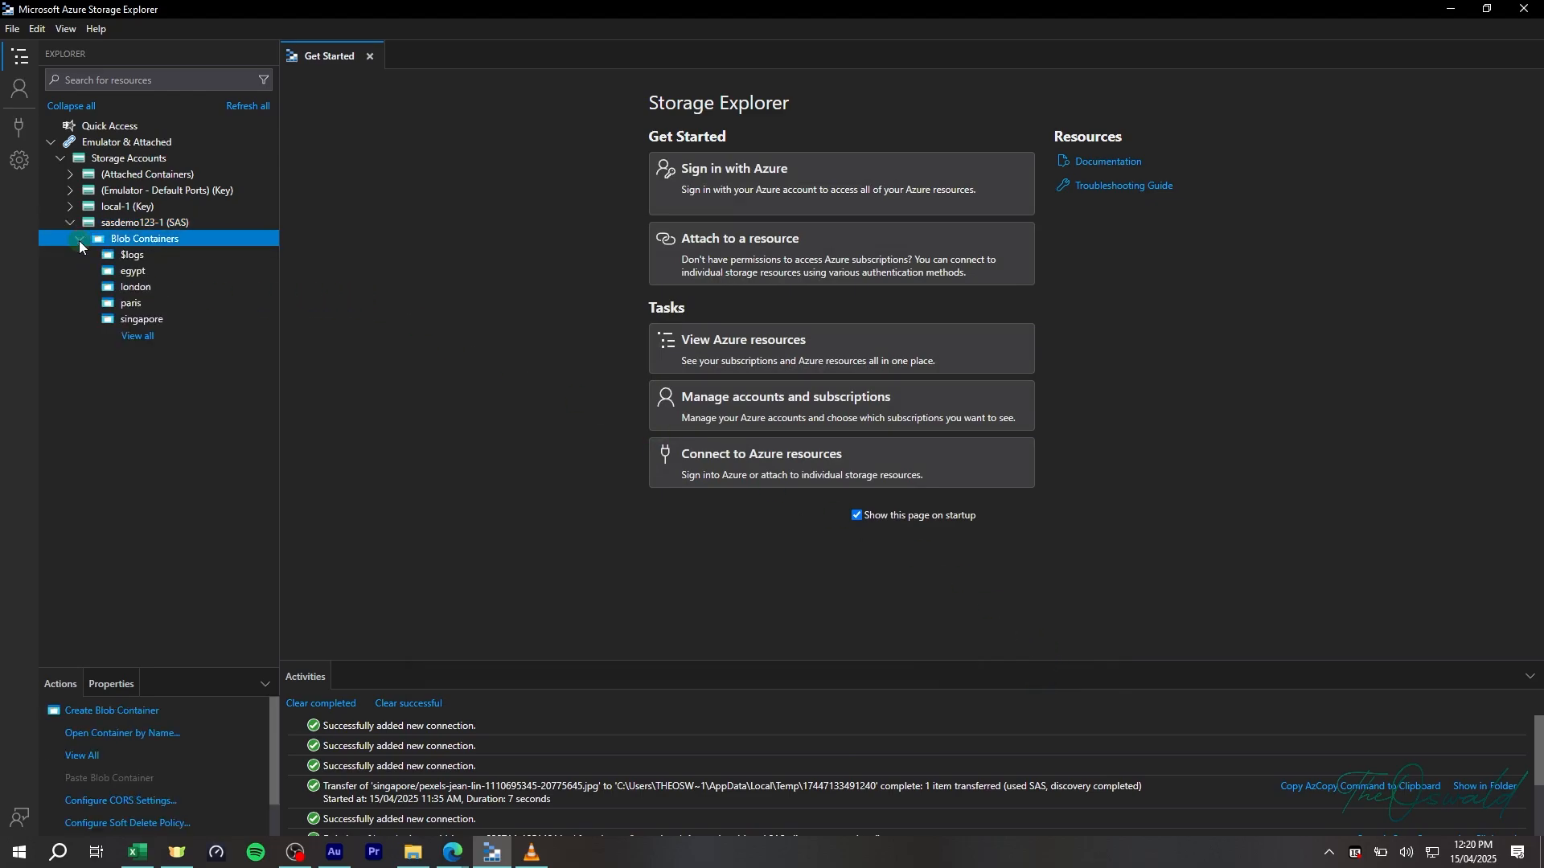
{"action": "left_click", "coordinate": [135, 304]}
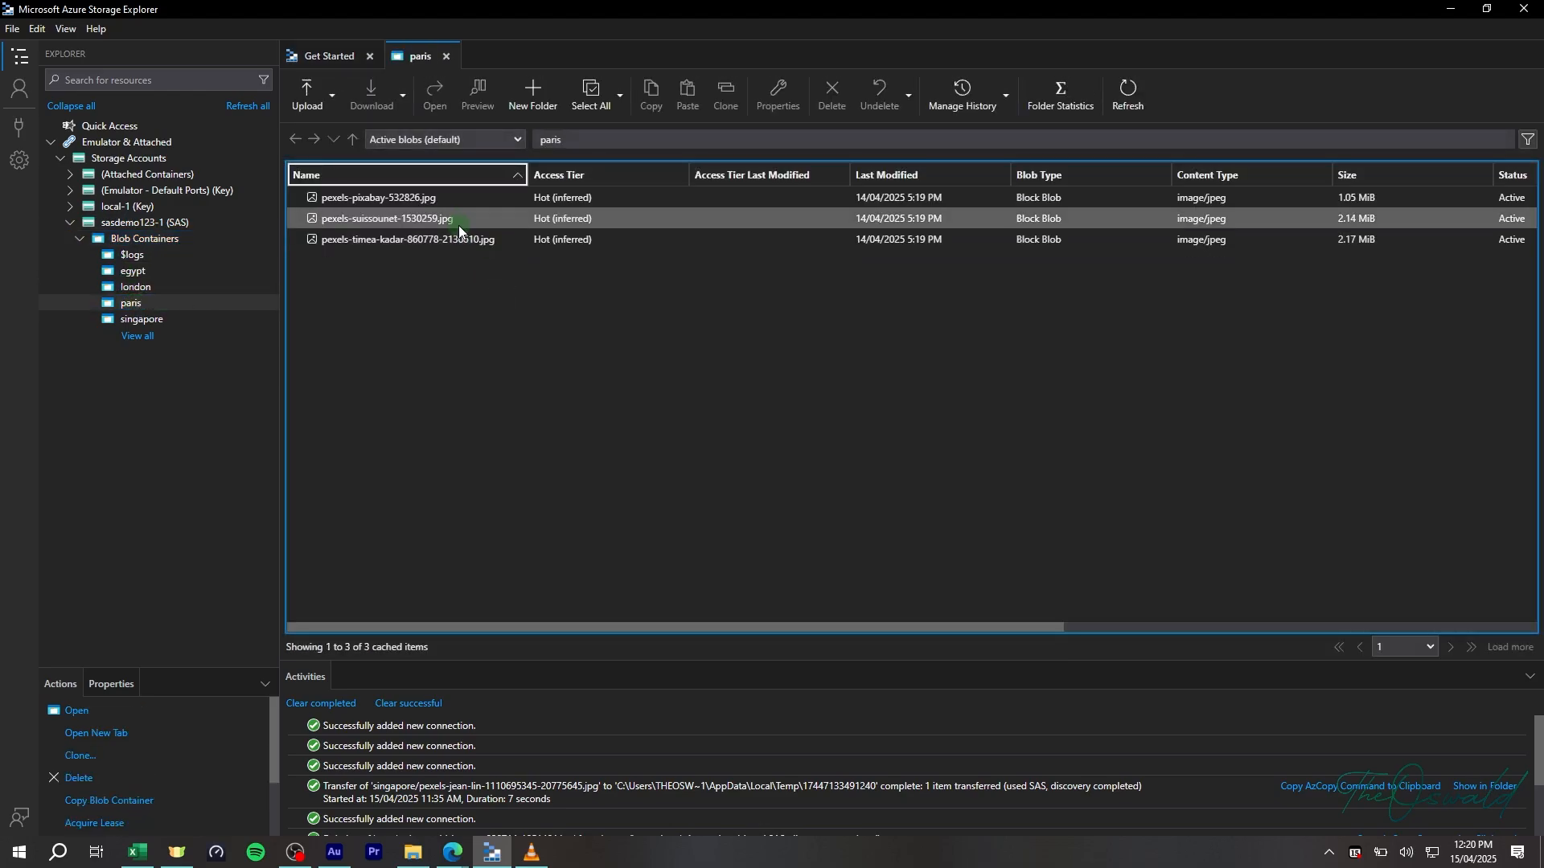
{"action": "double_click", "coordinate": [458, 227]}
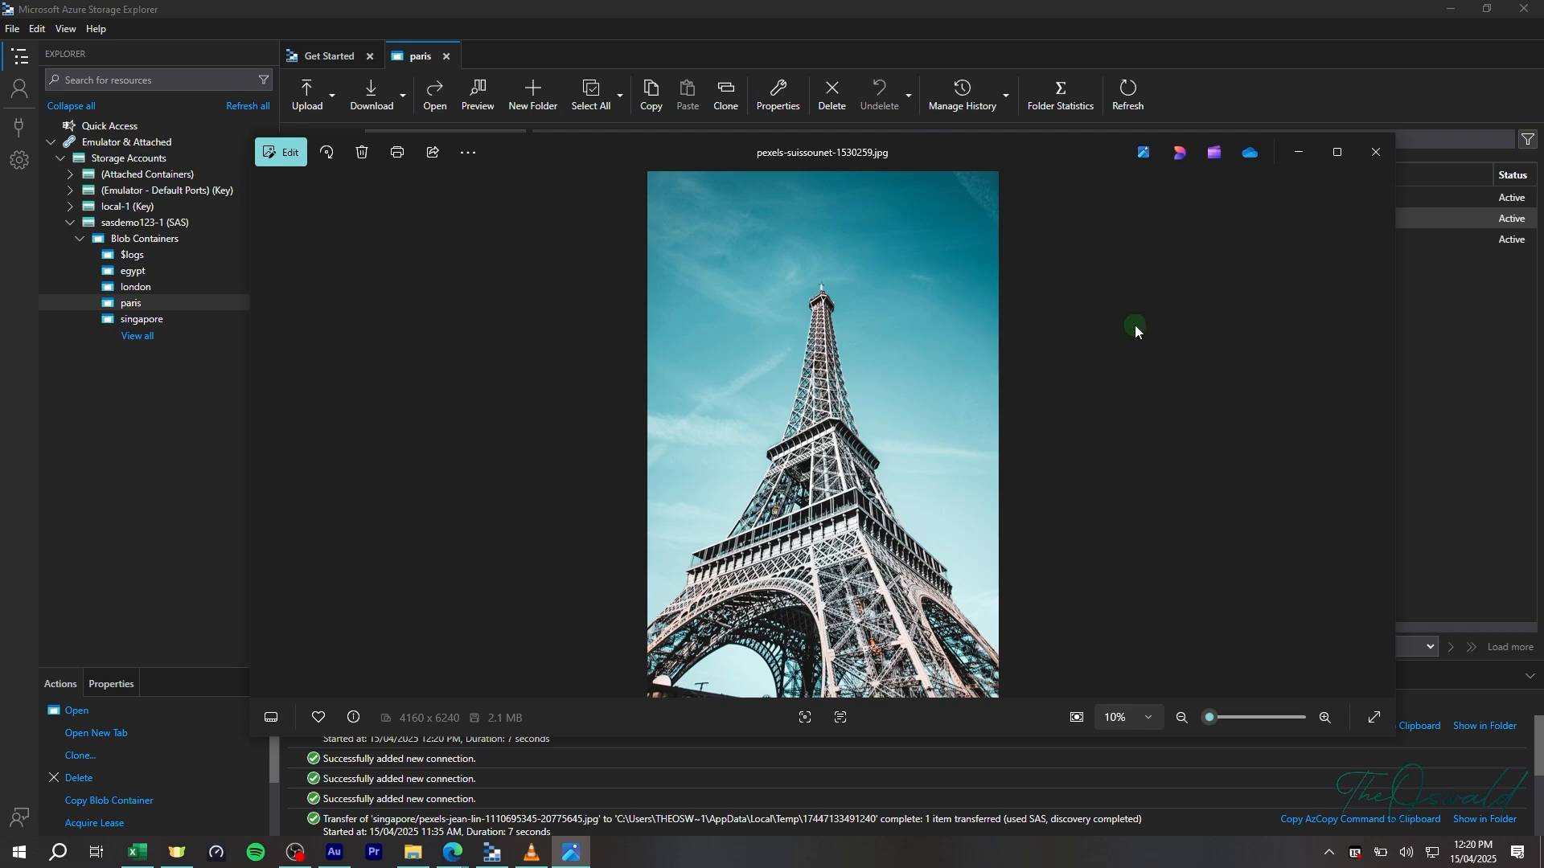
{"action": "left_click", "coordinate": [1377, 154]}
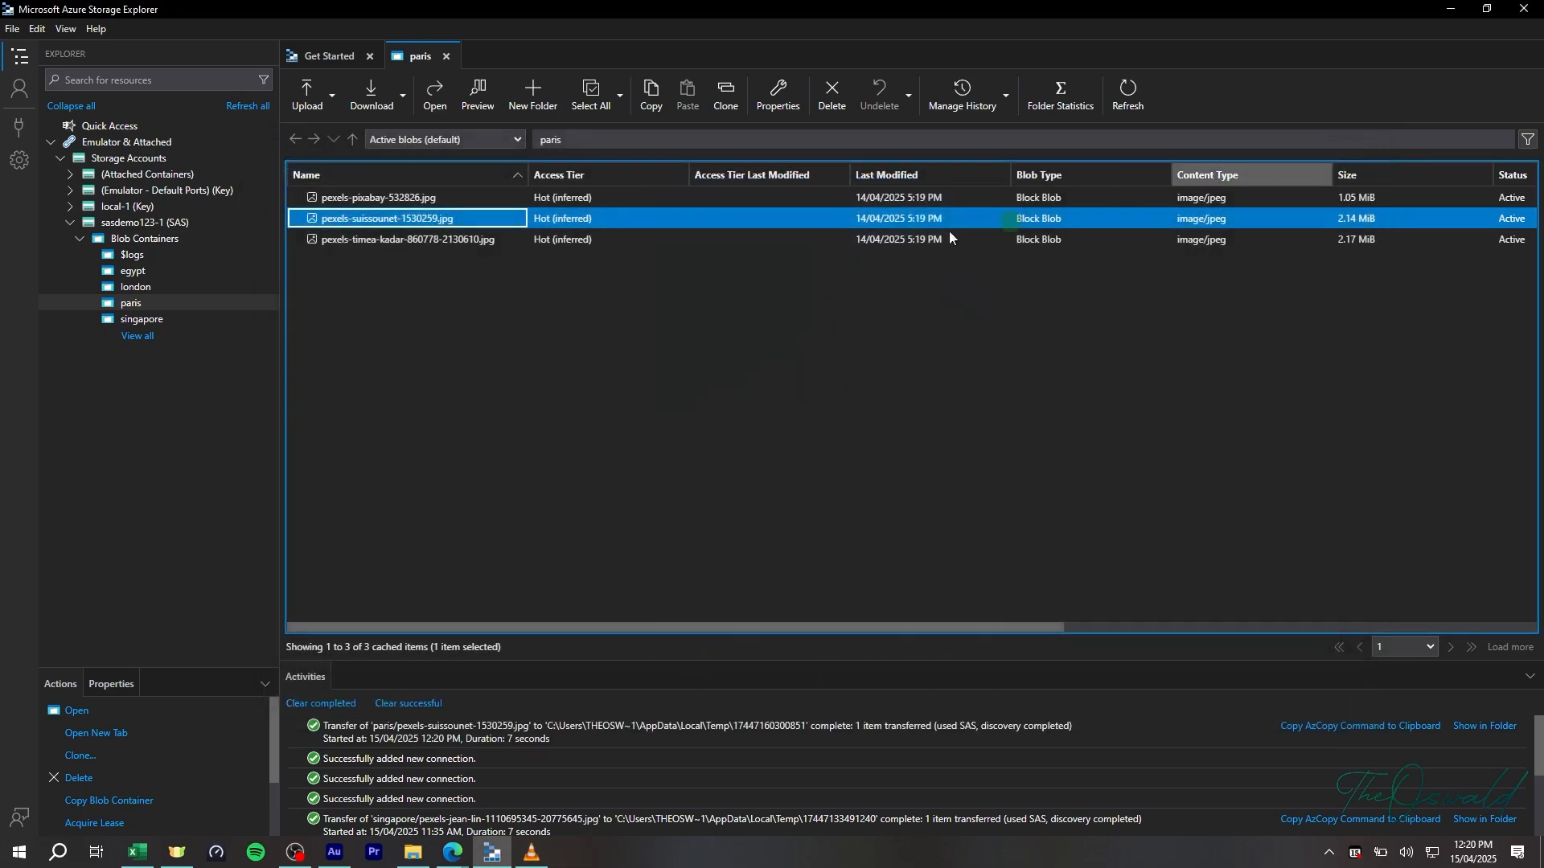
Select pexels-suissounet-1530259.jpg in paris and request its deletion.
{"action": "left_click", "coordinate": [560, 243]}
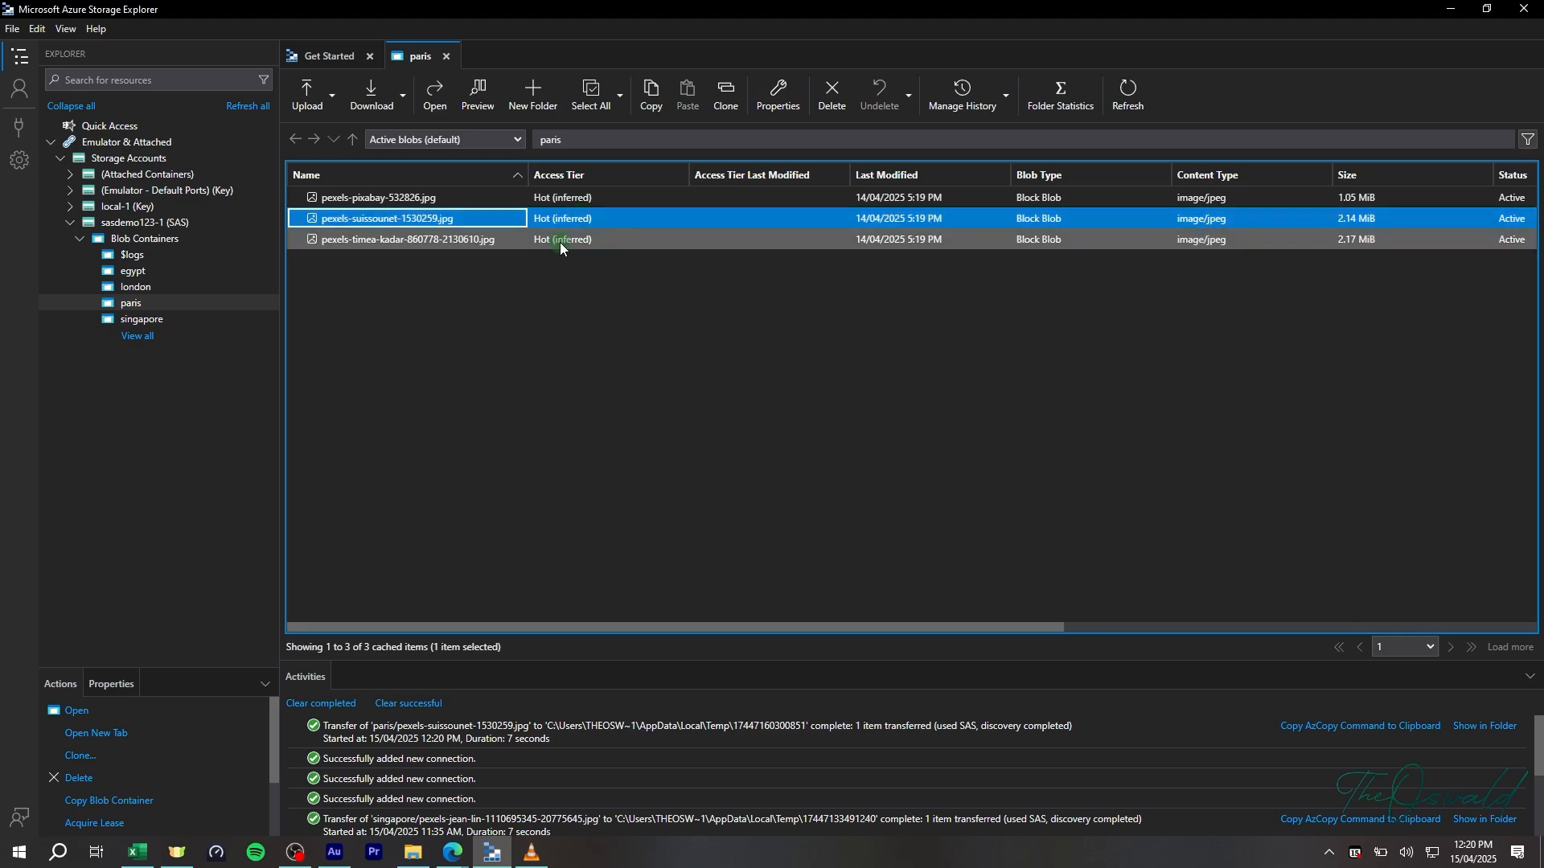
{"action": "left_click", "coordinate": [559, 224]}
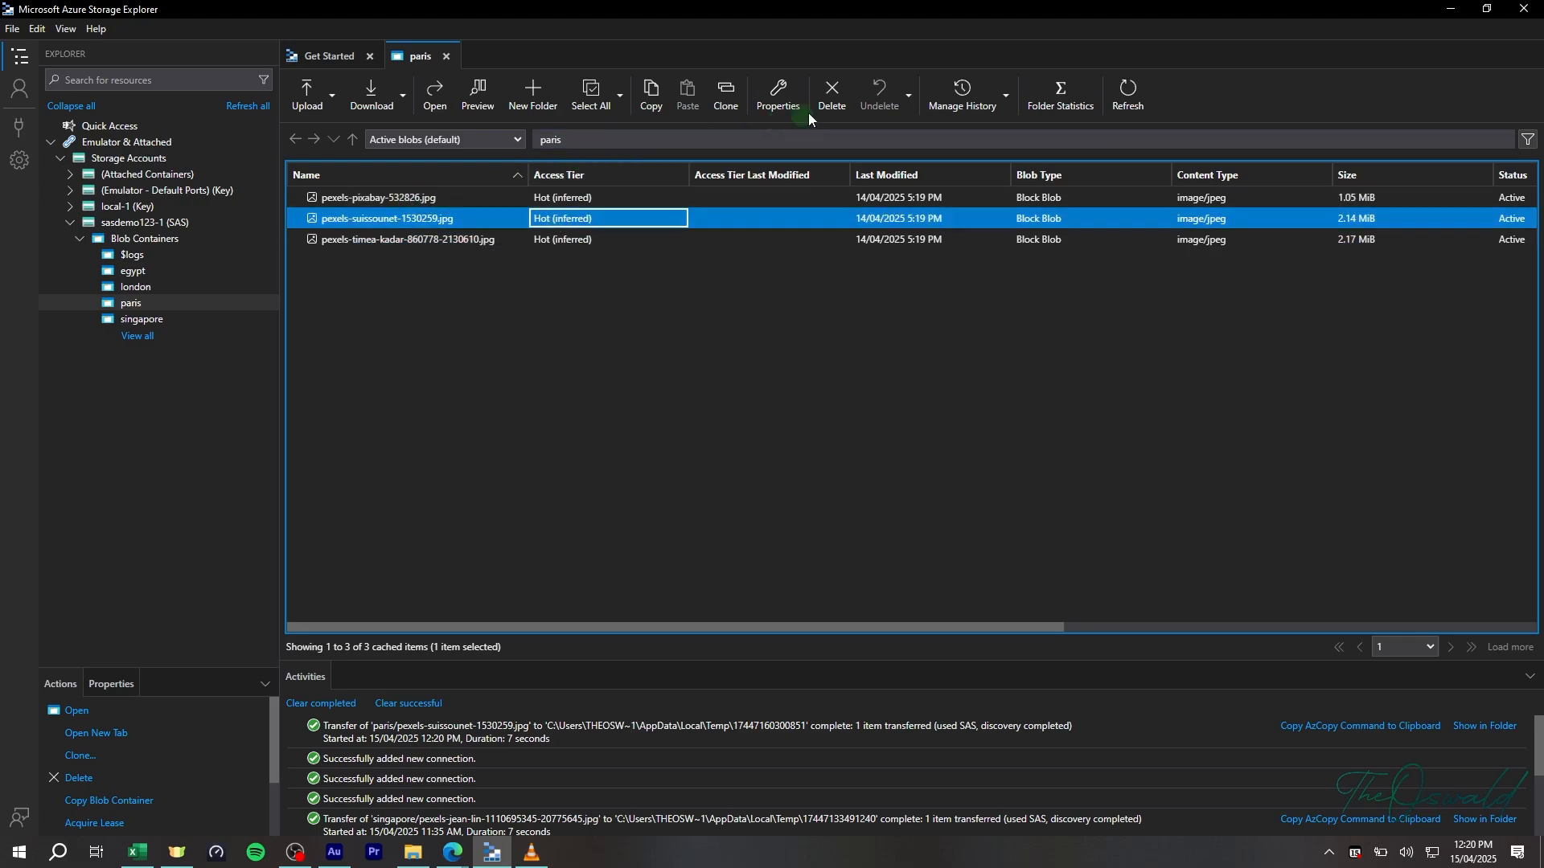
{"action": "left_click", "coordinate": [830, 103]}
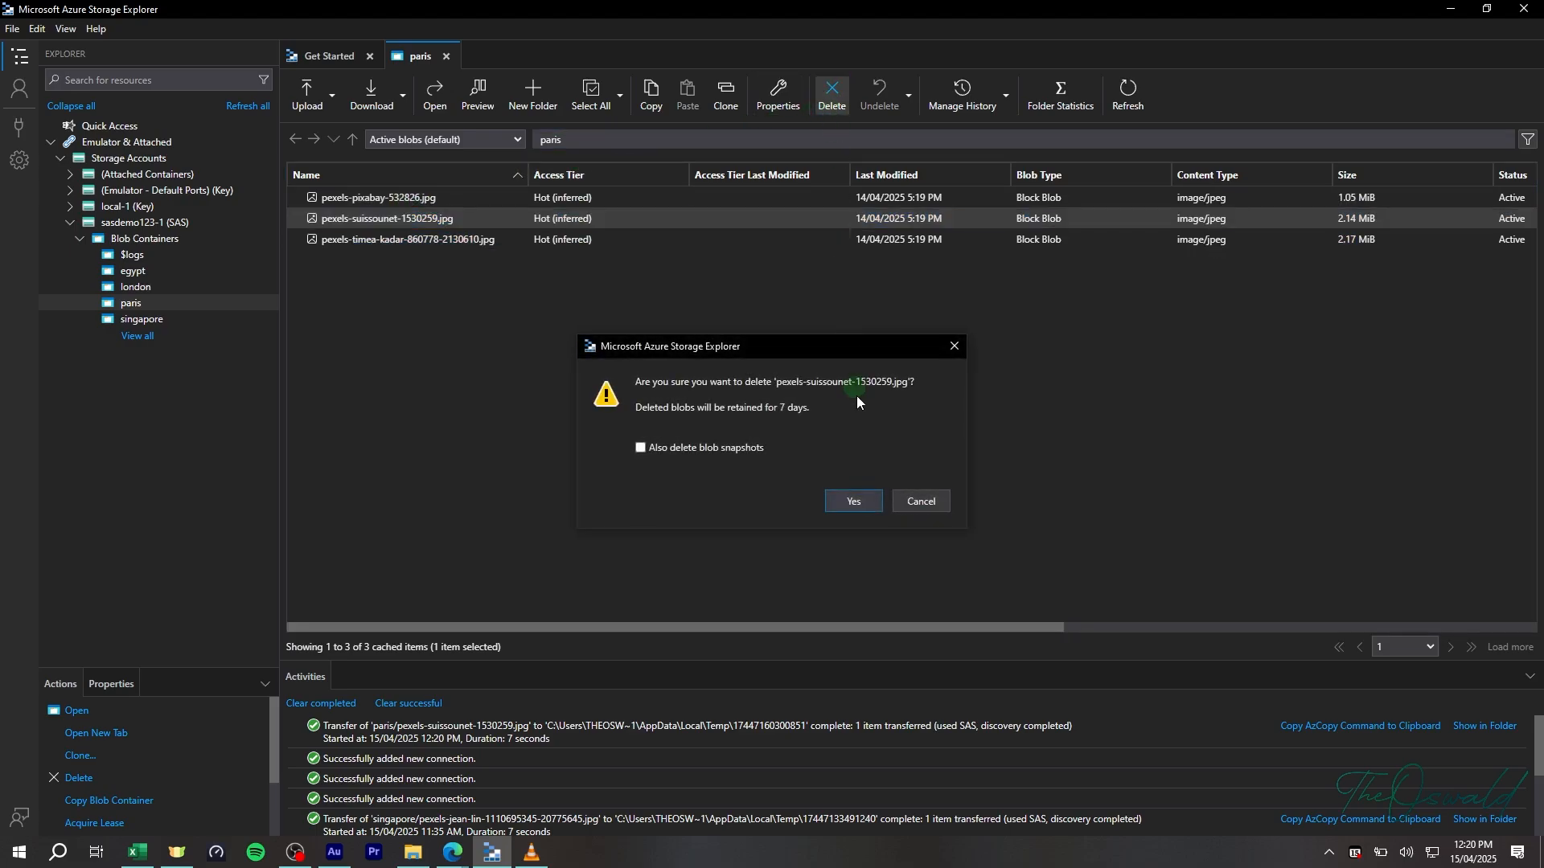
Confirm the deletion, which fails for insufficient credentials, and bring up paris's Upload options.
{"action": "left_click", "coordinate": [867, 500]}
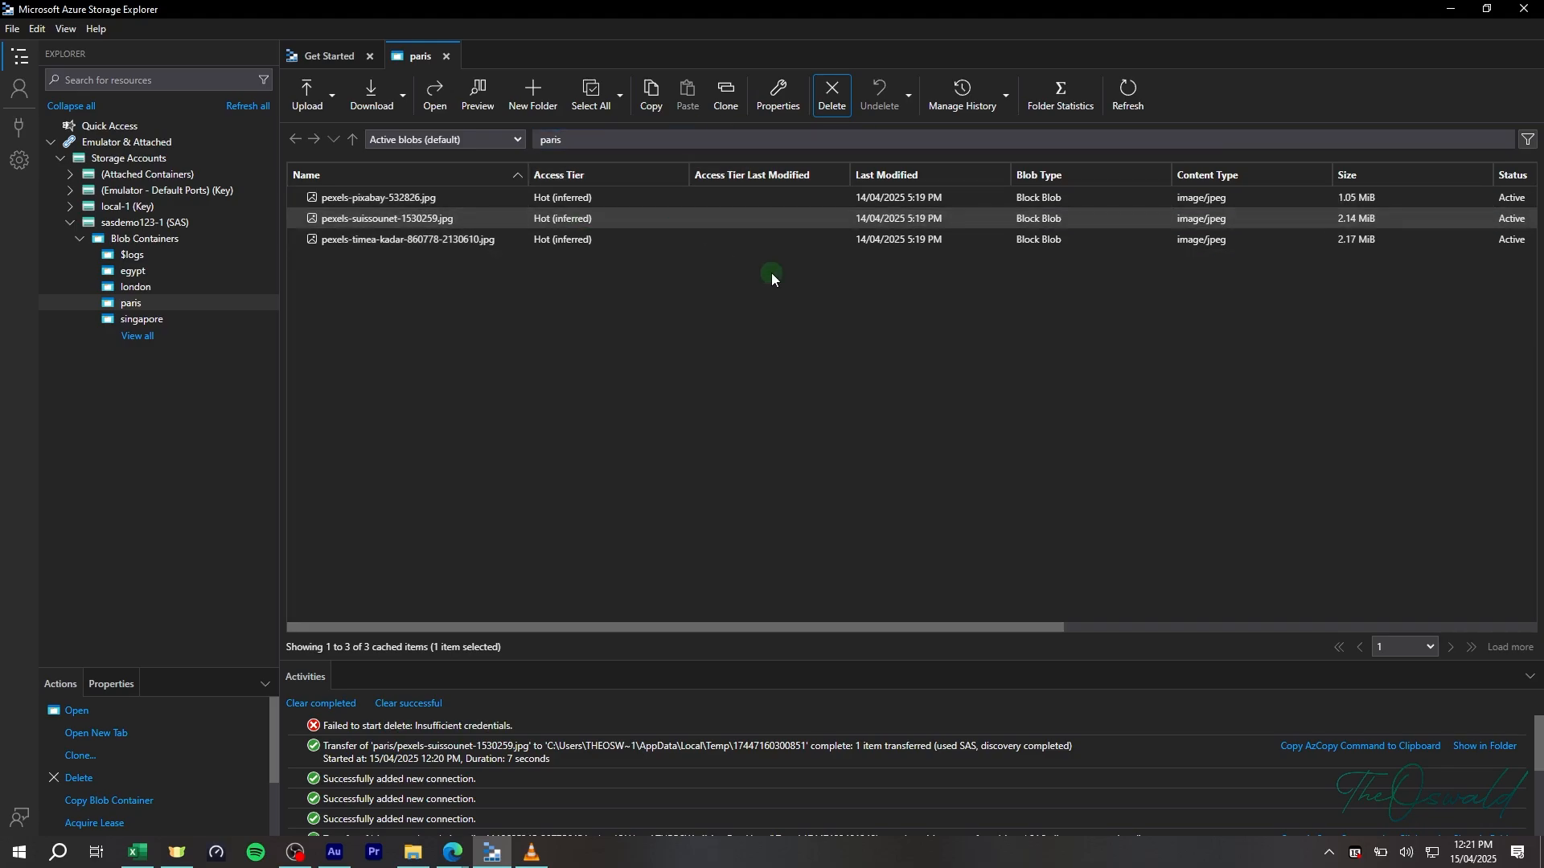
{"action": "left_click", "coordinate": [309, 95]}
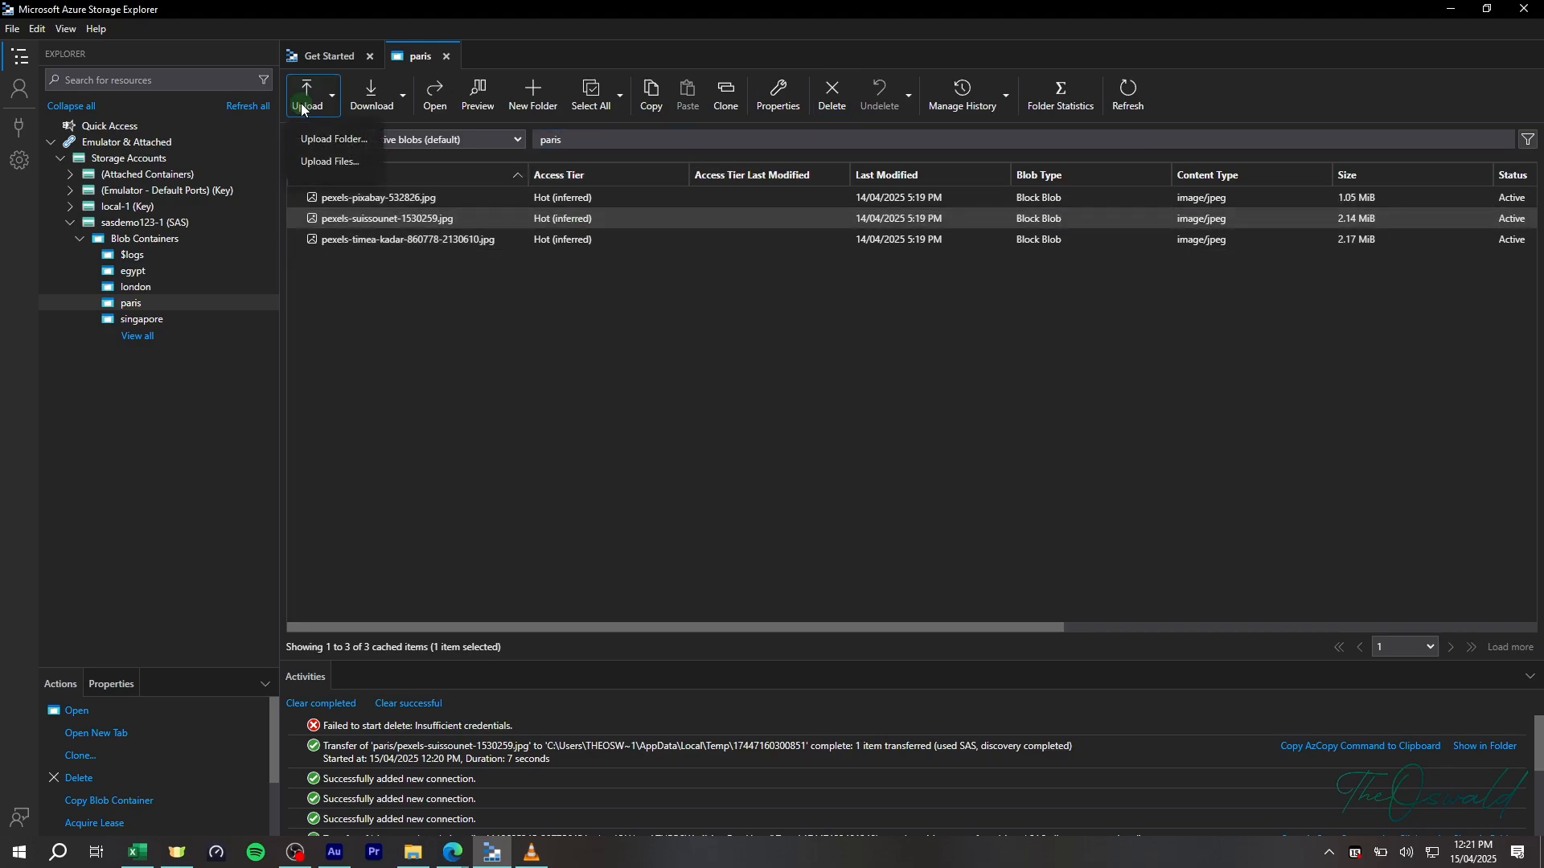
Try uploading Versioning.txt from Desktop\Demo into paris; it fails for insufficient credentials.
{"action": "left_click", "coordinate": [332, 161]}
{"action": "left_click", "coordinate": [785, 321]}
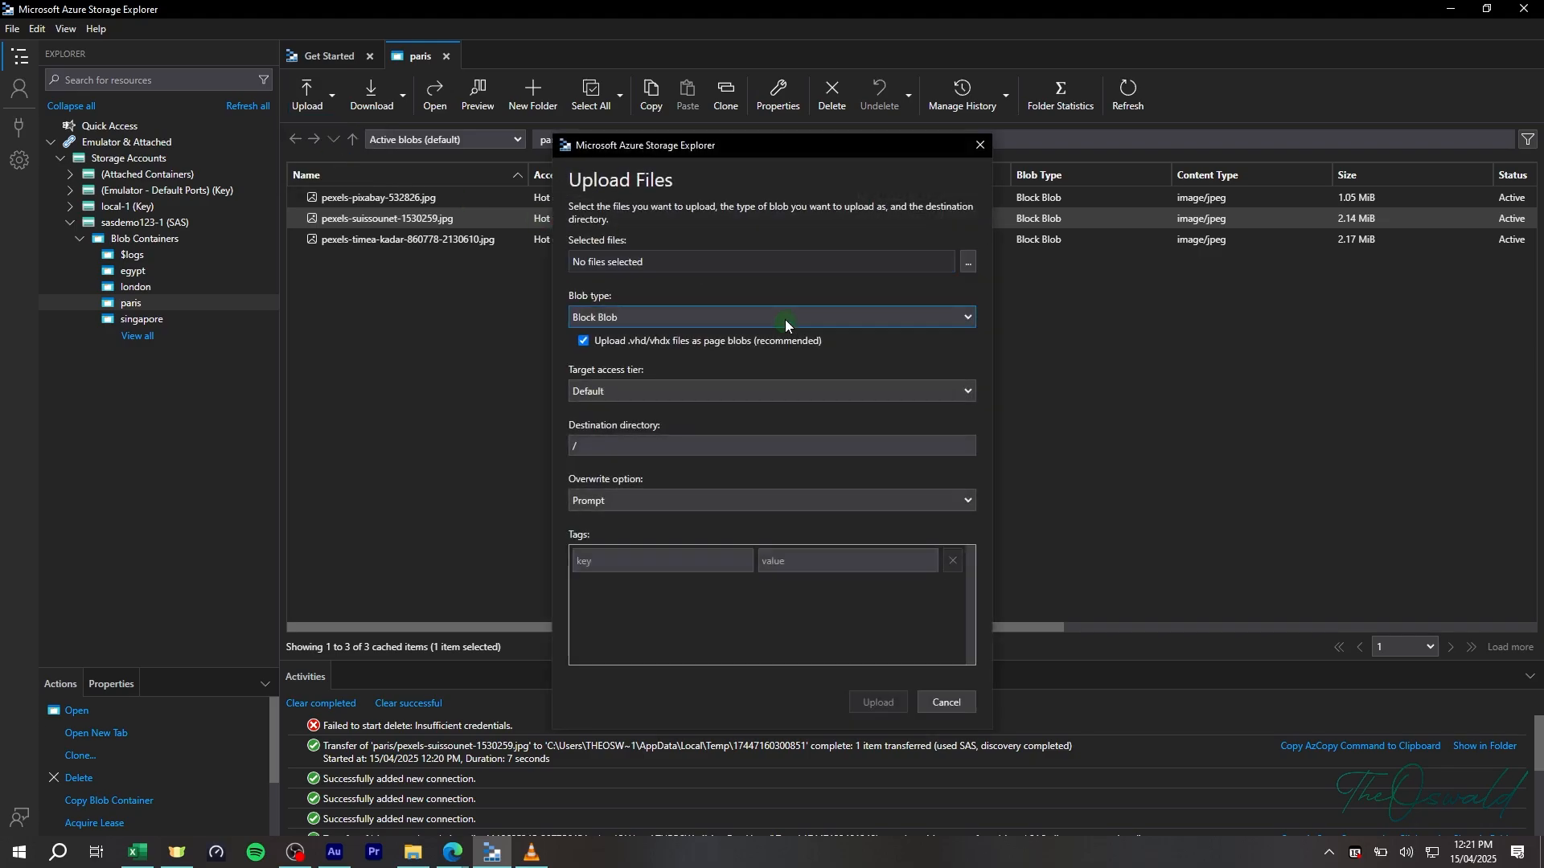
{"action": "left_click", "coordinate": [971, 263]}
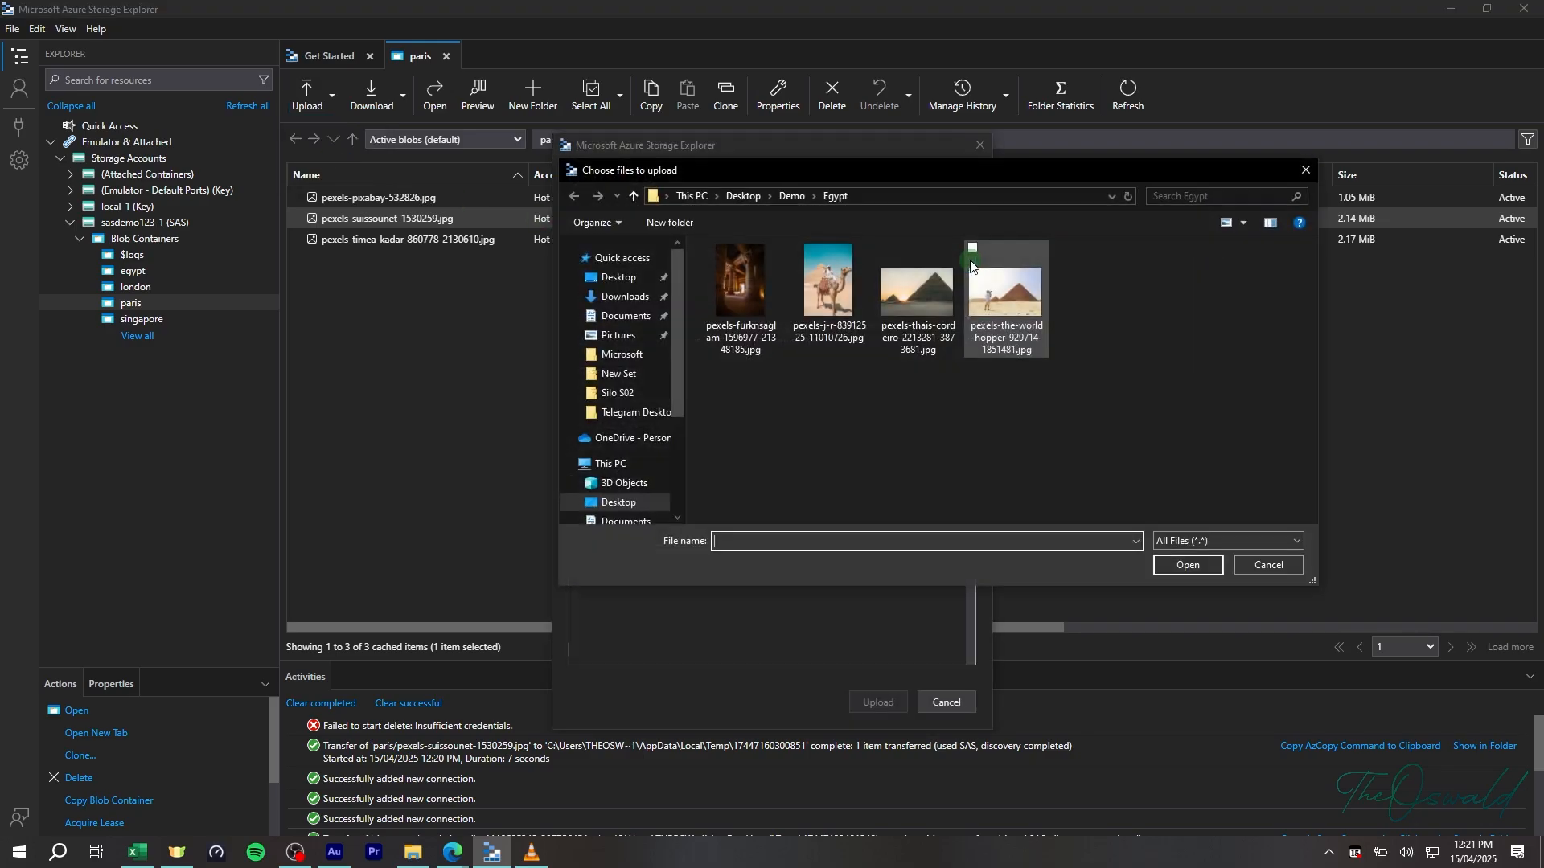
{"action": "left_click", "coordinate": [778, 196]}
{"action": "left_click", "coordinate": [1154, 299]}
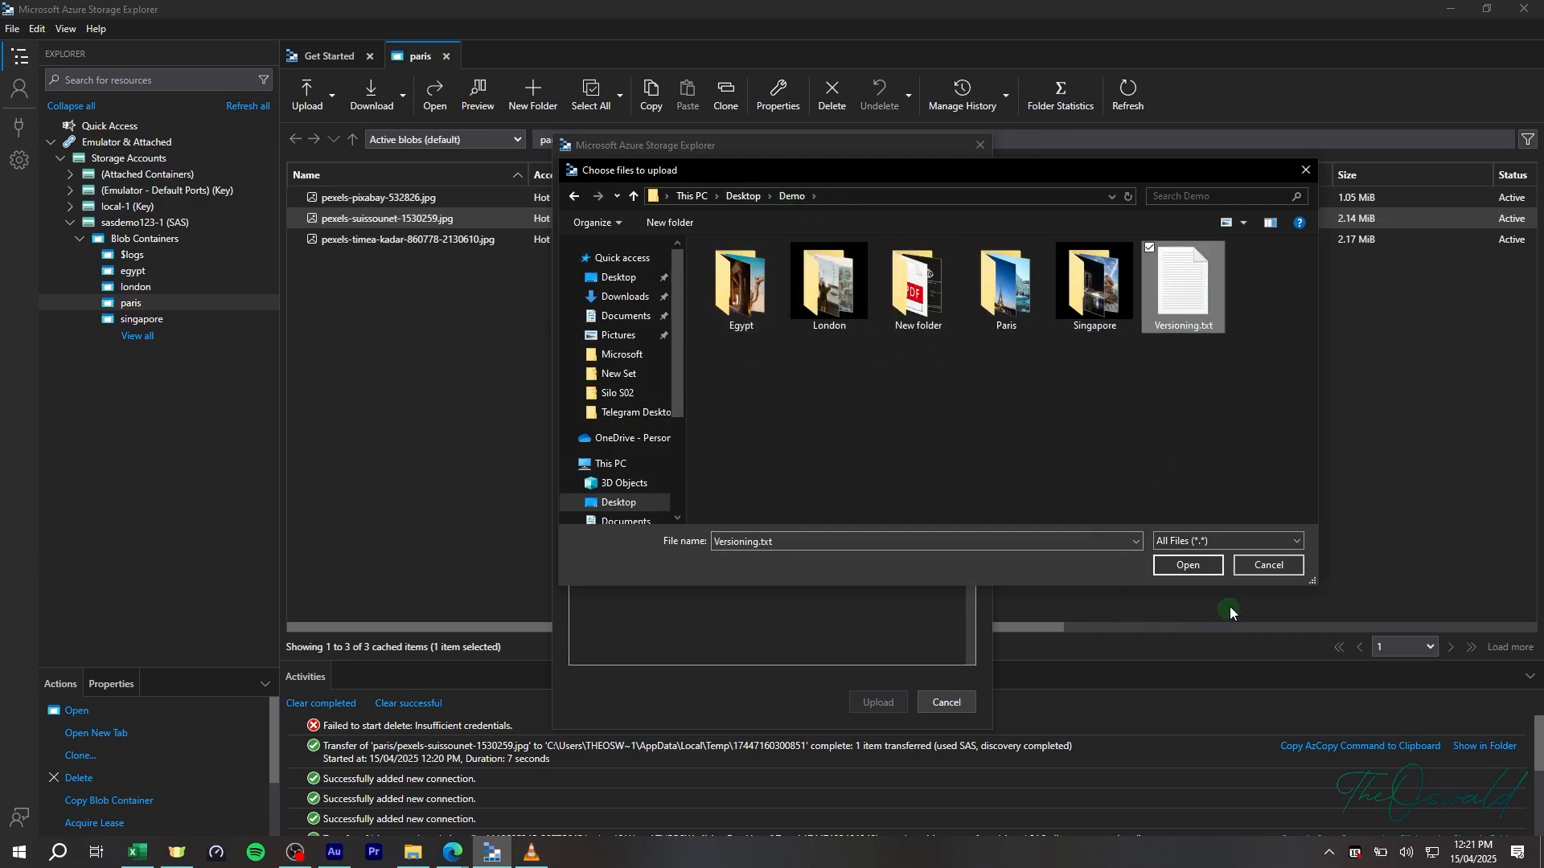
{"action": "left_click", "coordinate": [1208, 568]}
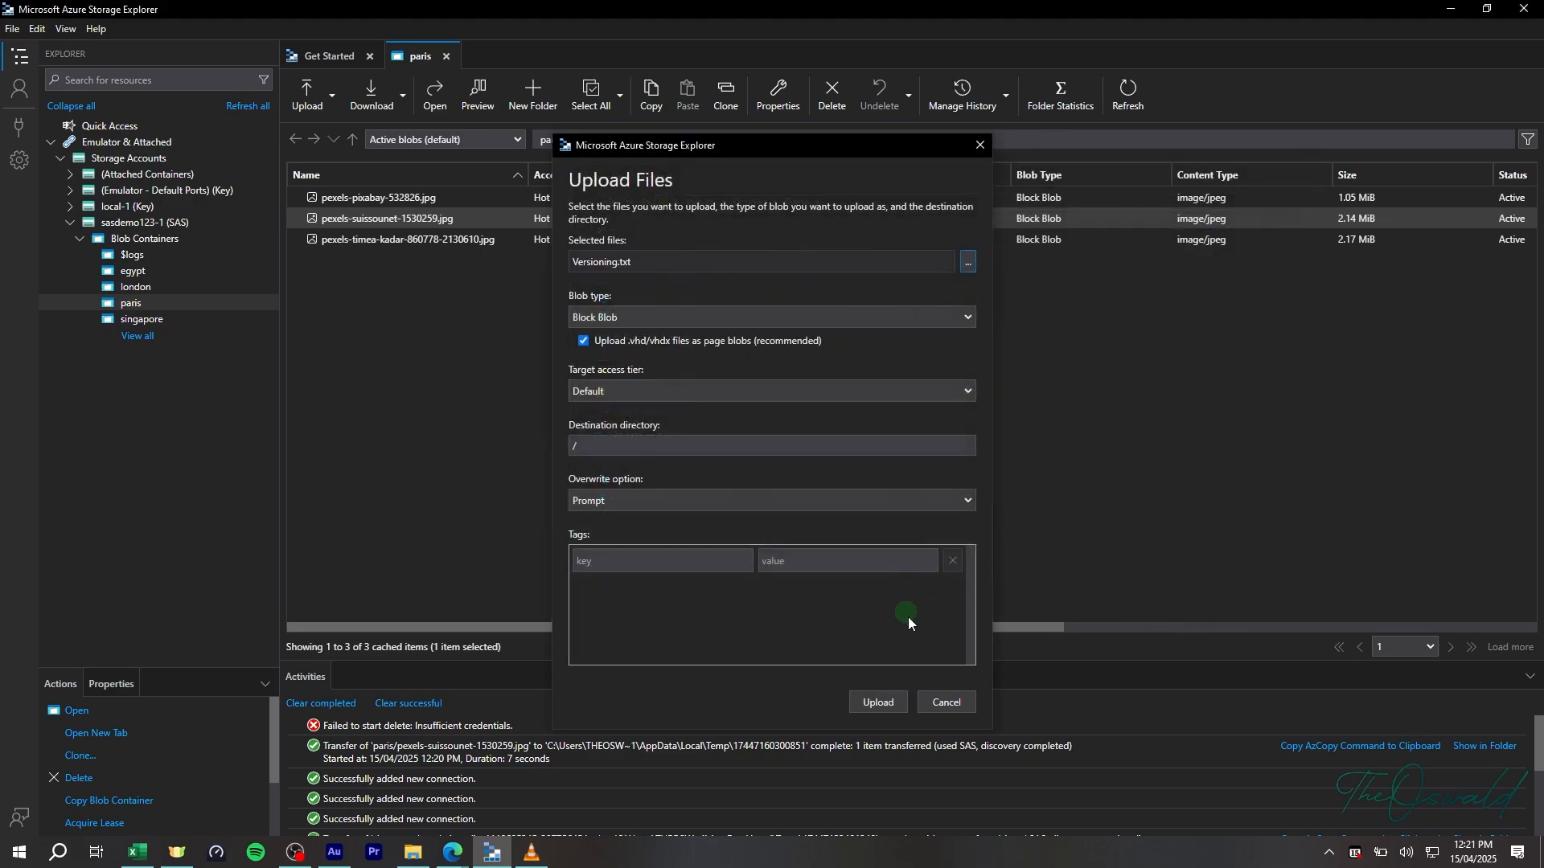
{"action": "left_click", "coordinate": [889, 705]}
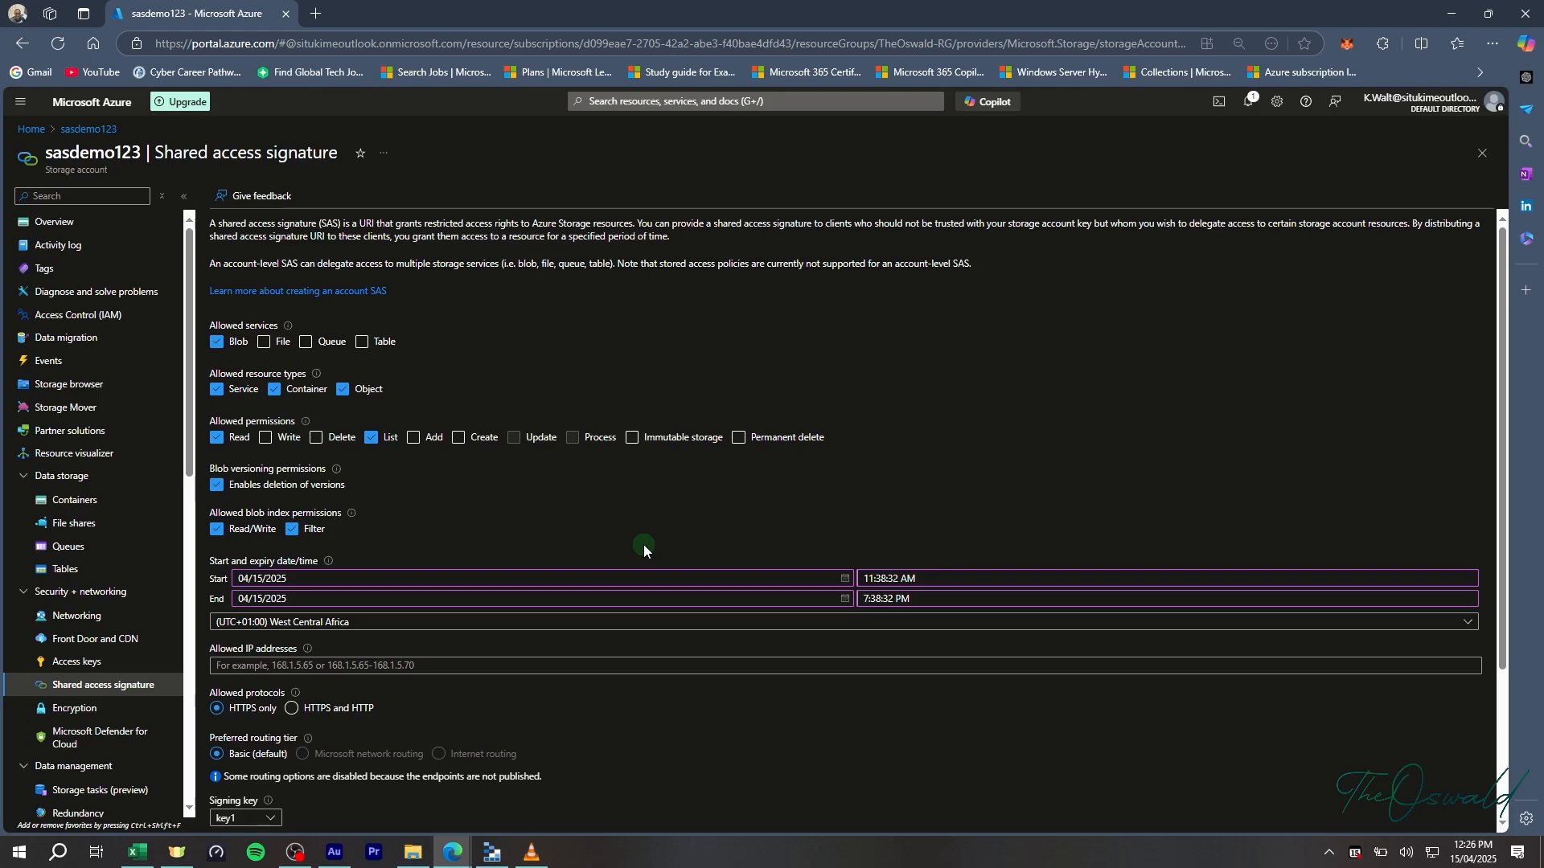
Add Create permission to the sasdemo123 account SAS, regenerate it, and copy the Blob service SAS URL.
{"action": "left_click", "coordinate": [458, 438]}
{"action": "scroll", "coordinate": [472, 500], "scroll_direction": "down", "scroll_amount": 1}
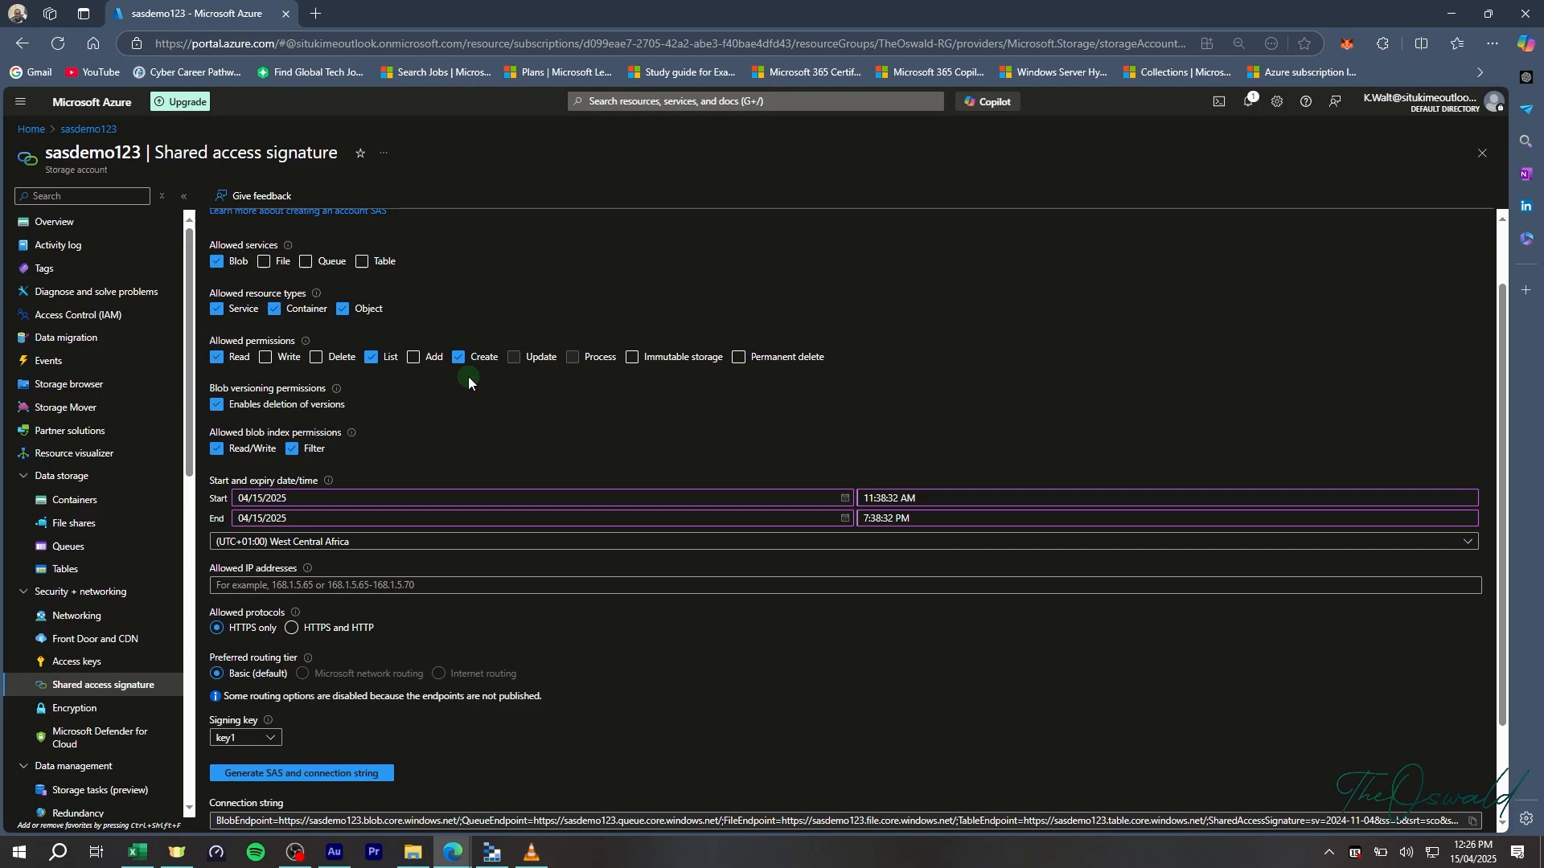
{"action": "scroll", "coordinate": [469, 382], "scroll_direction": "down", "scroll_amount": 2}
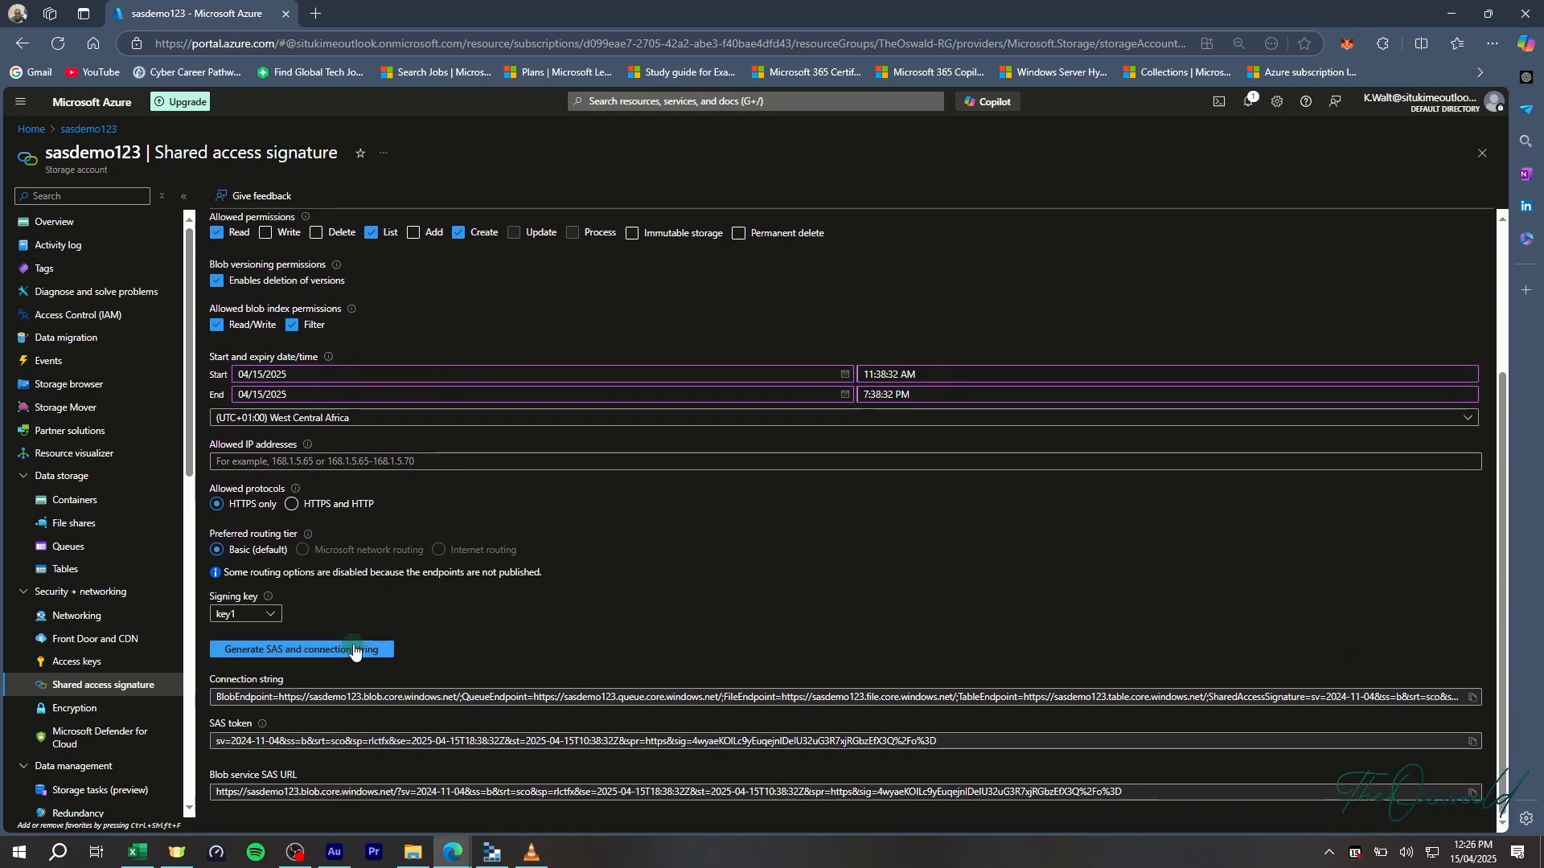
{"action": "left_click", "coordinate": [355, 650]}
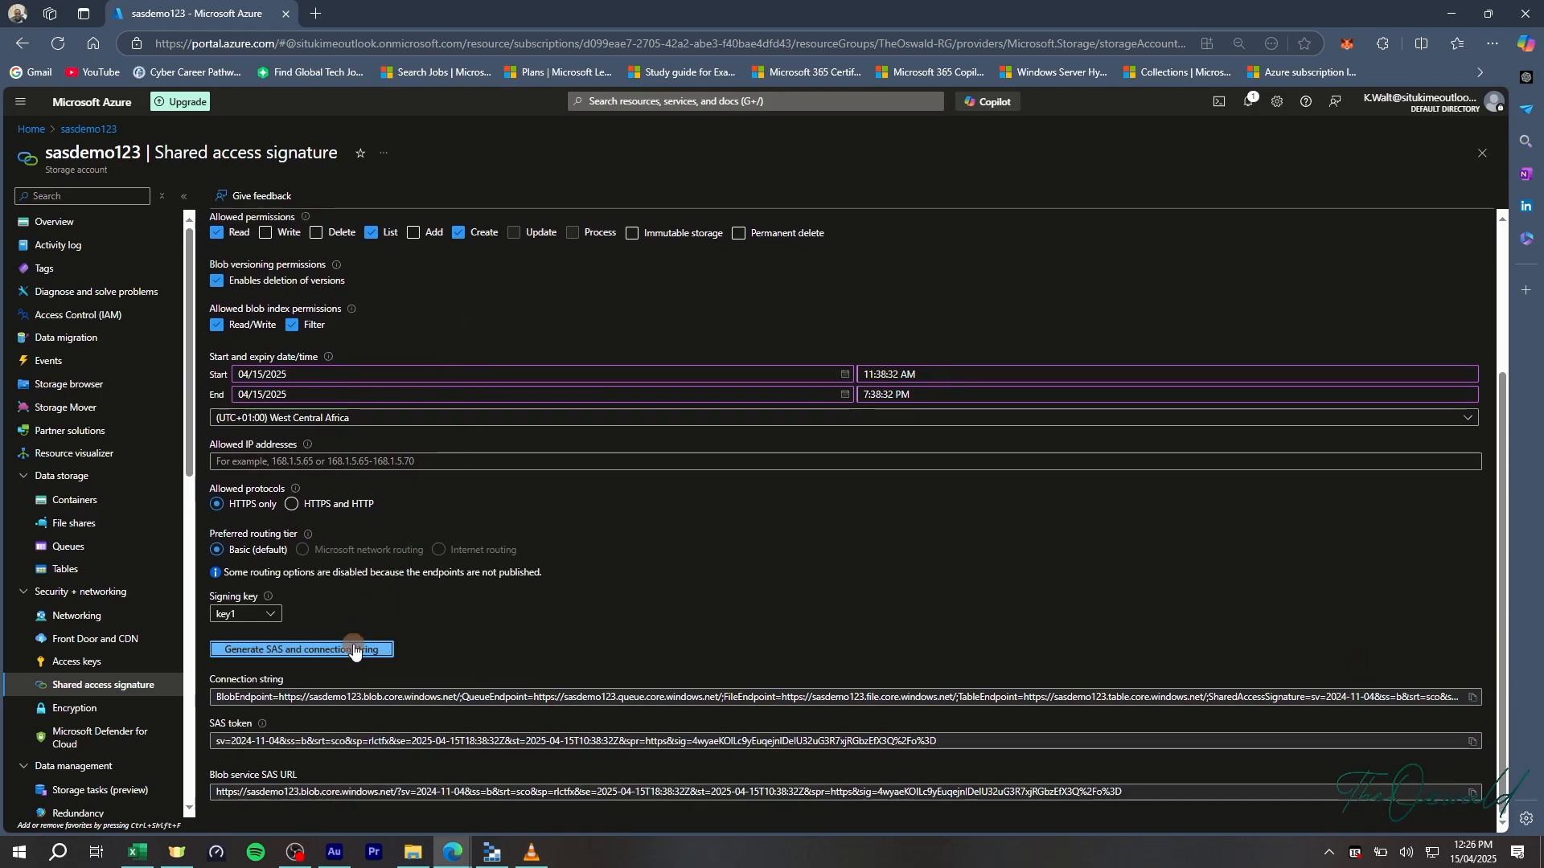
{"action": "left_click", "coordinate": [1474, 796]}
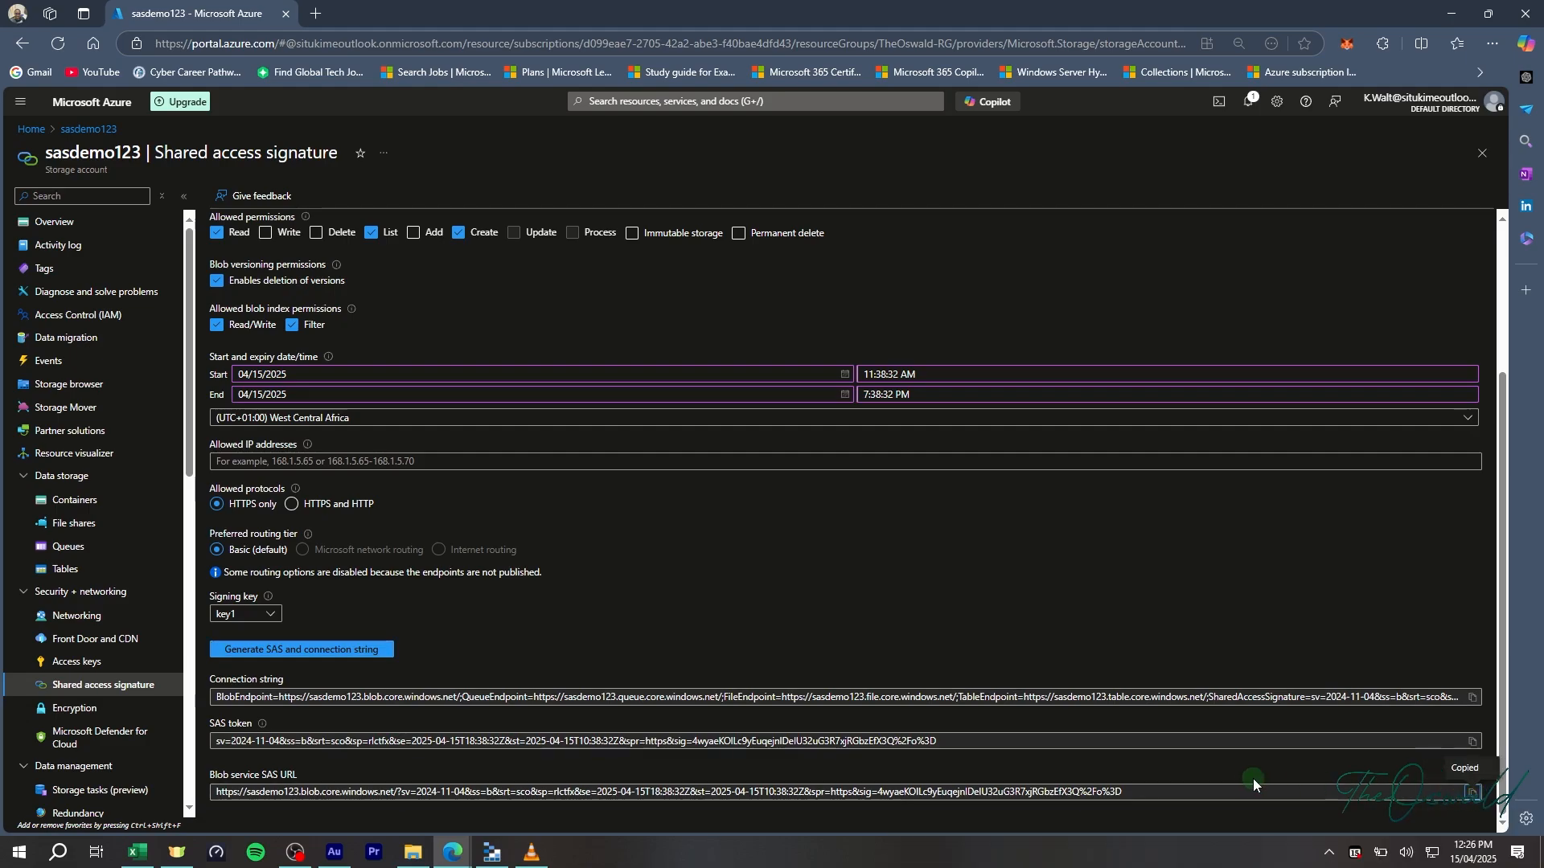
Paste the Create-enabled SAS URL into Excel cell B6 under UPLOAD.
{"action": "left_click", "coordinate": [138, 852]}
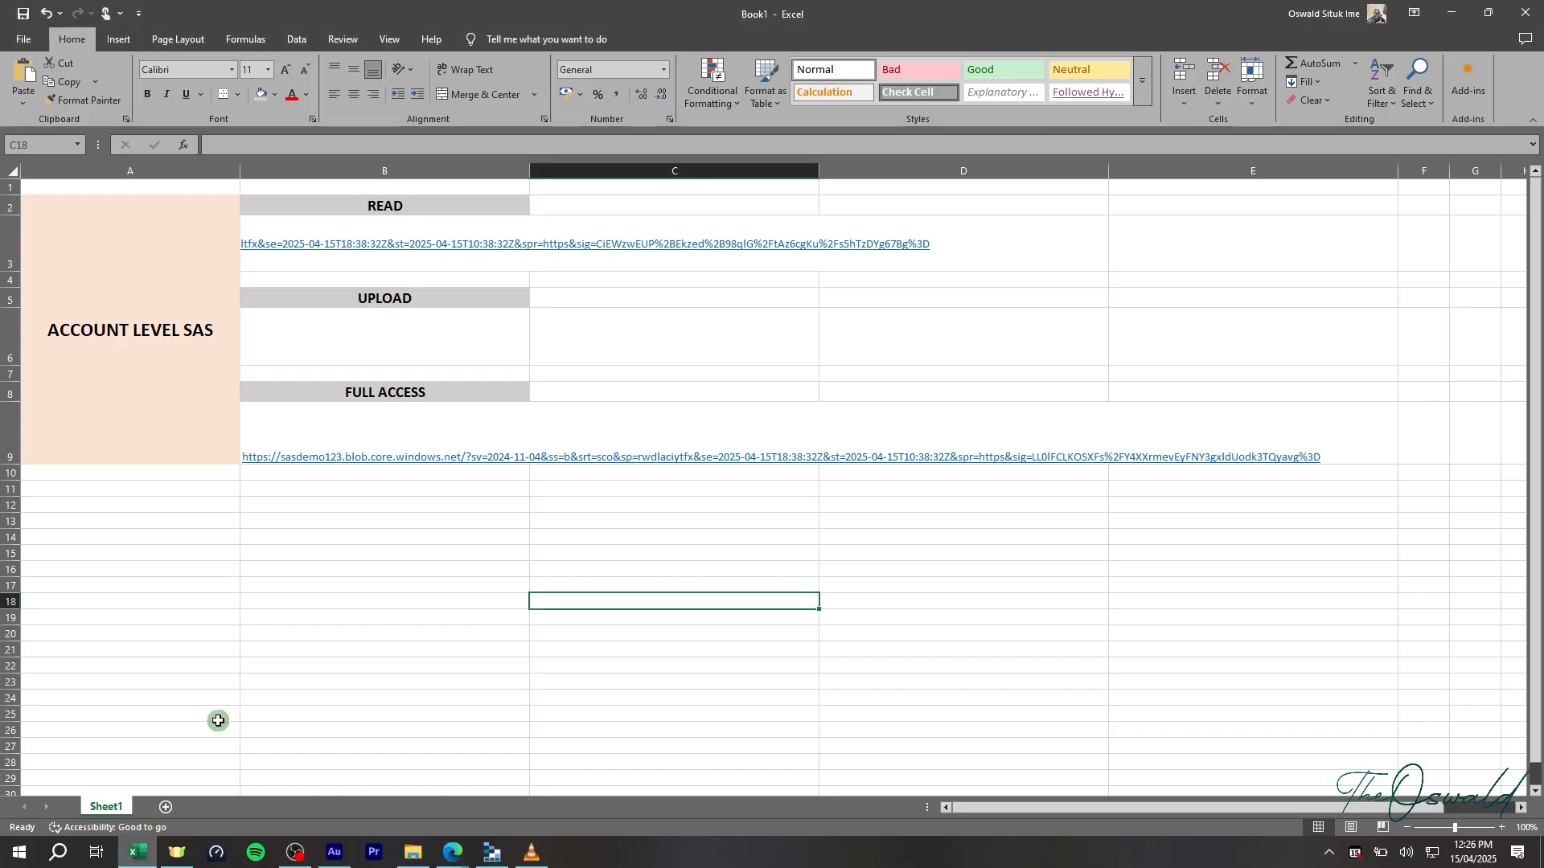
{"action": "left_click", "coordinate": [314, 343]}
{"action": "double_click", "coordinate": [314, 342]}
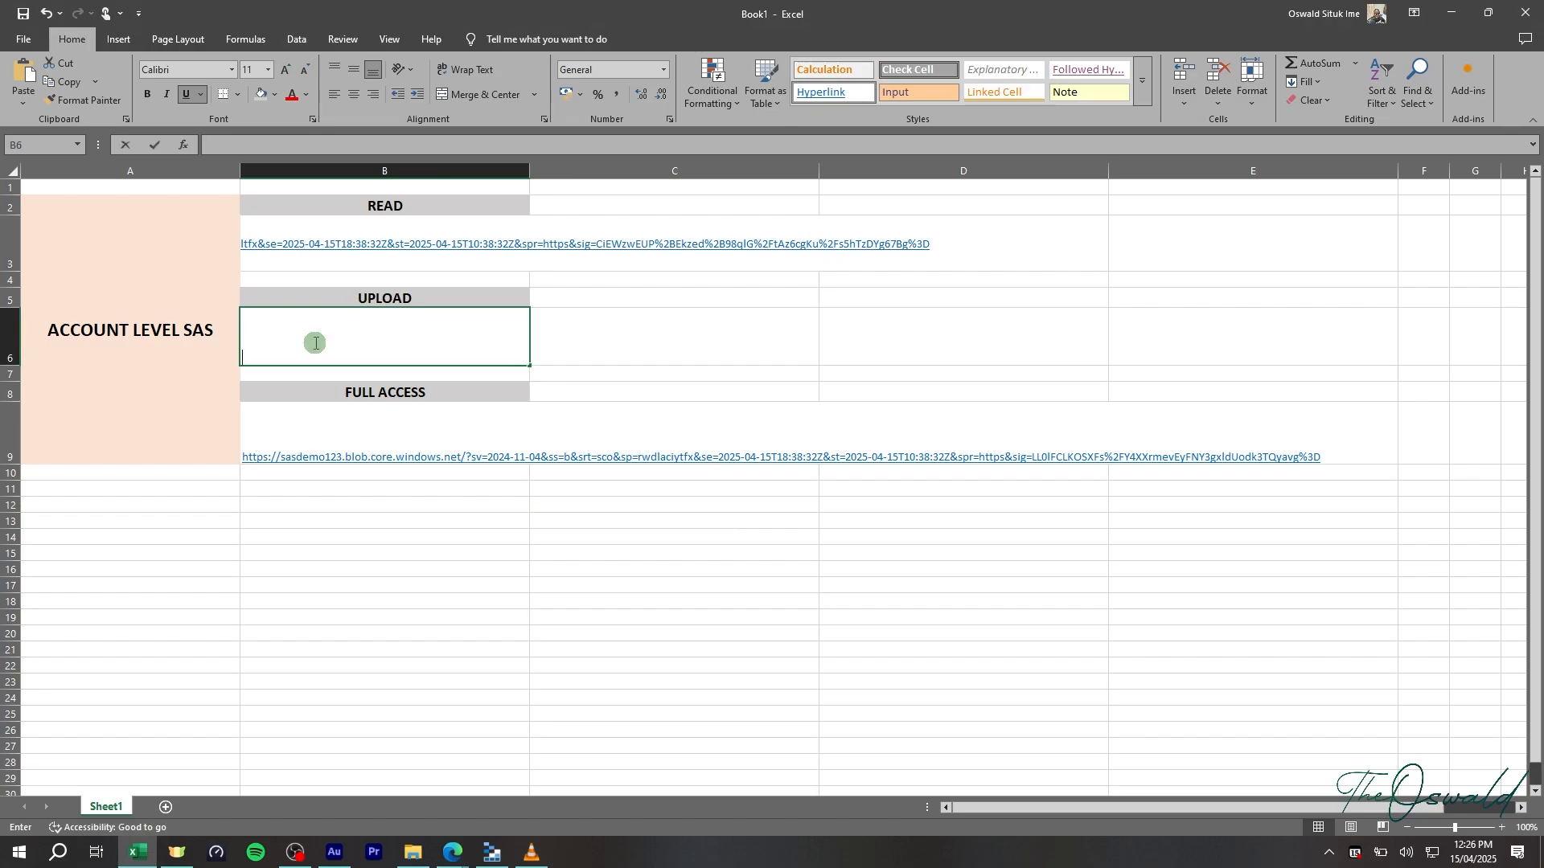
{"action": "key", "text": "ctrl+v"}
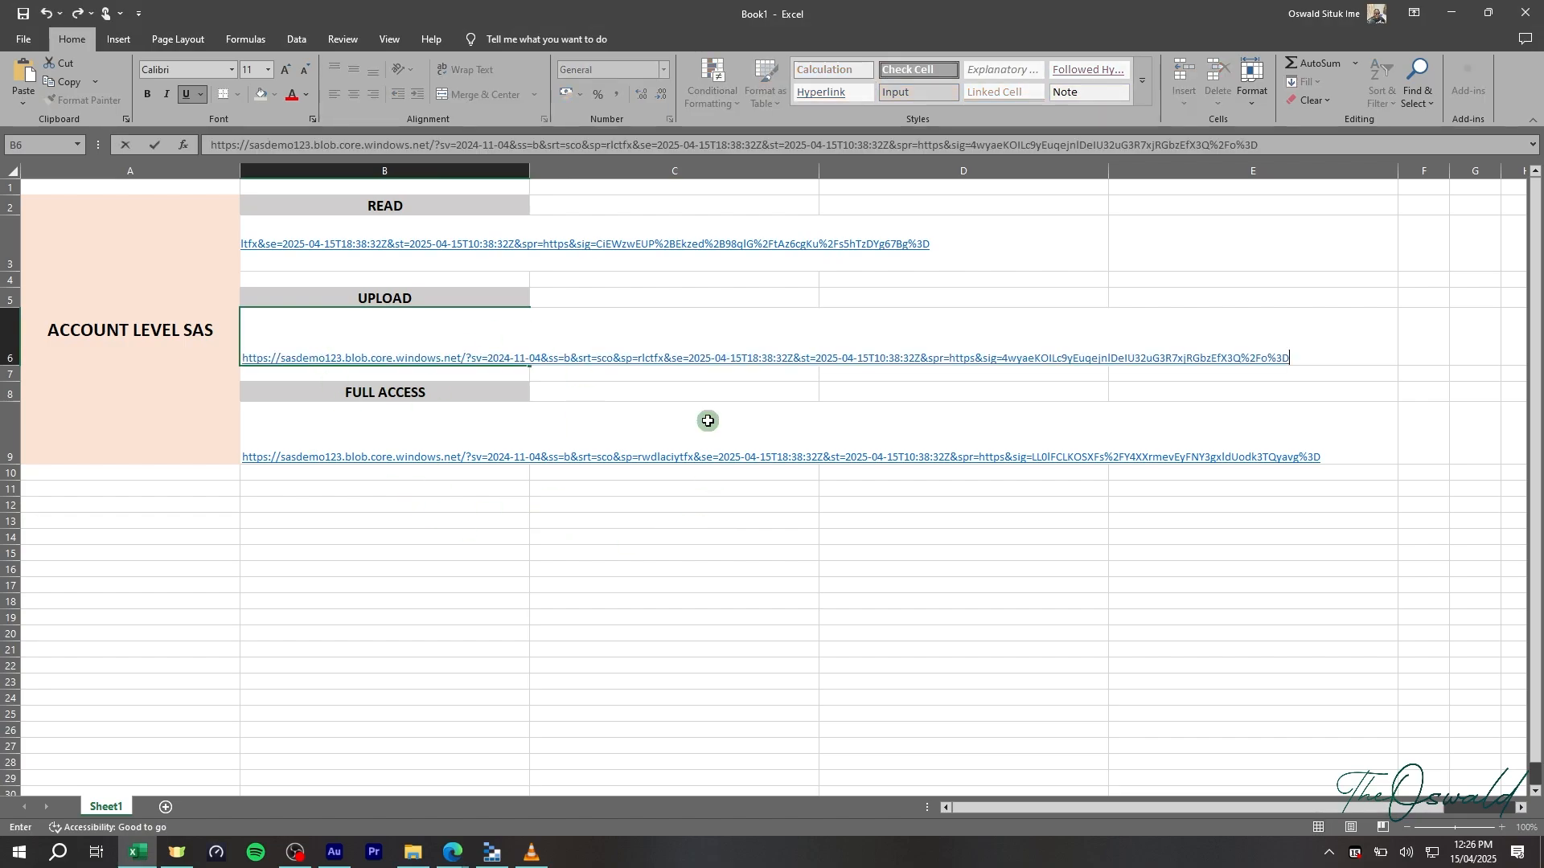
{"action": "left_click", "coordinate": [492, 852]}
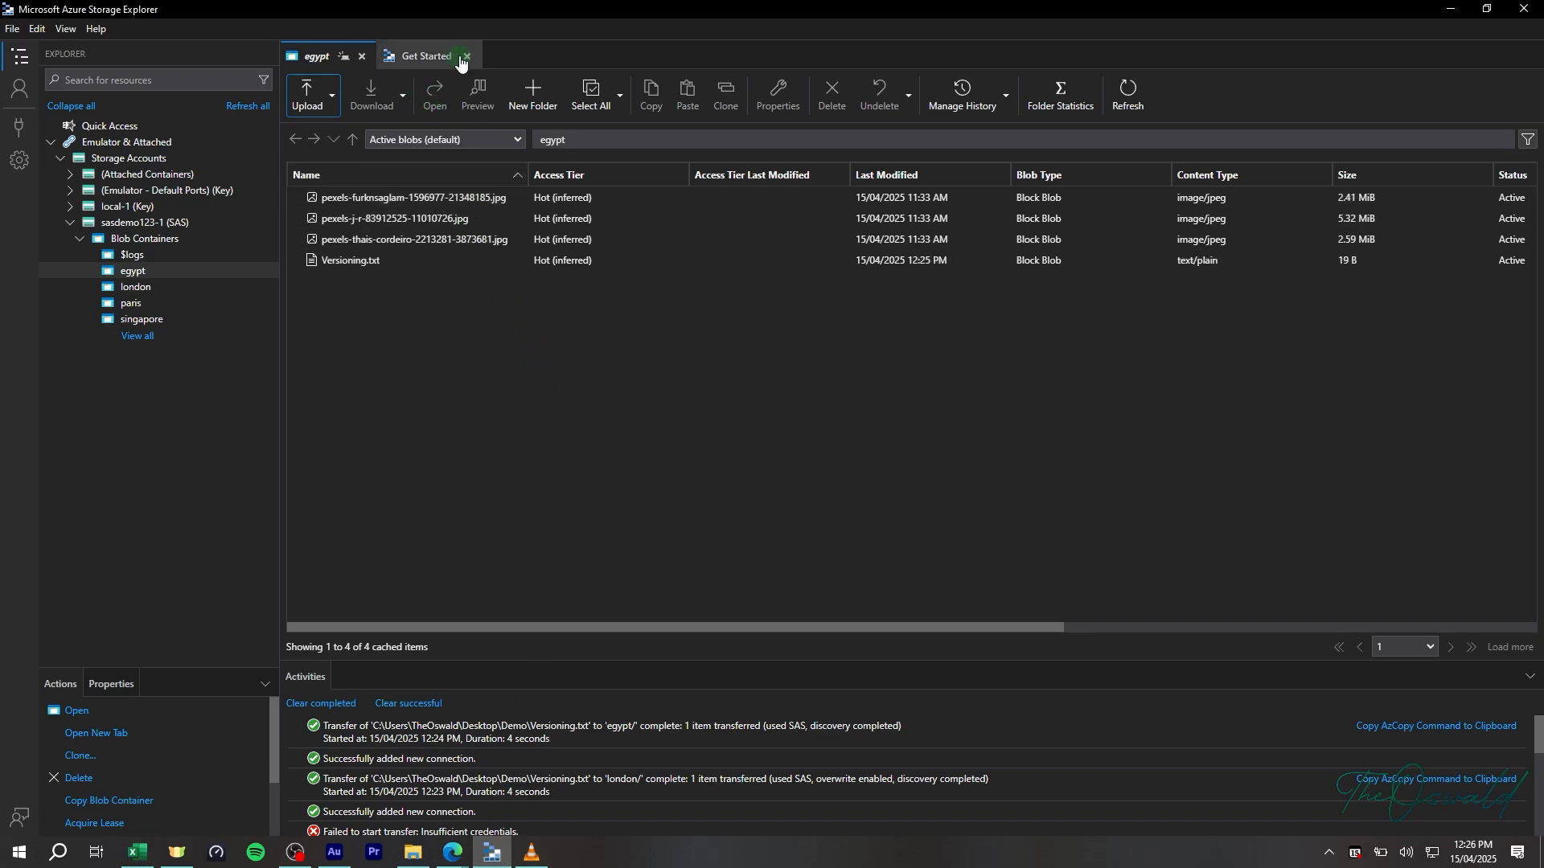
Close the egypt tab and detach the old sasdemo123-1 (SAS) connection.
{"action": "left_click", "coordinate": [362, 55]}
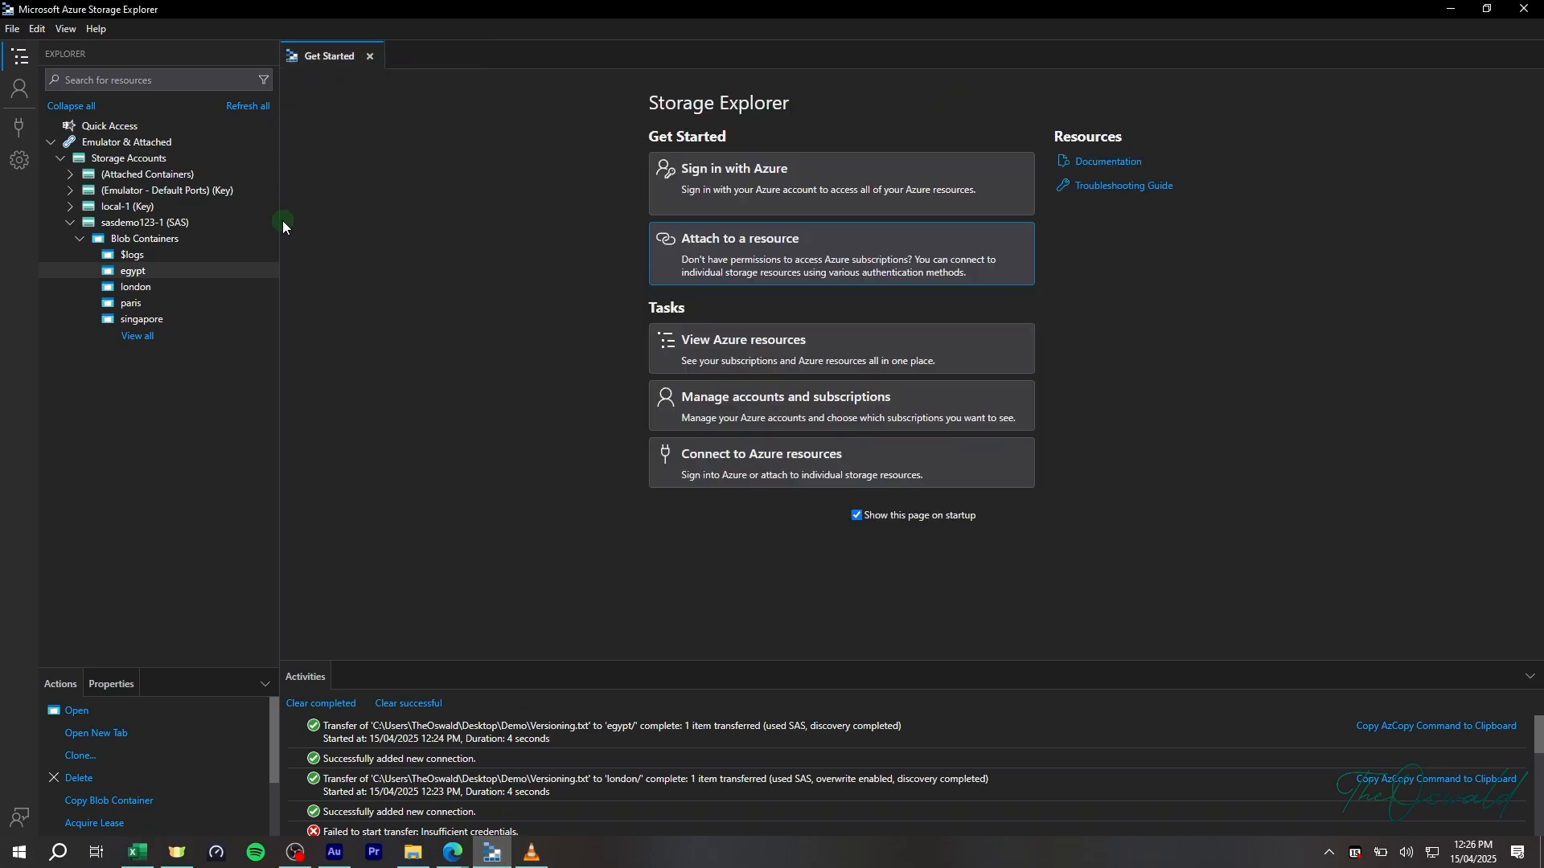
{"action": "left_click", "coordinate": [113, 223]}
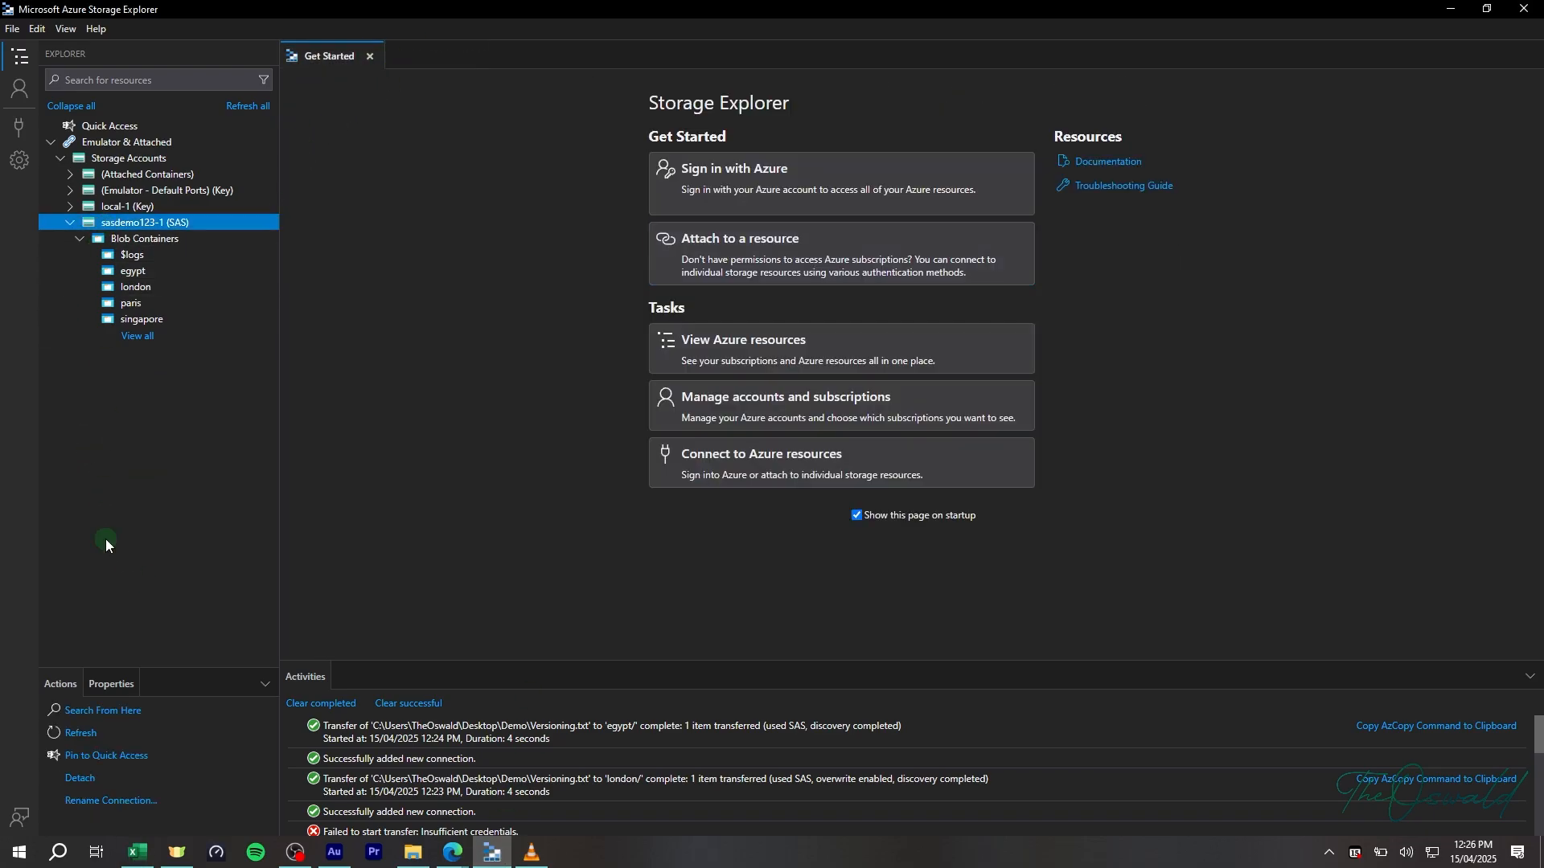
{"action": "left_click", "coordinate": [73, 778]}
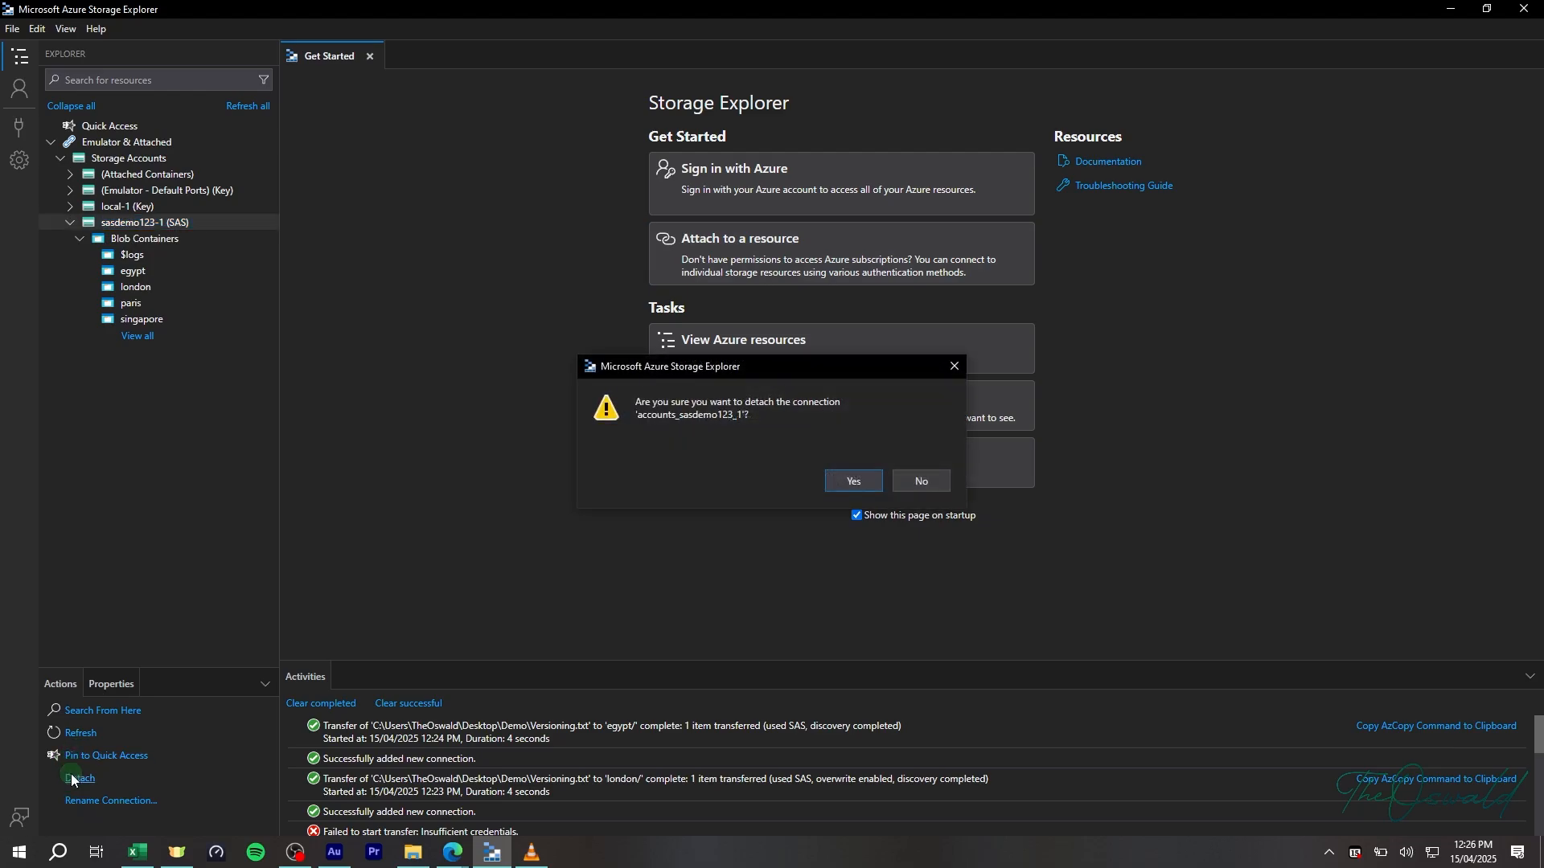
{"action": "left_click", "coordinate": [853, 480]}
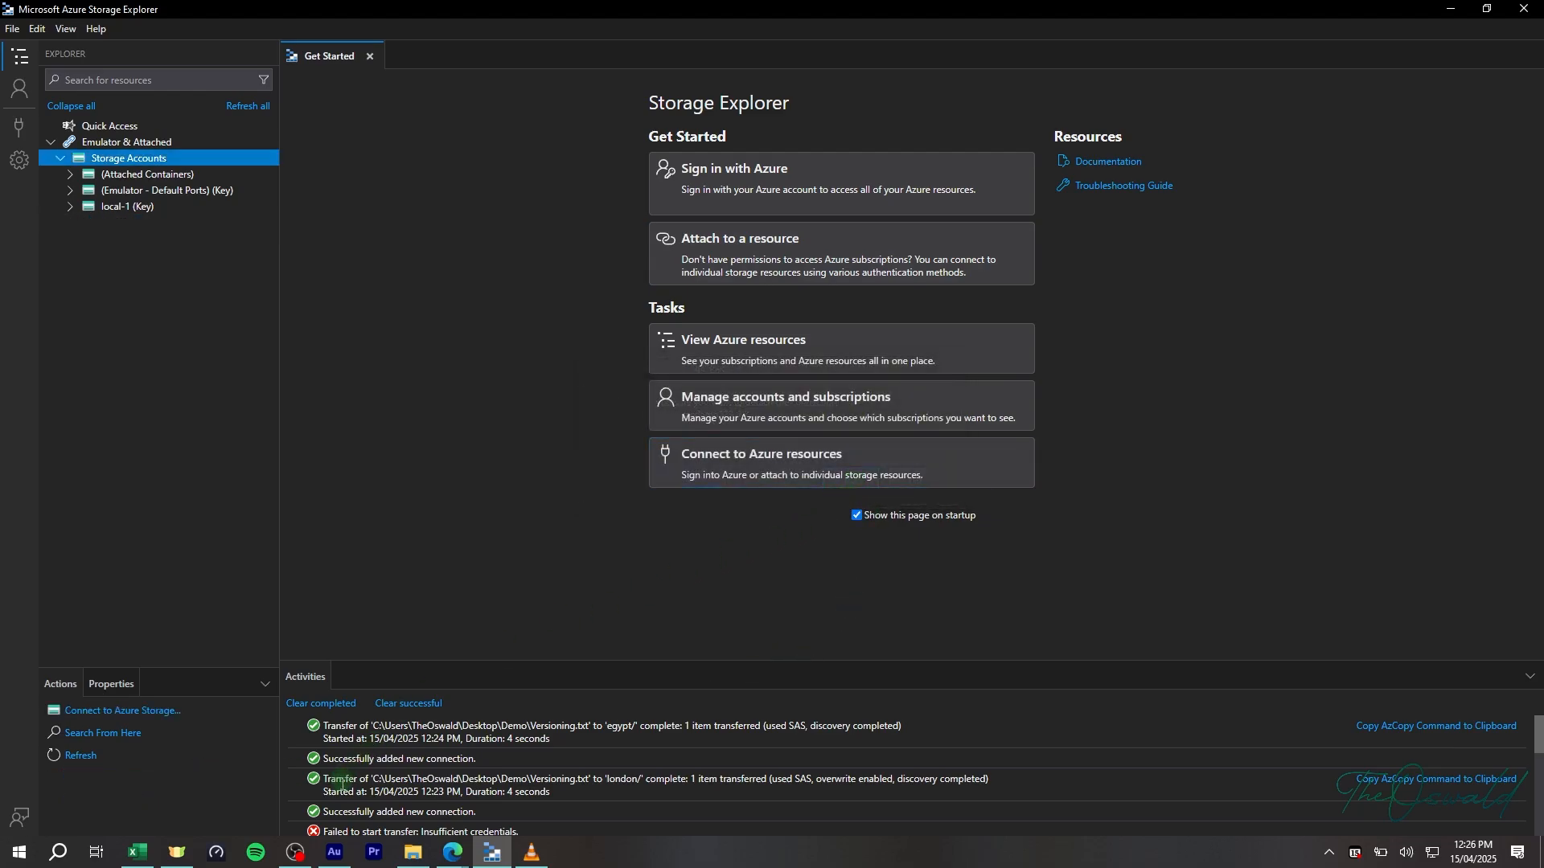
Attach sasdemo123-1 again as a storage account with the Create-enabled SAS URL.
{"action": "left_click", "coordinate": [766, 253]}
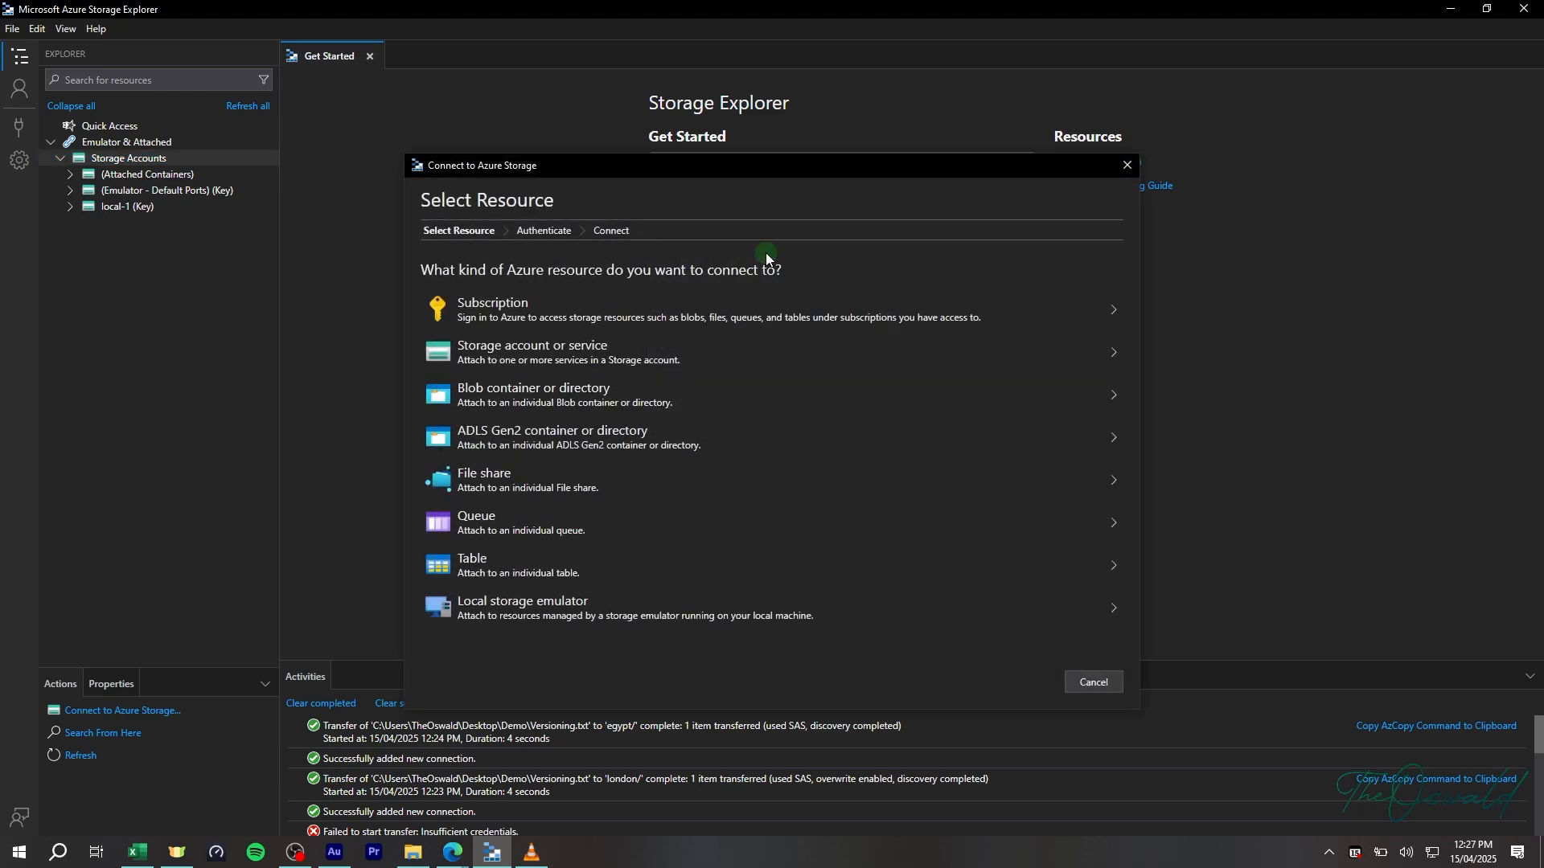
{"action": "left_click", "coordinate": [532, 354]}
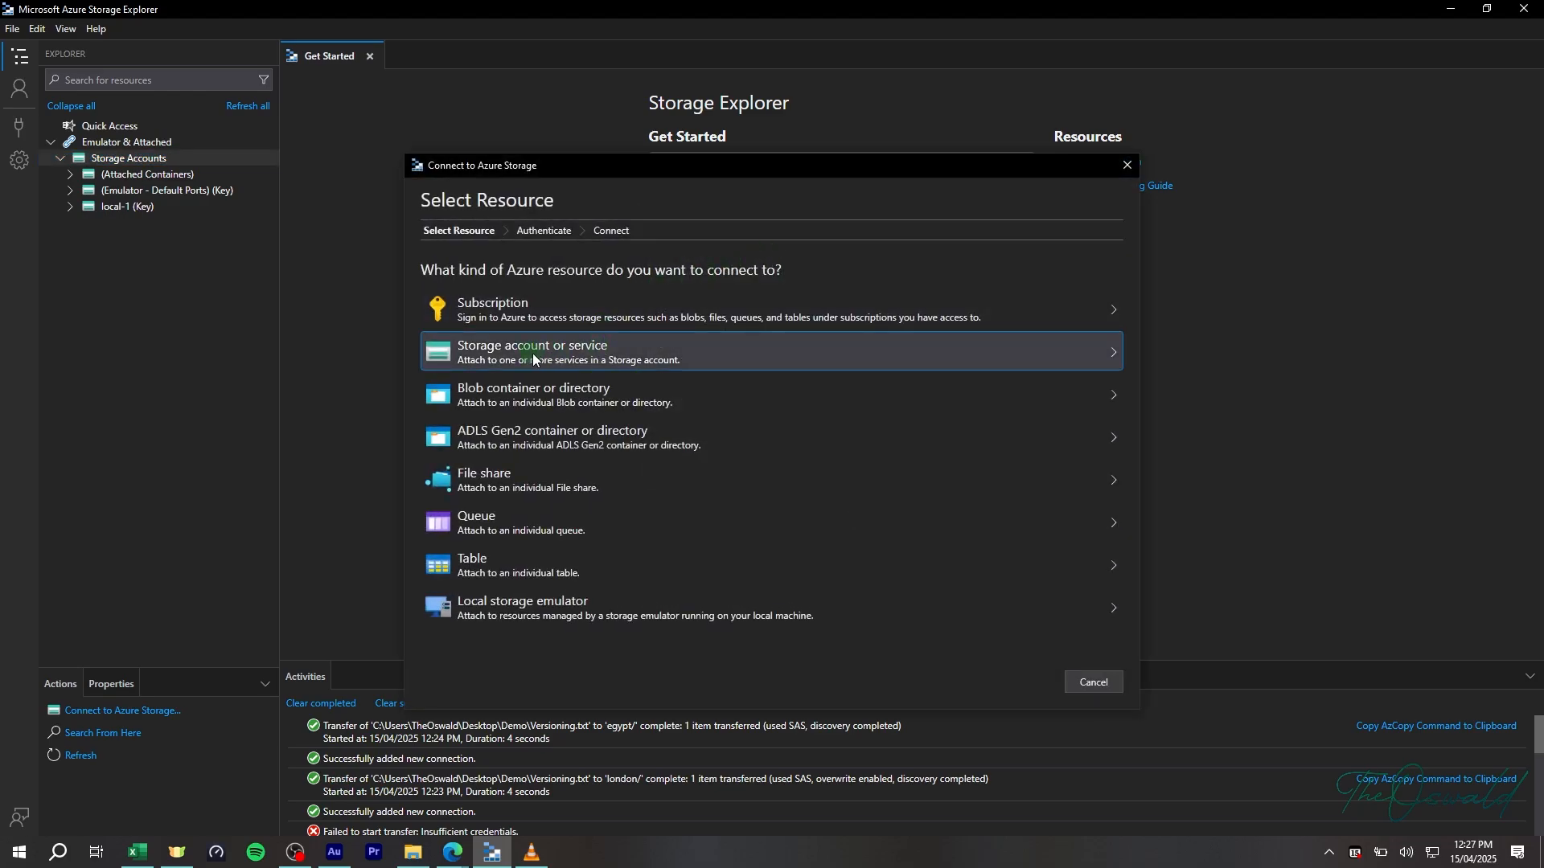
{"action": "left_click", "coordinate": [612, 354]}
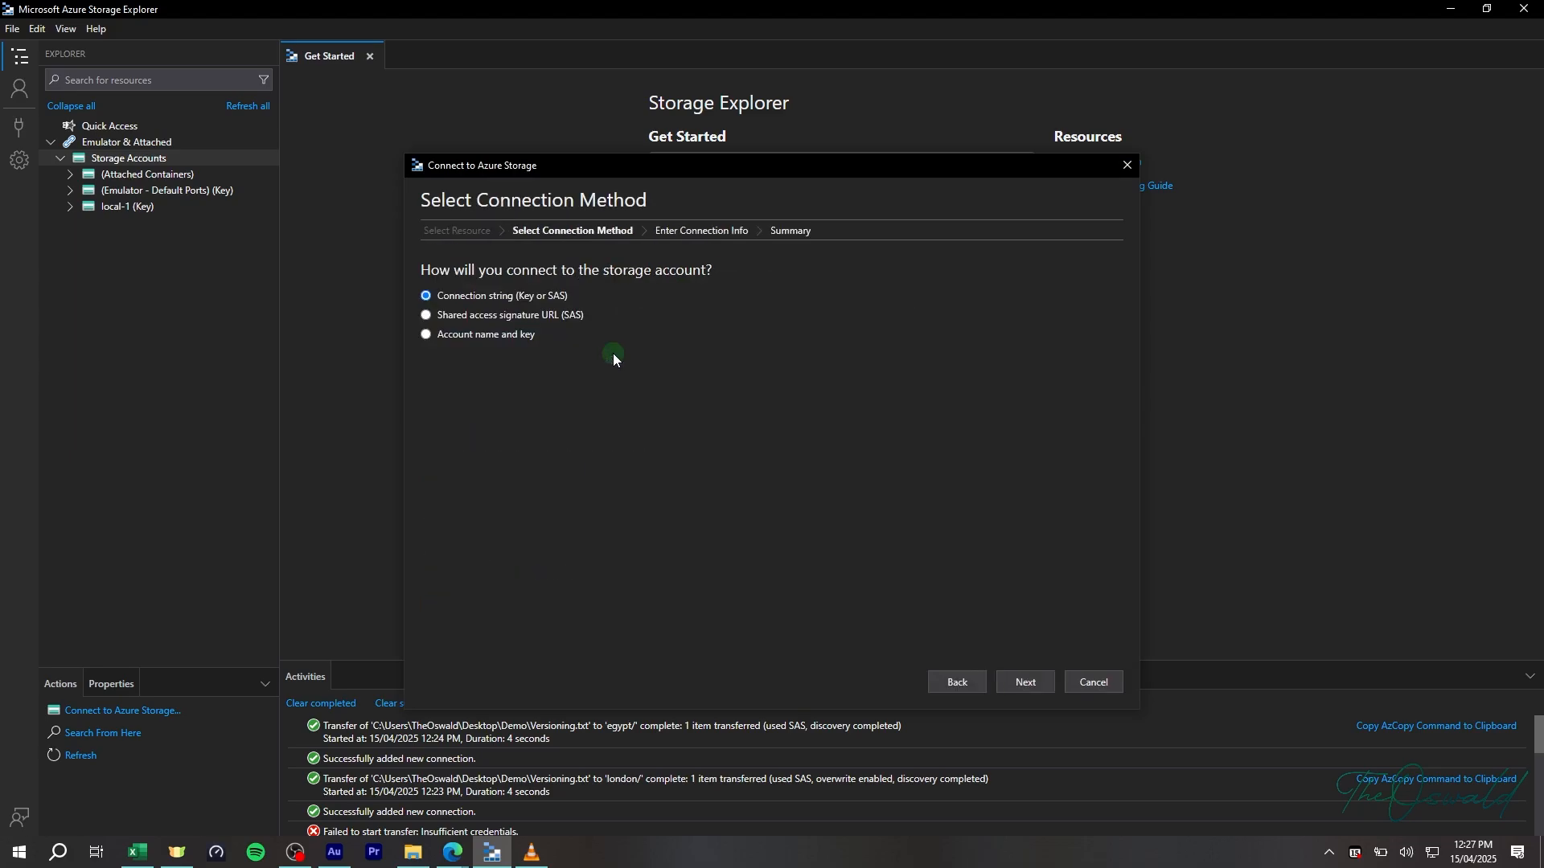
{"action": "left_click", "coordinate": [566, 315]}
{"action": "left_click", "coordinate": [1042, 683]}
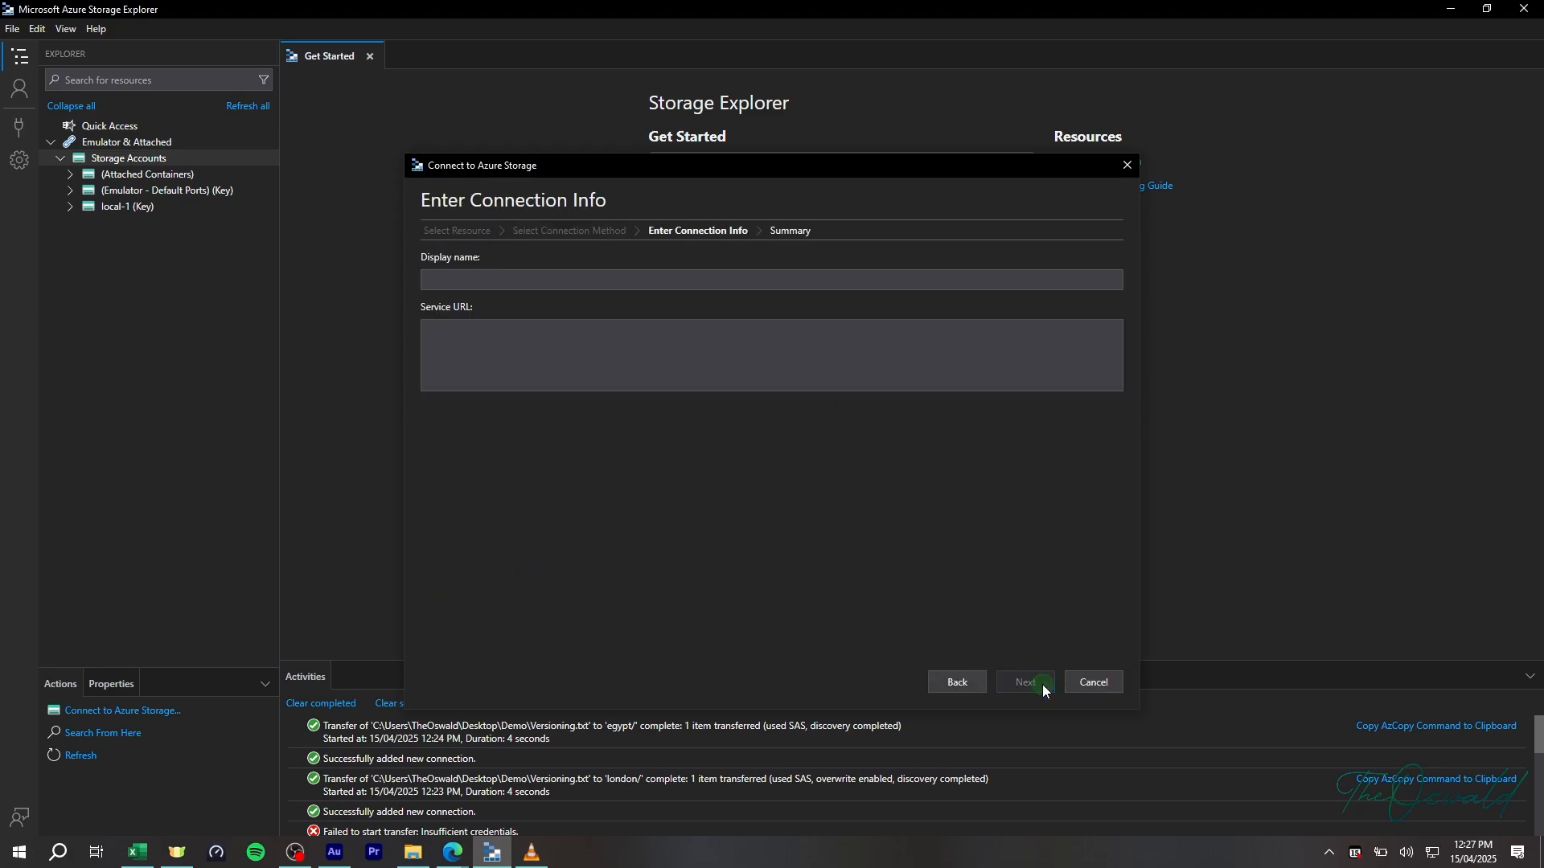
{"action": "key", "text": "ctrl+v"}
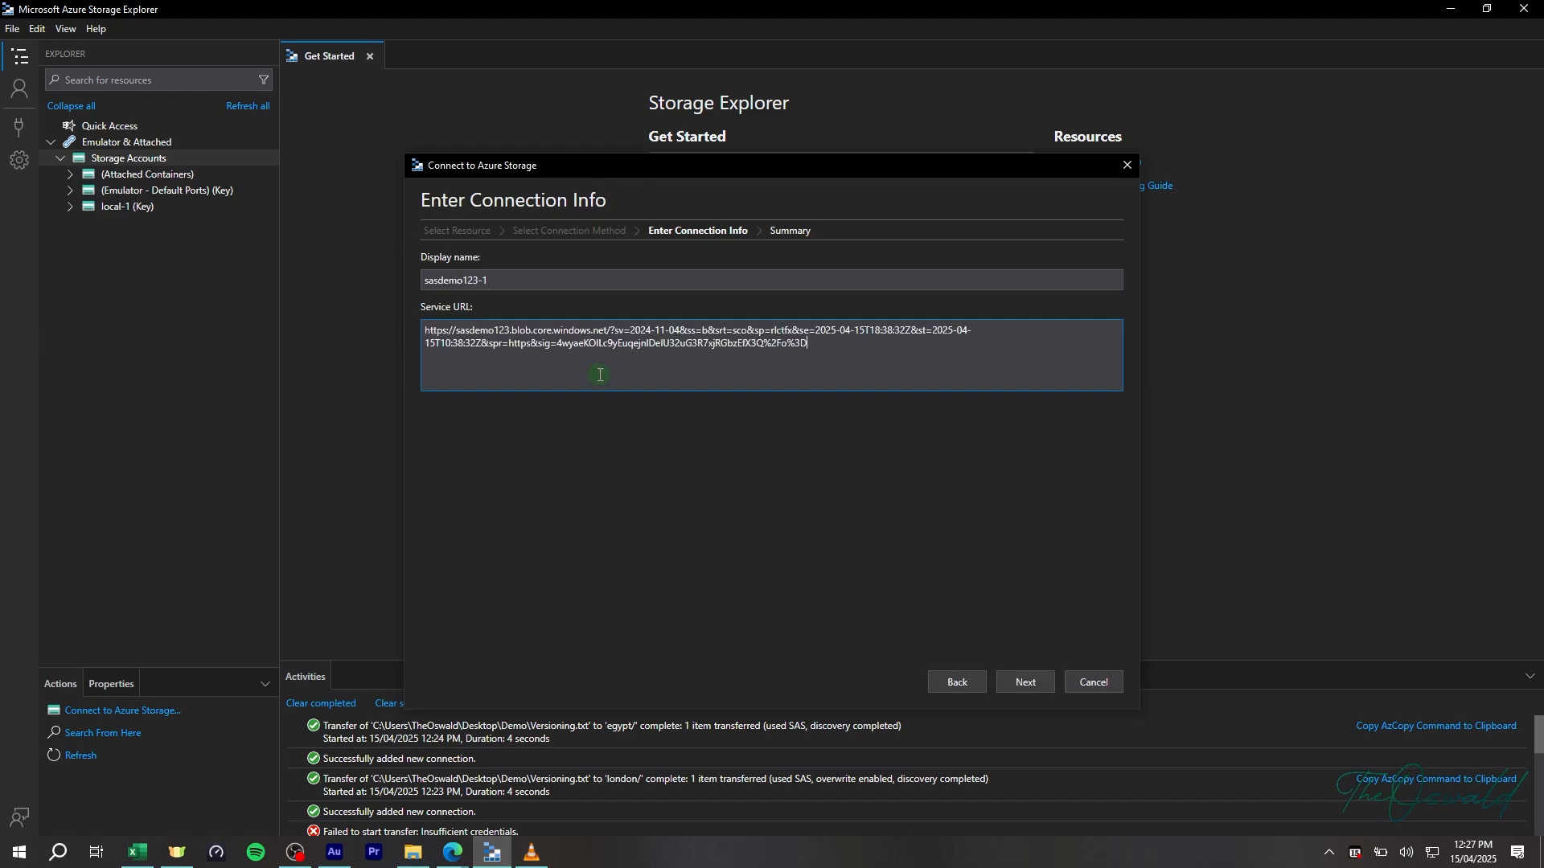
{"action": "left_click", "coordinate": [1016, 682]}
{"action": "left_click", "coordinate": [1018, 682]}
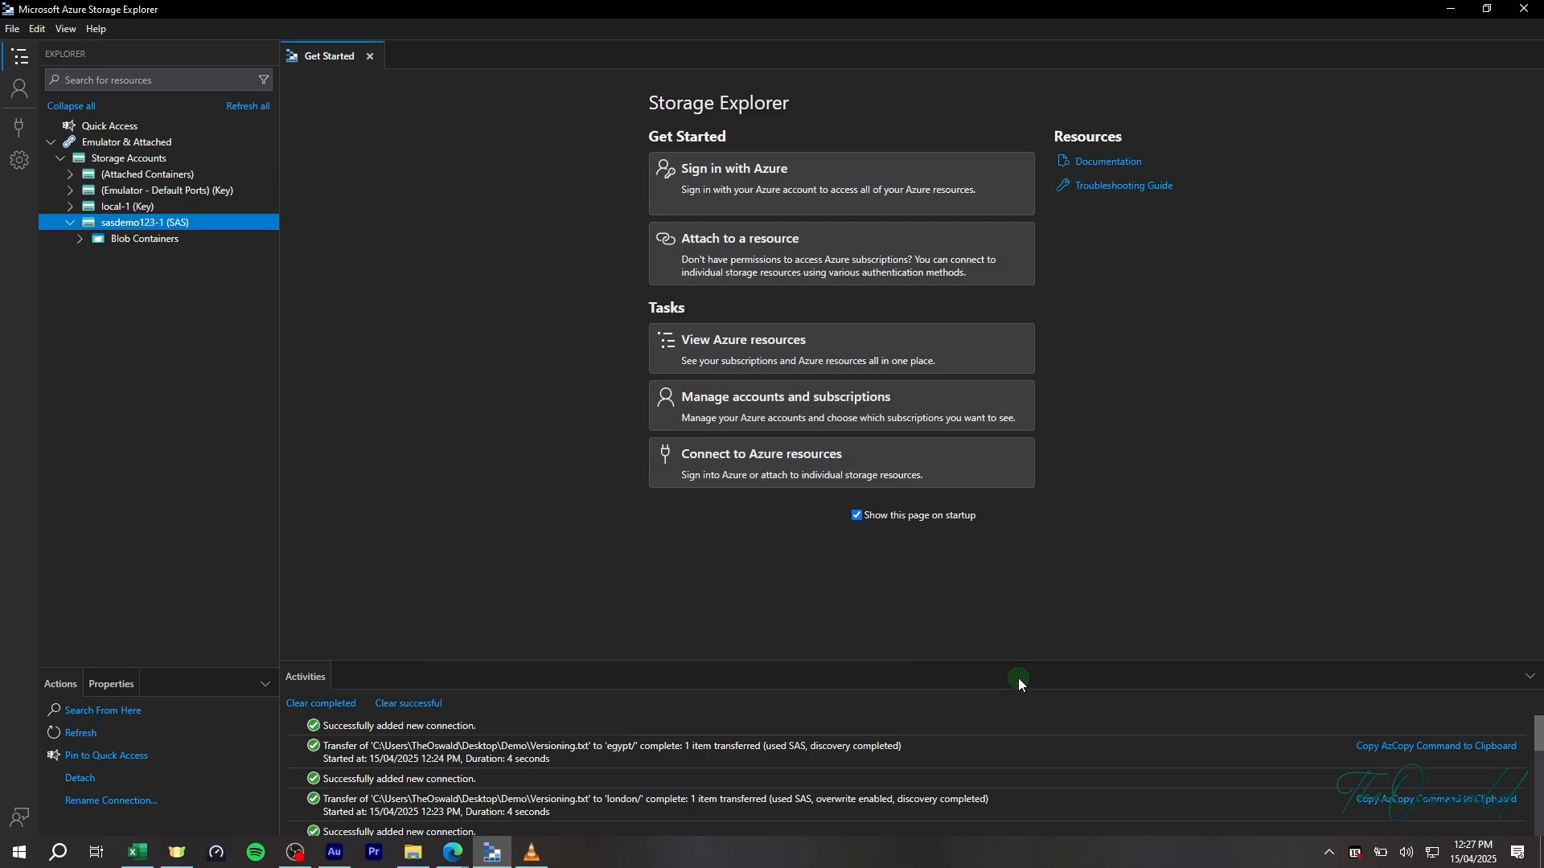
Expand the new connection's Blob Containers and open the singapore container.
{"action": "left_click", "coordinate": [128, 234]}
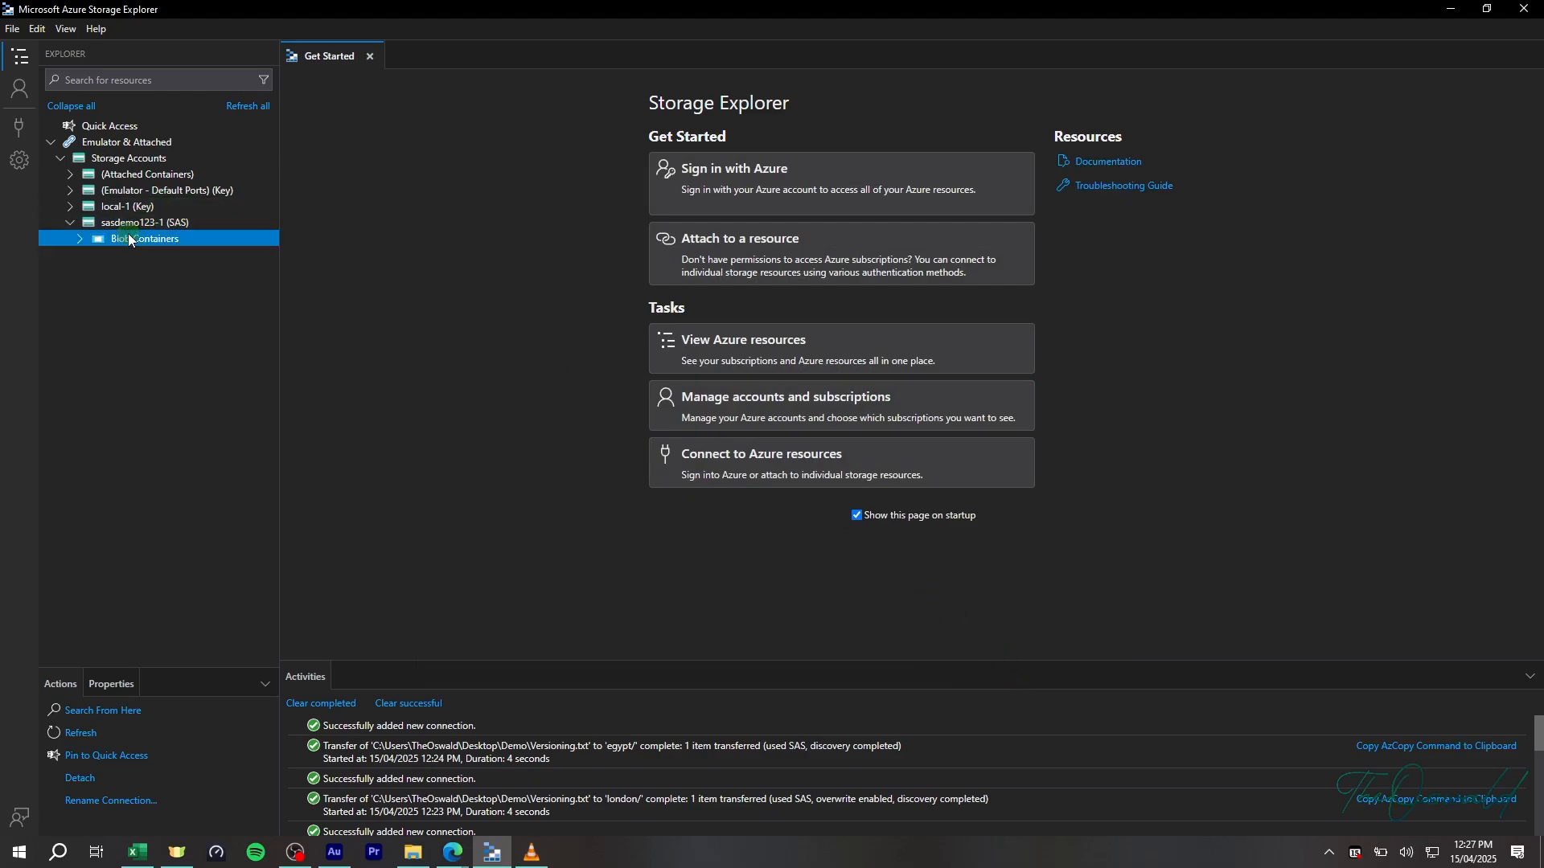
{"action": "left_click", "coordinate": [81, 239]}
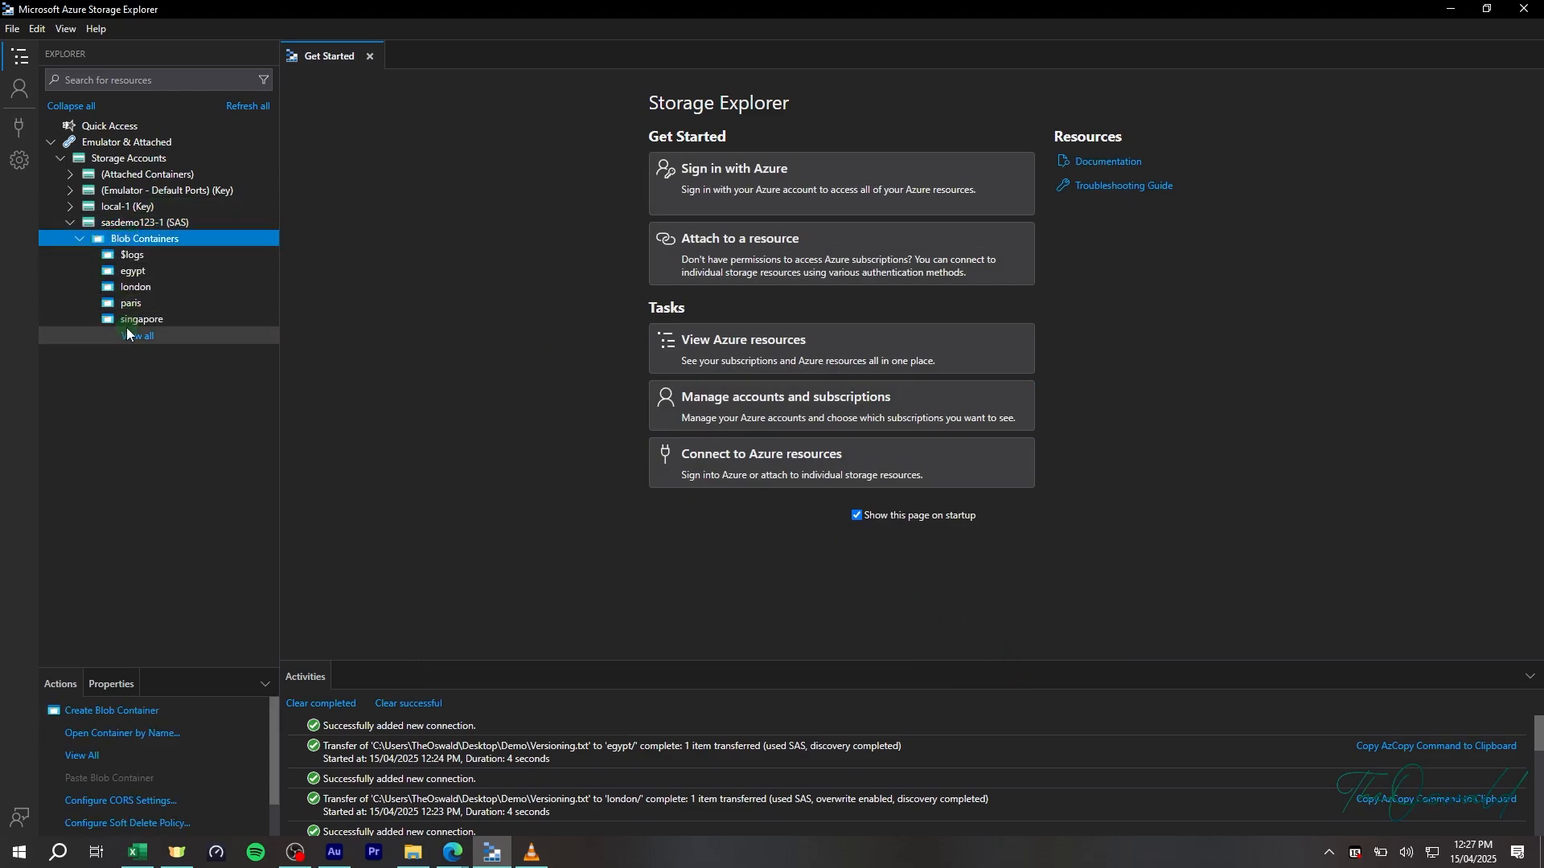
{"action": "left_click", "coordinate": [126, 320]}
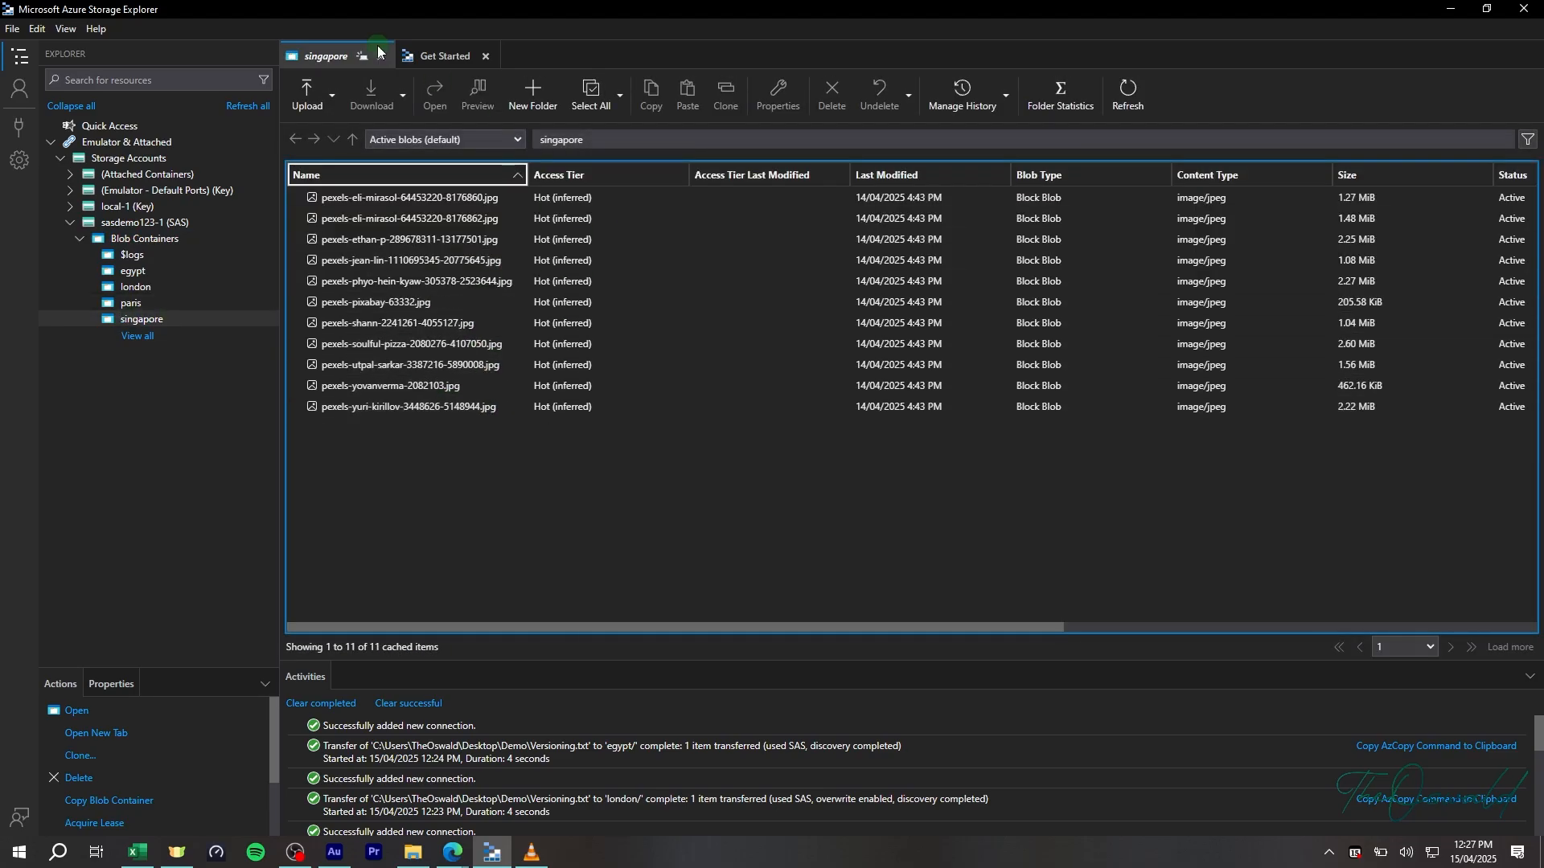
Upload Versioning.txt from the Demo folder into singapore, accepting the credential warning.
{"action": "left_click", "coordinate": [319, 97]}
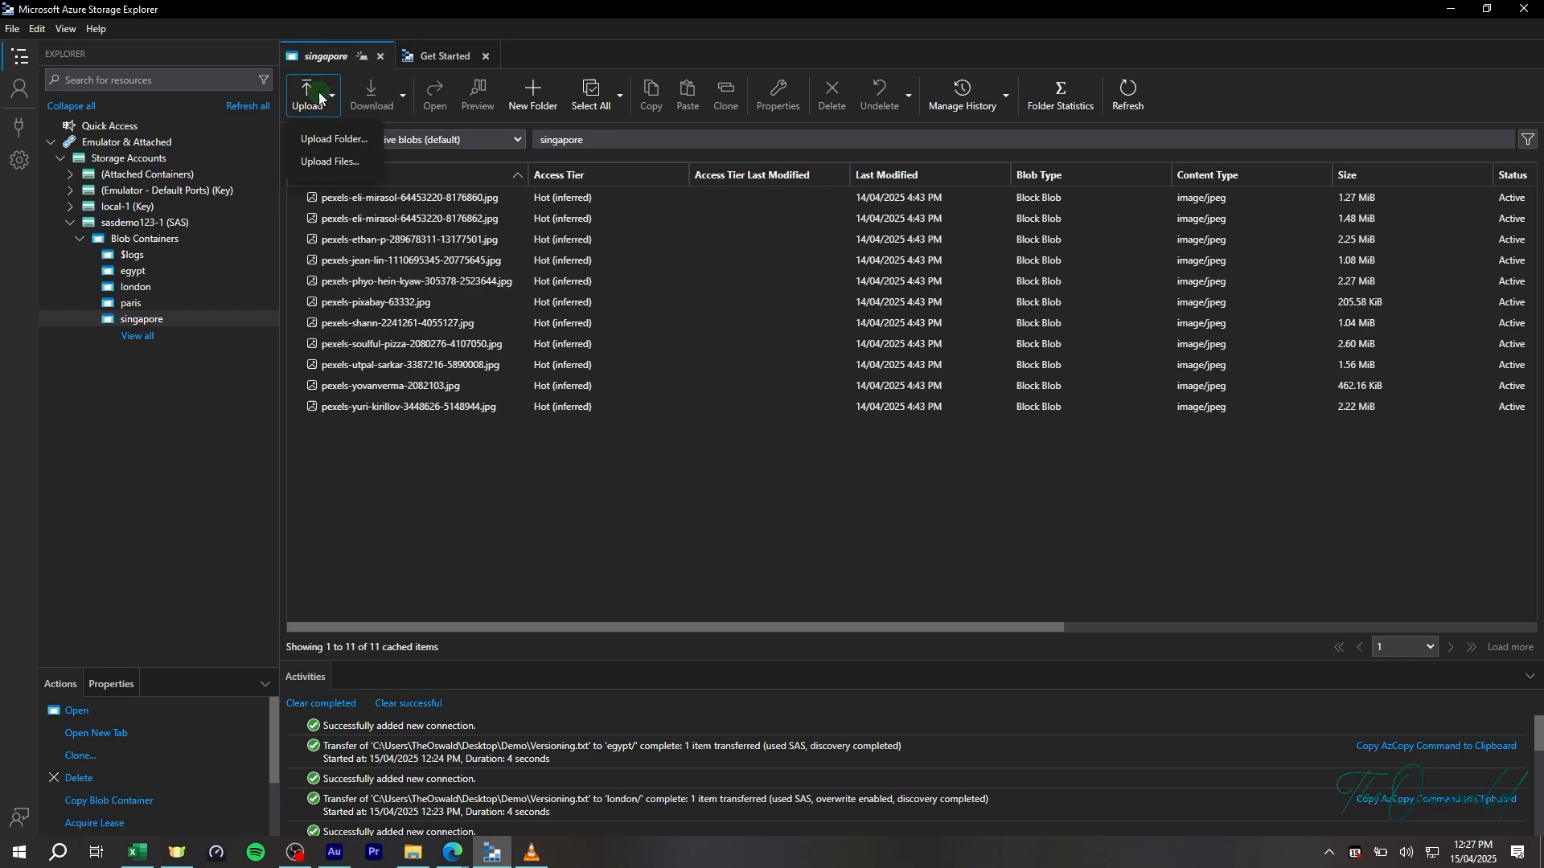
{"action": "left_click", "coordinate": [315, 153]}
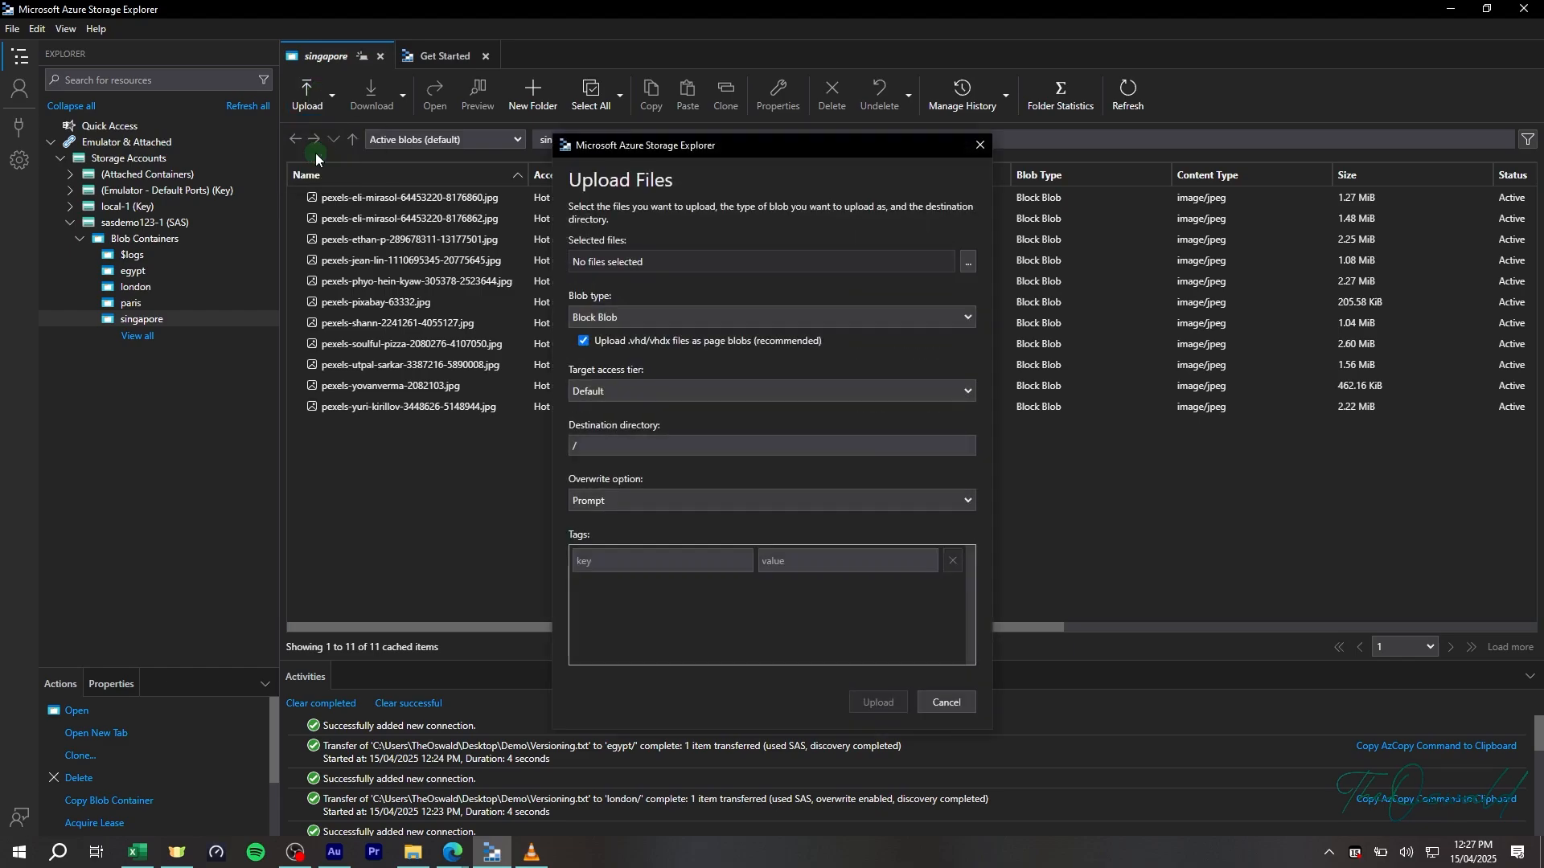
{"action": "left_click", "coordinate": [972, 267]}
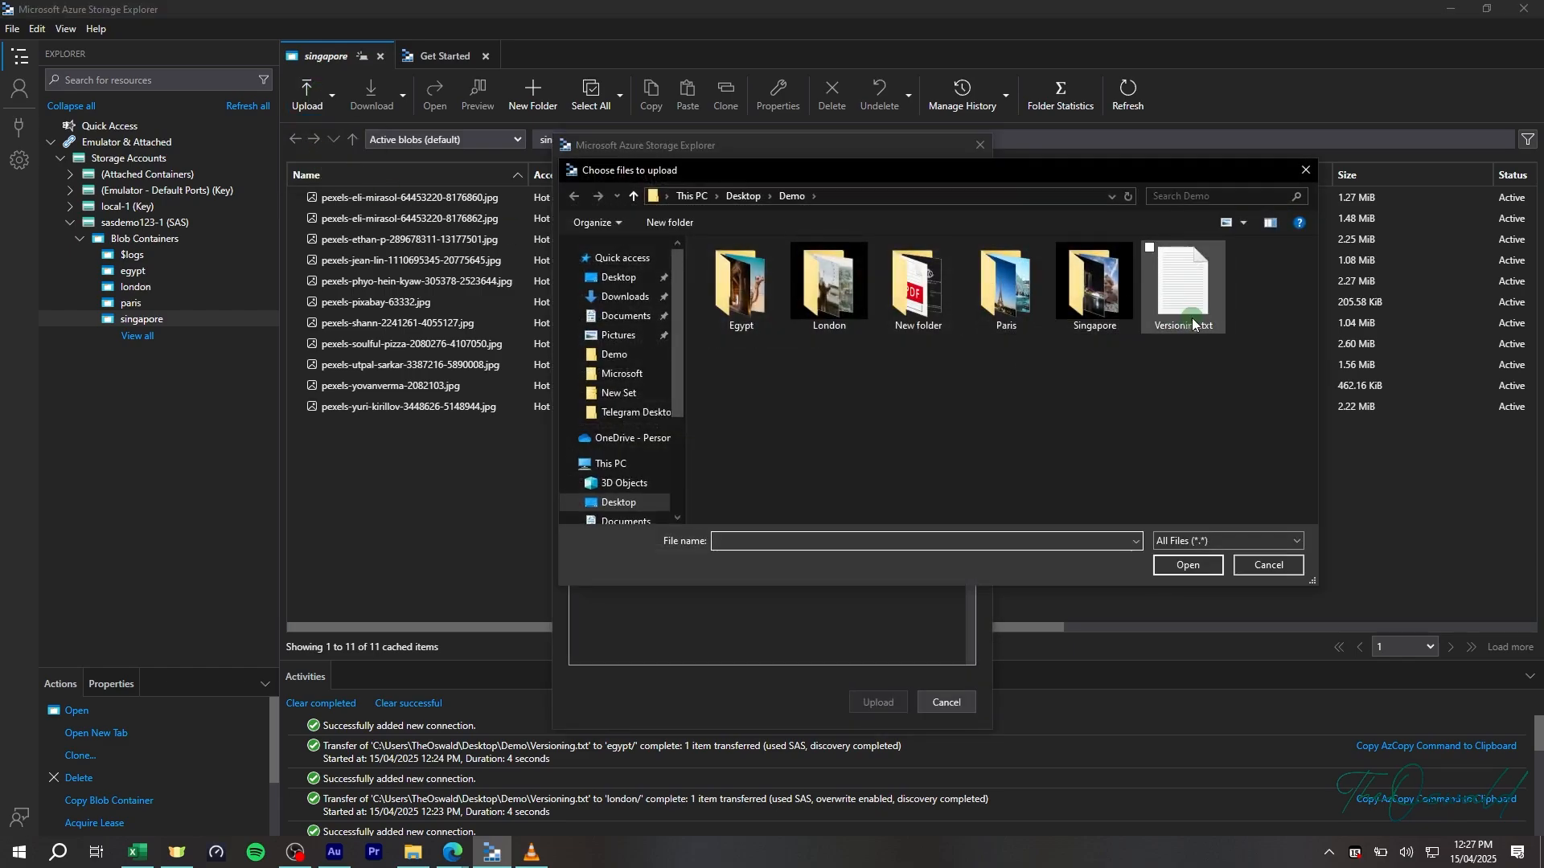
{"action": "left_click", "coordinate": [1176, 322]}
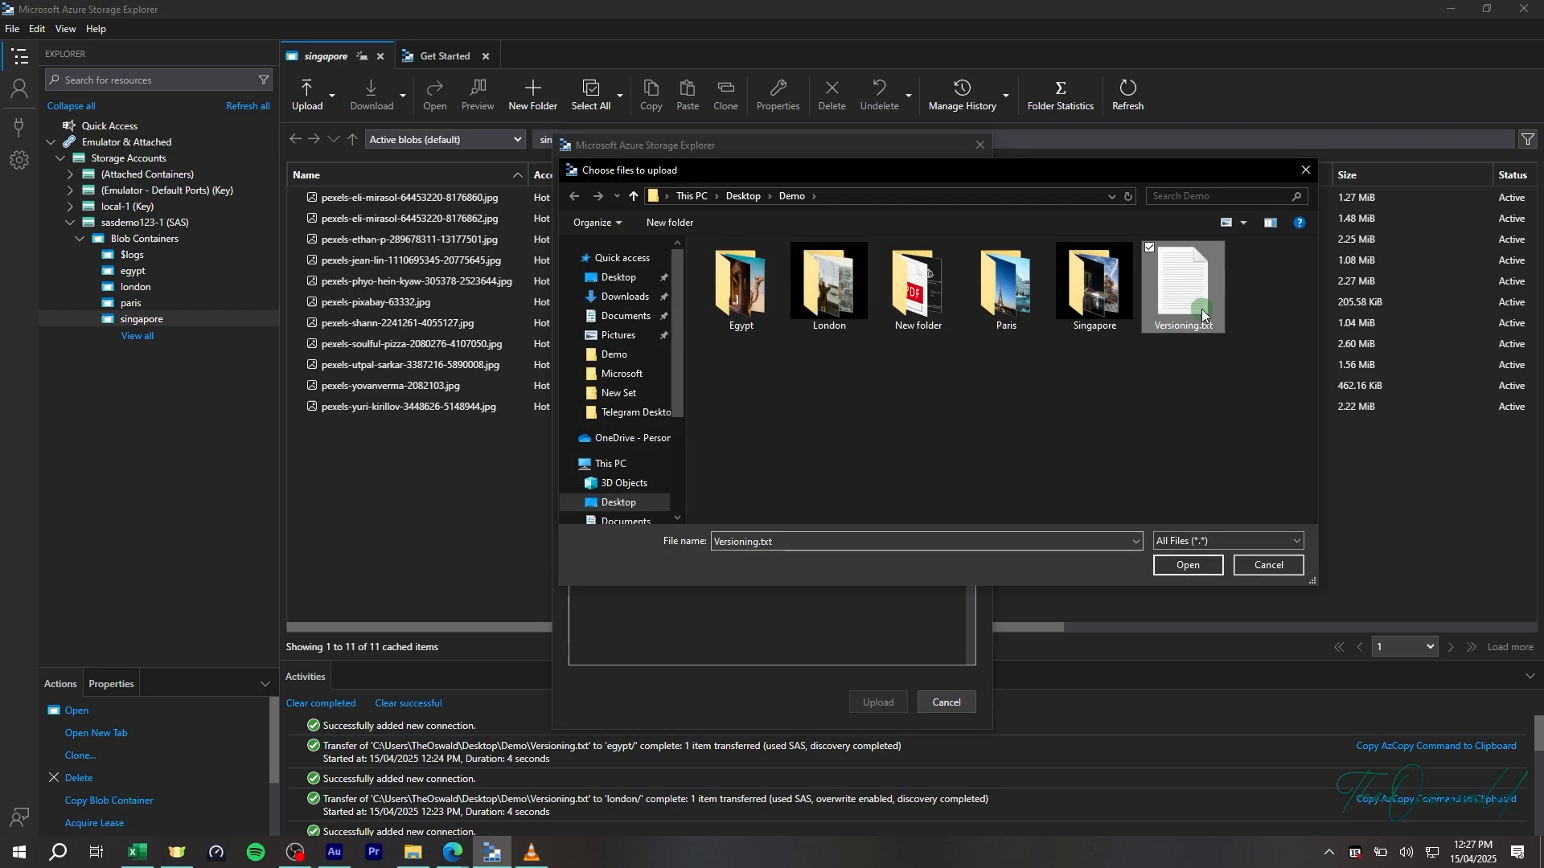
{"action": "left_click", "coordinate": [1183, 565]}
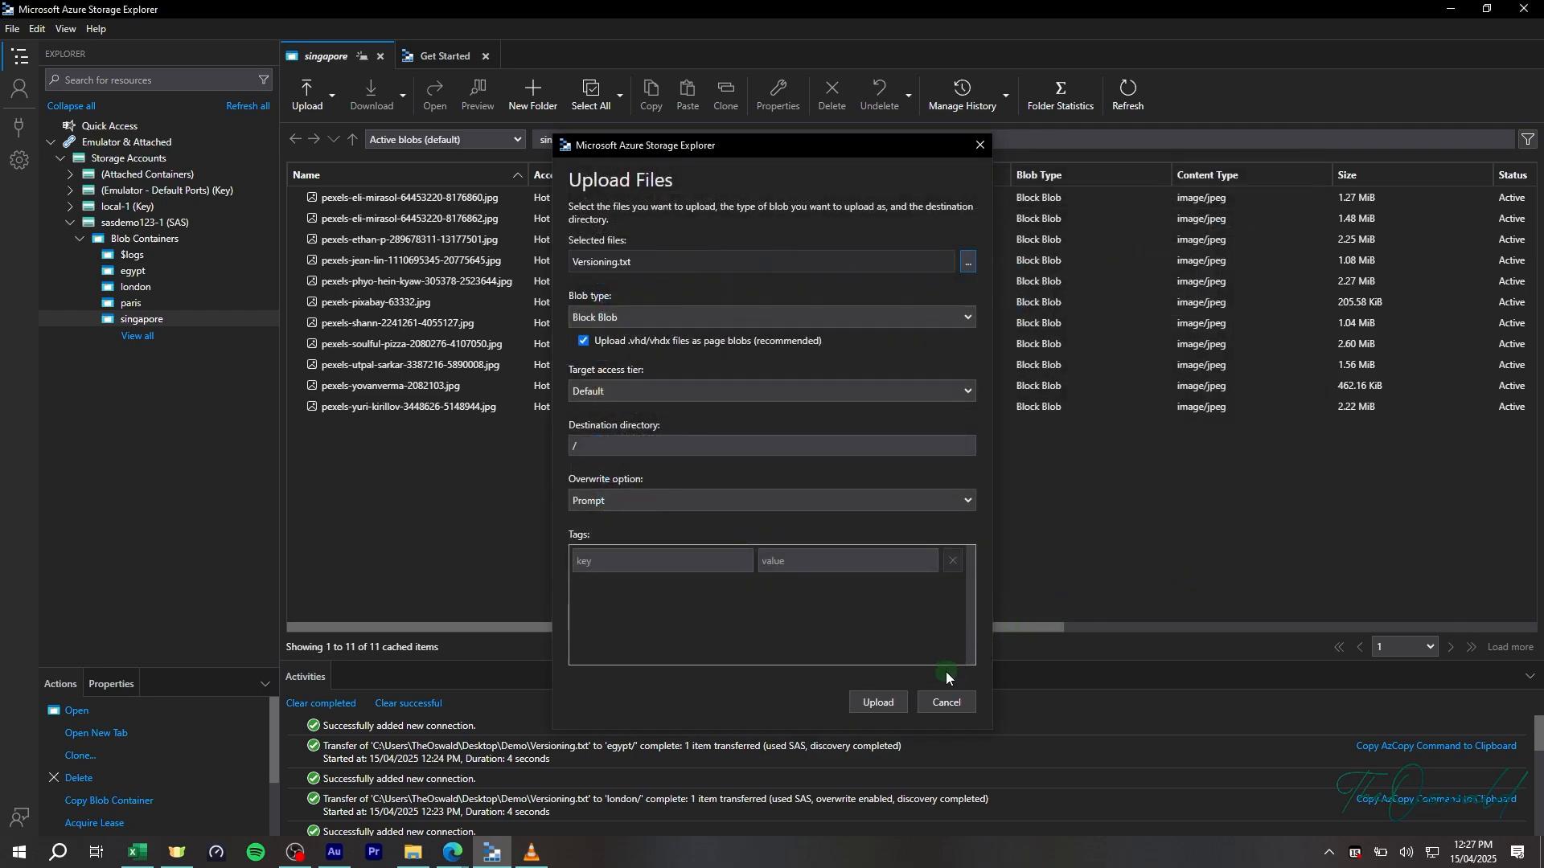
{"action": "left_click", "coordinate": [878, 702]}
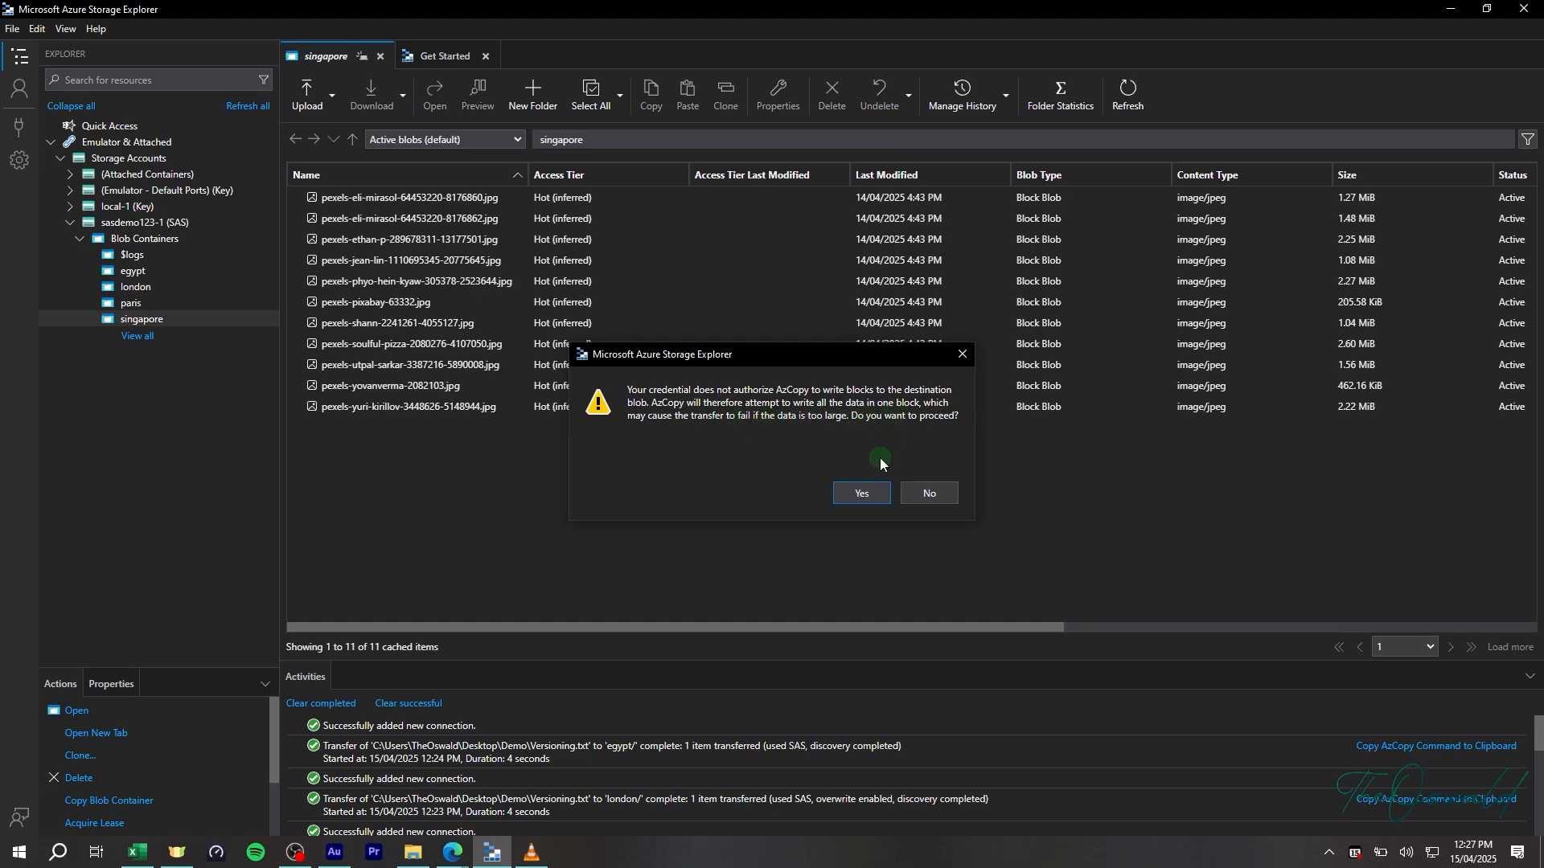
{"action": "left_click", "coordinate": [861, 494]}
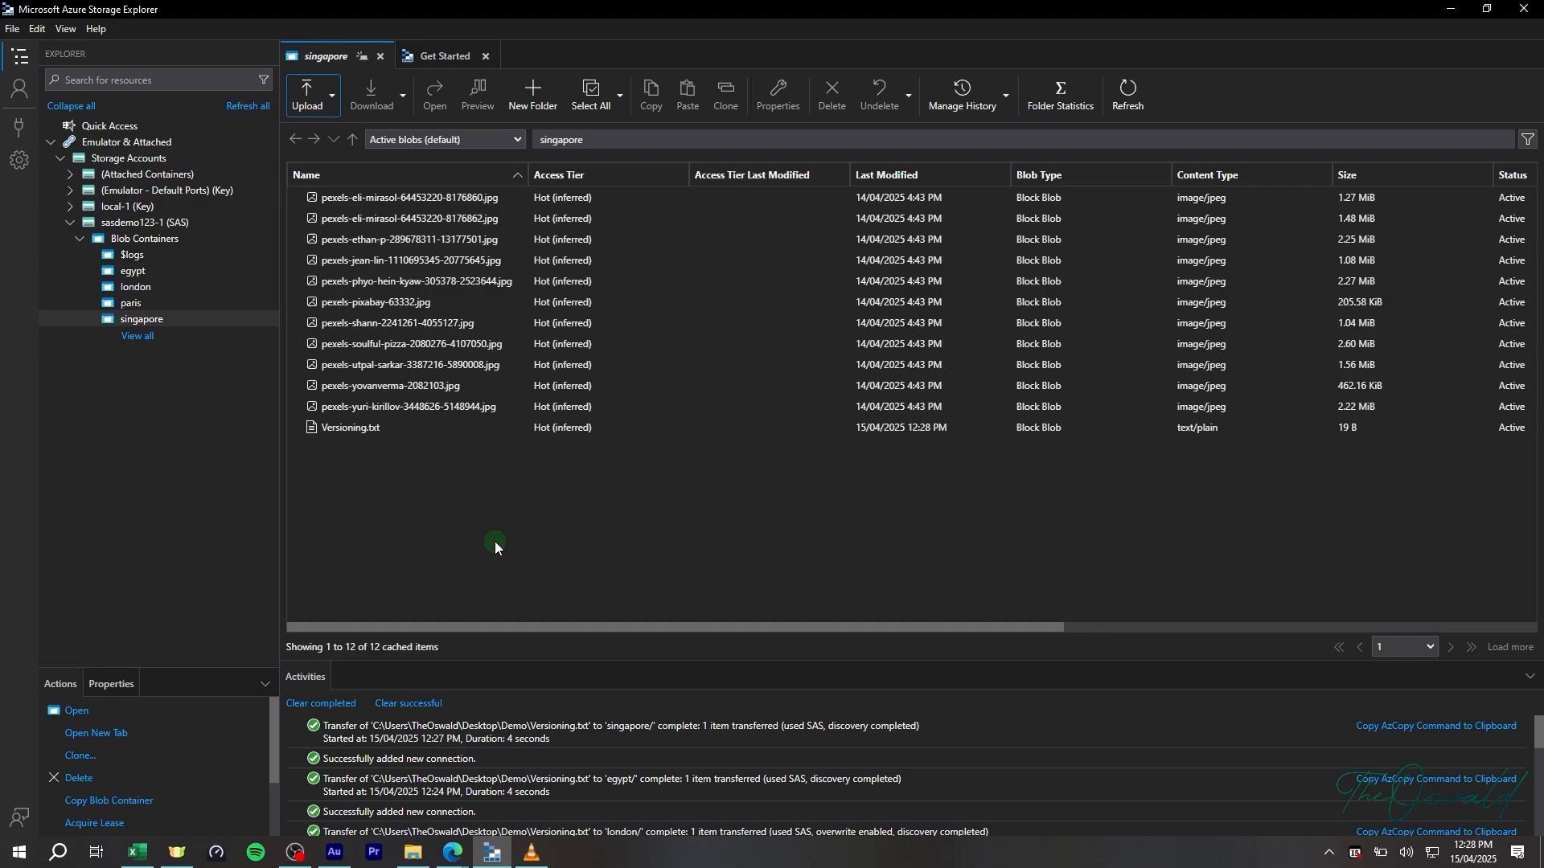
Check the uploaded Versioning.txt blob in the singapore listing.
{"action": "left_click", "coordinate": [390, 436]}
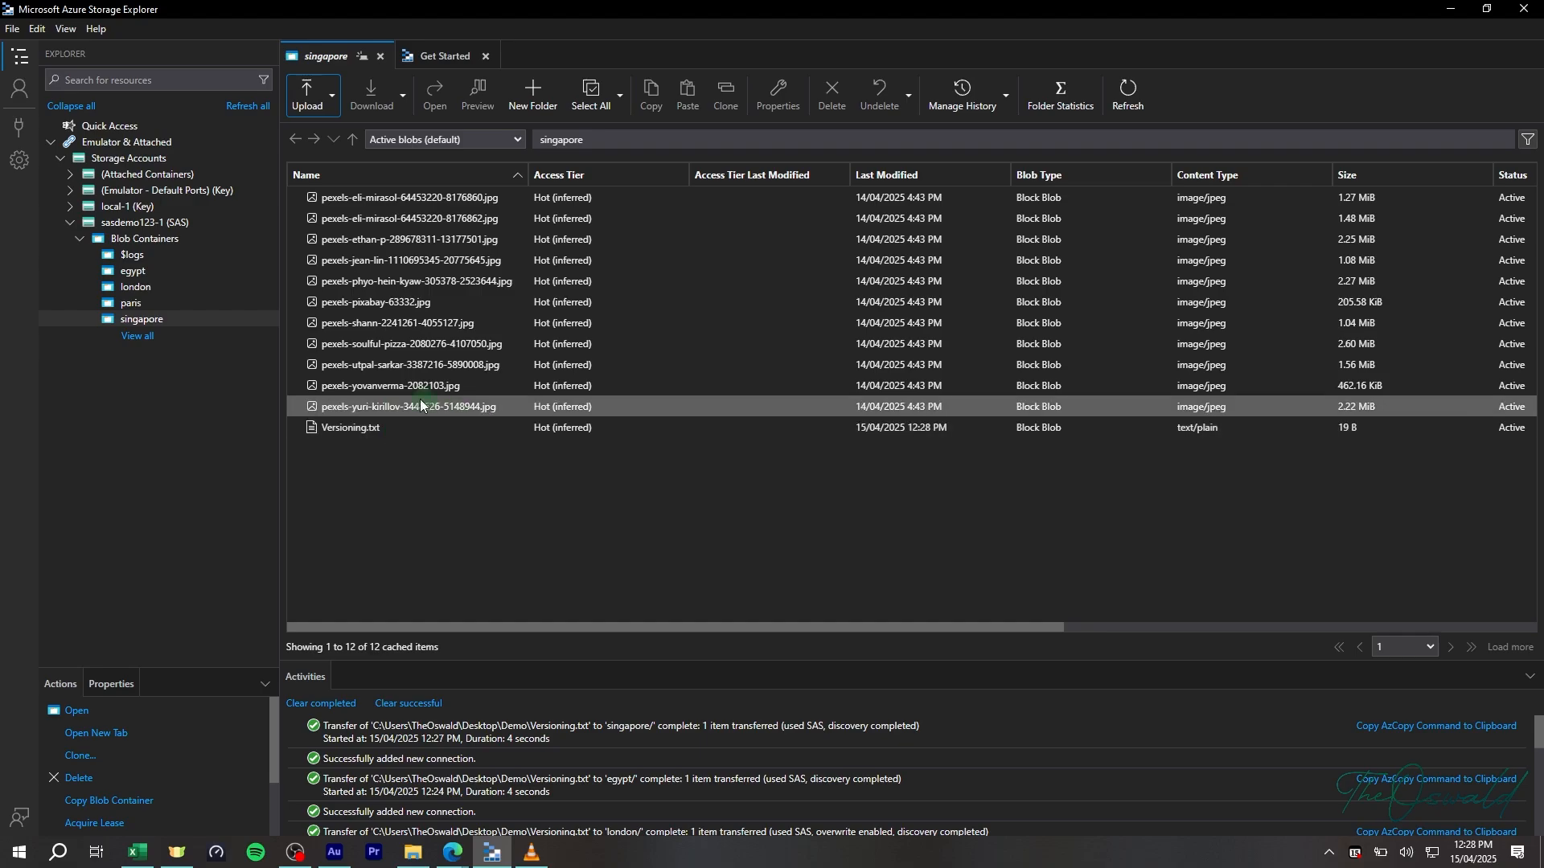
{"action": "left_click", "coordinate": [404, 448]}
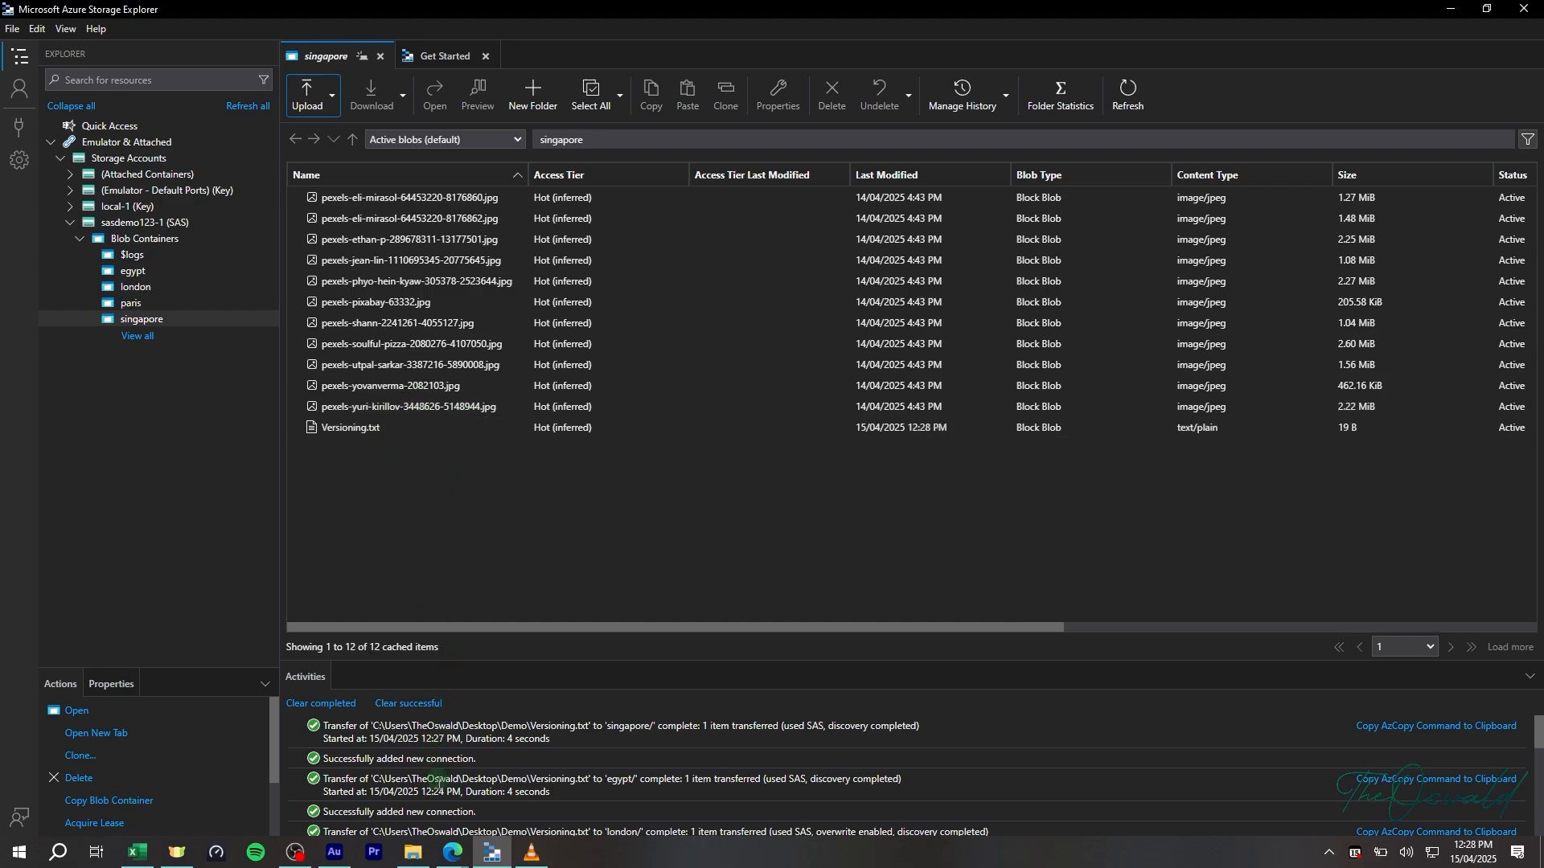
{"action": "left_click", "coordinate": [452, 850]}
Paste the Blob service SAS URL from the portal into Excel cell B6 under UPLOAD.
{"action": "left_click", "coordinate": [287, 749]}
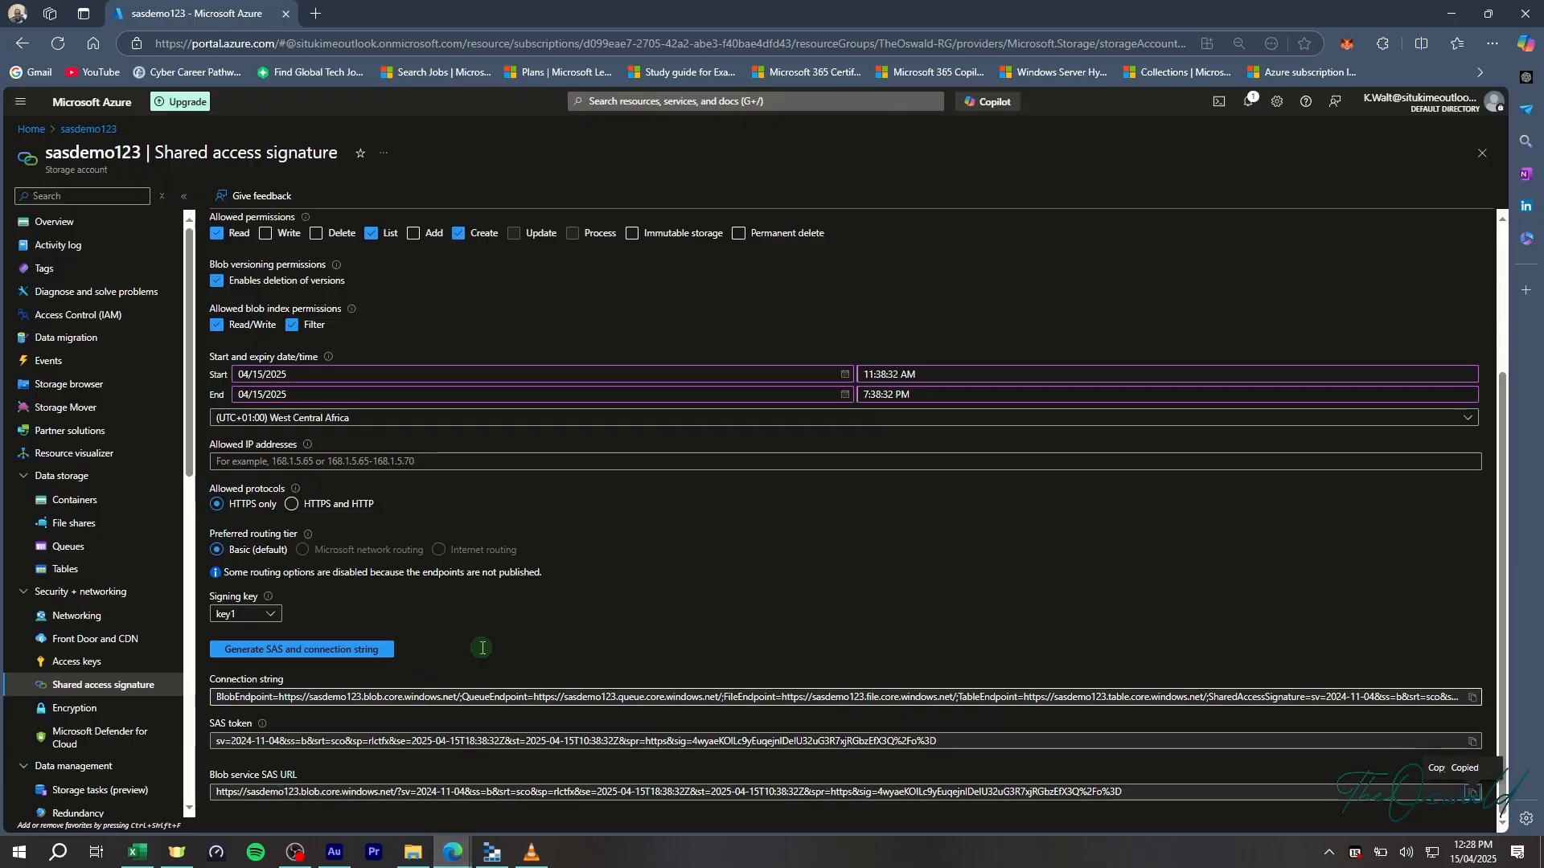
{"action": "scroll", "coordinate": [664, 494], "scroll_direction": "up", "scroll_amount": 3}
{"action": "scroll", "coordinate": [664, 494], "scroll_direction": "down", "scroll_amount": 3}
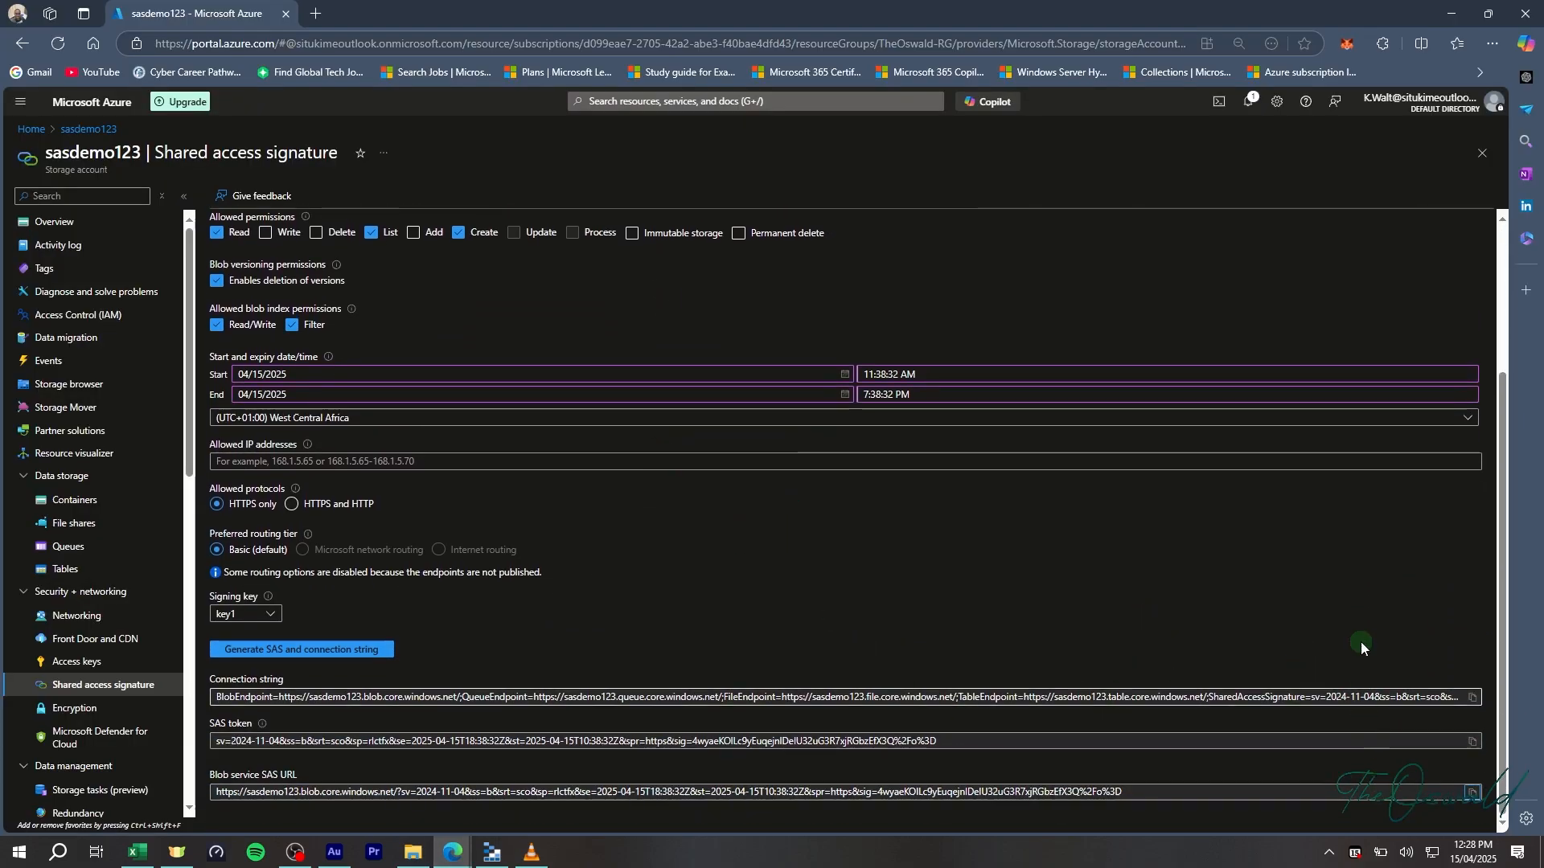
{"action": "scroll", "coordinate": [1230, 452], "scroll_direction": "up", "scroll_amount": 3}
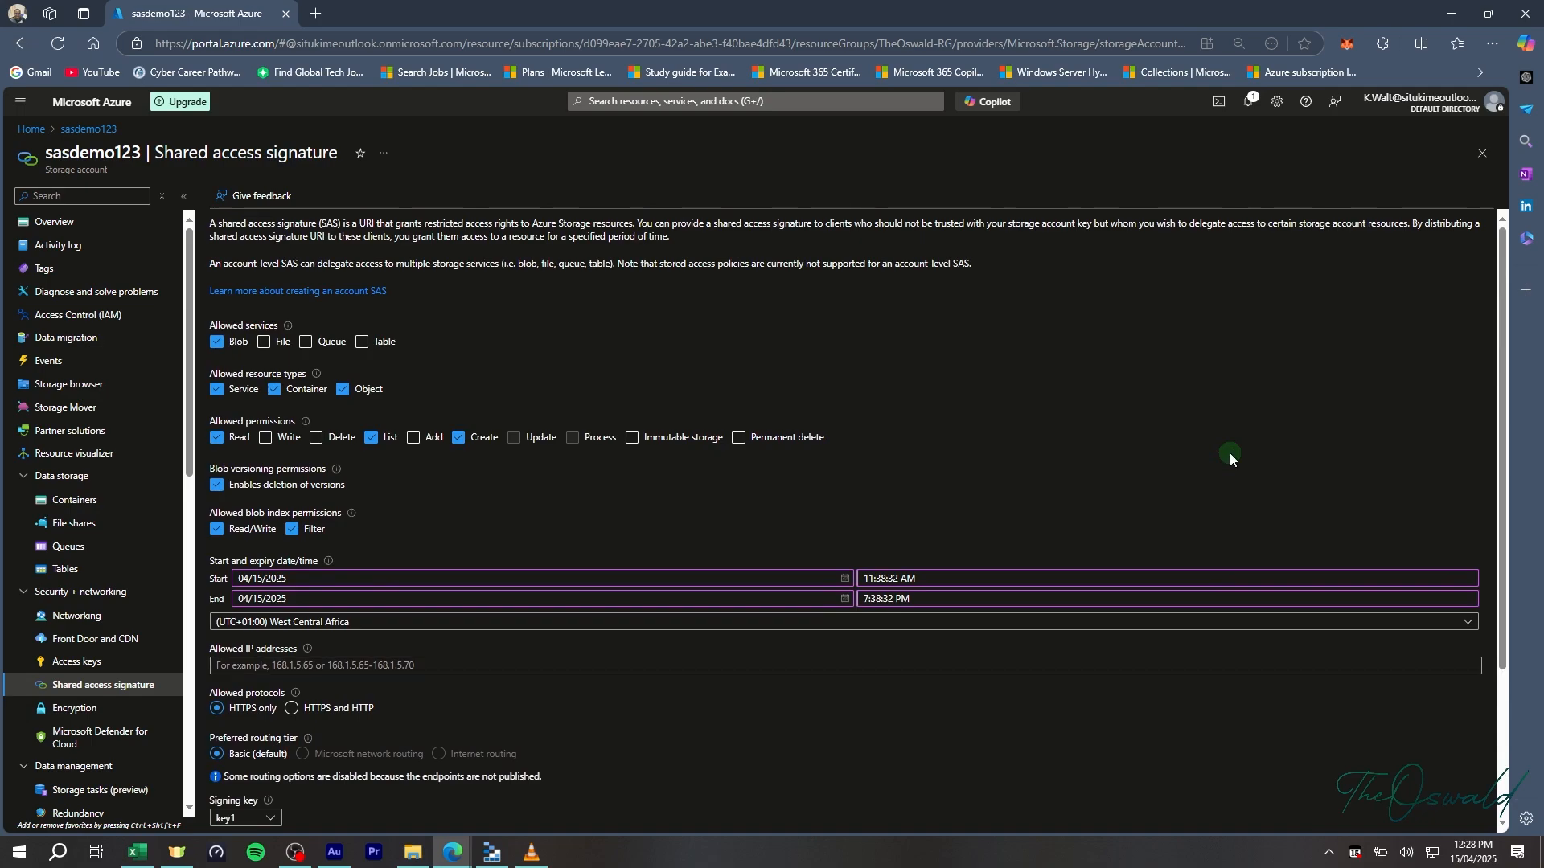
{"action": "scroll", "coordinate": [1227, 452], "scroll_direction": "down", "scroll_amount": 3}
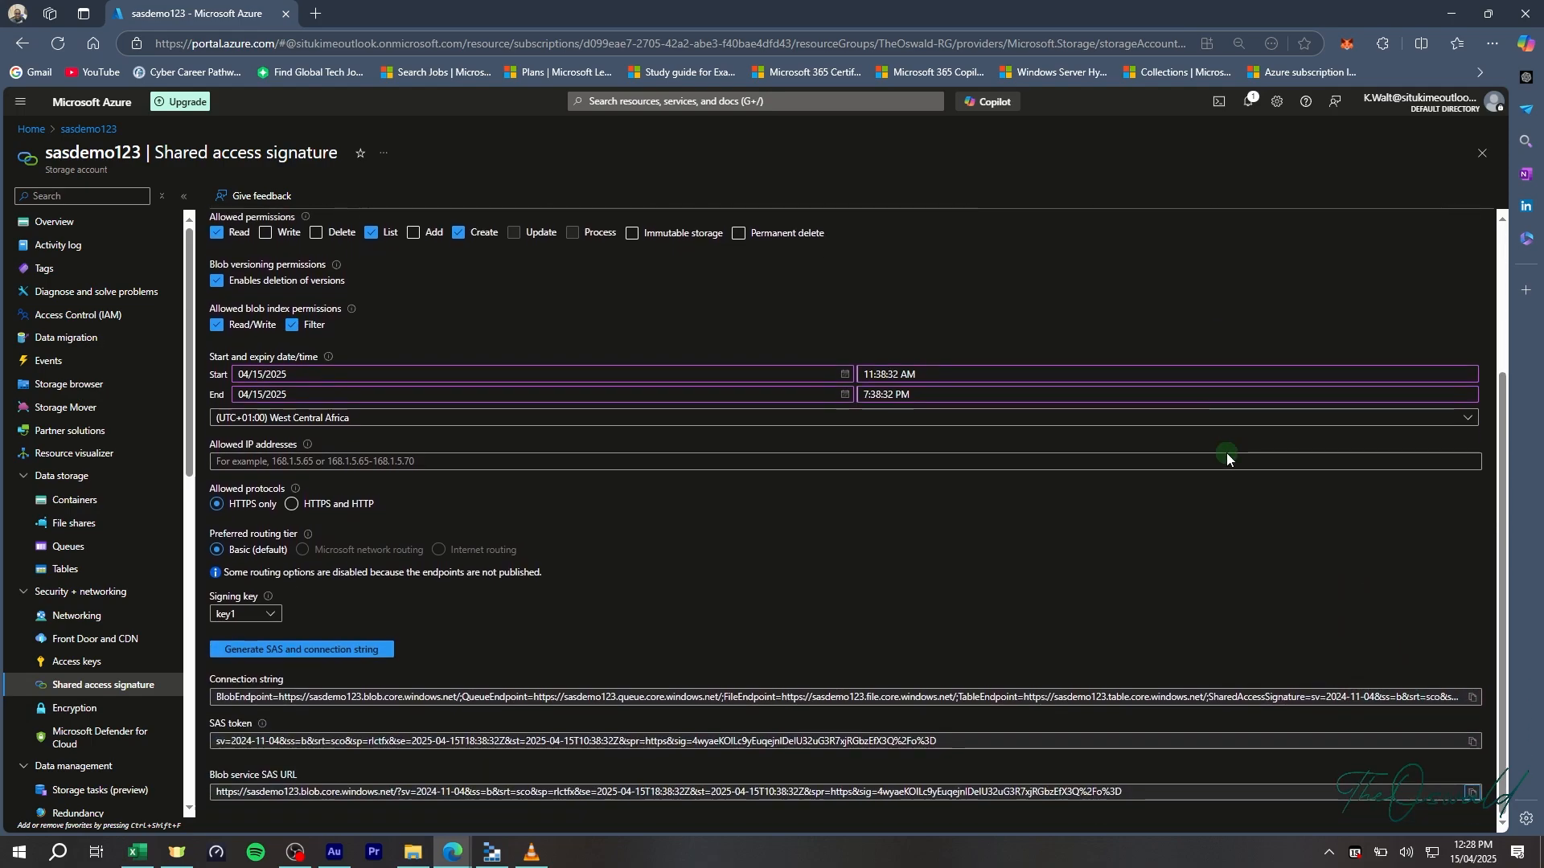
{"action": "left_click", "coordinate": [134, 850]}
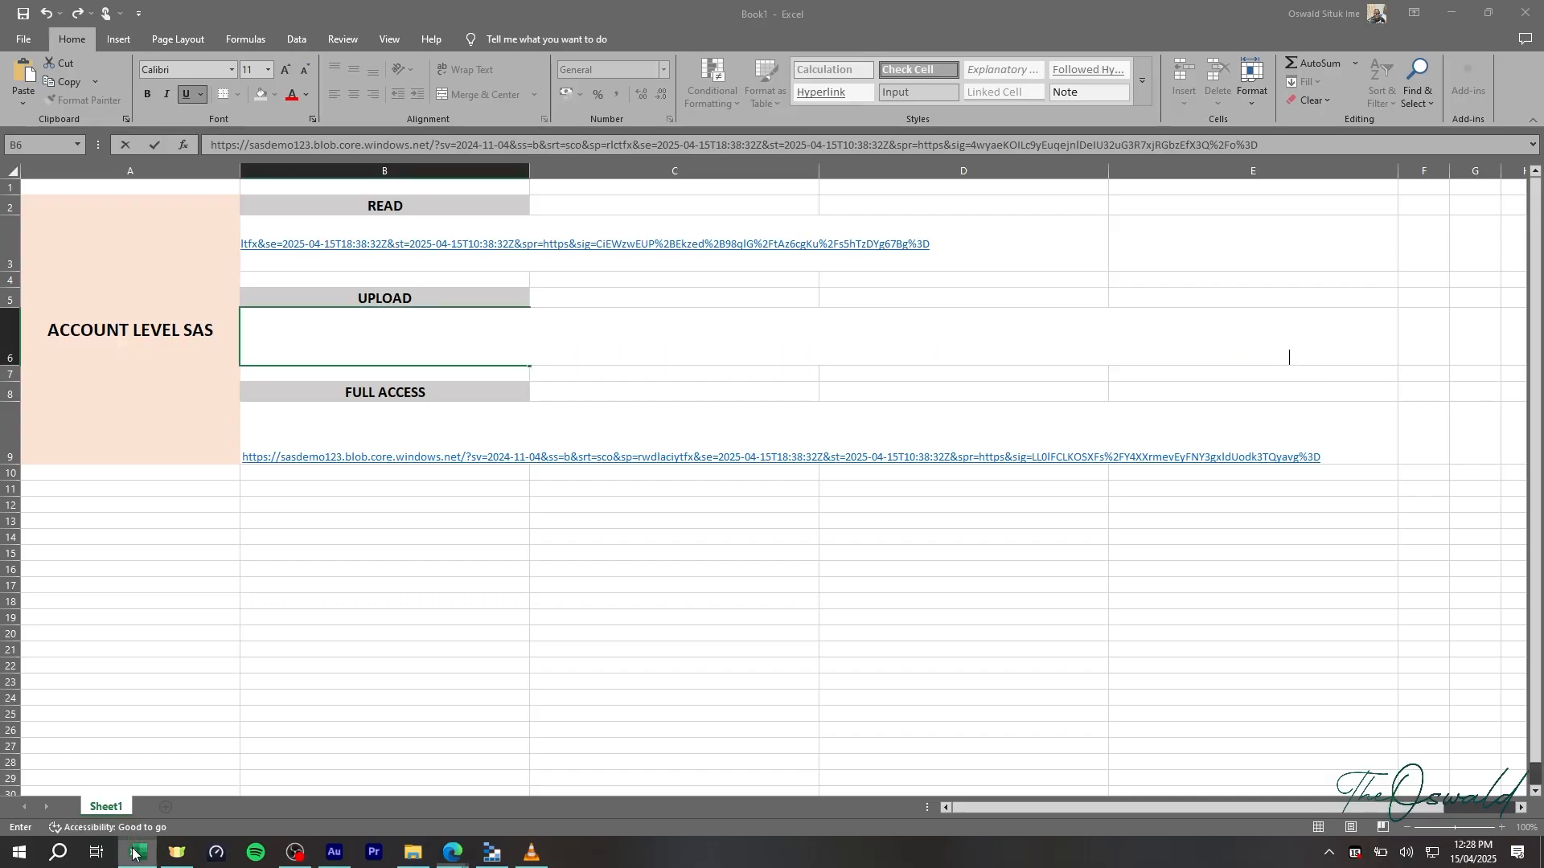
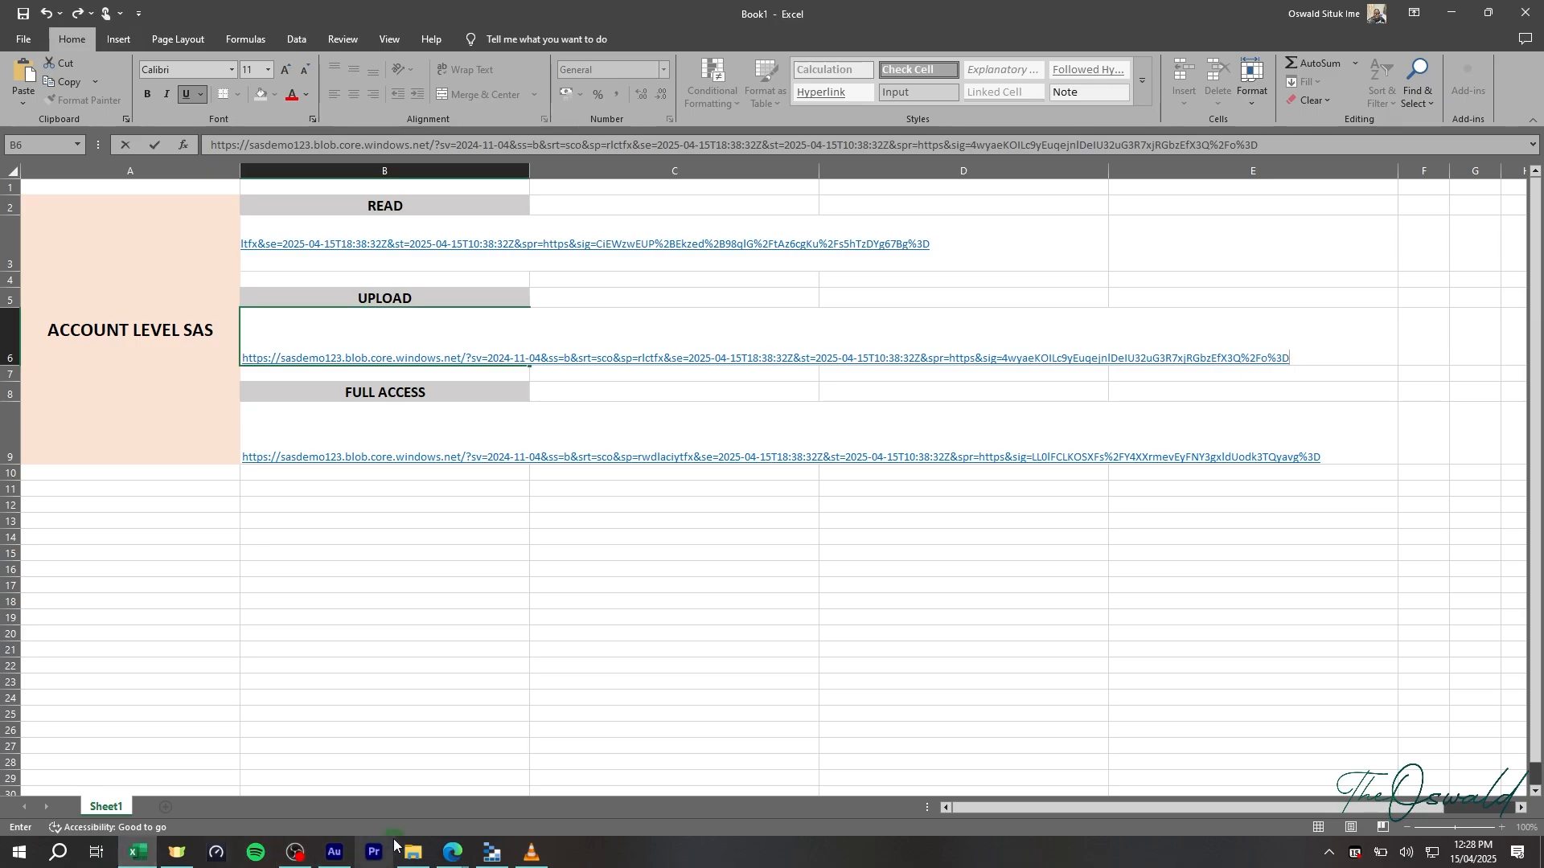
{"action": "left_click", "coordinate": [452, 852]}
{"action": "left_click", "coordinate": [312, 793]}
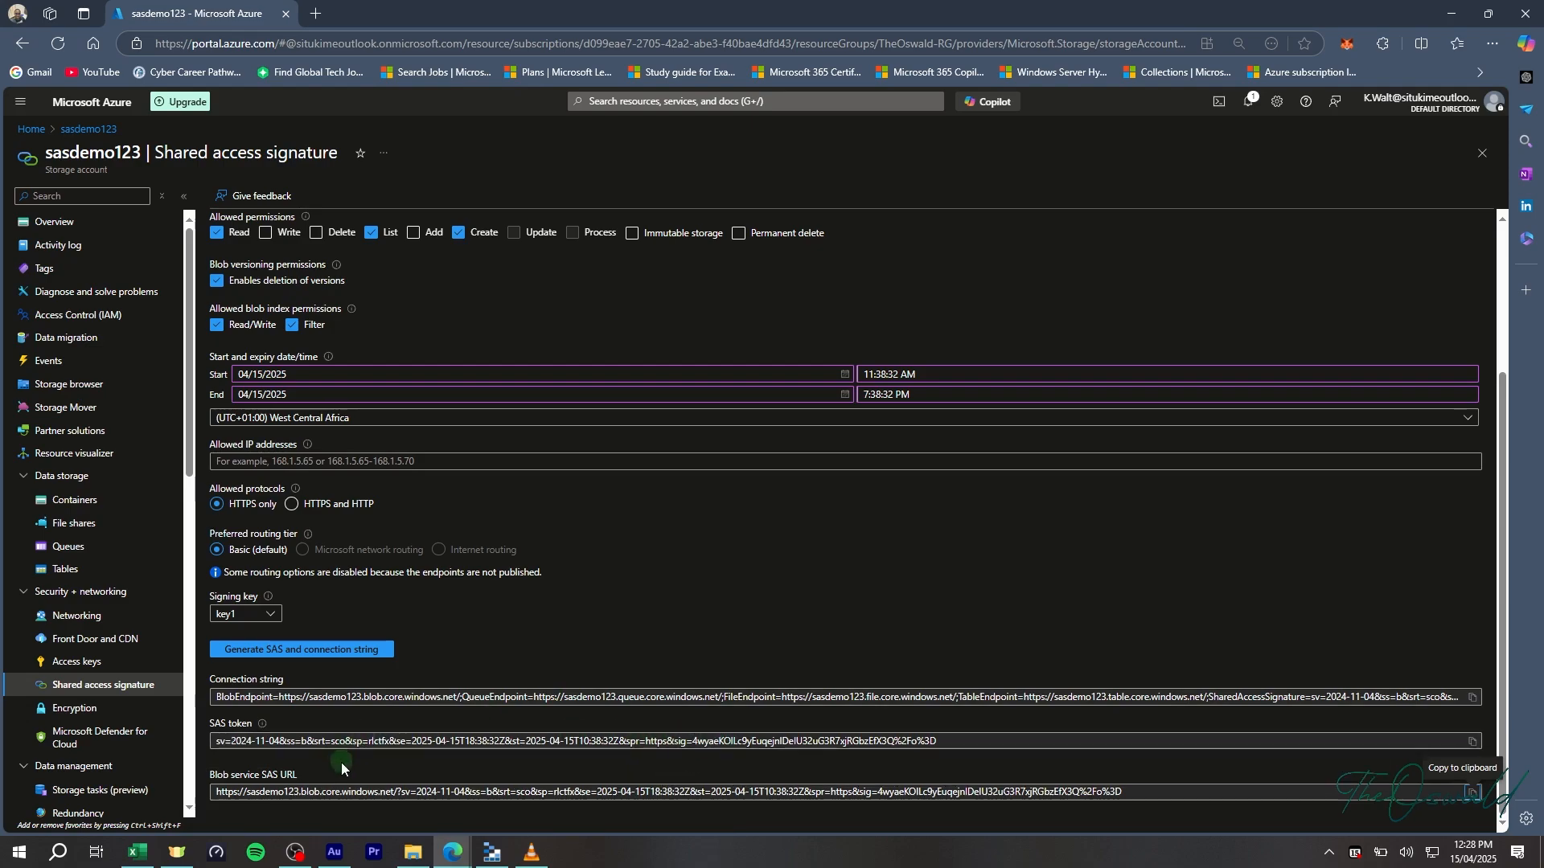
Copy the READ SAS URL from Excel cell B3.
{"action": "left_click", "coordinate": [148, 853]}
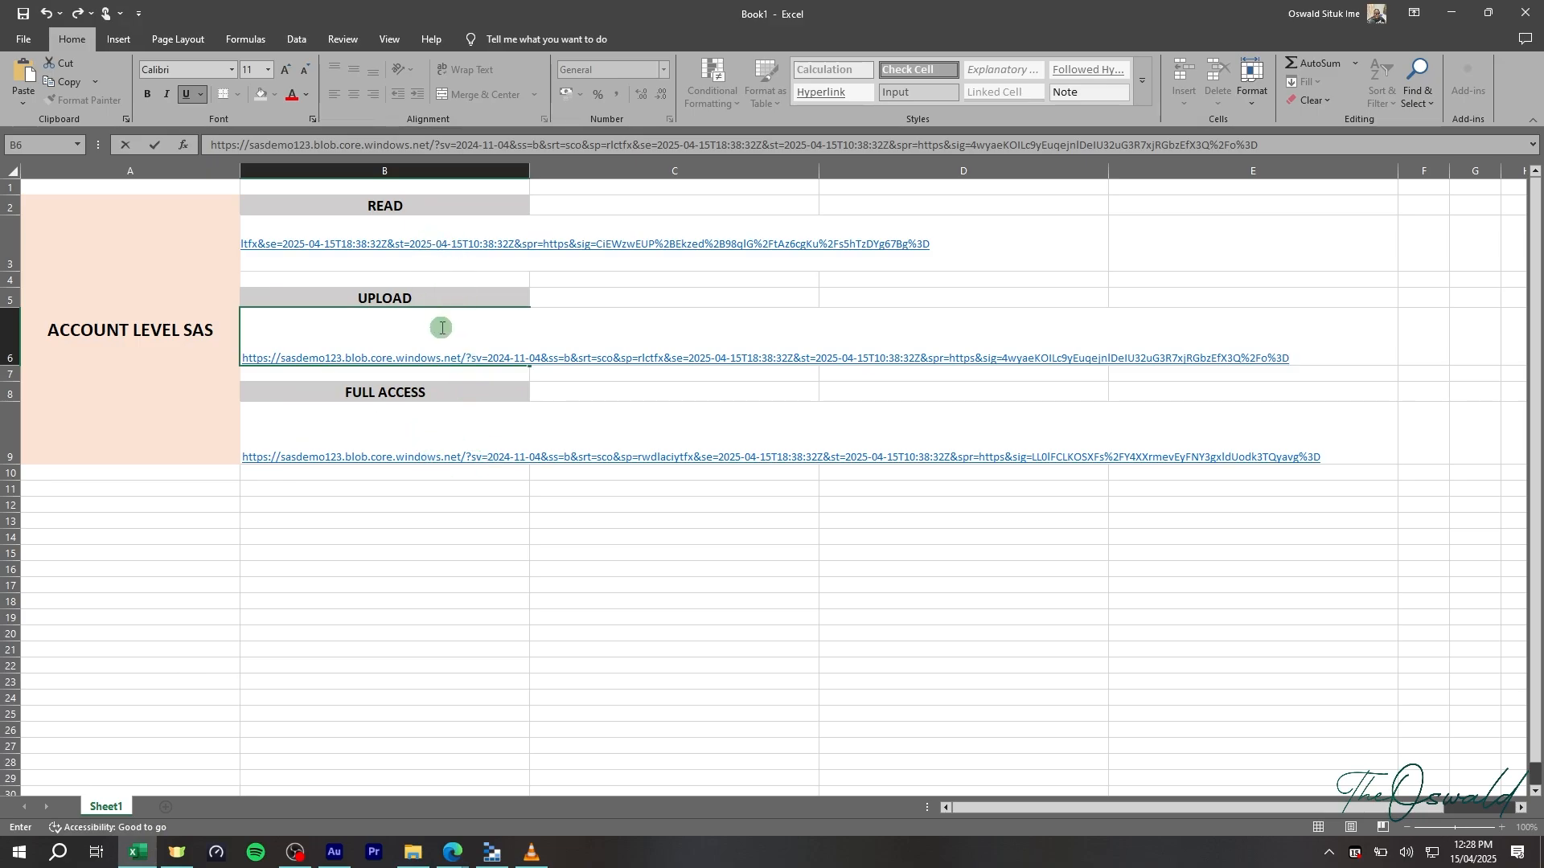
{"action": "left_click", "coordinate": [417, 244]}
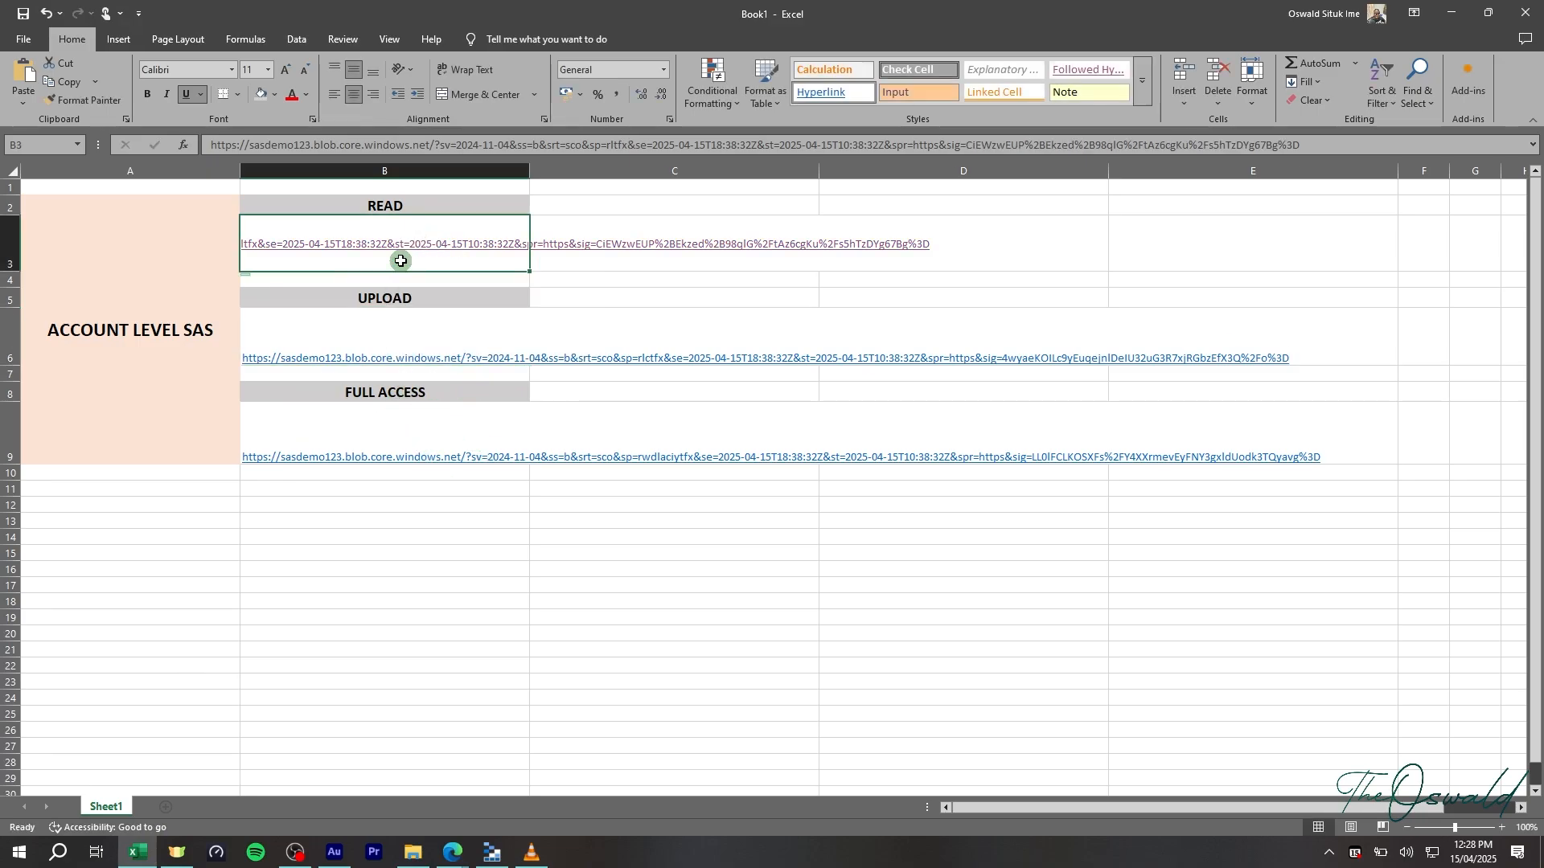
{"action": "right_click", "coordinate": [405, 256]}
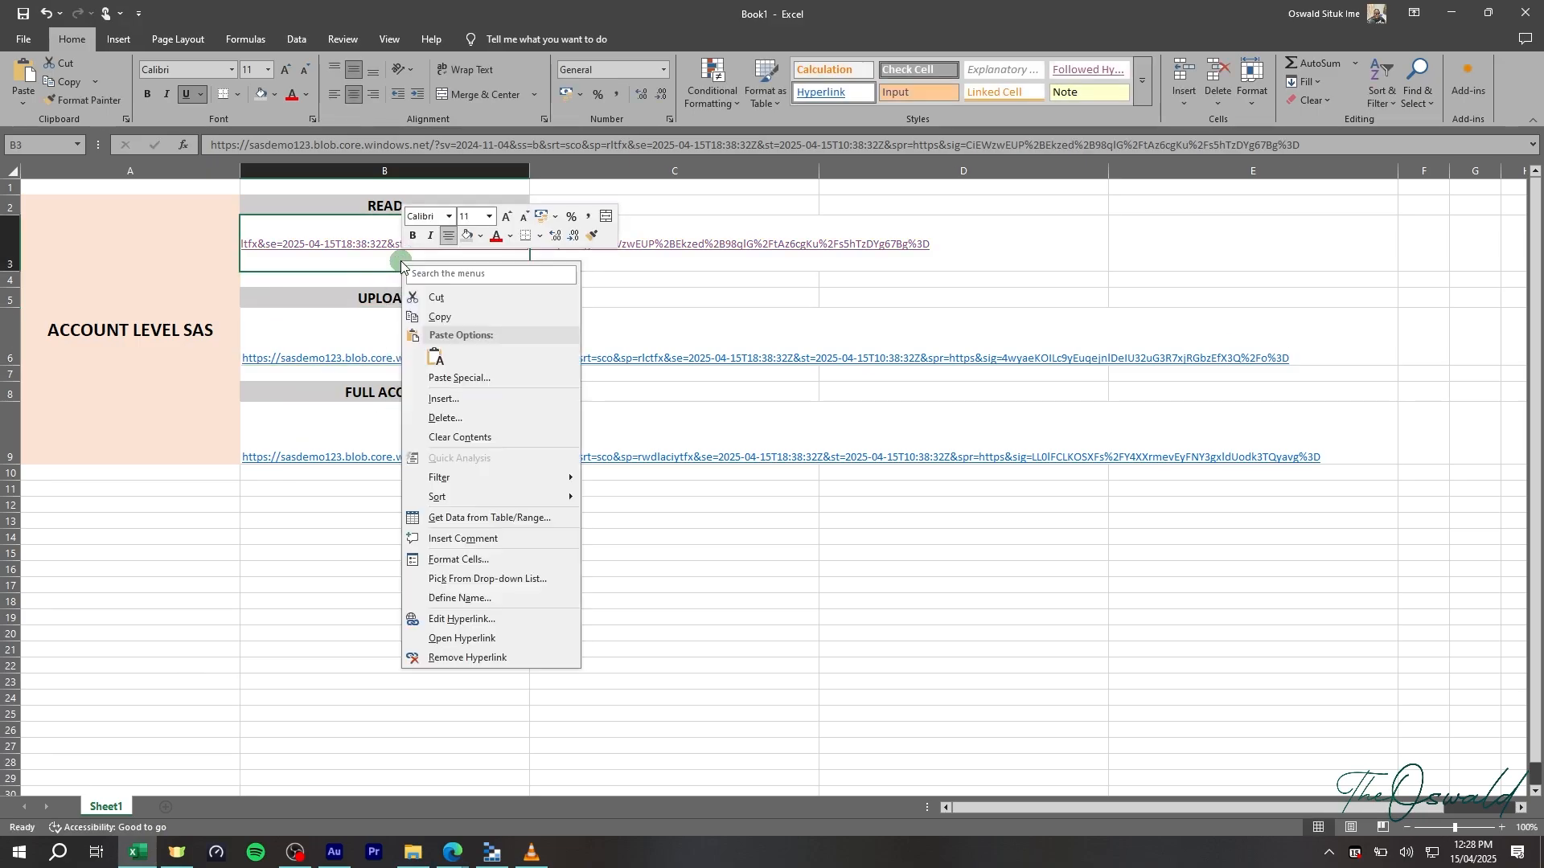
{"action": "left_click", "coordinate": [455, 316]}
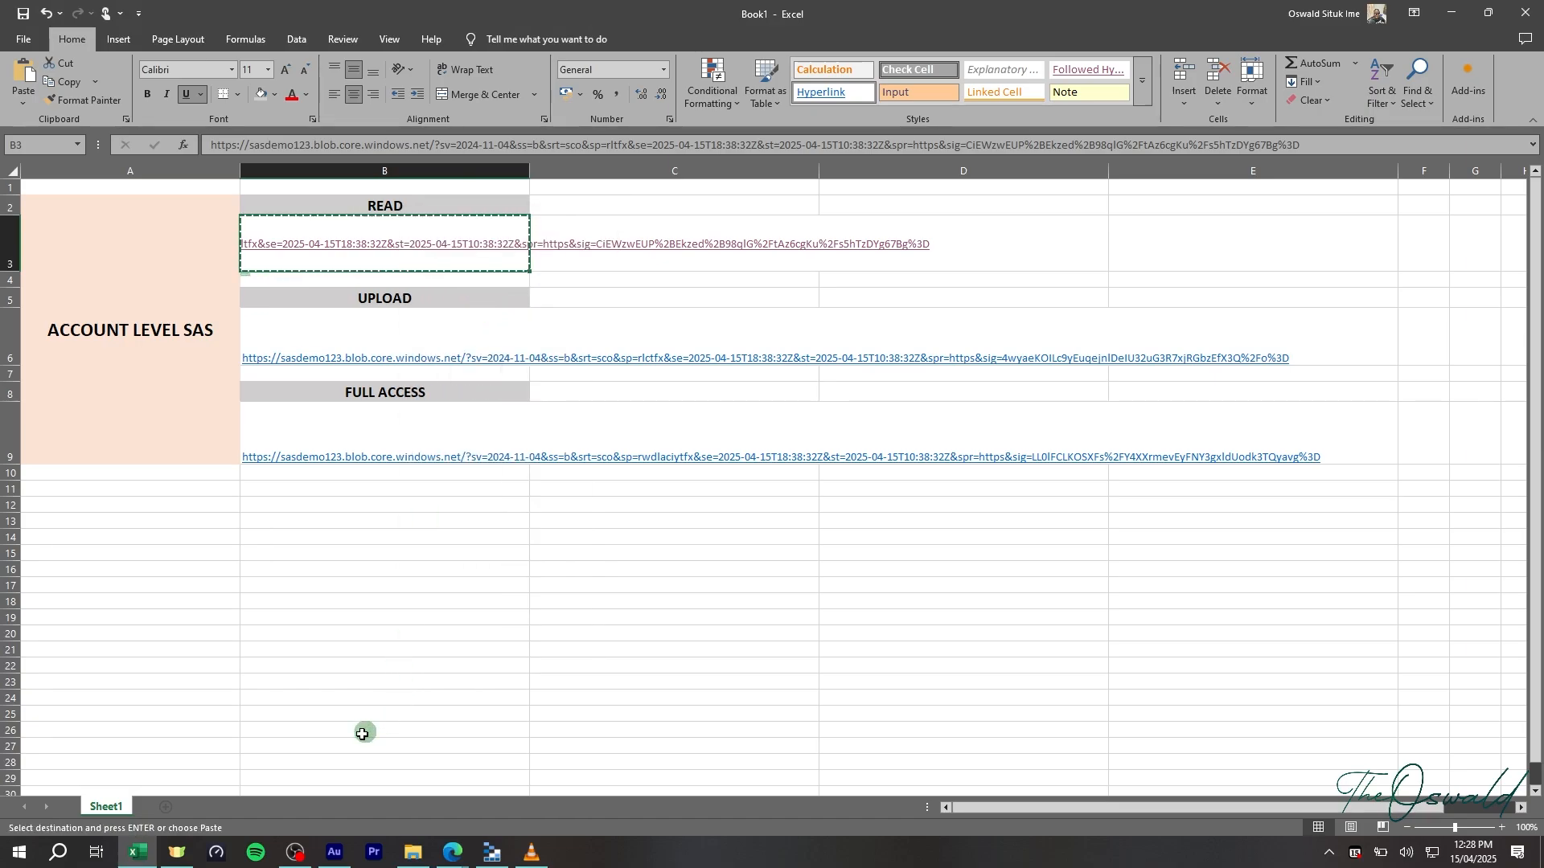
{"action": "left_click", "coordinate": [493, 851]}
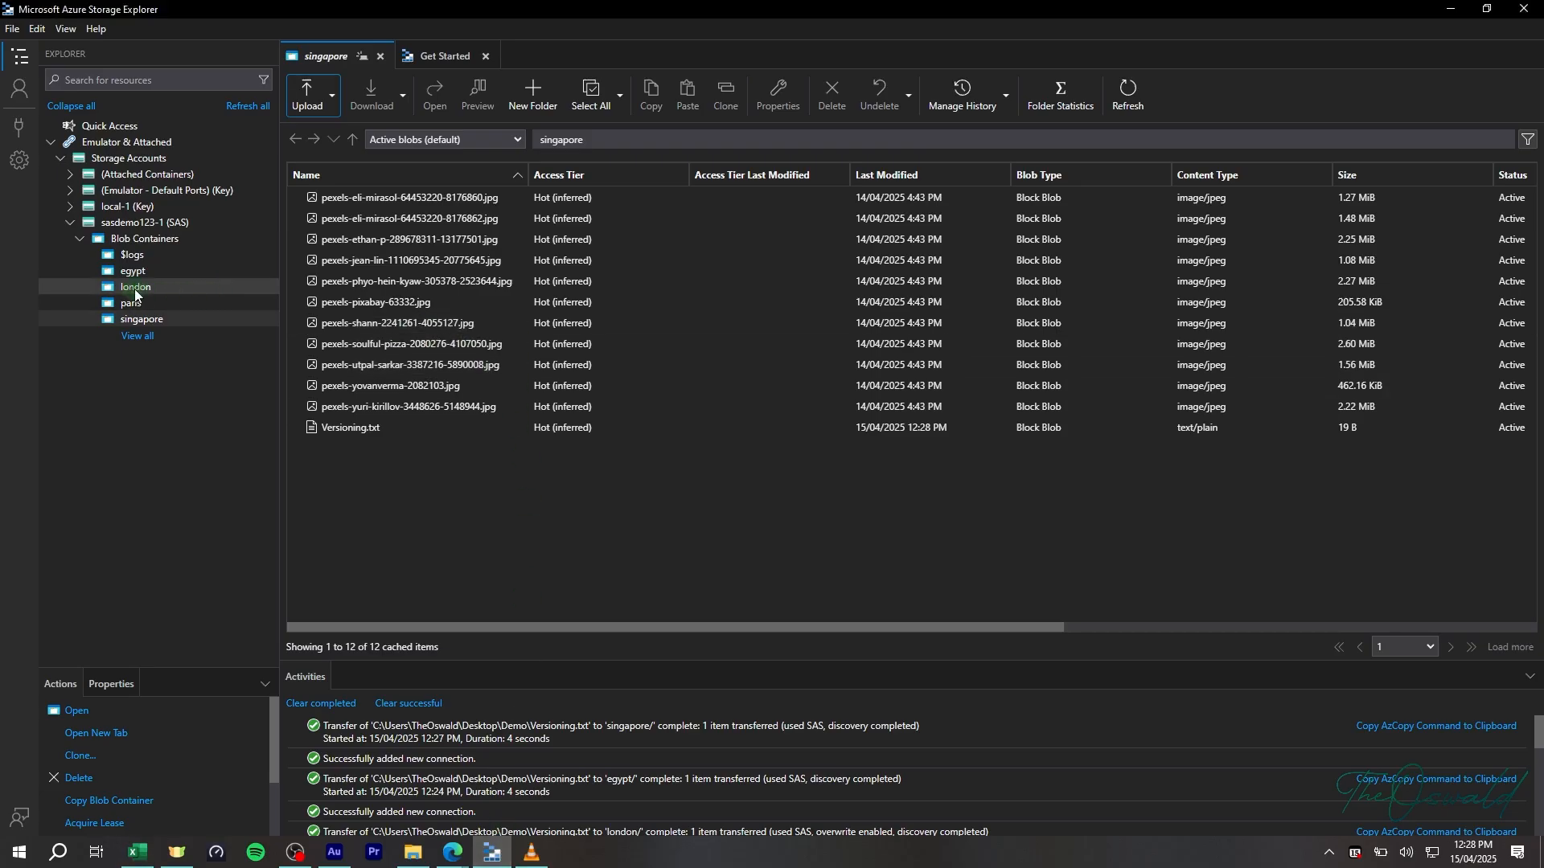
Detach the sasdemo123-1 (SAS) connection and close the singapore tab.
{"action": "left_click", "coordinate": [141, 223]}
{"action": "left_click", "coordinate": [80, 777]}
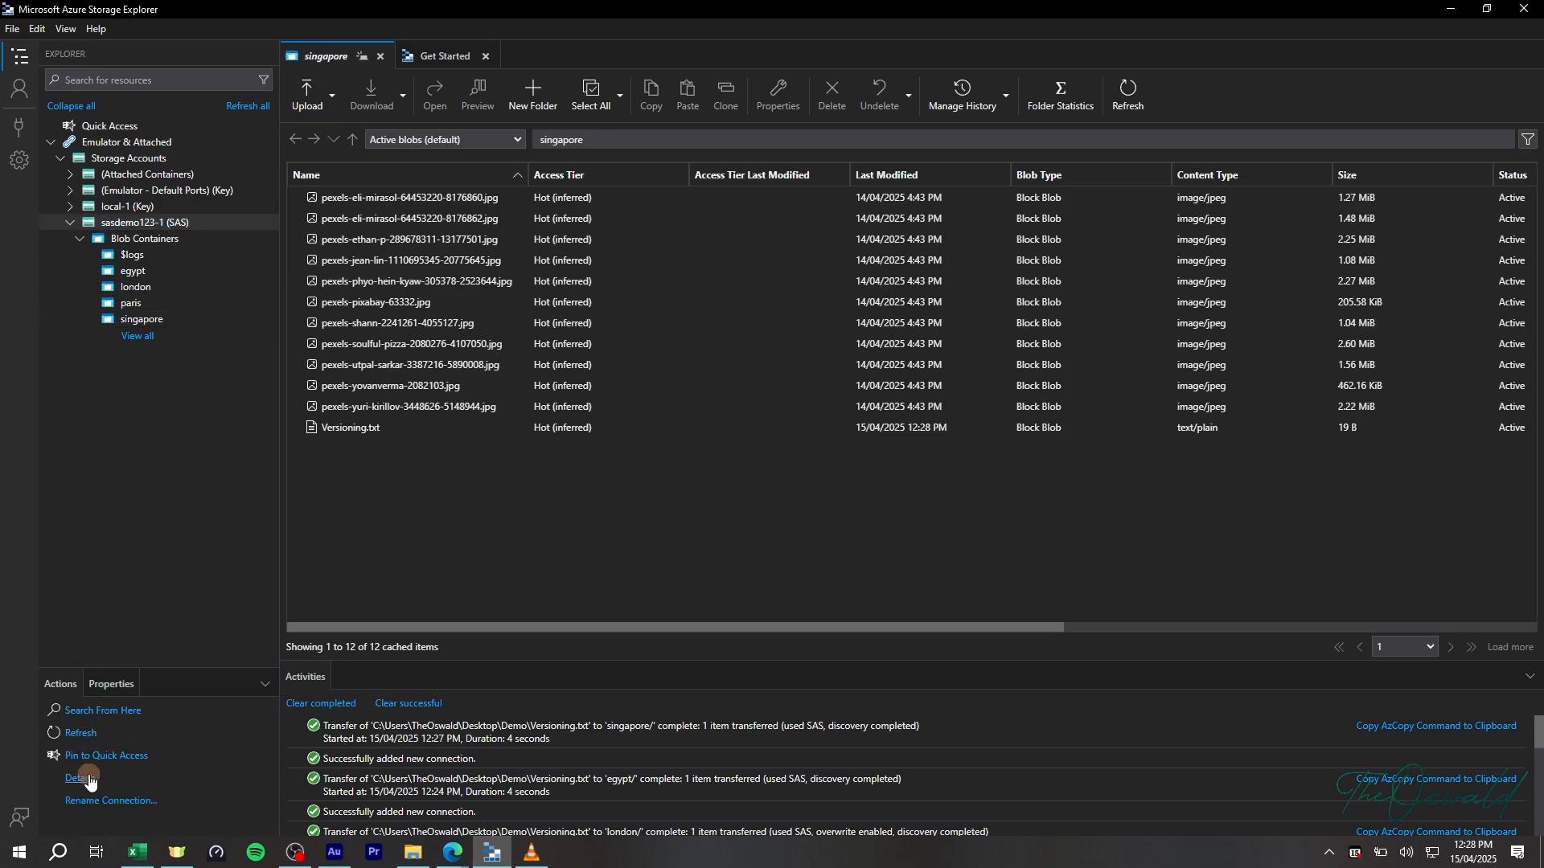
{"action": "left_click", "coordinate": [831, 480]}
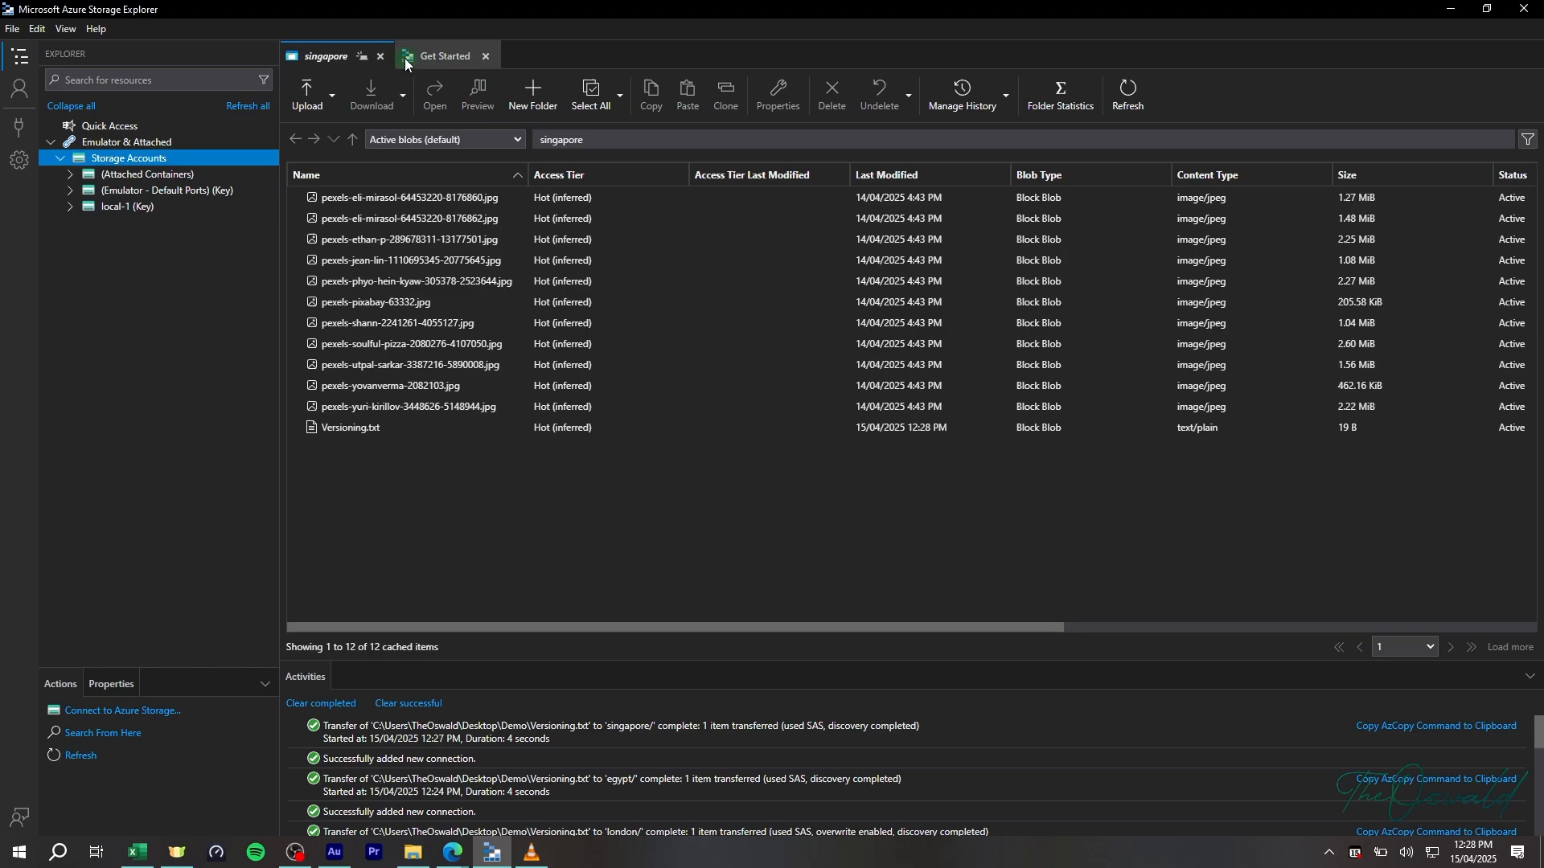
{"action": "left_click", "coordinate": [380, 55]}
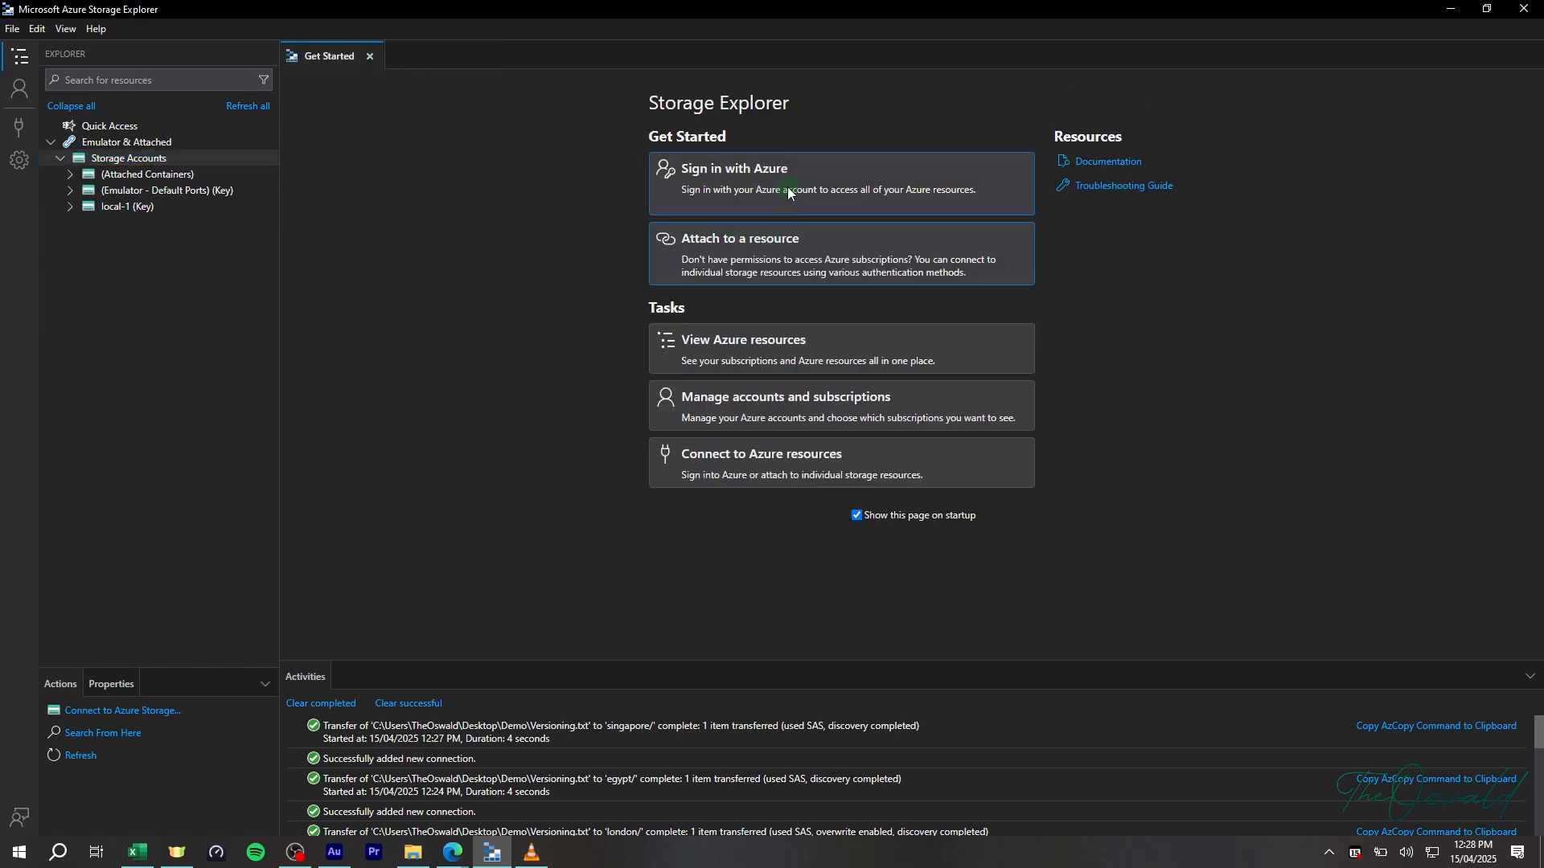
Connect sasdemo123-1 again as a storage account using the READ SAS URL.
{"action": "left_click", "coordinate": [791, 253]}
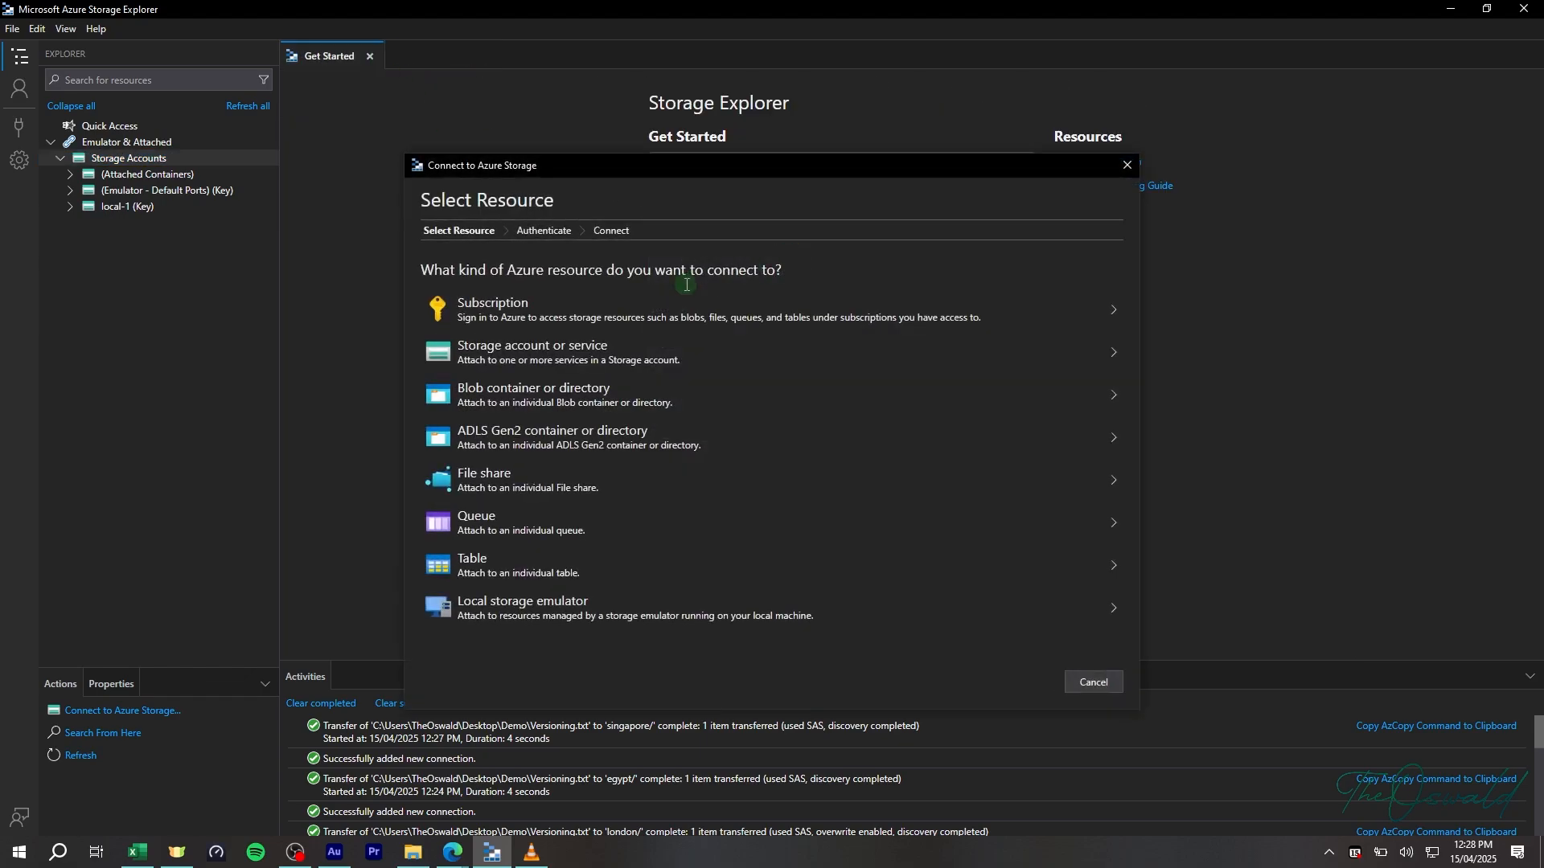
{"action": "left_click", "coordinate": [553, 354]}
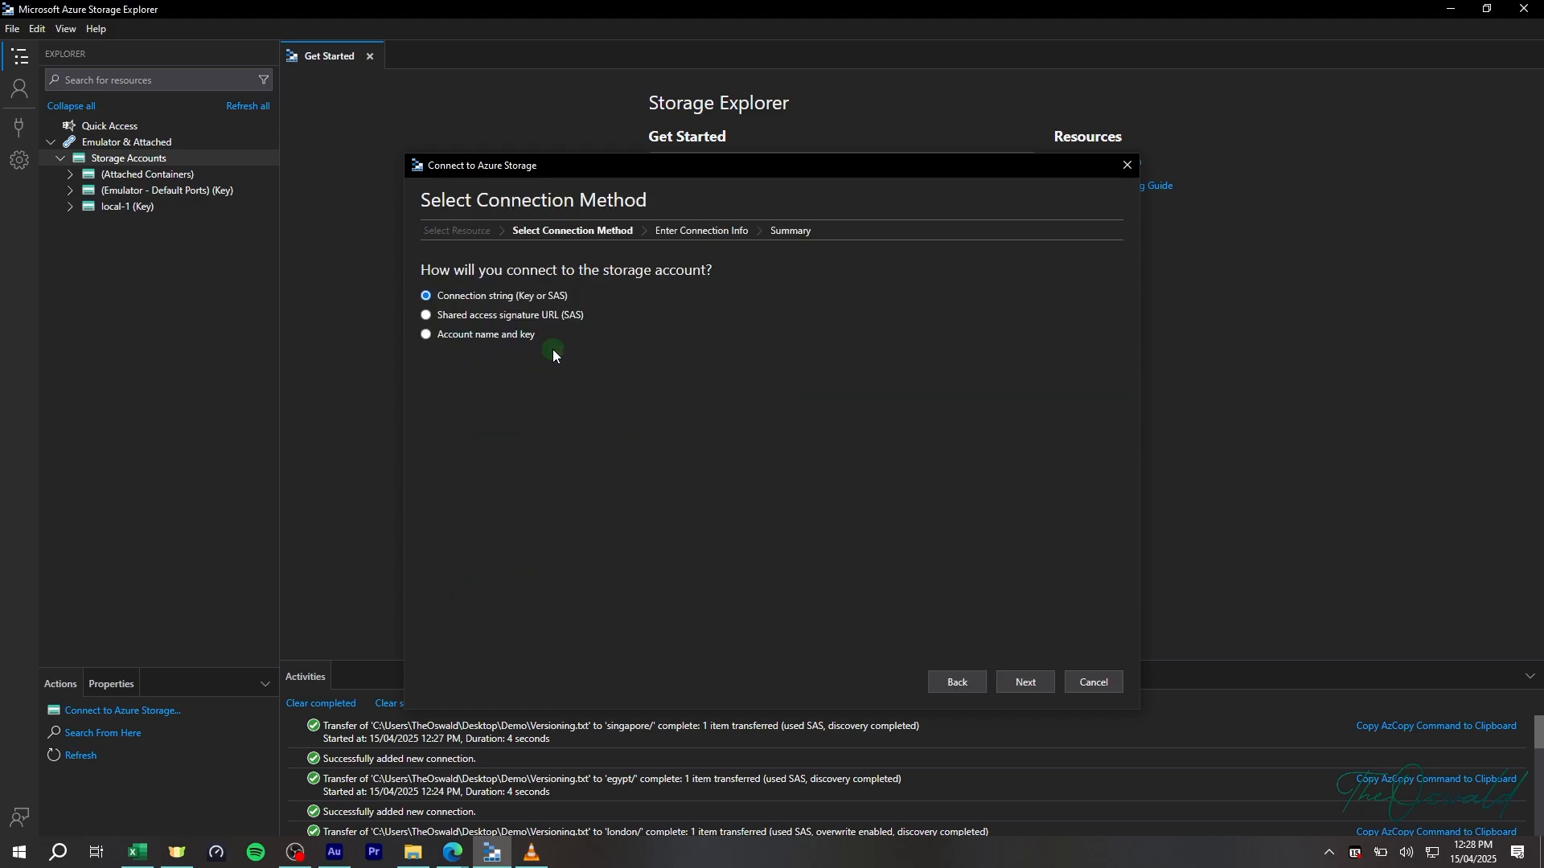
{"action": "left_click", "coordinate": [525, 317]}
{"action": "left_click", "coordinate": [1010, 686]}
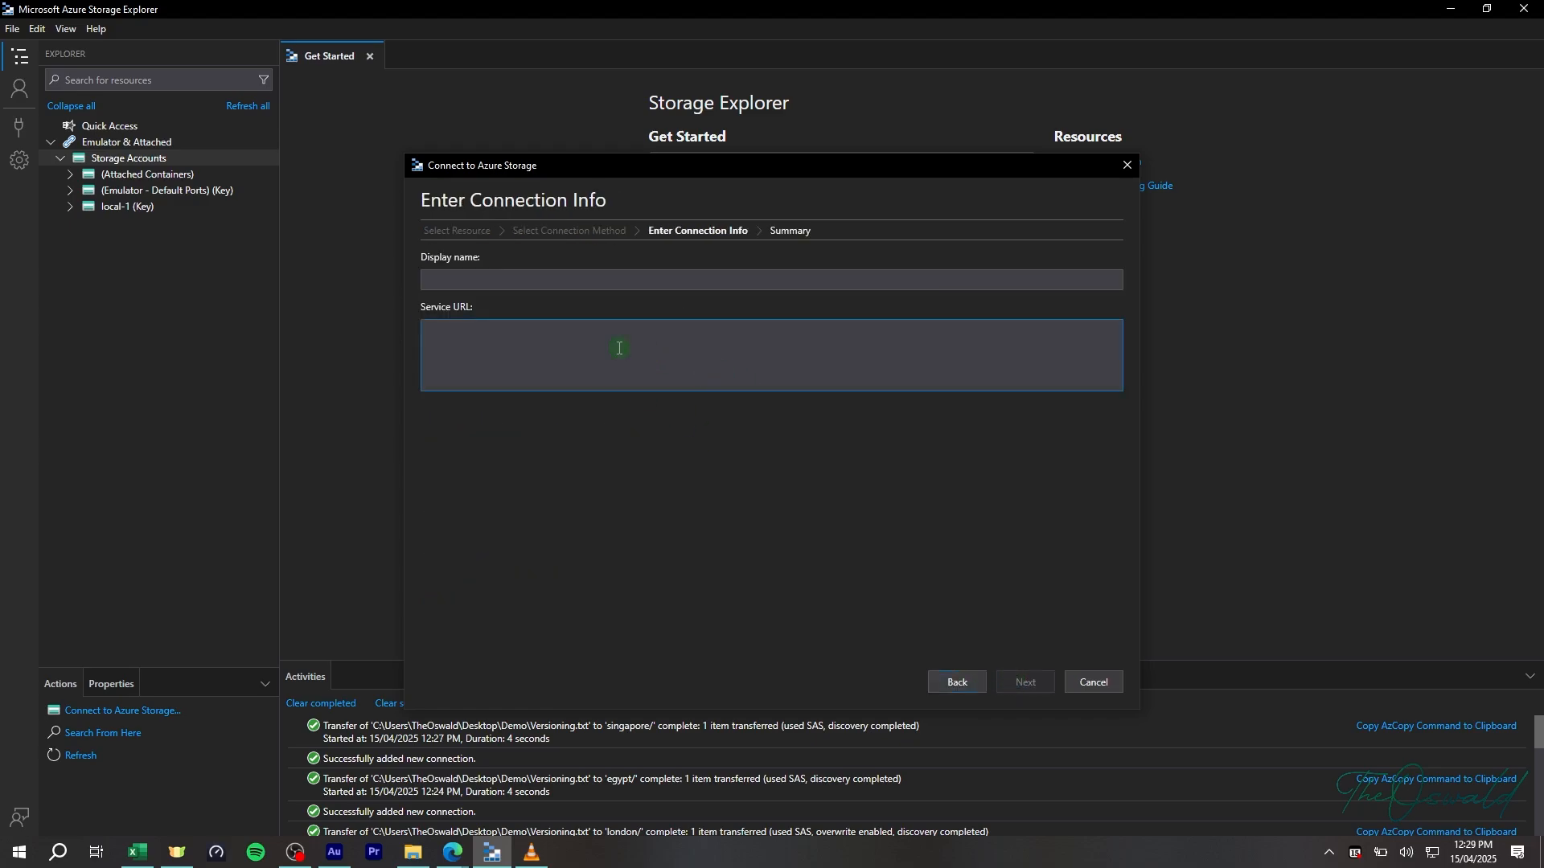
{"action": "key", "text": "ctrl+v"}
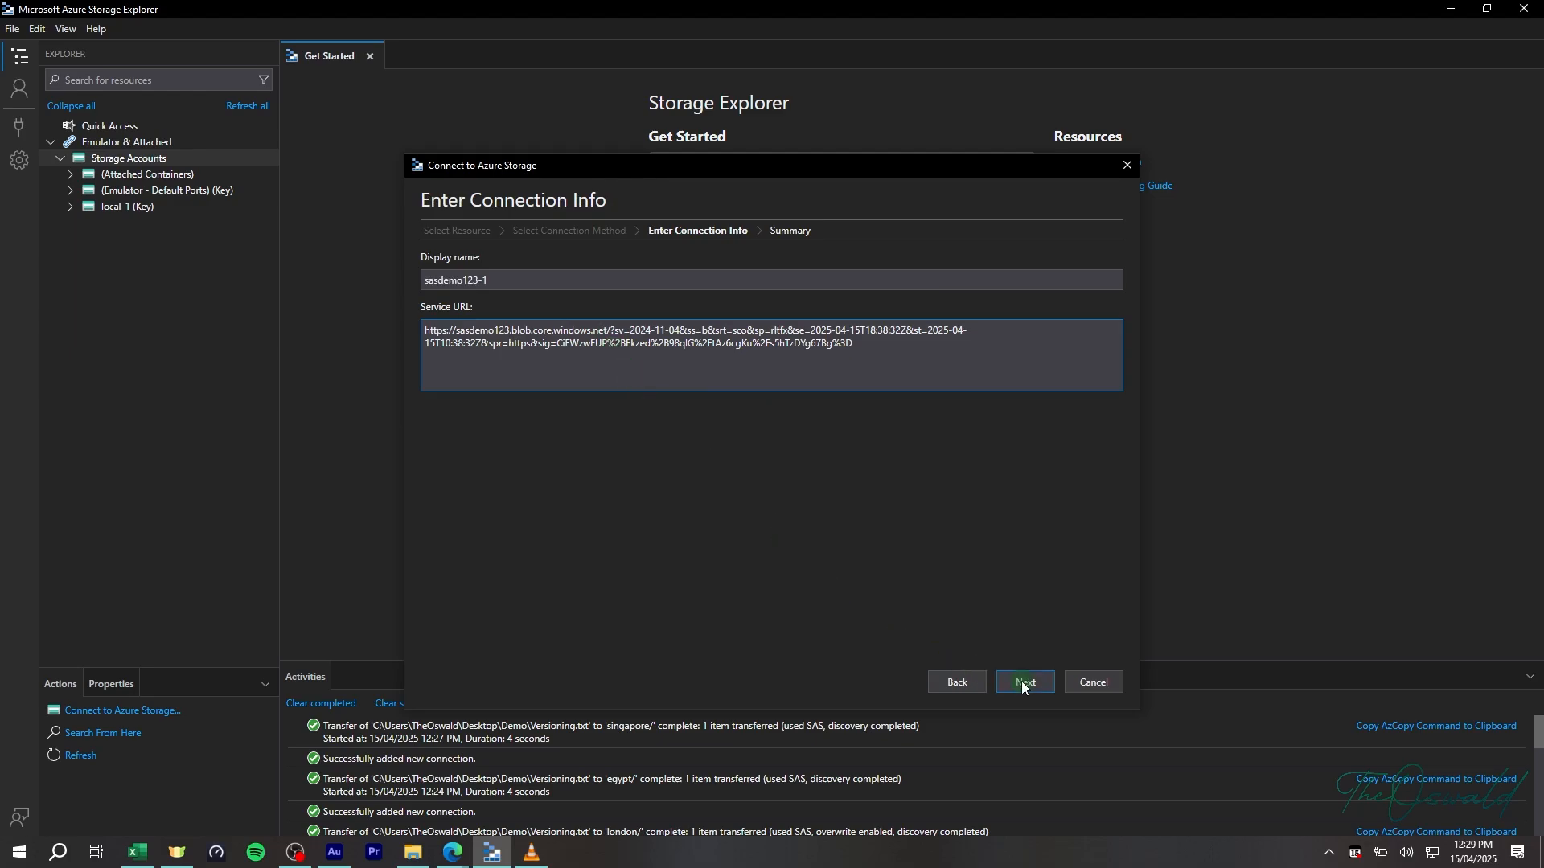
{"action": "left_click", "coordinate": [1023, 684]}
{"action": "left_click", "coordinate": [1020, 684]}
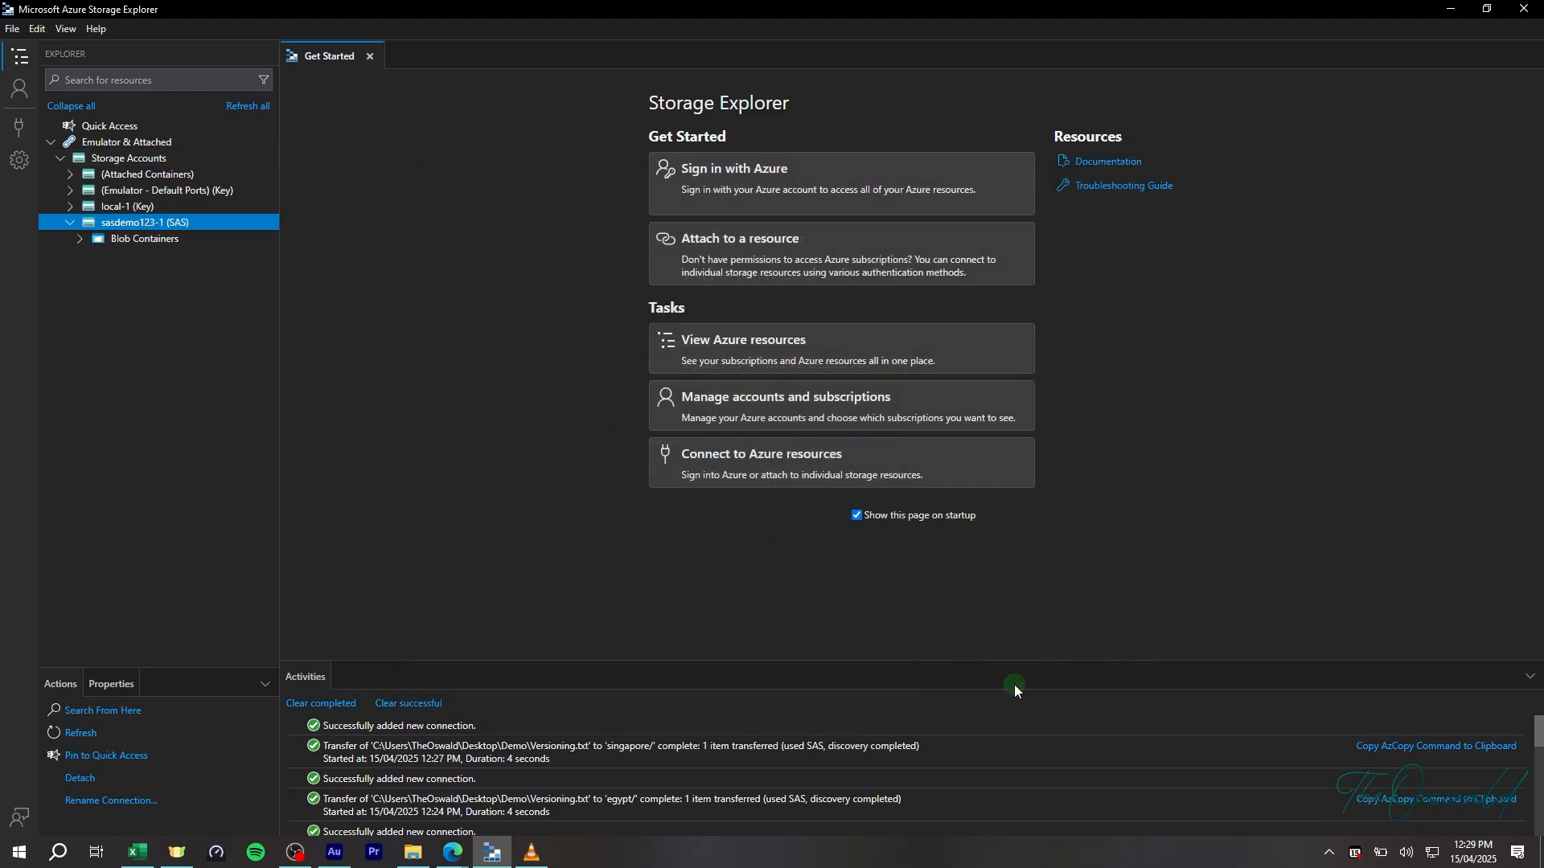
{"action": "left_click", "coordinate": [80, 241]}
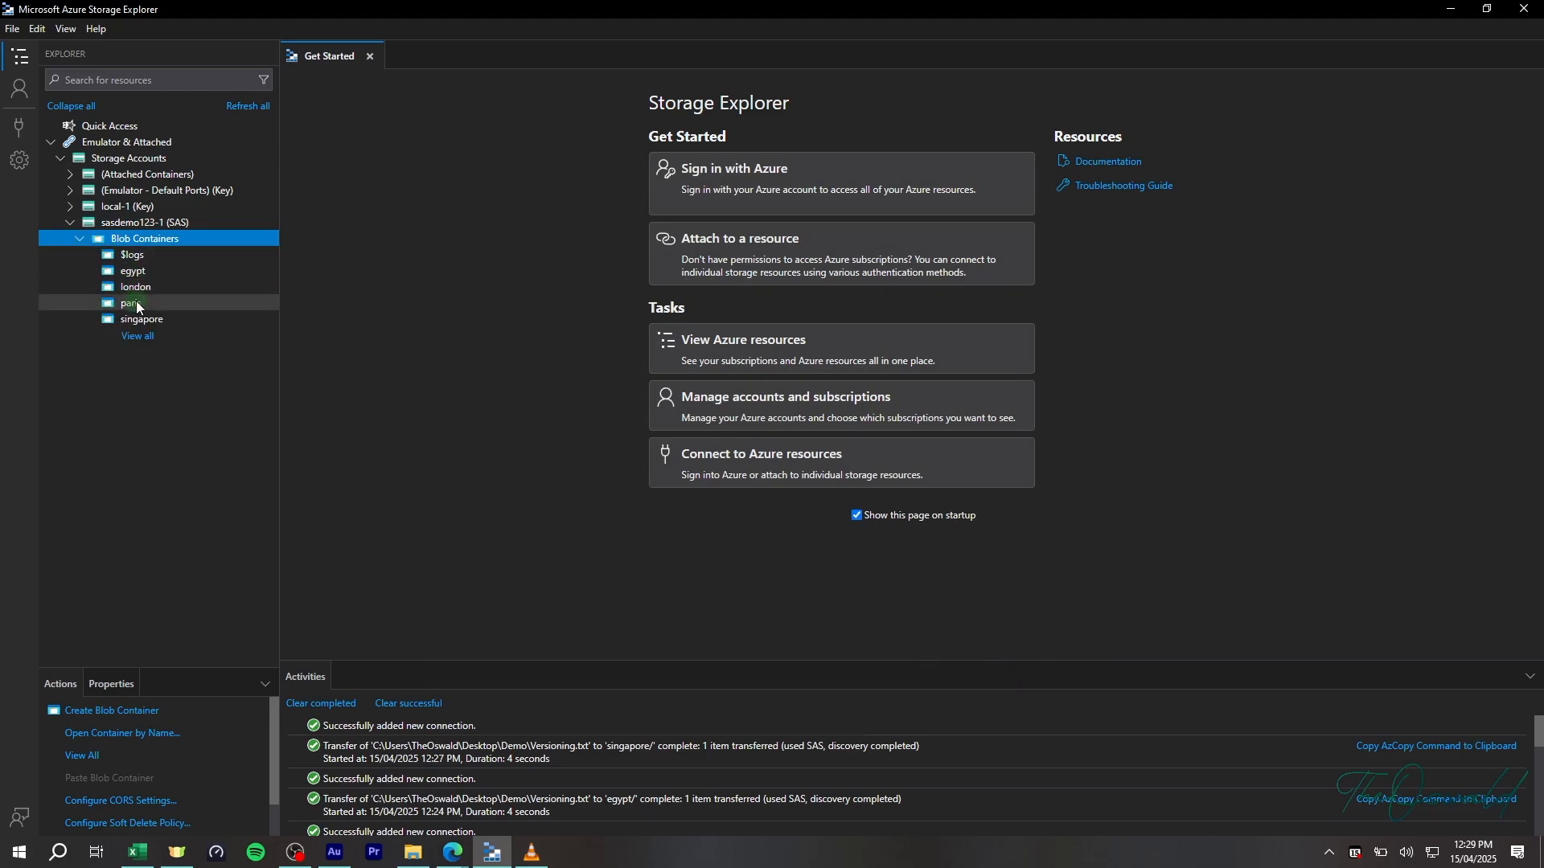
{"action": "double_click", "coordinate": [135, 306]}
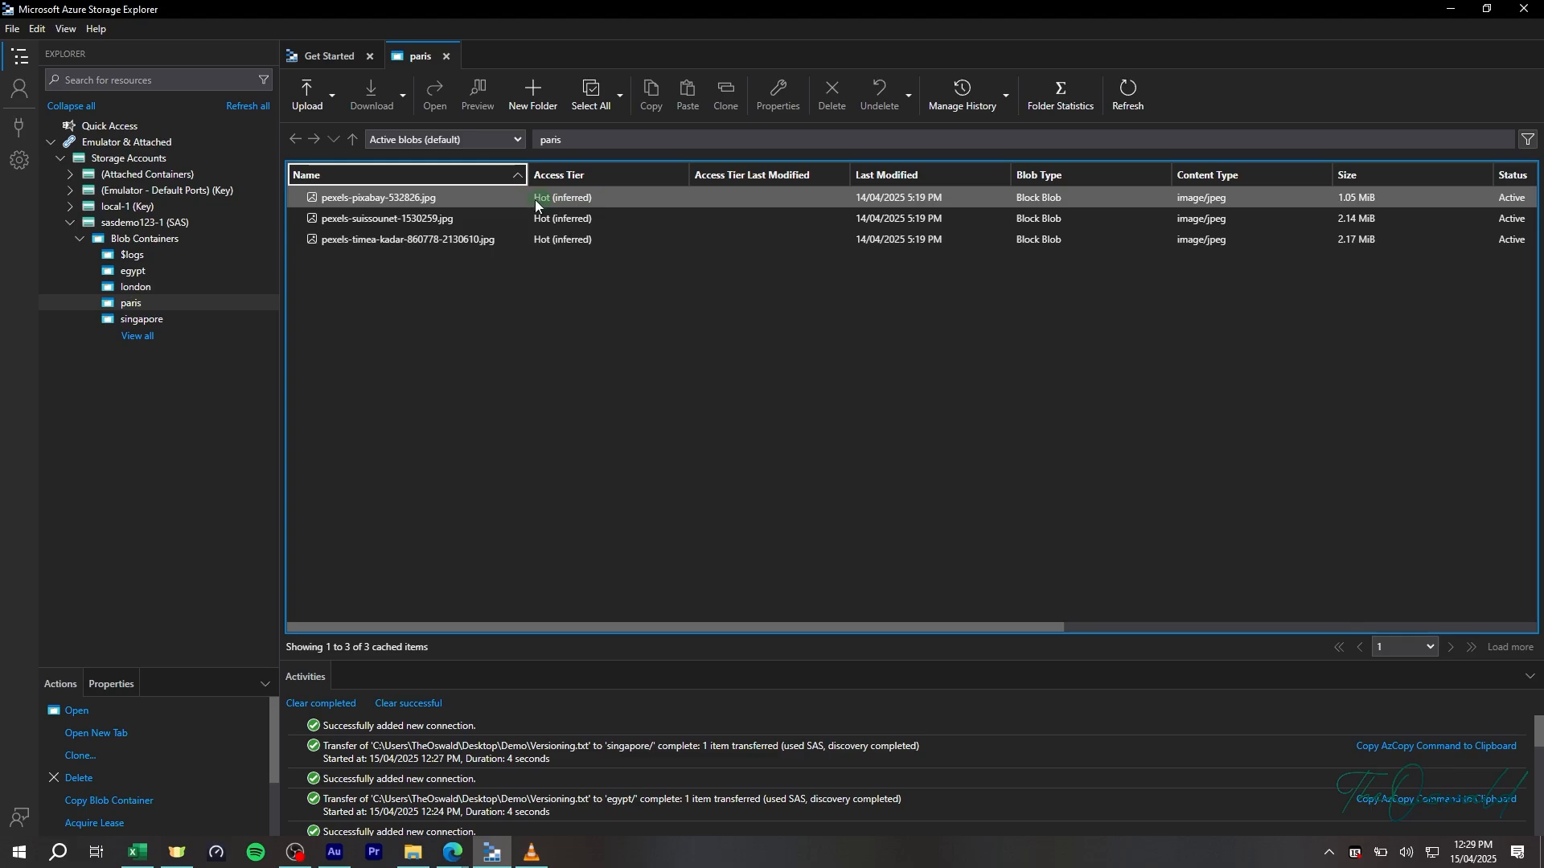
{"action": "left_click", "coordinate": [412, 220]}
{"action": "left_click", "coordinate": [422, 237], "text": "shift"}
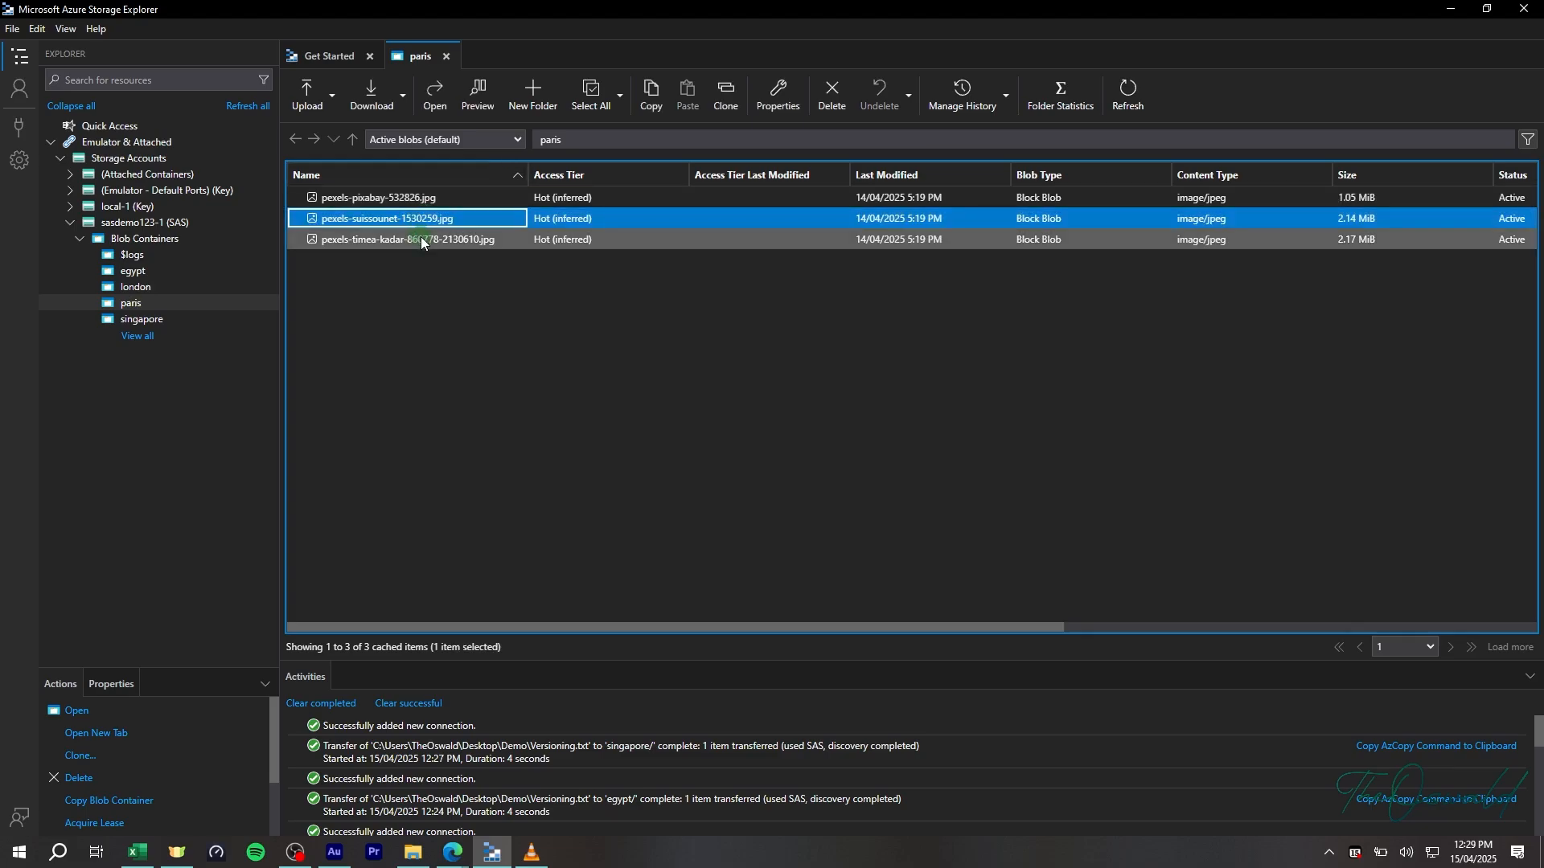
{"action": "left_click", "coordinate": [832, 96]}
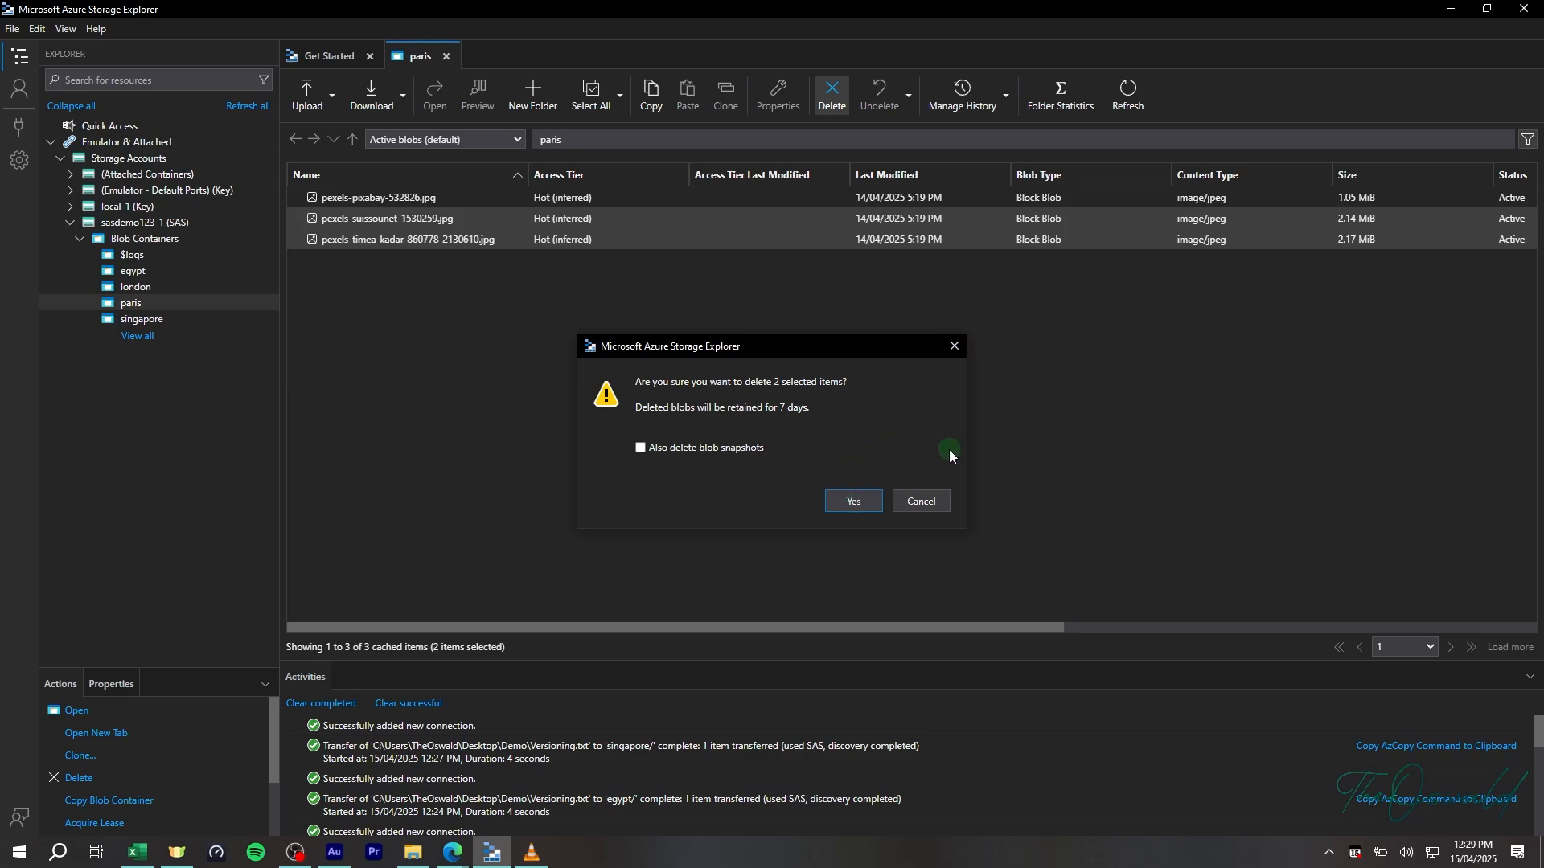
Cancel the deletion and try uploading Versioning to paris, which fails for insufficient credentials, then bring up Excel.
{"action": "left_click", "coordinate": [938, 503]}
{"action": "left_click", "coordinate": [325, 107]}
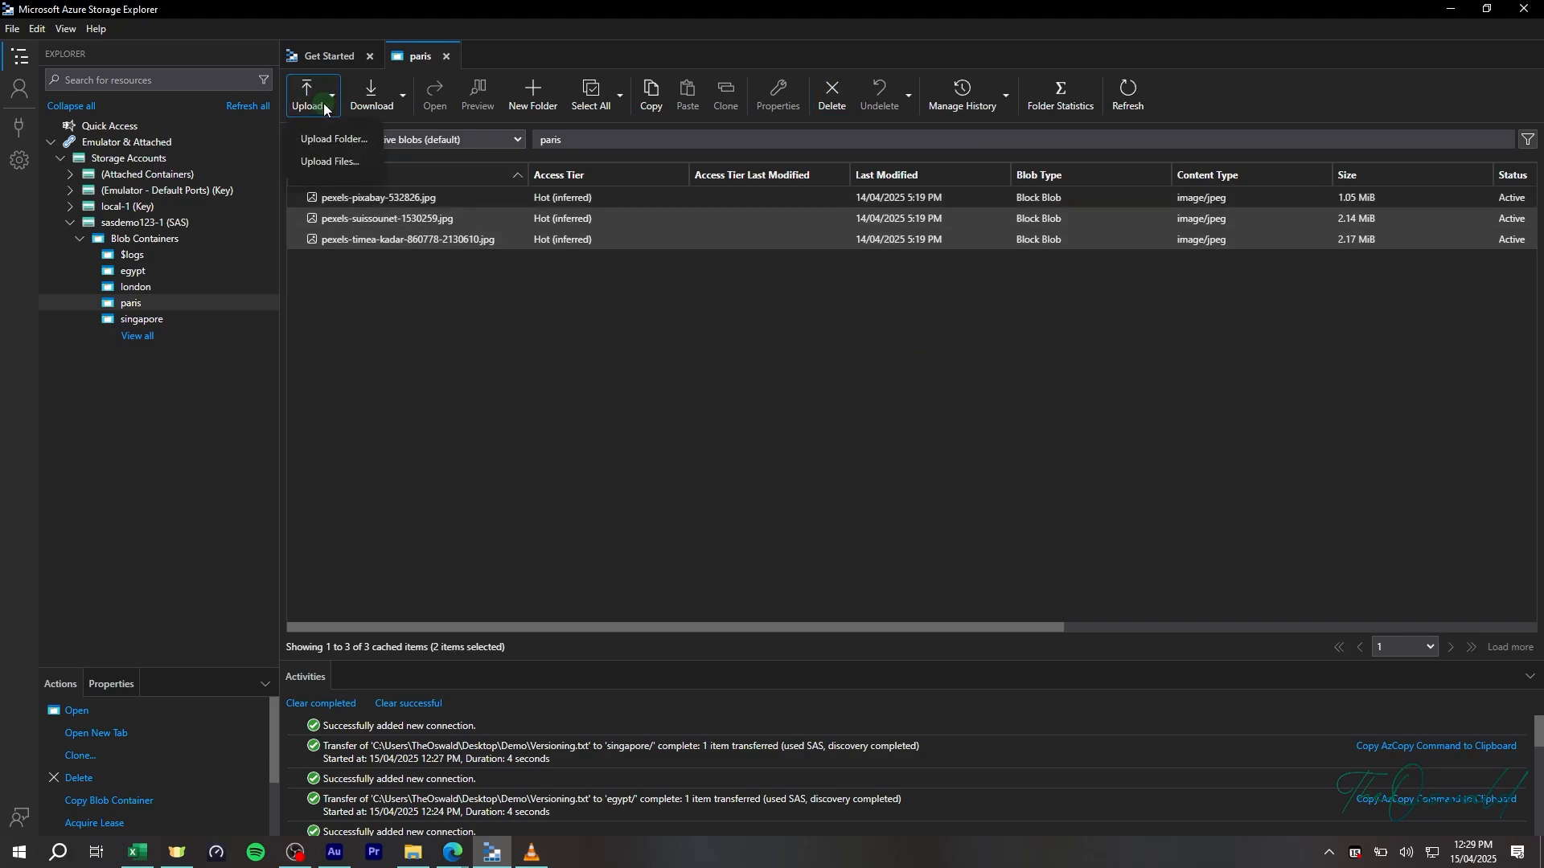
{"action": "left_click", "coordinate": [326, 161]}
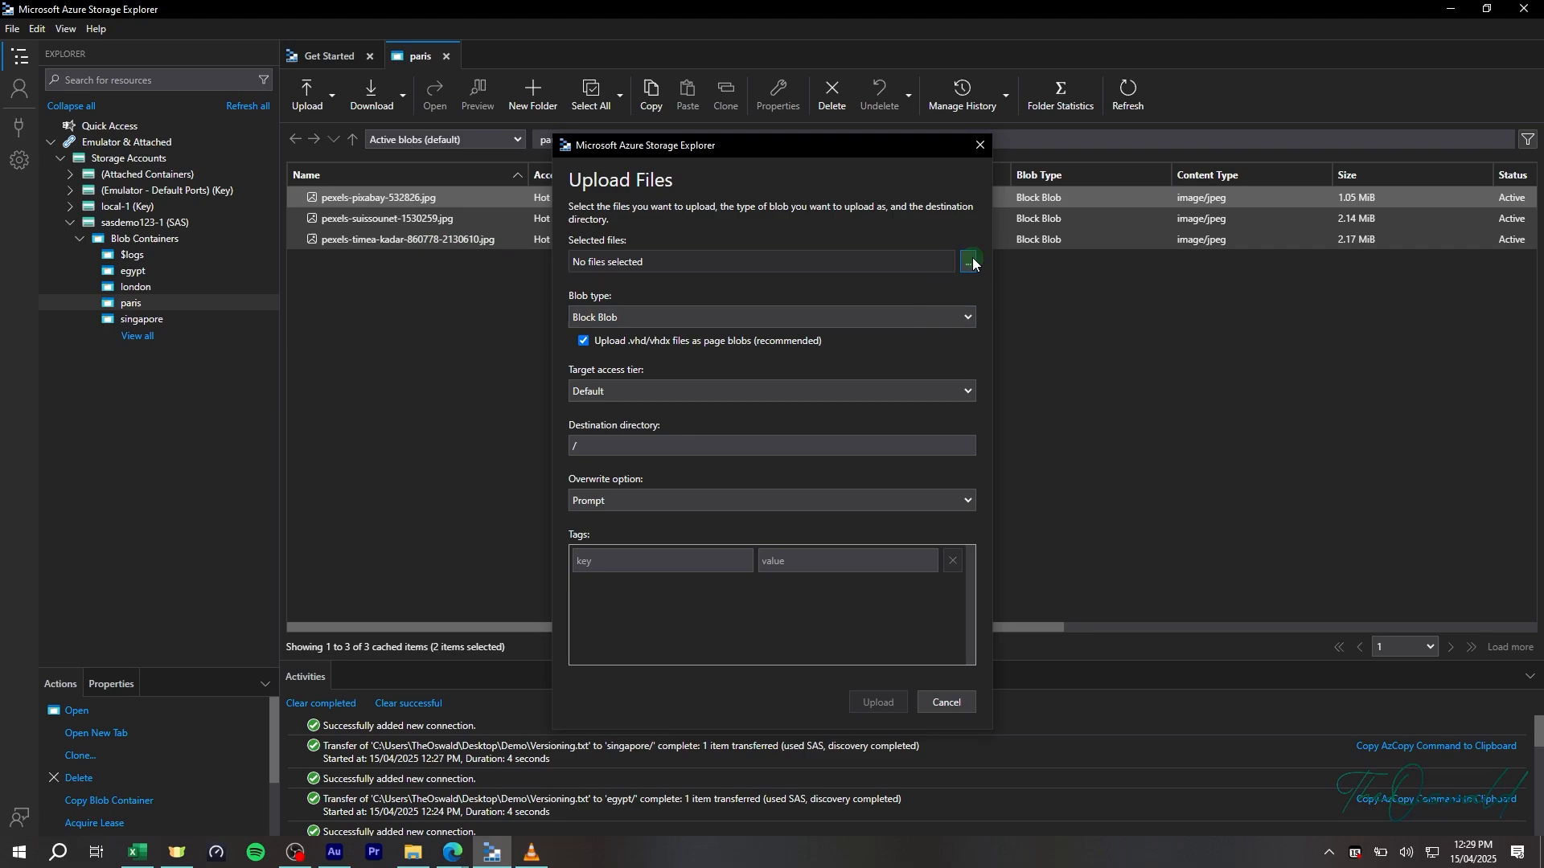
{"action": "left_click", "coordinate": [973, 264]}
{"action": "double_click", "coordinate": [1196, 318]}
{"action": "left_click", "coordinate": [894, 700]}
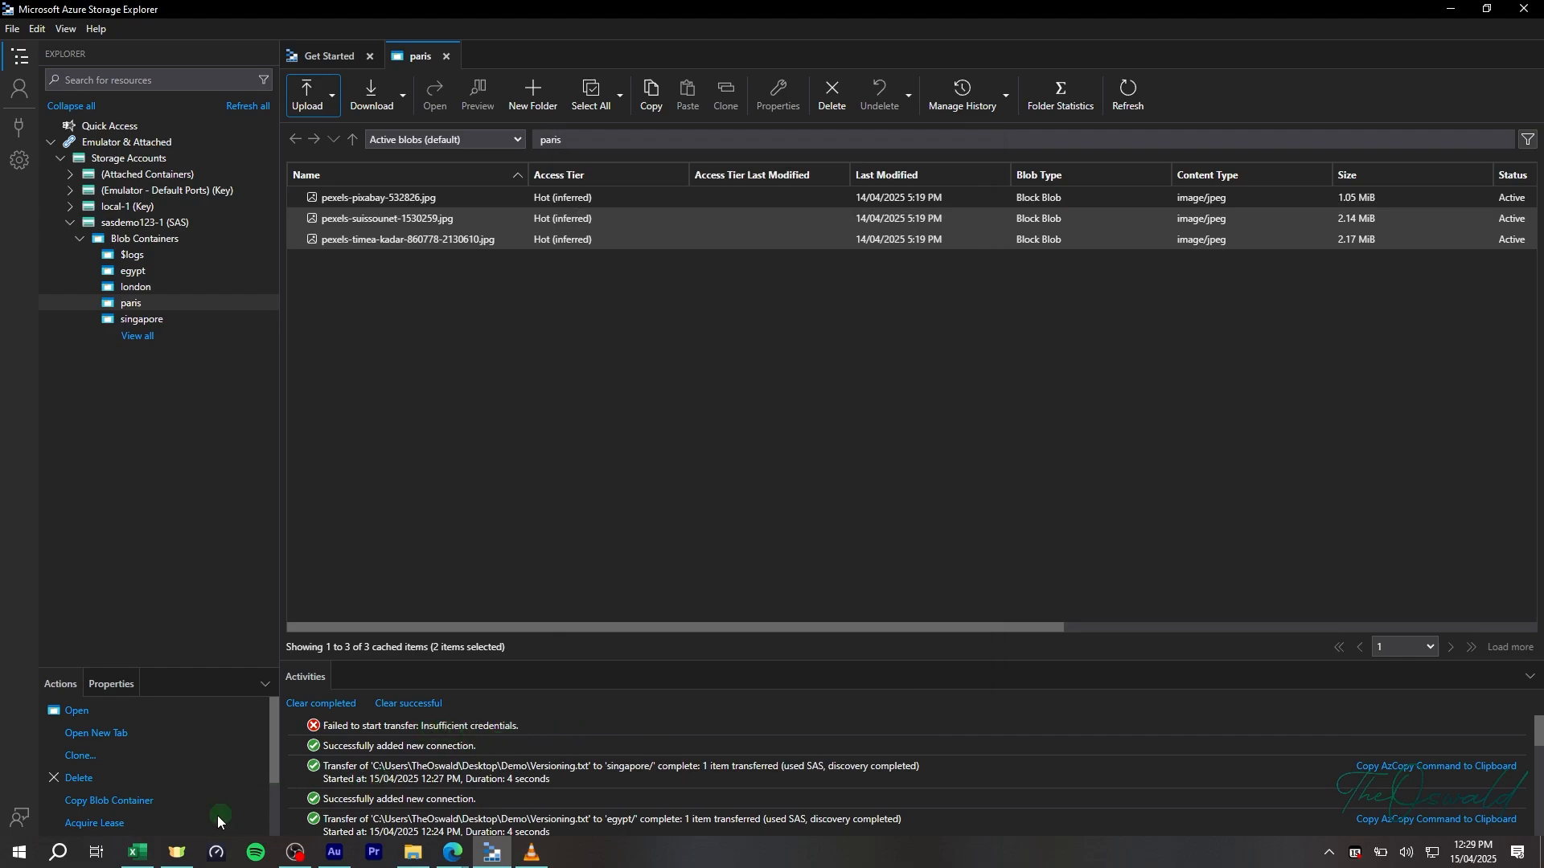
{"action": "left_click", "coordinate": [129, 852]}
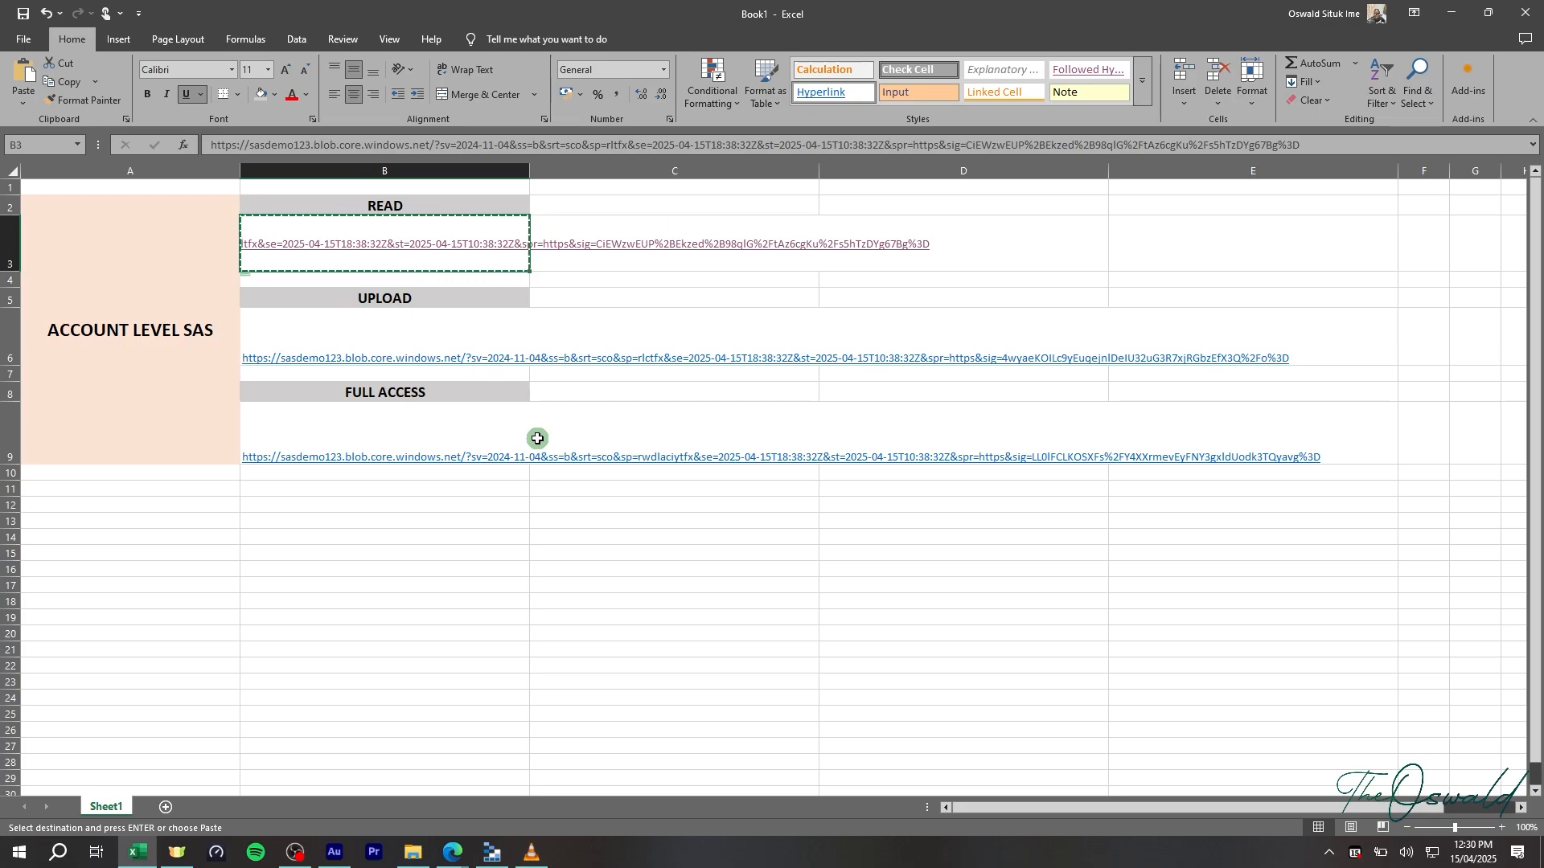
Return to the Azure portal and open sasdemo123's Access keys page.
{"action": "left_click", "coordinate": [452, 853]}
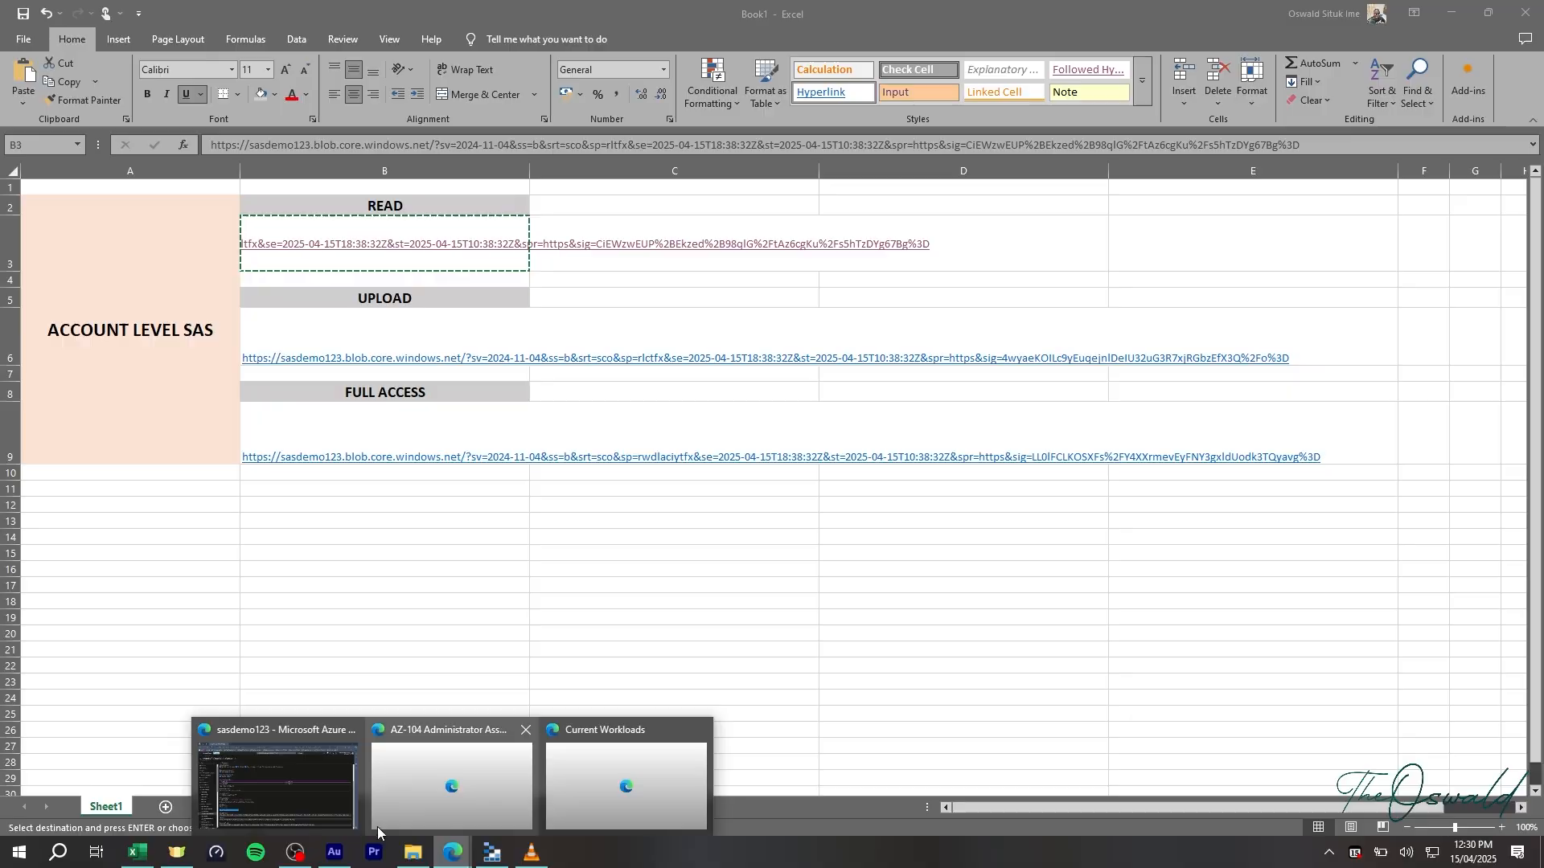
{"action": "left_click", "coordinate": [322, 807]}
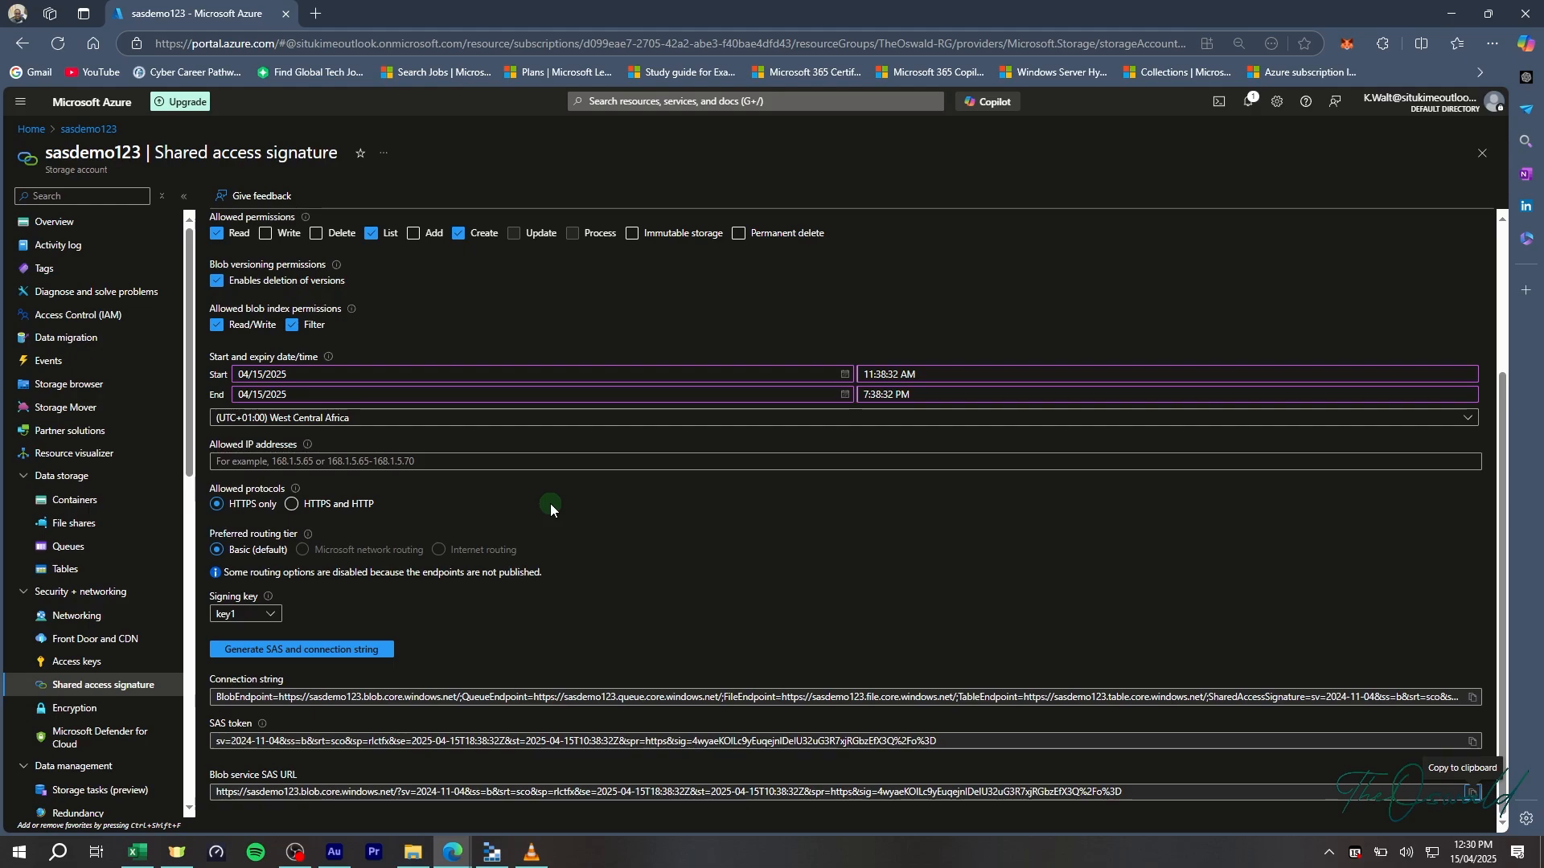
{"action": "left_click", "coordinate": [138, 853]}
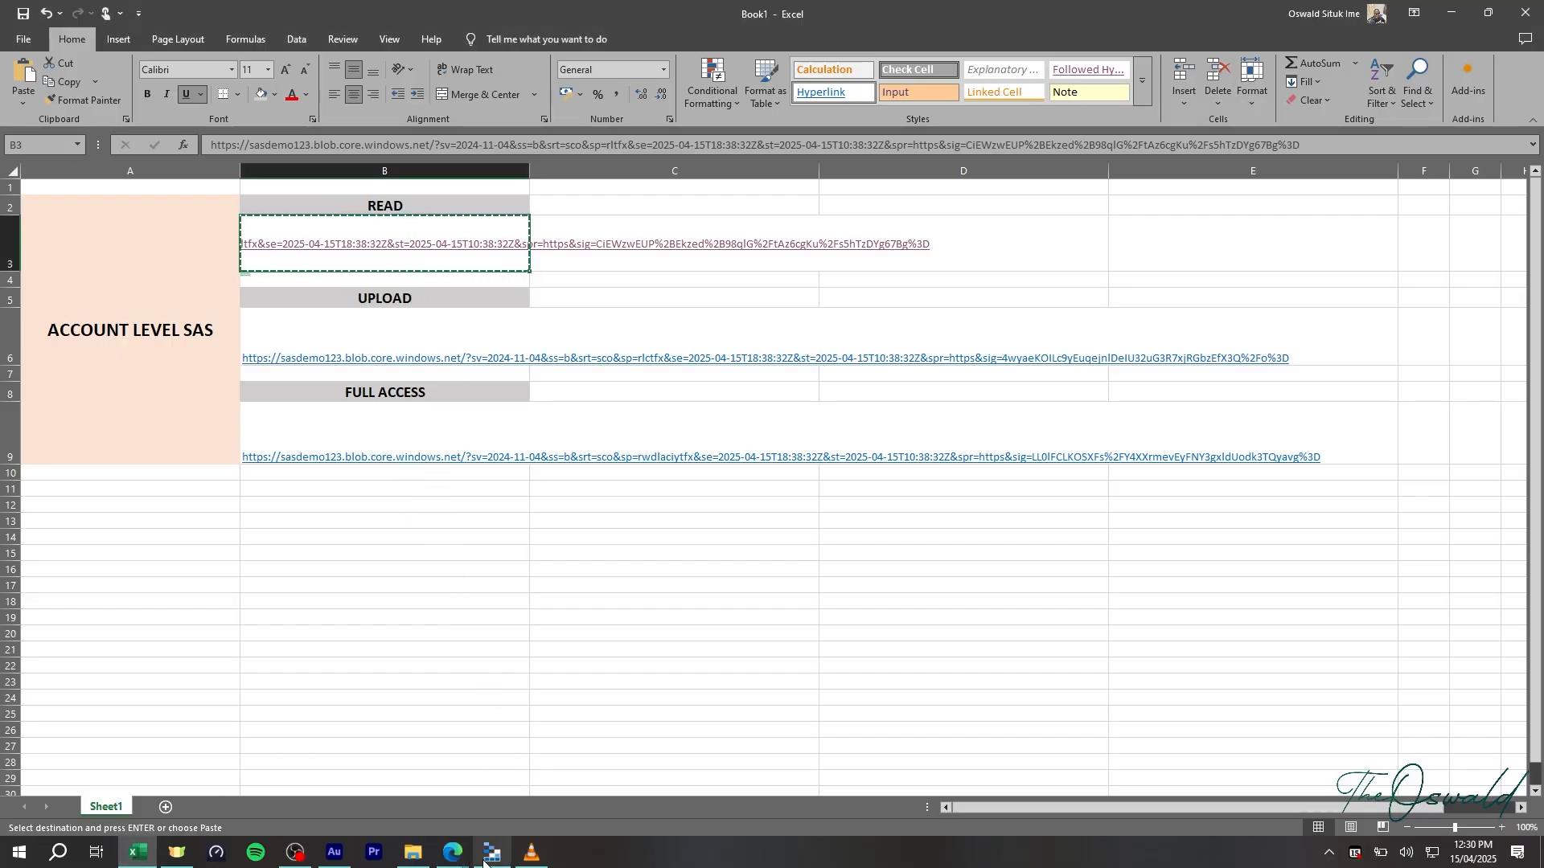
{"action": "left_click", "coordinate": [452, 852]}
{"action": "left_click", "coordinate": [333, 823]}
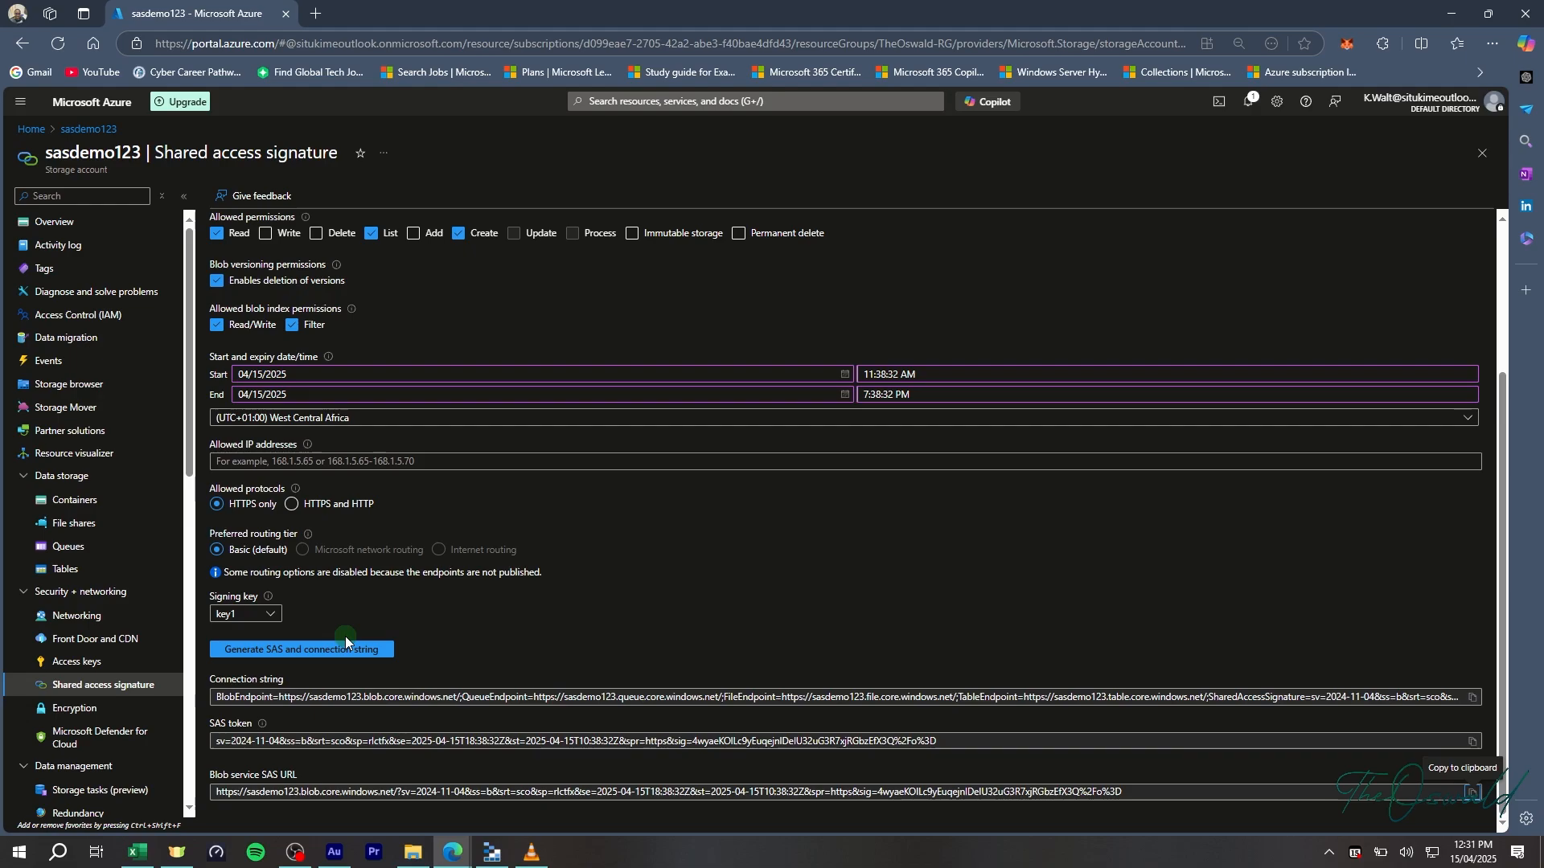
{"action": "left_click", "coordinate": [77, 661]}
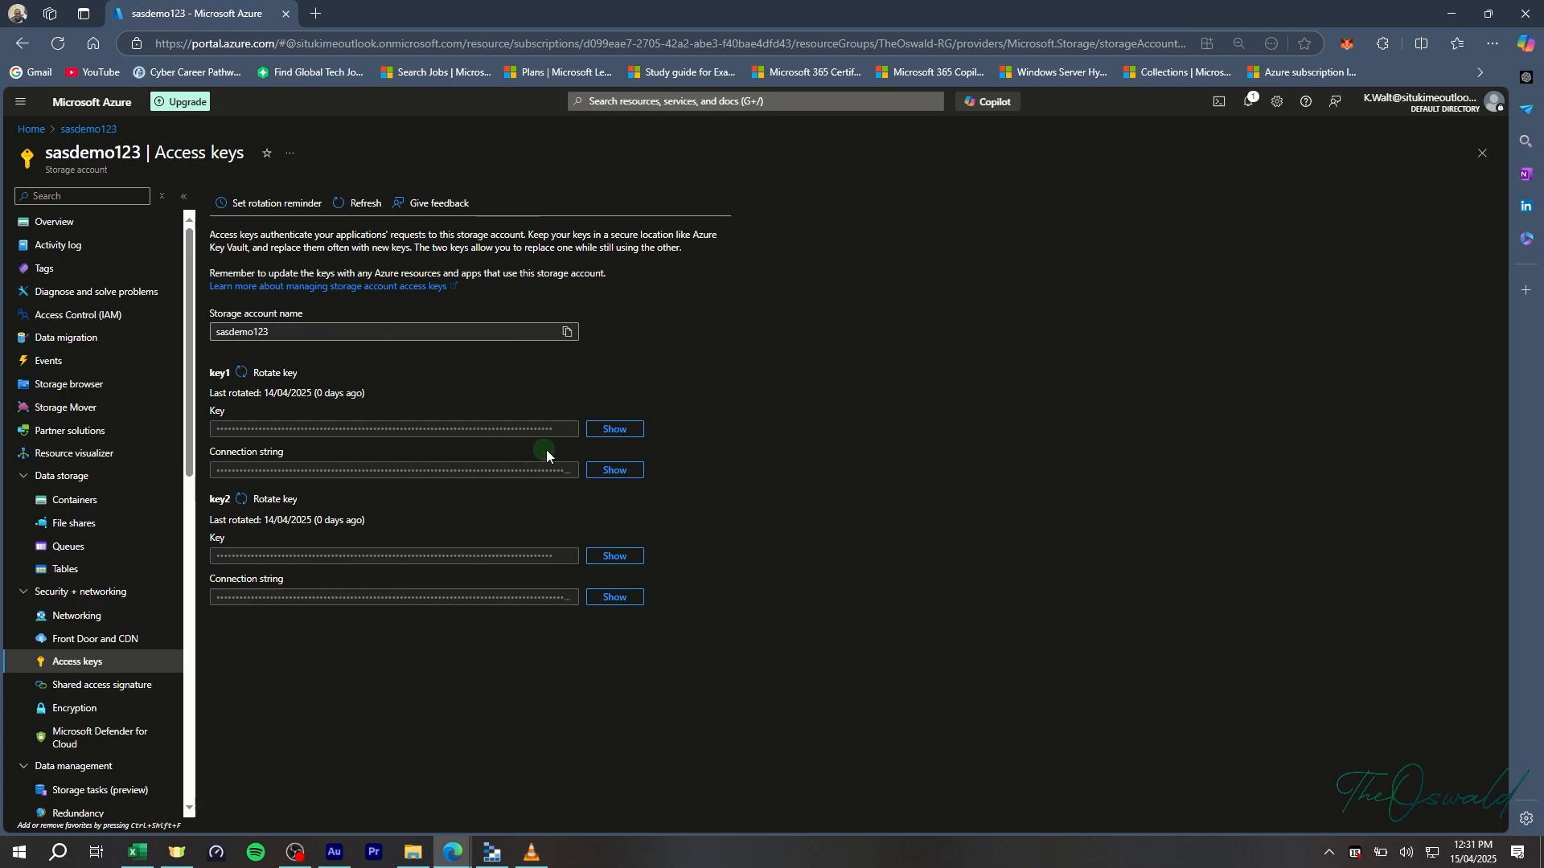
Regenerate key1 so it shows last rotated 15/04/2025, then return to Excel.
{"action": "left_click", "coordinate": [250, 382]}
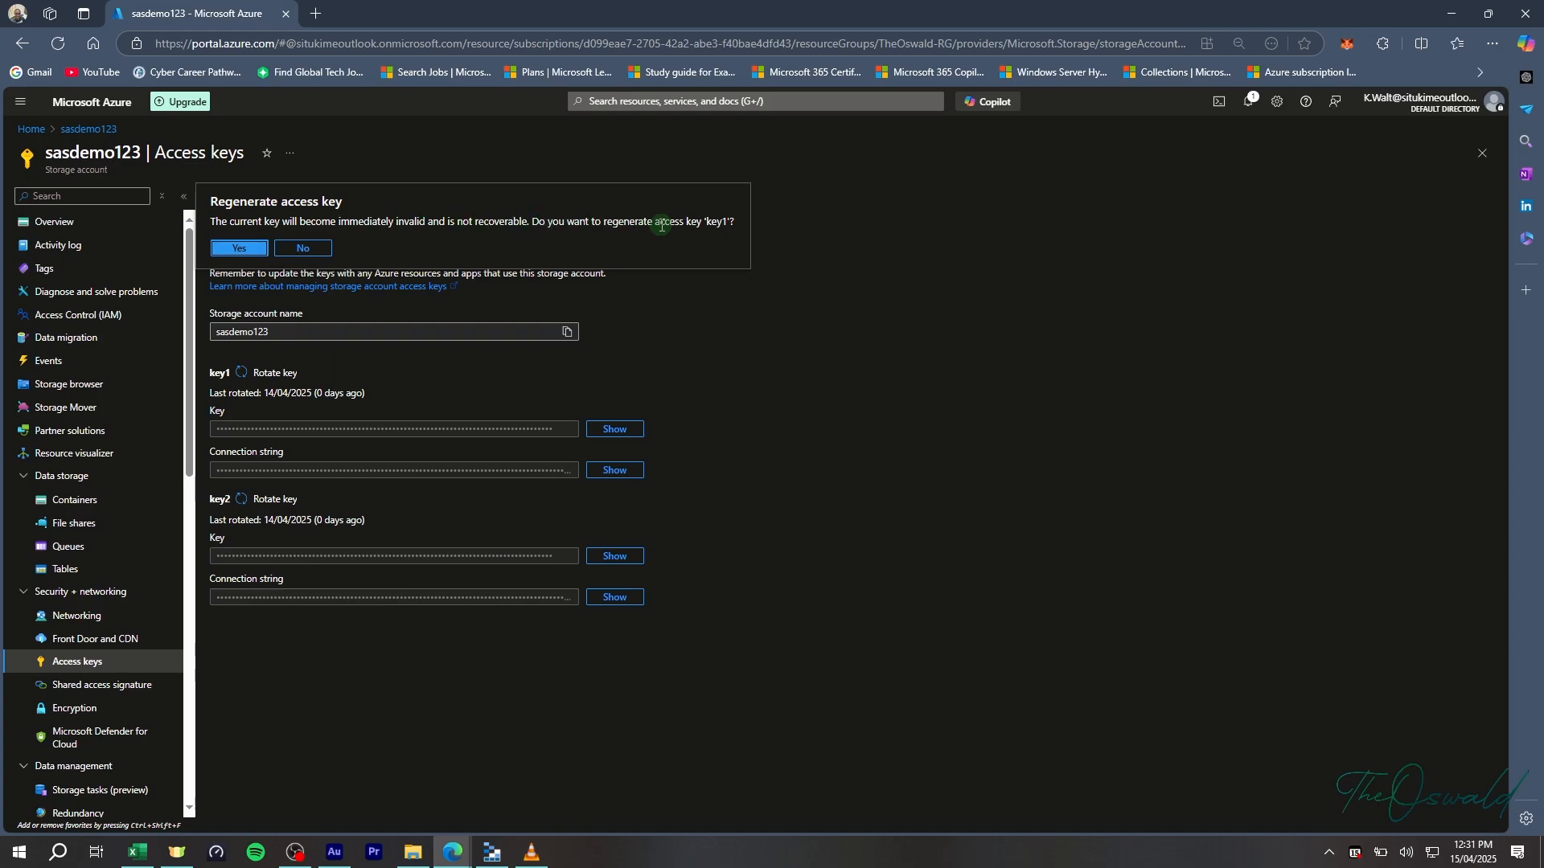
{"action": "left_click", "coordinate": [244, 250]}
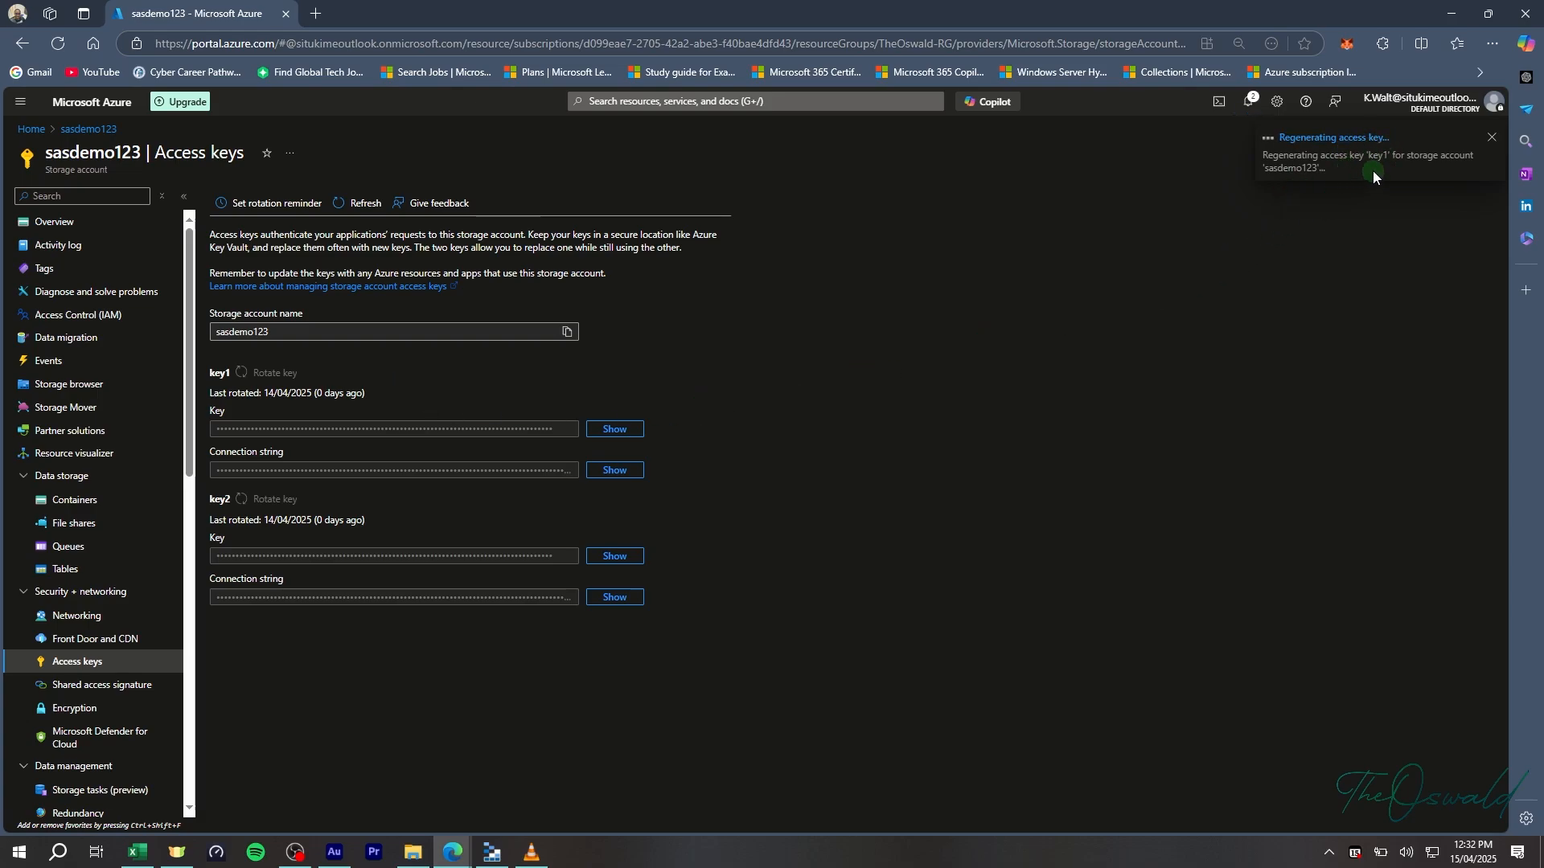
{"action": "left_click", "coordinate": [606, 432]}
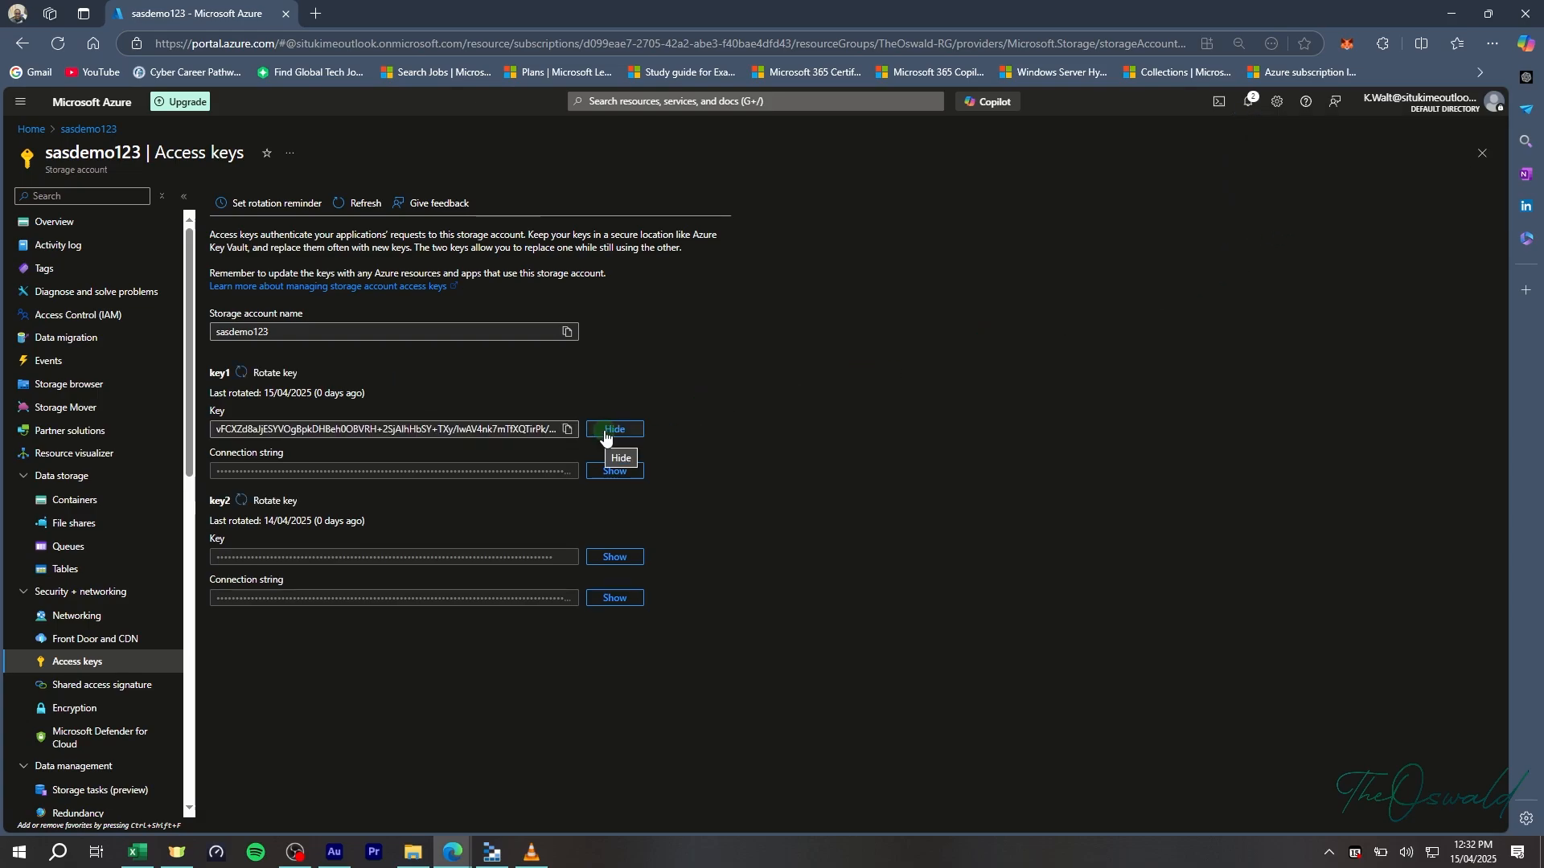
{"action": "left_click", "coordinate": [606, 433]}
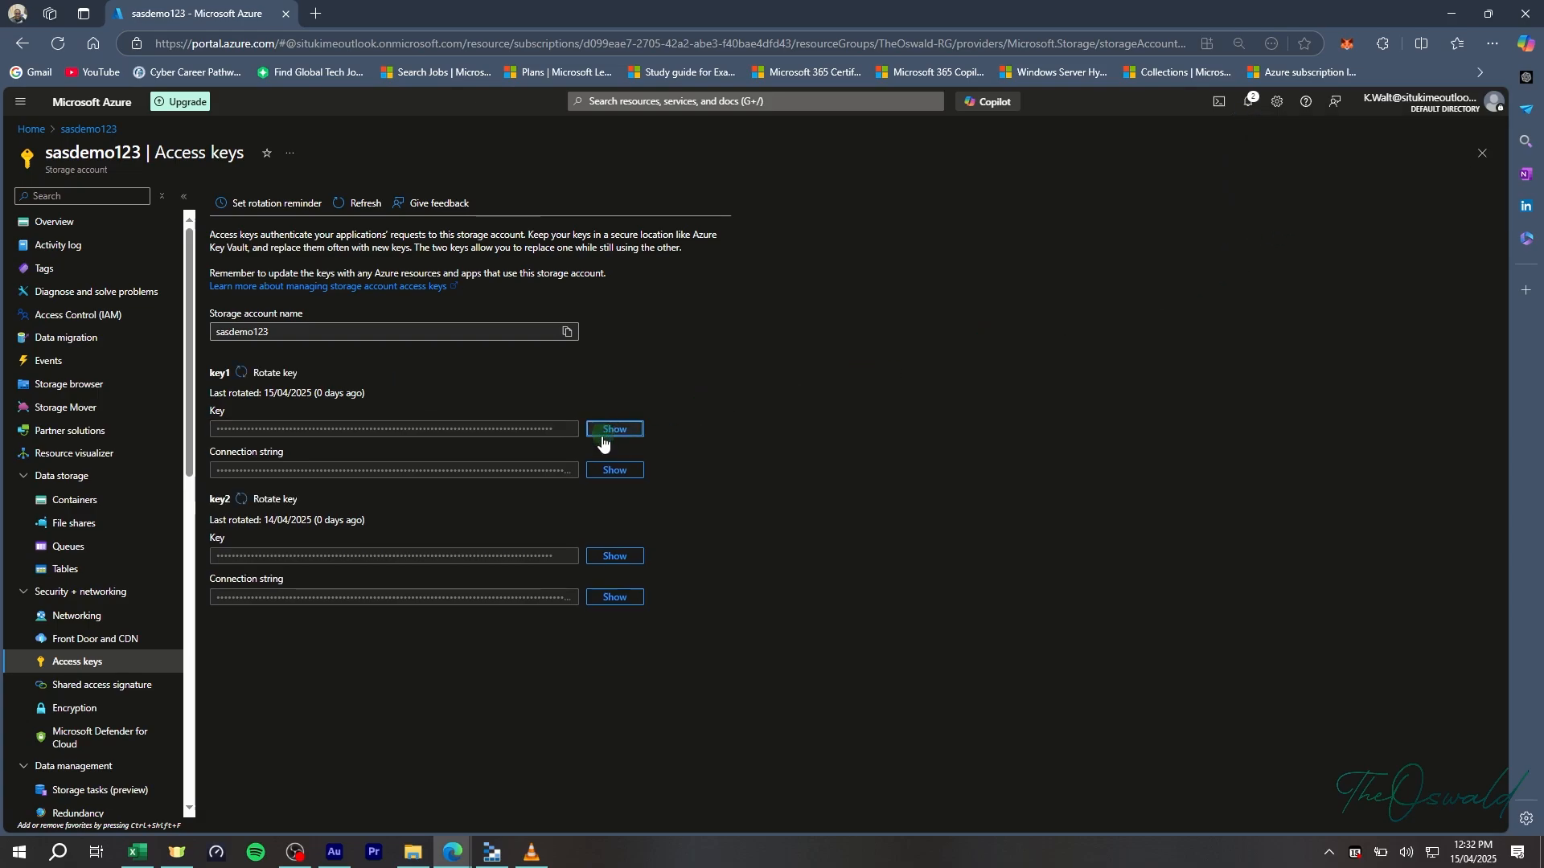
{"action": "left_click", "coordinate": [137, 852]}
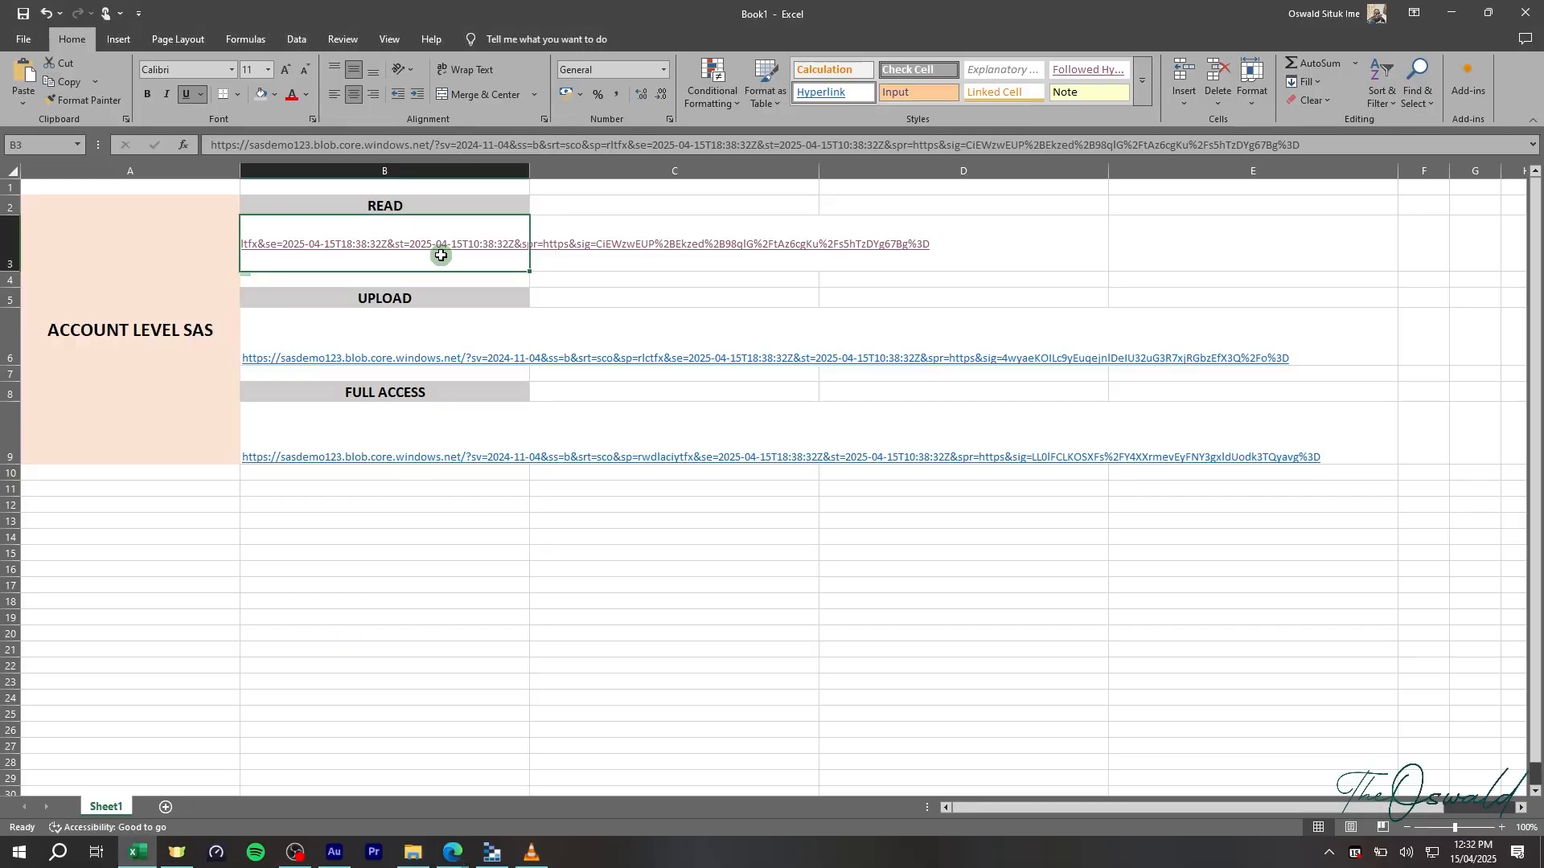
Copy the UPLOAD SAS URL from cell B6 and close the paris container tab.
{"action": "left_click", "coordinate": [459, 325]}
{"action": "key", "text": "ctrl+c"}
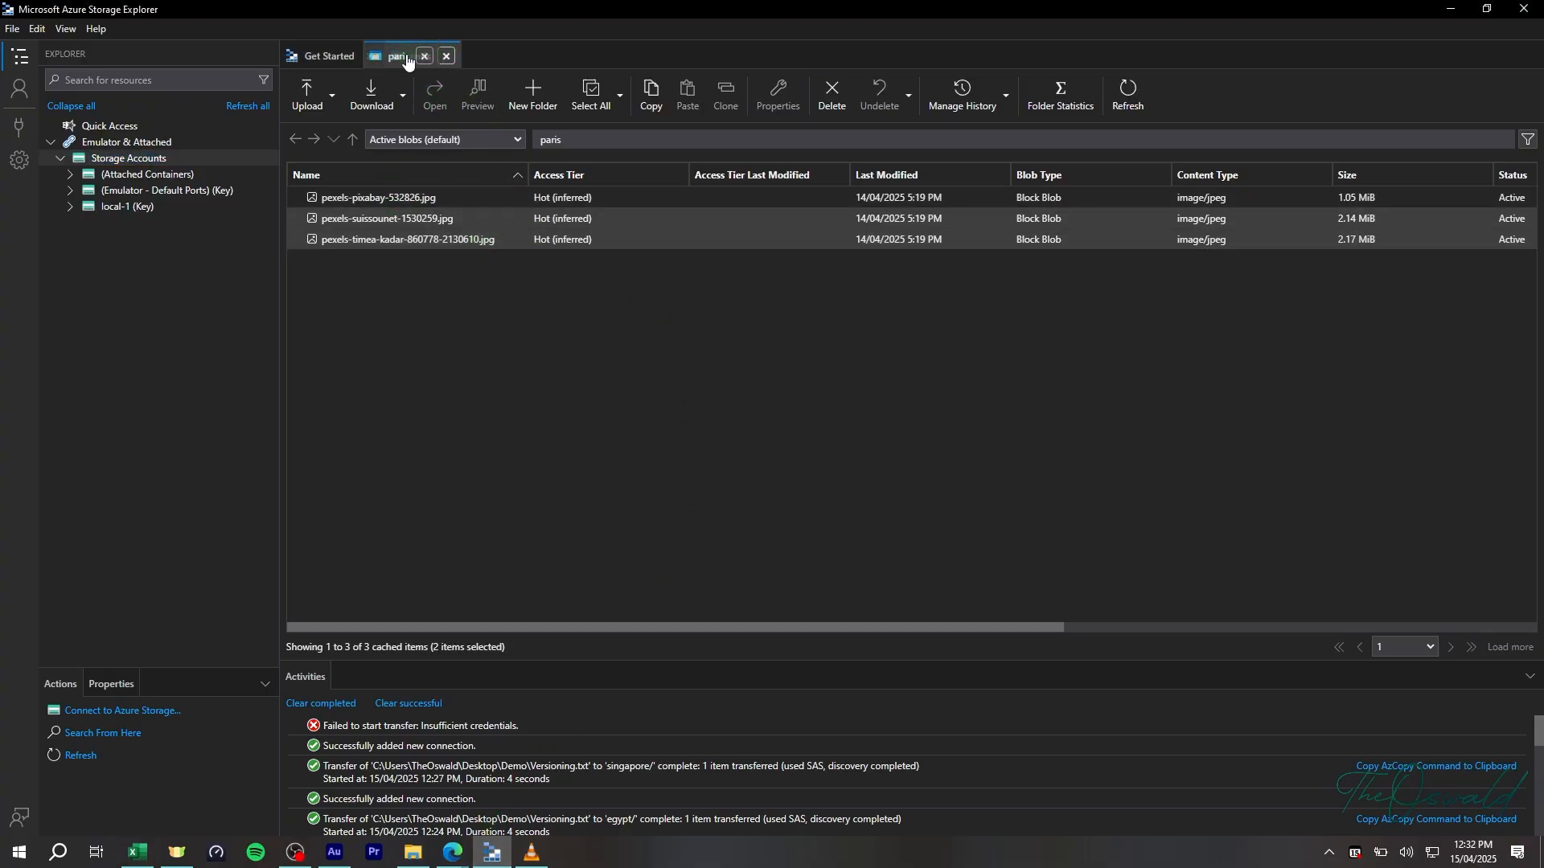
{"action": "left_click", "coordinate": [445, 58]}
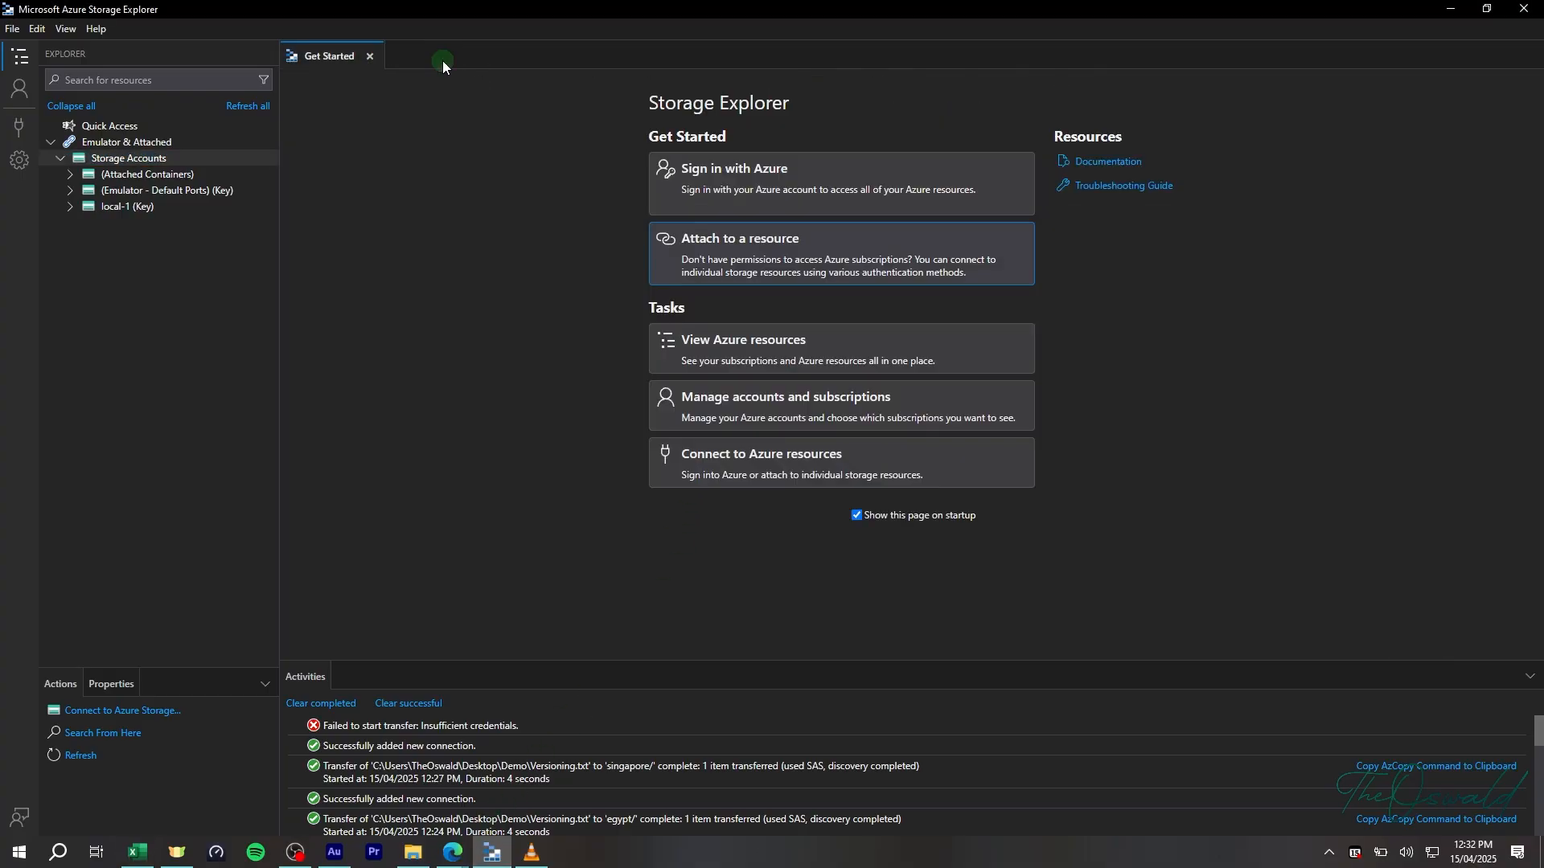
Attach a storage account with the pasted SAS URL; it fails with a 403 signature-mismatch error.
{"action": "left_click", "coordinate": [812, 246]}
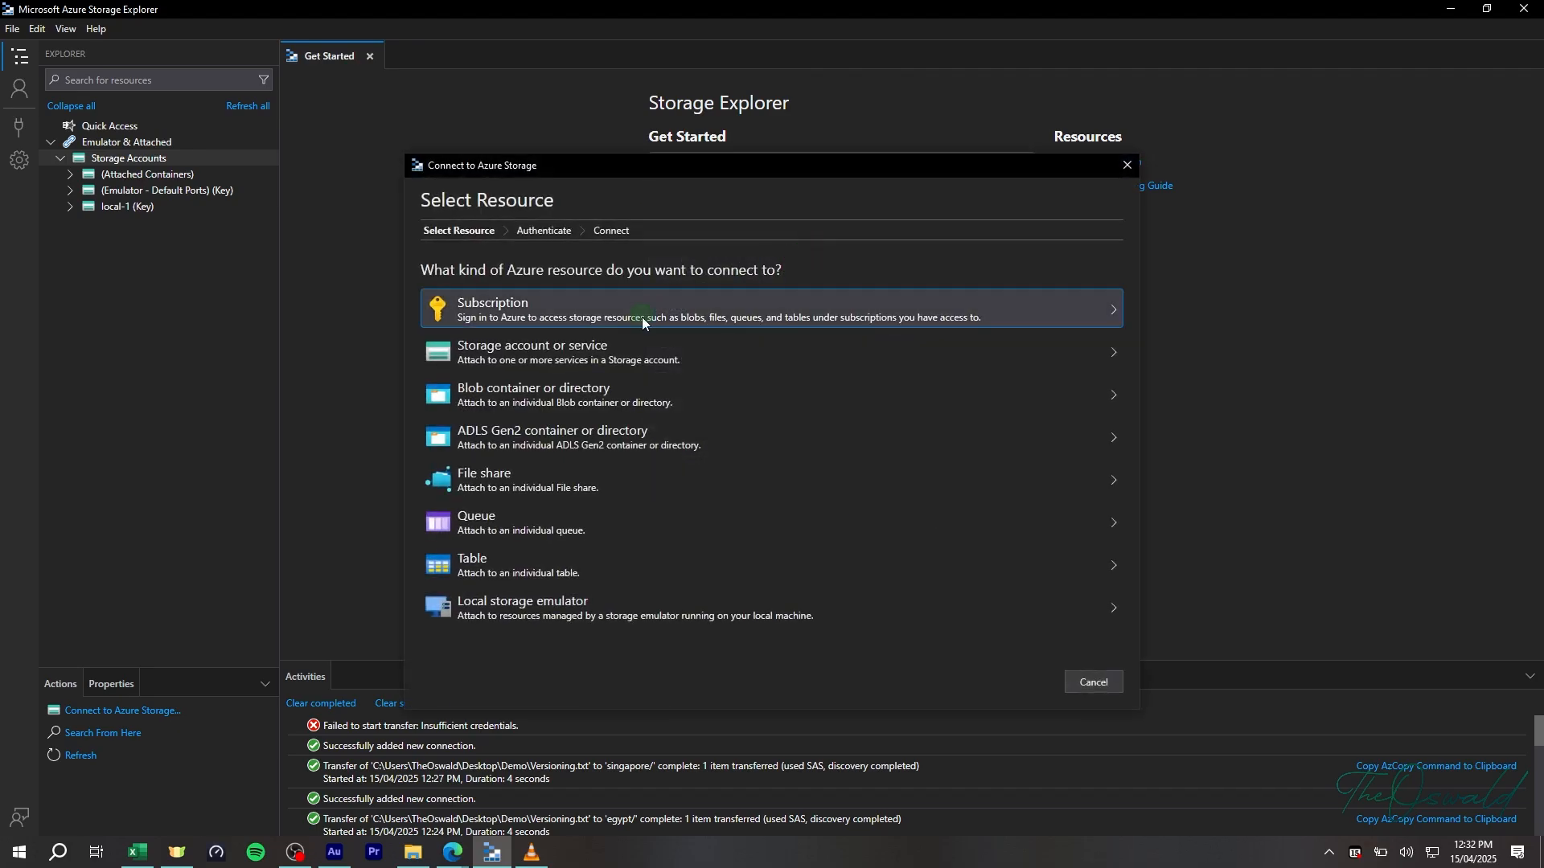
{"action": "left_click", "coordinate": [545, 352]}
{"action": "left_click", "coordinate": [565, 315]}
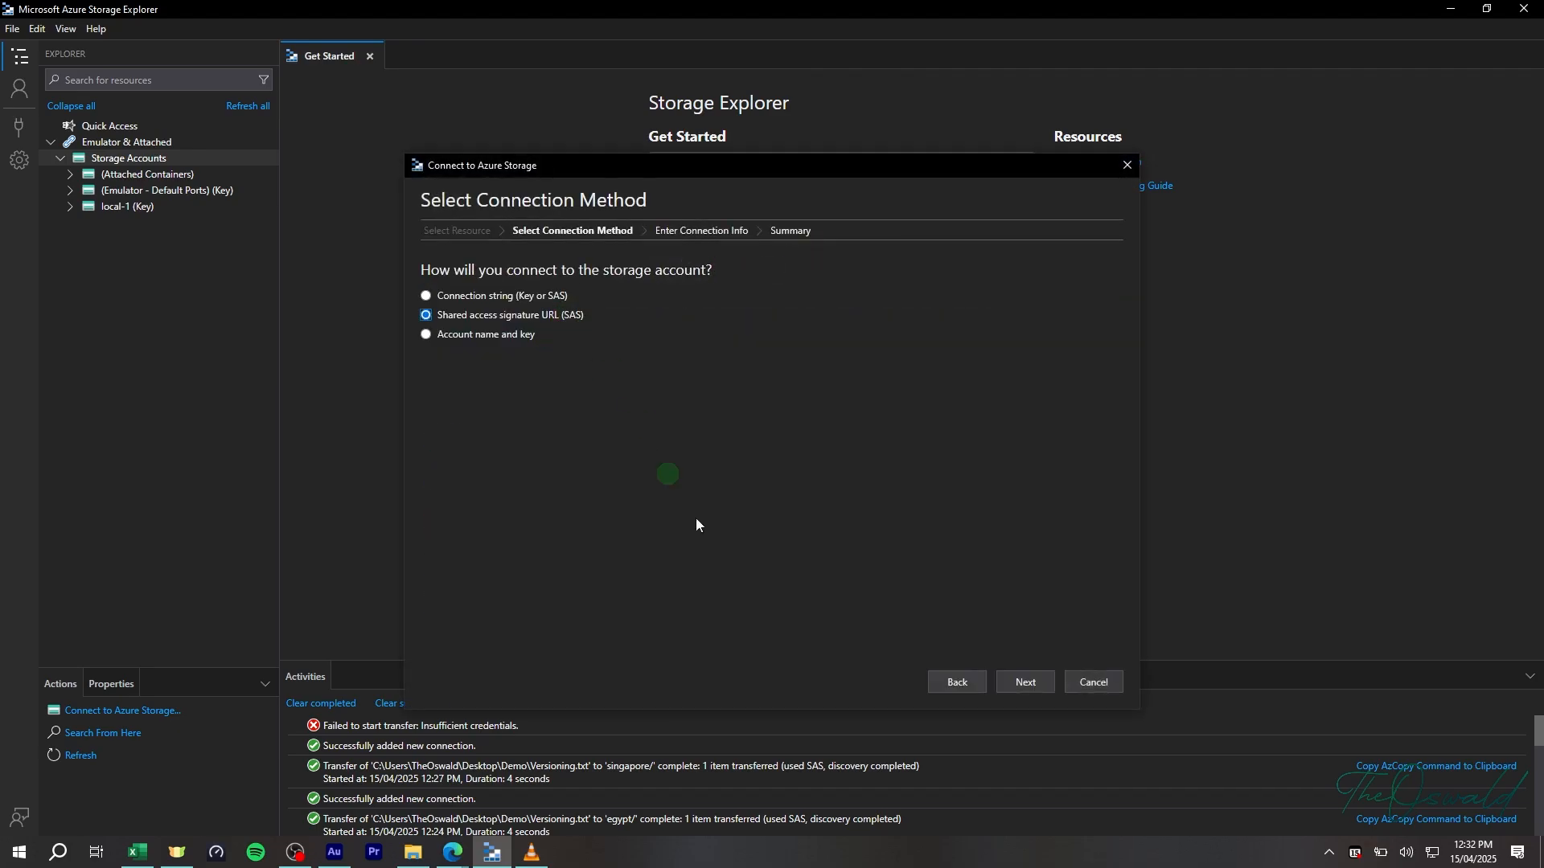
{"action": "left_click", "coordinate": [1036, 682]}
{"action": "left_click", "coordinate": [655, 389]}
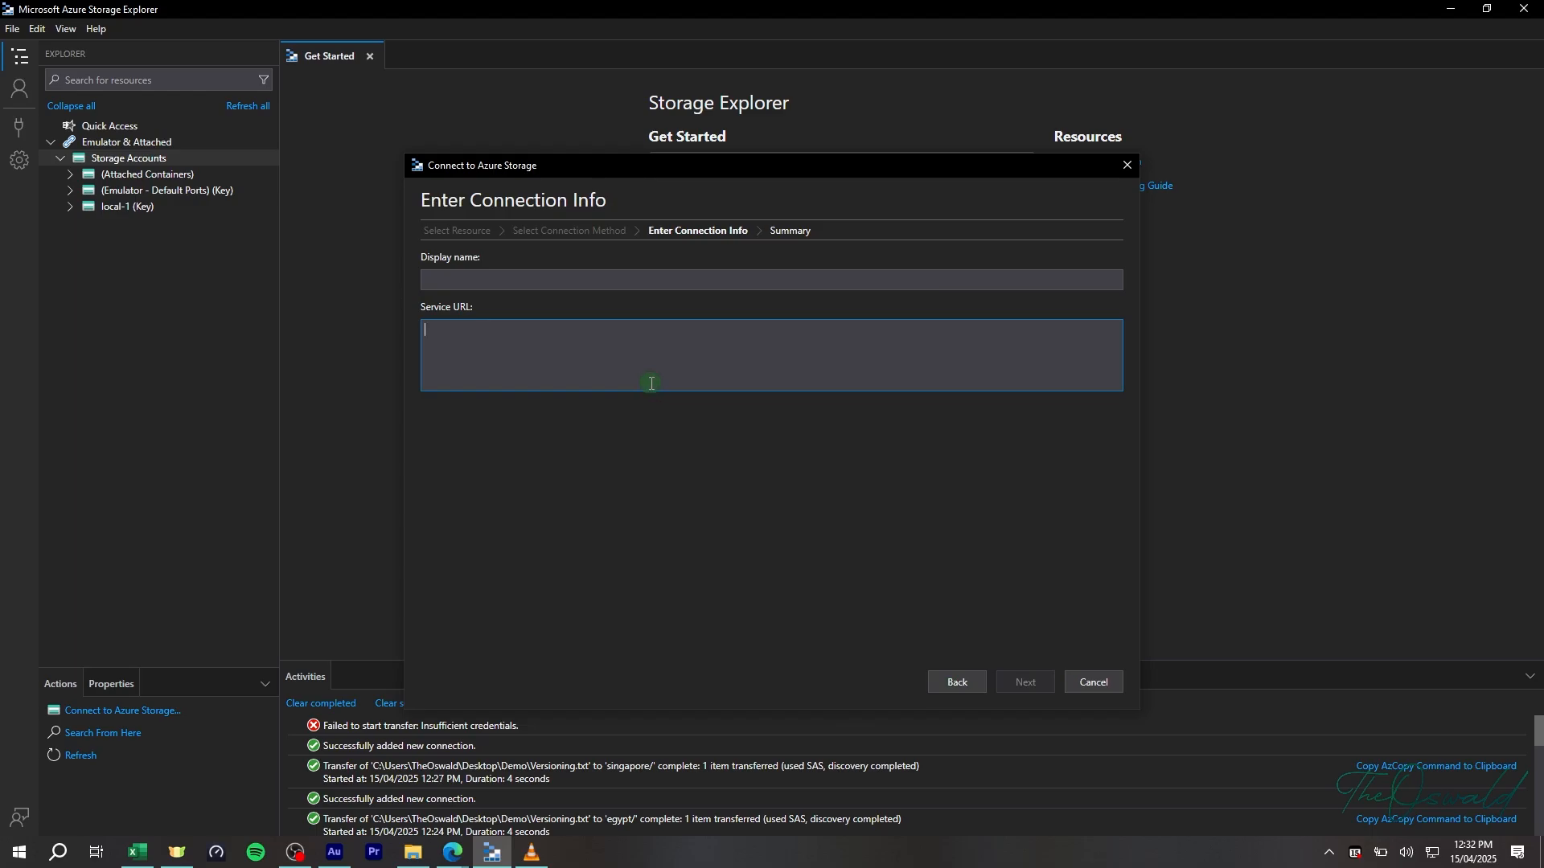
{"action": "key", "text": "ctrl+v"}
{"action": "left_click", "coordinate": [1016, 678]}
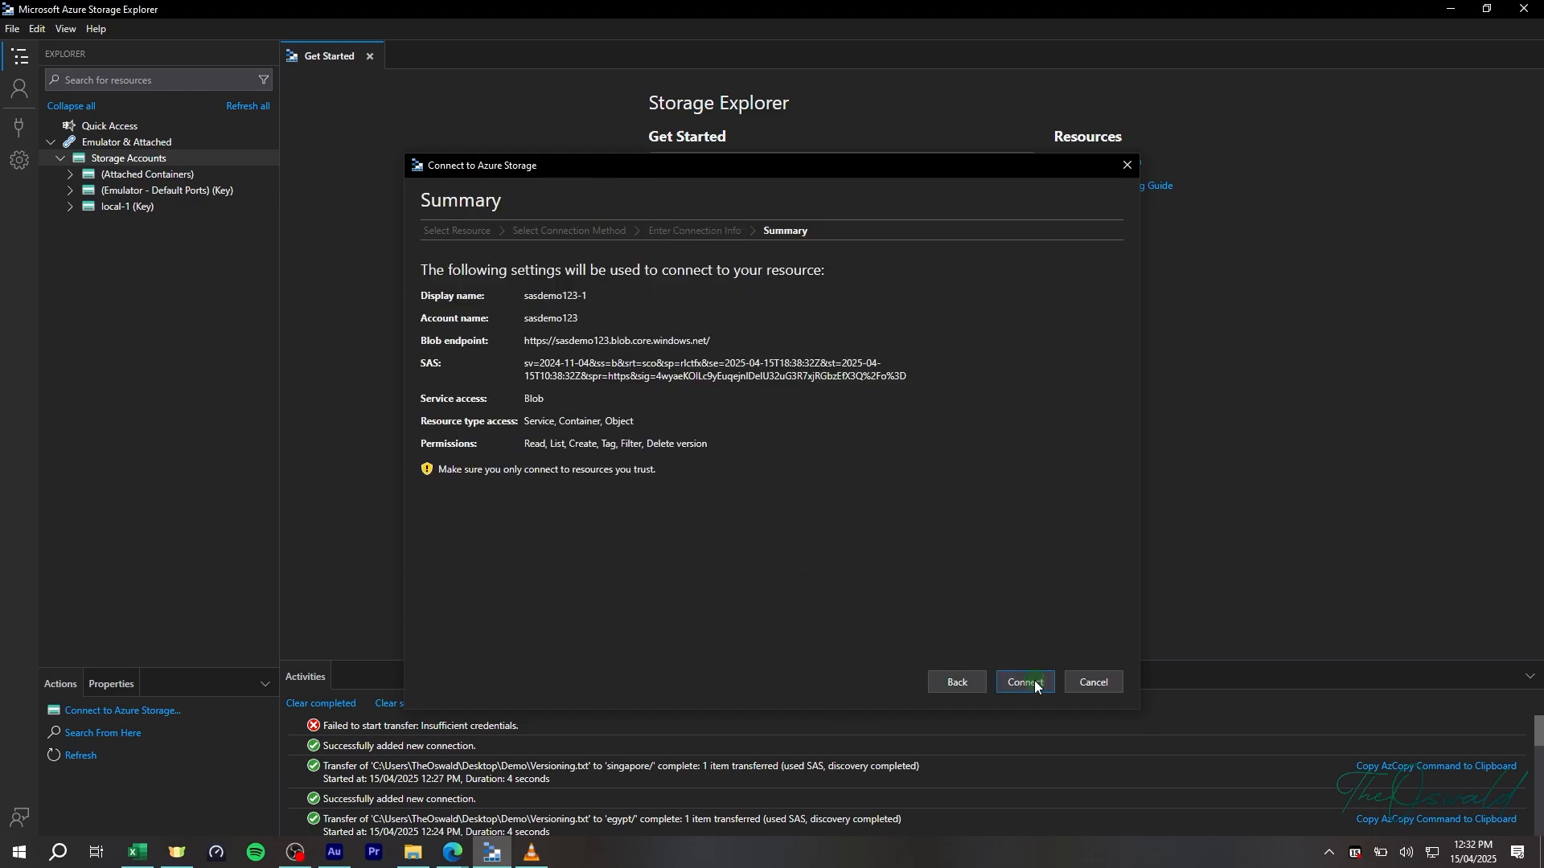
{"action": "left_click", "coordinate": [1025, 682]}
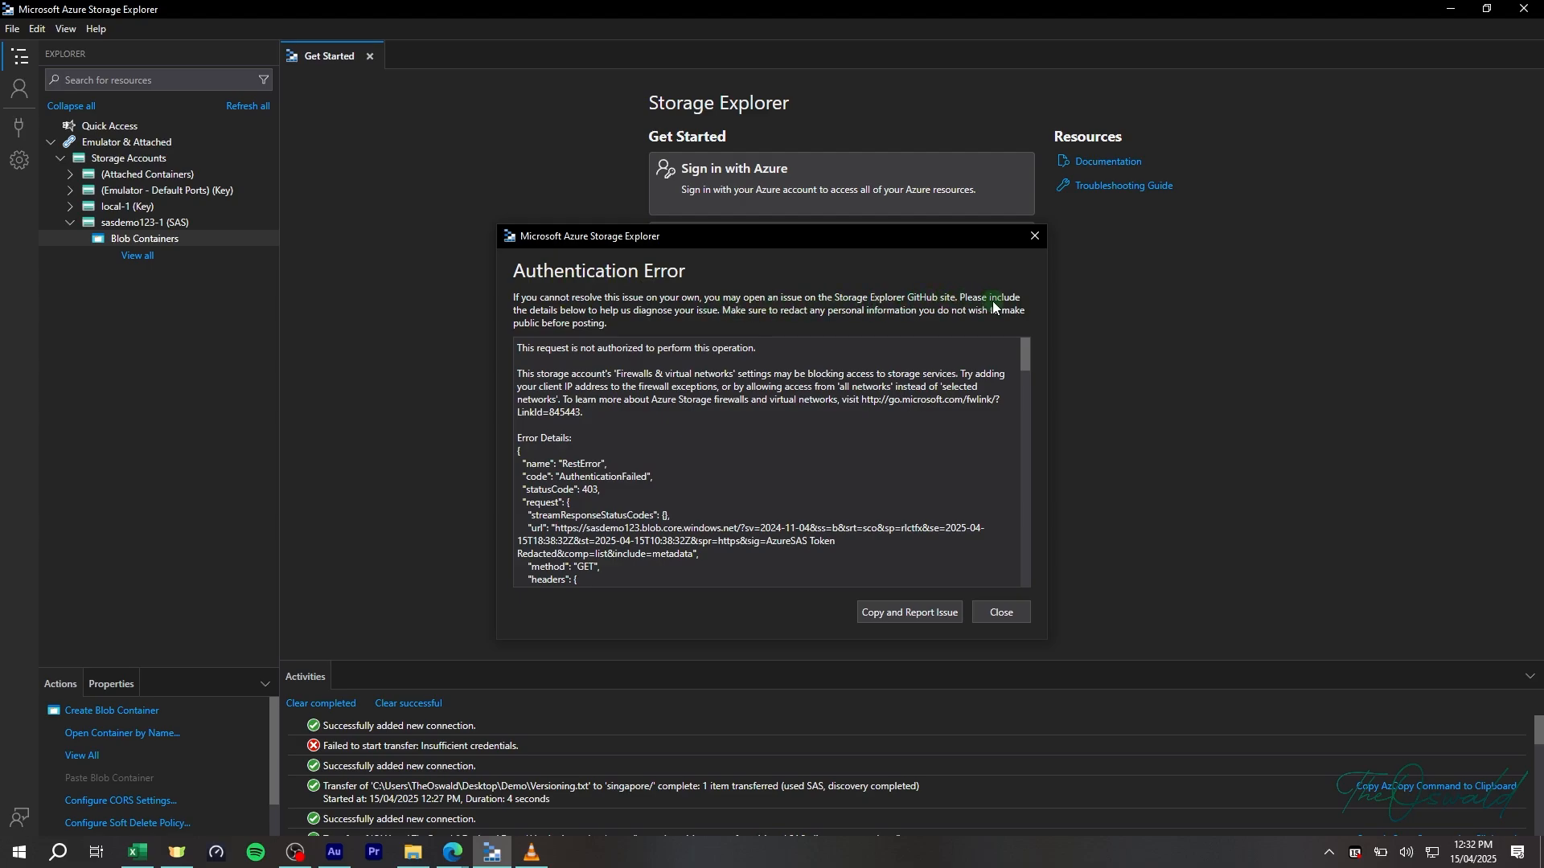
{"action": "scroll", "coordinate": [812, 507], "scroll_direction": "down", "scroll_amount": 5}
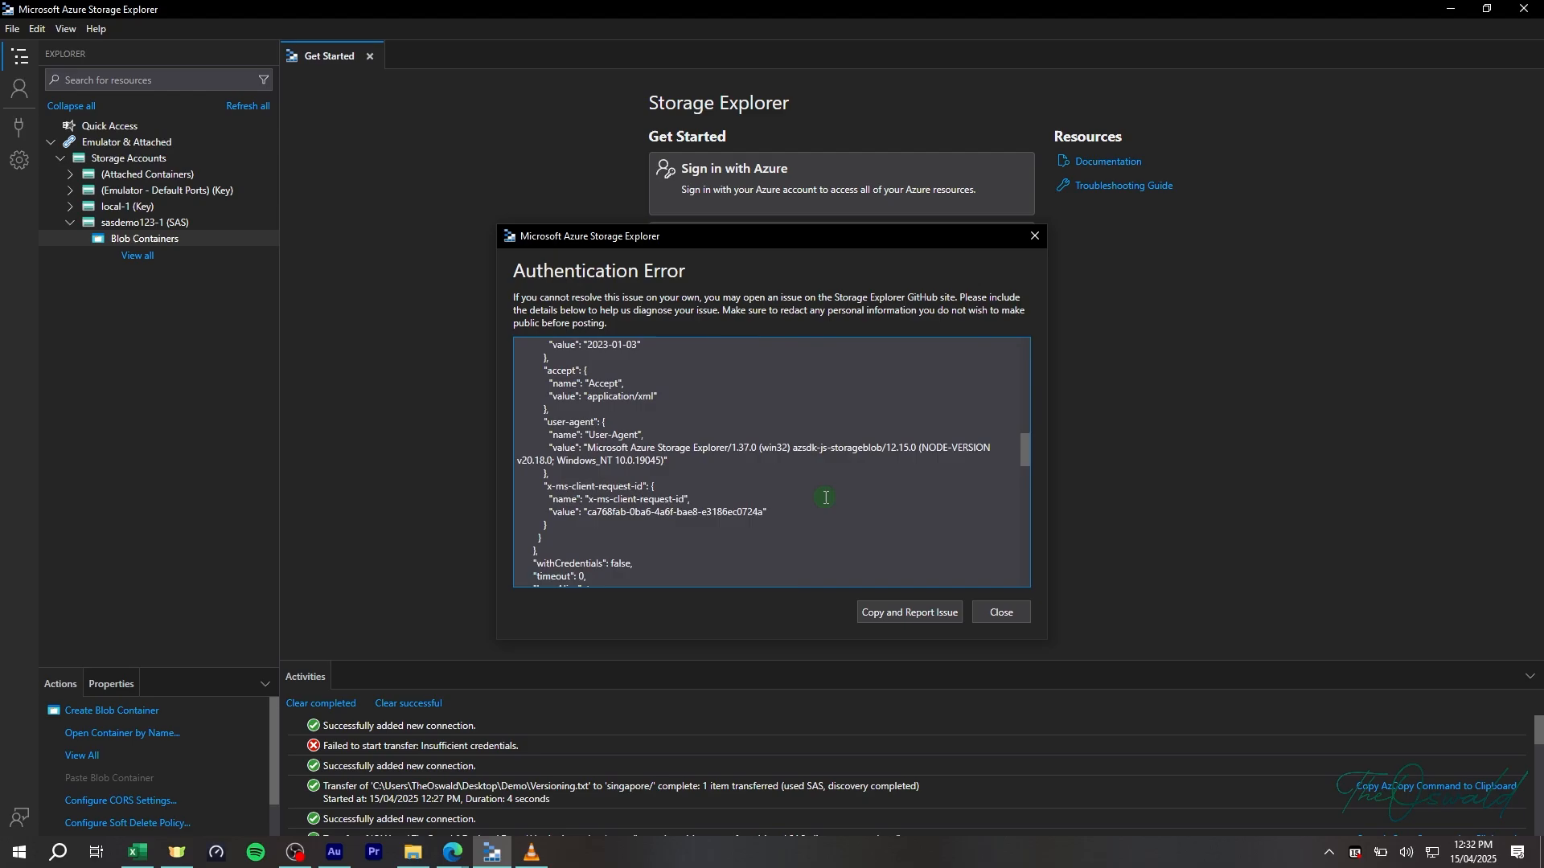
{"action": "scroll", "coordinate": [826, 498], "scroll_direction": "down", "scroll_amount": 10}
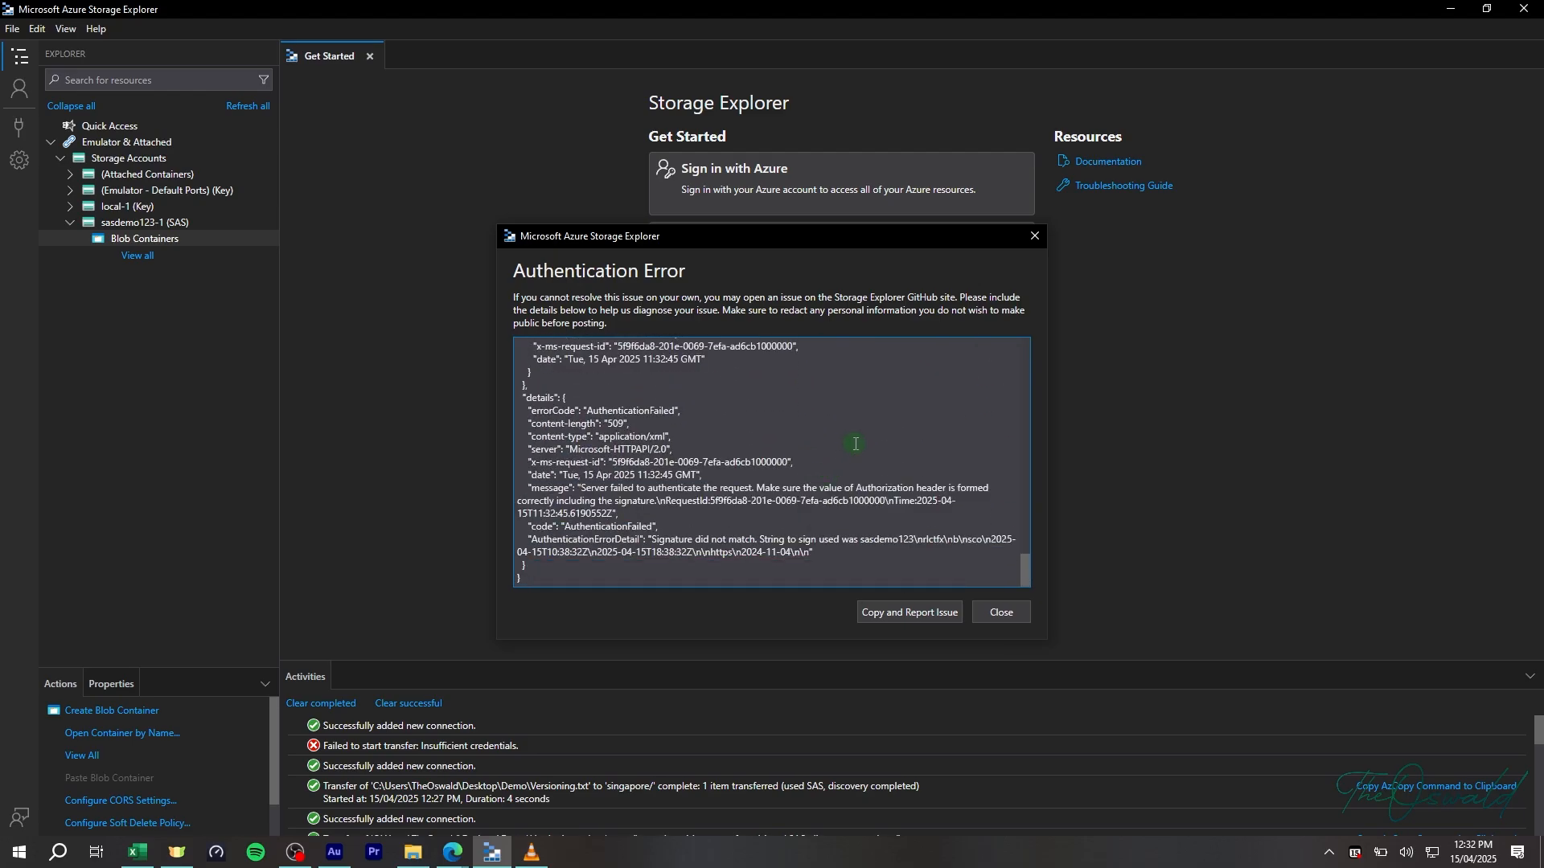
{"action": "left_click", "coordinate": [997, 611]}
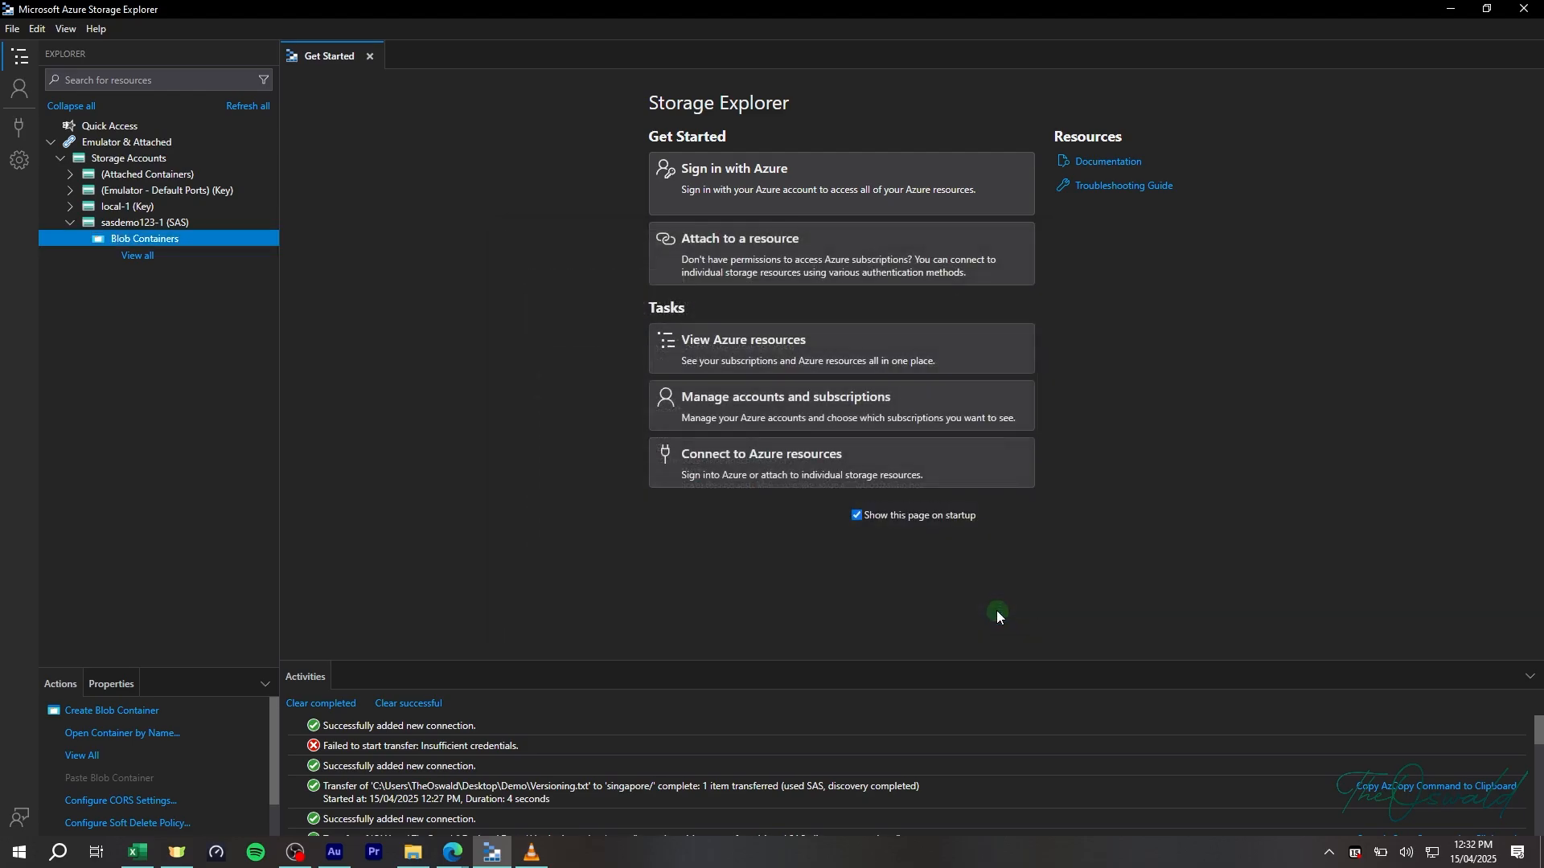
View the attached account's blob containers, which show nothing after the authentication failure, then return to the Azure portal.
{"action": "left_click", "coordinate": [137, 255]}
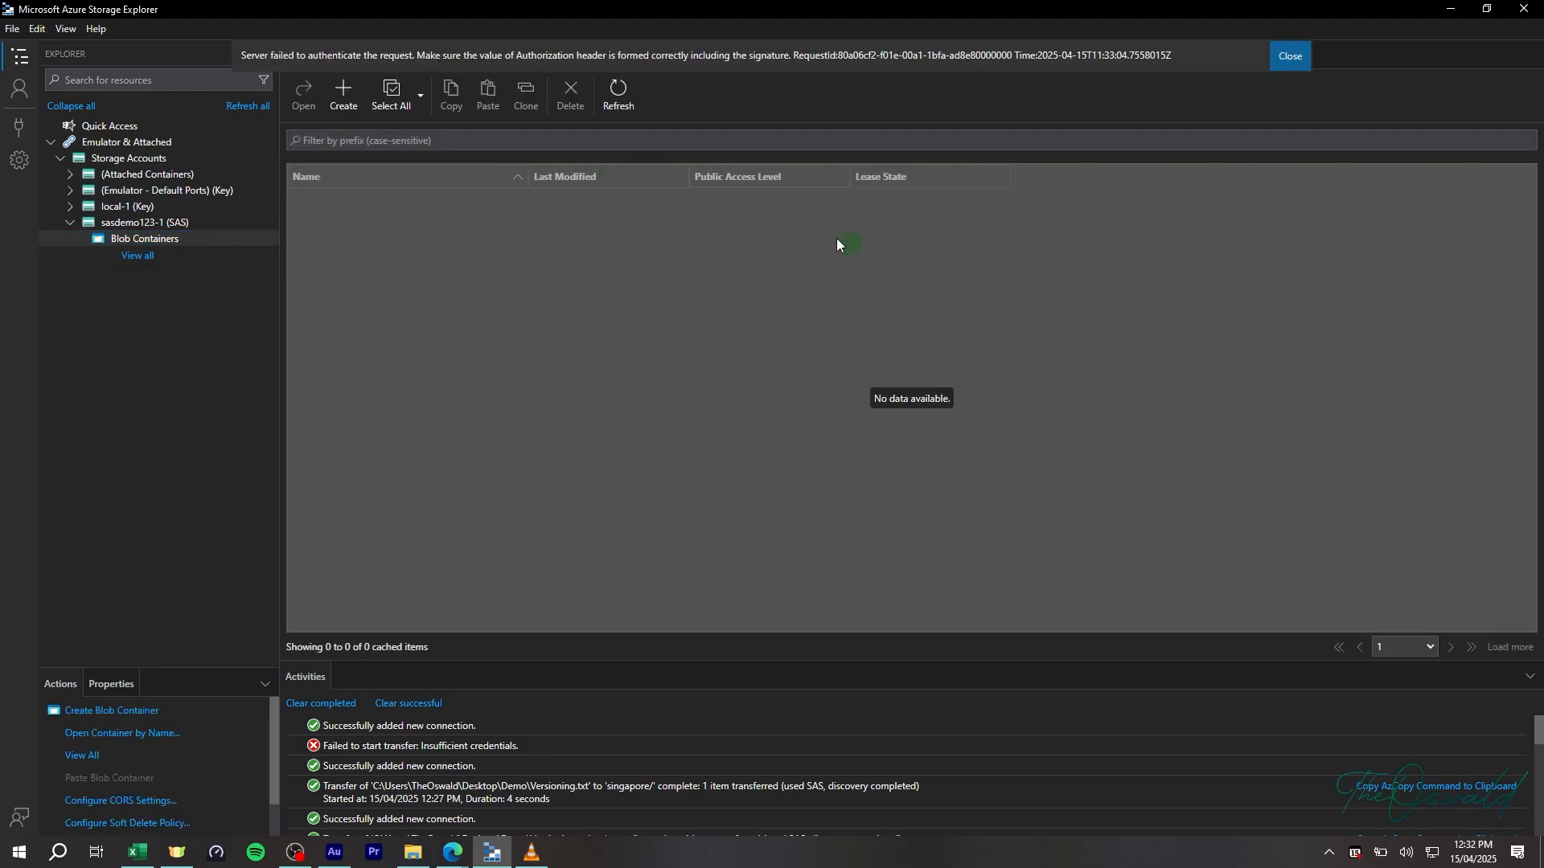
{"action": "left_click", "coordinate": [1291, 58]}
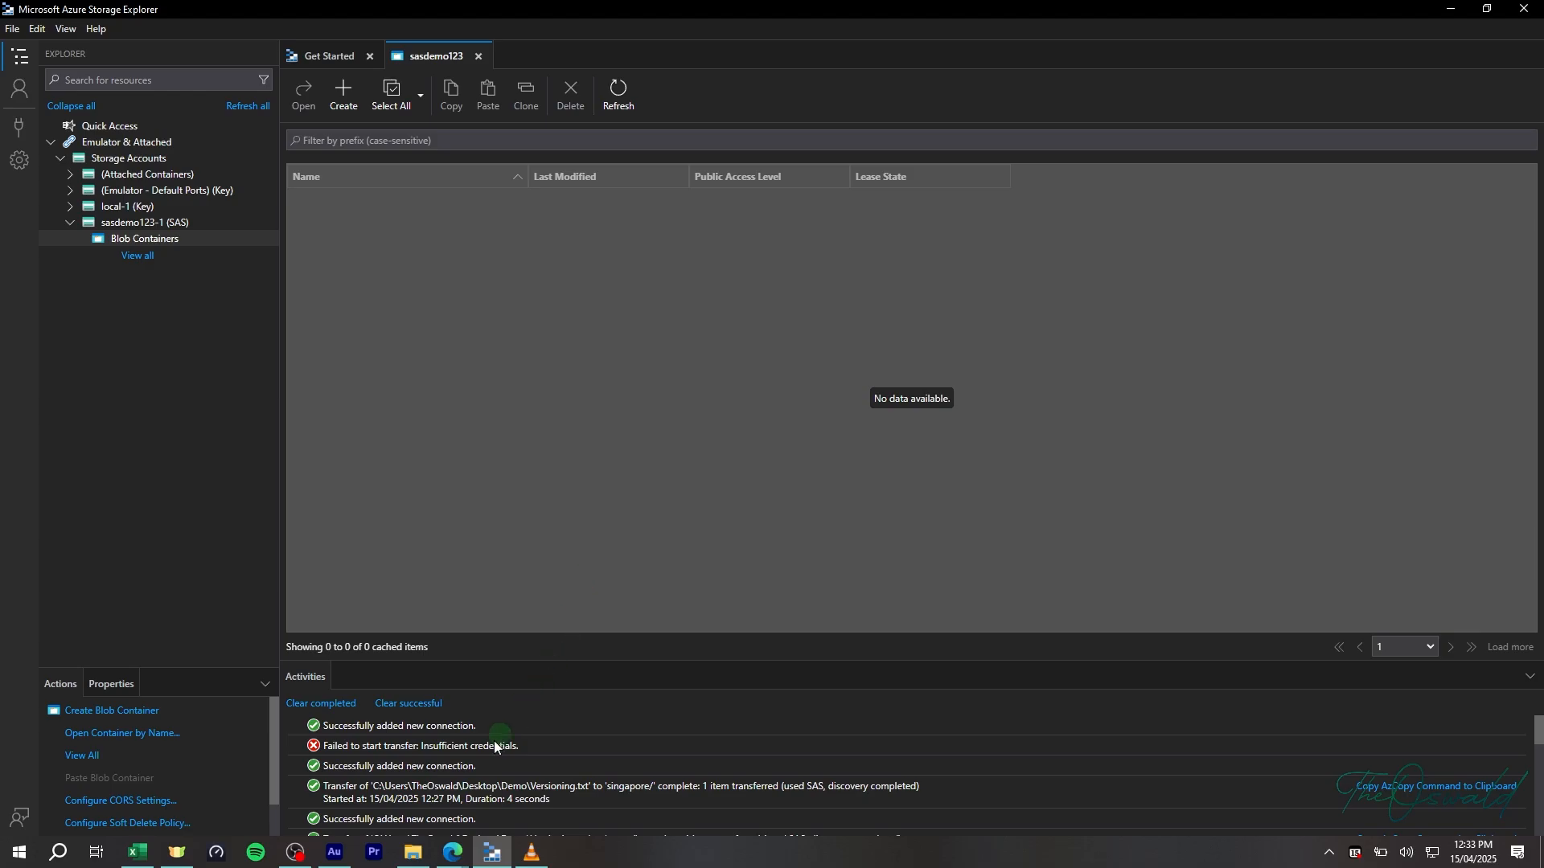
{"action": "left_click", "coordinate": [306, 787]}
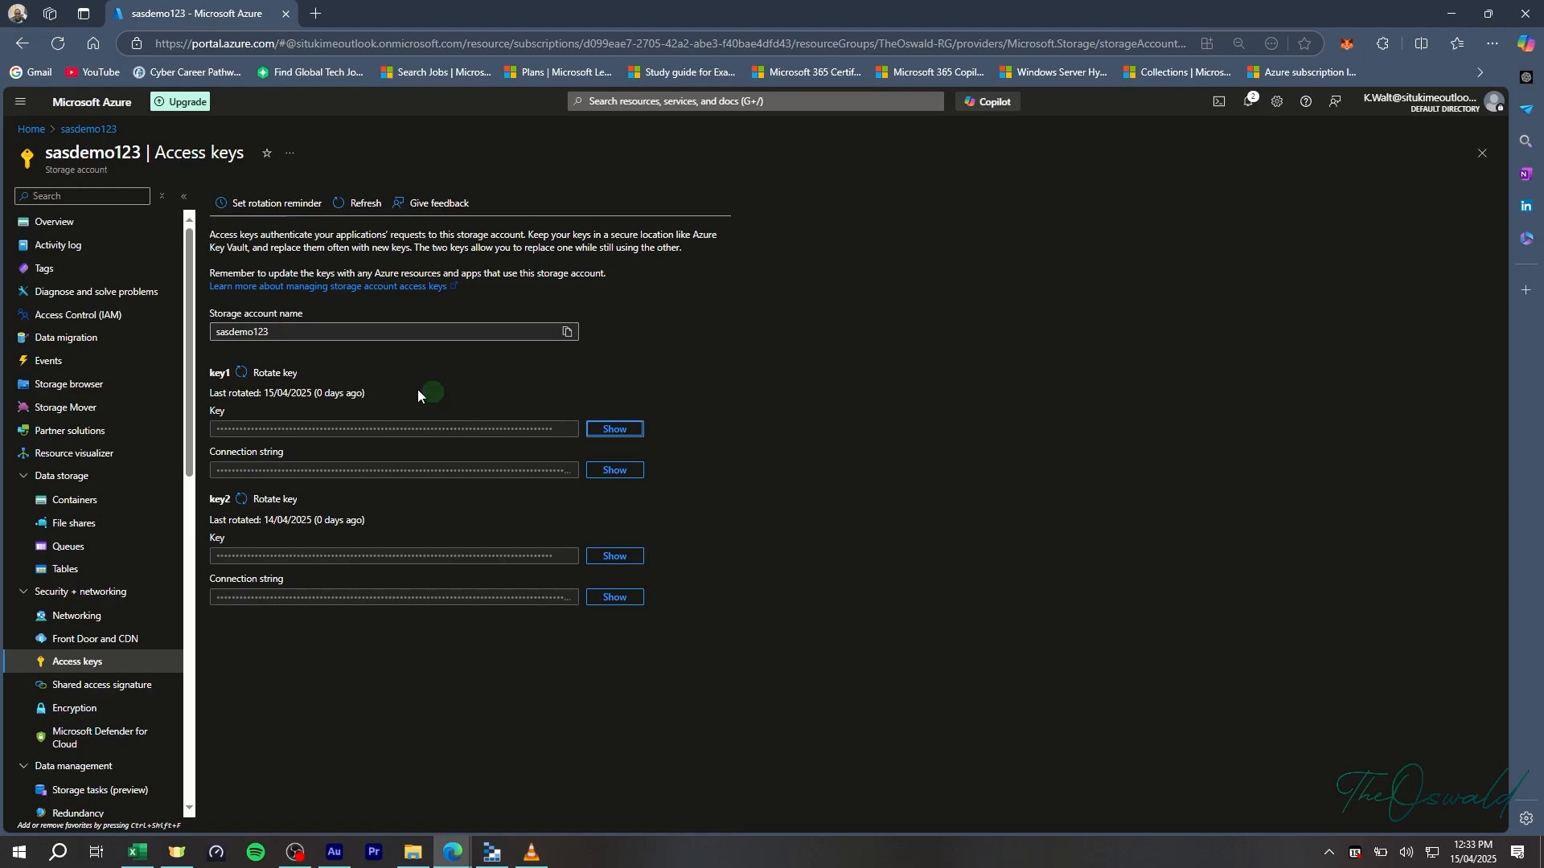
From sasdemo123's Containers list, choose Generate SAS for the egypt container.
{"action": "left_click", "coordinate": [81, 500]}
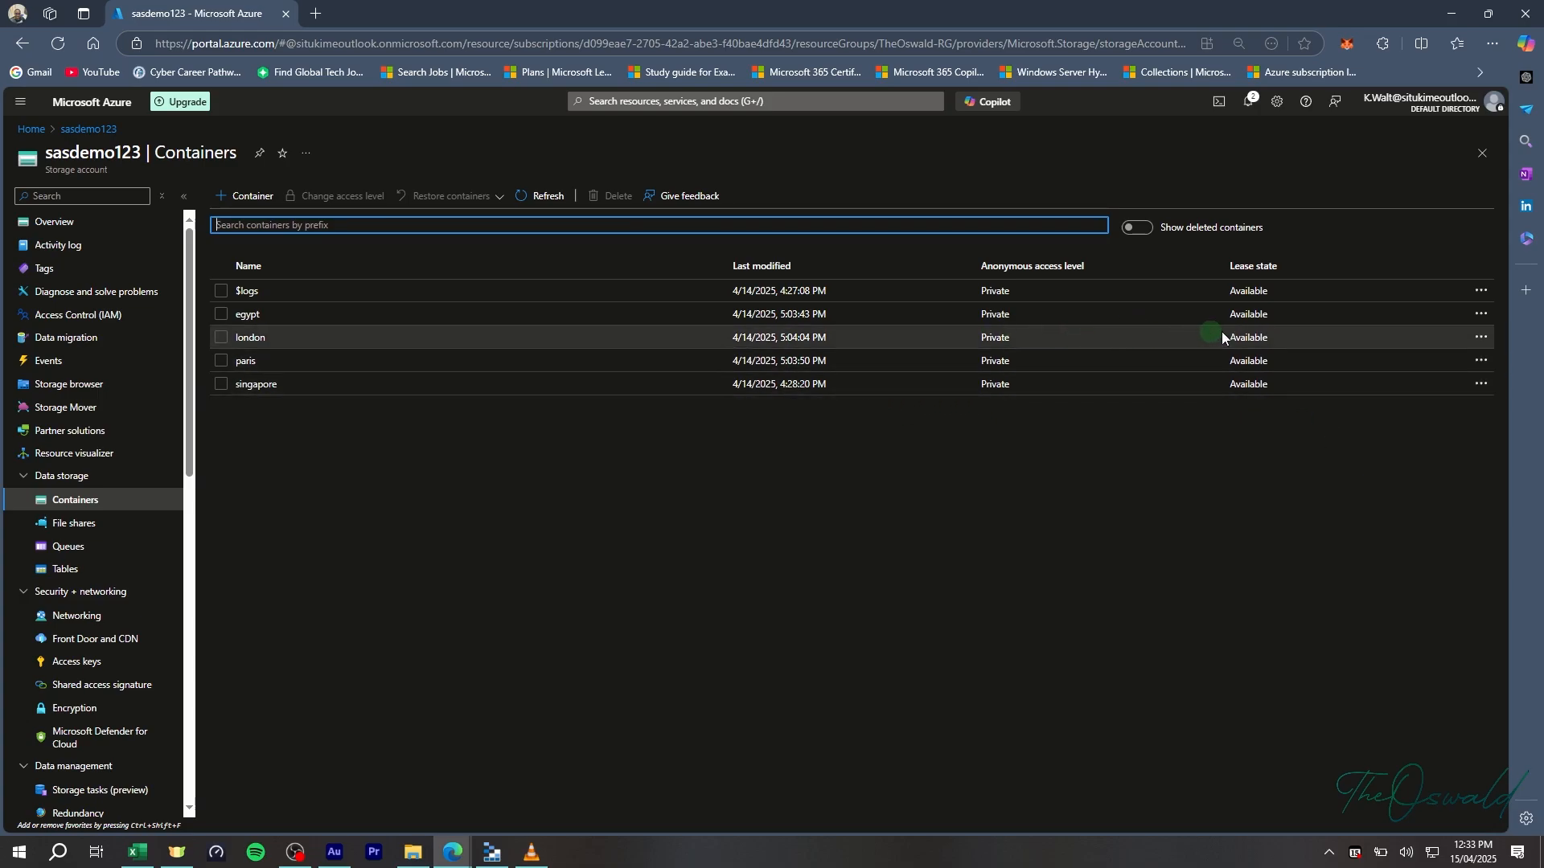
{"action": "left_click", "coordinate": [1480, 322]}
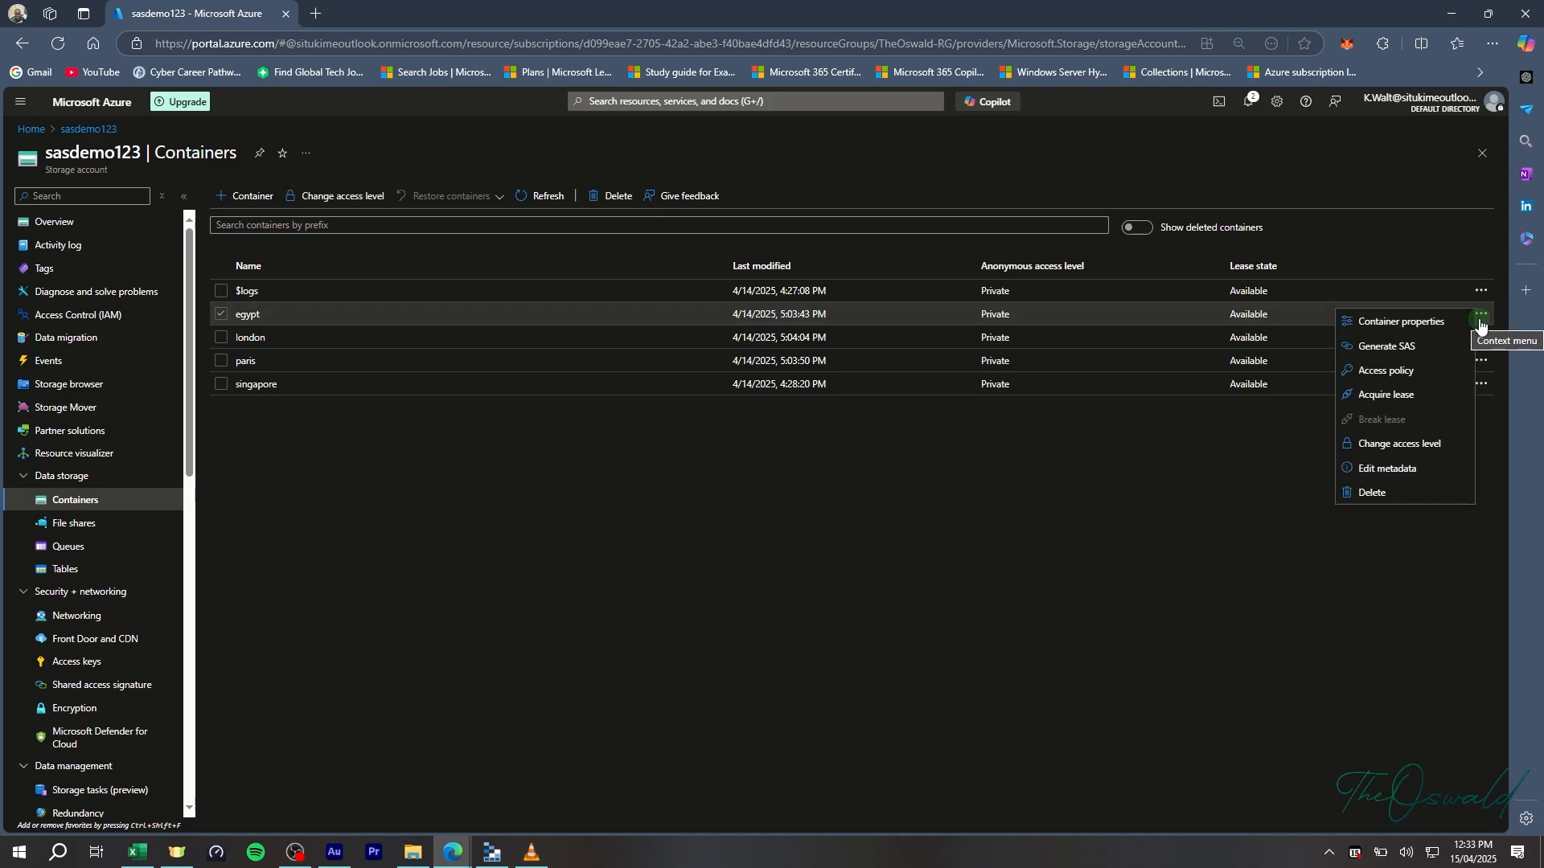
{"action": "left_click", "coordinate": [1442, 343]}
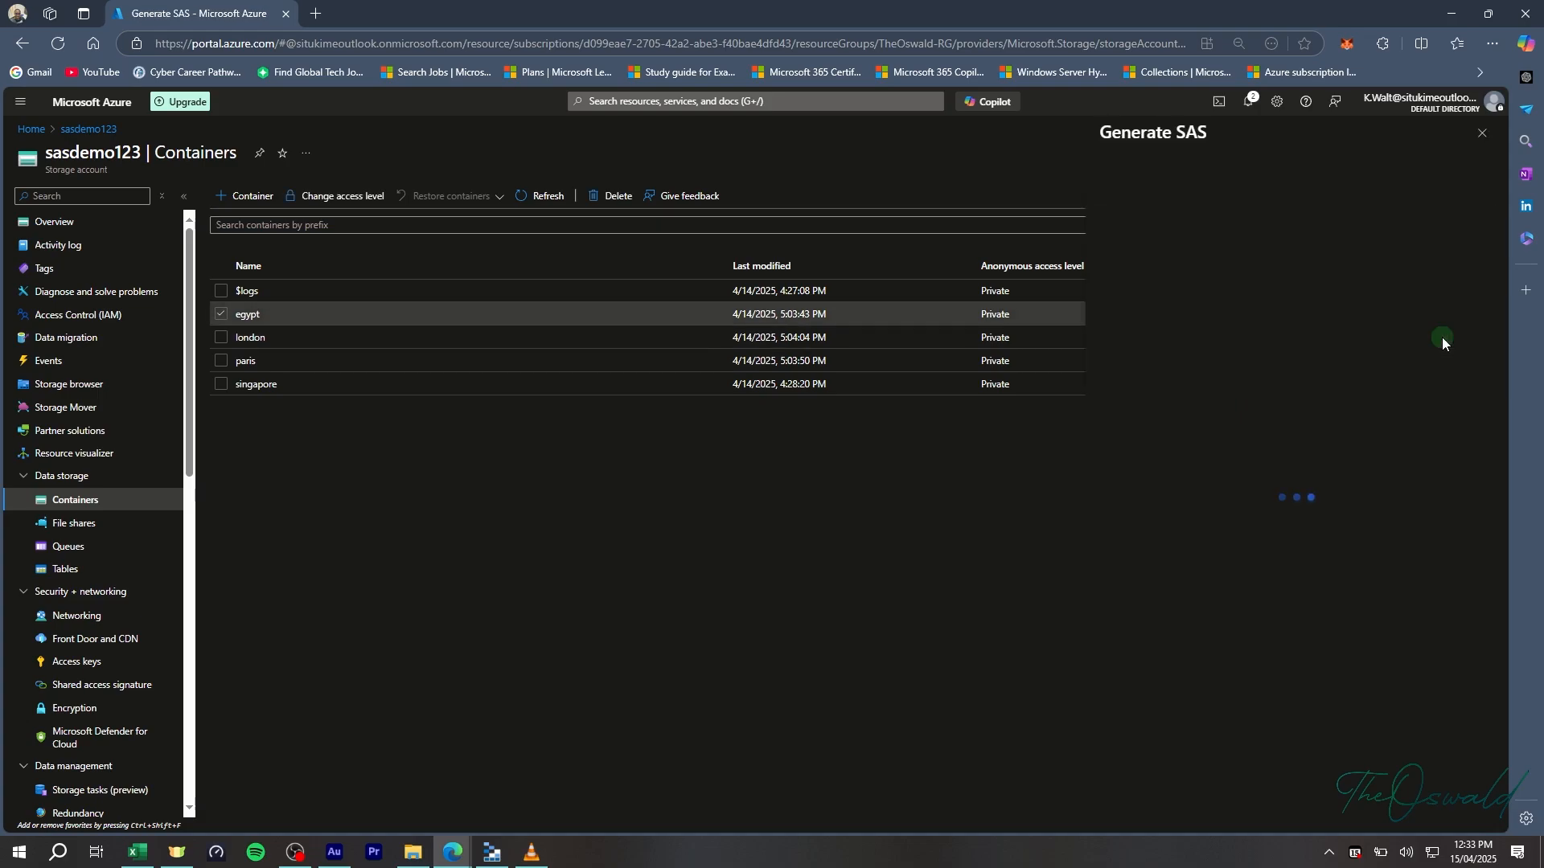
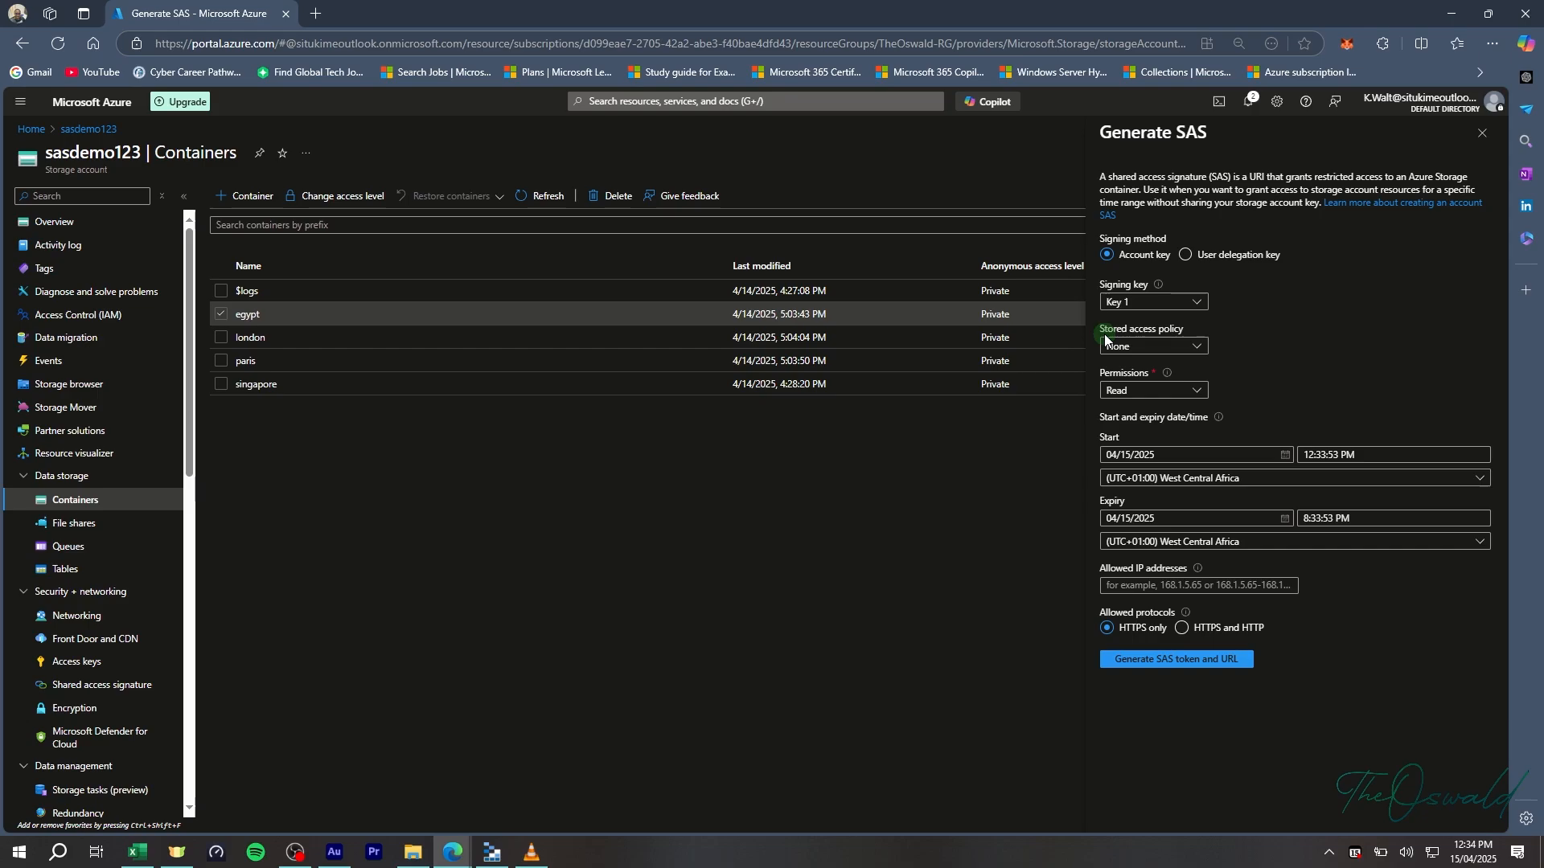
Review egypt's stored access policy and permission options, keeping no policy and Read only, then close the pane.
{"action": "left_click", "coordinate": [1192, 345]}
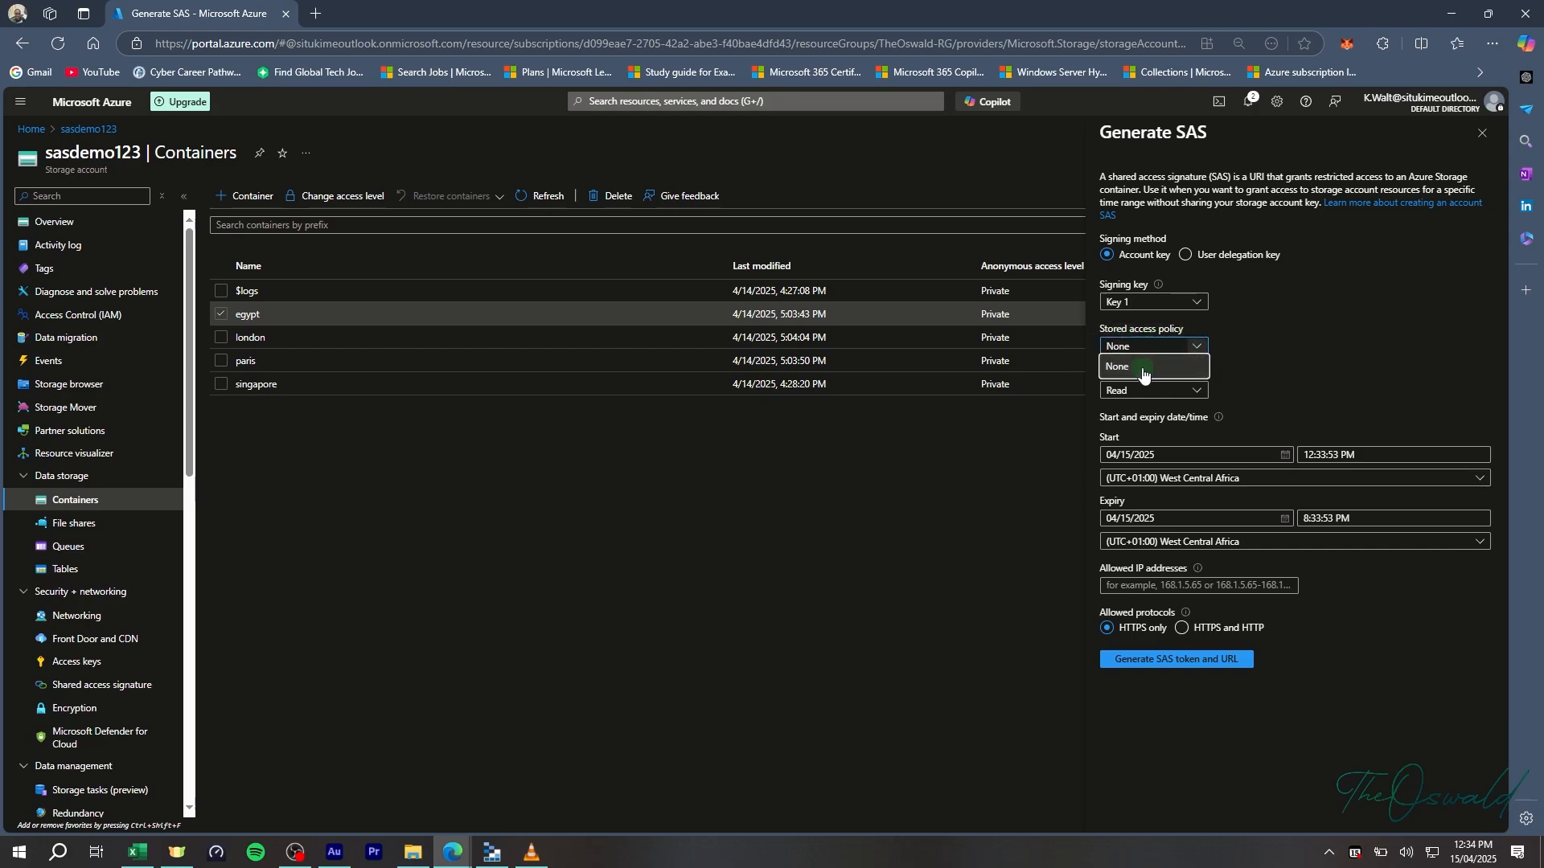
{"action": "left_click", "coordinate": [1256, 378]}
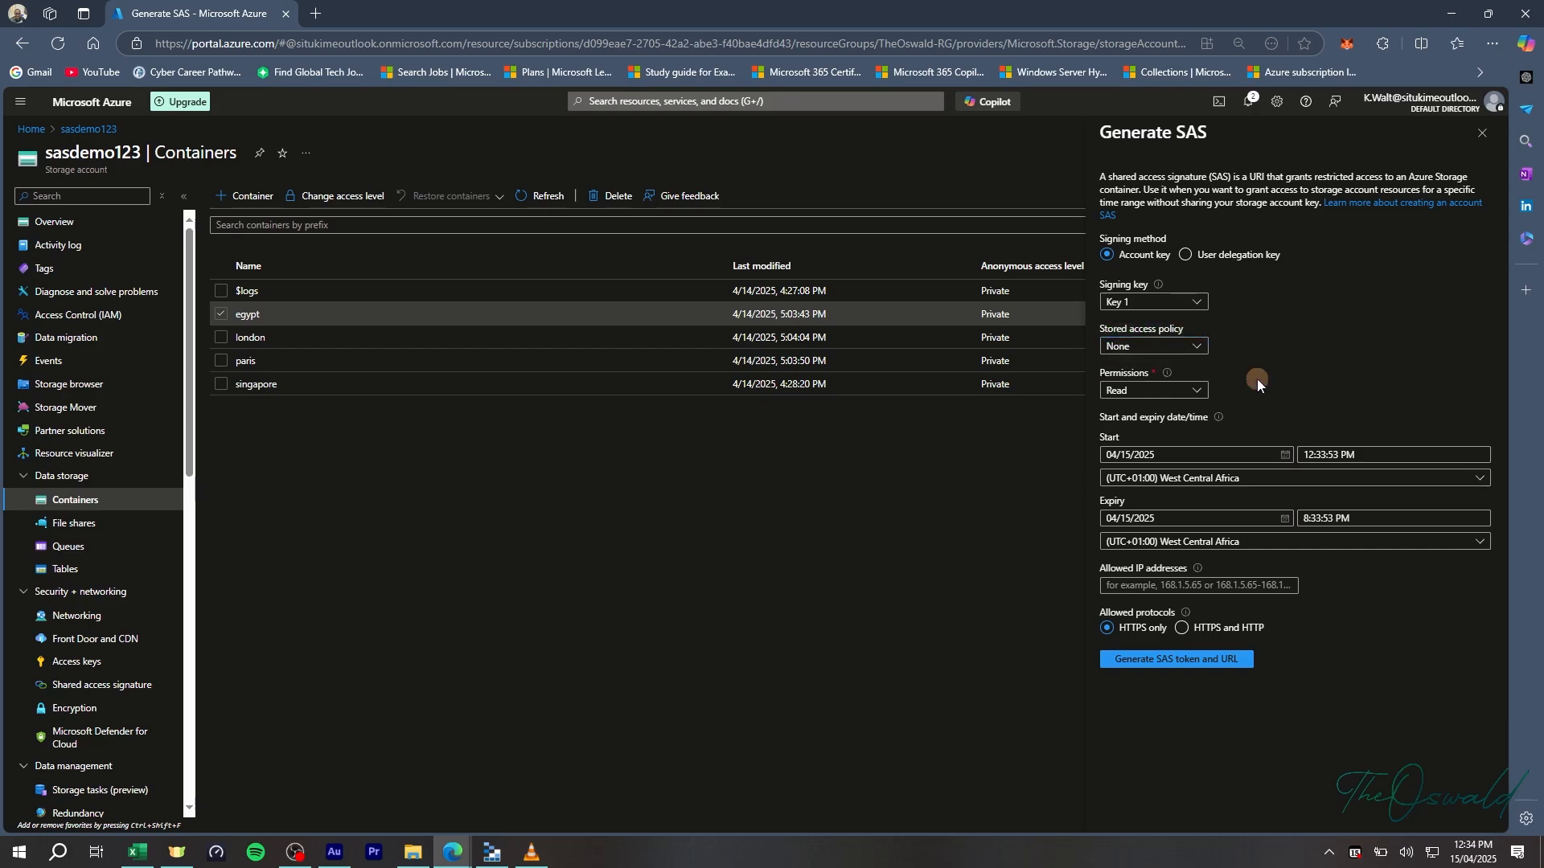
{"action": "left_click", "coordinate": [1147, 391]}
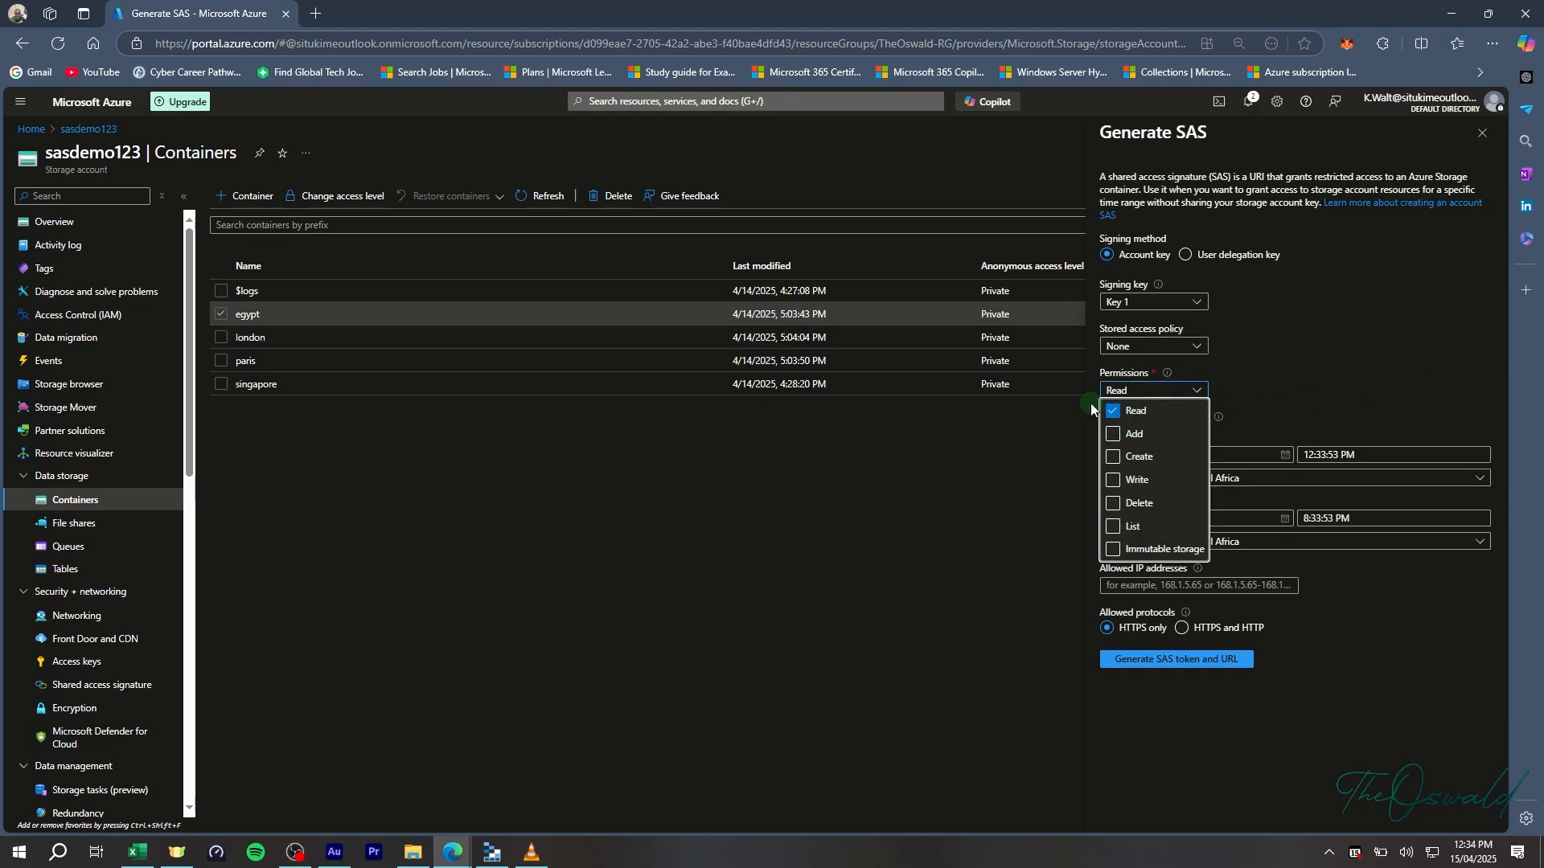
{"action": "left_click", "coordinate": [1243, 392]}
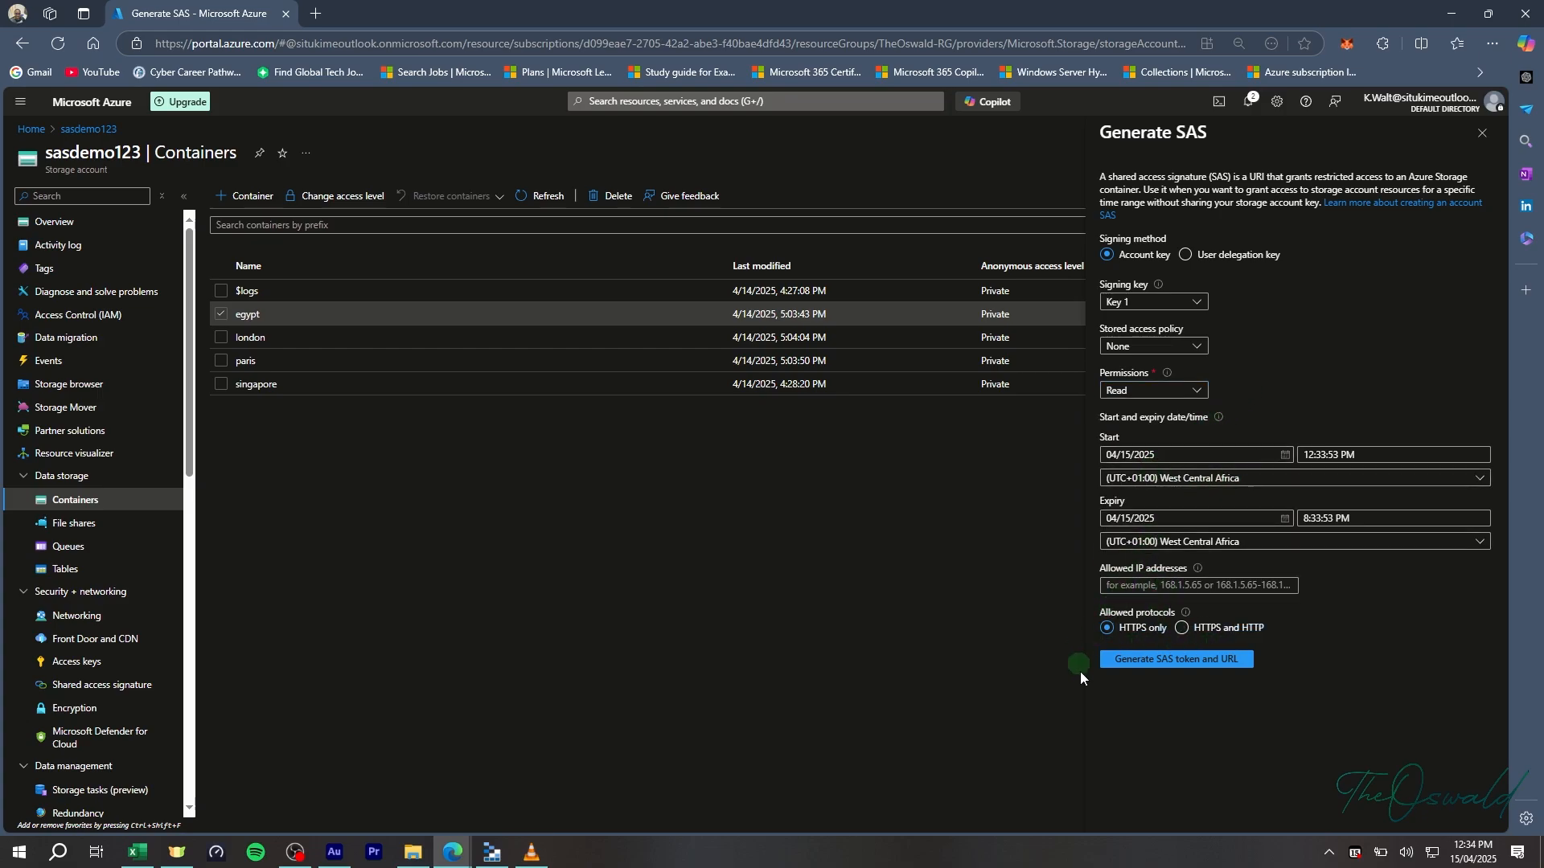
{"action": "left_click", "coordinate": [1484, 137]}
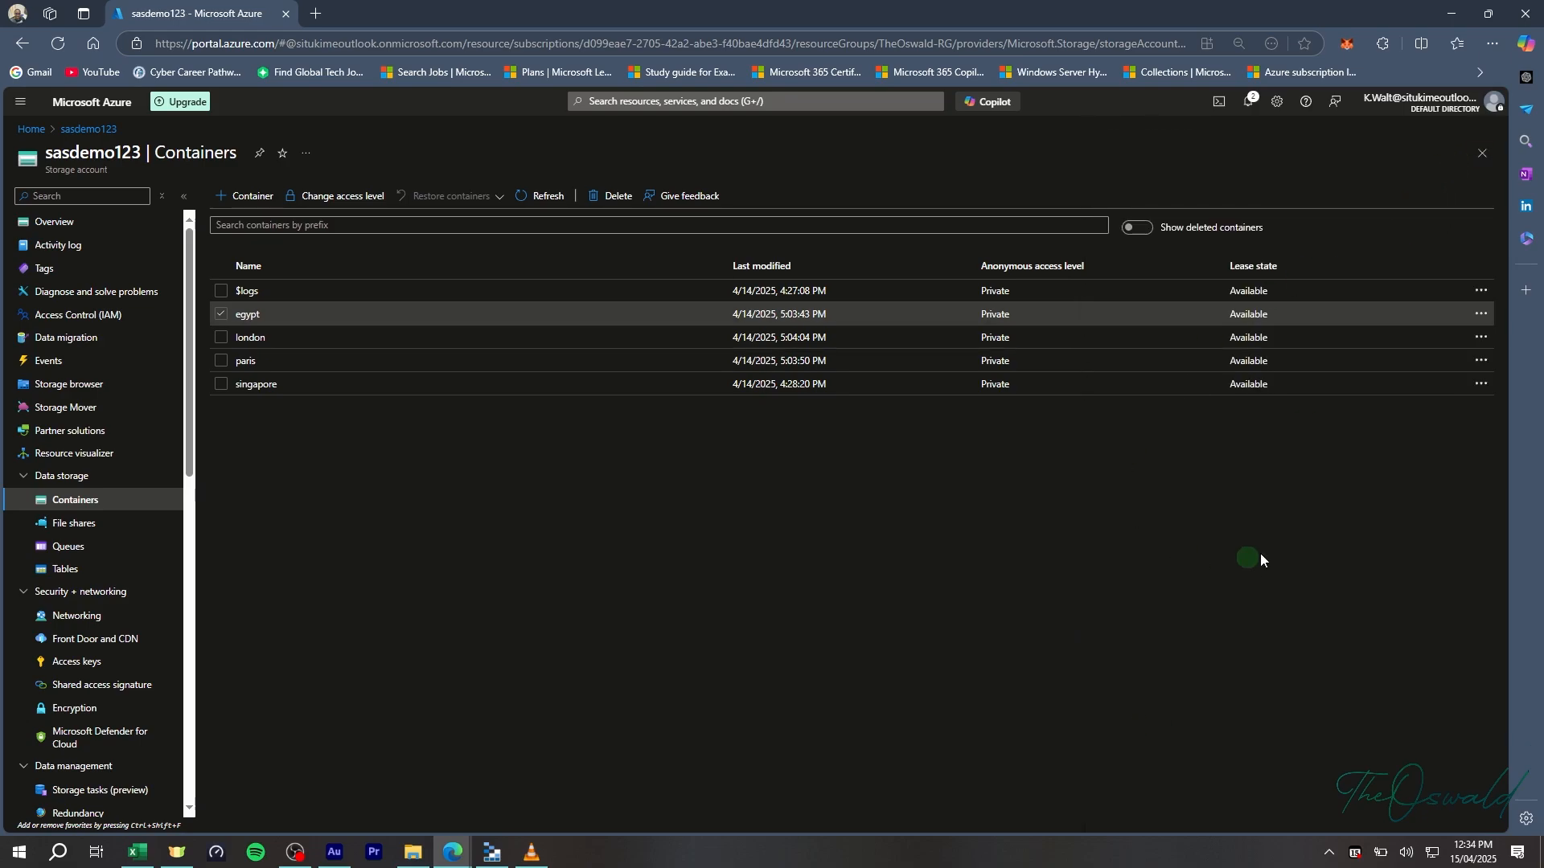
Add a new stored access policy named READONLY on egypt with Read permission.
{"action": "left_click", "coordinate": [1482, 314]}
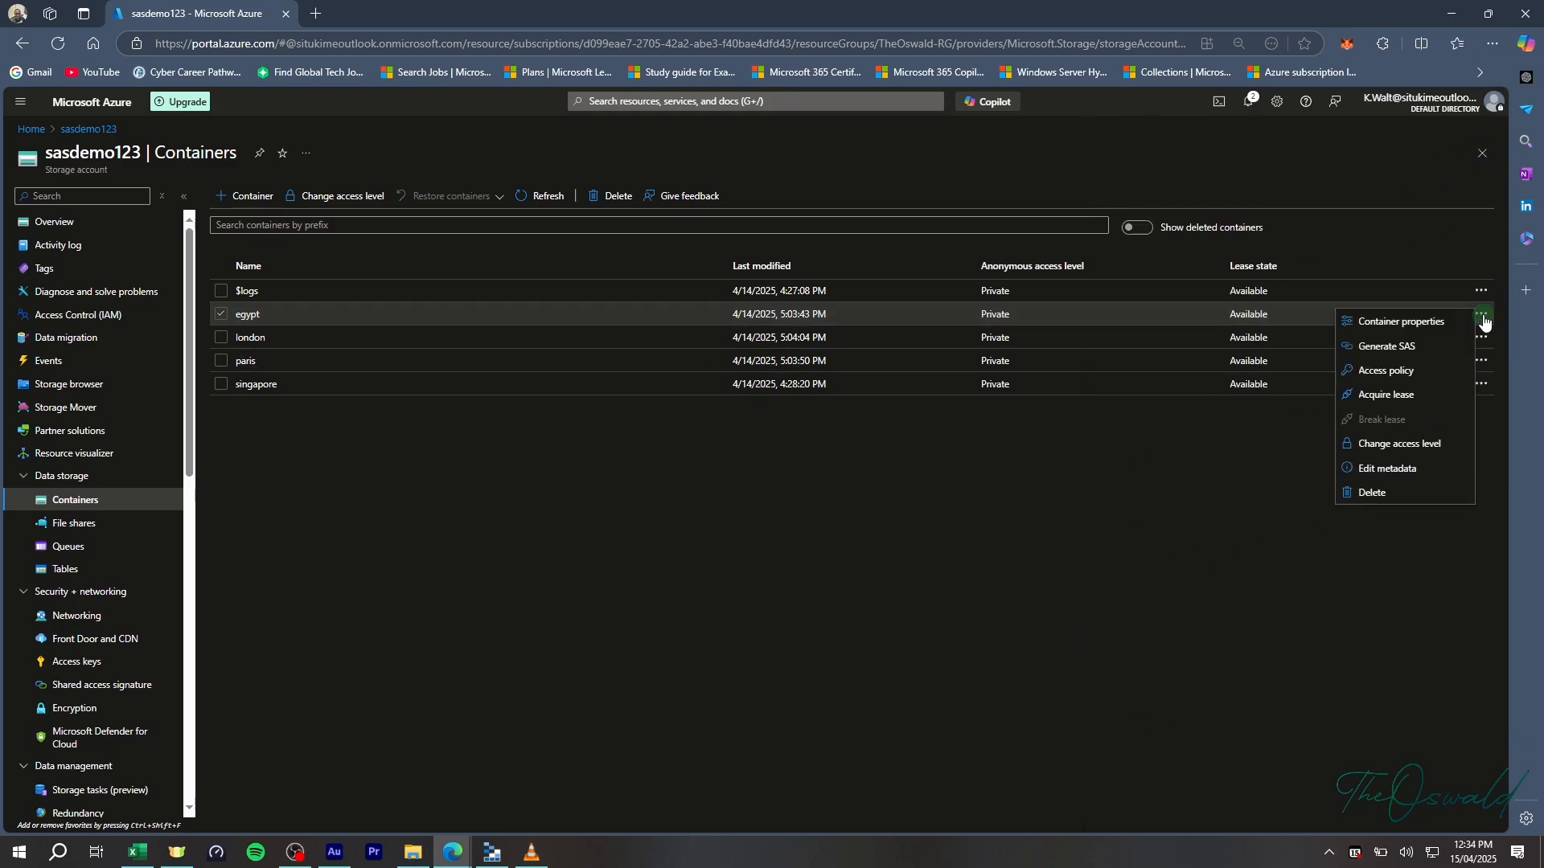
{"action": "left_click", "coordinate": [1404, 368]}
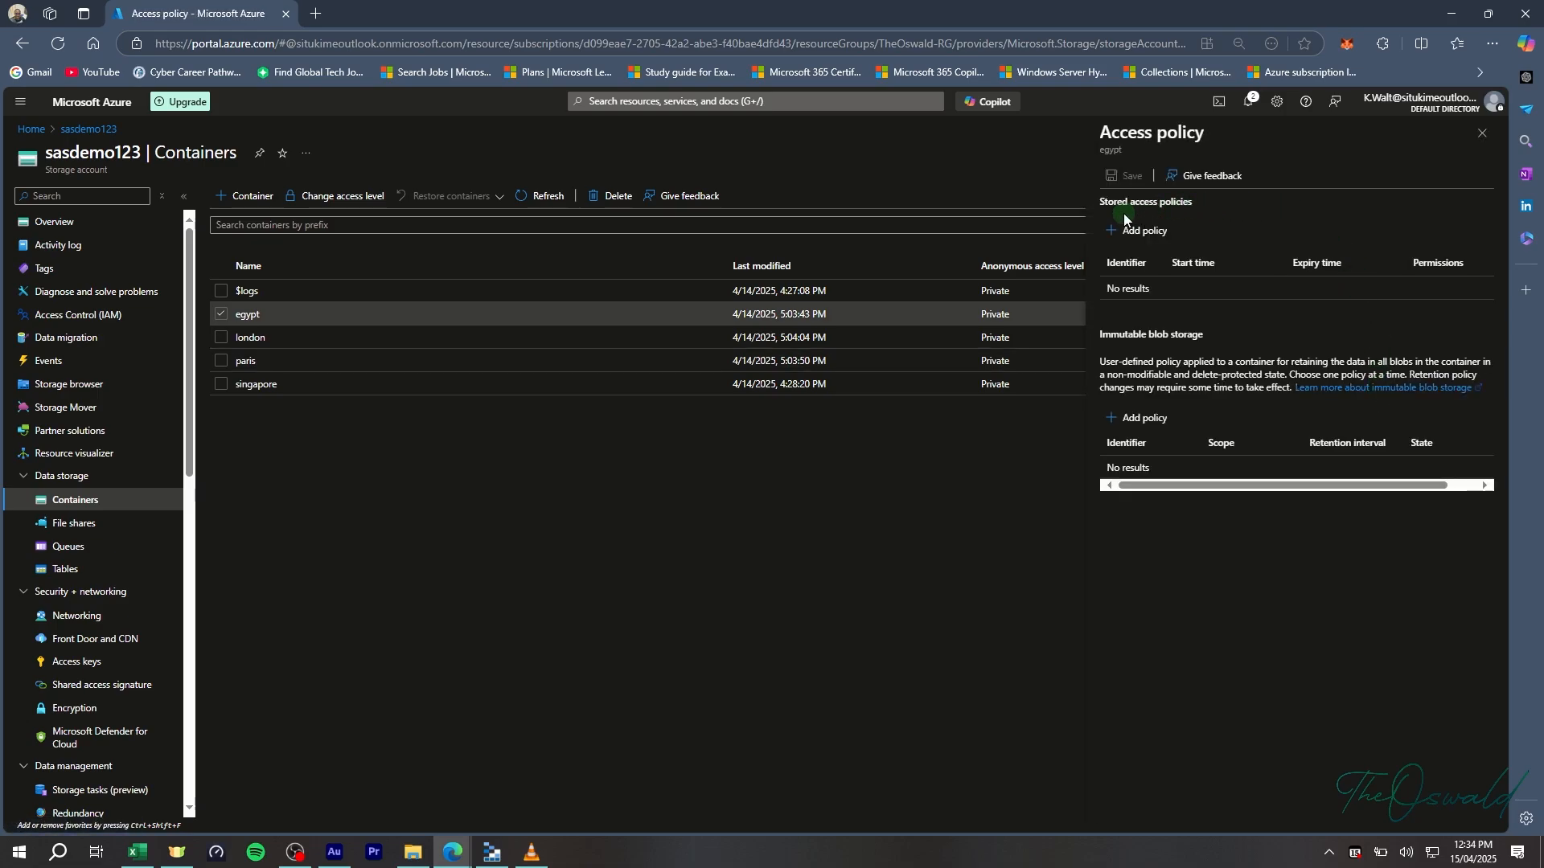
{"action": "left_click", "coordinate": [1166, 232]}
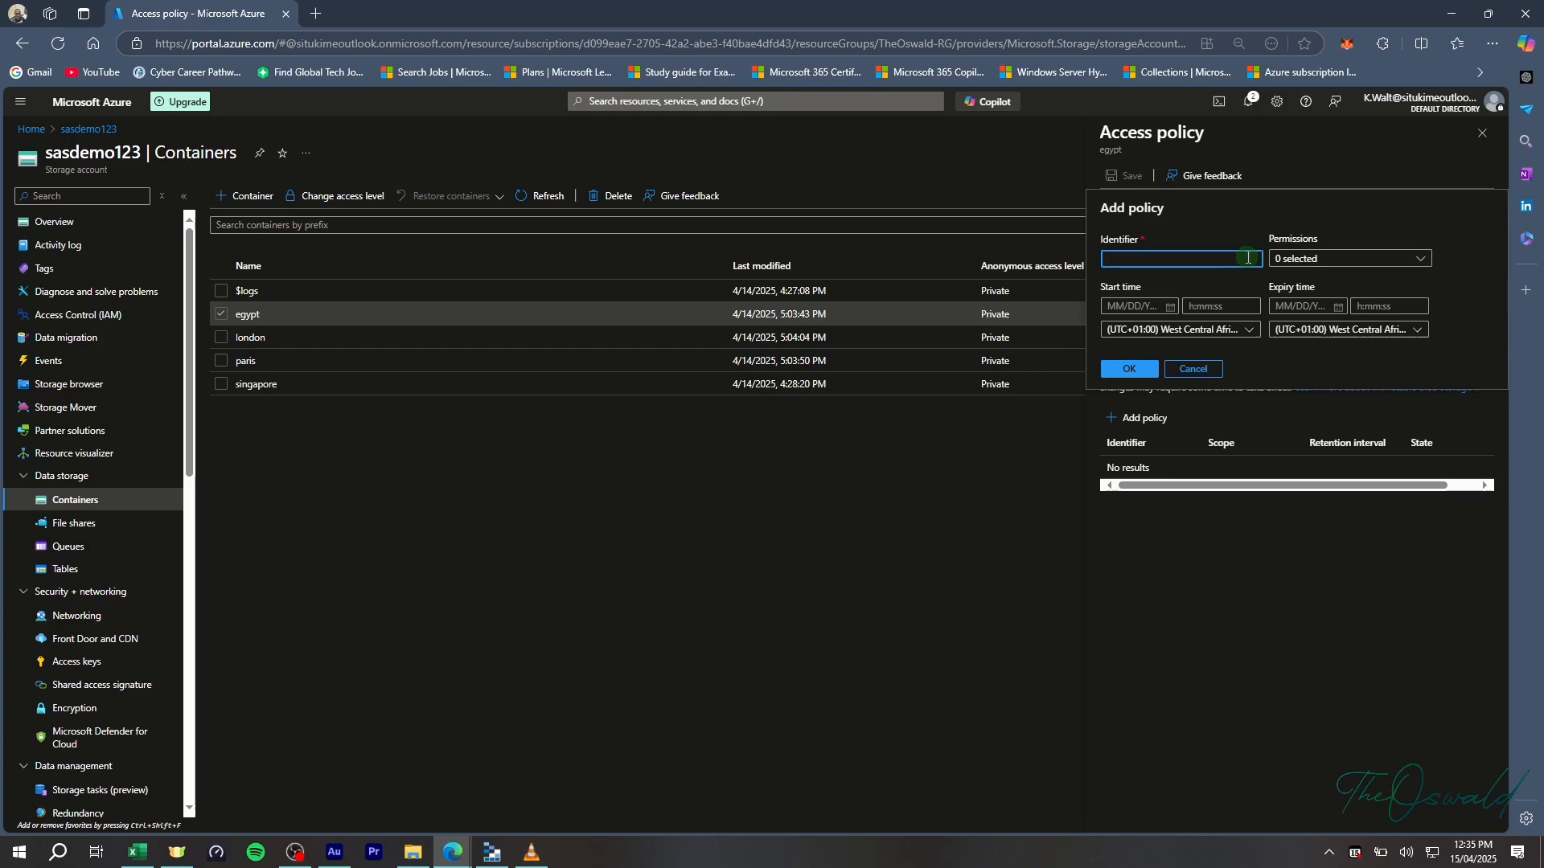
{"action": "type", "text": "READONLY"}
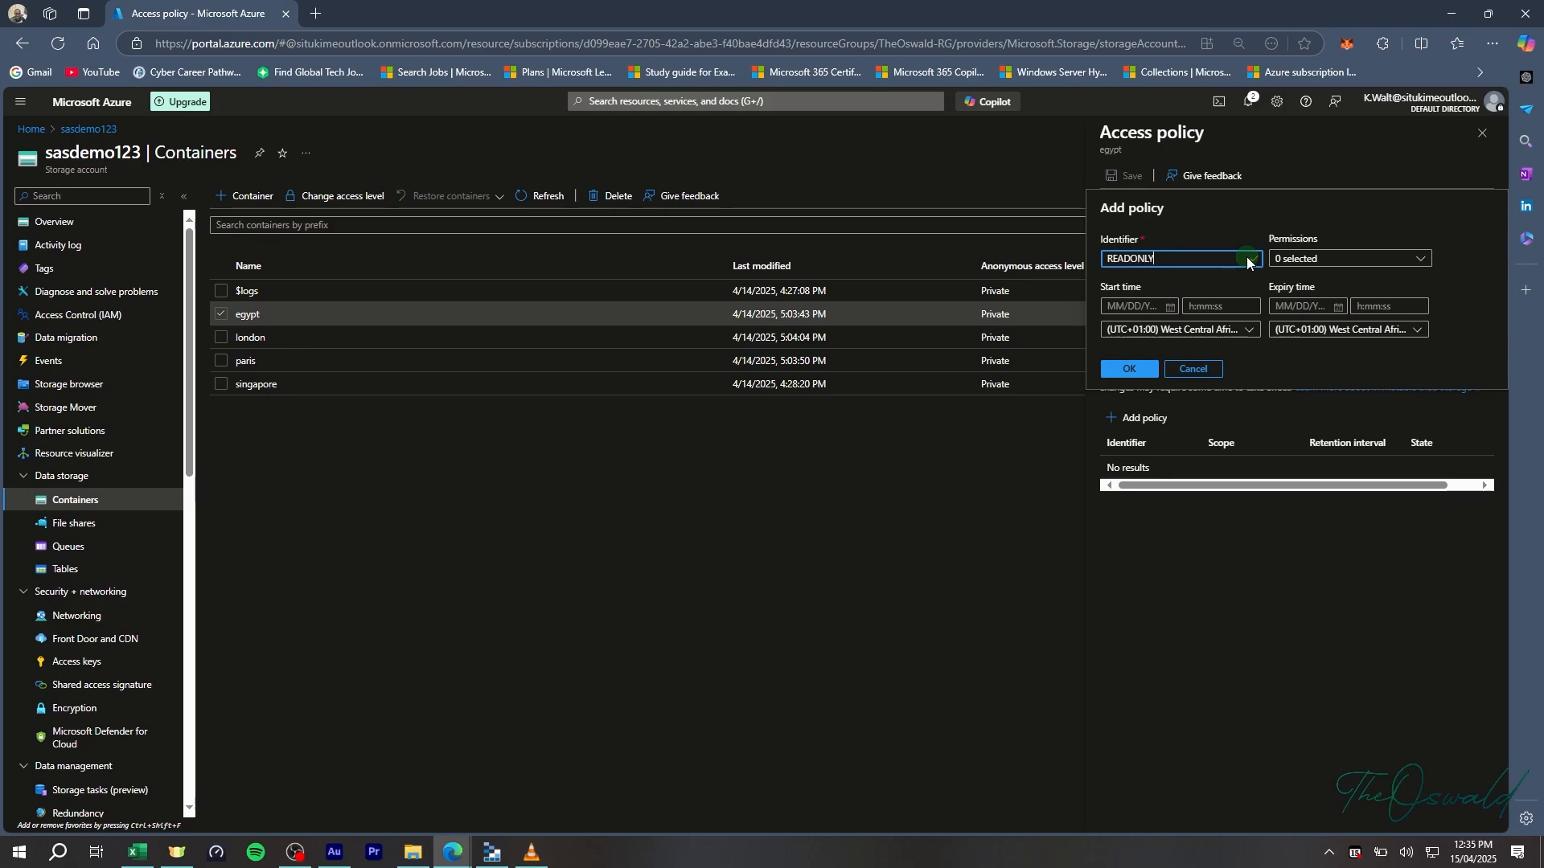
{"action": "left_click", "coordinate": [1280, 258]}
{"action": "left_click", "coordinate": [1291, 281]}
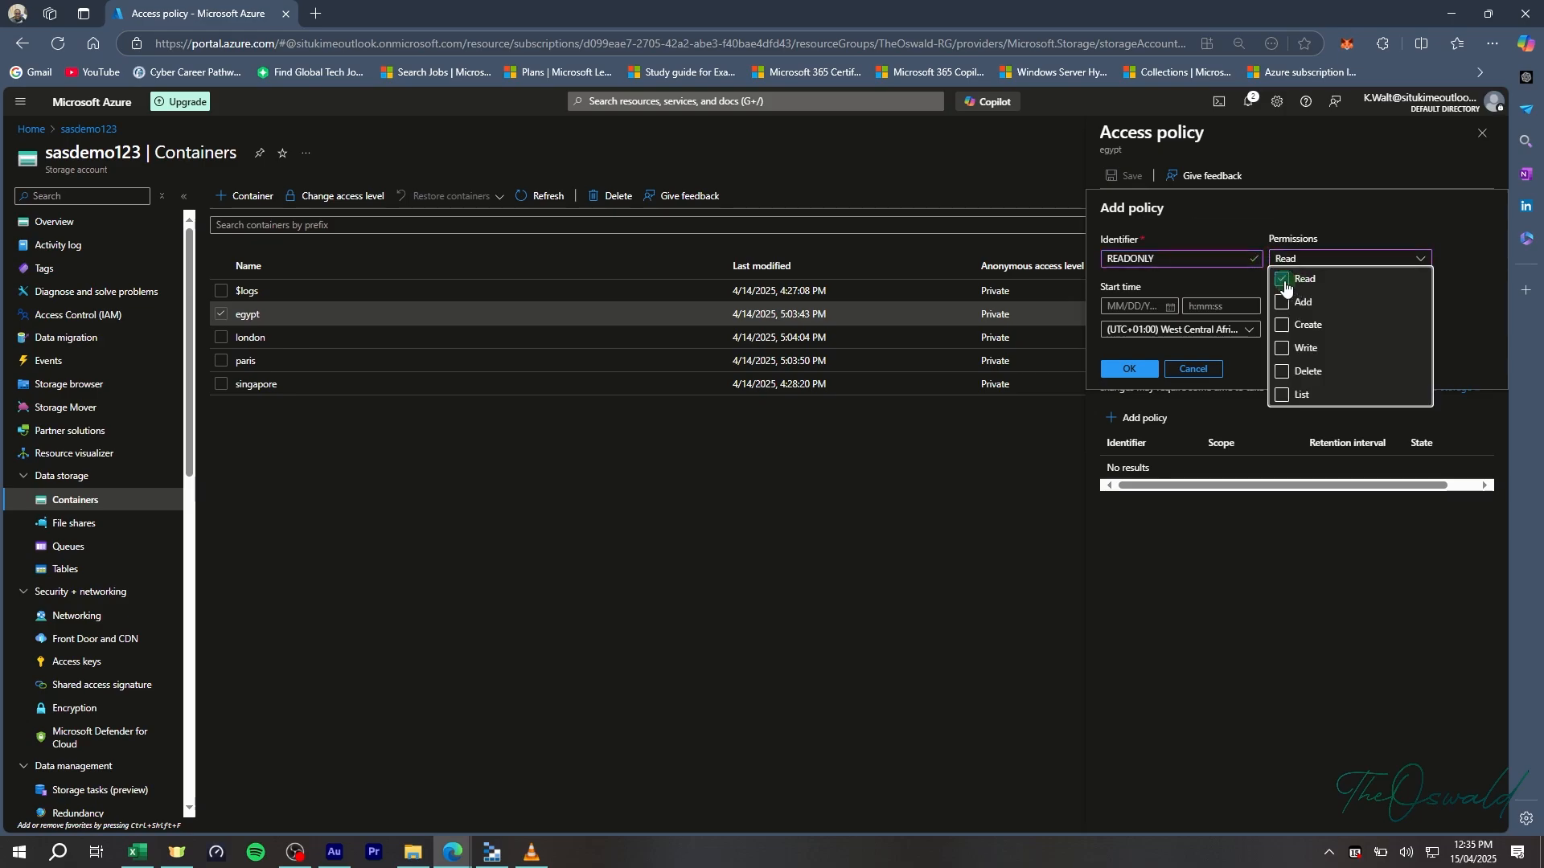
{"action": "left_click", "coordinate": [1230, 299]}
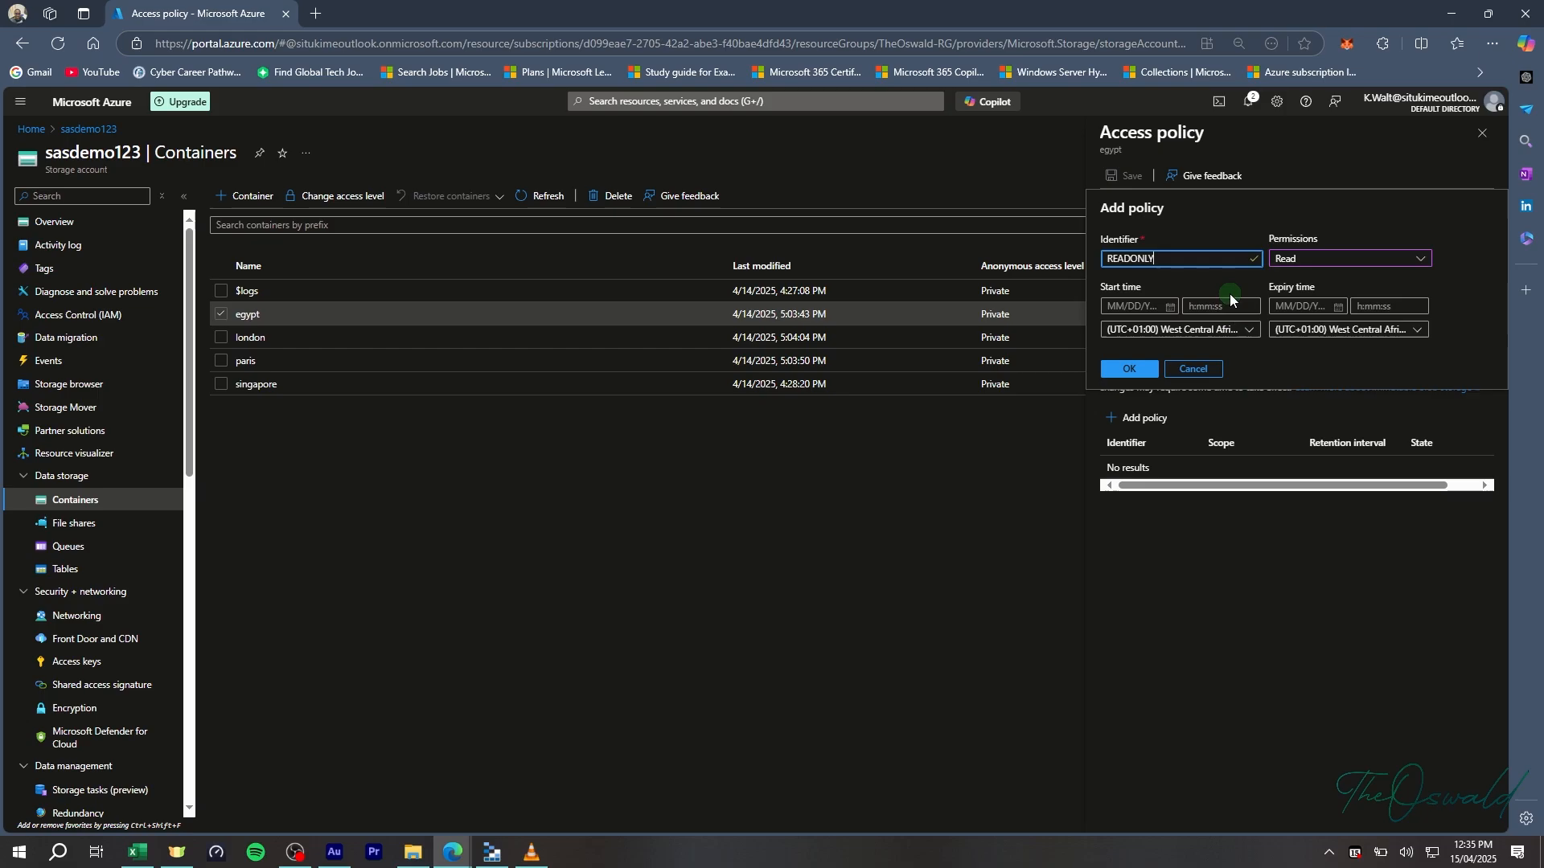
Make the READONLY policy valid from 4/15/2025 12:00 AM to 2:00 PM.
{"action": "left_click", "coordinate": [1166, 313]}
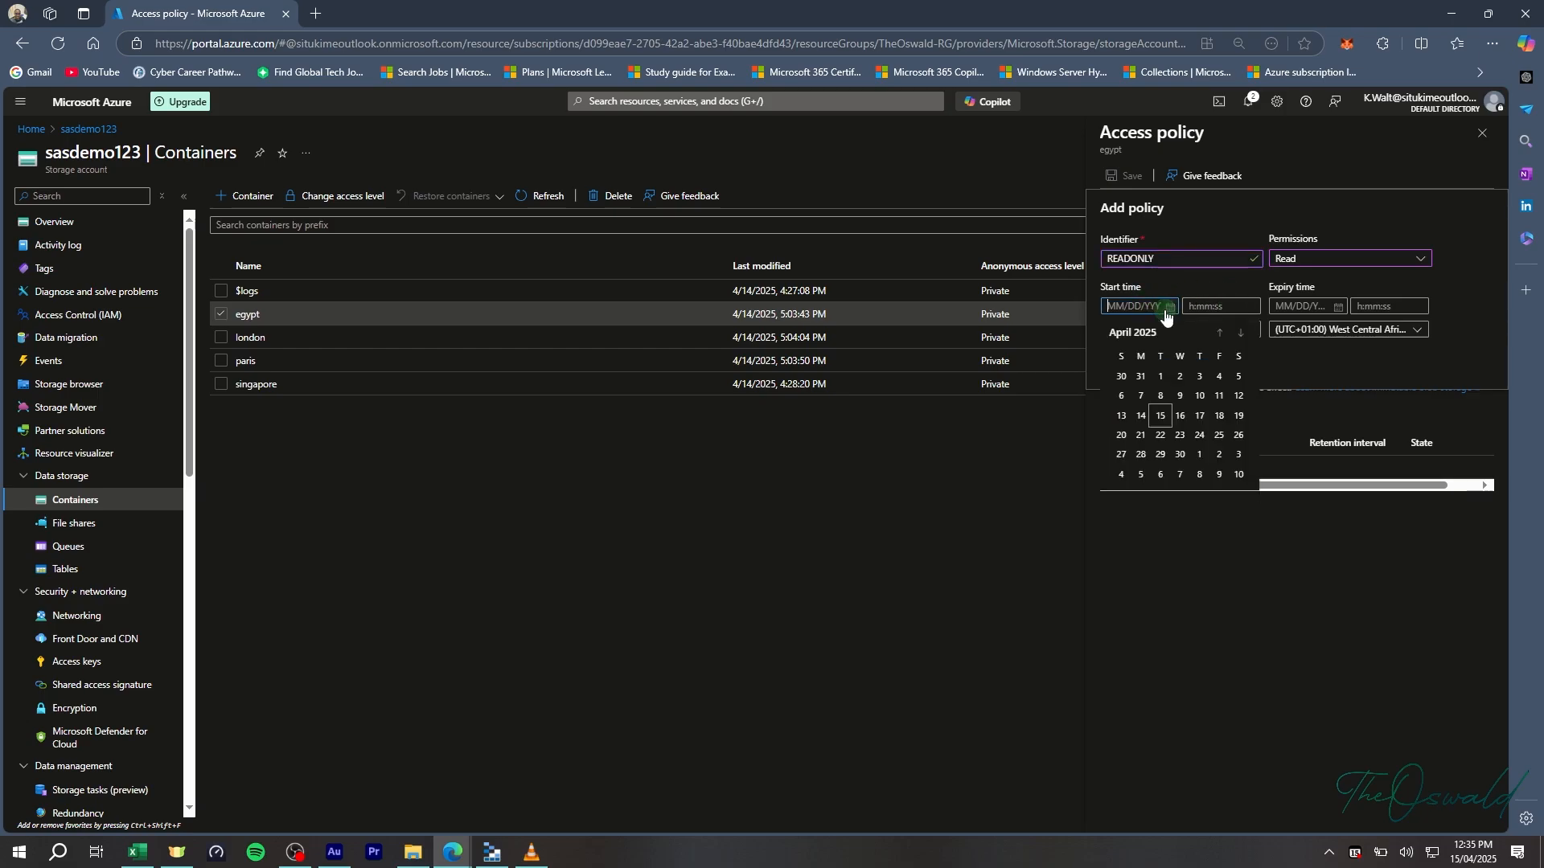
{"action": "left_click", "coordinate": [1161, 416]}
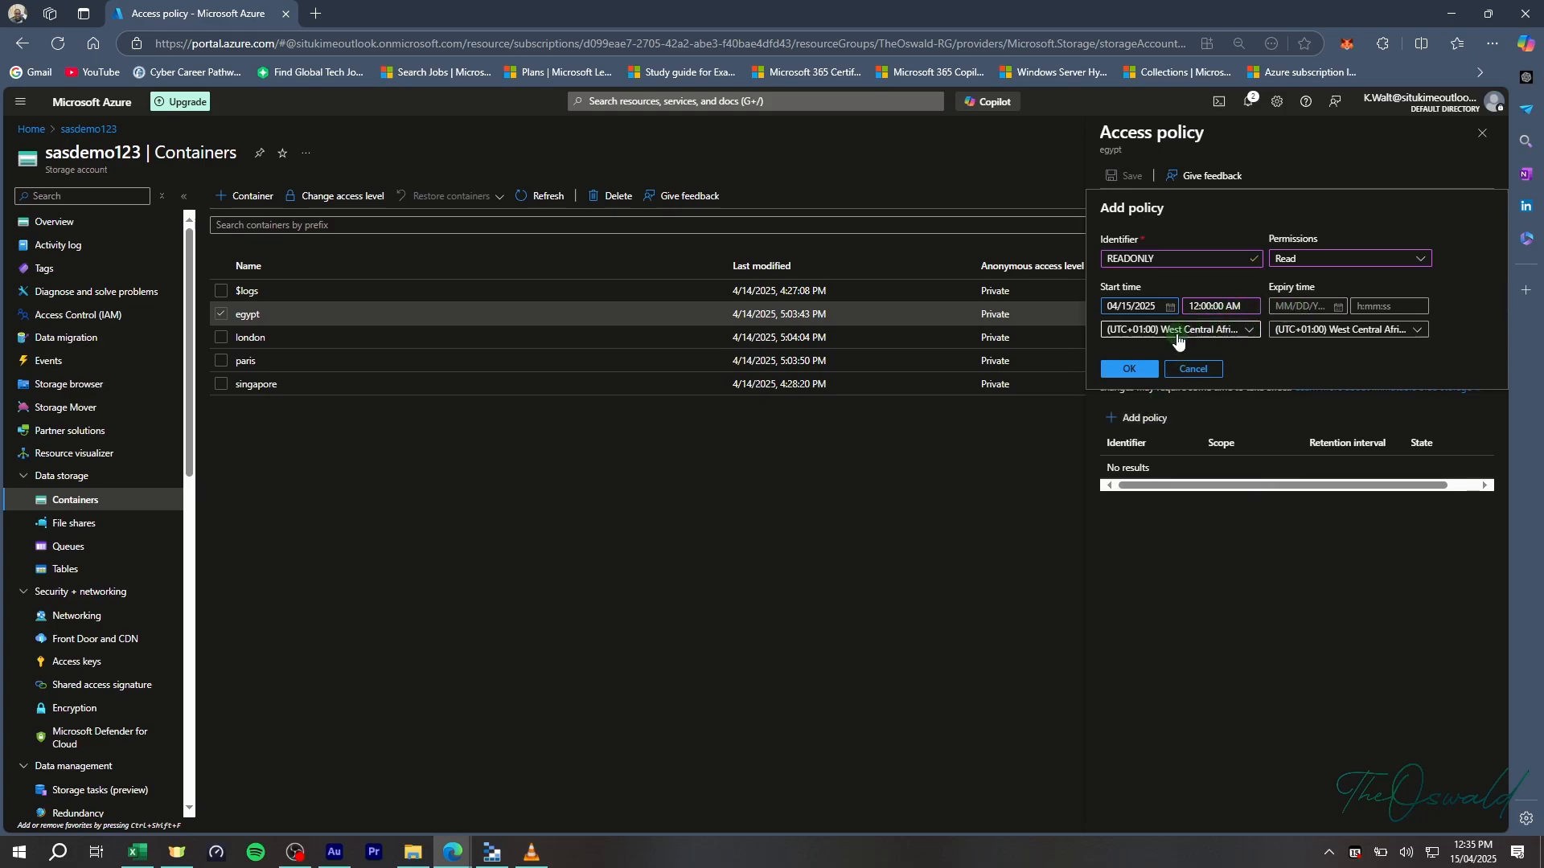
{"action": "left_click", "coordinate": [1326, 307]}
{"action": "left_click", "coordinate": [1329, 412]}
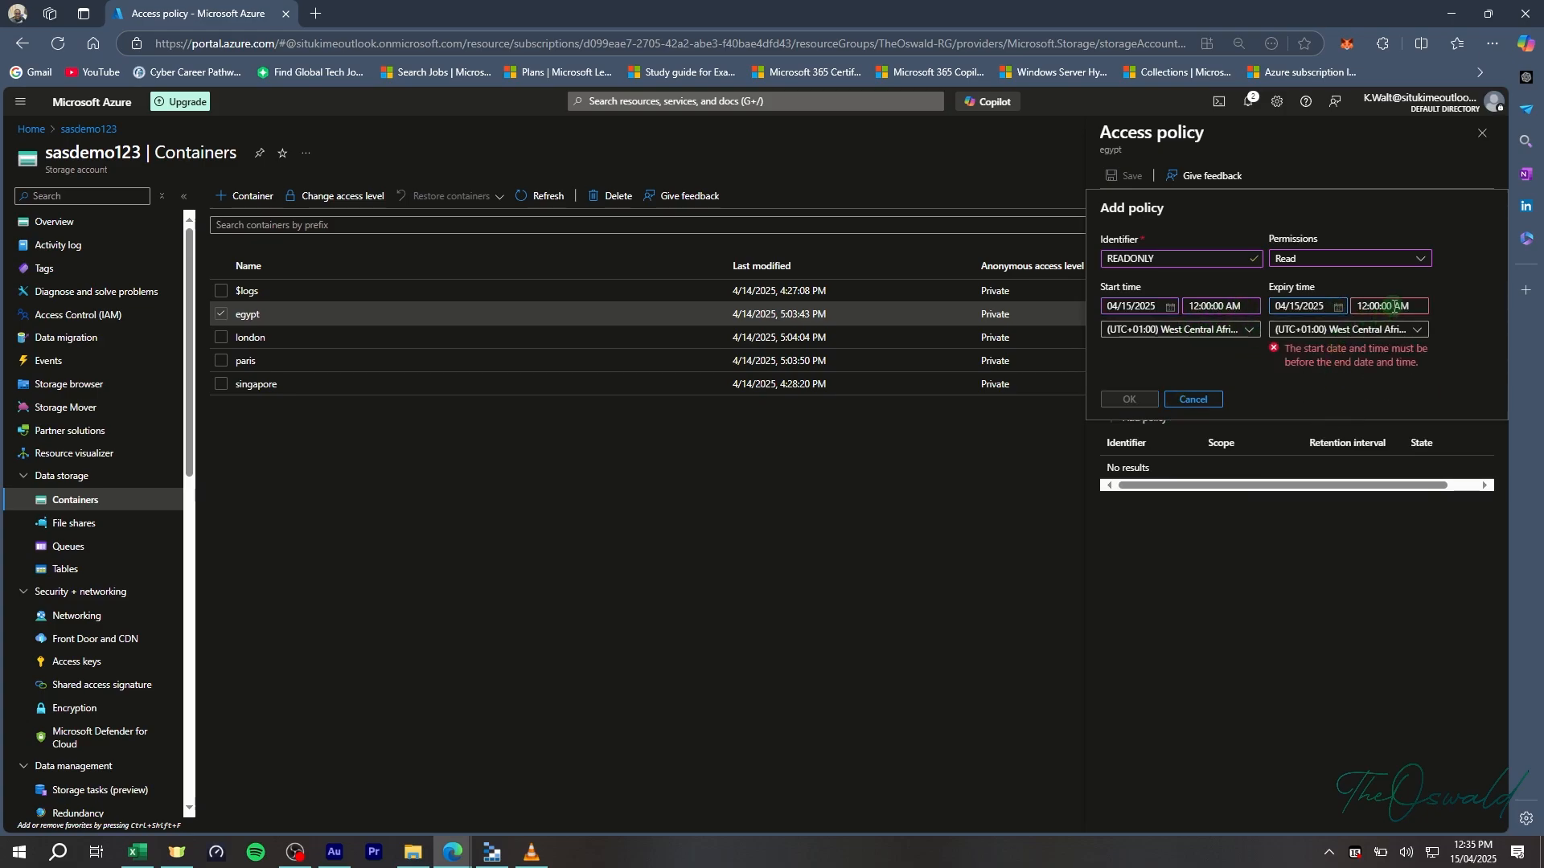
{"action": "left_click", "coordinate": [1370, 306]}
{"action": "double_click", "coordinate": [1369, 307]}
{"action": "key", "text": "BackSpace"}
{"action": "type", "text": "2"}
{"action": "key", "text": "Right"}
{"action": "key", "text": "Right"}
{"action": "key", "text": "Right"}
{"action": "key", "text": "Right"}
{"action": "key", "text": "Right"}
{"action": "key", "text": "Right"}
{"action": "key", "text": "Right"}
{"action": "key", "text": "Right"}
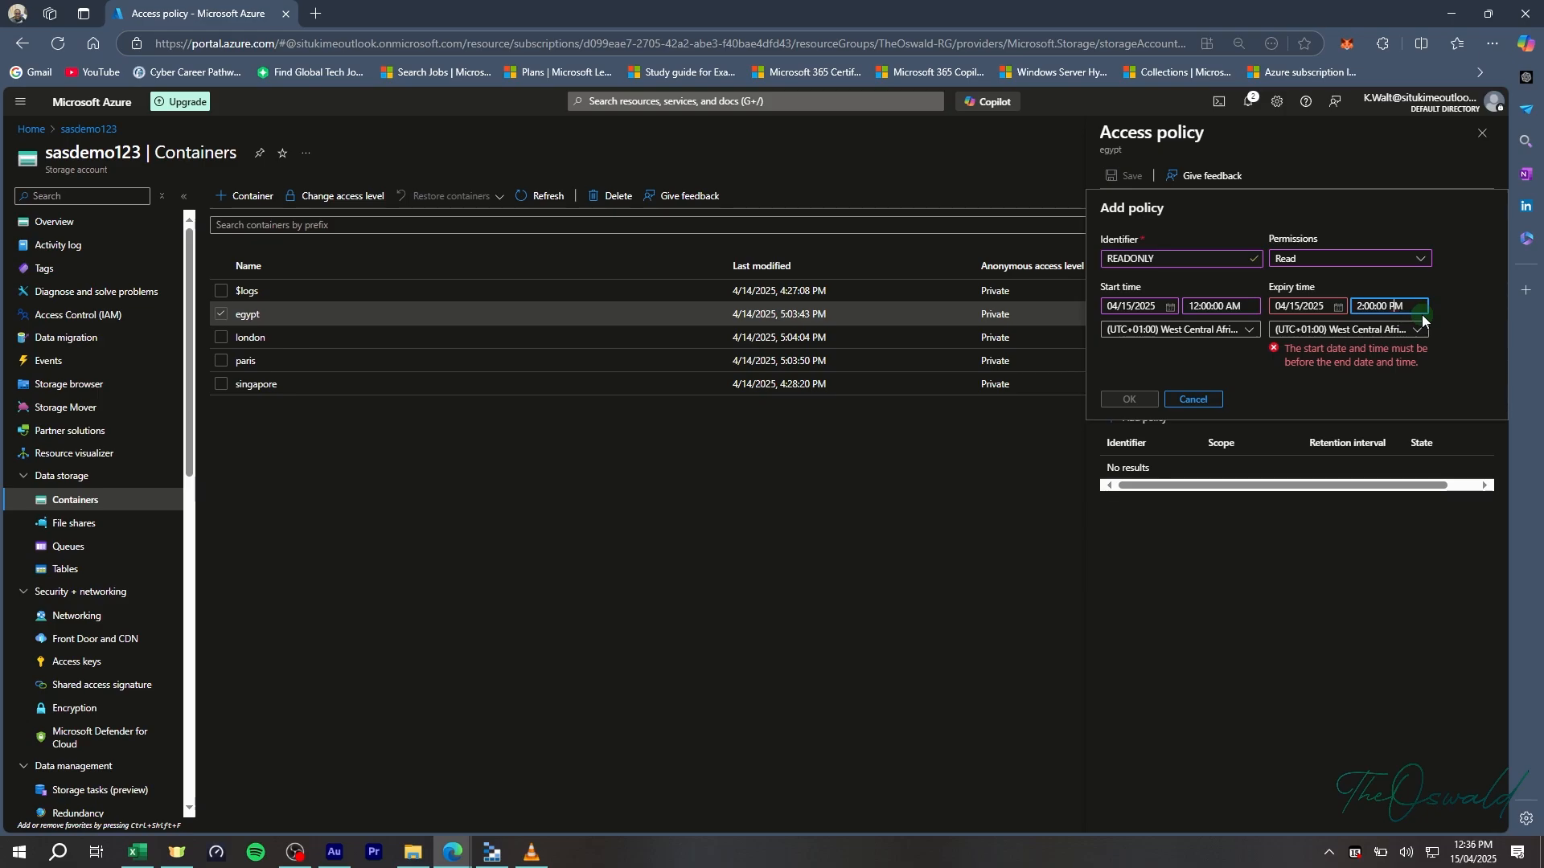
{"action": "left_click", "coordinate": [1469, 350]}
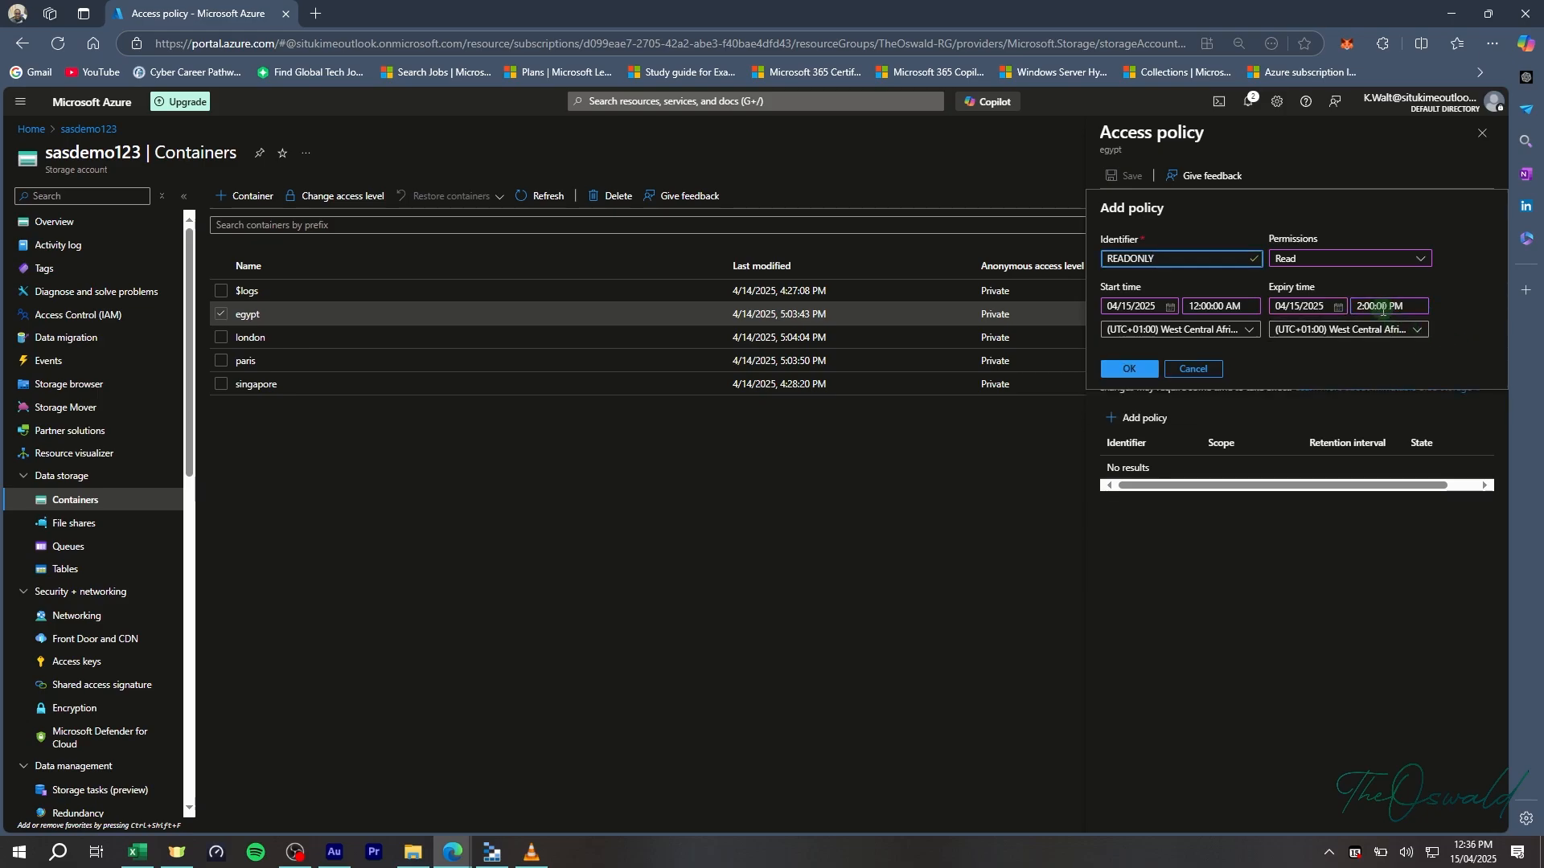
Confirm the READONLY policy and save it to the egypt container.
{"action": "left_click", "coordinate": [1151, 372]}
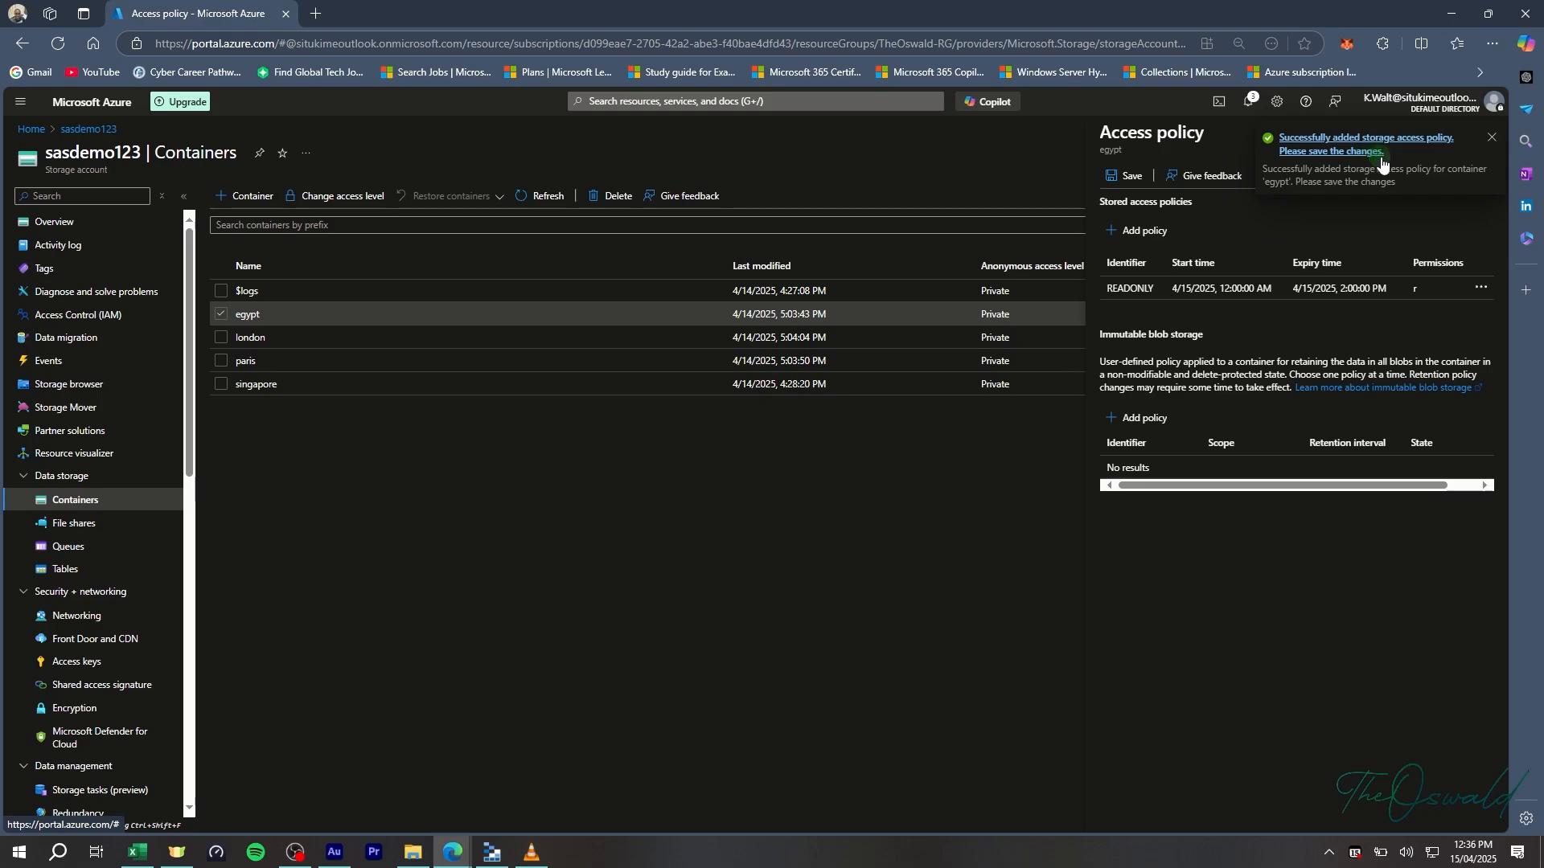
{"action": "left_click", "coordinate": [1130, 176]}
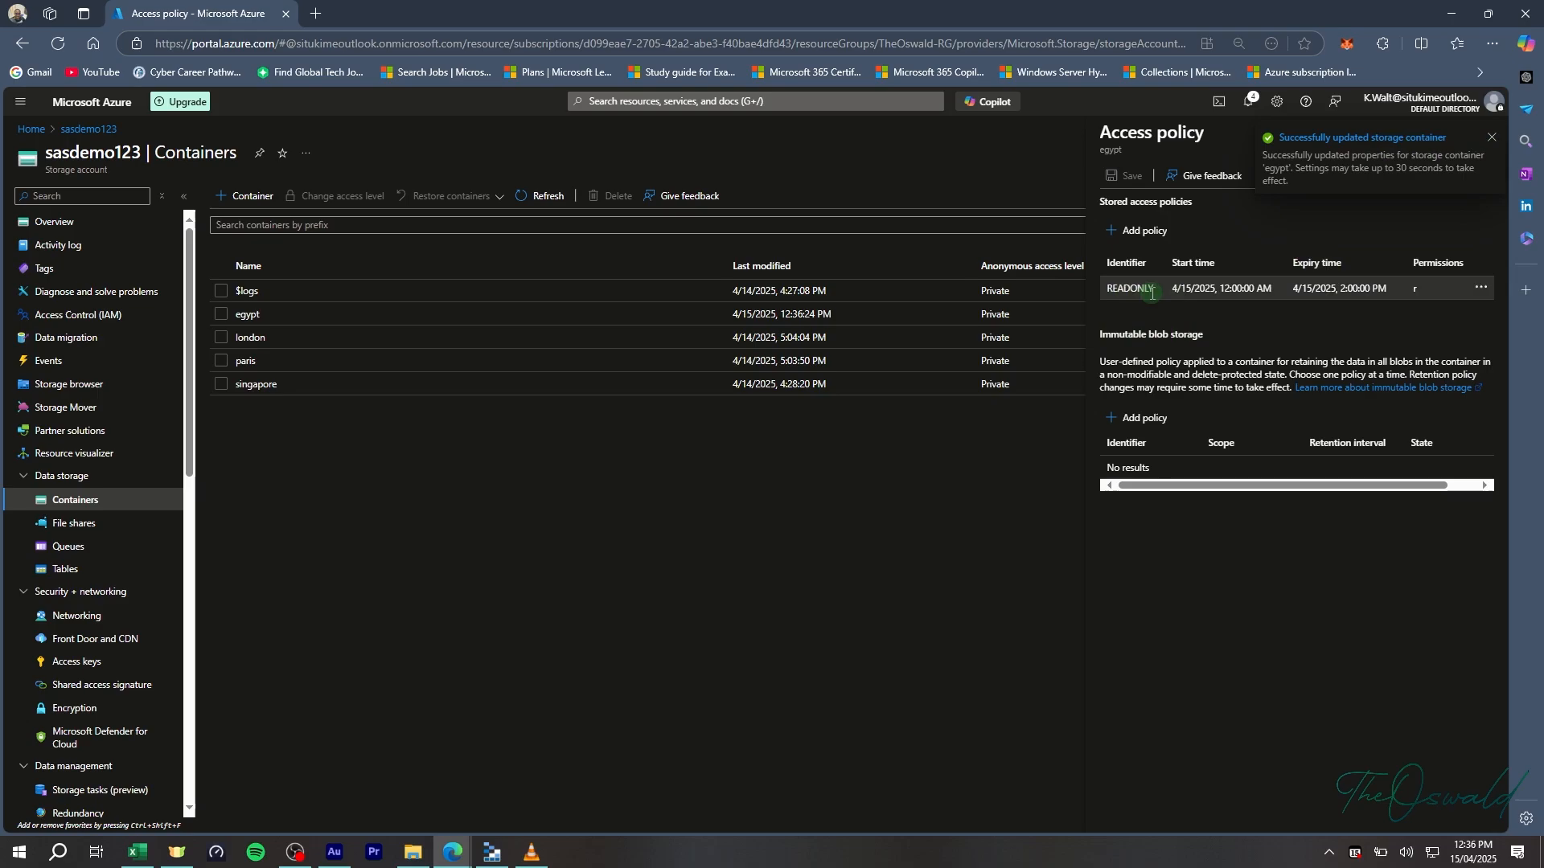
{"action": "left_click", "coordinate": [1492, 138]}
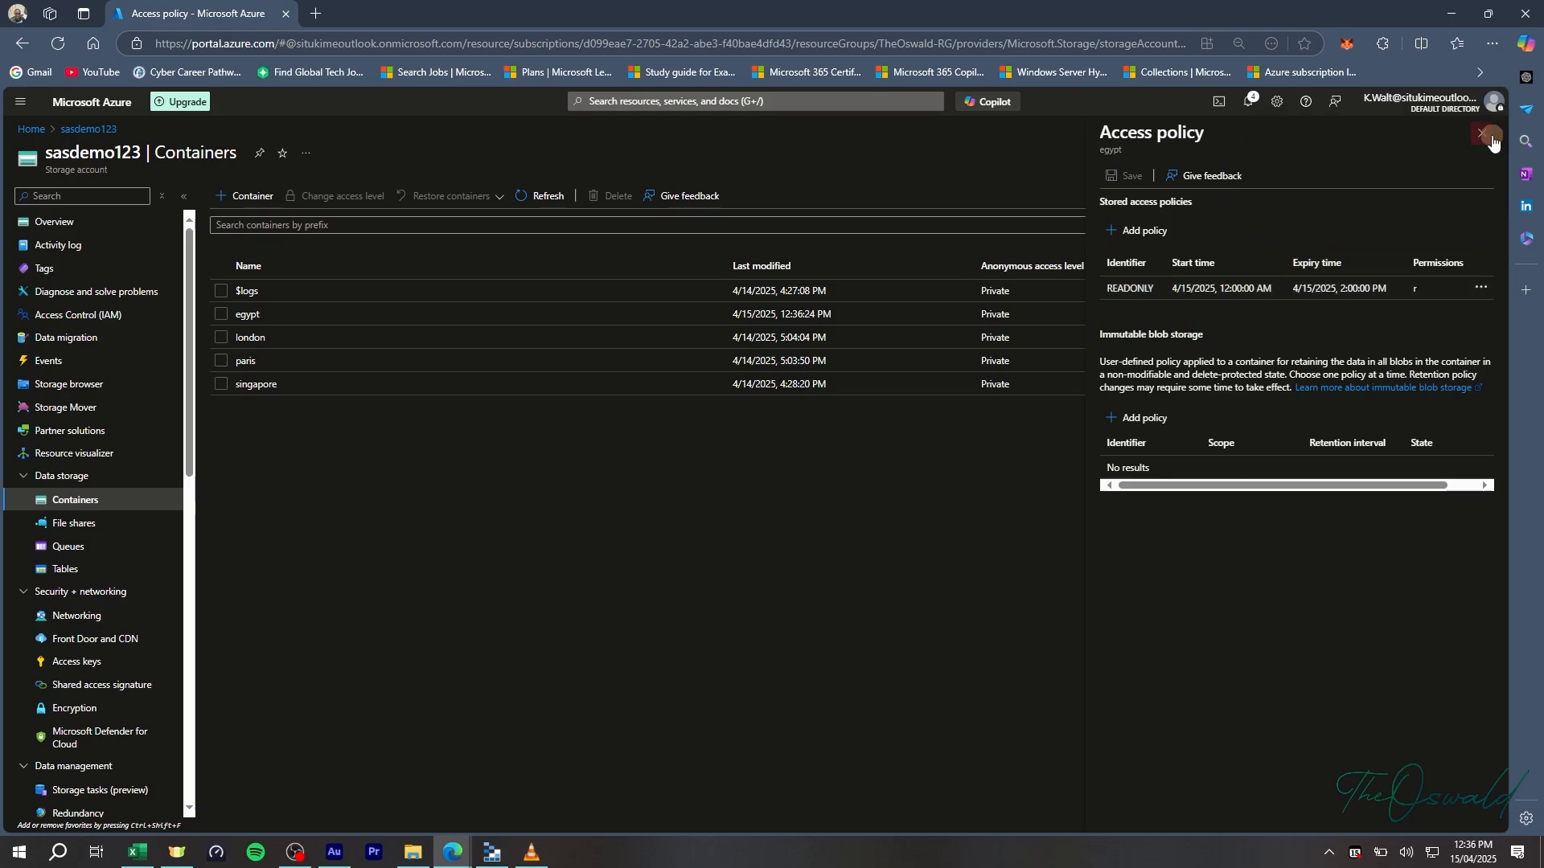
Reopen Generate SAS for egypt and review the stored access policy list.
{"action": "left_click", "coordinate": [1479, 137]}
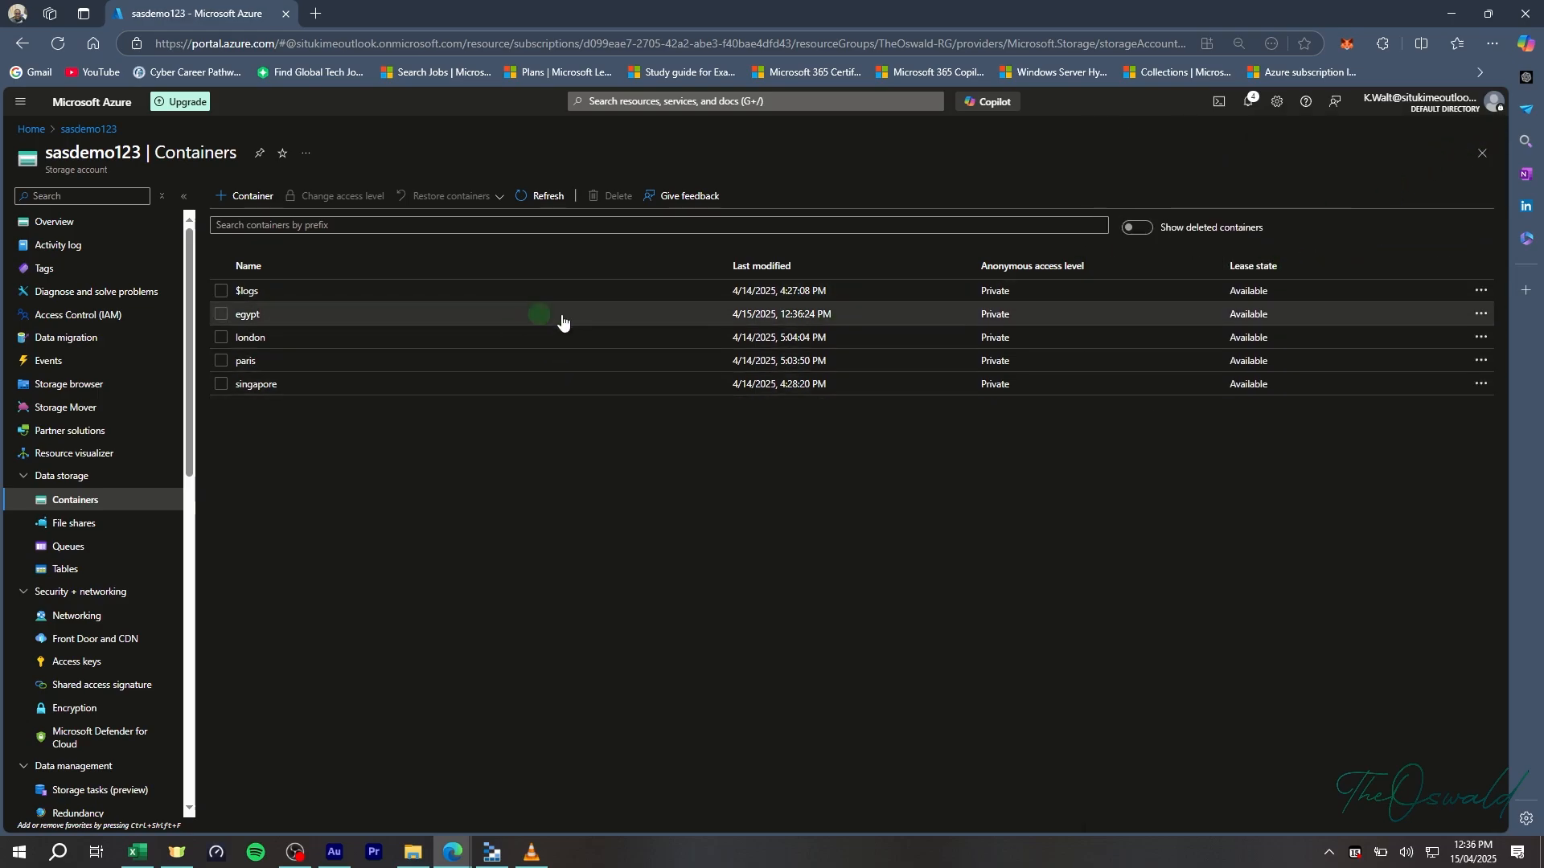
{"action": "left_click", "coordinate": [1481, 314]}
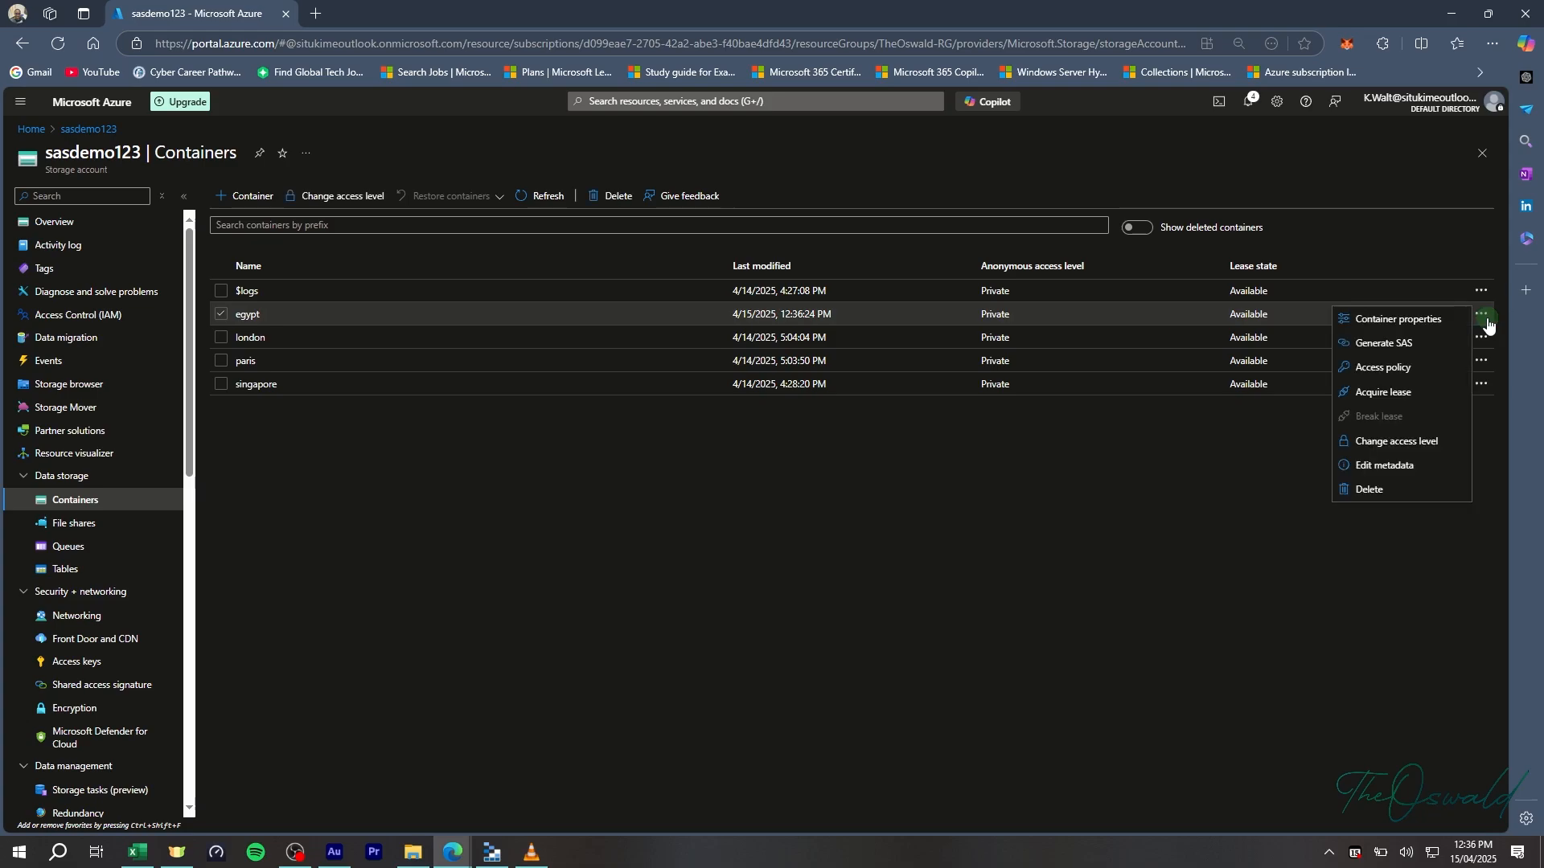
{"action": "left_click", "coordinate": [1401, 345]}
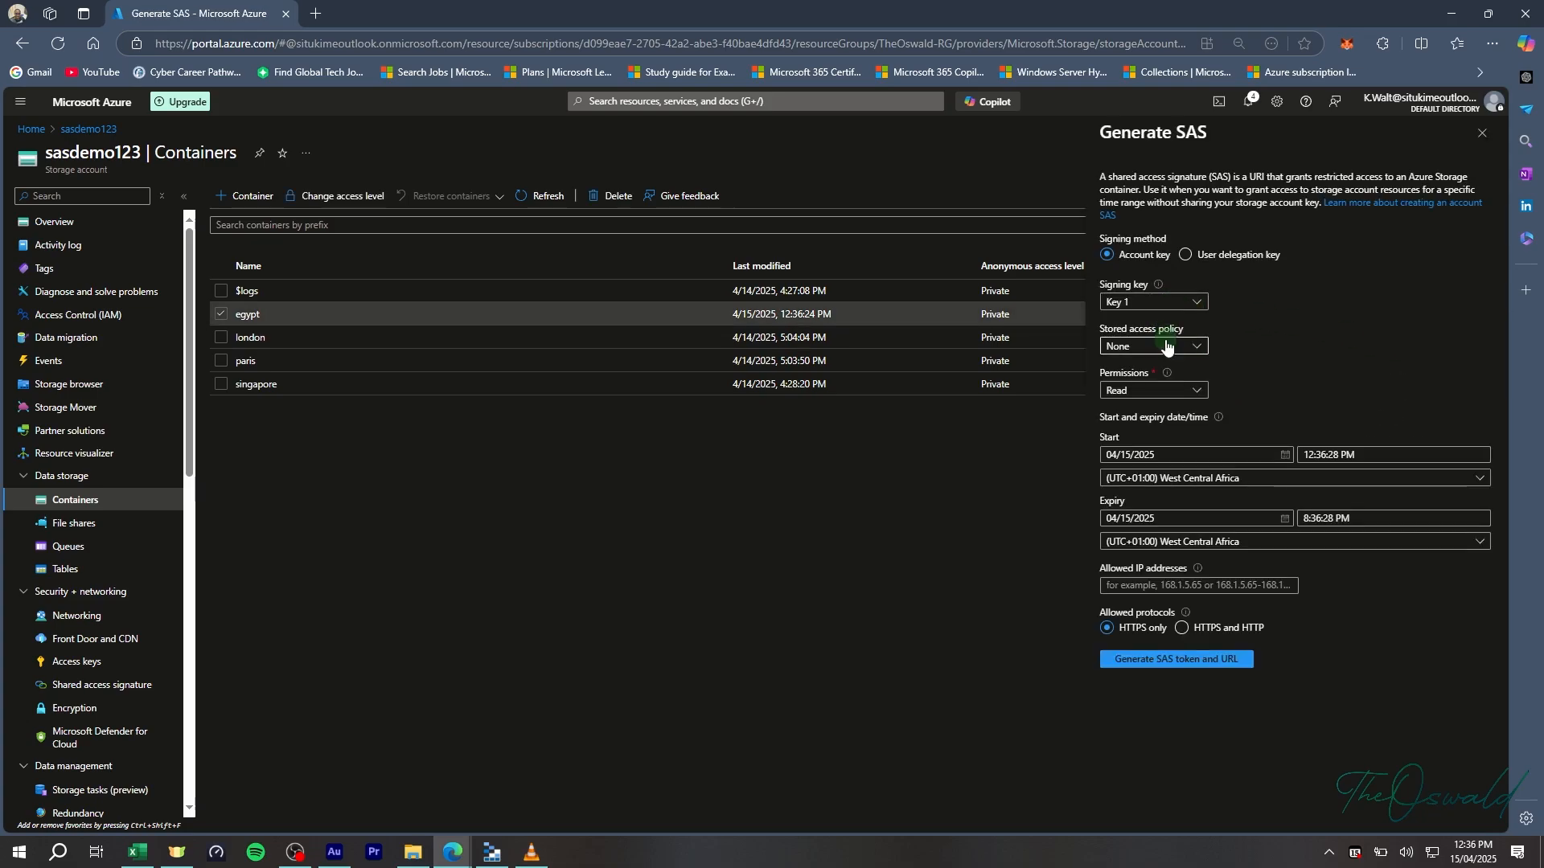
{"action": "left_click", "coordinate": [1167, 346]}
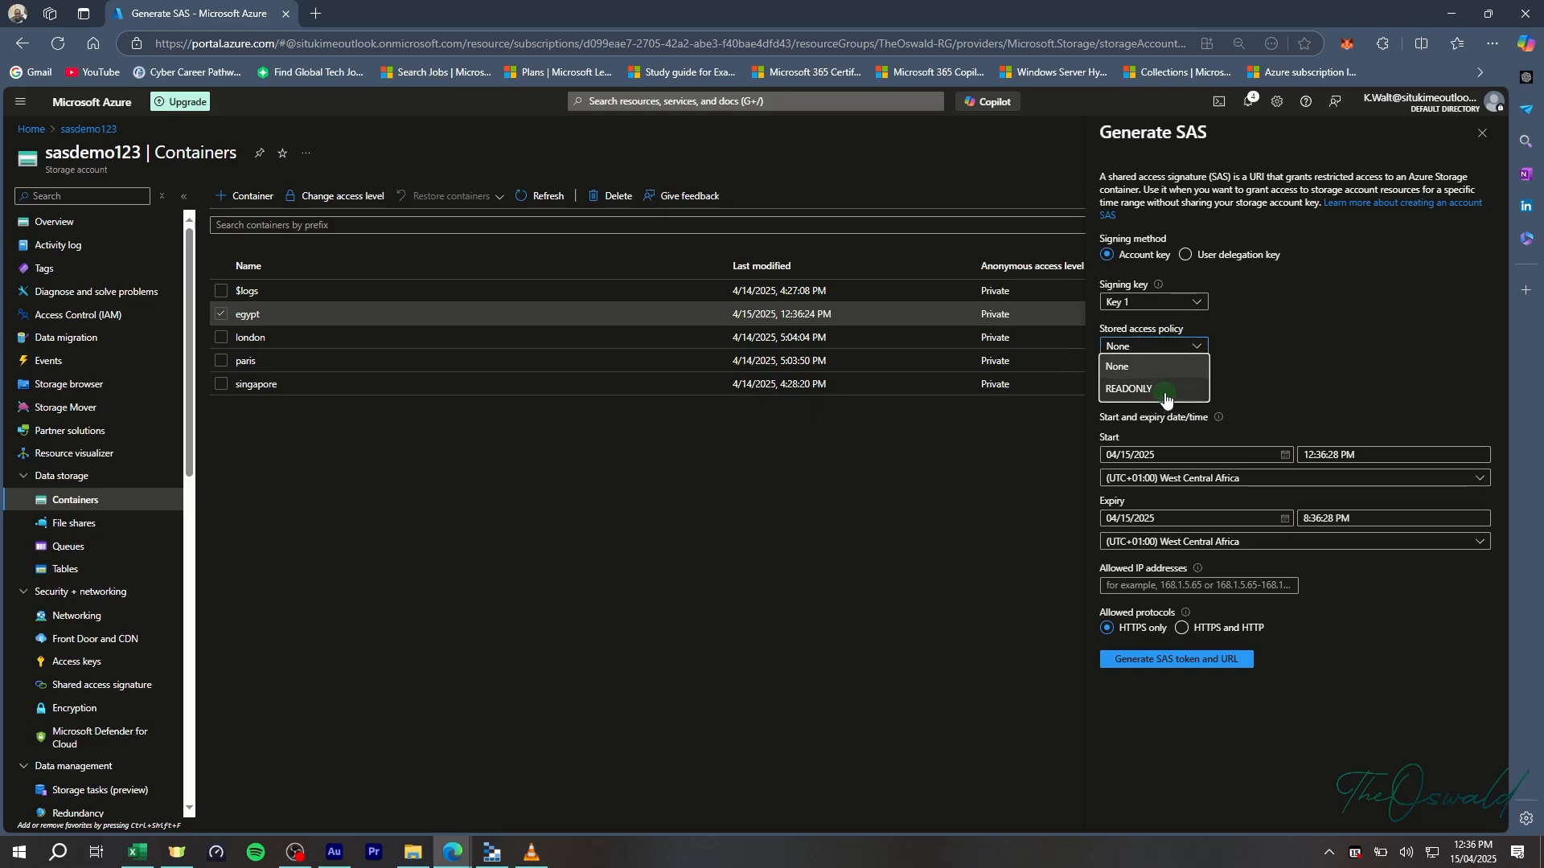
{"action": "left_click", "coordinate": [1315, 347]}
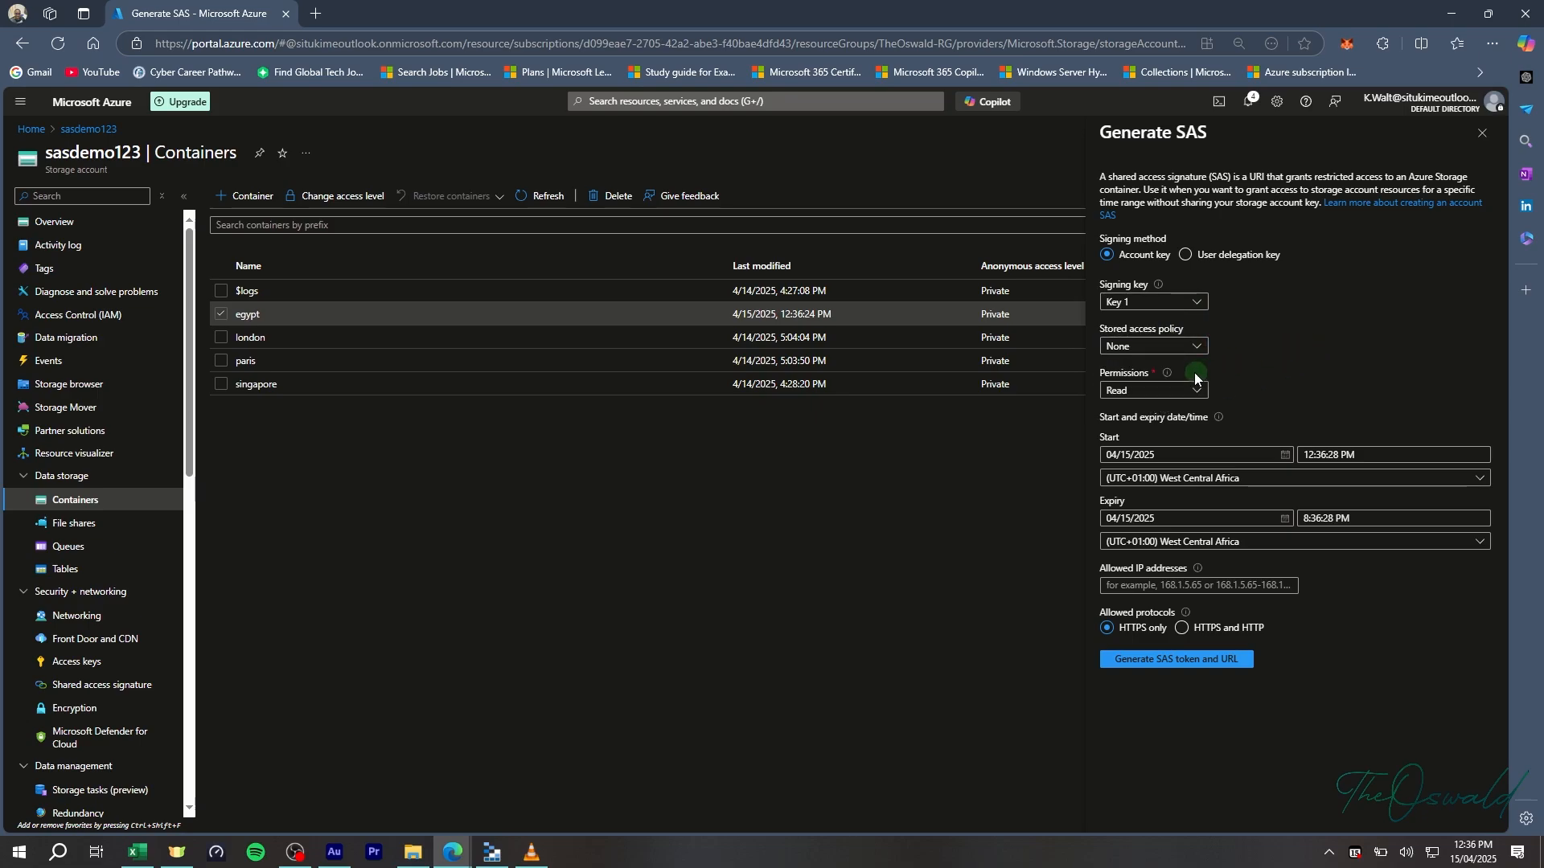
Tick Create, Add, Write, Delete, List and Immutable storage permissions for the SAS.
{"action": "left_click", "coordinate": [1157, 392]}
{"action": "left_click", "coordinate": [1114, 457]}
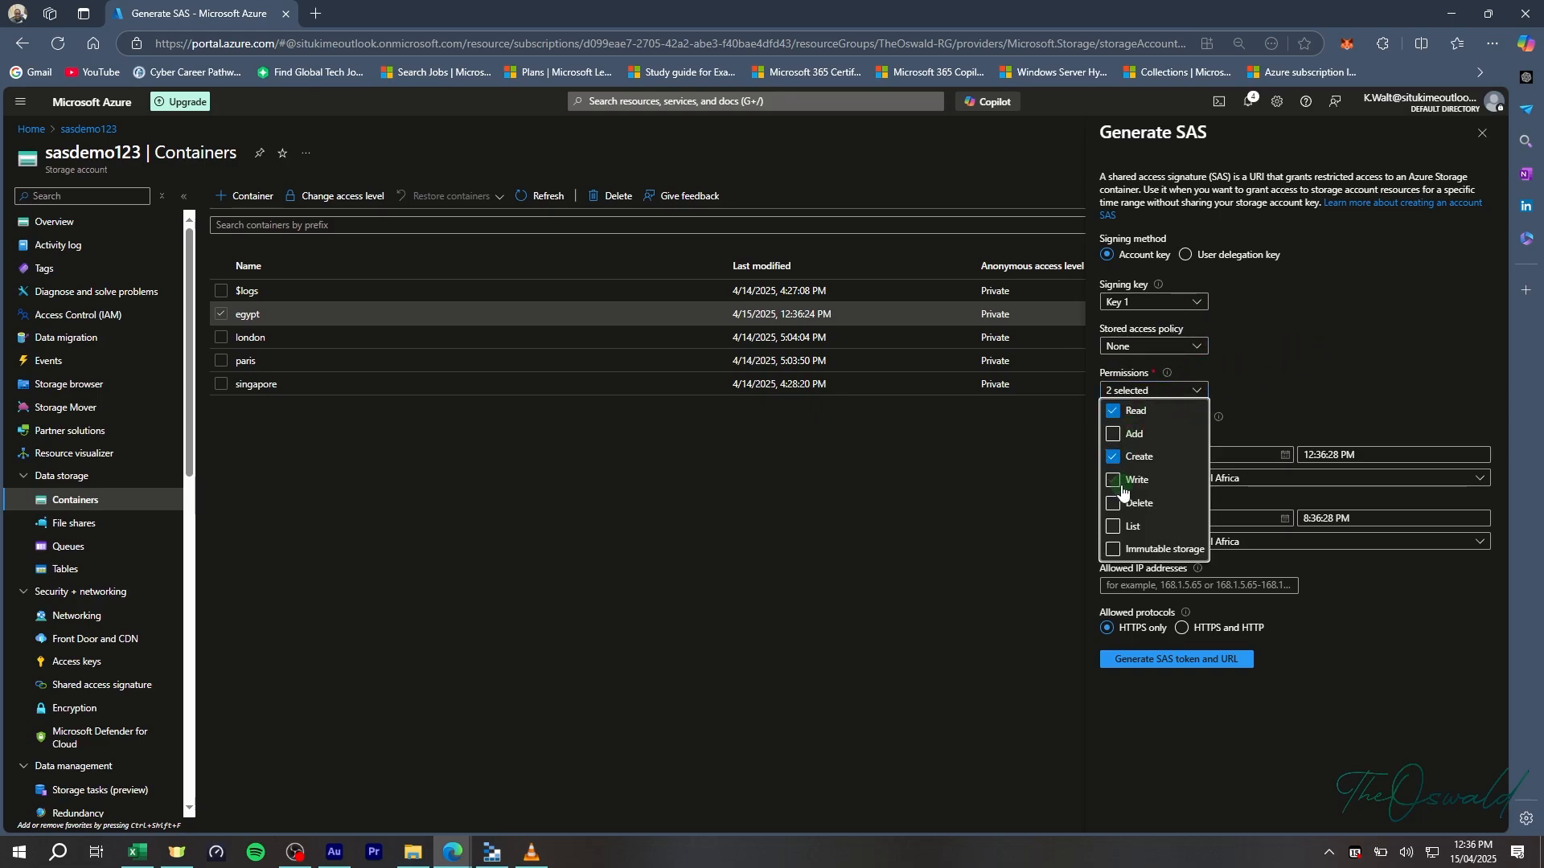
{"action": "left_click", "coordinate": [1113, 434]}
{"action": "left_click", "coordinate": [1113, 480]}
{"action": "left_click", "coordinate": [1114, 504]}
{"action": "left_click", "coordinate": [1114, 527]}
{"action": "left_click", "coordinate": [1113, 550]}
{"action": "left_click", "coordinate": [1315, 392]}
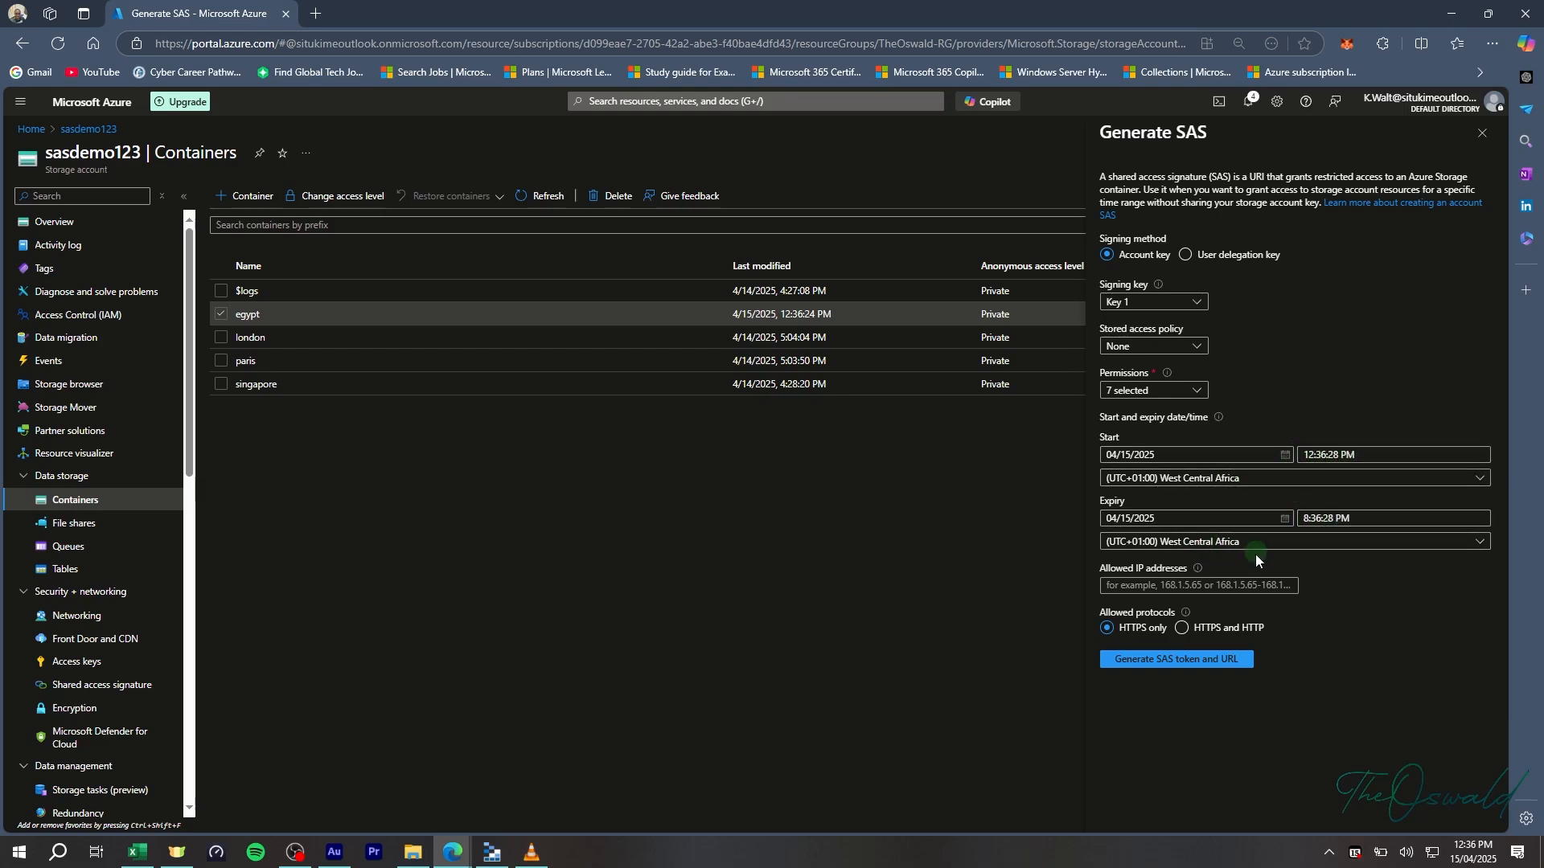
Base the SAS on the READONLY policy, generate it, and copy the blob SAS URL.
{"action": "left_click", "coordinate": [1182, 346]}
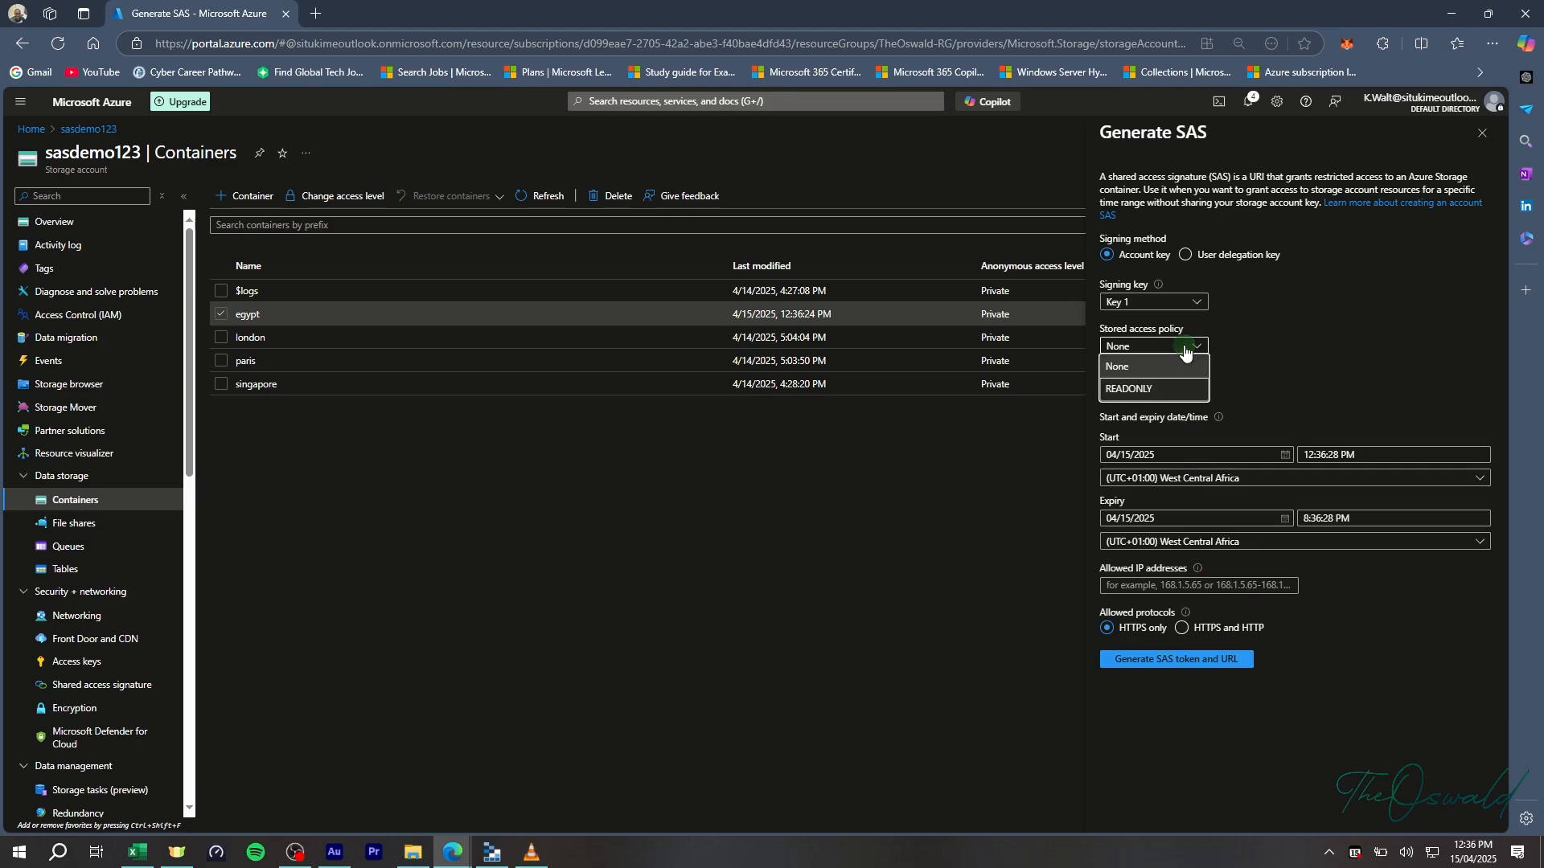
{"action": "left_click", "coordinate": [1158, 394]}
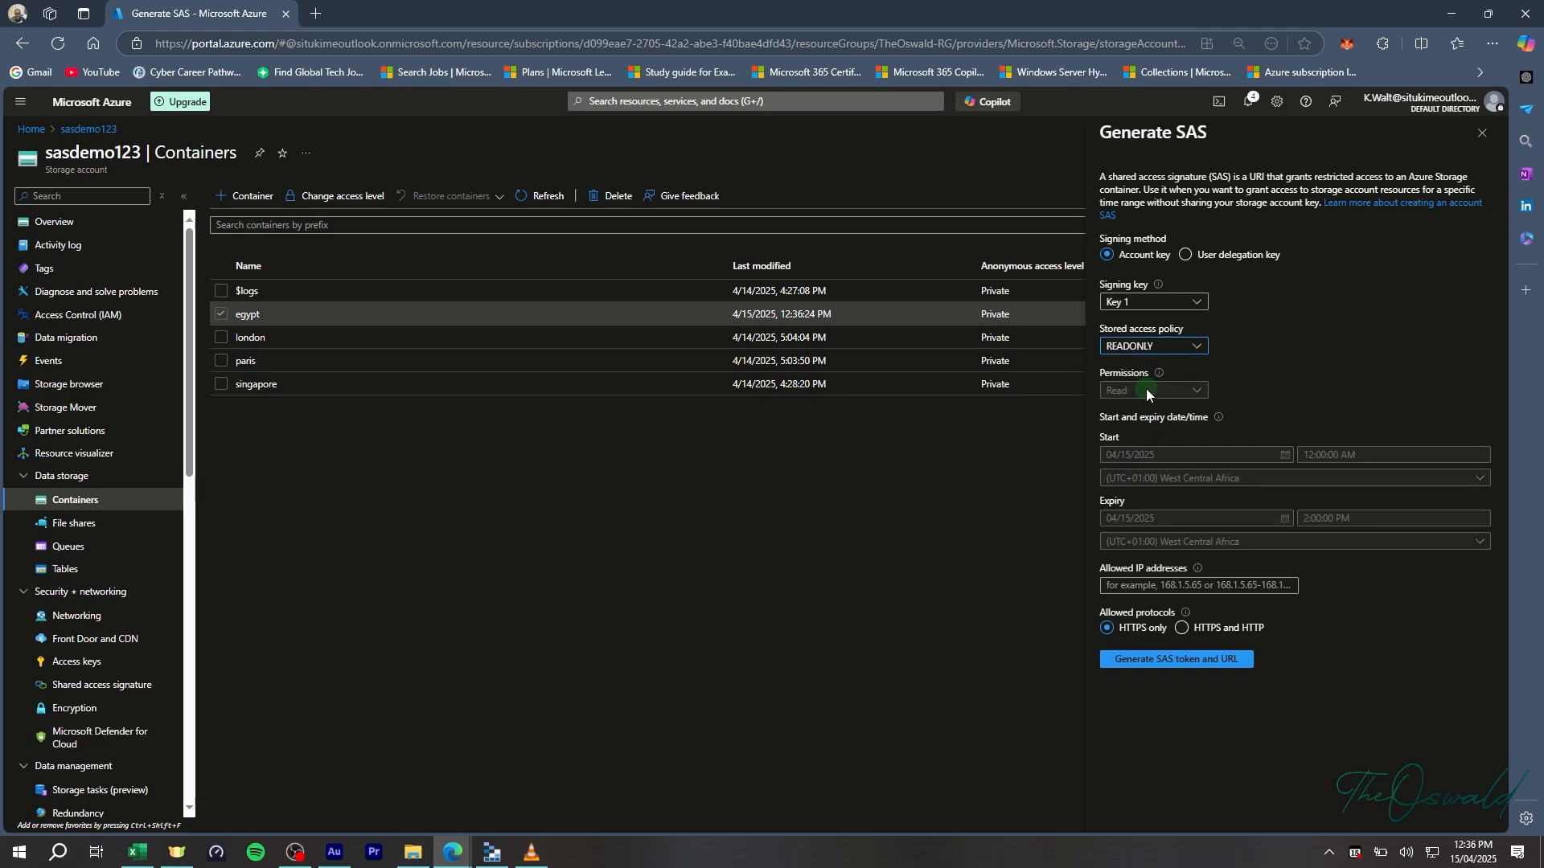
{"action": "mouse_move", "coordinate": [1156, 359]}
{"action": "left_click", "coordinate": [1186, 659]}
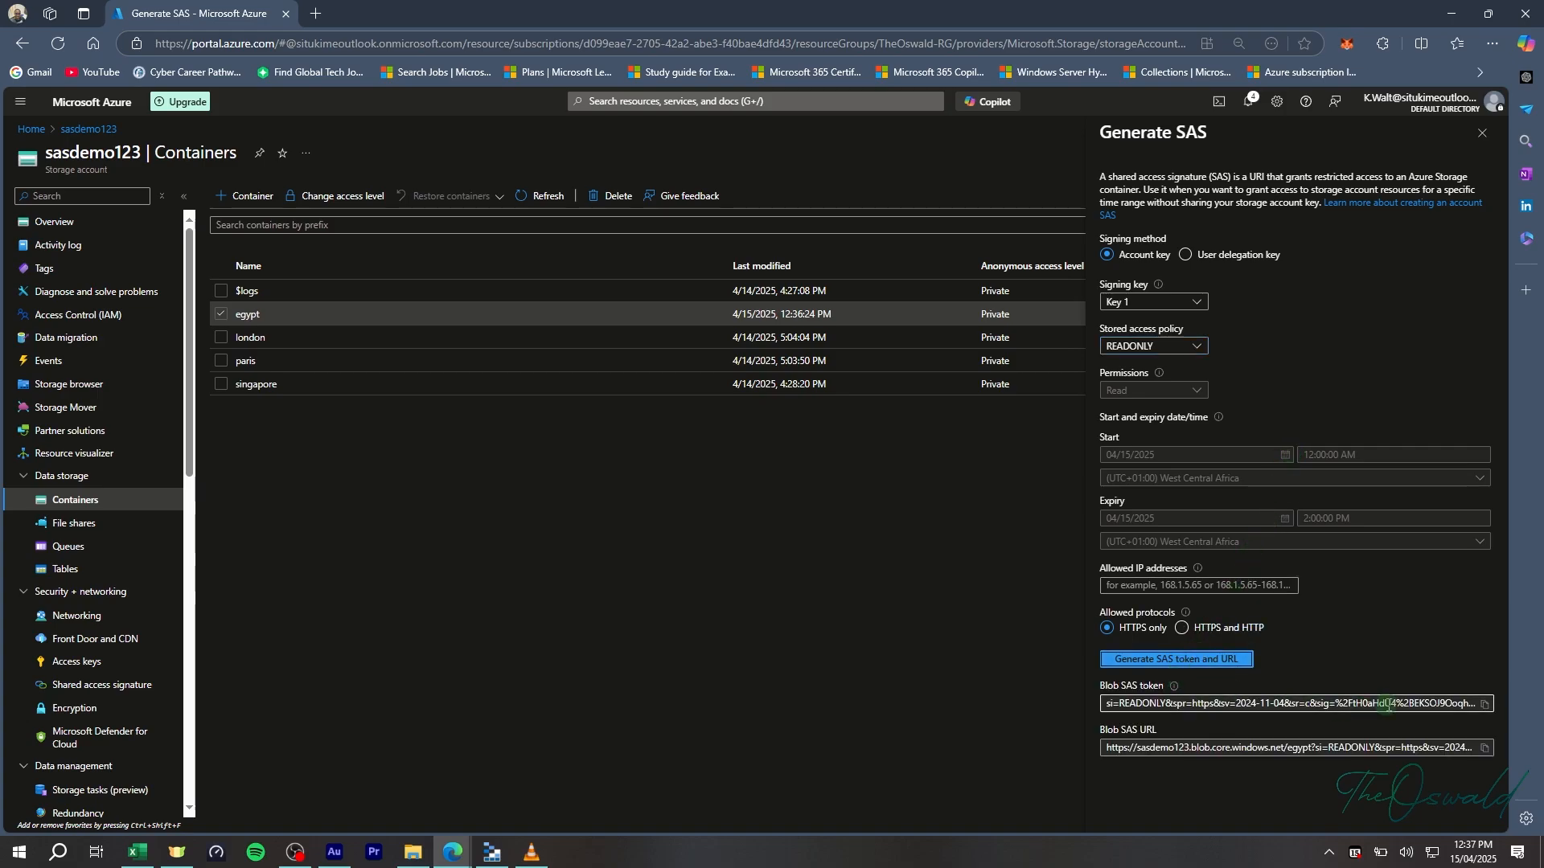
{"action": "left_click", "coordinate": [1484, 749]}
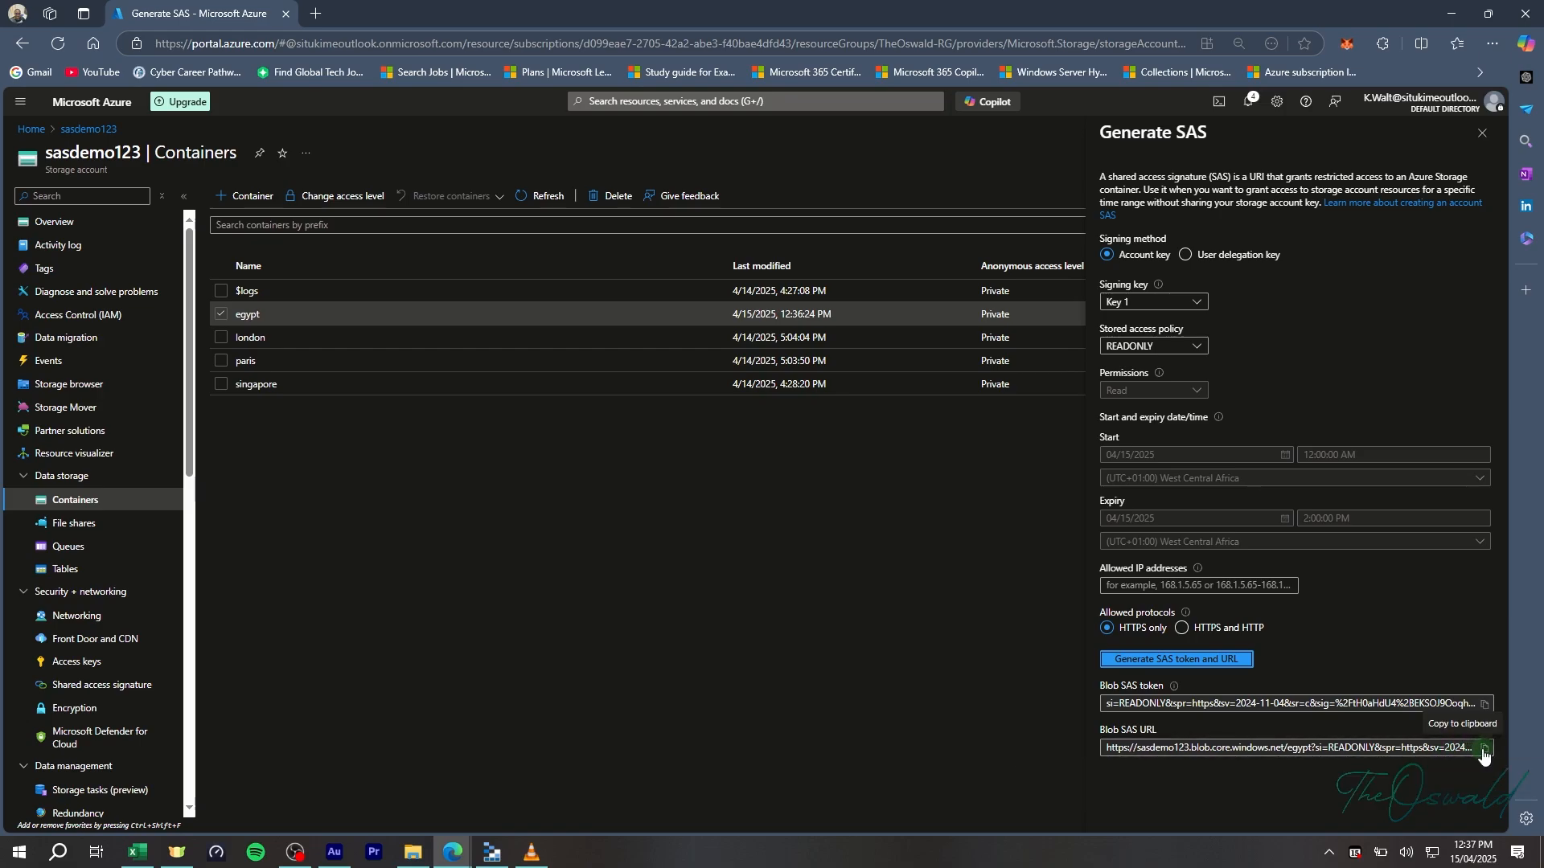
{"action": "left_click", "coordinate": [1485, 750]}
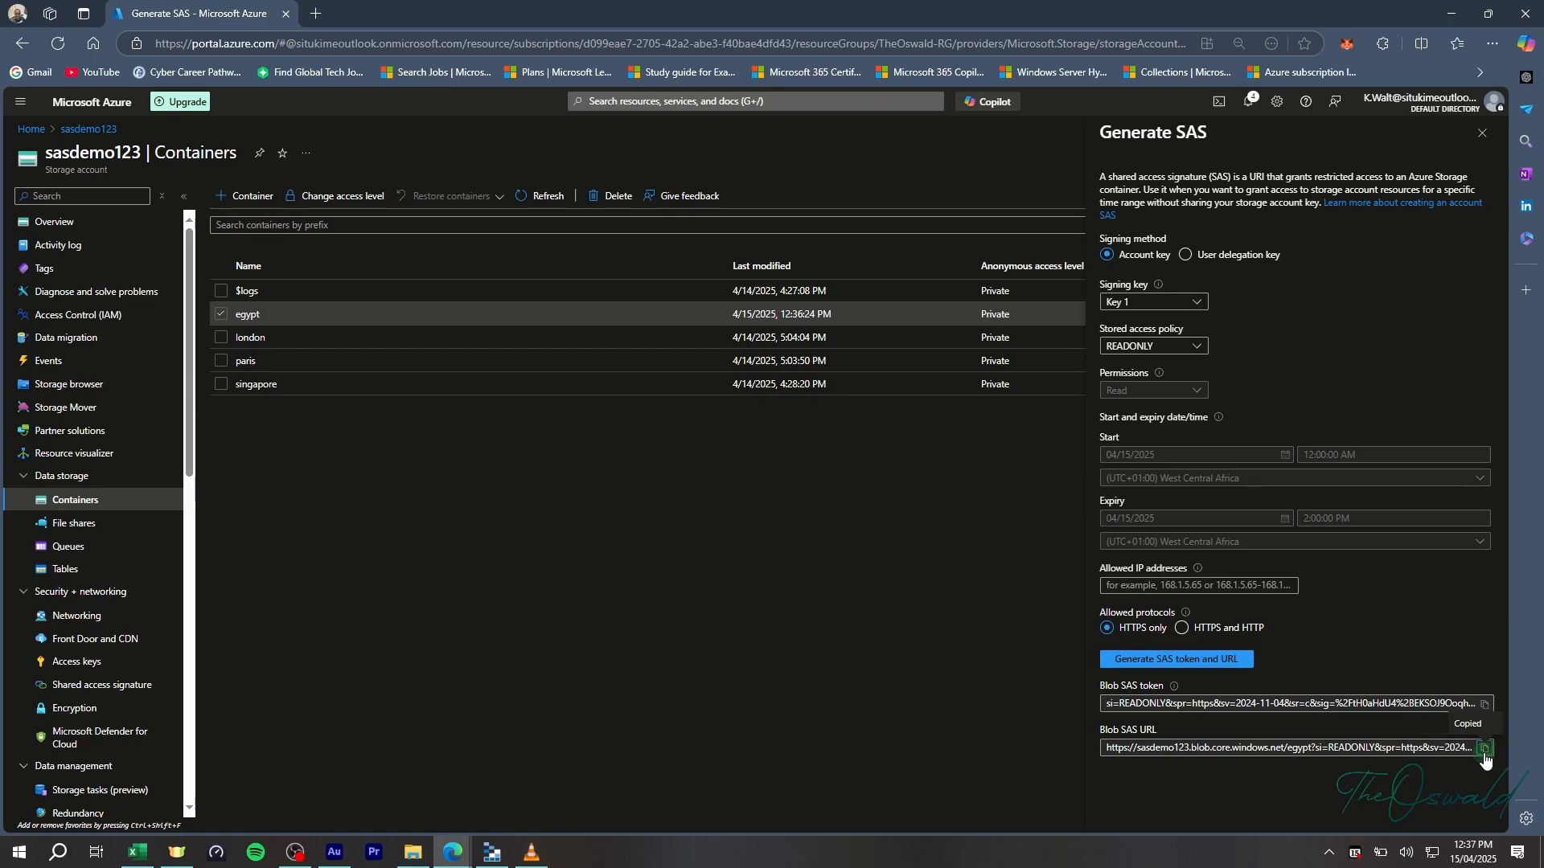
{"action": "left_click", "coordinate": [492, 852]}
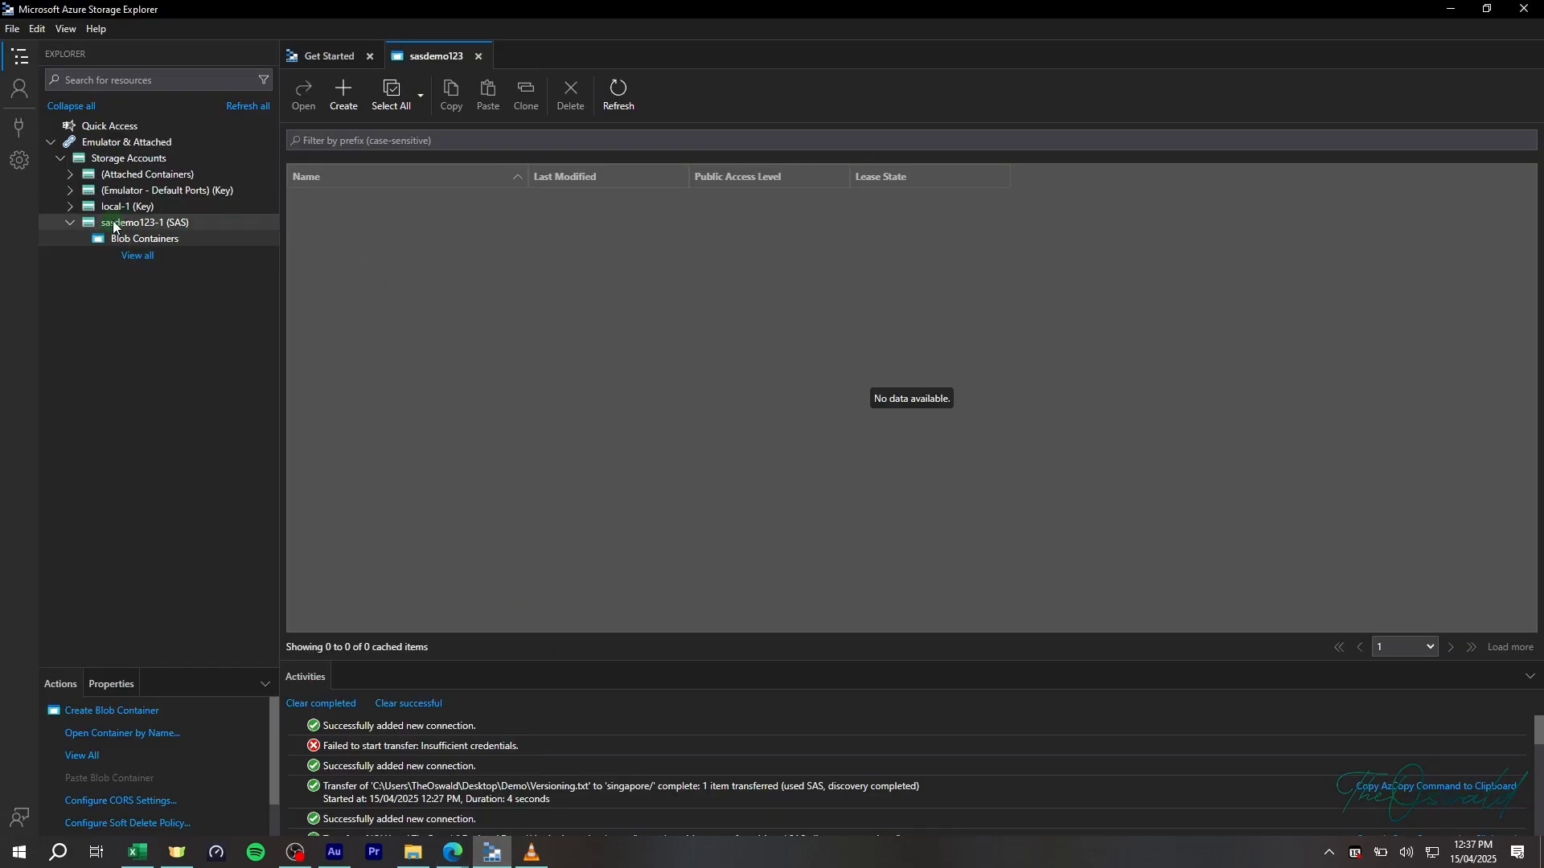
Detach the old sasdemo123-1 SAS connection and close its leftover tab.
{"action": "left_click", "coordinate": [114, 226]}
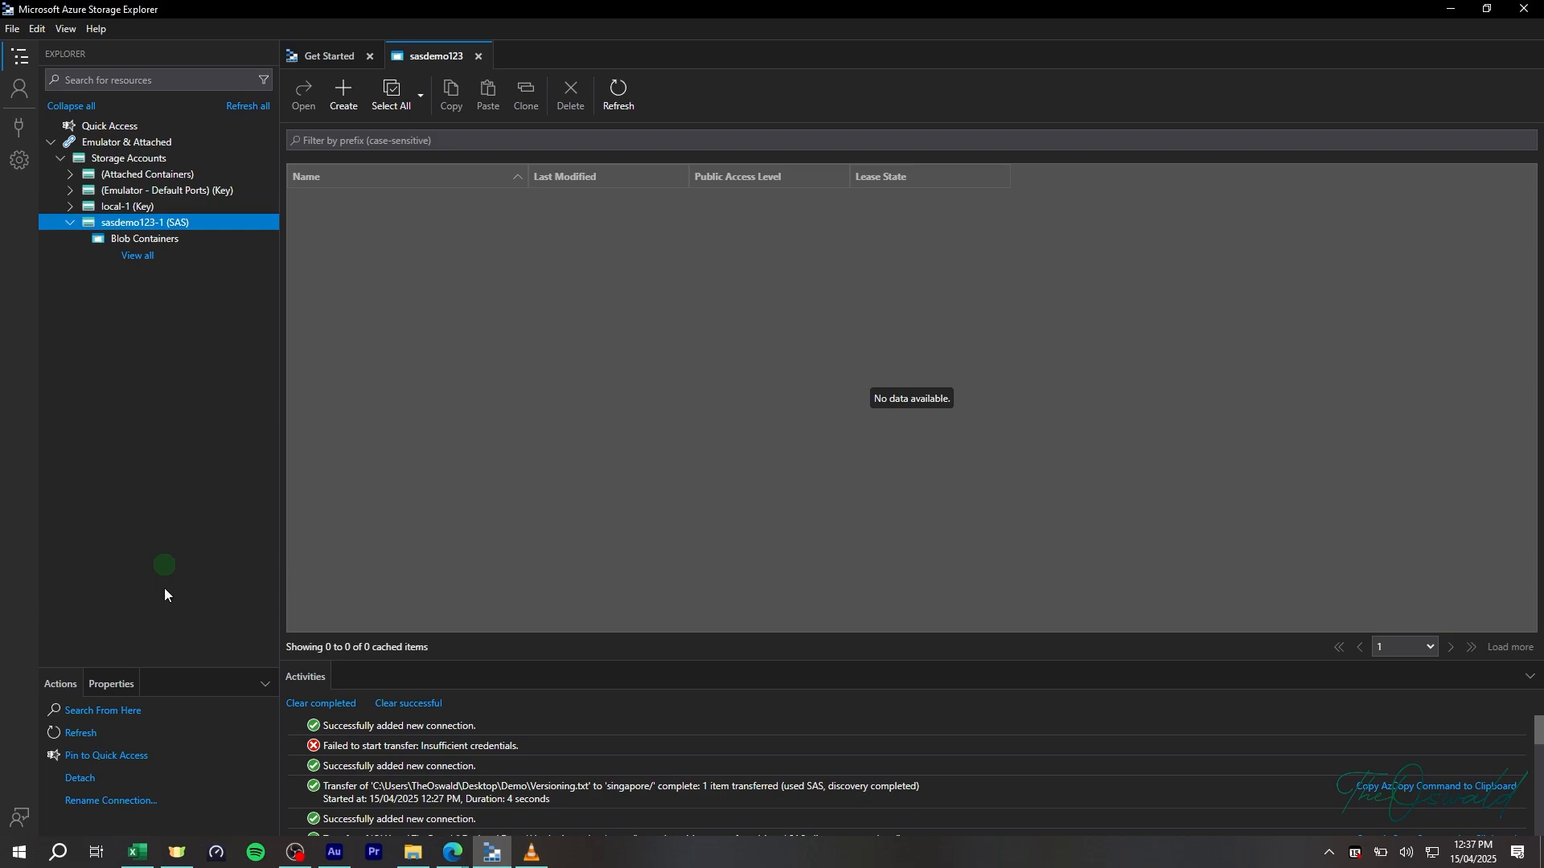
{"action": "left_click", "coordinate": [80, 778]}
{"action": "left_click", "coordinate": [854, 481]}
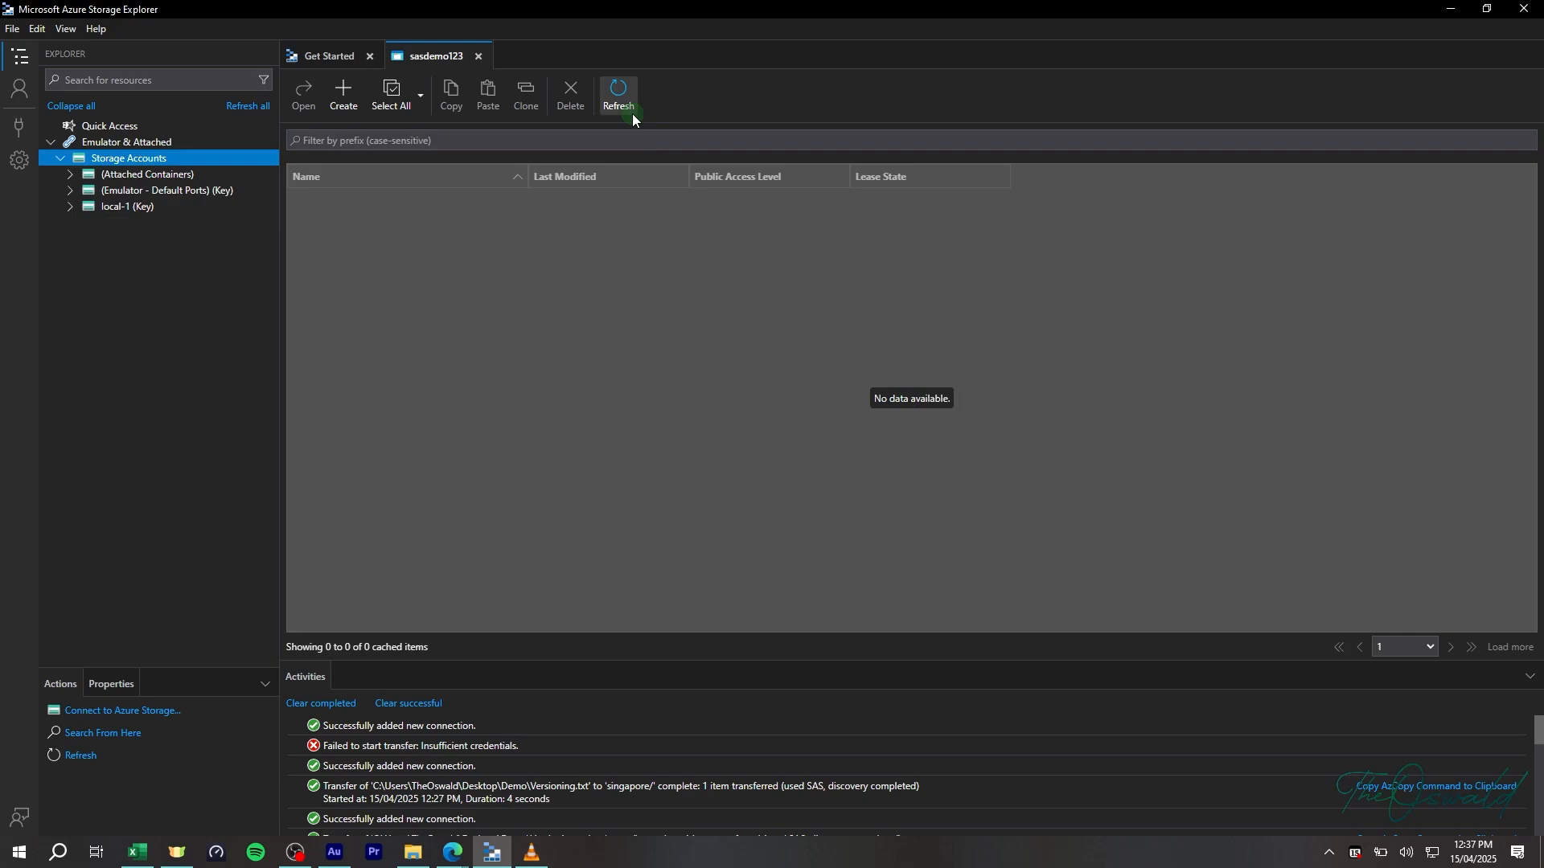
{"action": "left_click", "coordinate": [477, 55]}
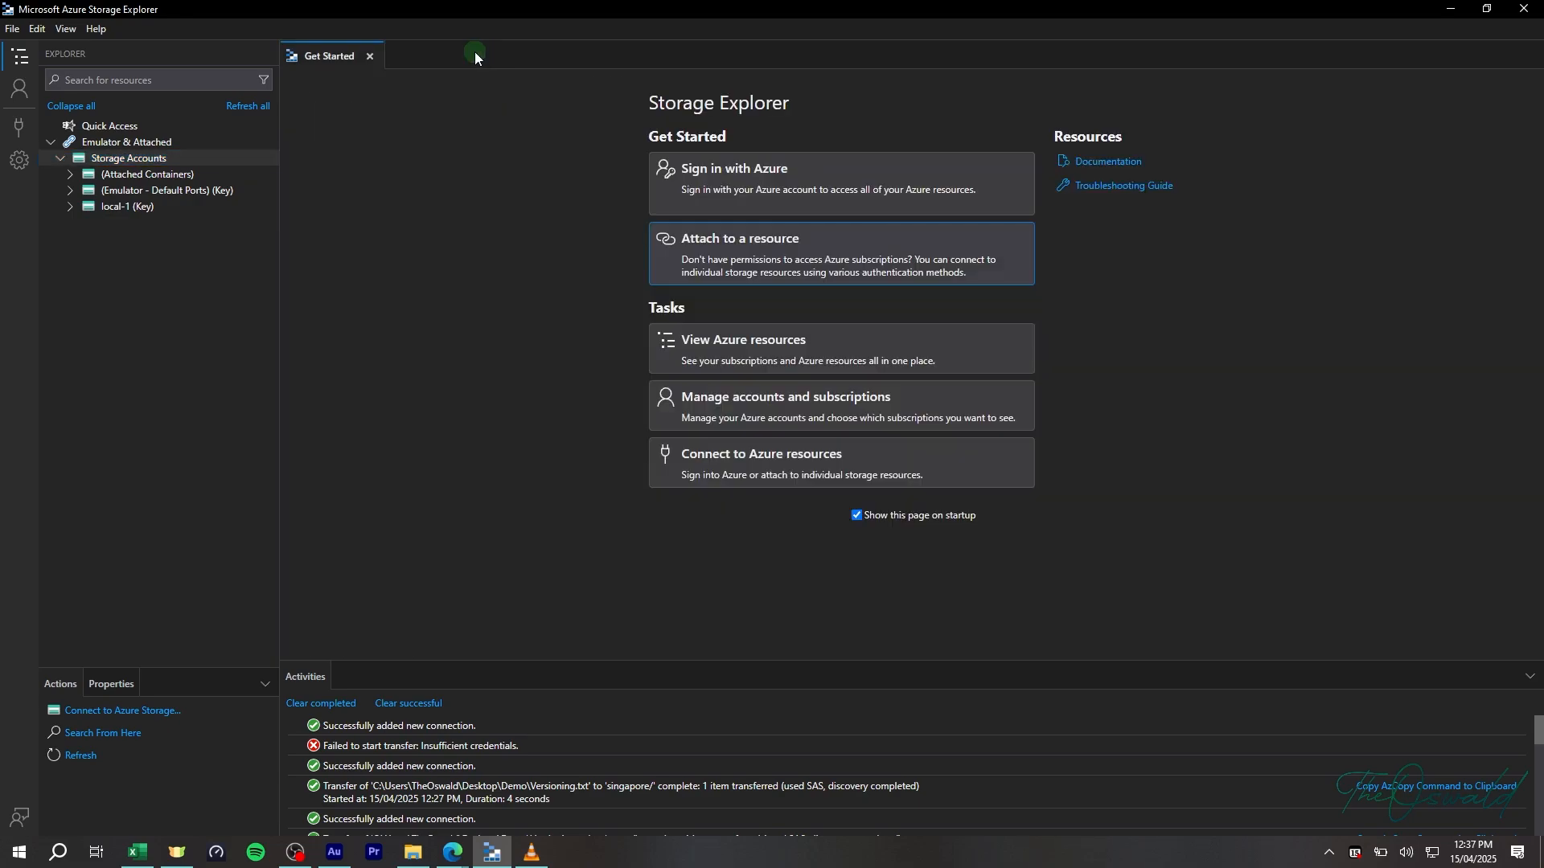
Attach the egypt blob container with the pasted READONLY SAS URL, which returns a not-authorized error.
{"action": "left_click", "coordinate": [848, 262]}
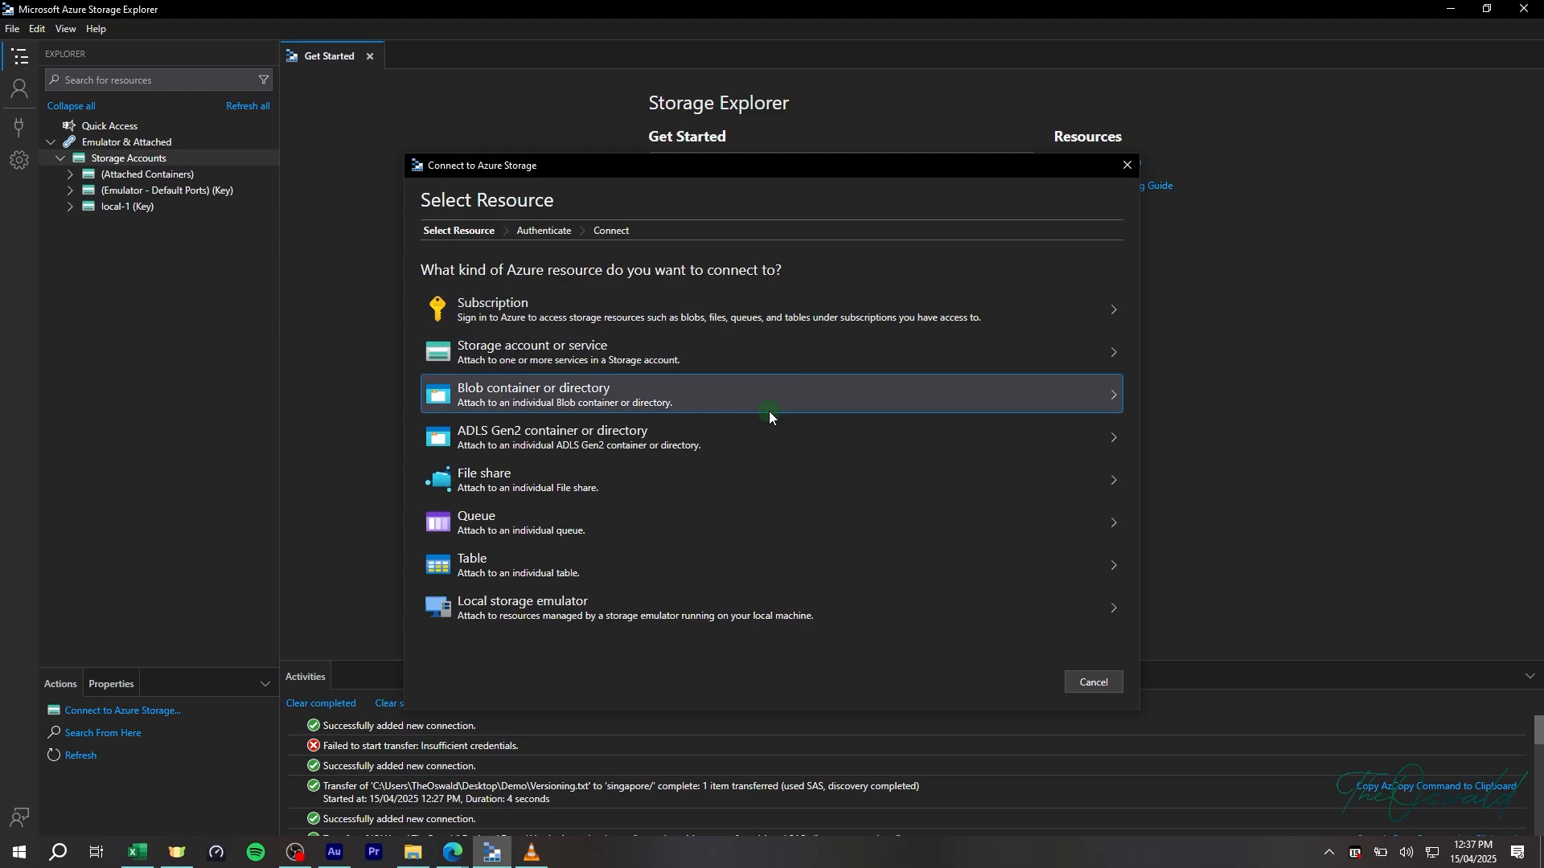
{"action": "left_click", "coordinate": [563, 395]}
{"action": "left_click", "coordinate": [553, 317]}
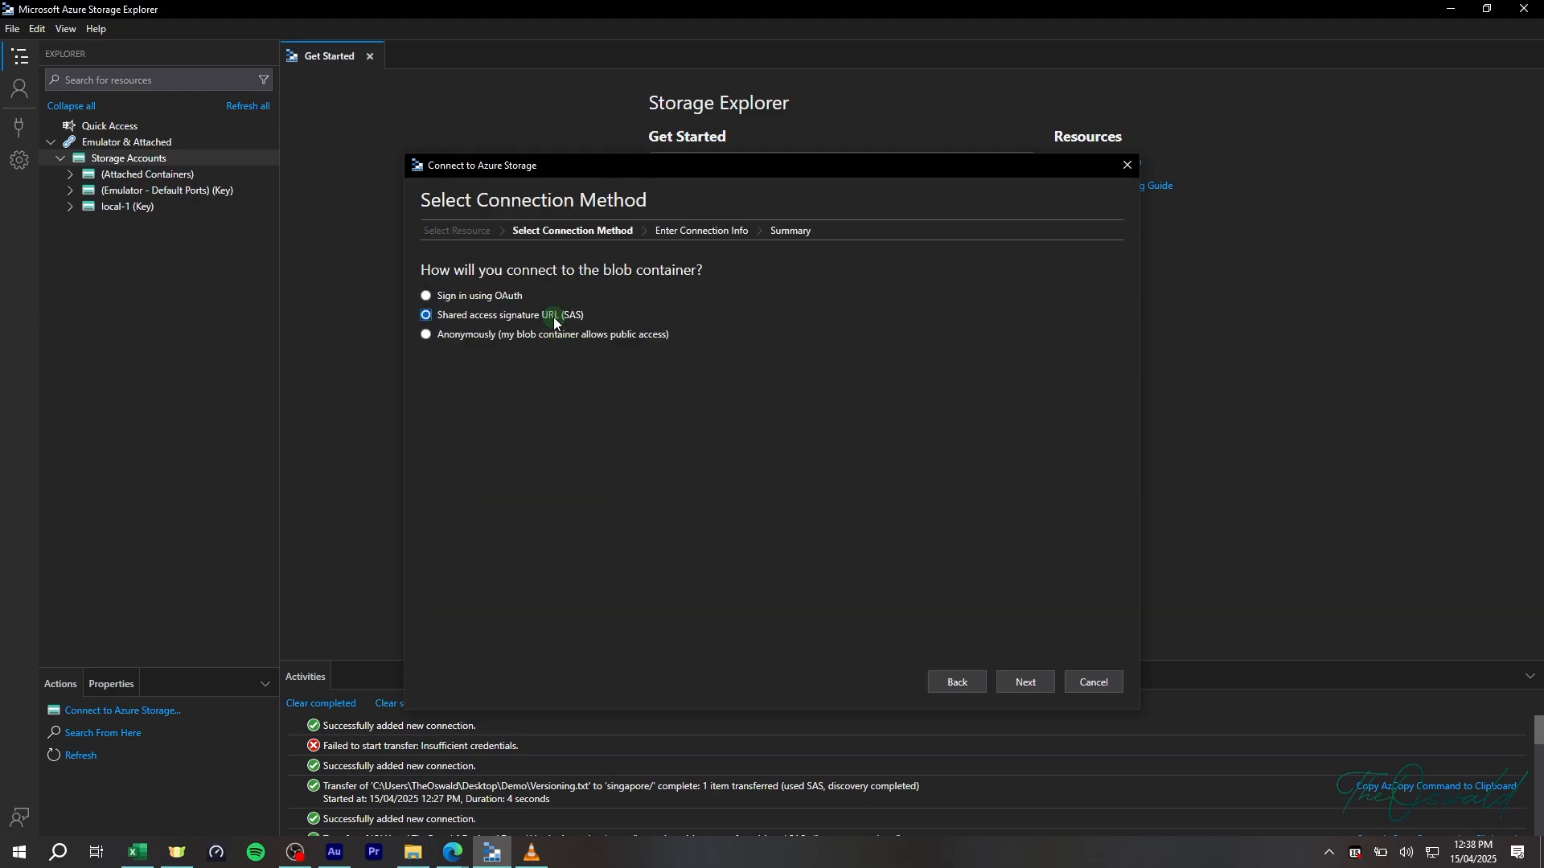
{"action": "left_click", "coordinate": [1025, 682]}
{"action": "left_click", "coordinate": [630, 370]}
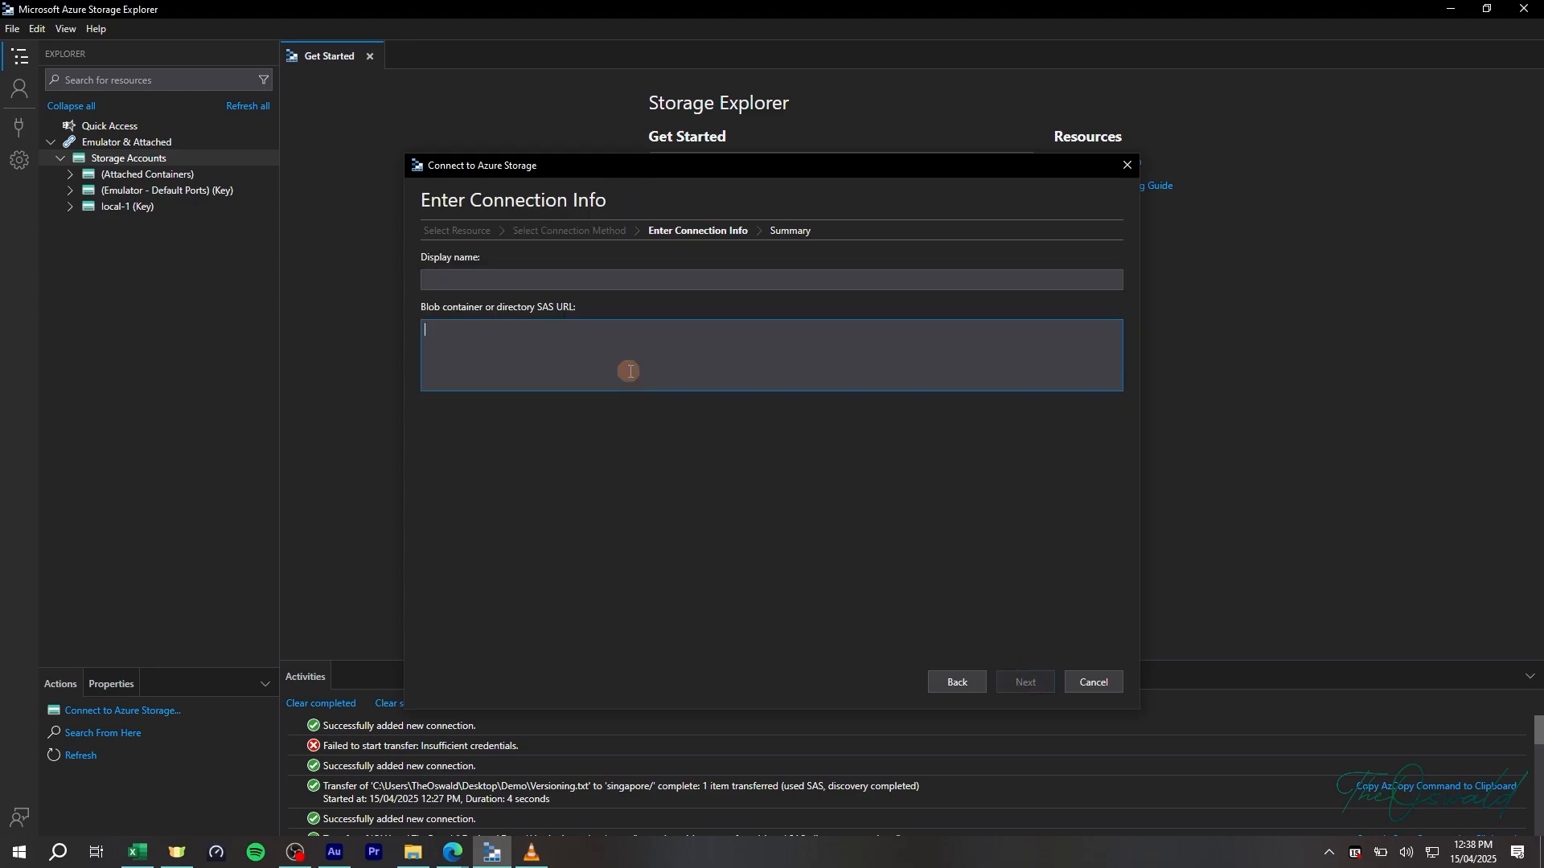
{"action": "key", "text": "ctrl+v"}
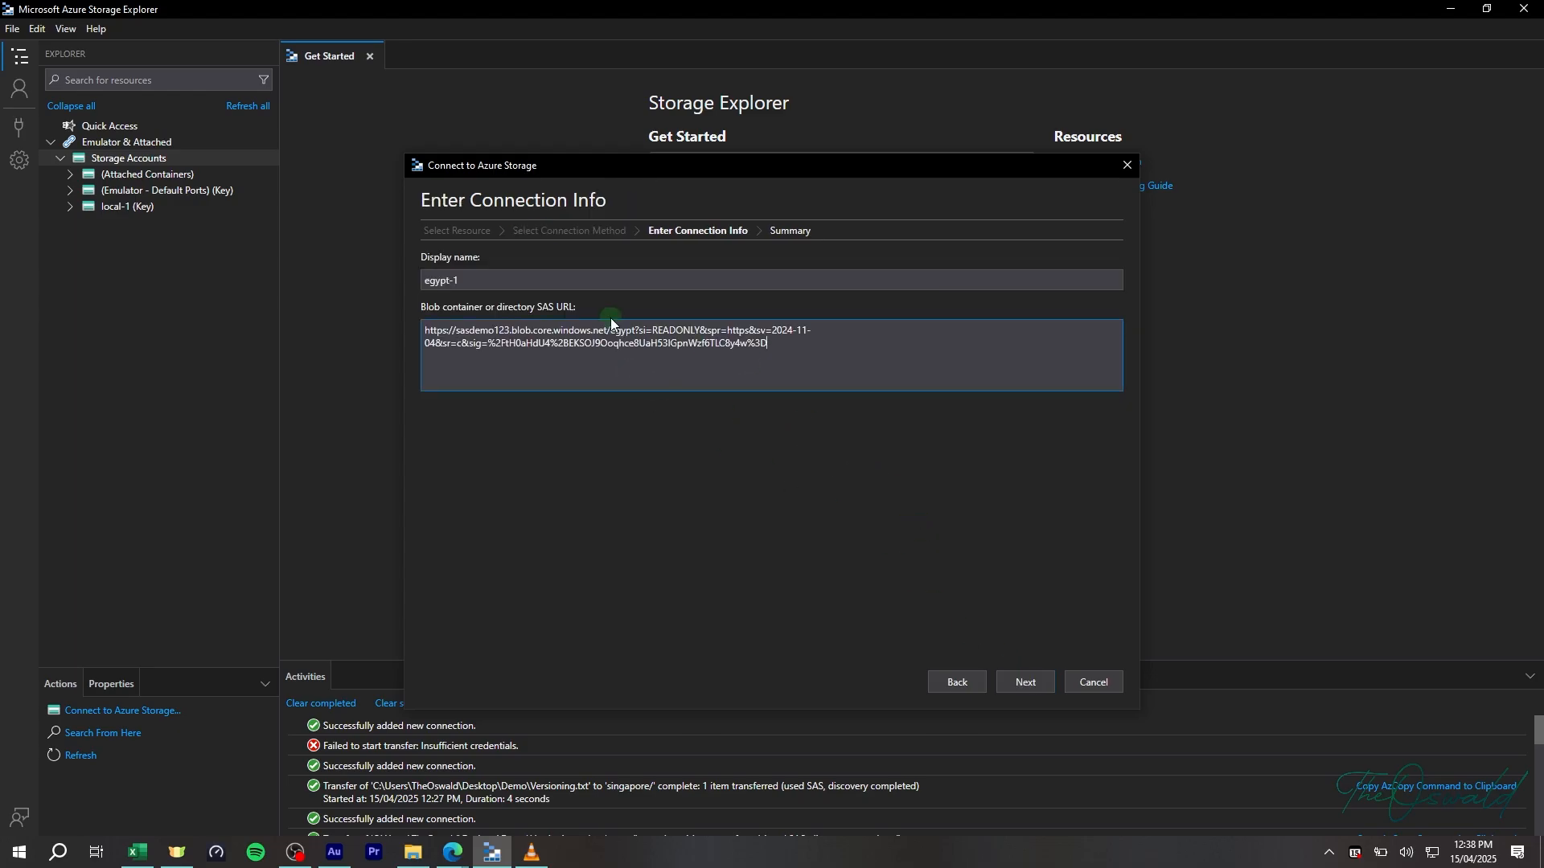
{"action": "left_click", "coordinate": [1030, 681]}
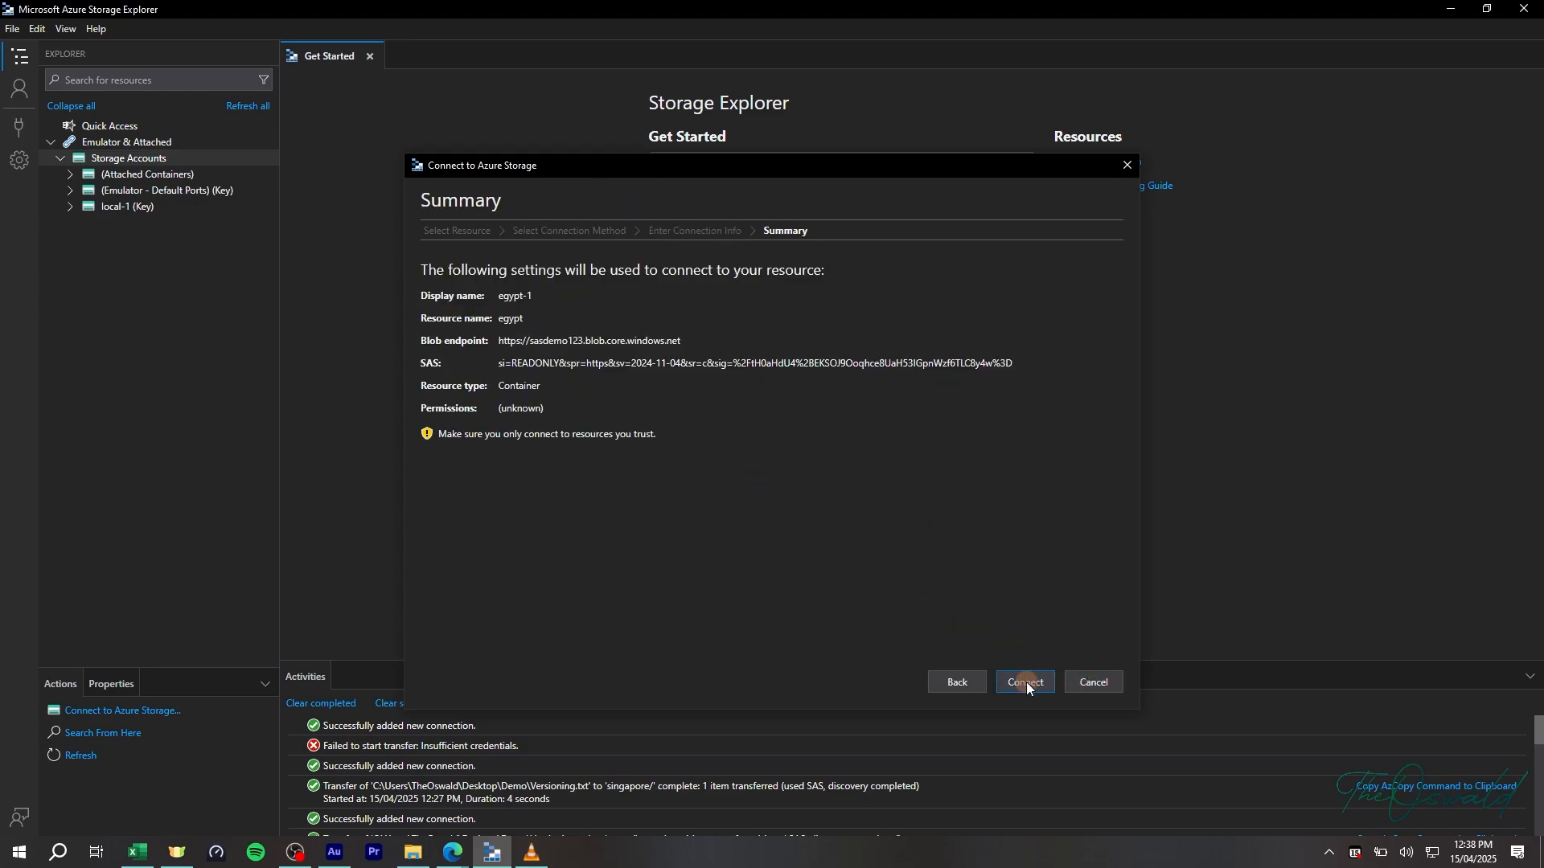
{"action": "left_click", "coordinate": [1026, 681]}
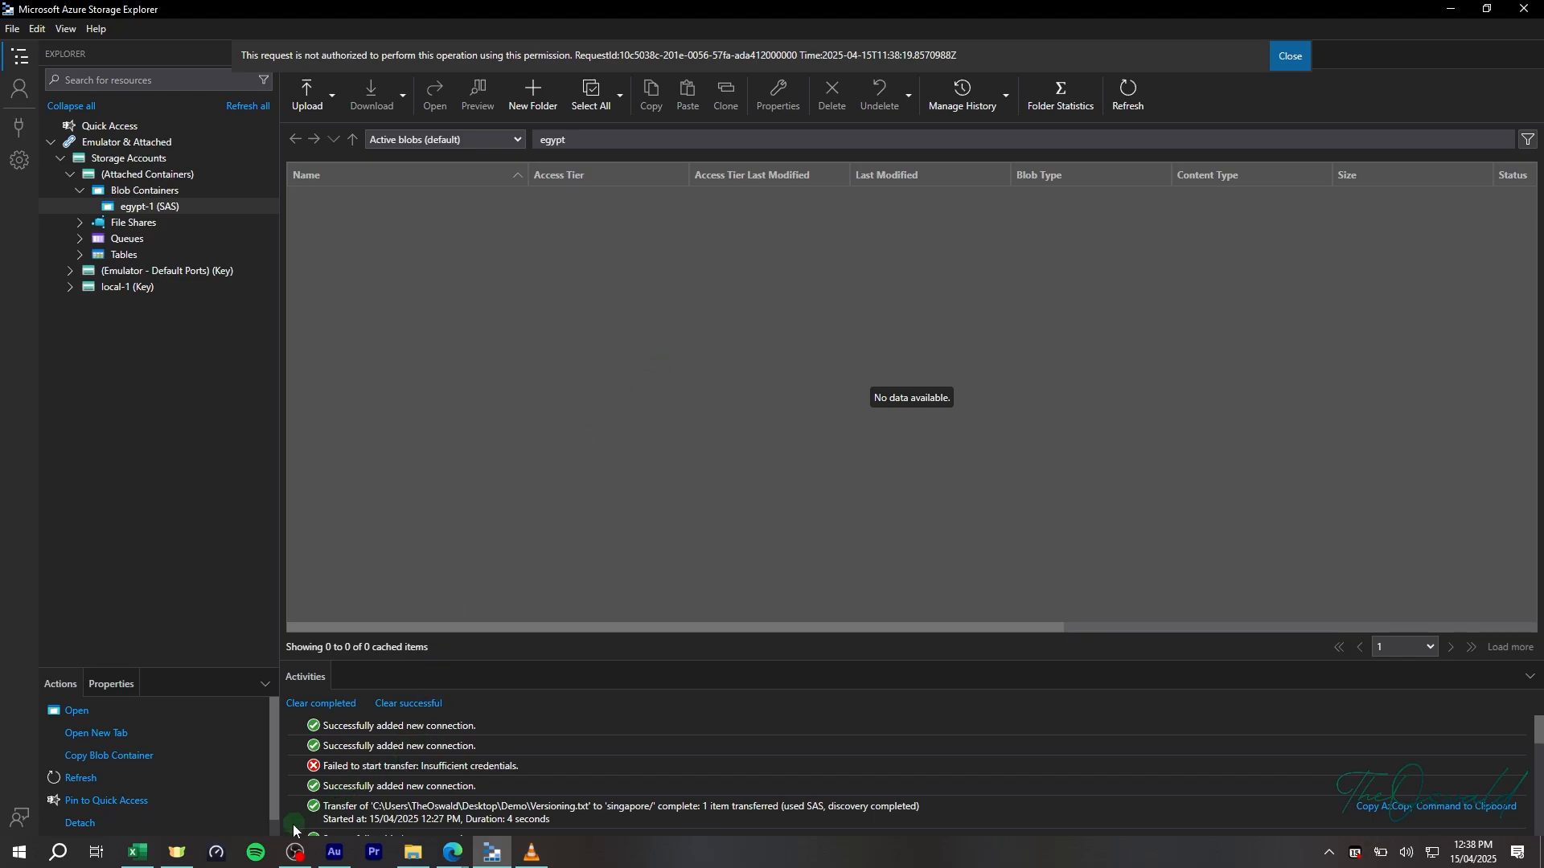
{"action": "mouse_move", "coordinate": [448, 859]}
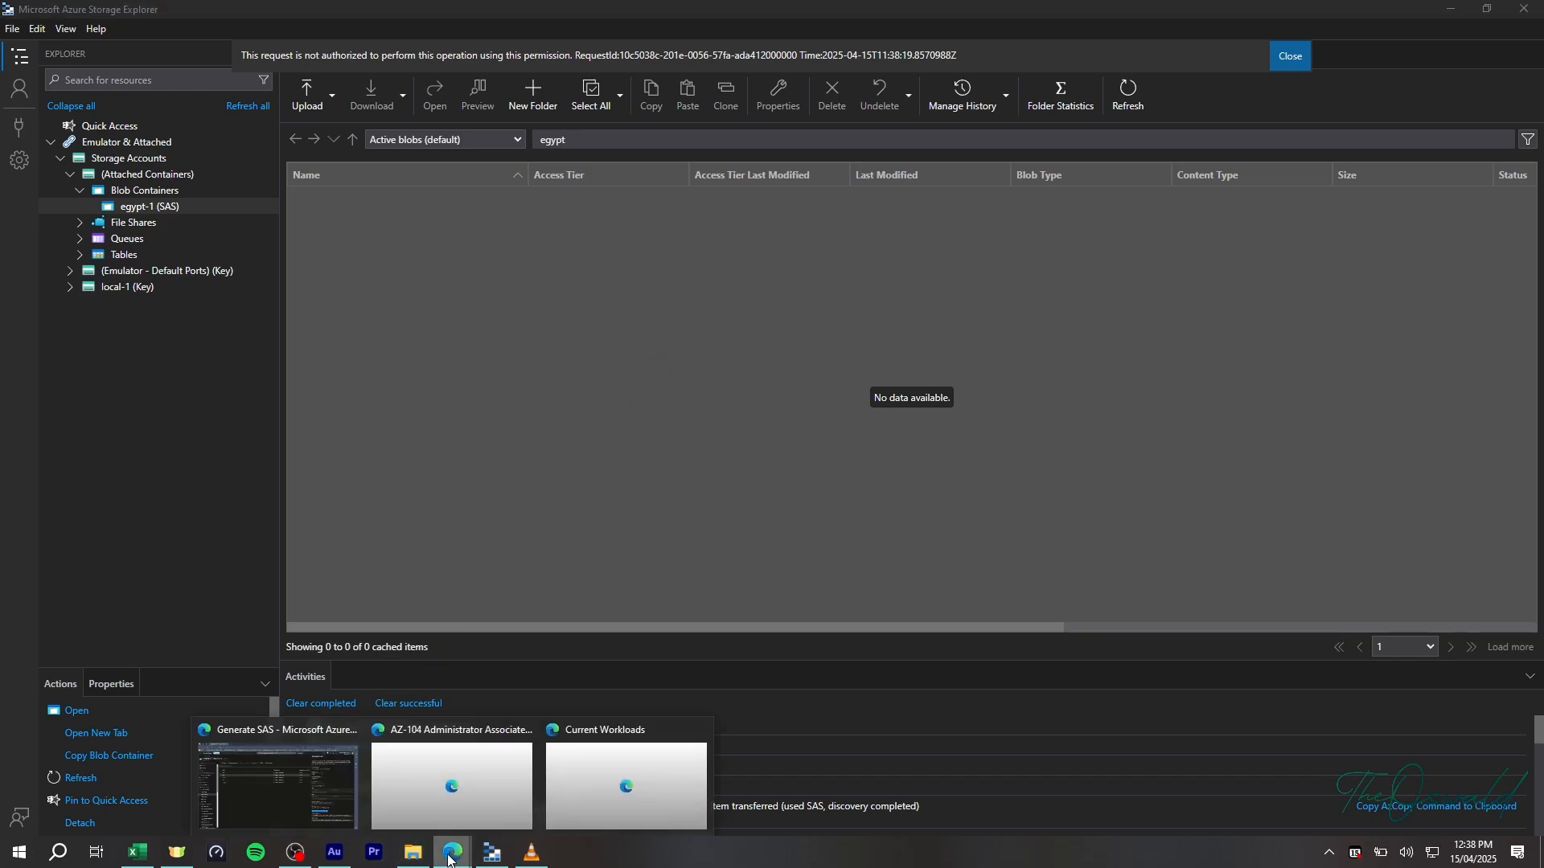
{"action": "left_click", "coordinate": [309, 798]}
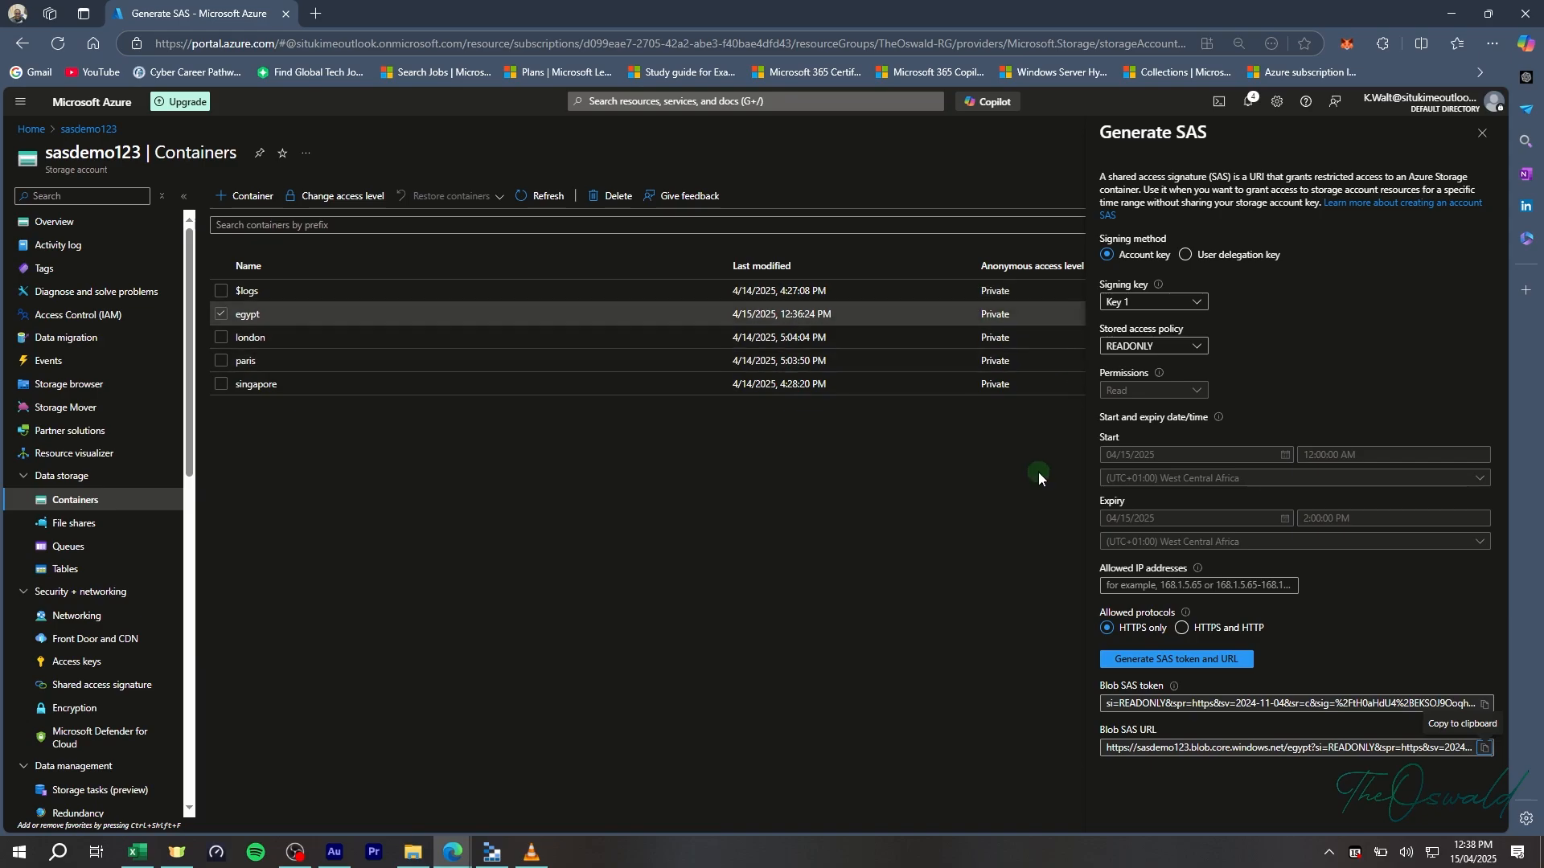
Open egypt's access policies and start editing the READONLY policy.
{"action": "left_click", "coordinate": [1482, 133]}
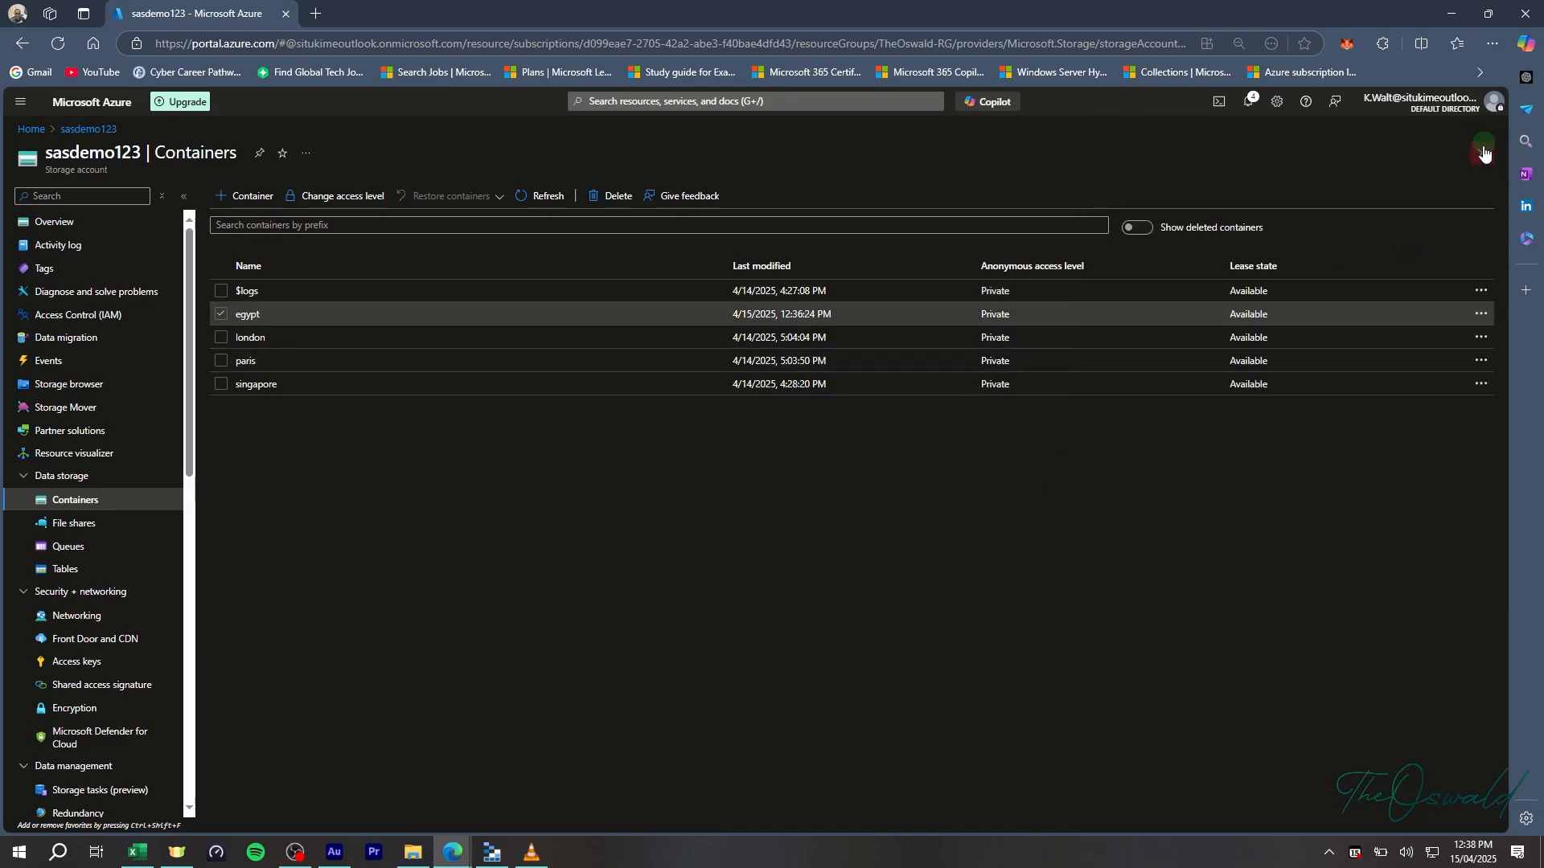
{"action": "left_click", "coordinate": [1480, 313]}
{"action": "left_click", "coordinate": [1431, 379]}
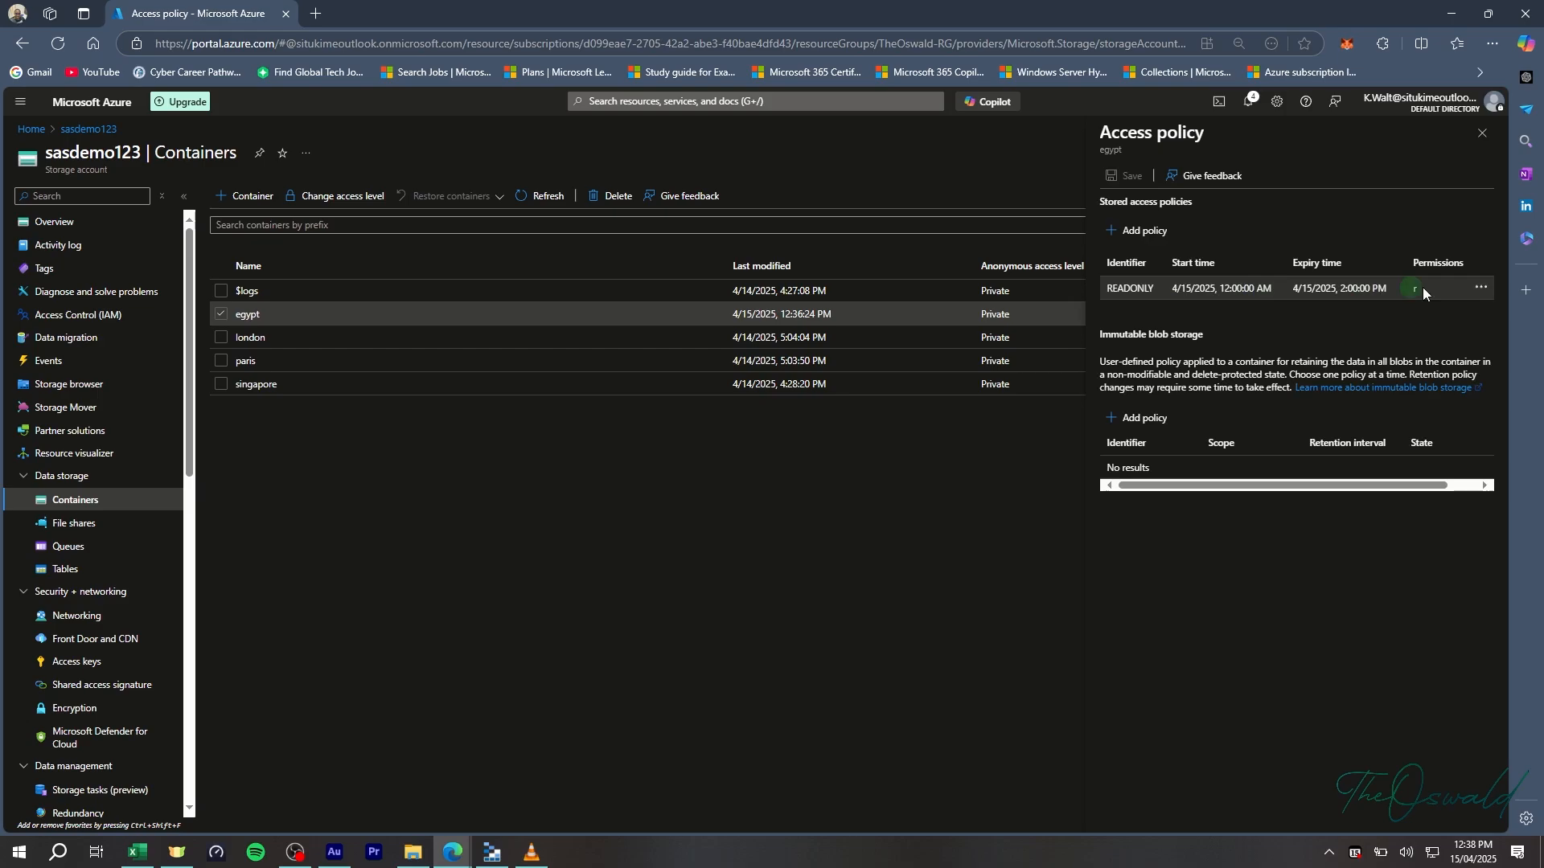
{"action": "left_click", "coordinate": [1480, 287]}
{"action": "left_click", "coordinate": [1405, 299]}
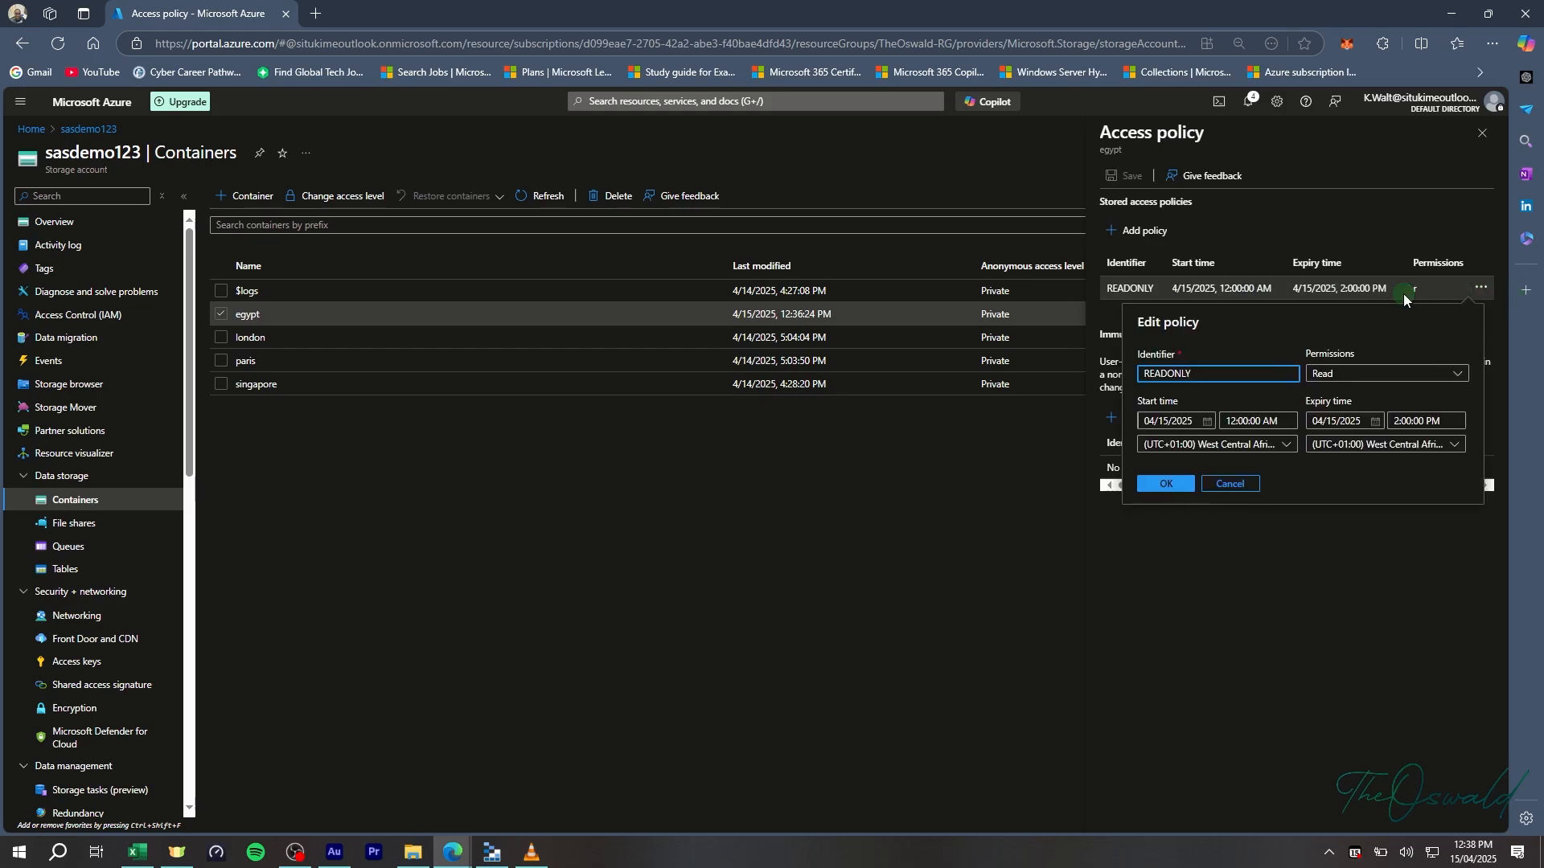
Add List permission so READONLY grants rl, save it, and close the panel.
{"action": "left_click", "coordinate": [1378, 375]}
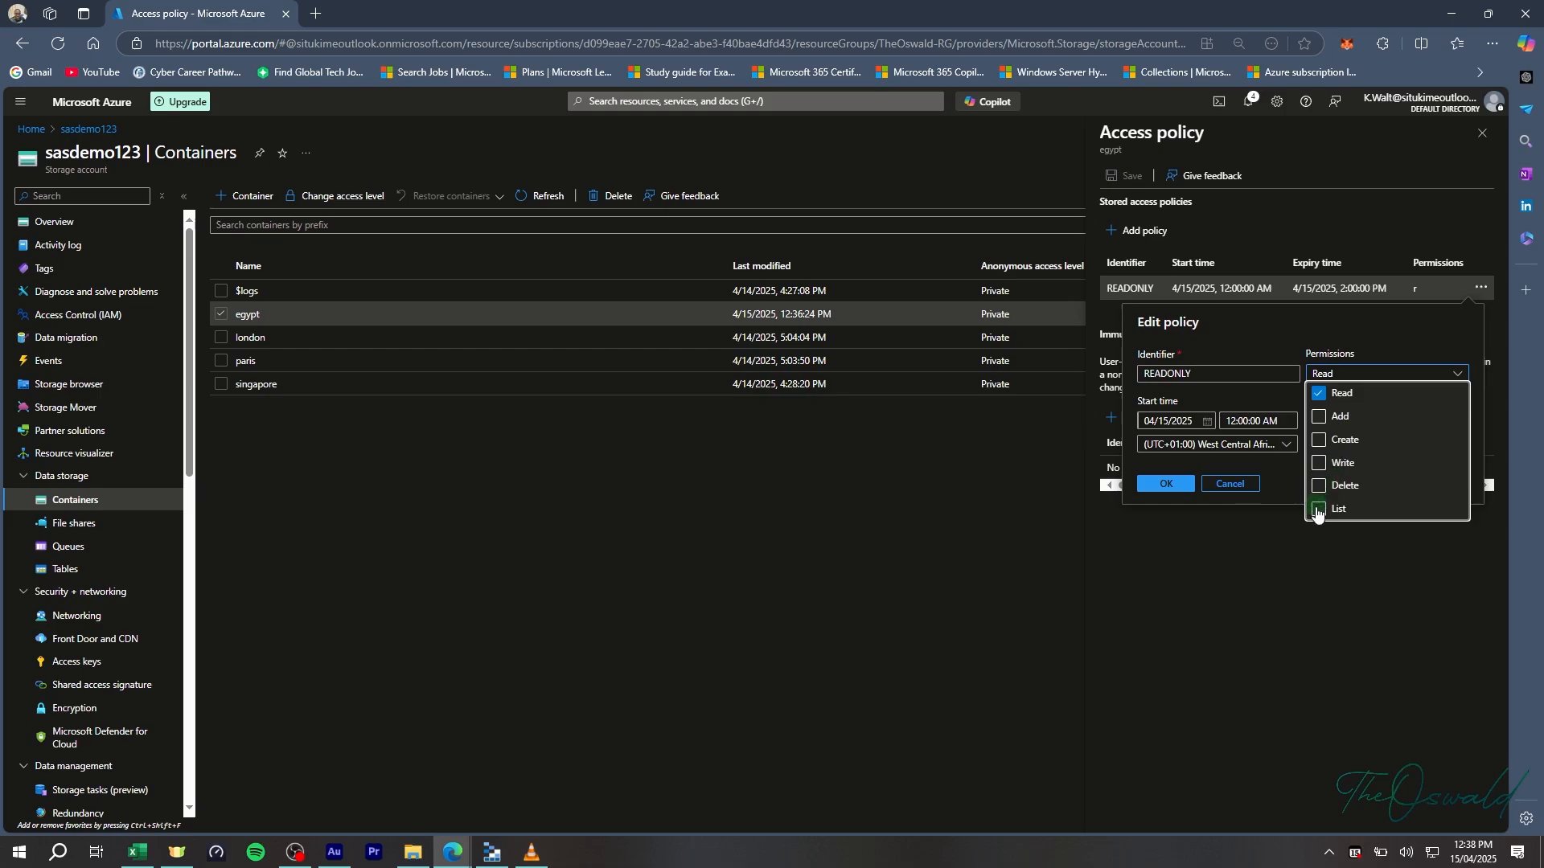
{"action": "left_click", "coordinate": [1320, 509]}
{"action": "left_click", "coordinate": [1177, 486]}
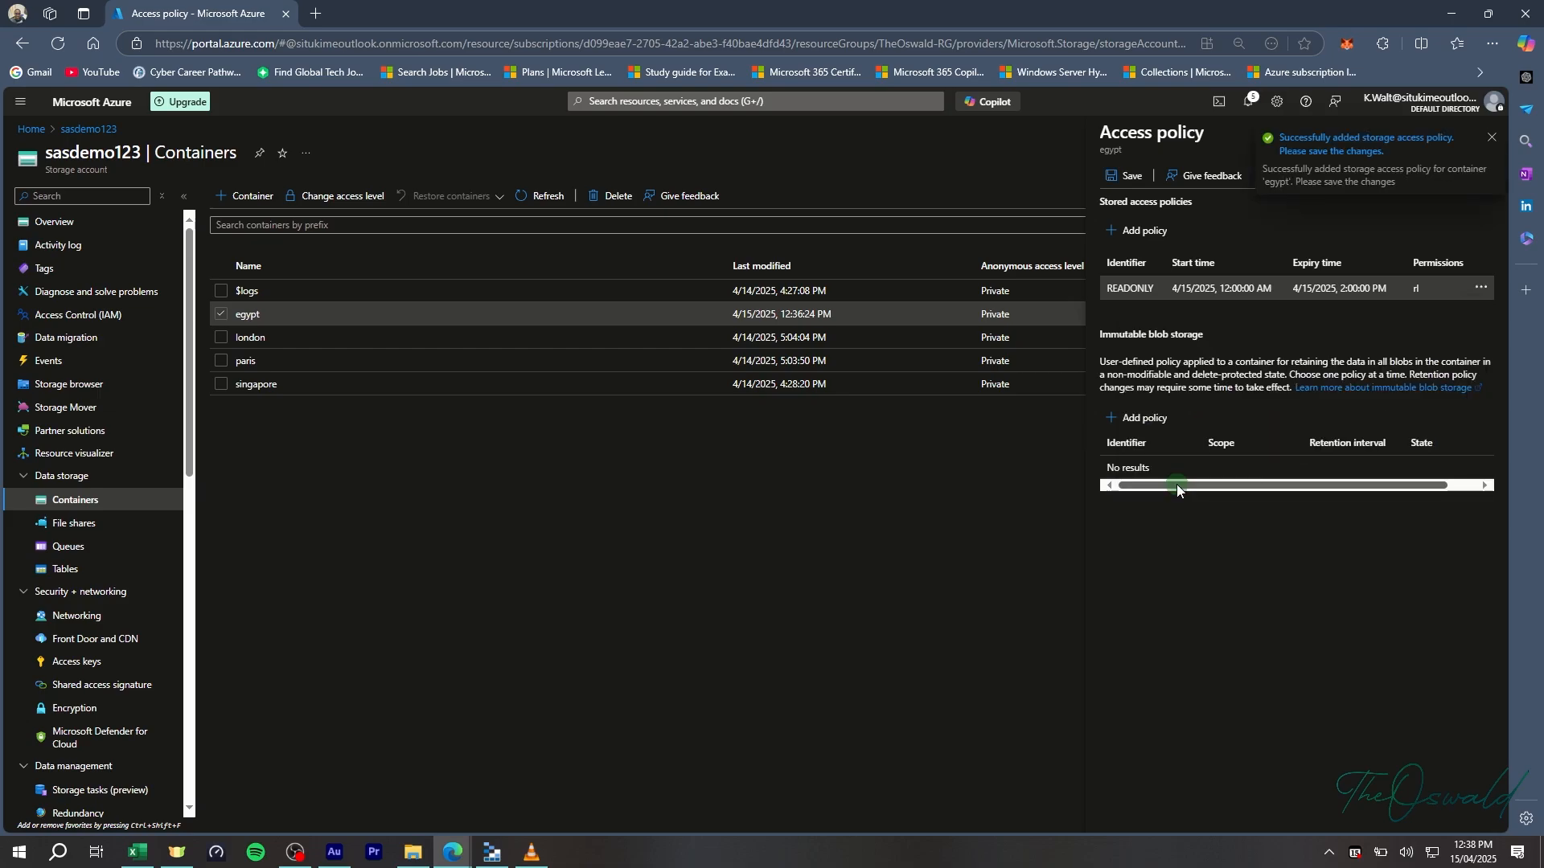
{"action": "left_click", "coordinate": [1134, 177]}
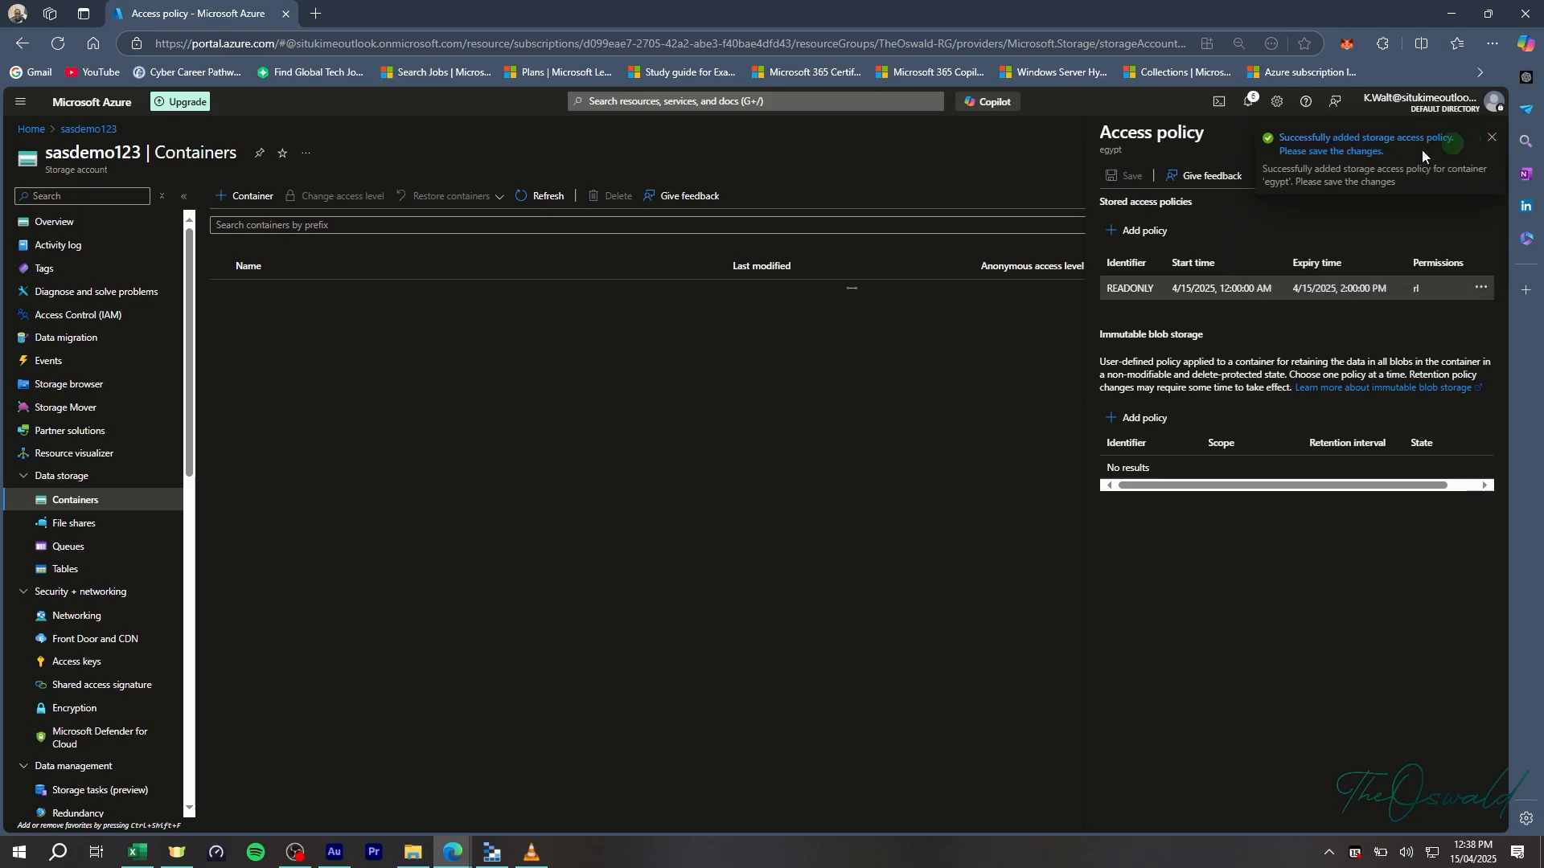
{"action": "left_click", "coordinate": [1026, 340]}
{"action": "left_click", "coordinate": [1025, 316]}
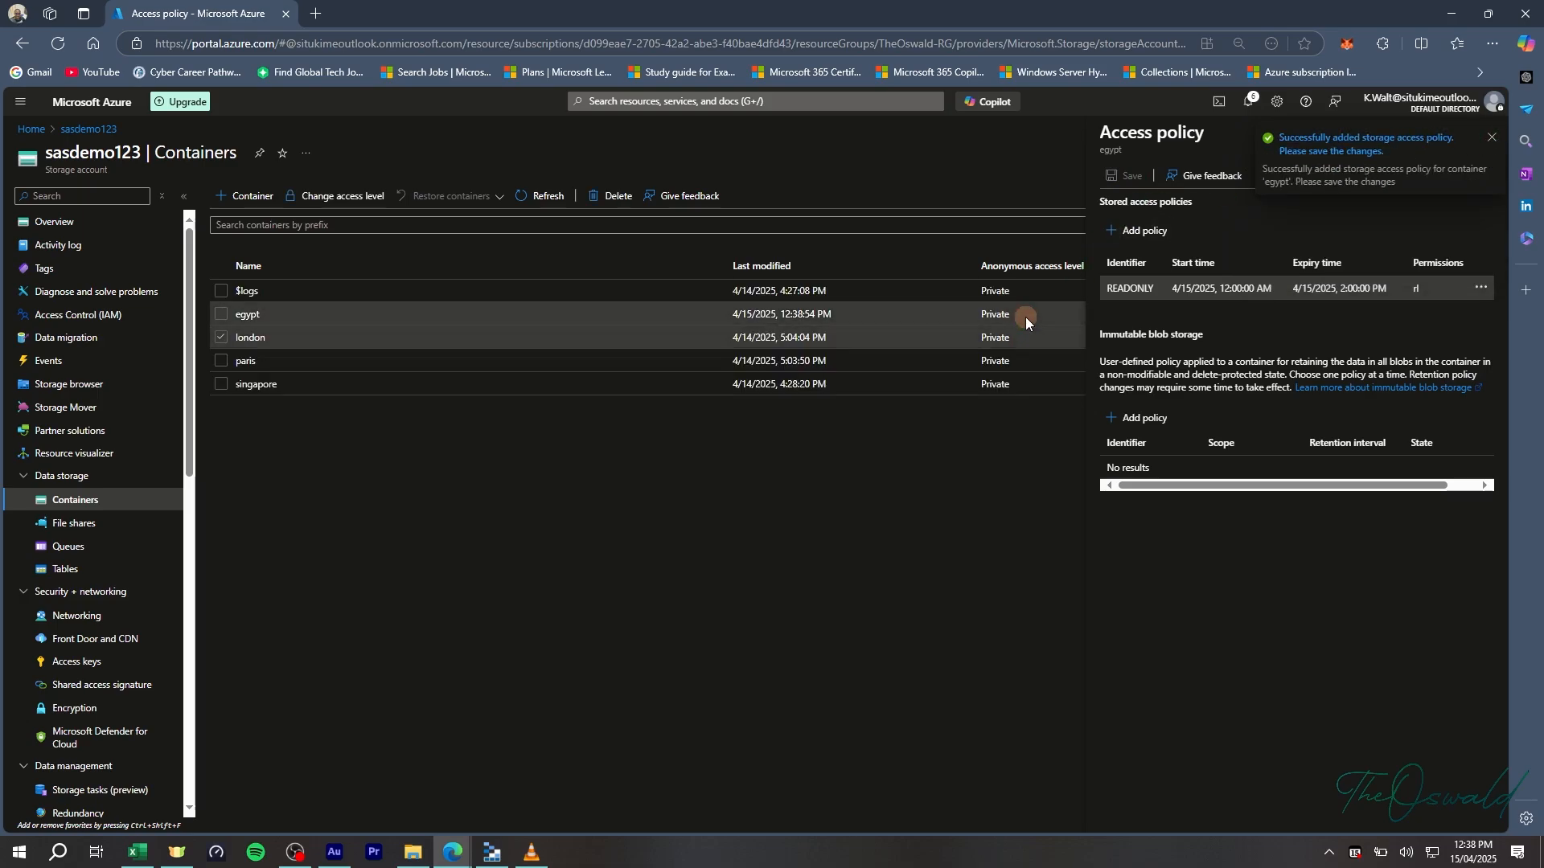
{"action": "left_click", "coordinate": [1490, 138]}
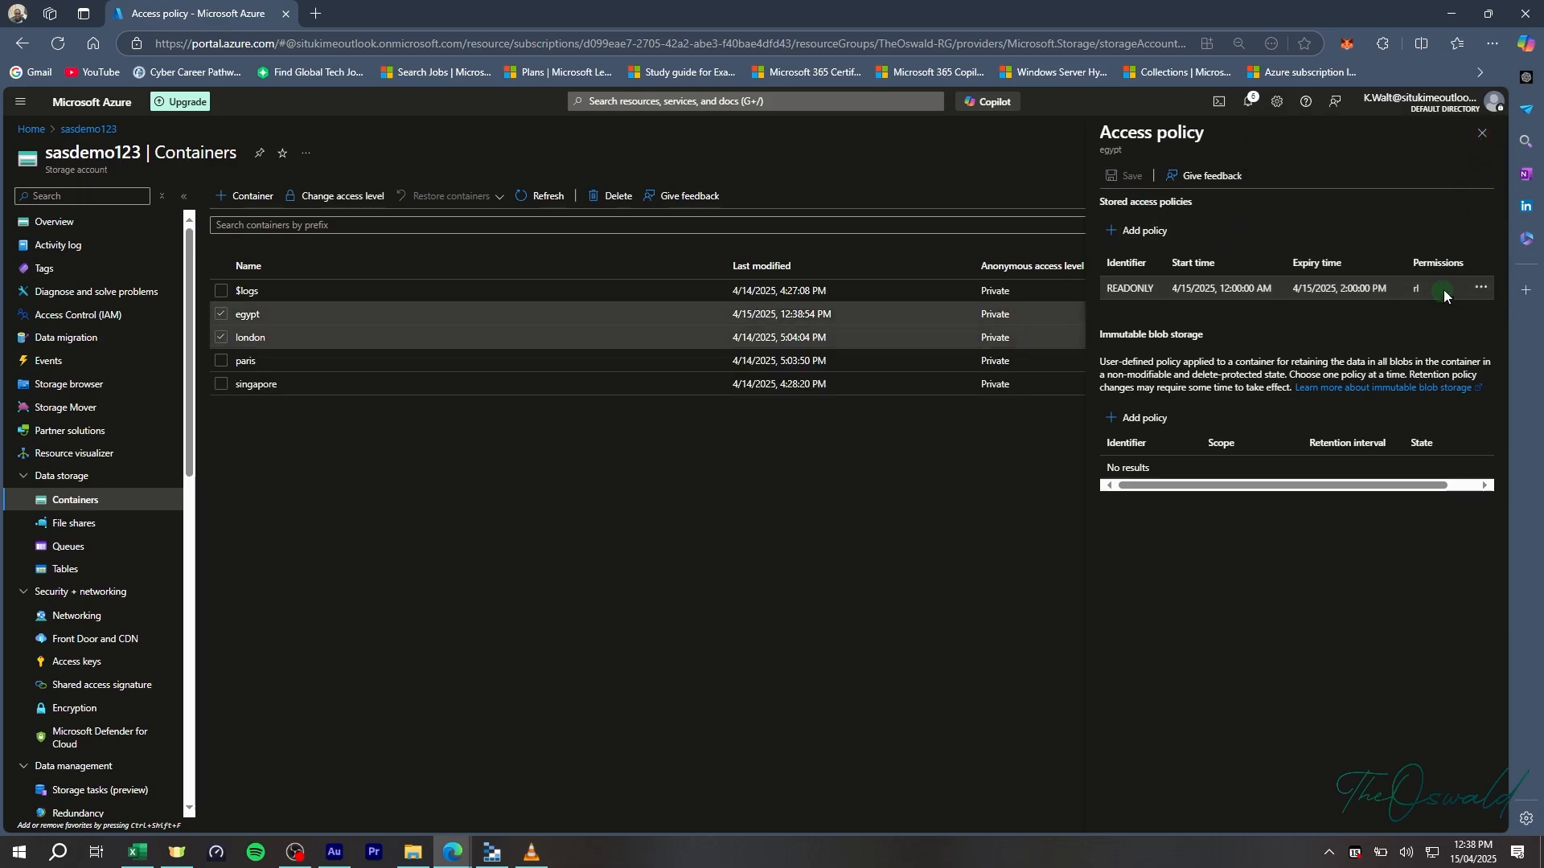
{"action": "left_click", "coordinate": [1485, 135]}
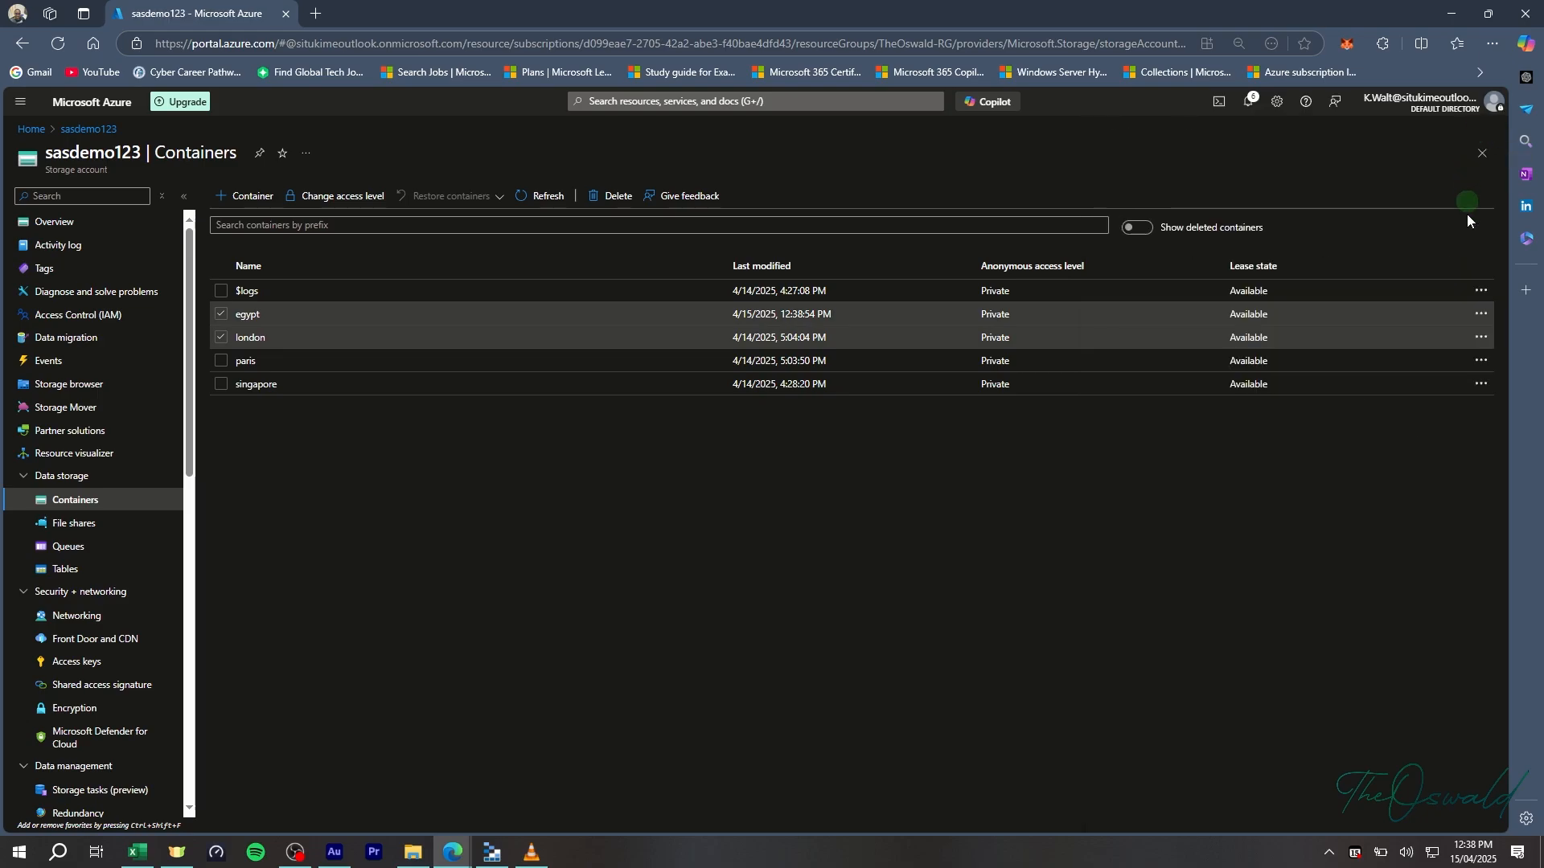
Clear the stray london, egypt and paris container selections in the list.
{"action": "left_click", "coordinate": [1484, 316]}
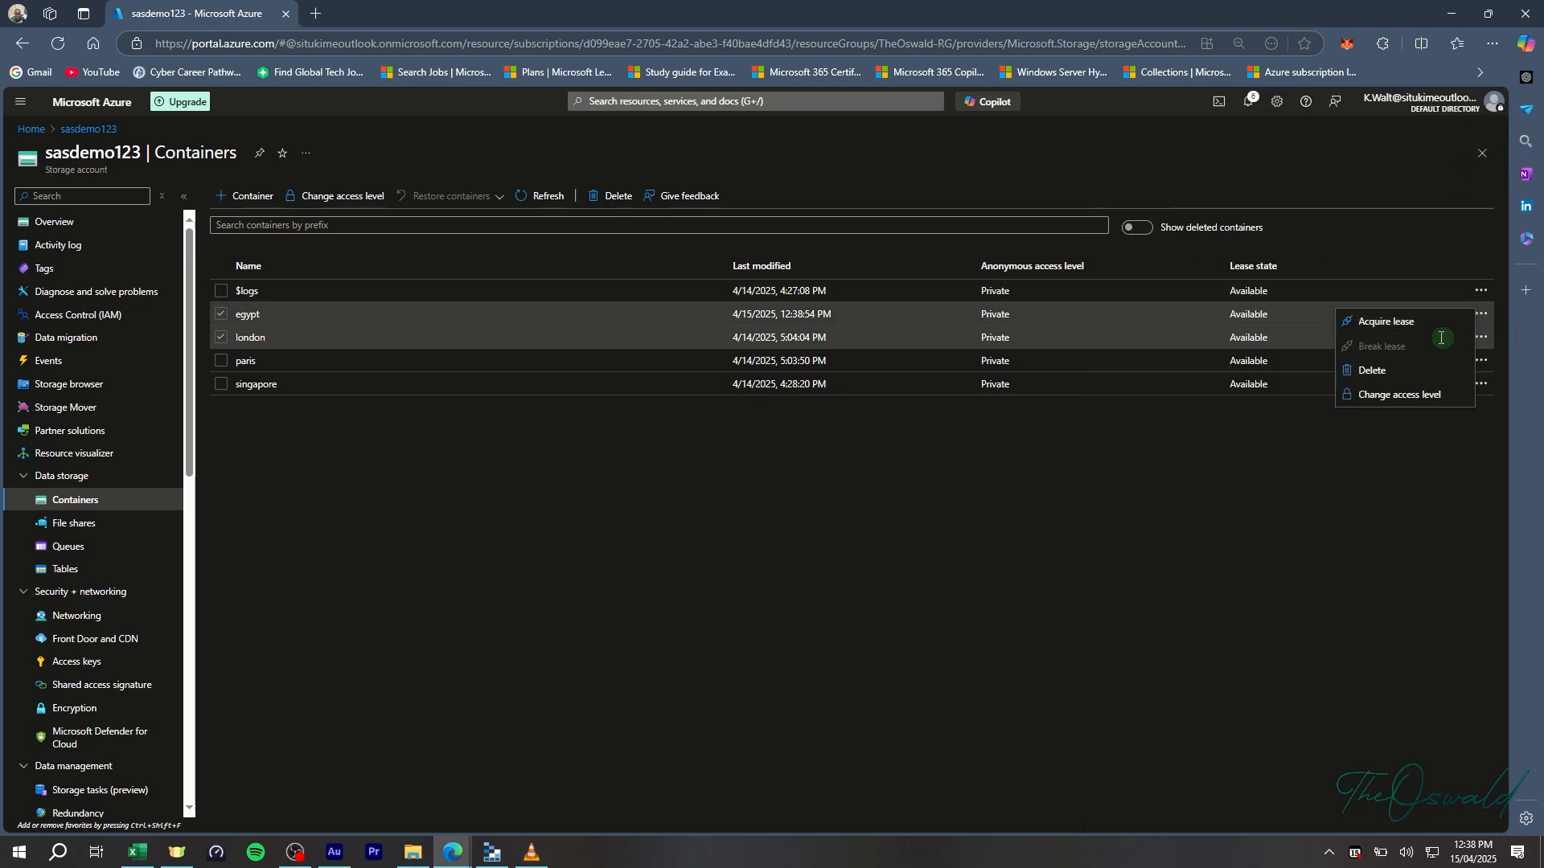
{"action": "left_click", "coordinate": [1290, 479]}
{"action": "left_click", "coordinate": [1333, 360]}
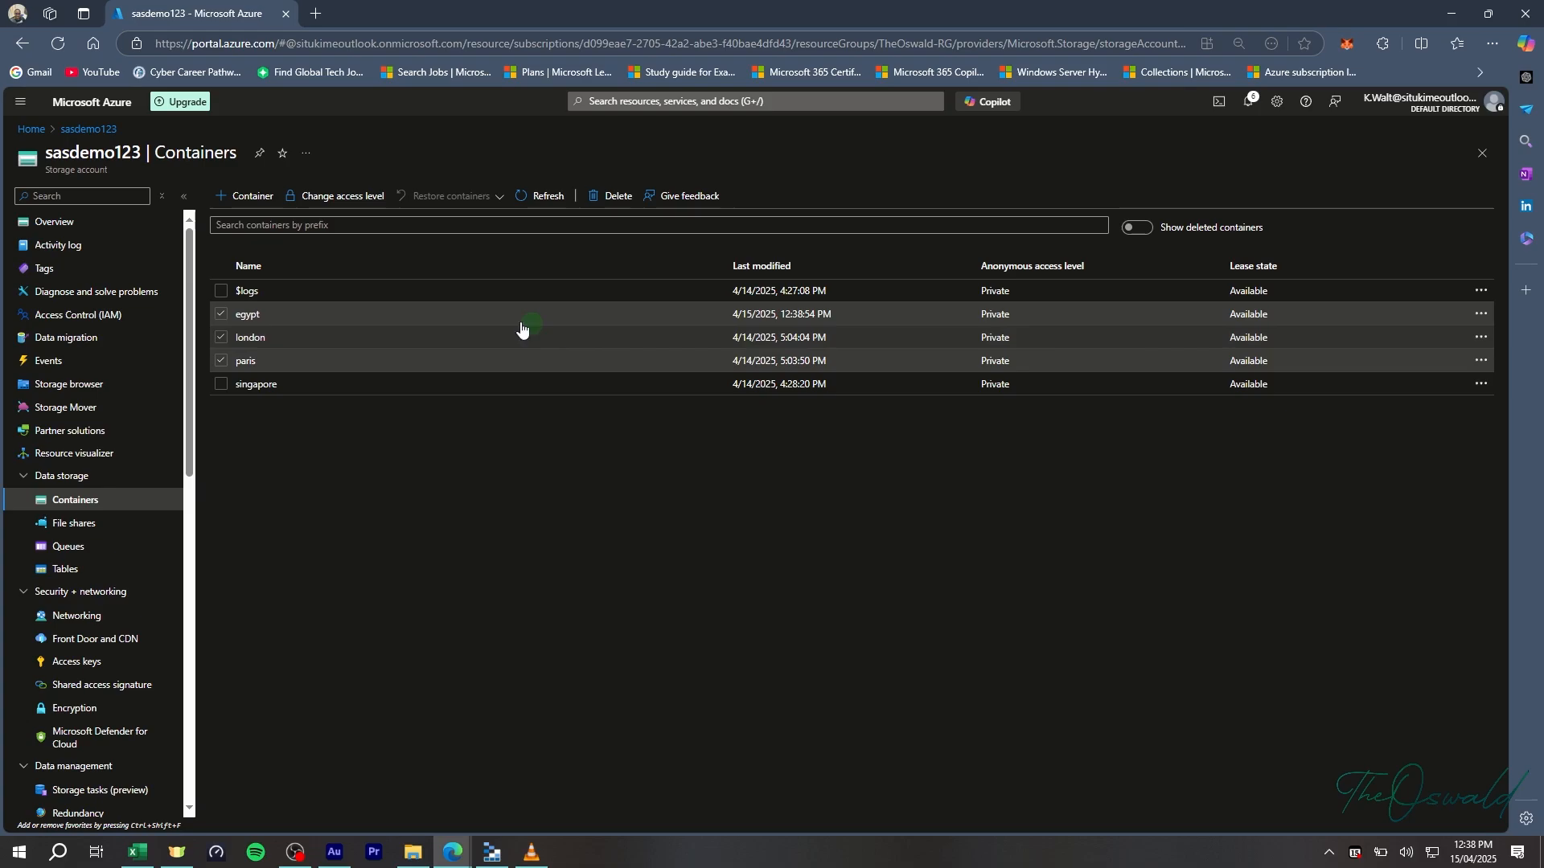
{"action": "left_click", "coordinate": [220, 332]}
{"action": "left_click", "coordinate": [220, 316]}
{"action": "left_click", "coordinate": [220, 337]}
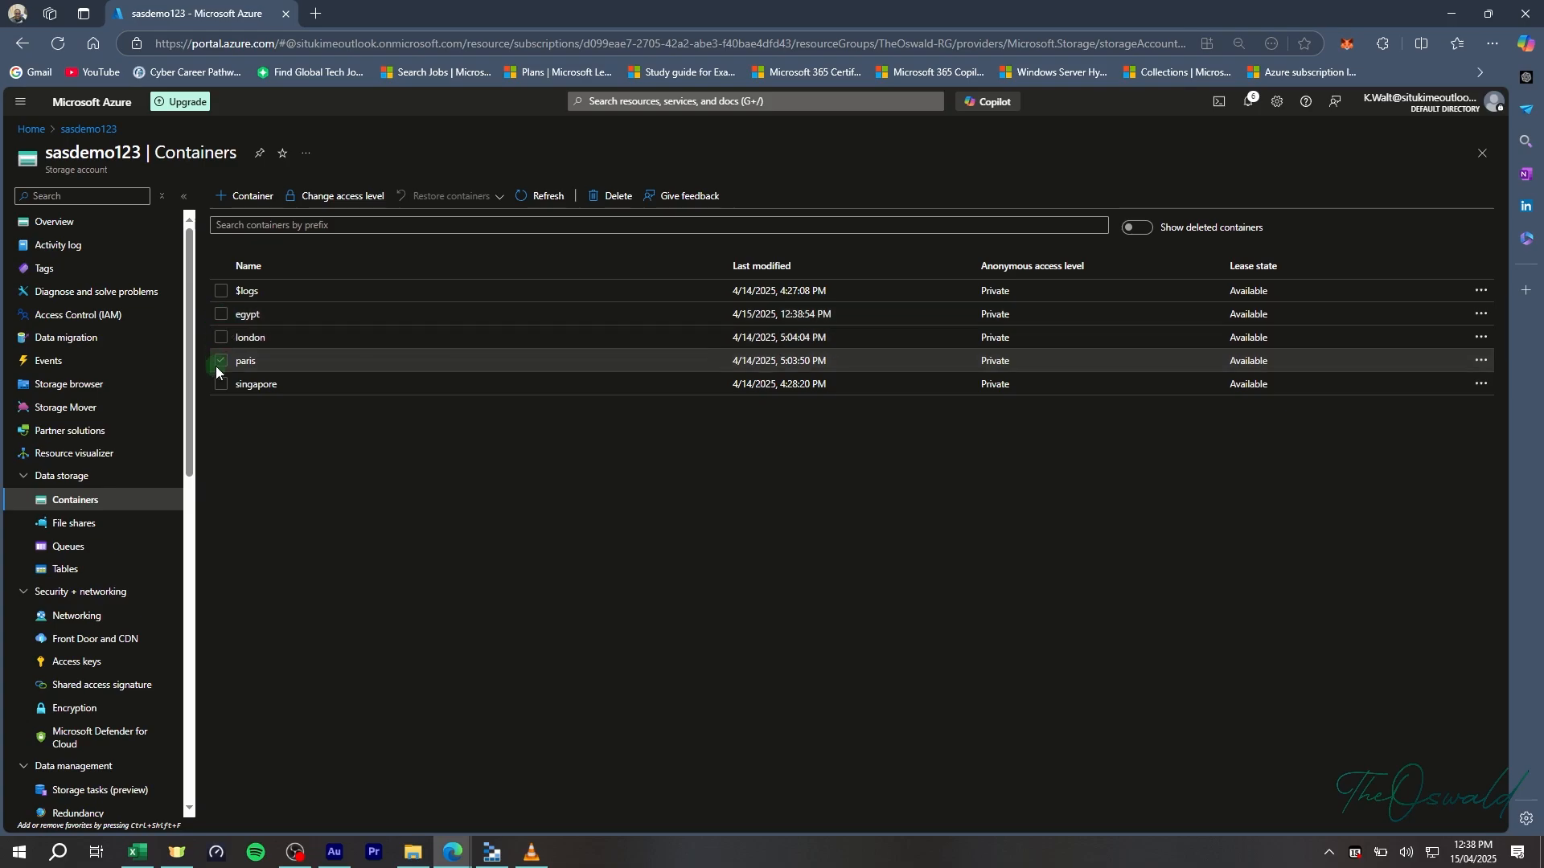
{"action": "left_click", "coordinate": [220, 361]}
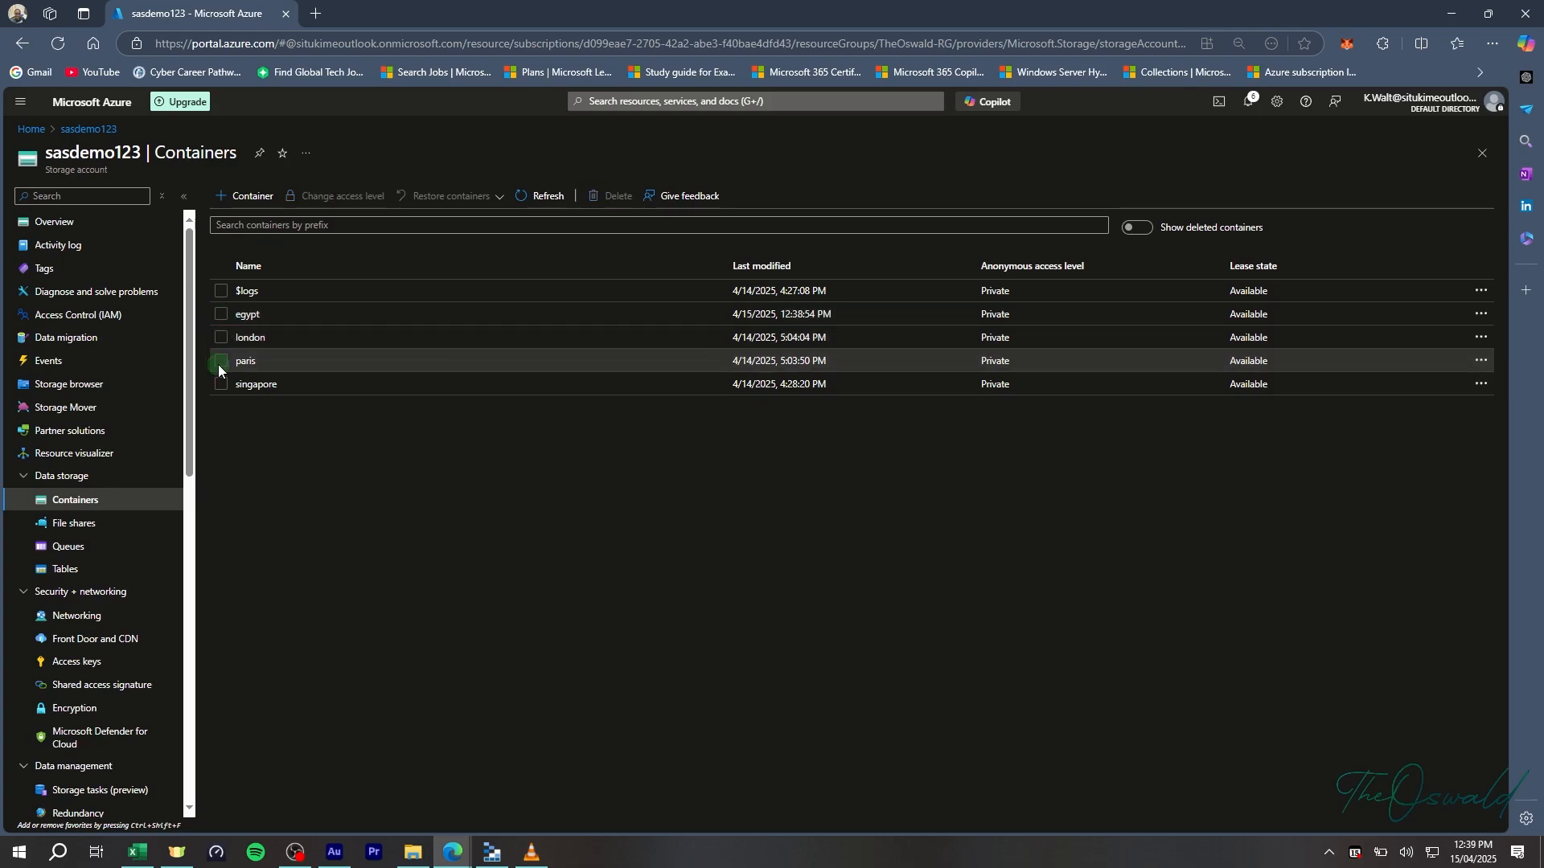
Generate a SAS for egypt from the updated READONLY policy and copy the blob SAS URL.
{"action": "left_click", "coordinate": [1480, 316]}
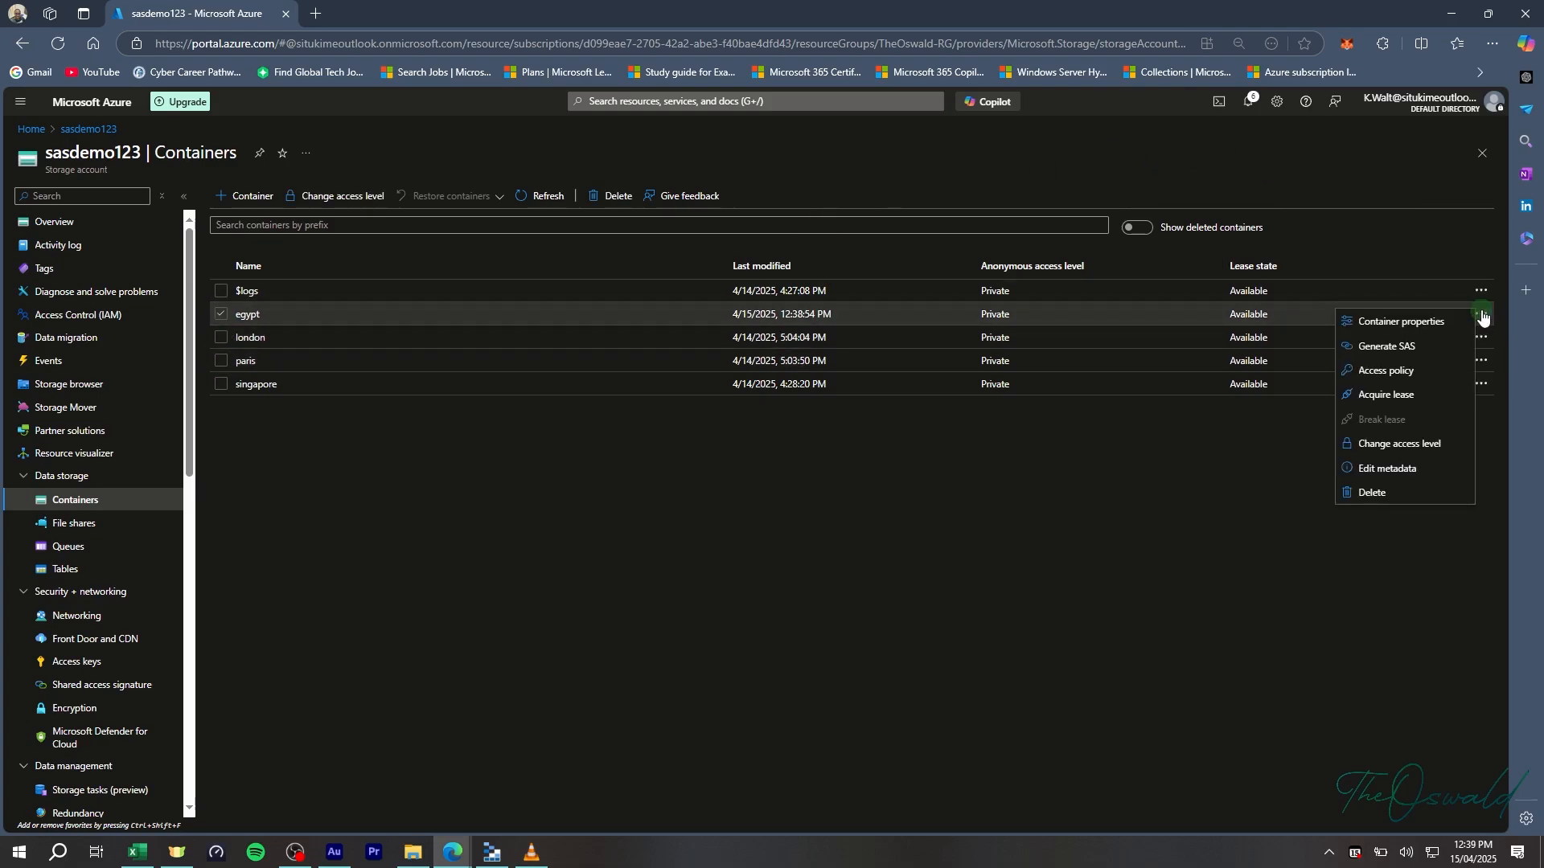
{"action": "left_click", "coordinate": [1409, 345]}
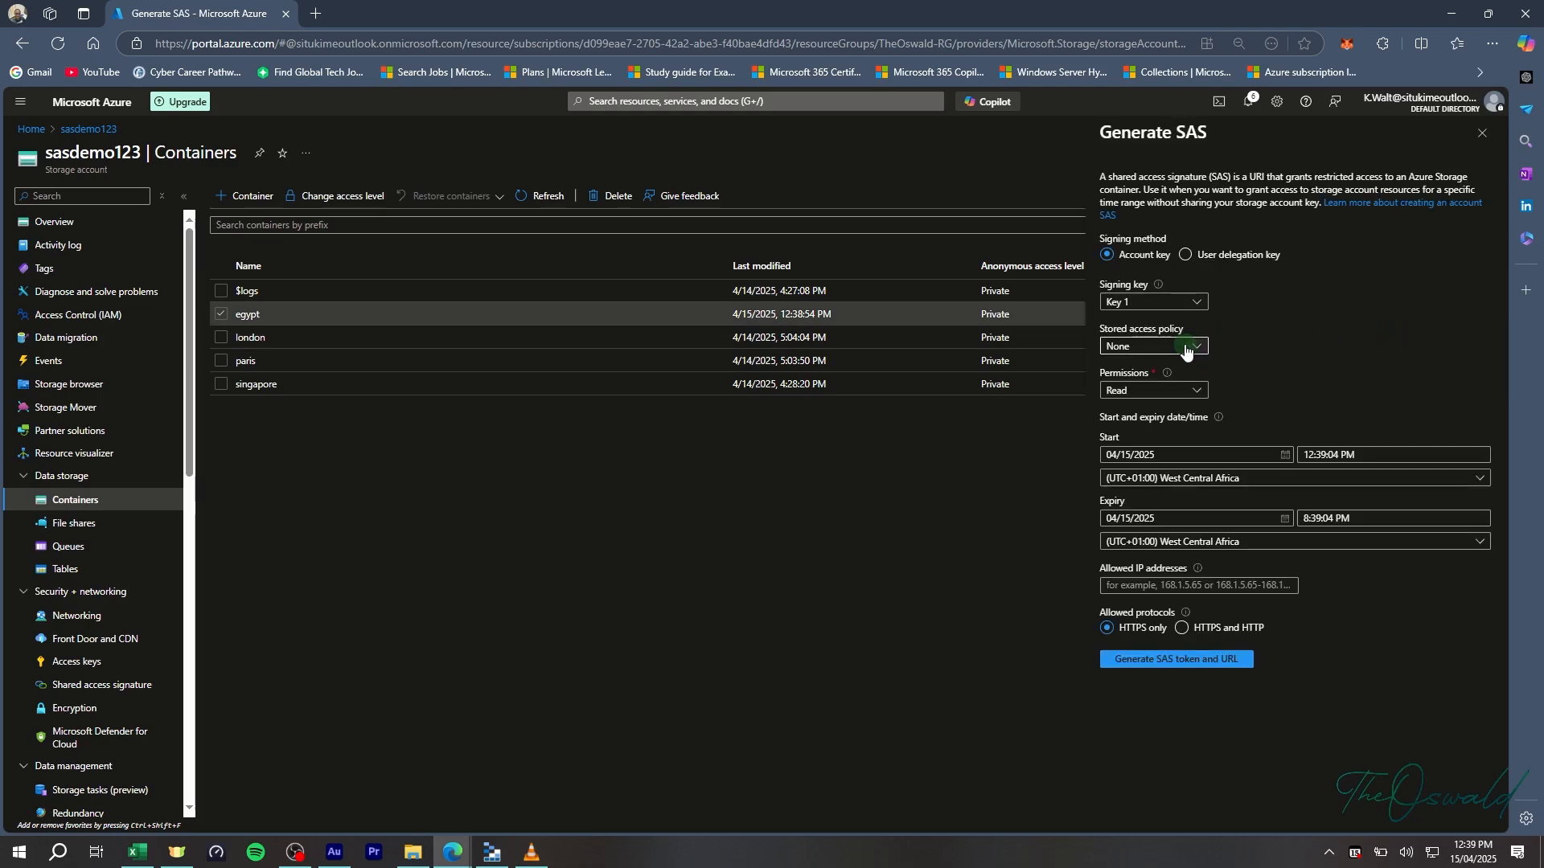
{"action": "left_click", "coordinate": [1186, 347]}
{"action": "left_click", "coordinate": [1152, 389]}
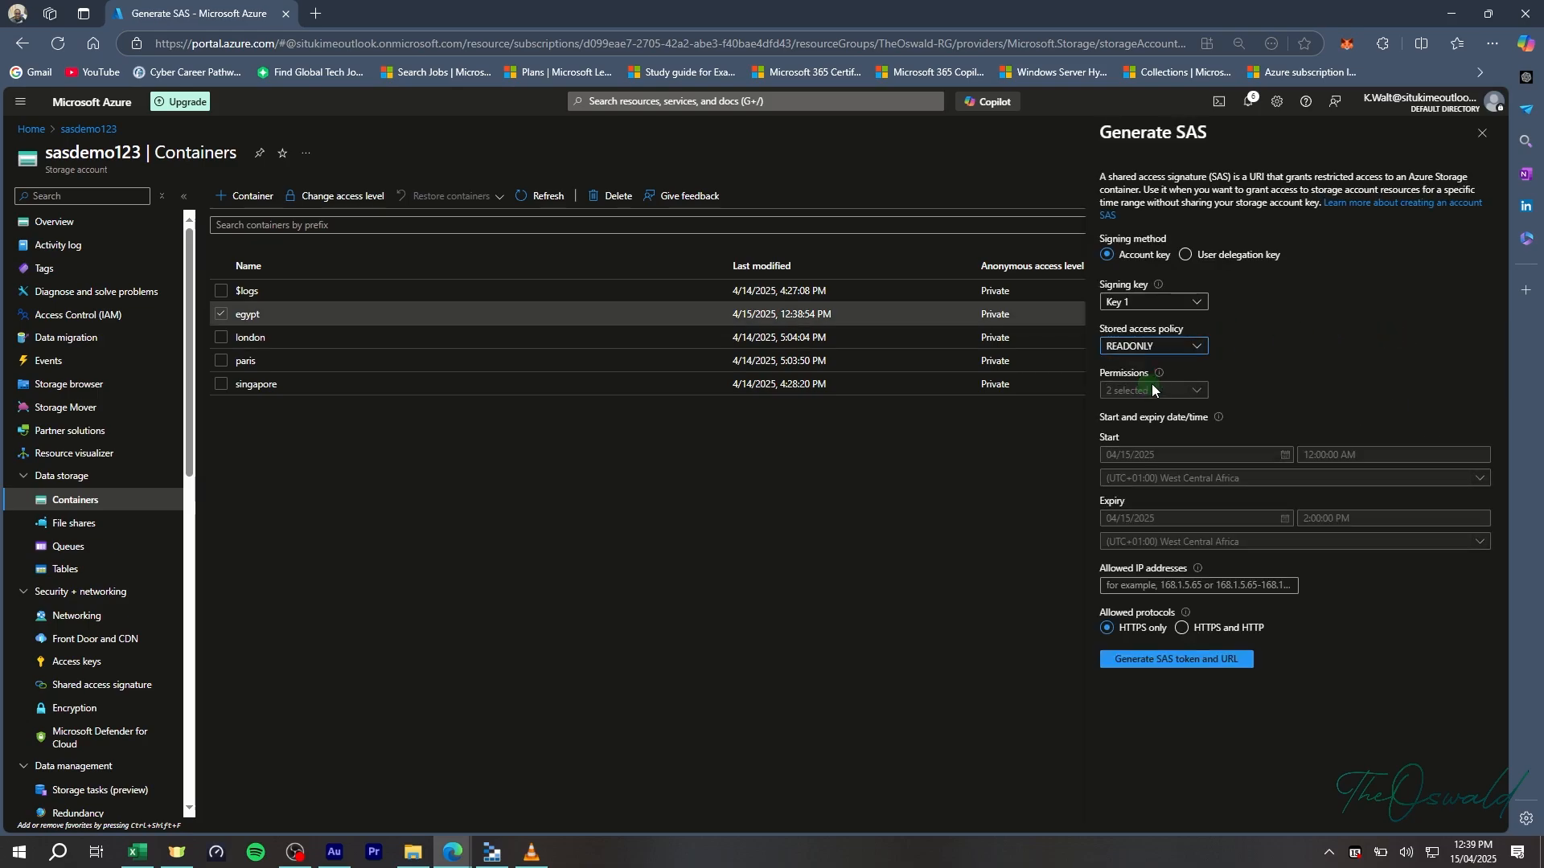
{"action": "left_click", "coordinate": [1176, 659]}
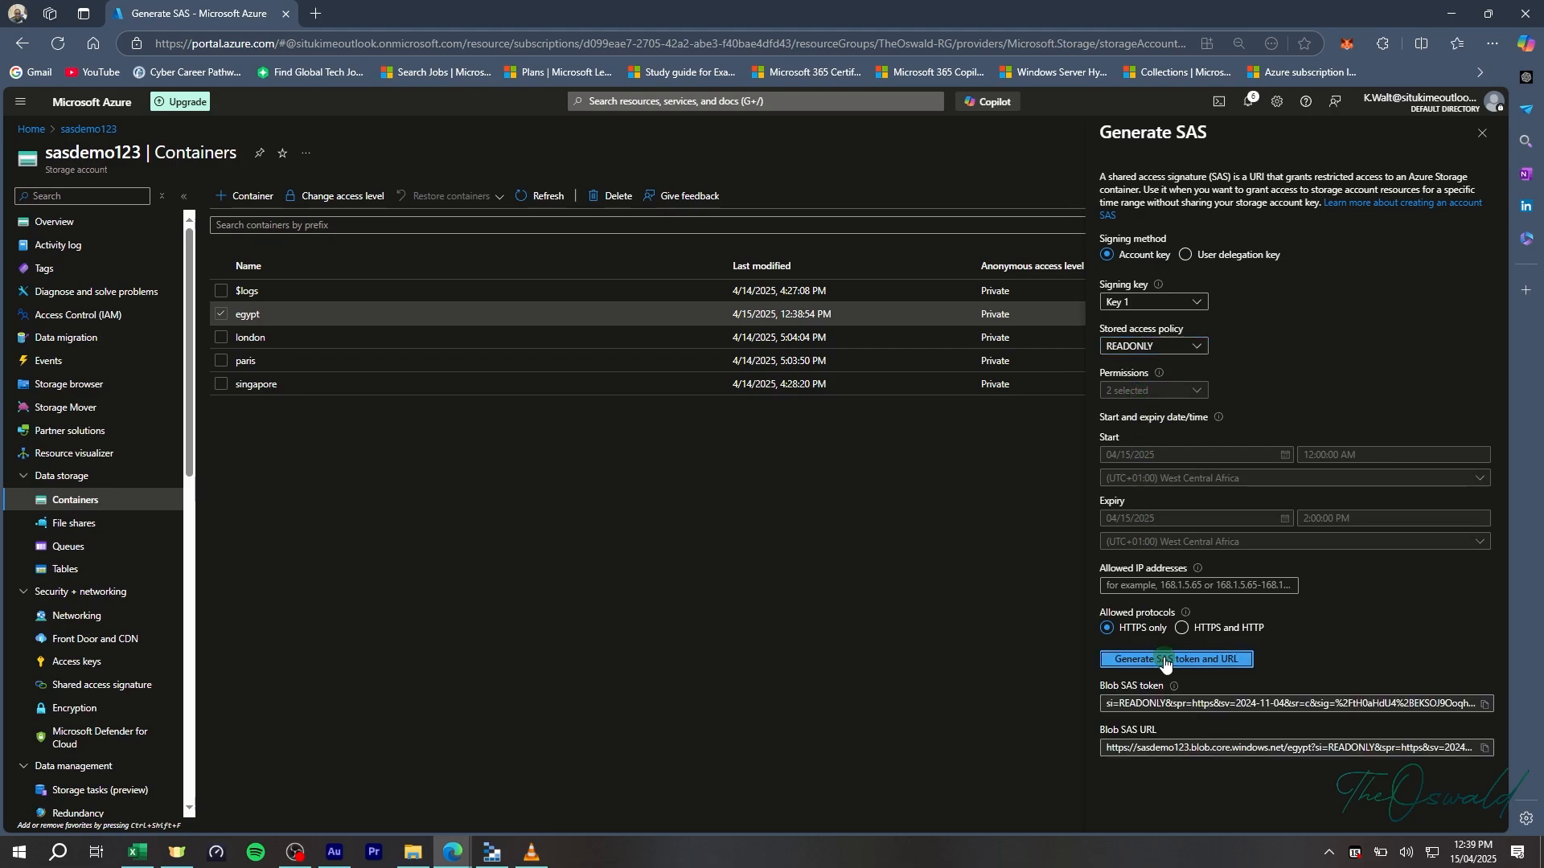
{"action": "left_click", "coordinate": [1484, 749]}
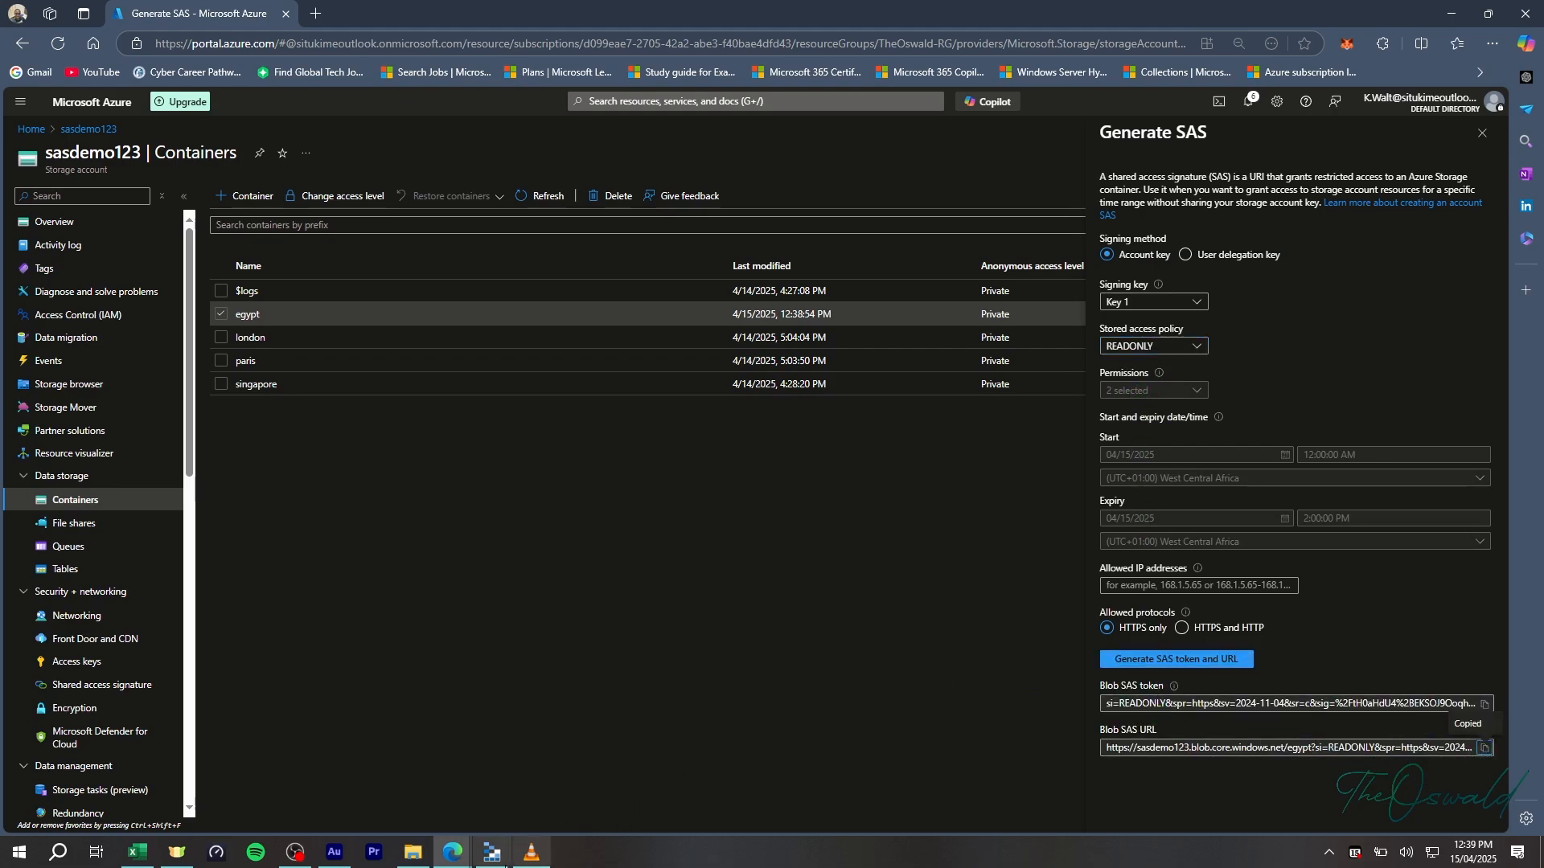
{"action": "left_click", "coordinate": [493, 852]}
Detach all attached blob containers, removing egypt-1, and dismiss the authorization error.
{"action": "left_click", "coordinate": [158, 270]}
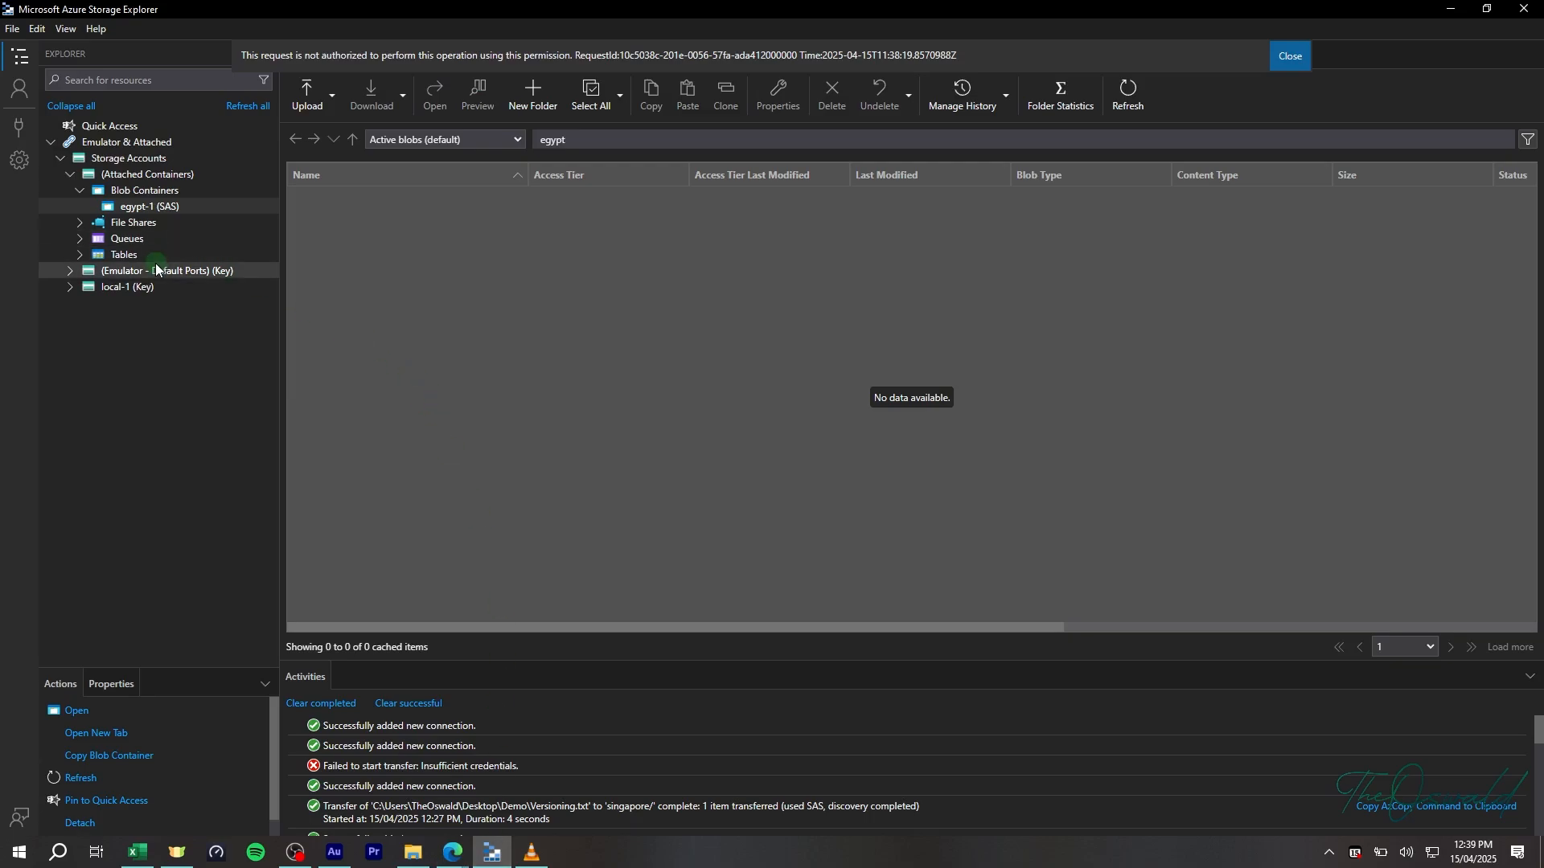
{"action": "left_click", "coordinate": [135, 256]}
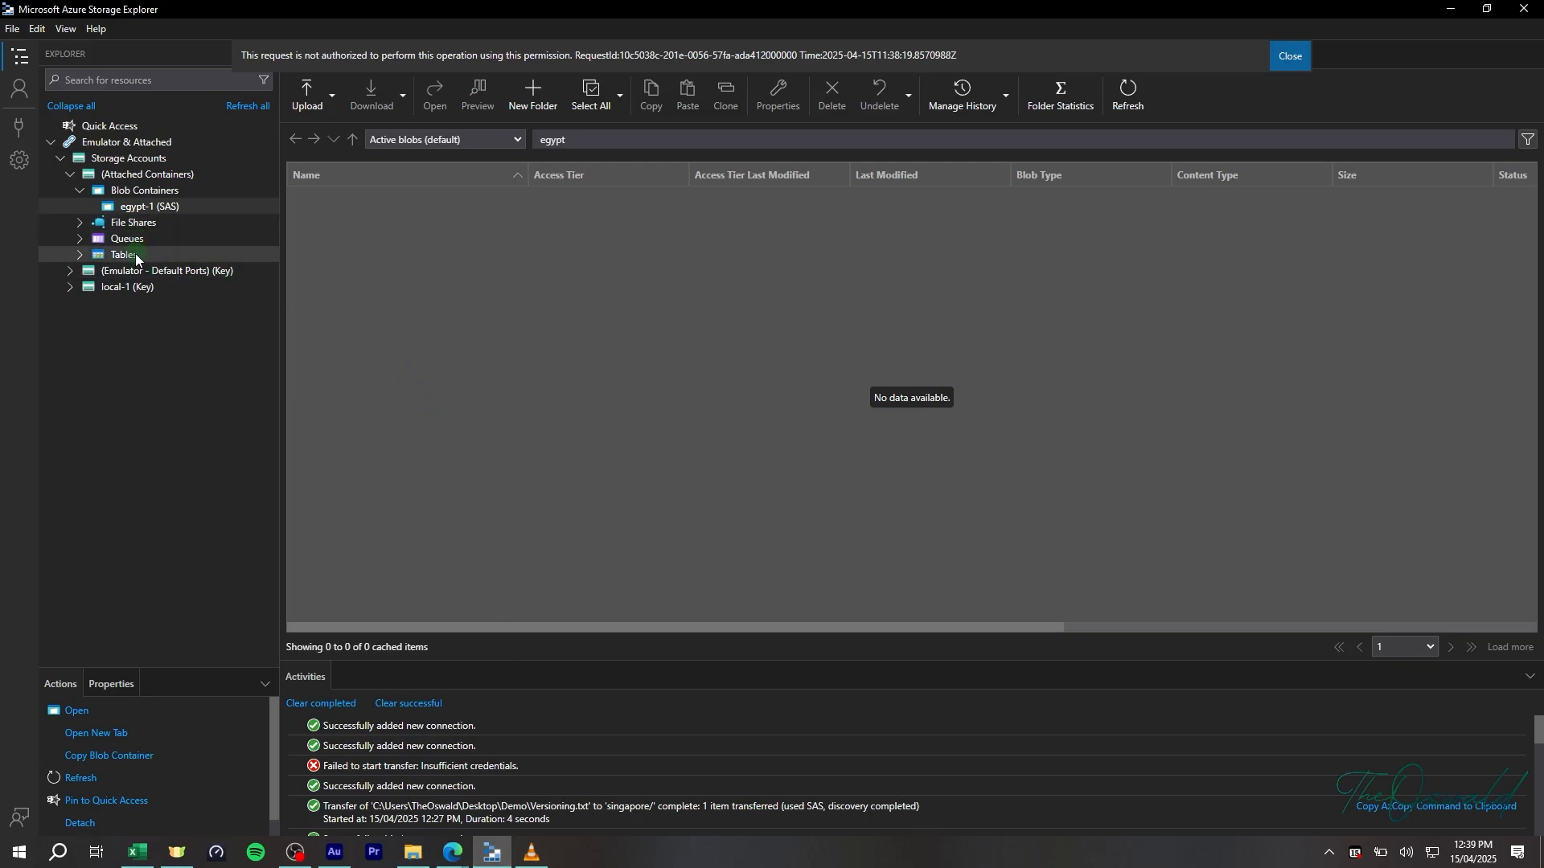
{"action": "left_click", "coordinate": [118, 209]}
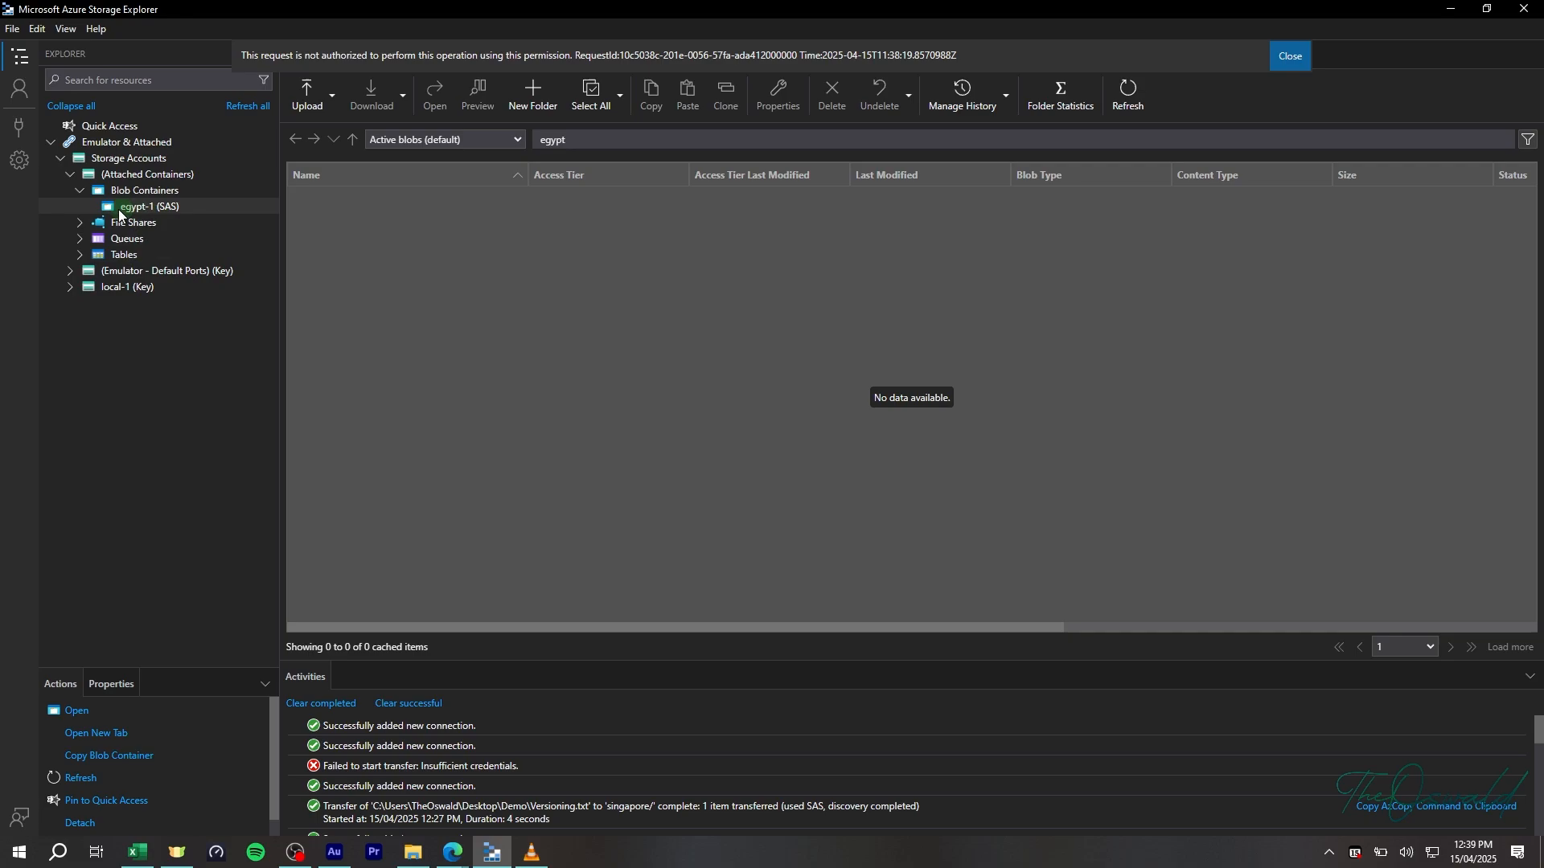
{"action": "left_click", "coordinate": [122, 191]}
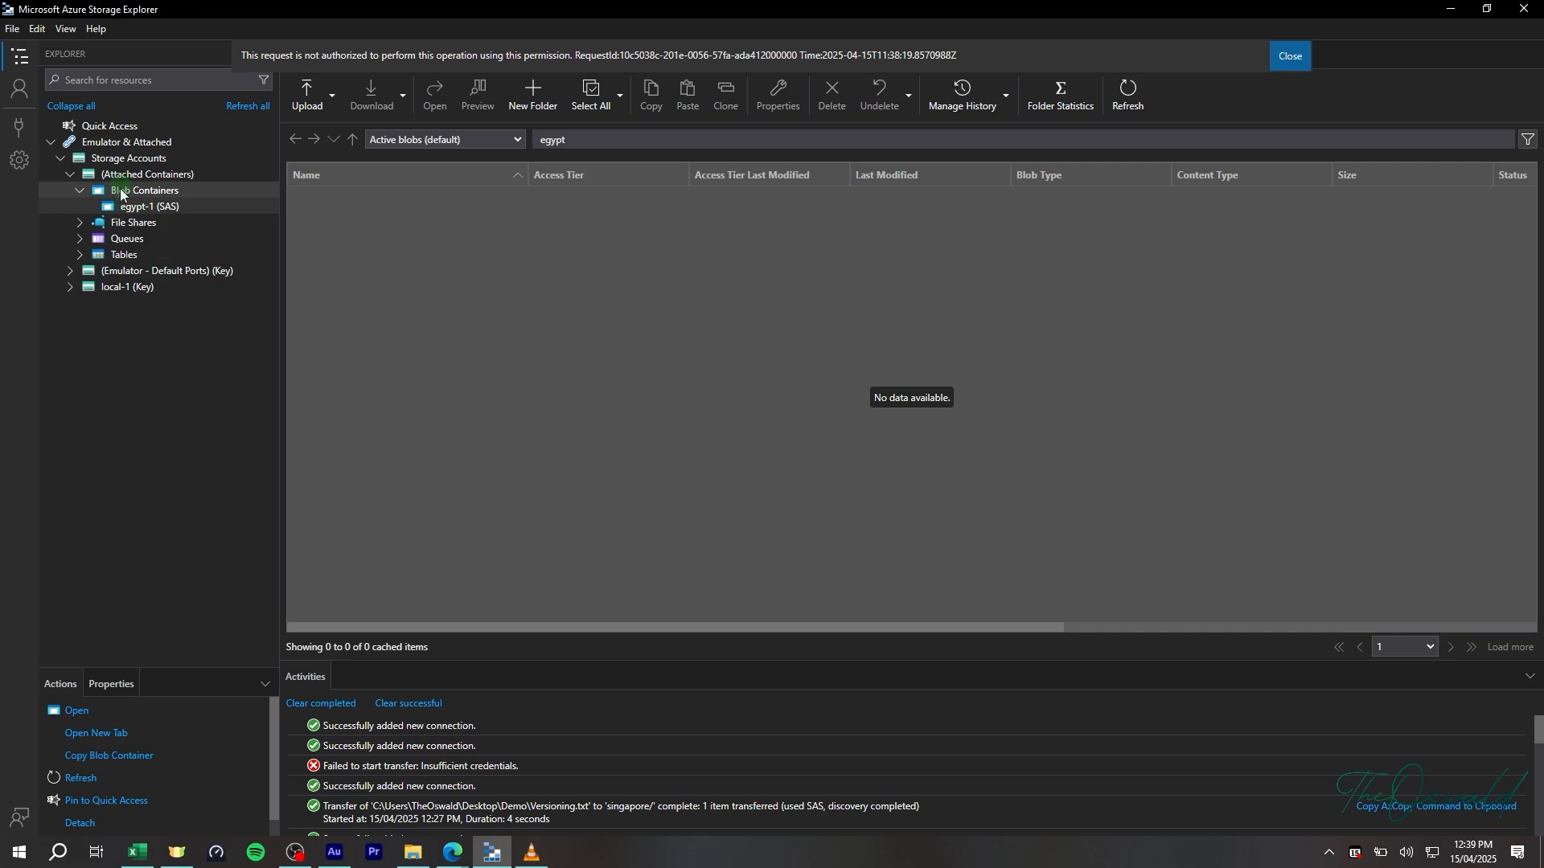
{"action": "left_click", "coordinate": [123, 195]}
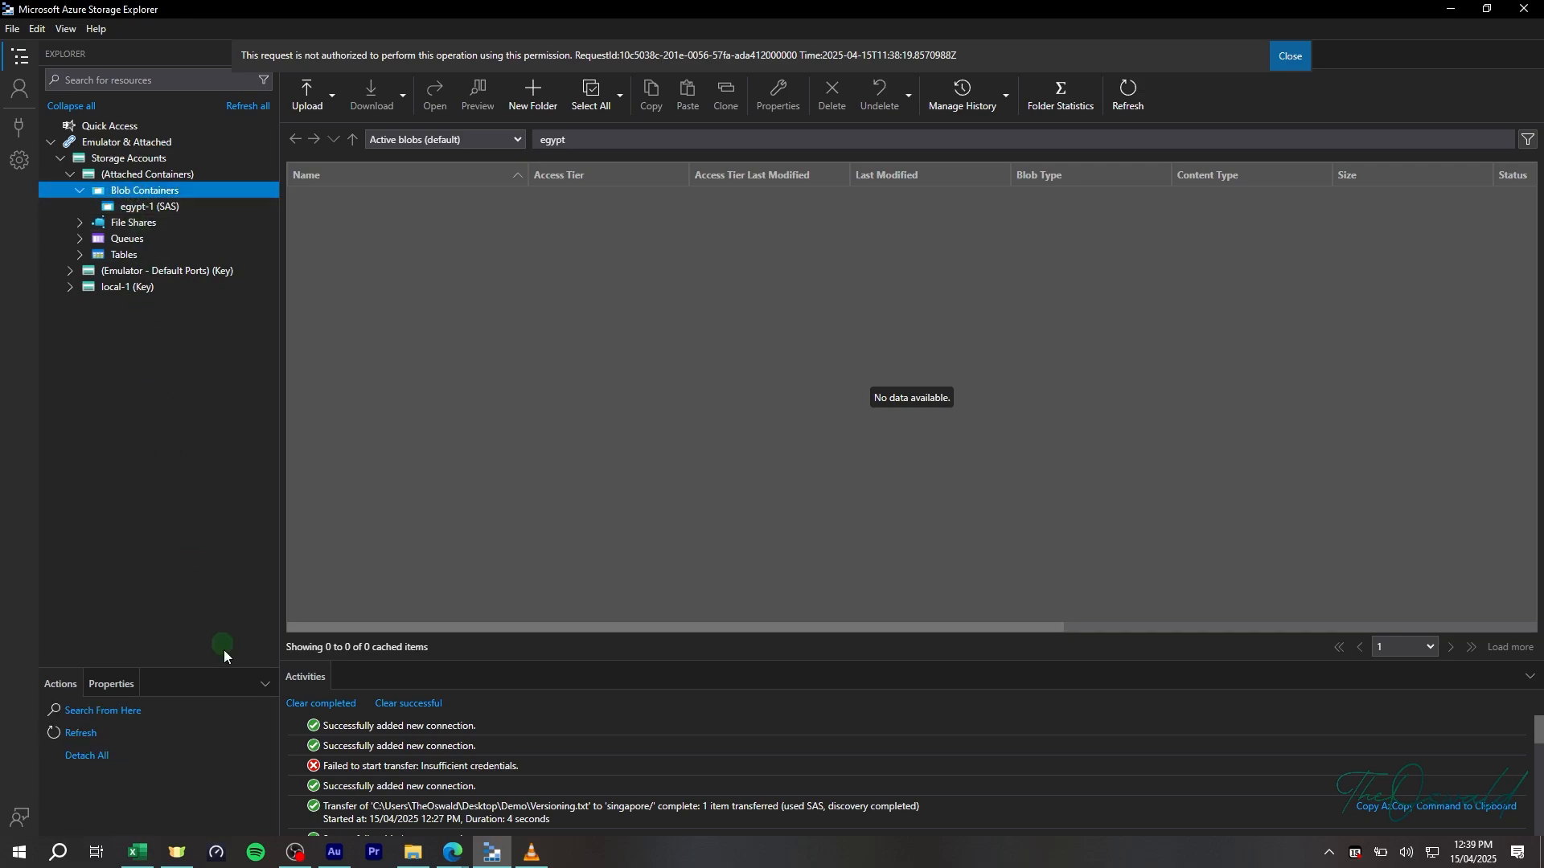
{"action": "left_click", "coordinate": [94, 756]}
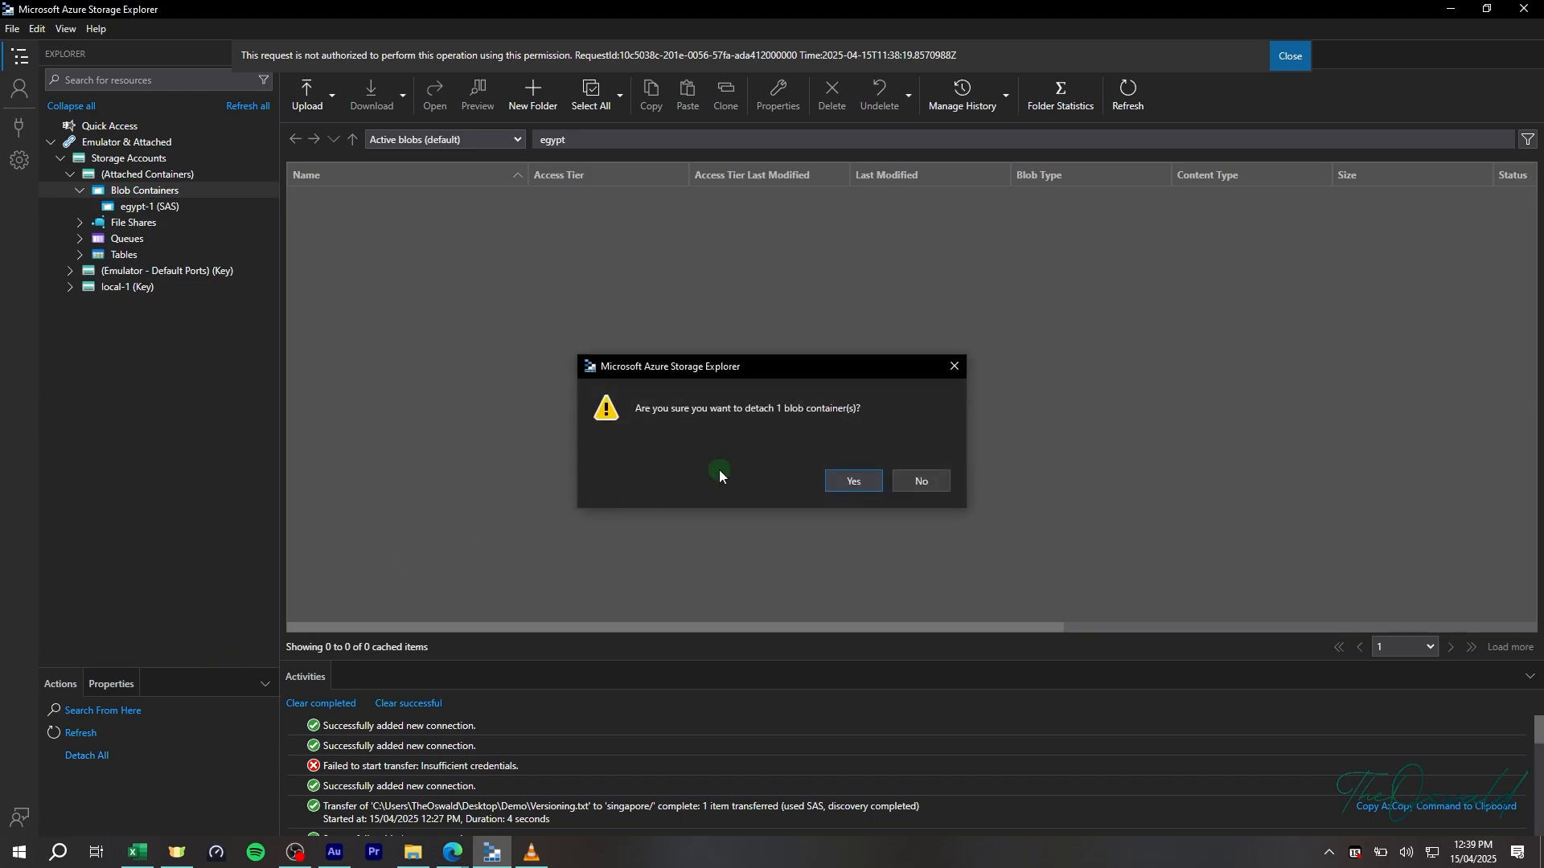
{"action": "left_click", "coordinate": [852, 481]}
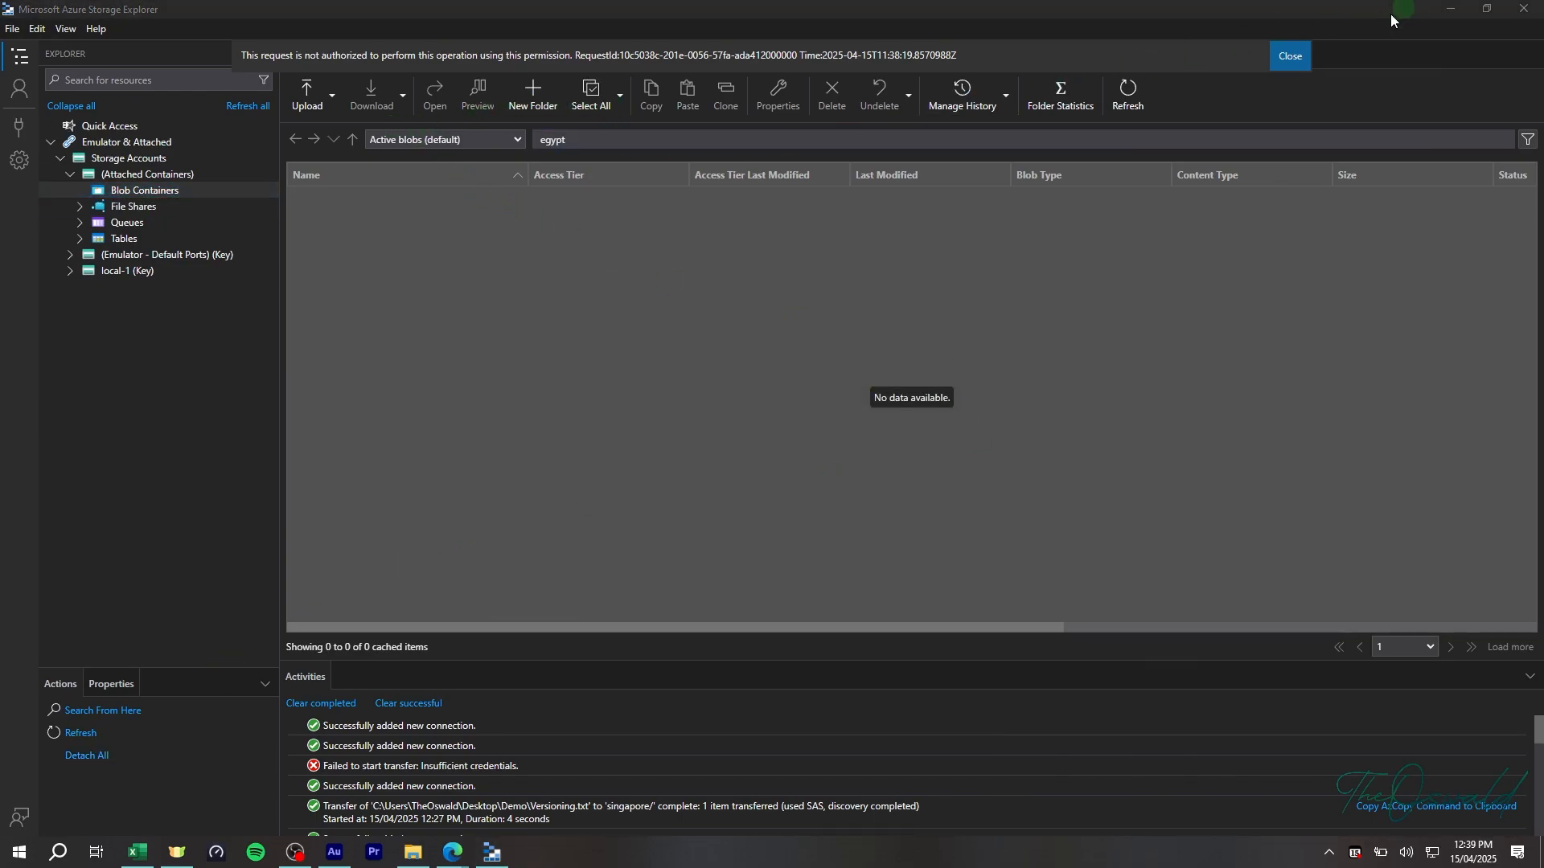
{"action": "left_click", "coordinate": [1303, 62]}
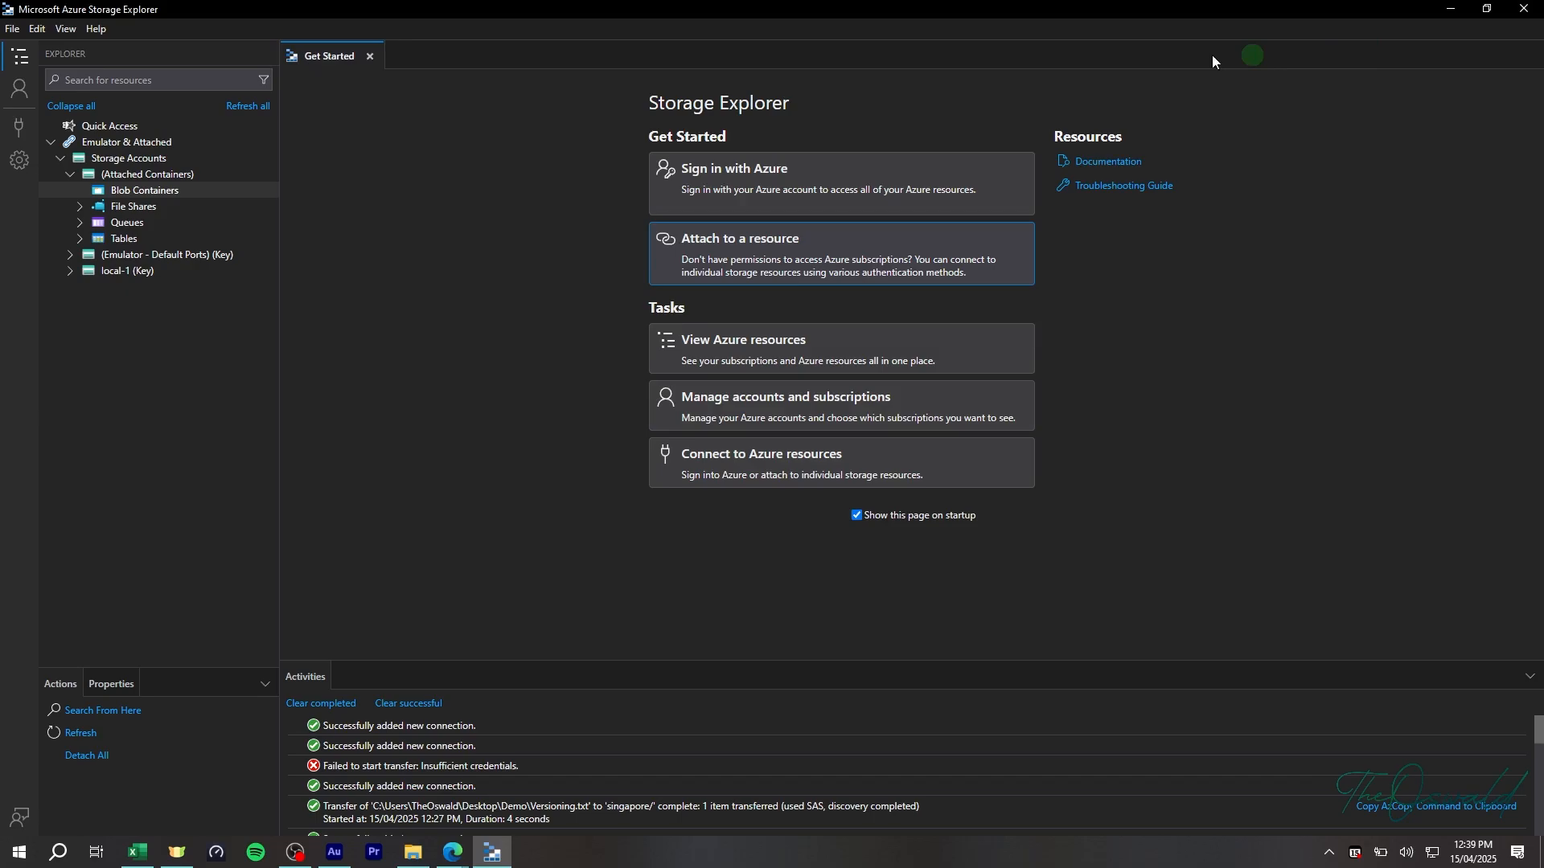
Attach the egypt blob container using the newly pasted READONLY SAS URL.
{"action": "left_click", "coordinate": [818, 259]}
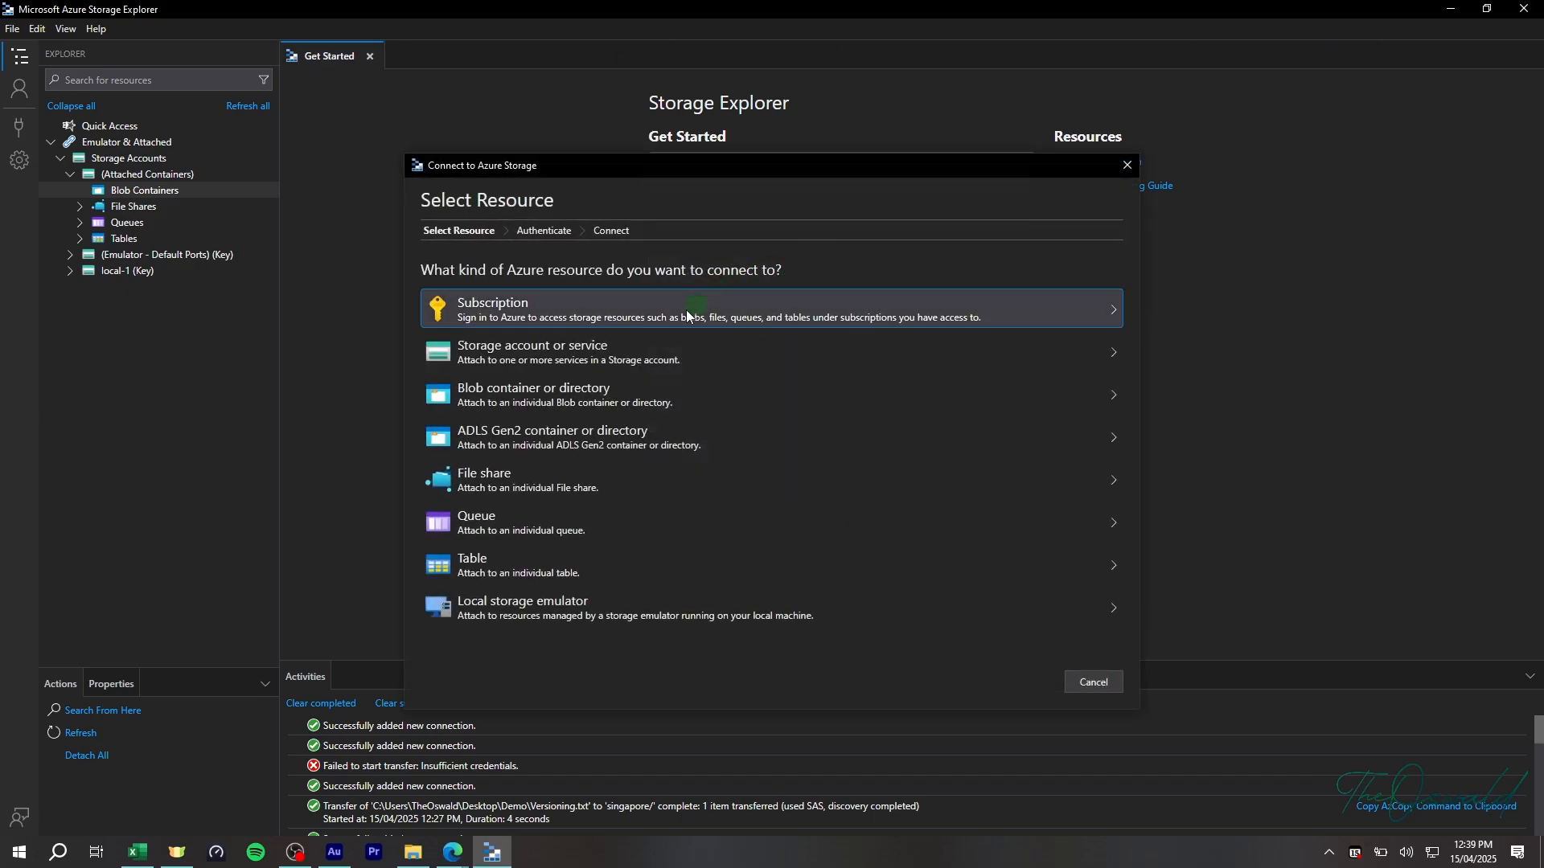
{"action": "left_click", "coordinate": [605, 398]}
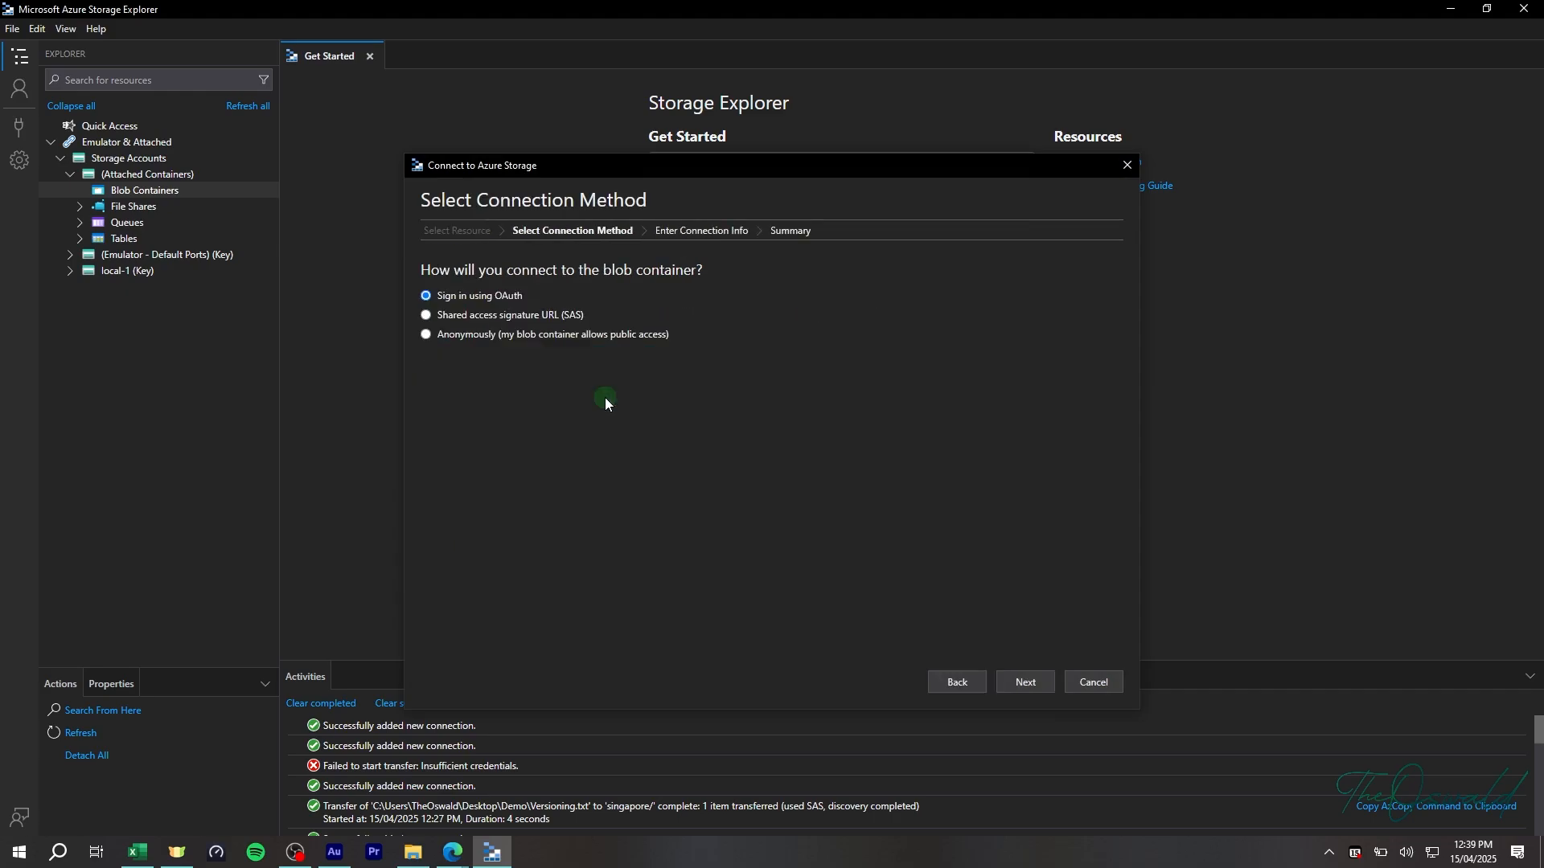
{"action": "left_click", "coordinate": [523, 318]}
{"action": "left_click", "coordinate": [1021, 682]}
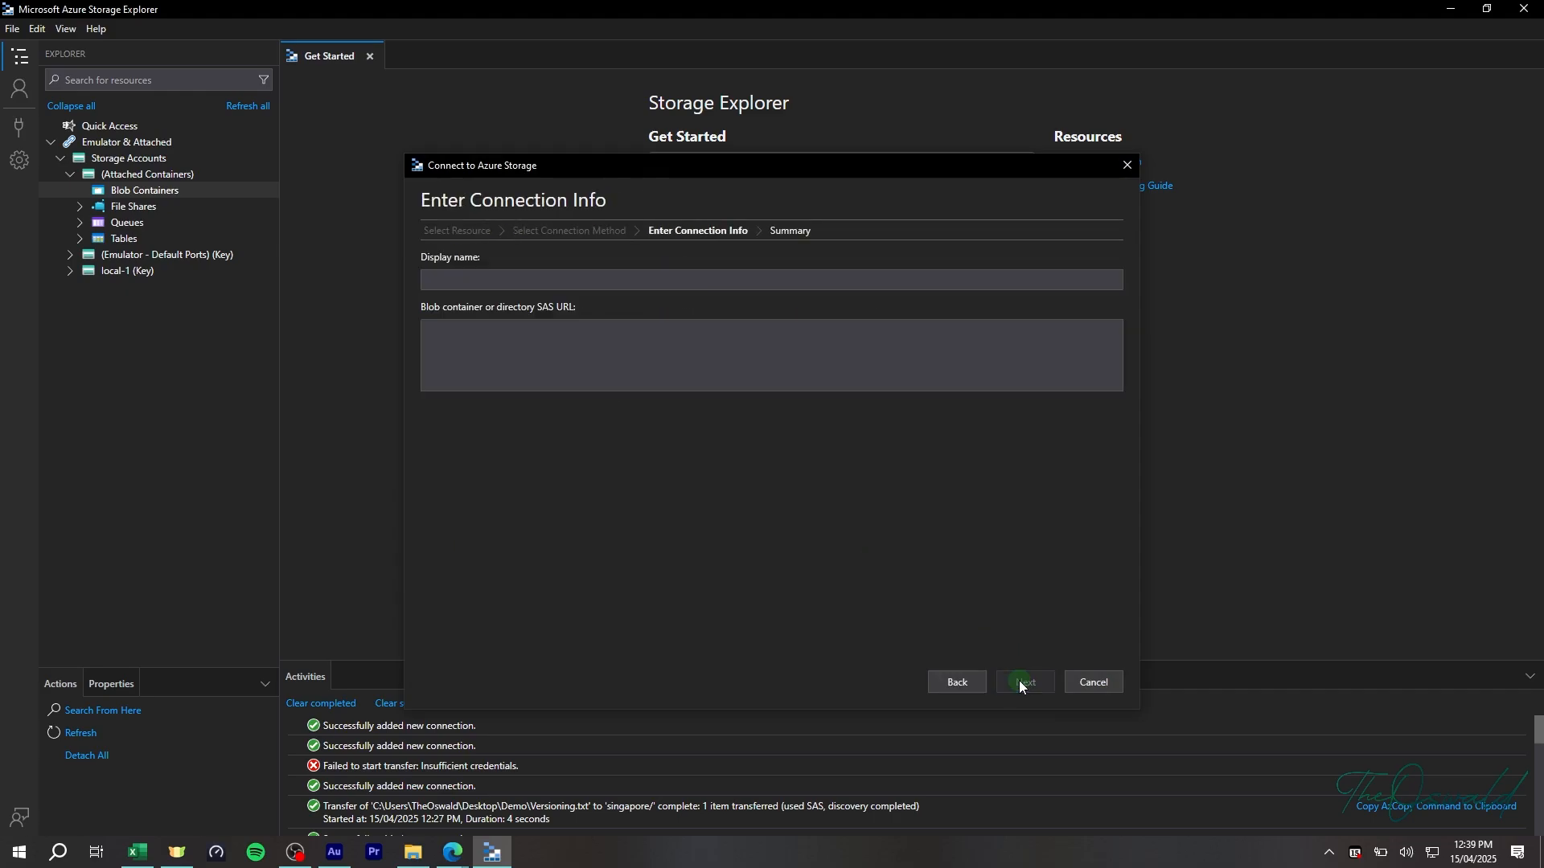
{"action": "left_click", "coordinate": [767, 348]}
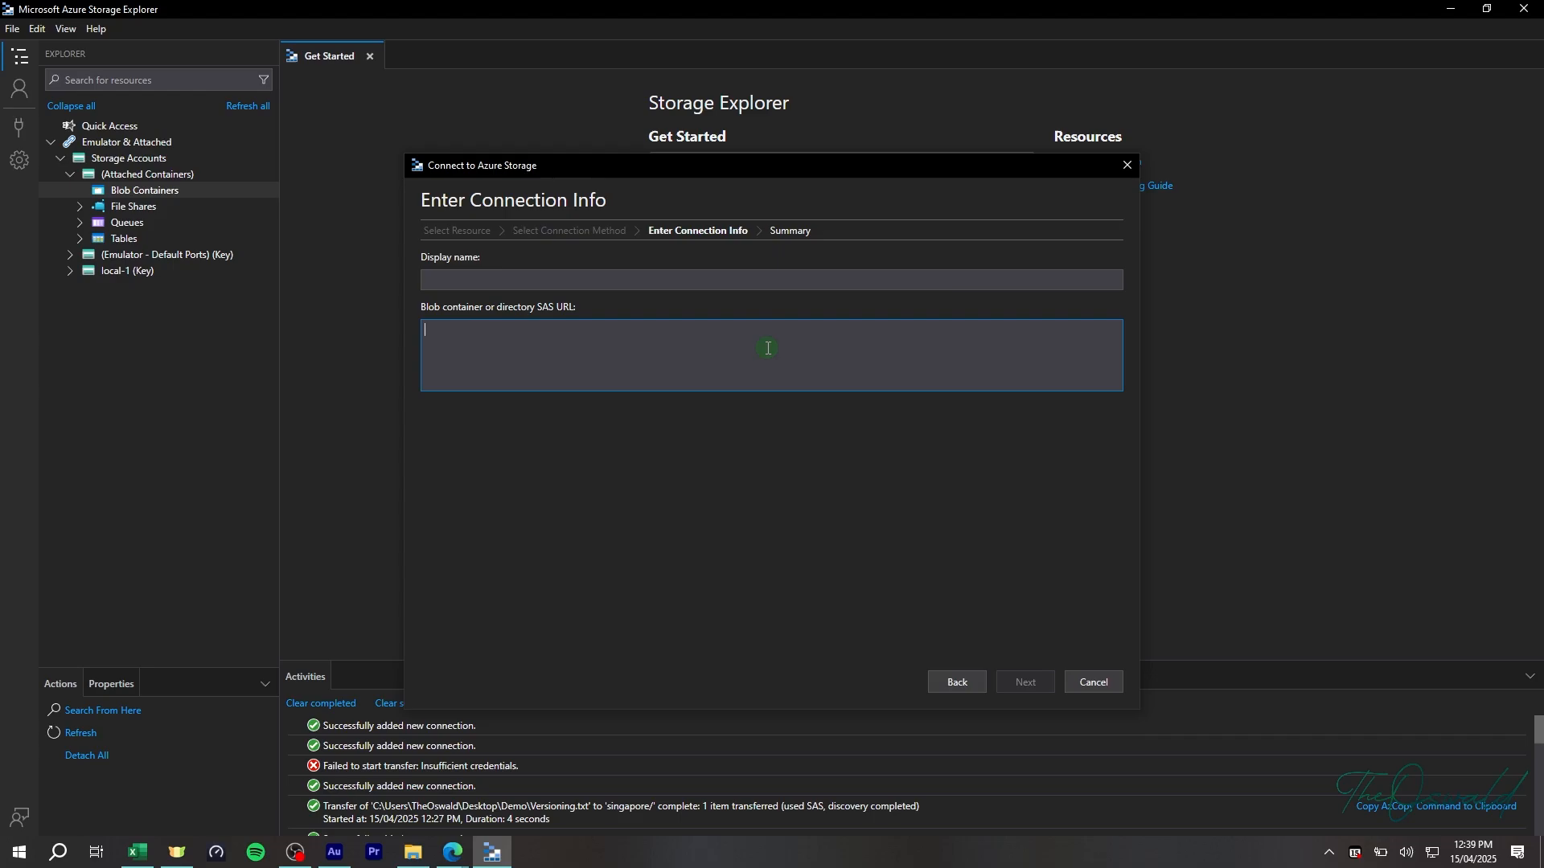
{"action": "key", "text": "ctrl+v"}
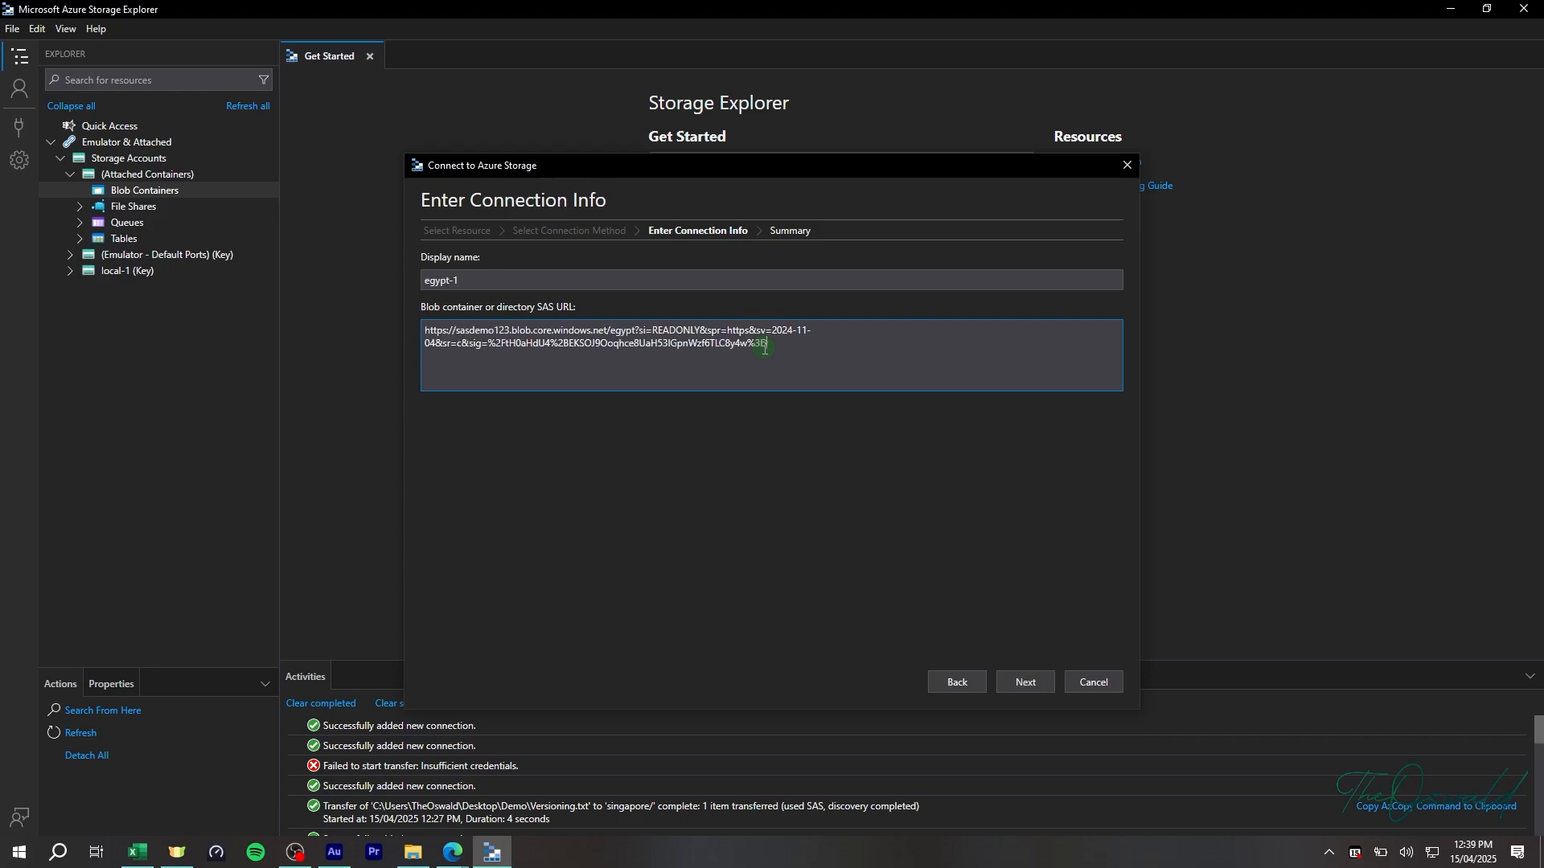
{"action": "left_click", "coordinate": [1037, 685]}
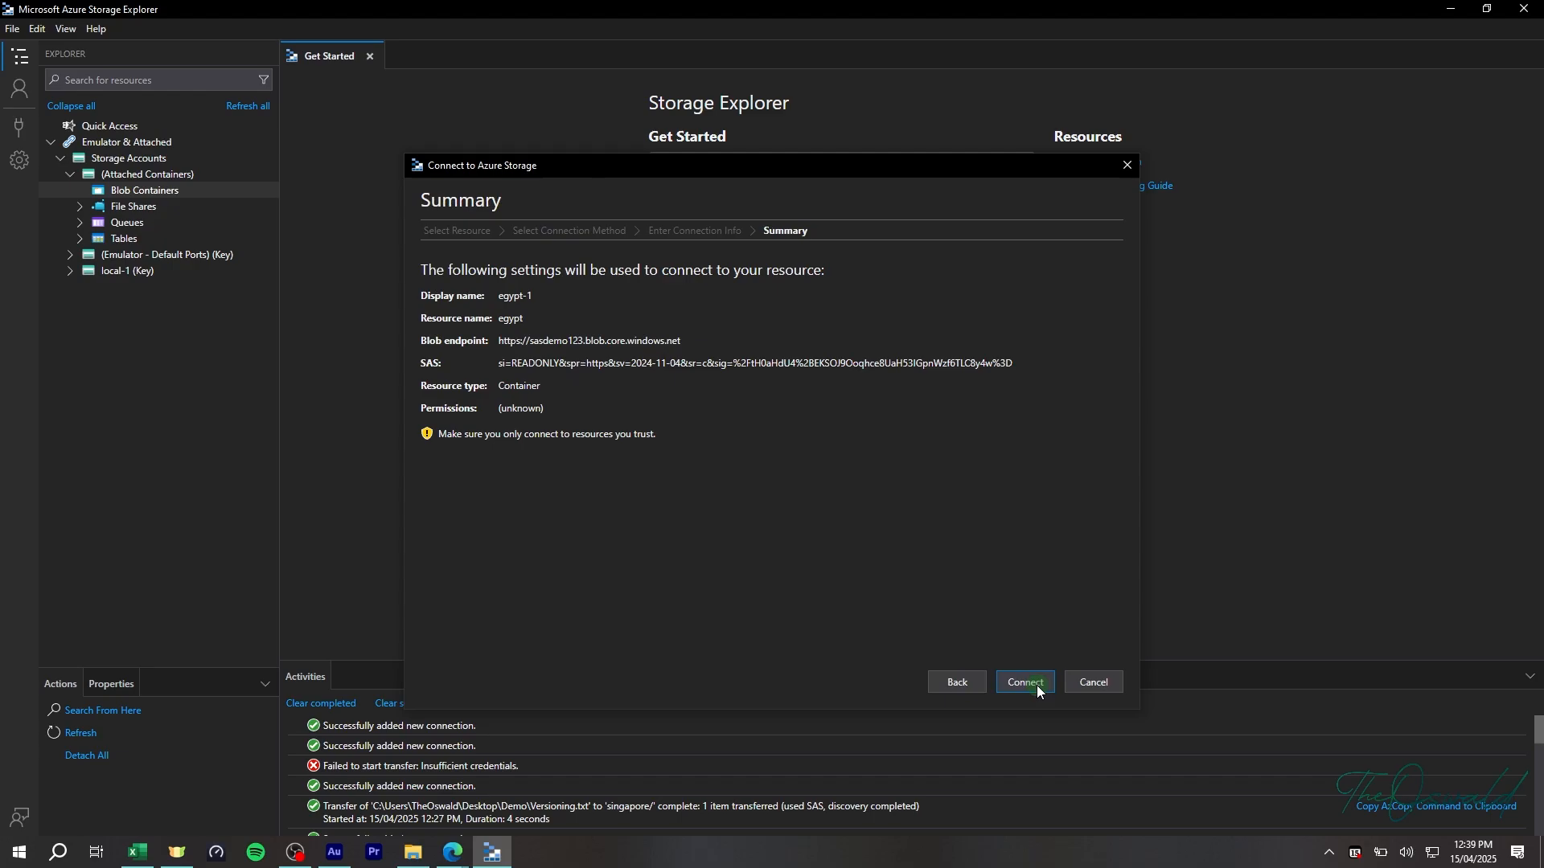
{"action": "left_click", "coordinate": [1036, 685]}
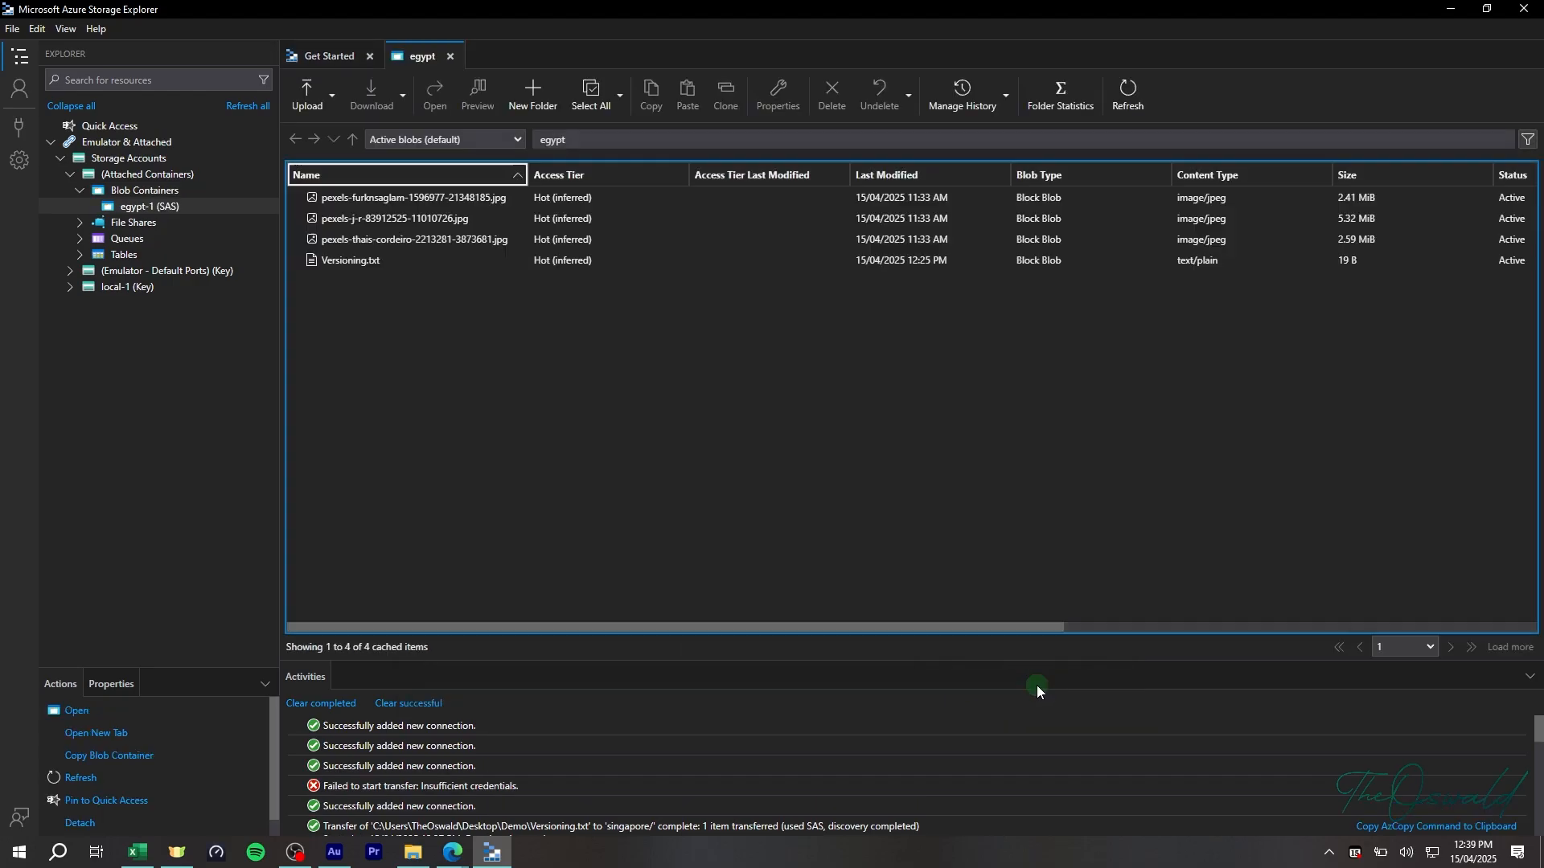
Select the first image blob and Versioning.txt in egypt, then return to the Azure portal.
{"action": "left_click", "coordinate": [379, 219]}
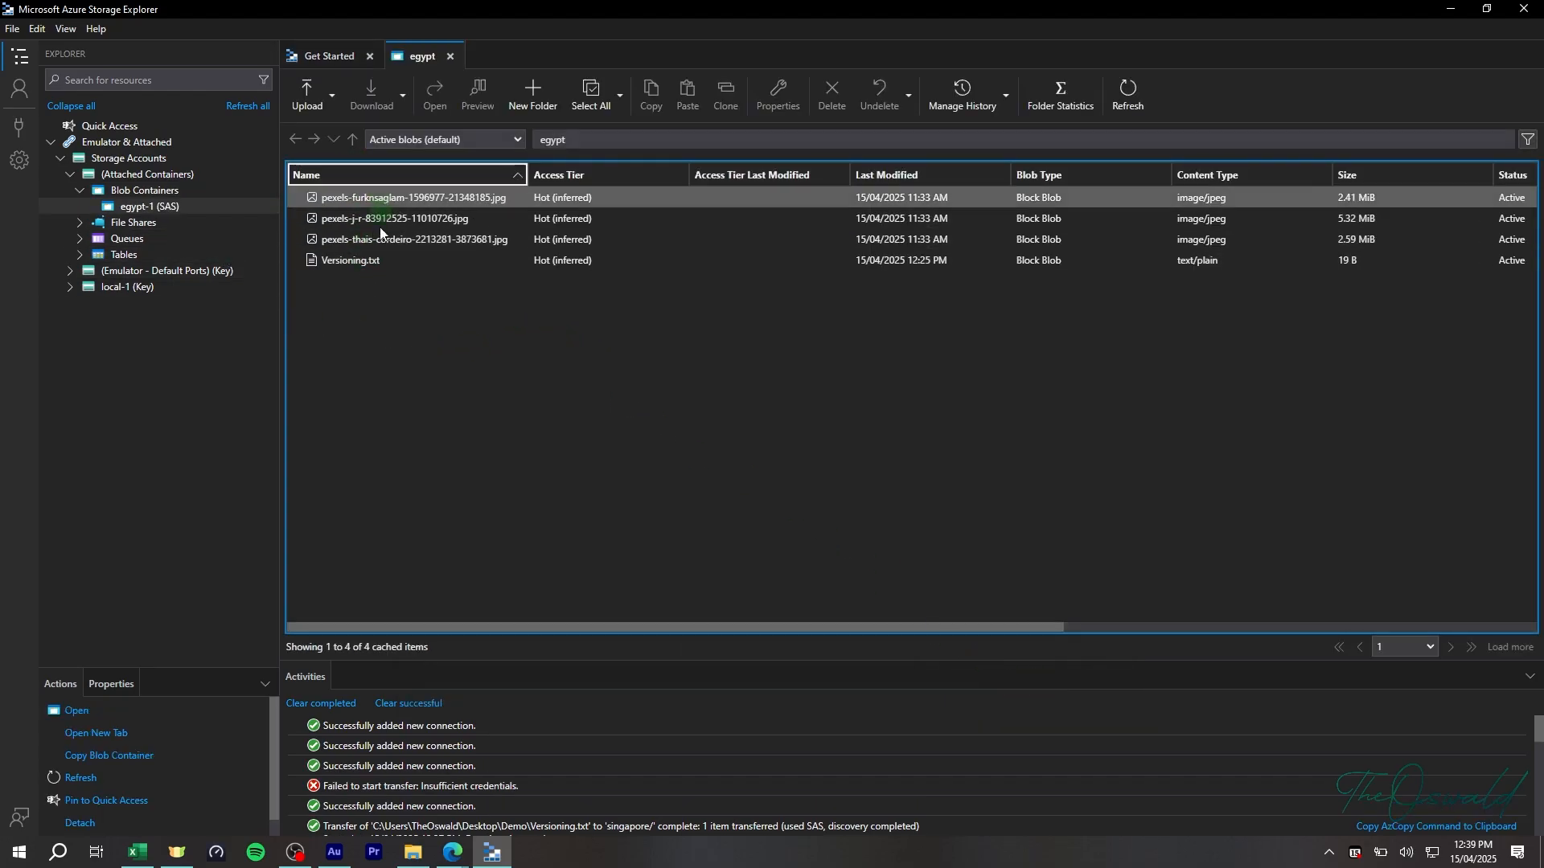
{"action": "left_click", "coordinate": [400, 262]}
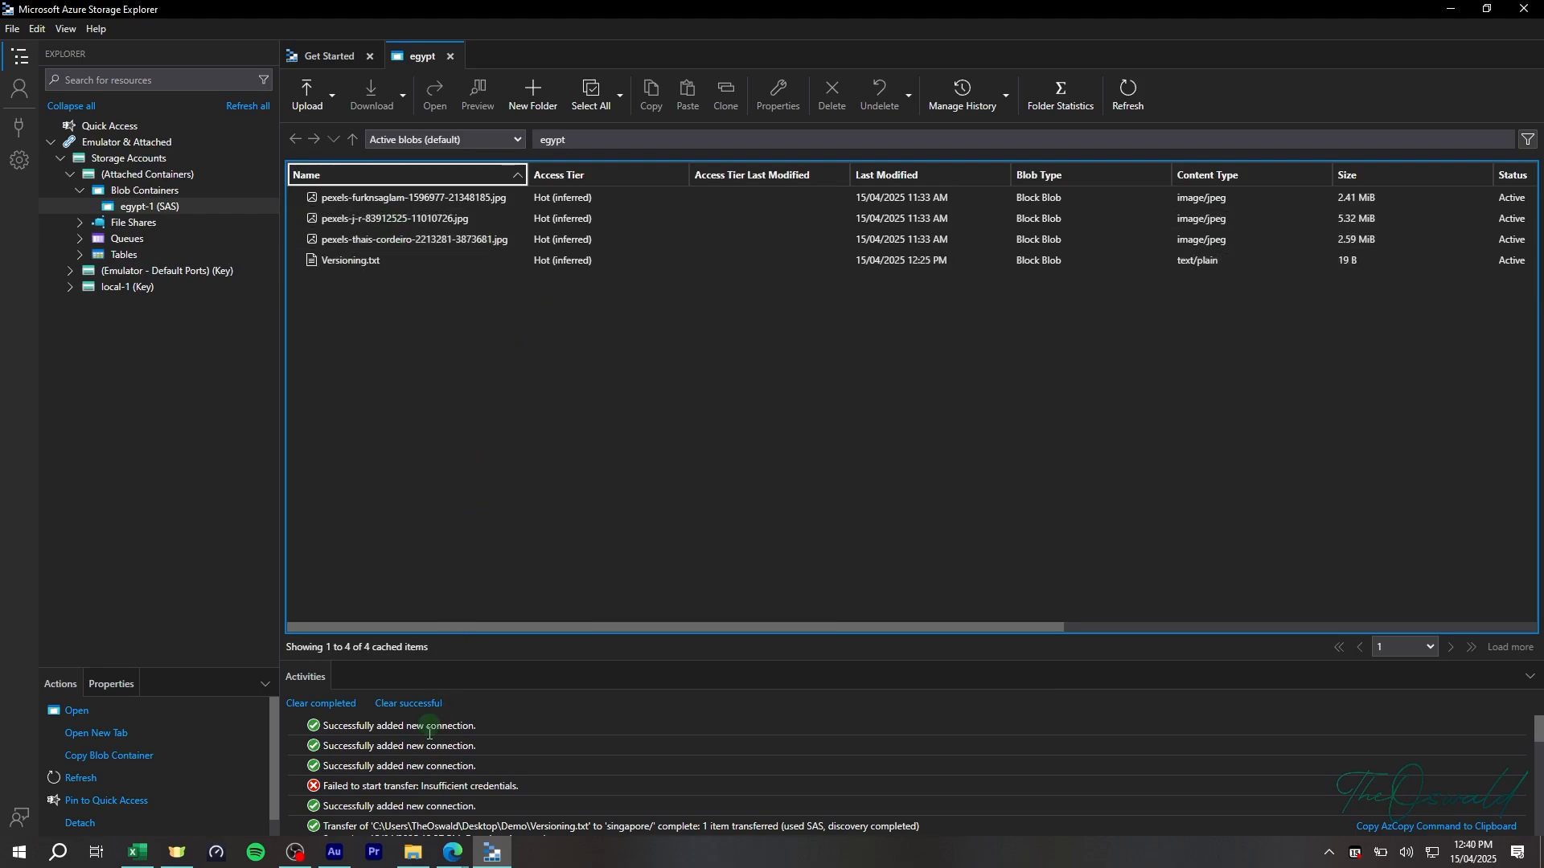
{"action": "mouse_move", "coordinate": [453, 854]}
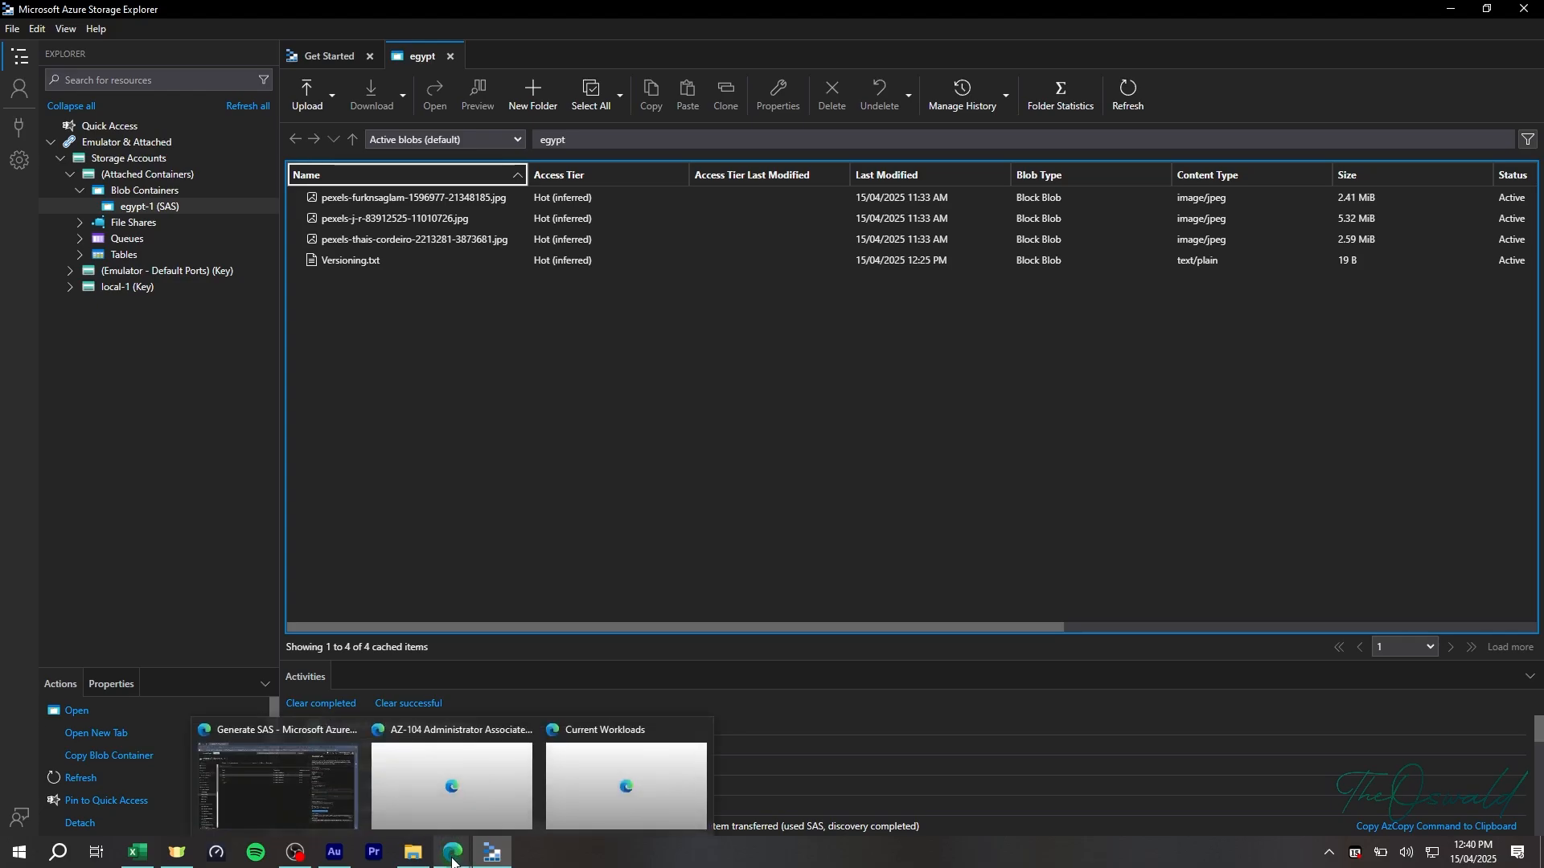
{"action": "left_click", "coordinate": [291, 796]}
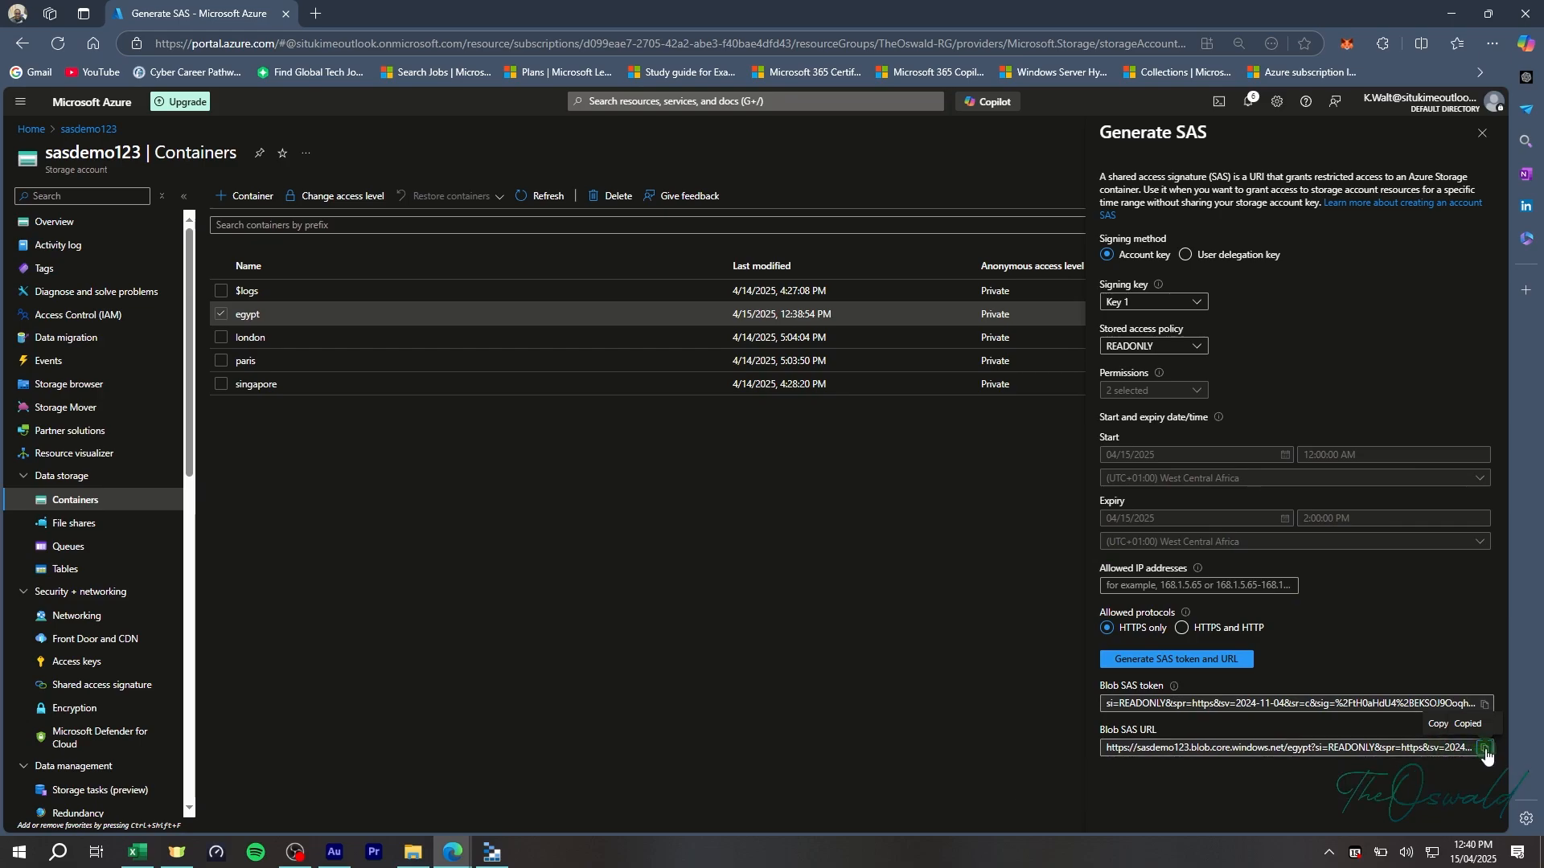
Paste the read-only egypt SAS URL into cell B13 in Excel.
{"action": "left_click", "coordinate": [136, 852]}
{"action": "key", "text": "Down"}
{"action": "key", "text": "Down"}
{"action": "left_click", "coordinate": [350, 519]}
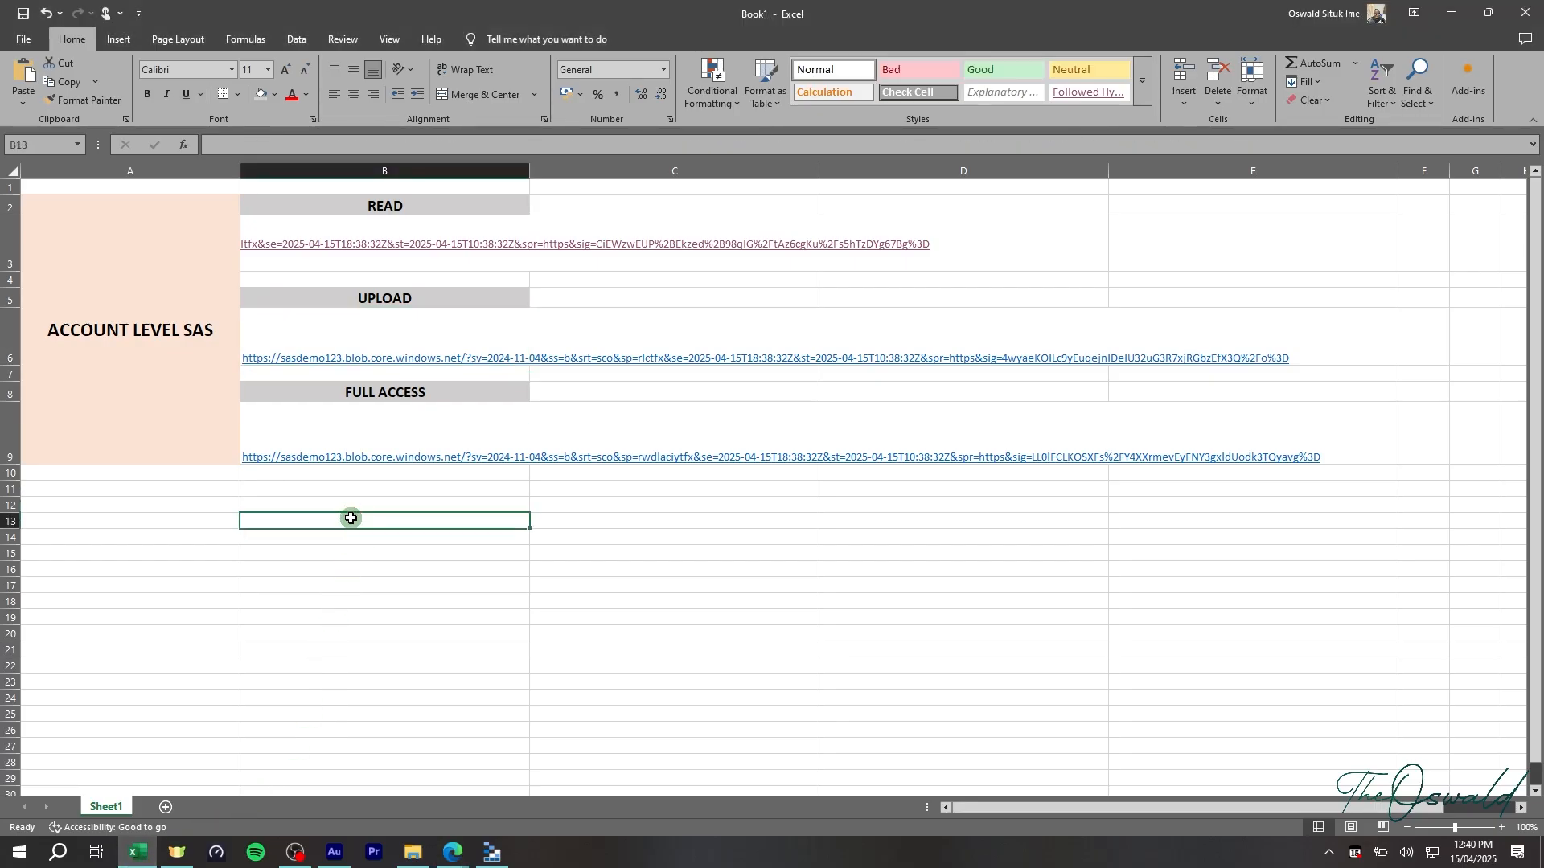
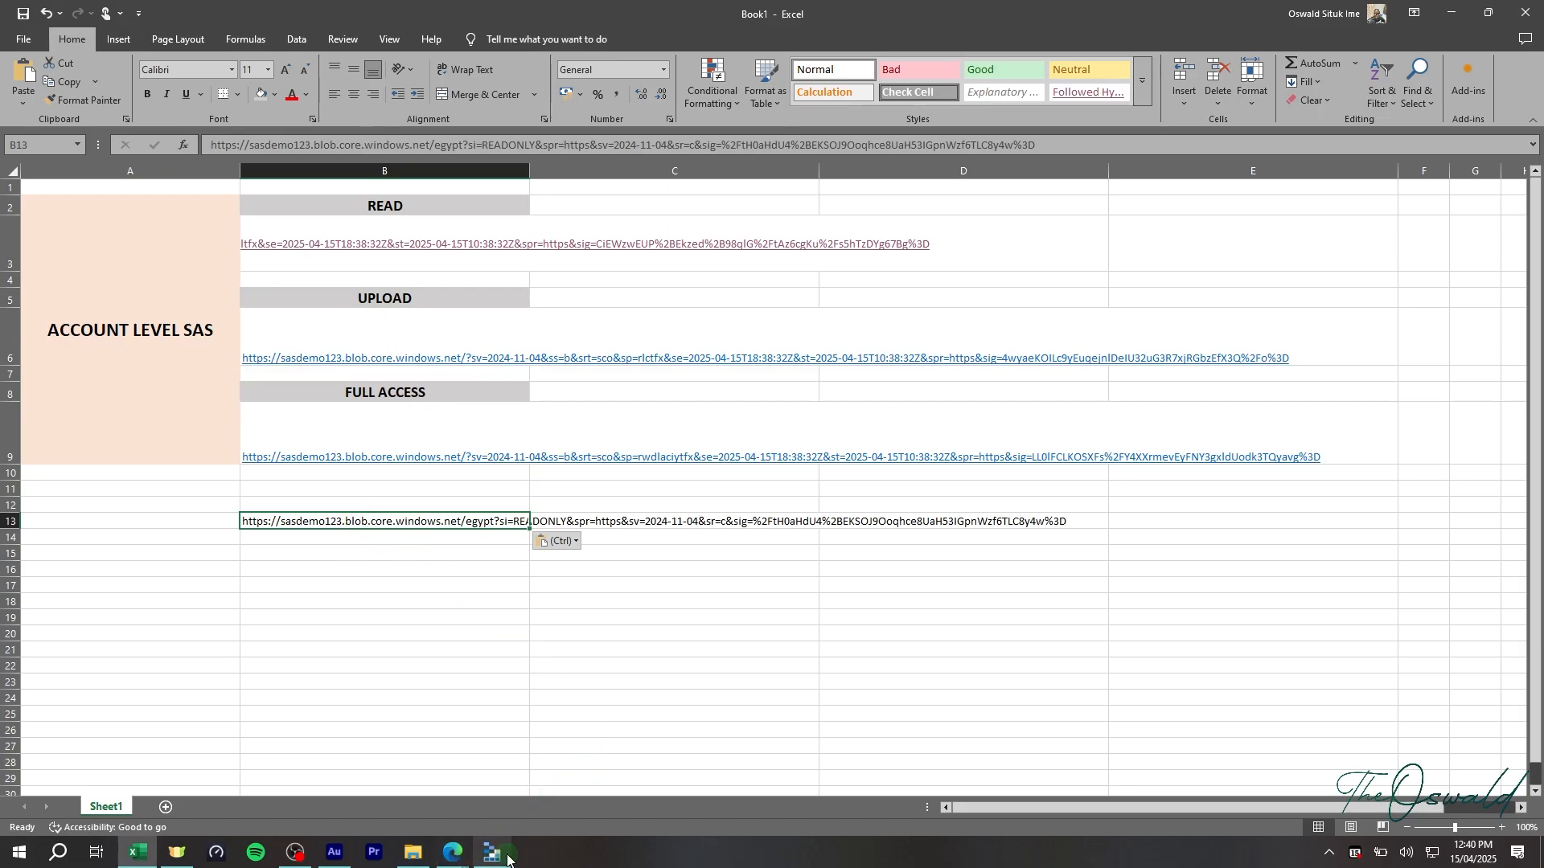
Back in the portal, close Generate SAS and open egypt's Access policy pane.
{"action": "mouse_move", "coordinate": [453, 852]}
{"action": "left_click", "coordinate": [365, 789]}
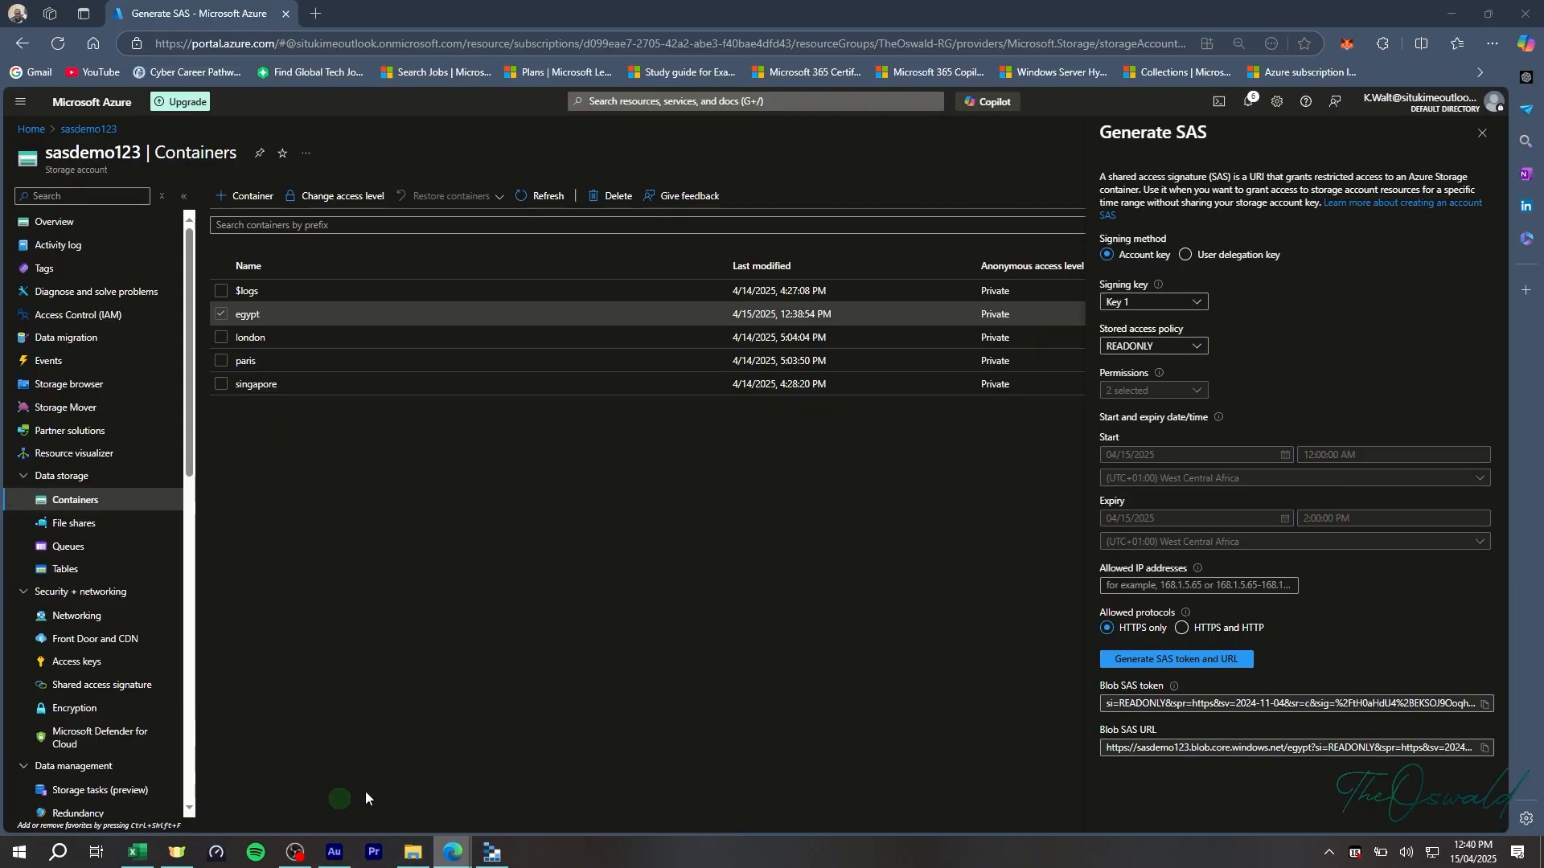
{"action": "left_click", "coordinate": [1480, 138]}
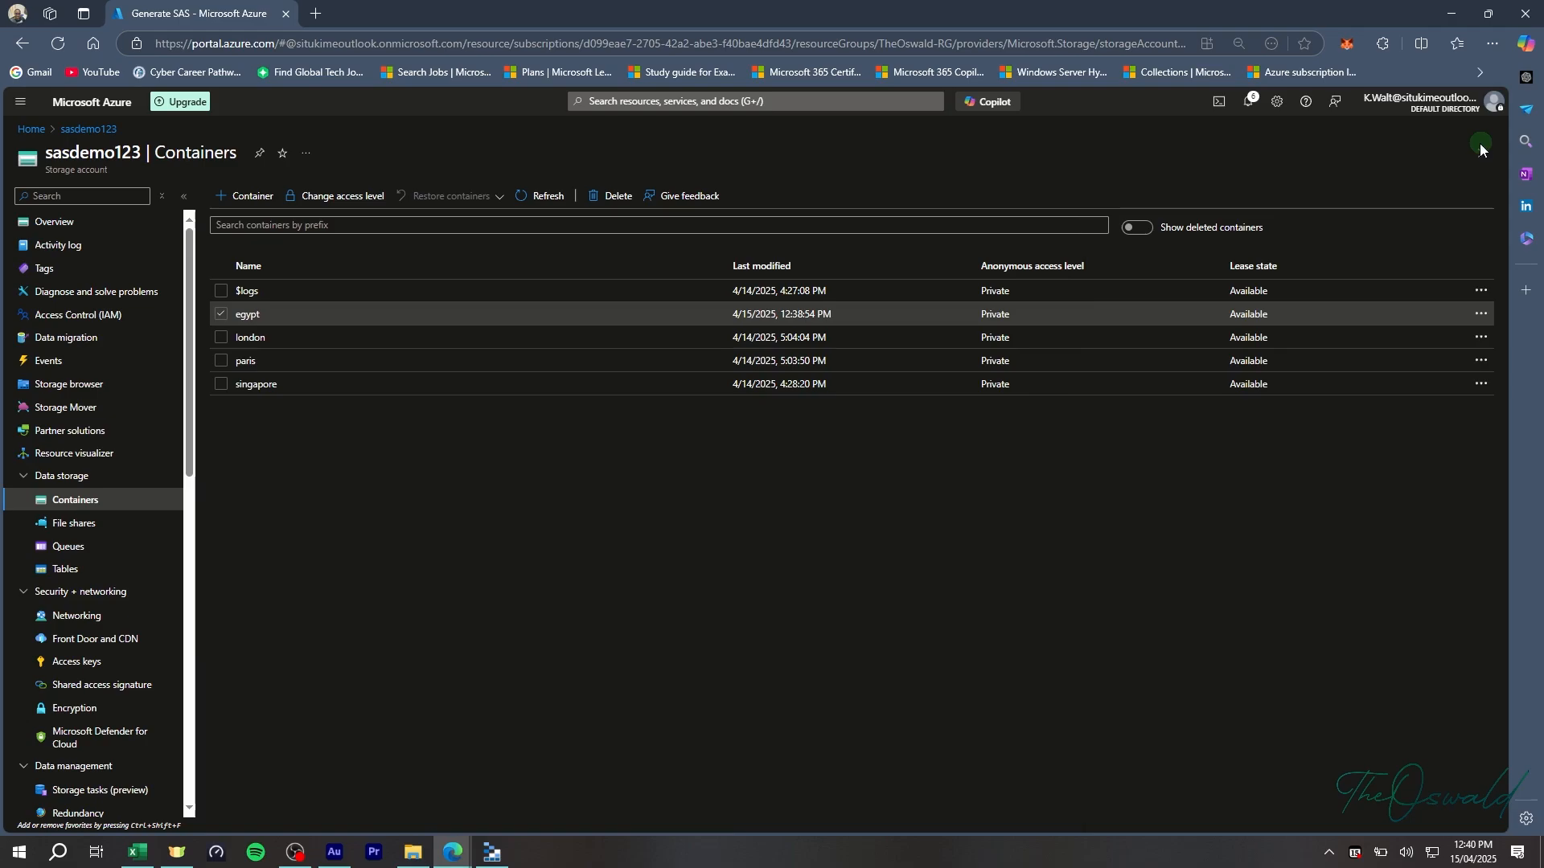
{"action": "left_click", "coordinate": [1480, 313]}
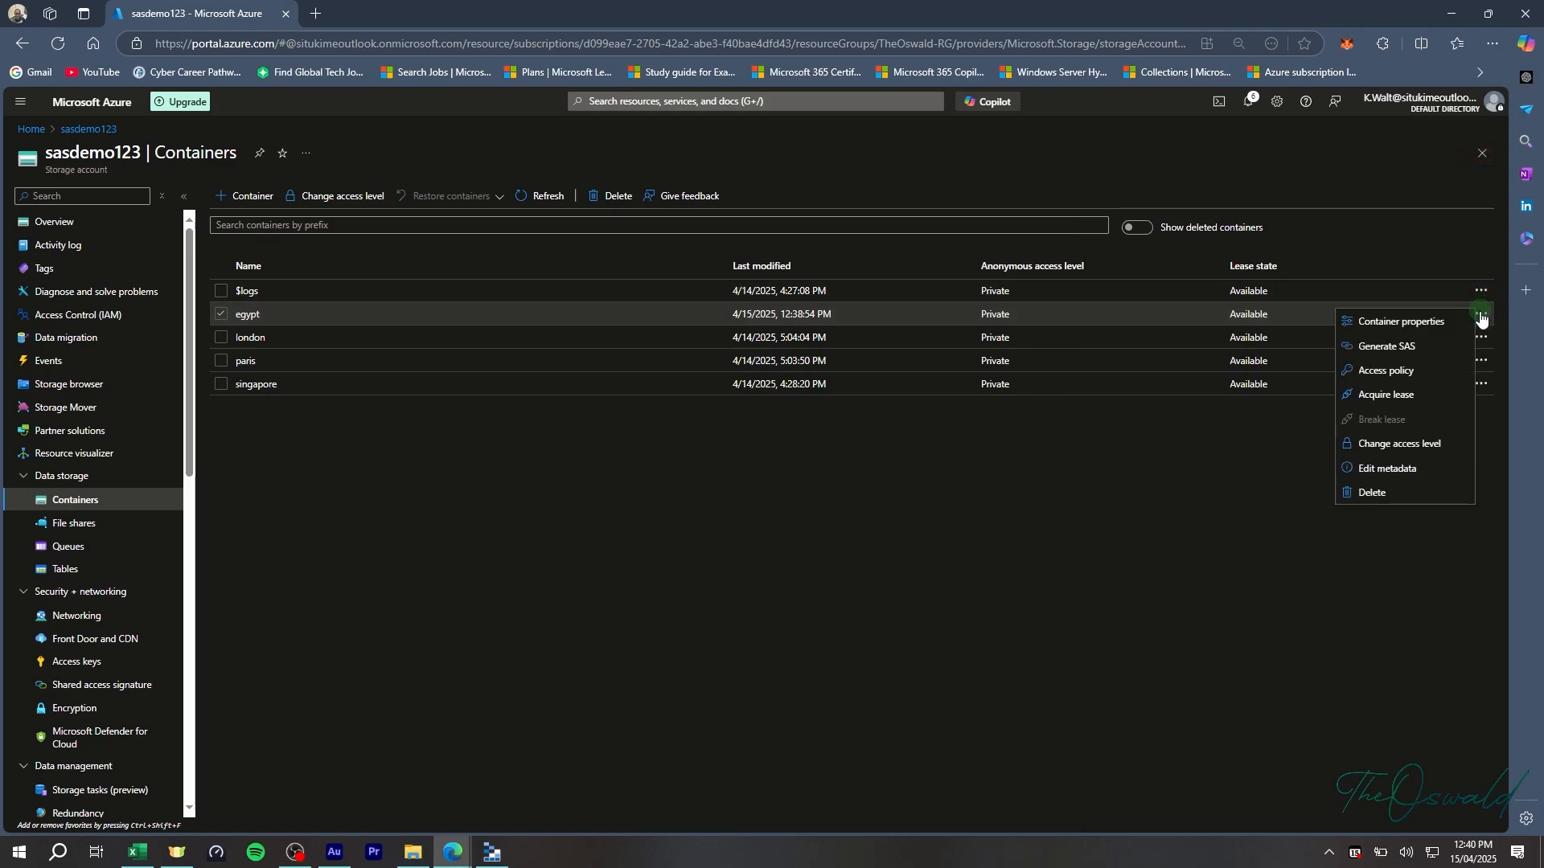
{"action": "left_click", "coordinate": [1430, 370]}
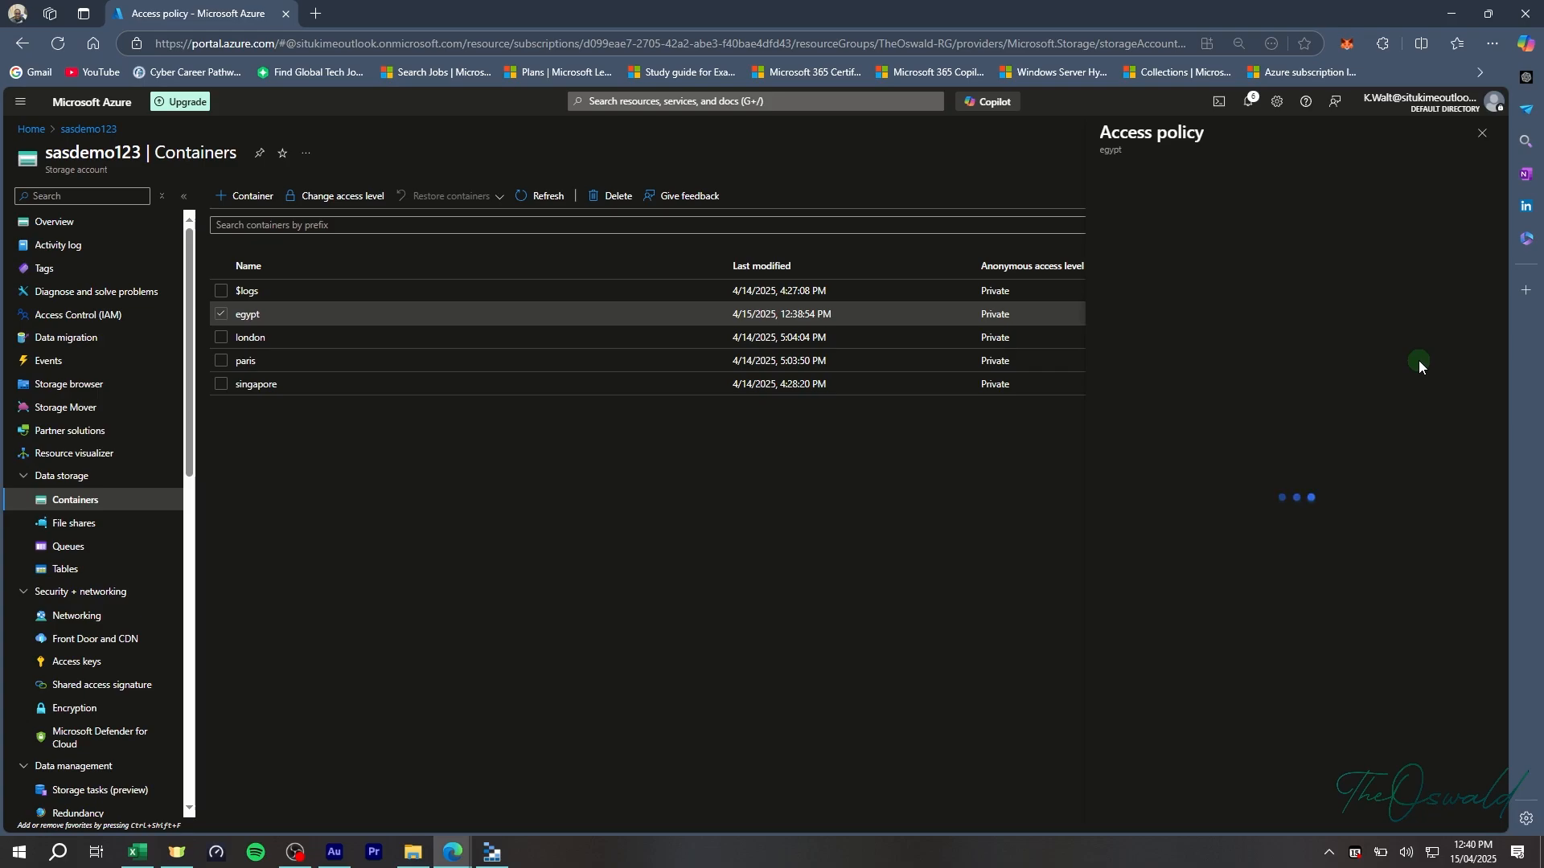
Change the READONLY policy's expiry time to 12:00:00 PM on 4/15/2025.
{"action": "left_click", "coordinate": [1480, 288]}
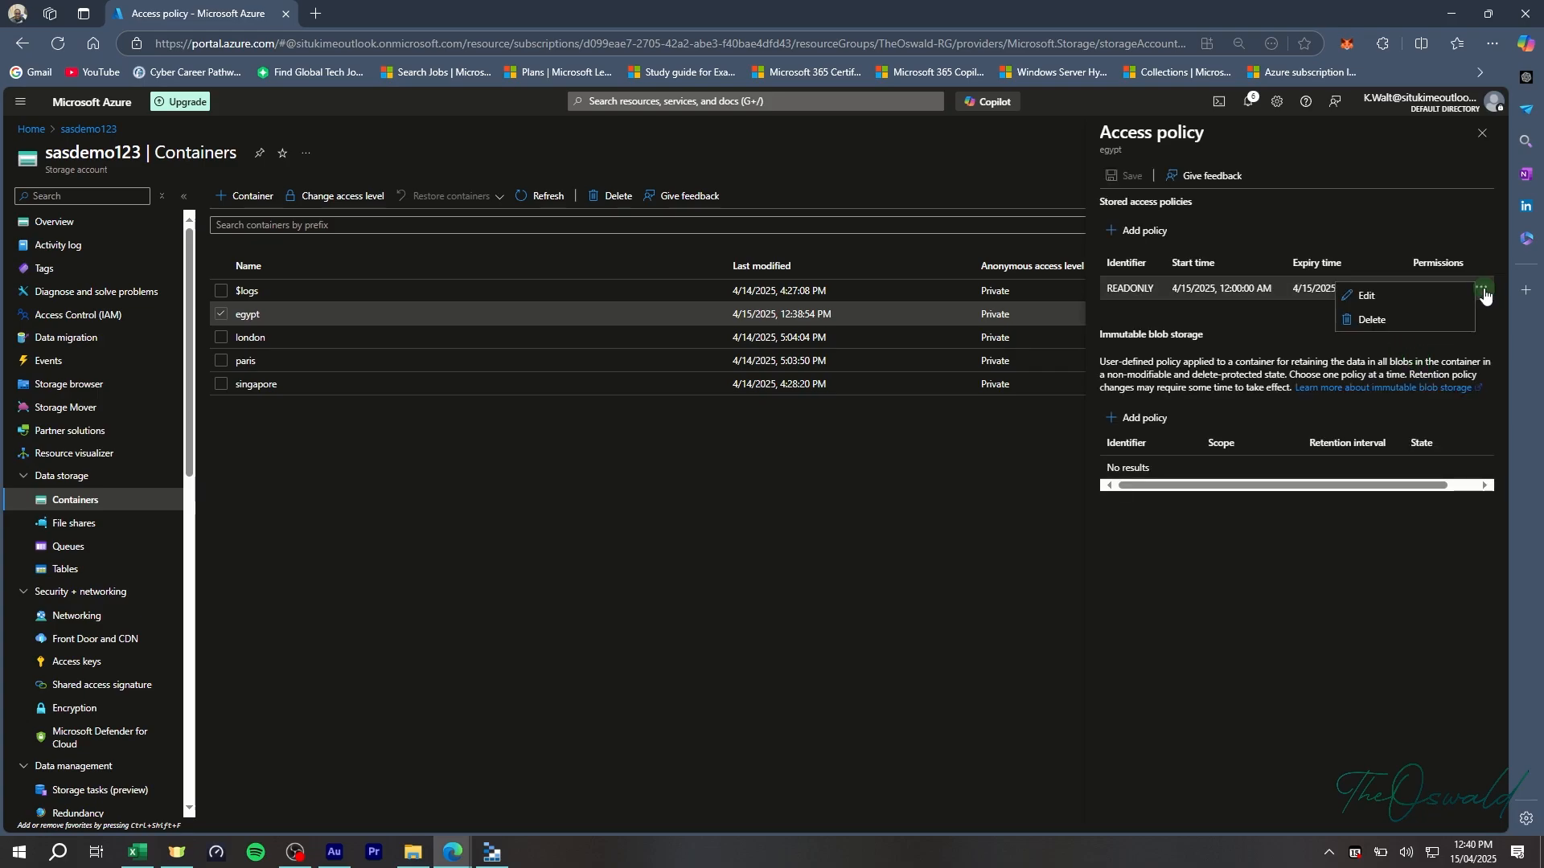
{"action": "left_click", "coordinate": [1422, 295]}
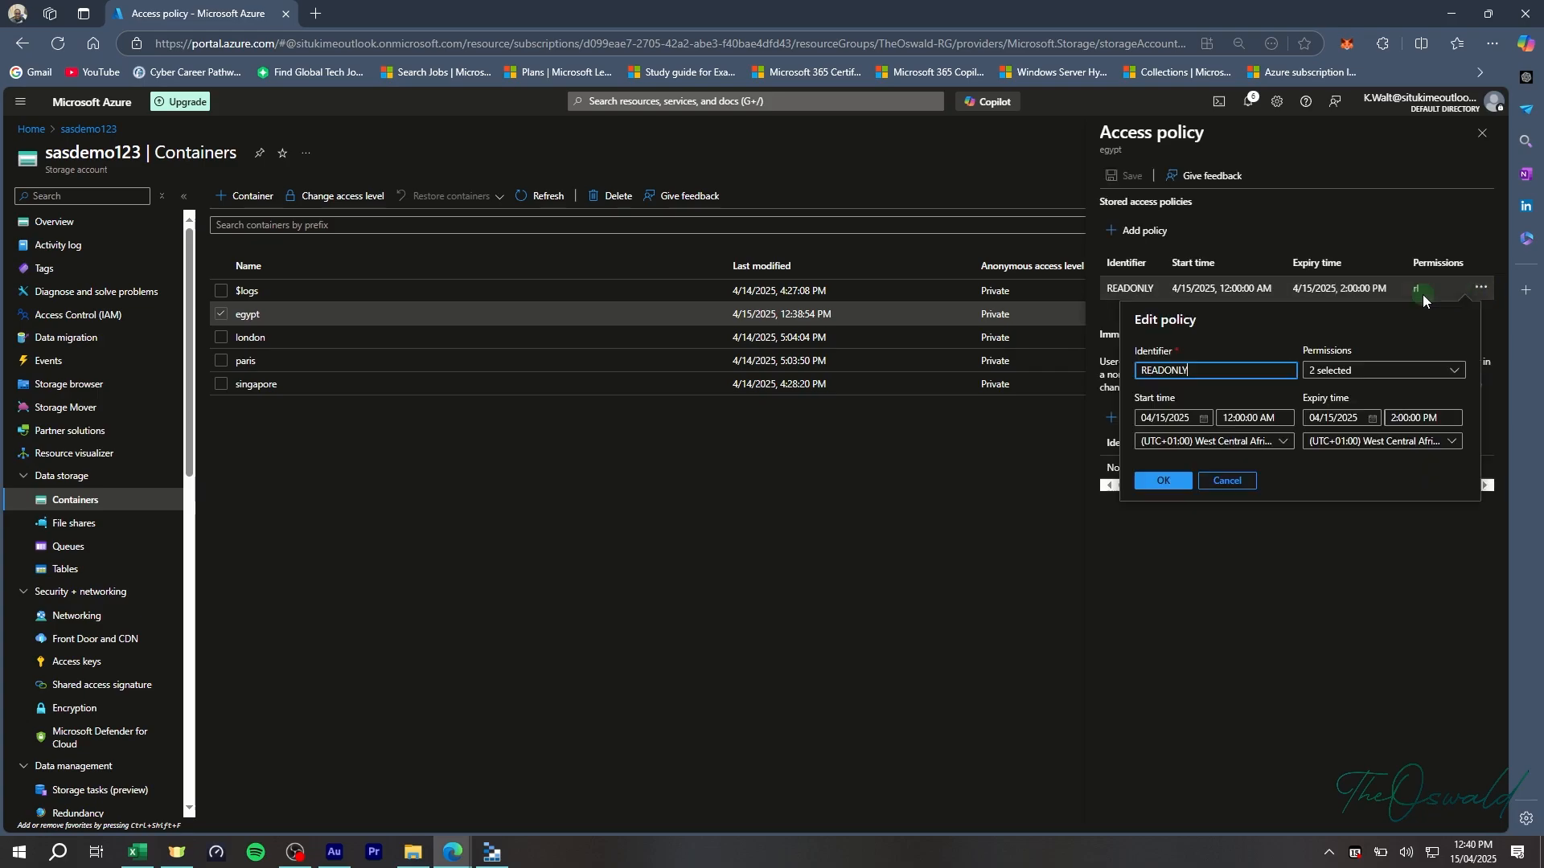
{"action": "left_click", "coordinate": [1394, 417]}
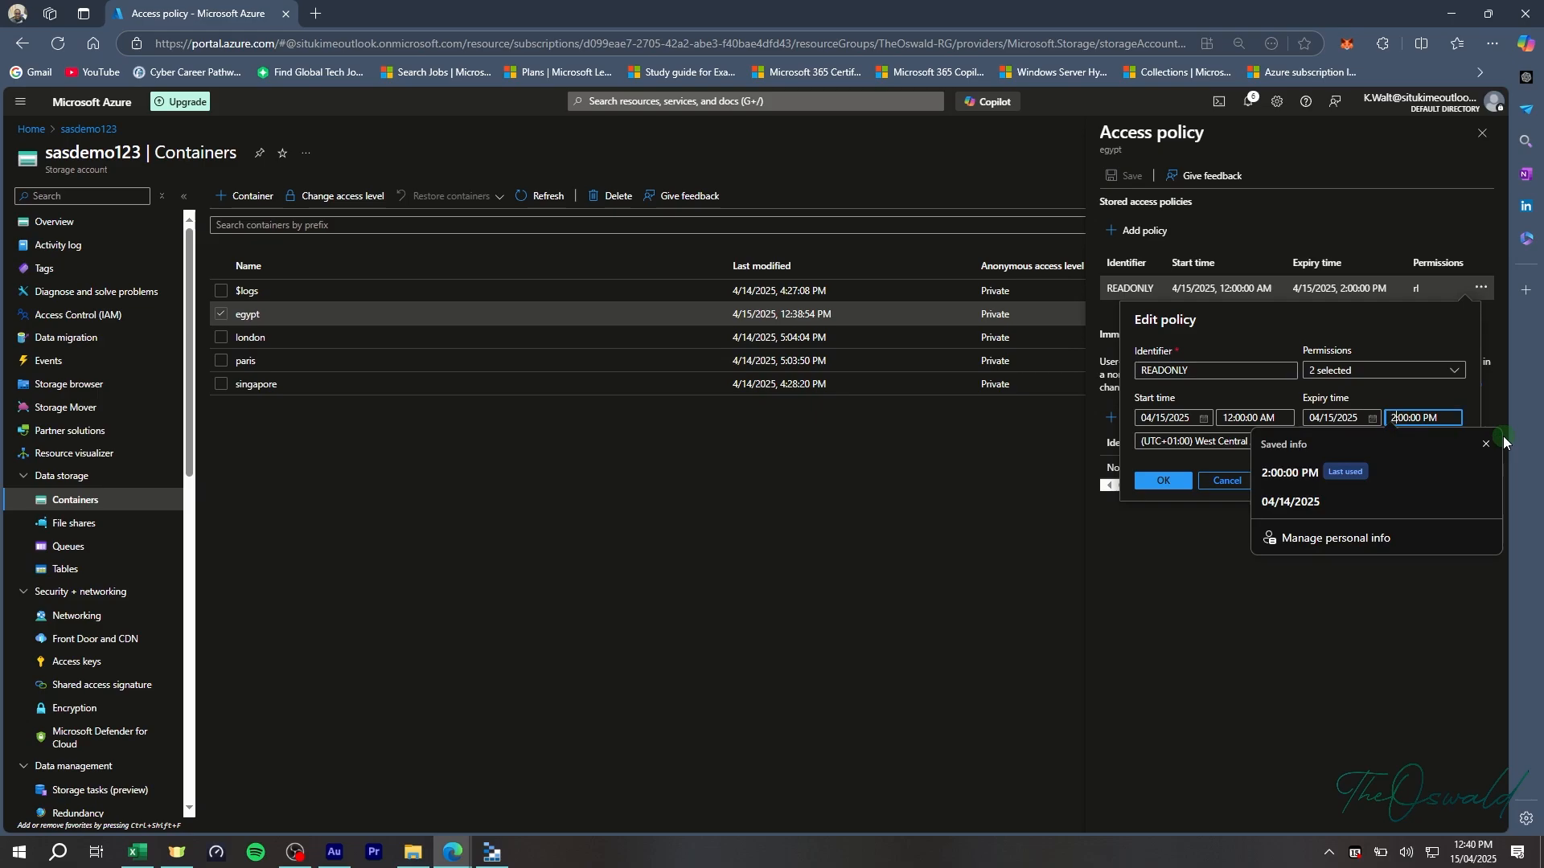
{"action": "type", "text": "1"}
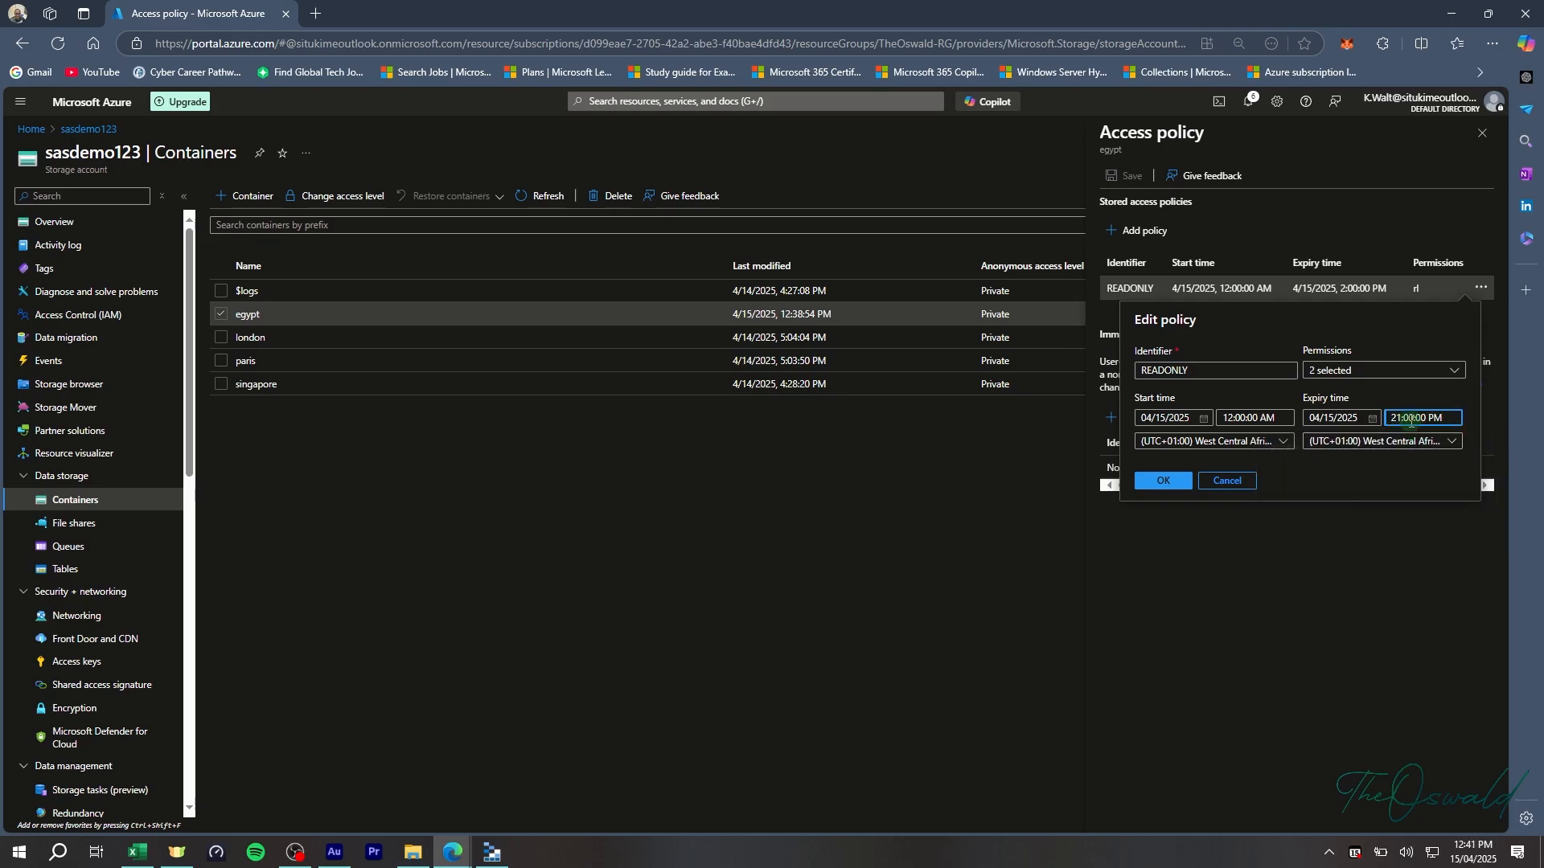
{"action": "key", "text": "BackSpace"}
{"action": "key", "text": "Left"}
{"action": "type", "text": "1"}
{"action": "left_click", "coordinate": [1171, 482]}
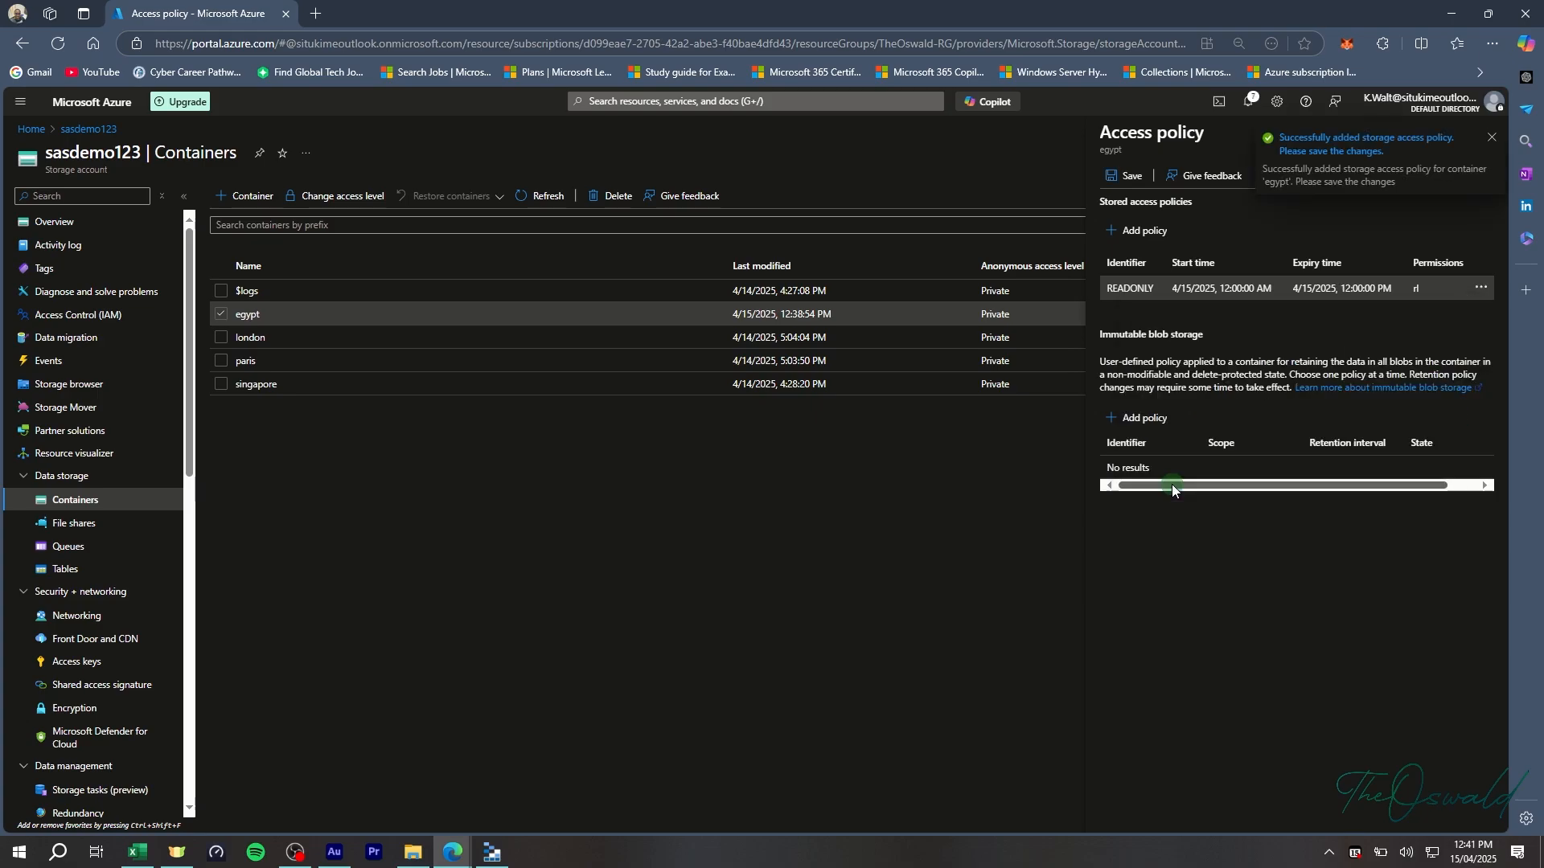
Save the access policy change, dismiss the notifications, and close the panel.
{"action": "left_click", "coordinate": [1134, 176]}
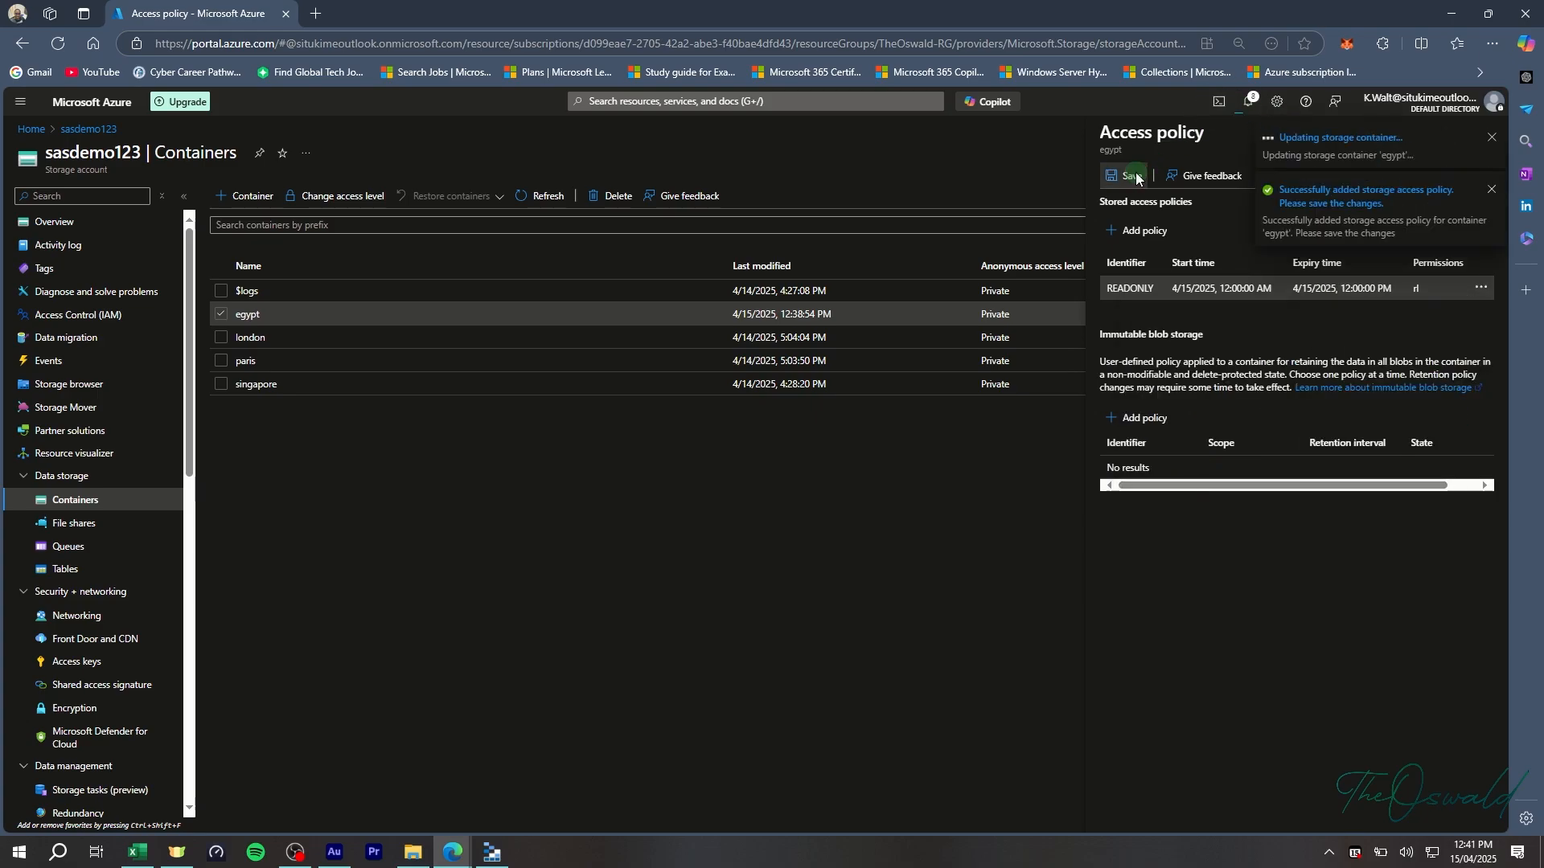
{"action": "left_click", "coordinate": [1490, 138]}
{"action": "left_click", "coordinate": [1489, 141]}
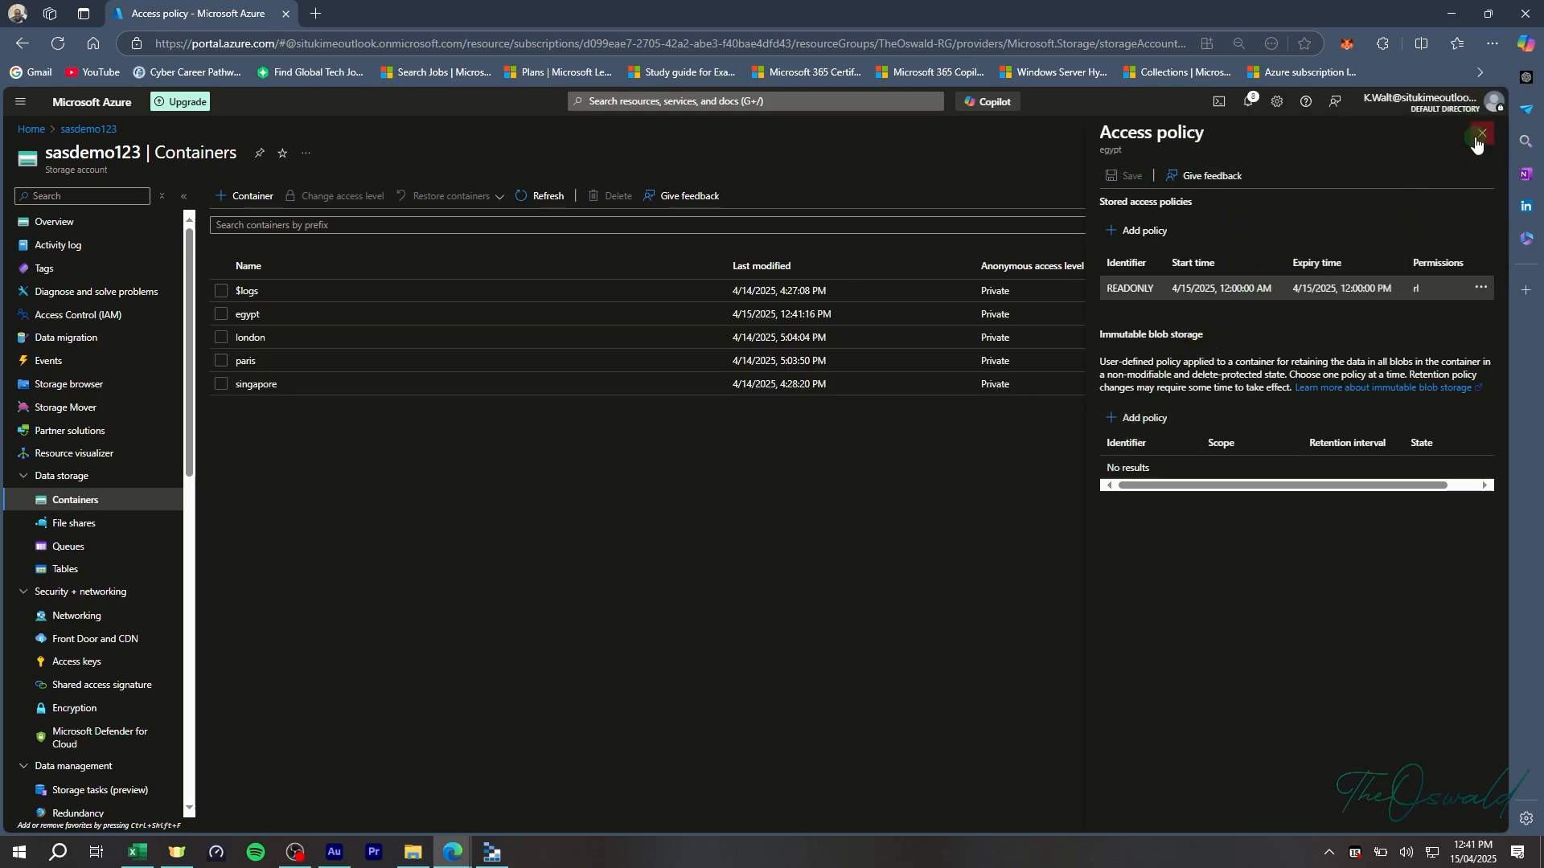
{"action": "left_click", "coordinate": [1482, 132]}
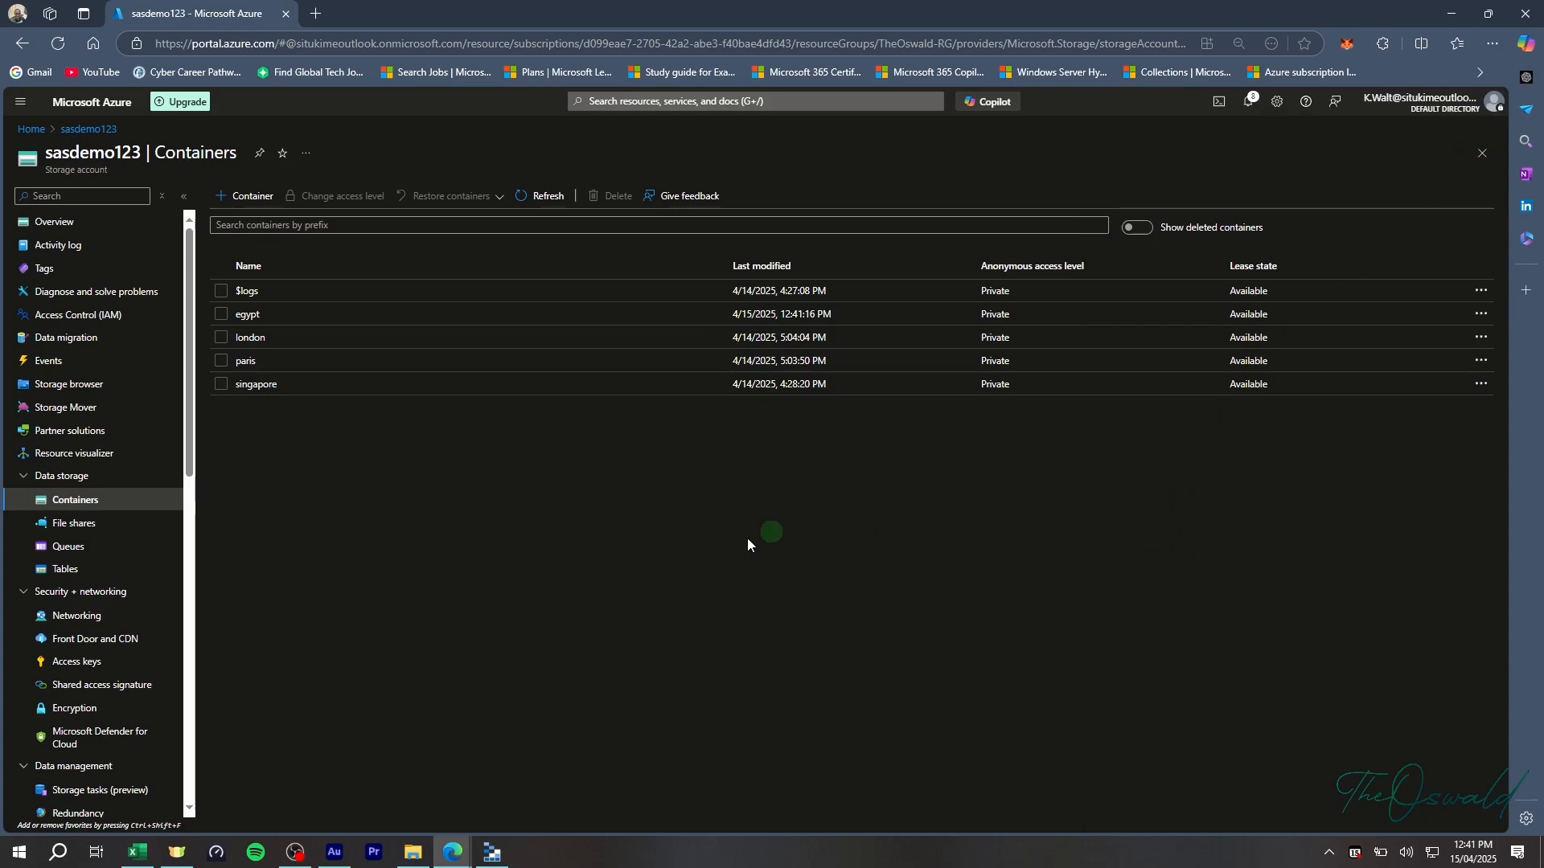
Reload the egypt container in Storage Explorer, see its SAS access fail, then return to the Azure portal.
{"action": "left_click", "coordinate": [492, 852]}
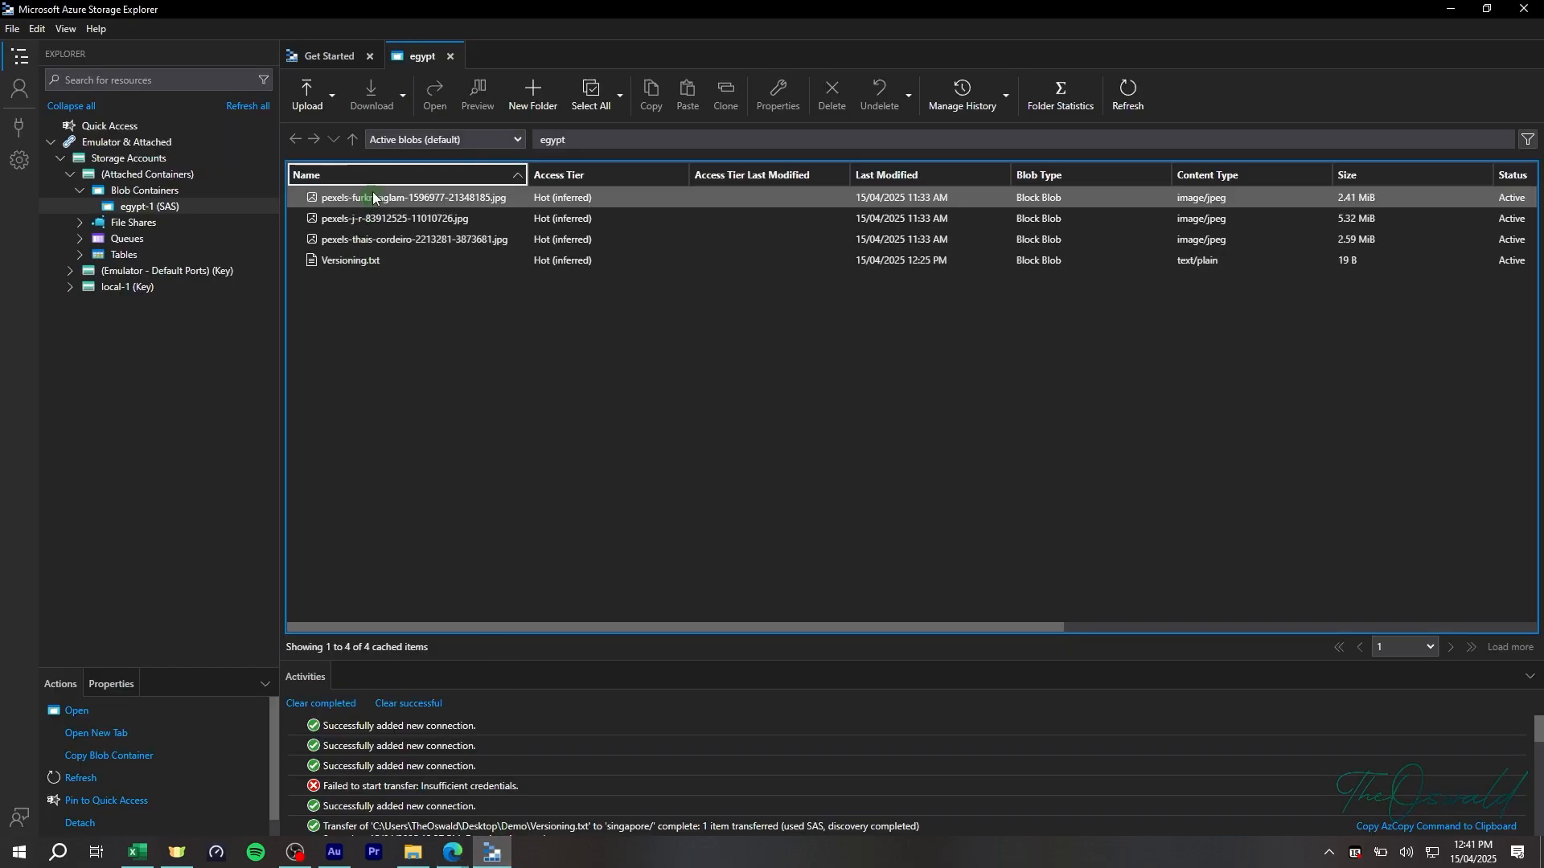
{"action": "left_click", "coordinate": [1132, 91]}
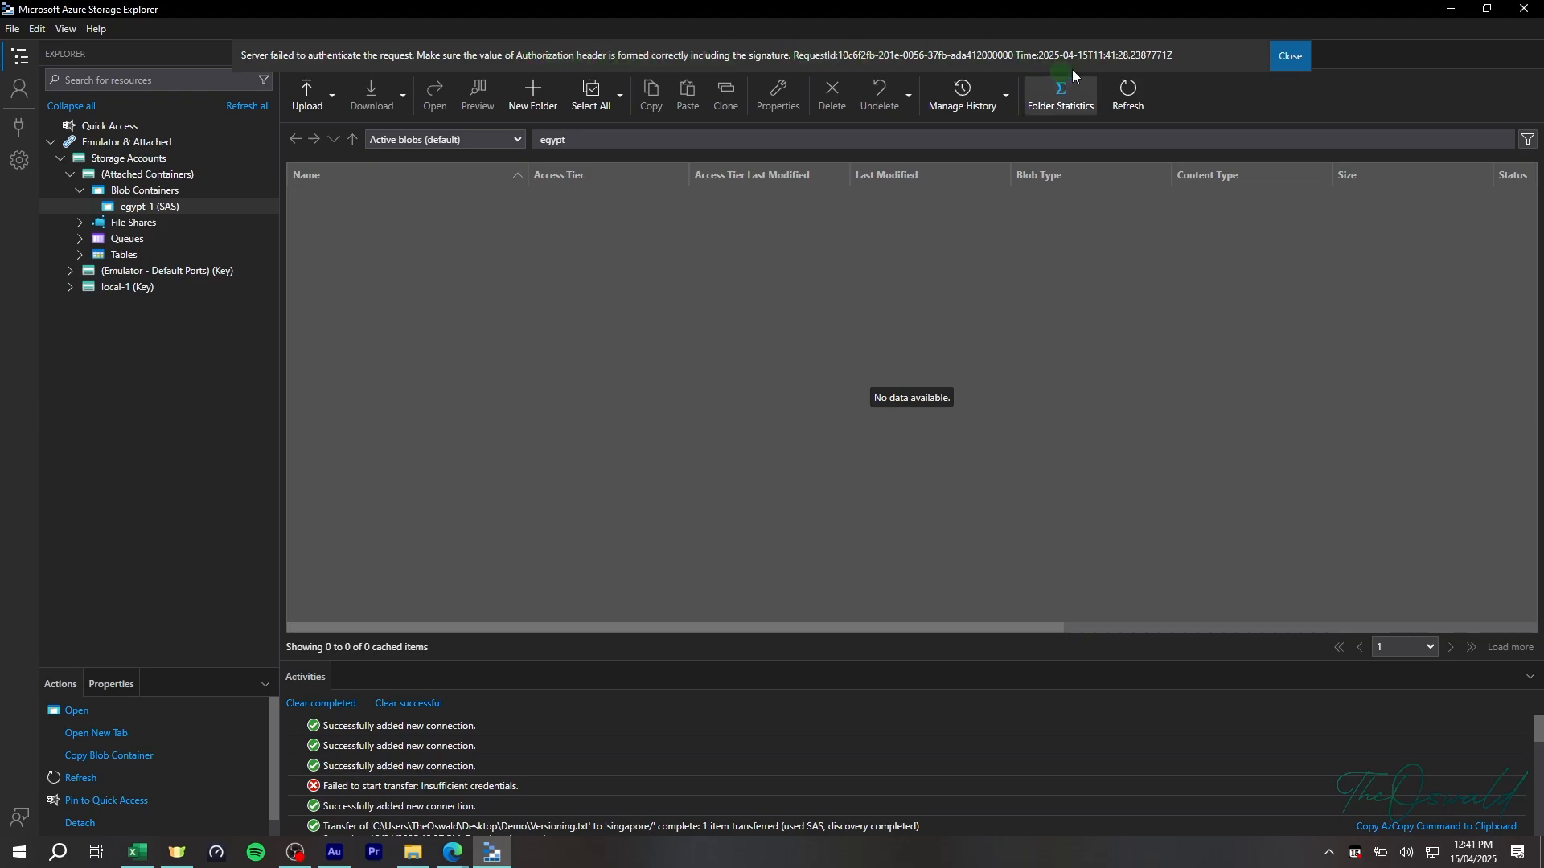
{"action": "left_click", "coordinate": [1290, 71]}
{"action": "left_click", "coordinate": [1137, 92]}
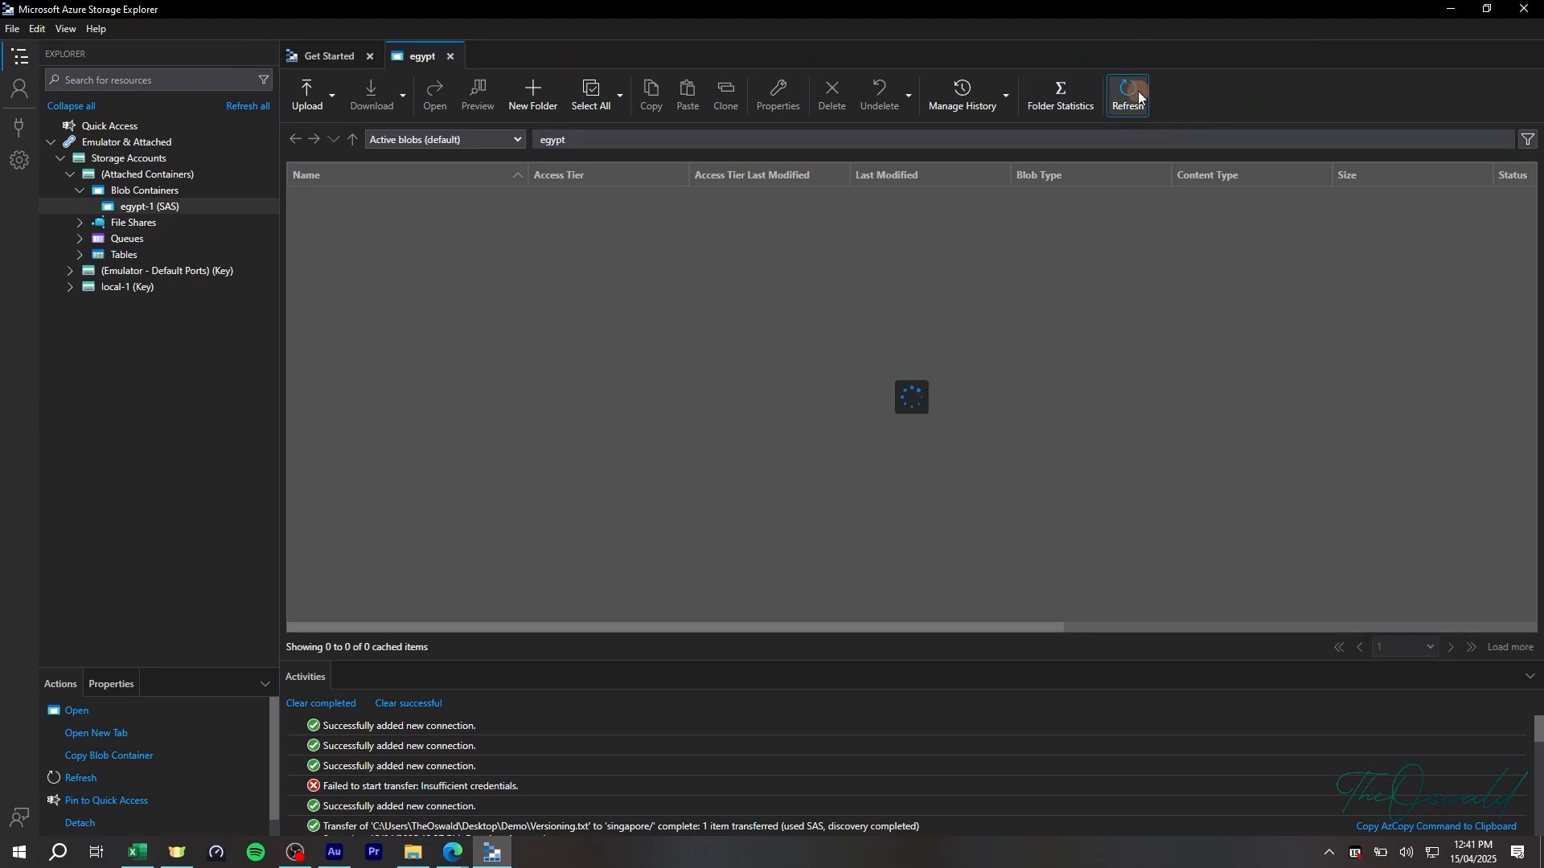
{"action": "left_click", "coordinate": [1137, 95]}
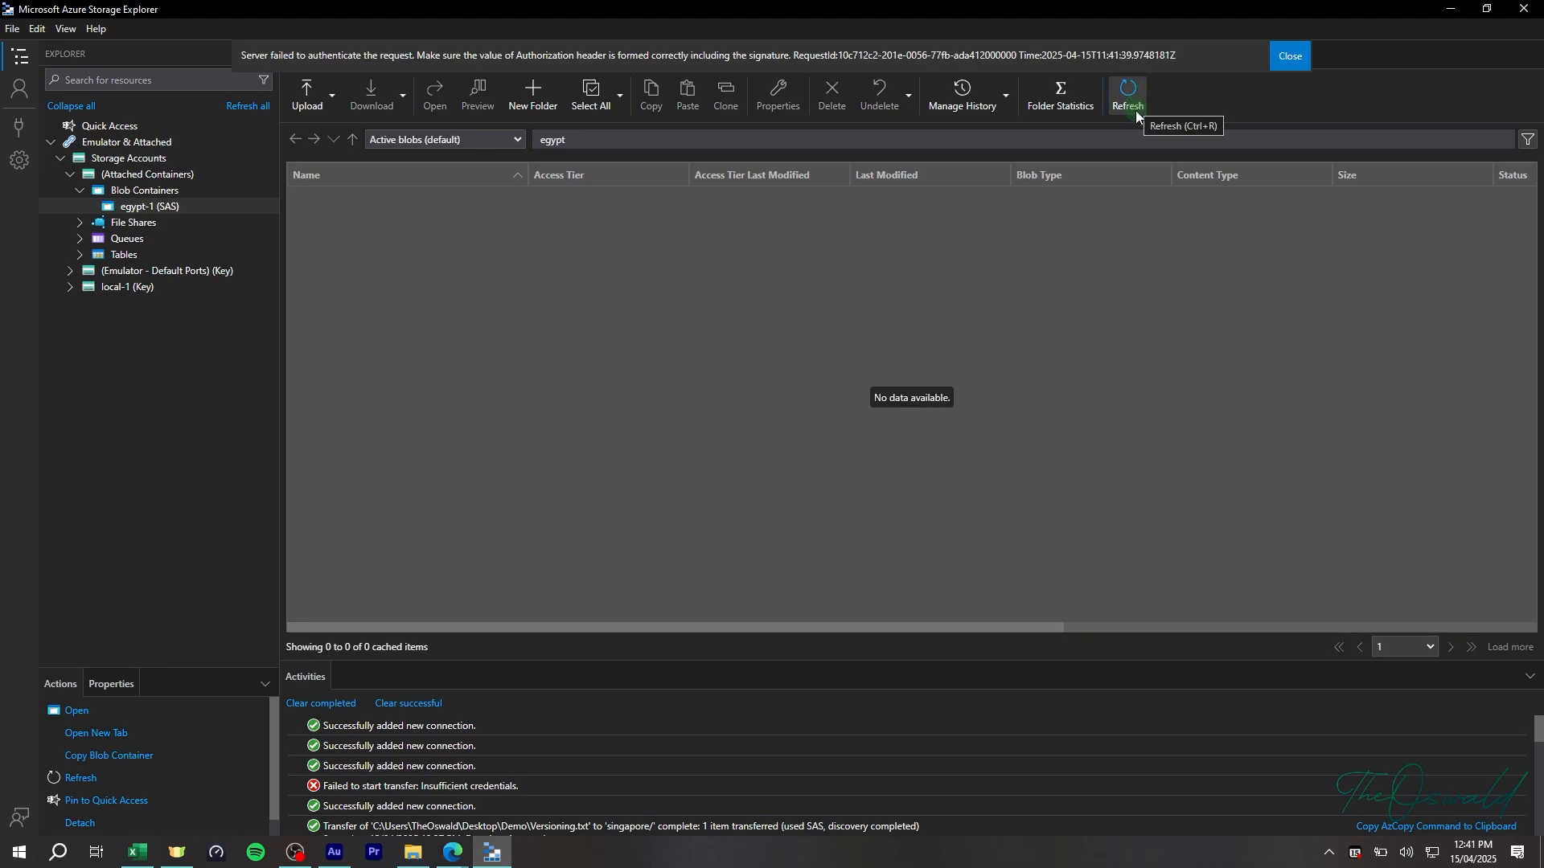
{"action": "left_click", "coordinate": [466, 859]}
{"action": "left_click", "coordinate": [292, 813]}
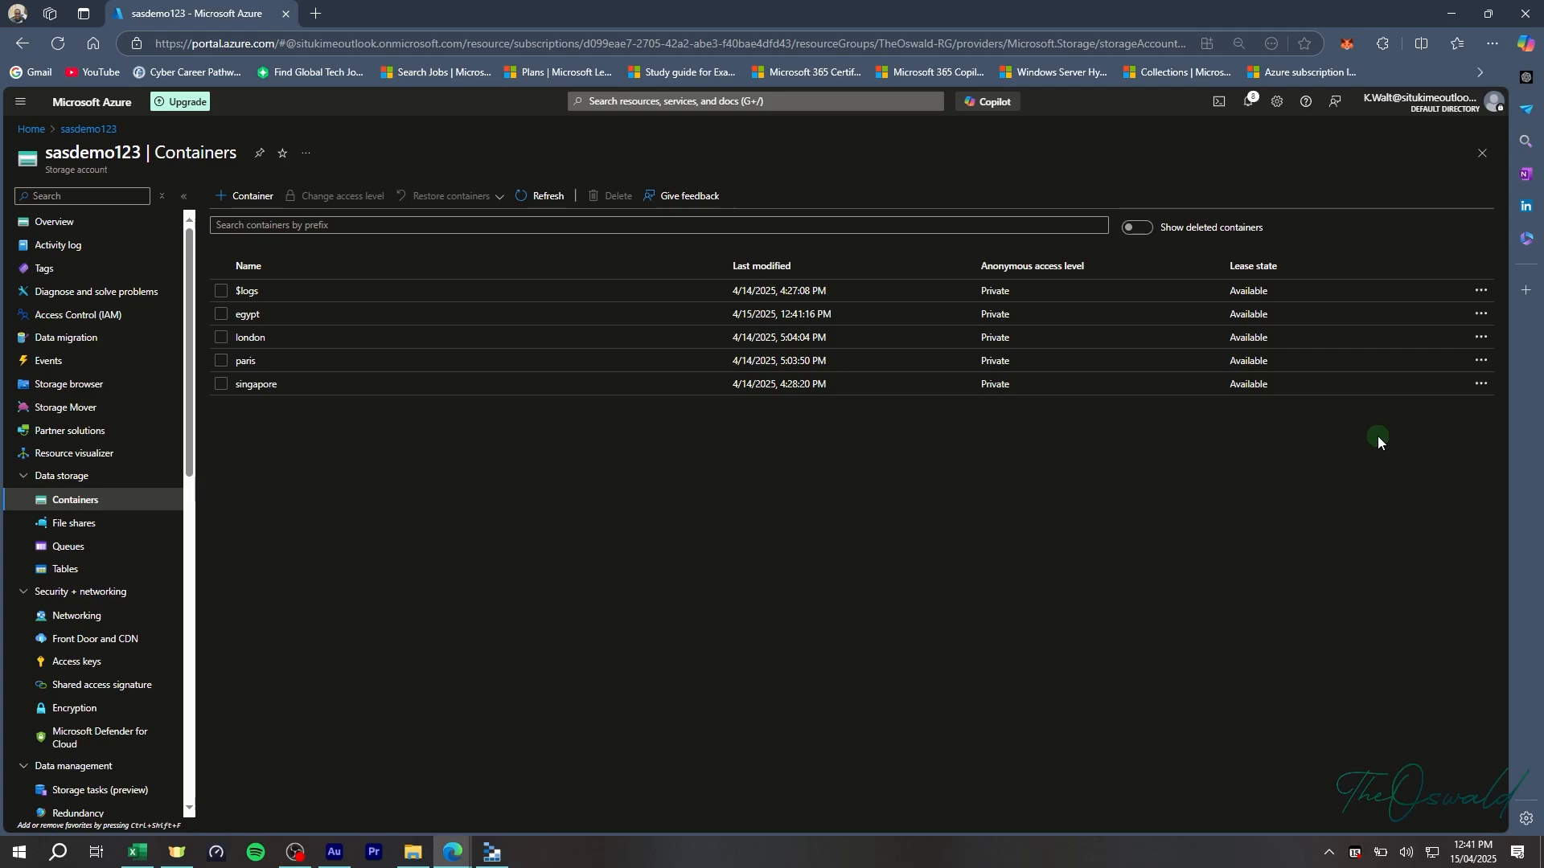
{"action": "left_click", "coordinate": [1482, 338]}
{"action": "left_click", "coordinate": [1434, 374]}
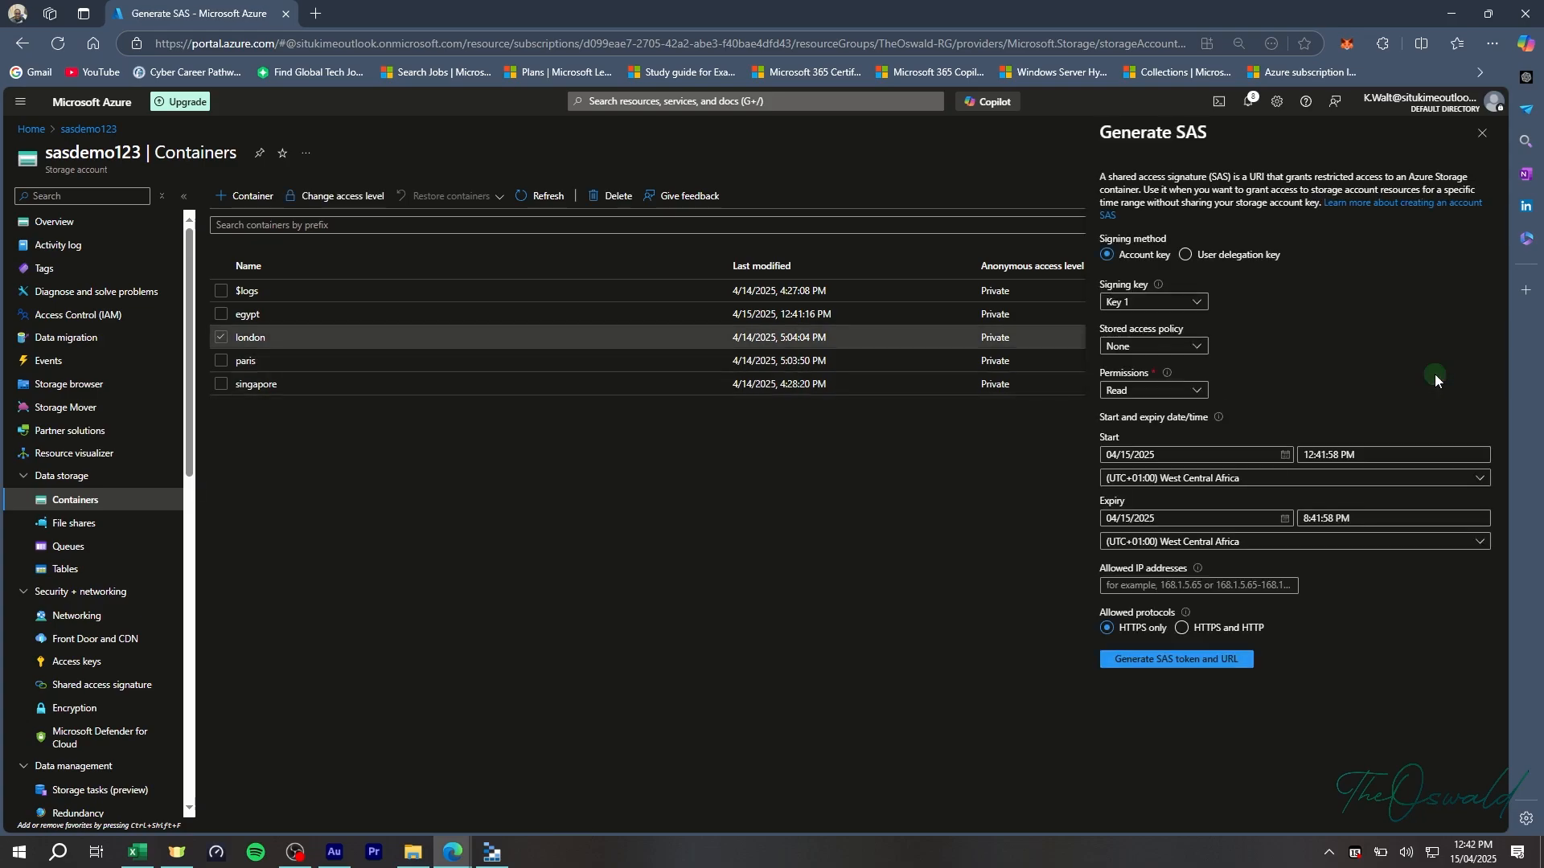
{"action": "left_click", "coordinate": [1188, 347]}
{"action": "left_click", "coordinate": [1190, 344]}
{"action": "left_click", "coordinate": [1193, 347]}
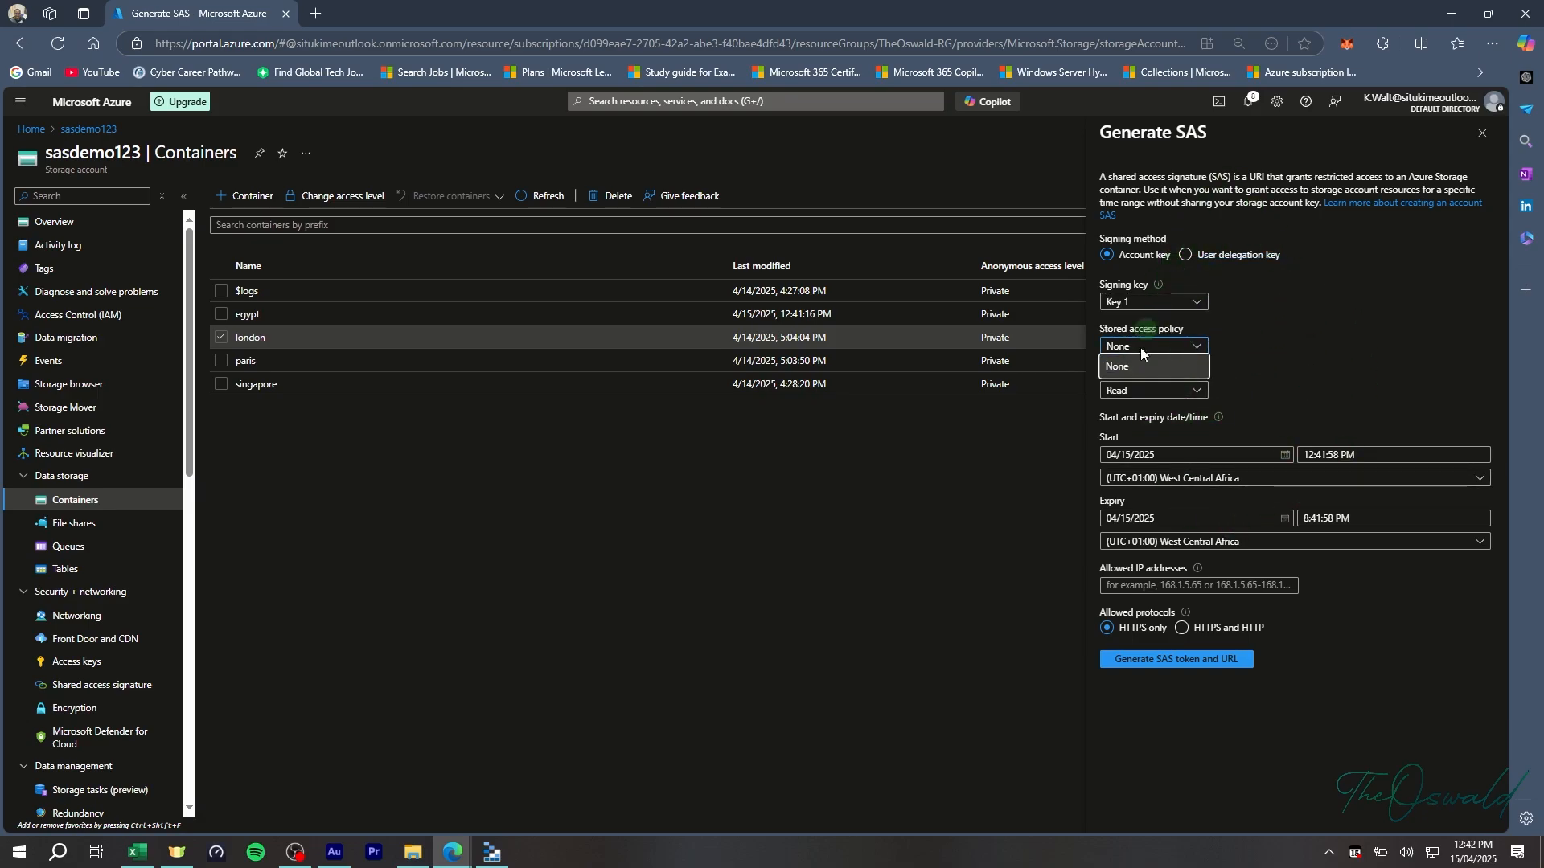
{"action": "left_click", "coordinate": [1478, 132]}
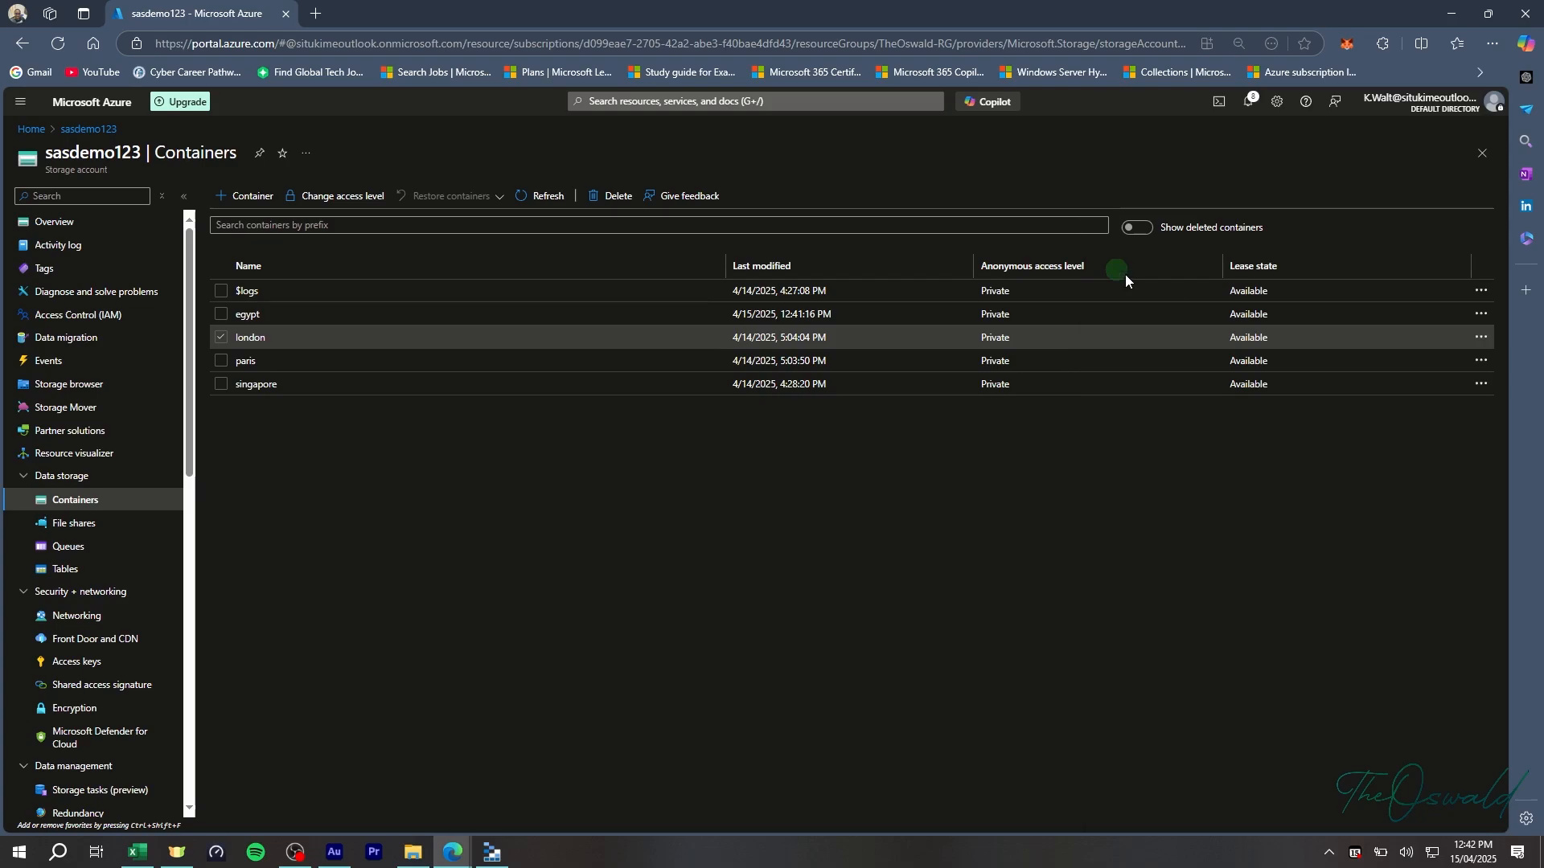
{"action": "left_click", "coordinate": [1477, 315]}
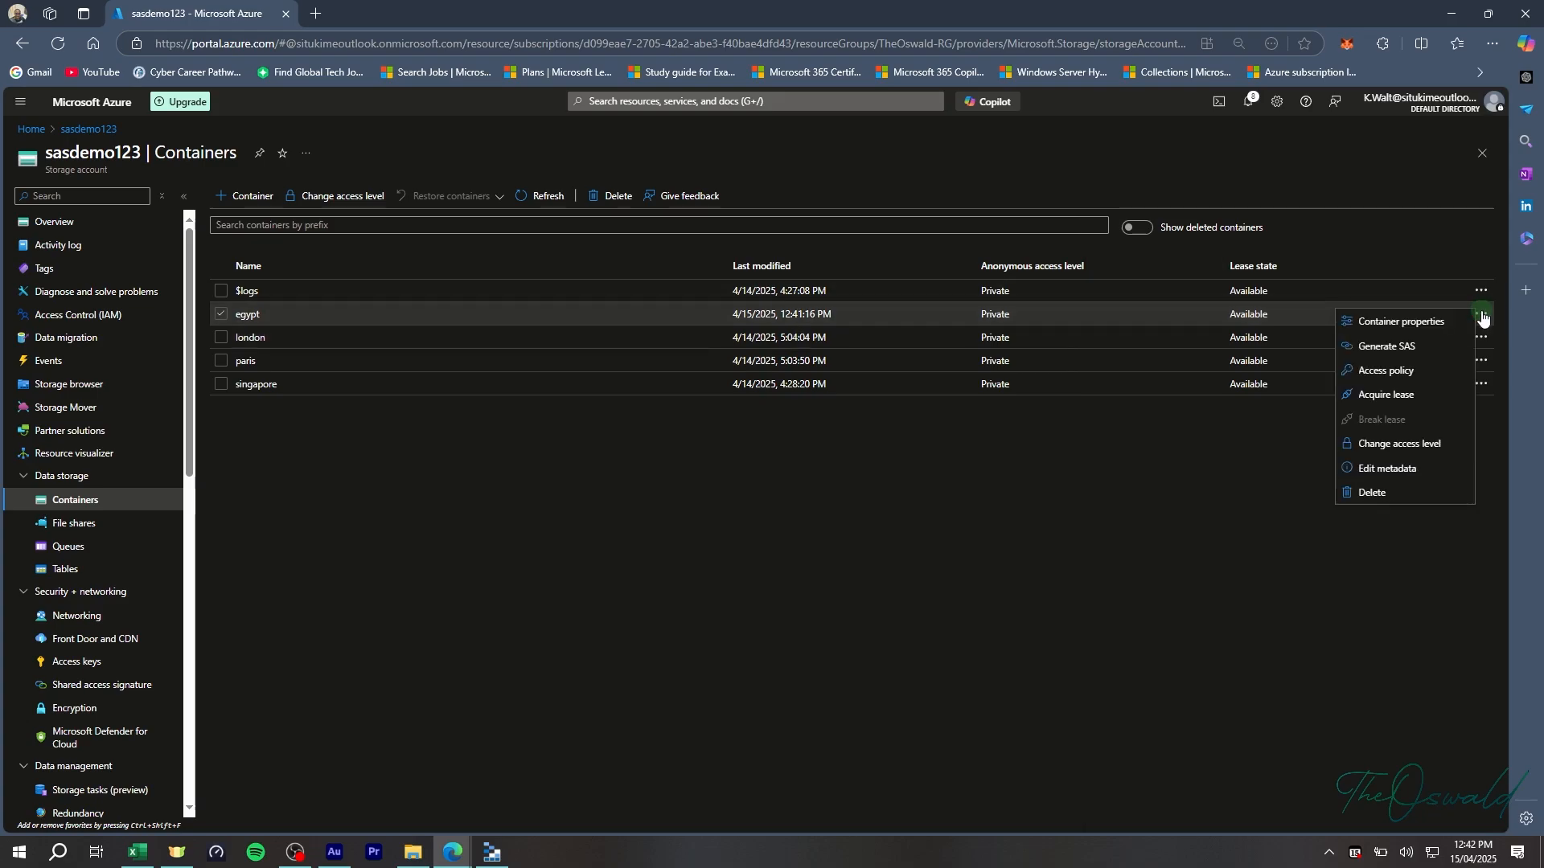
{"action": "left_click", "coordinate": [1432, 350]}
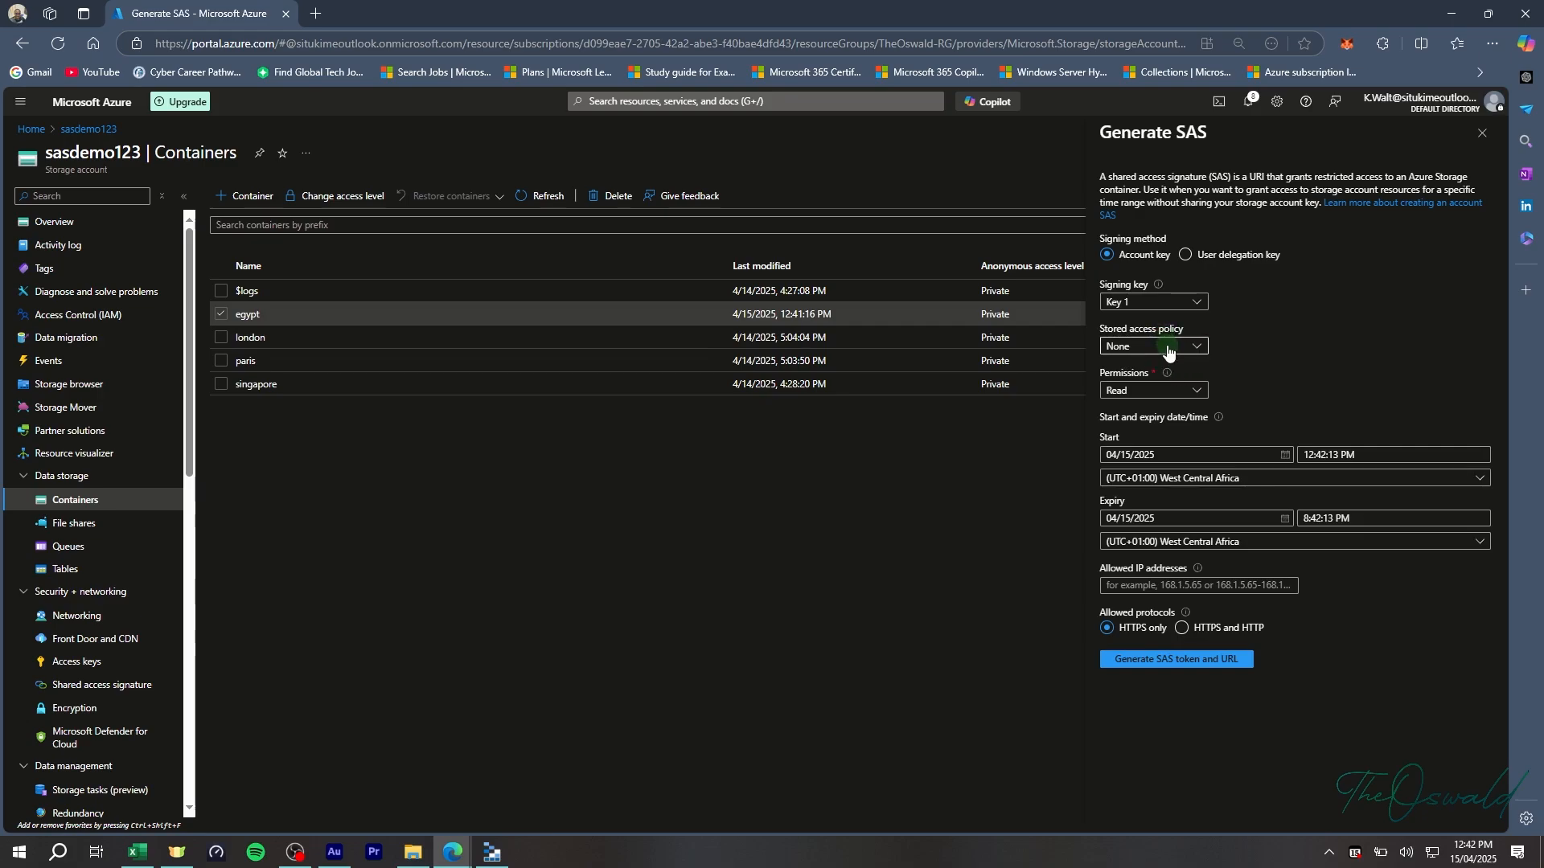
{"action": "left_click", "coordinate": [1168, 350]}
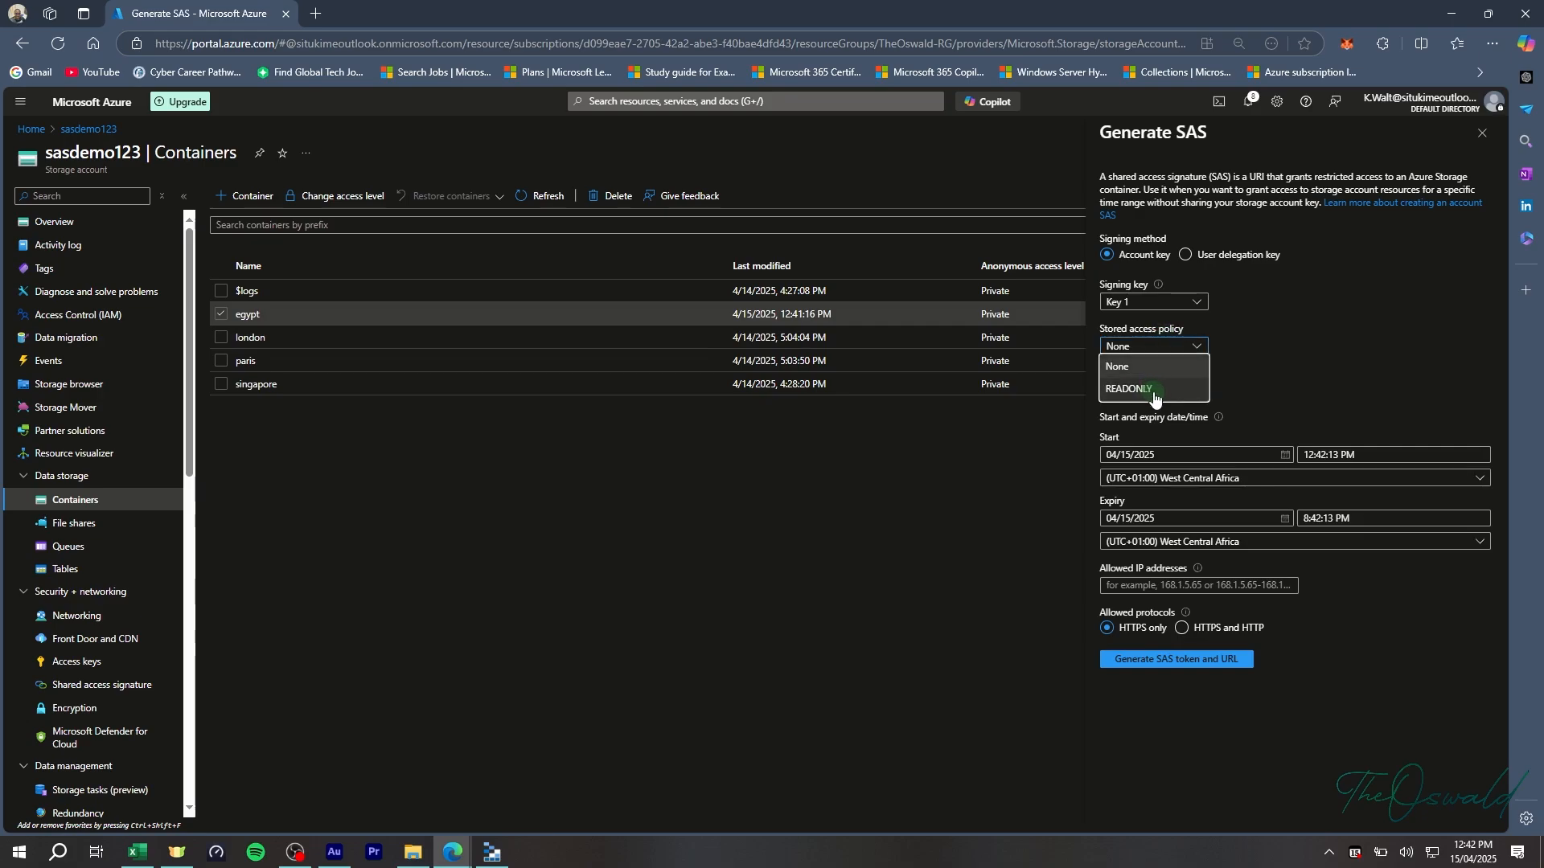
{"action": "left_click", "coordinate": [1031, 427]}
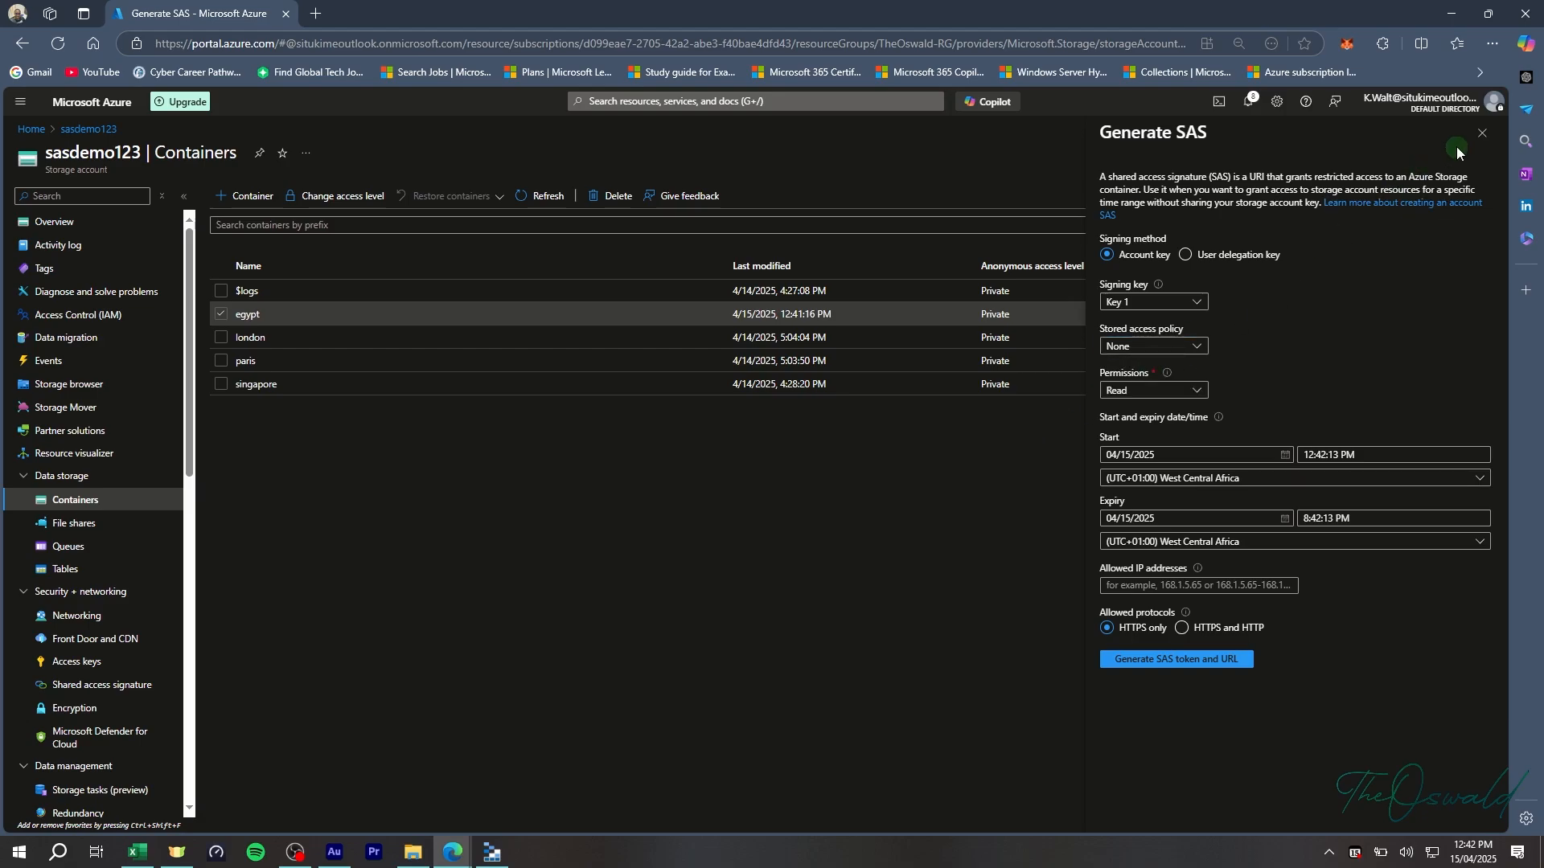
{"action": "left_click", "coordinate": [1474, 135]}
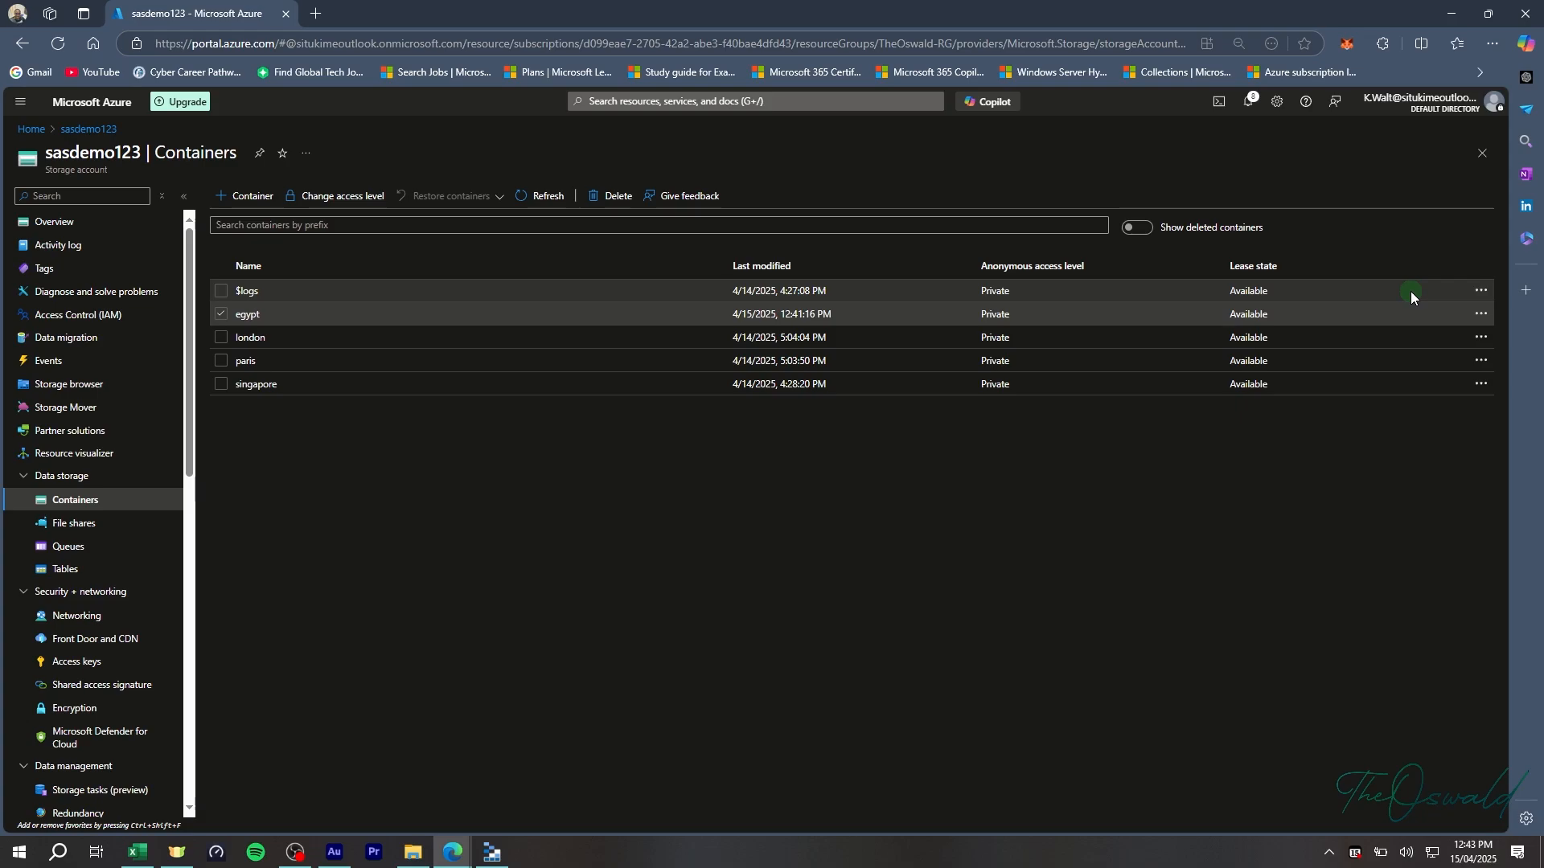
Start a new egypt stored access policy named FULL ACCESS with racwdl permissions.
{"action": "left_click", "coordinate": [1480, 314]}
{"action": "left_click", "coordinate": [1405, 376]}
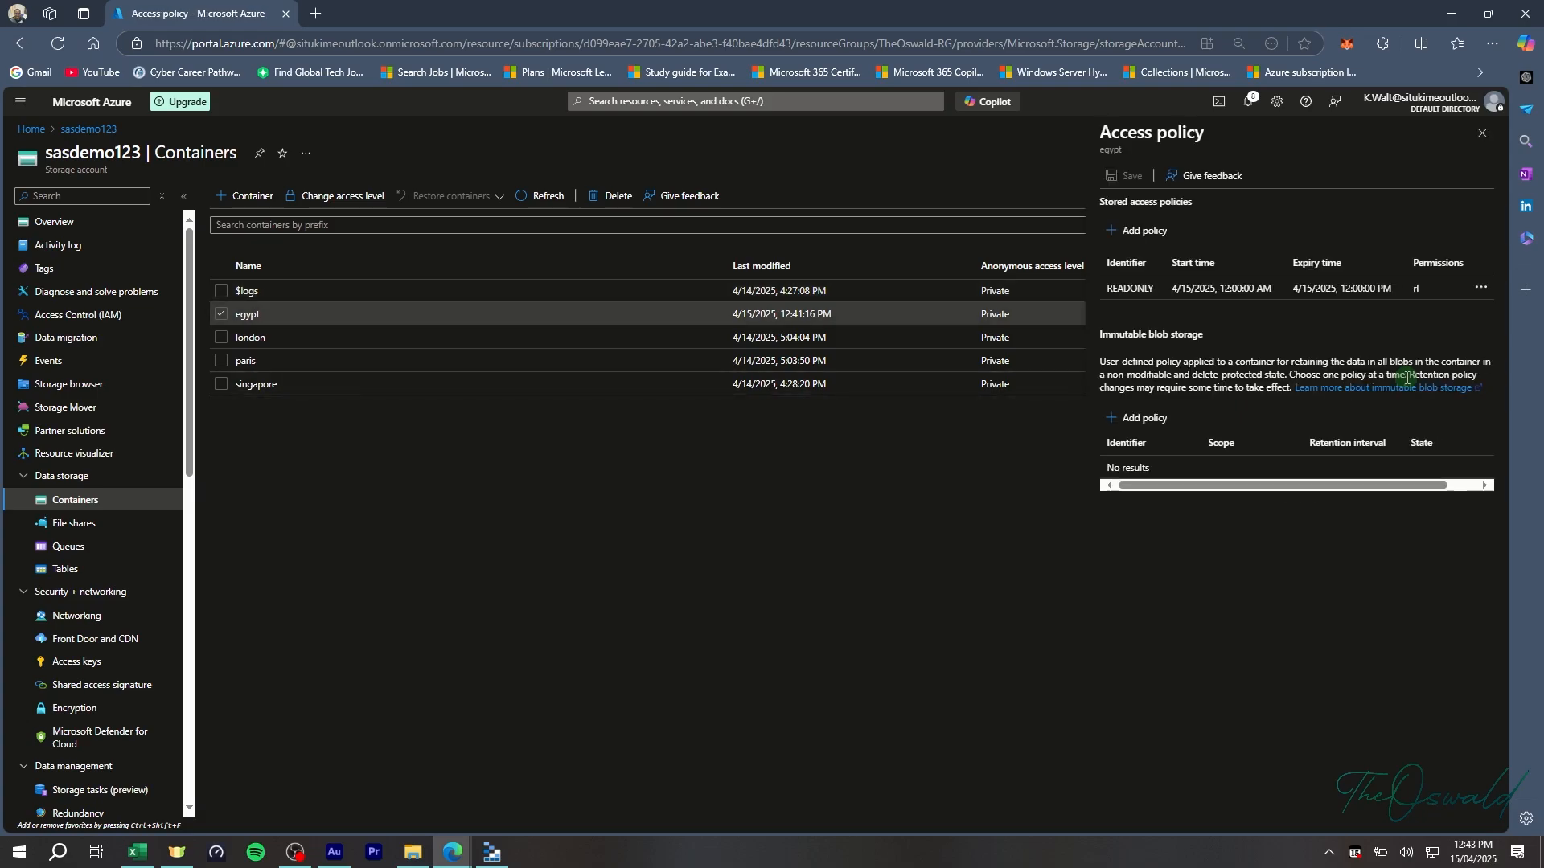
{"action": "left_click", "coordinate": [1138, 232]}
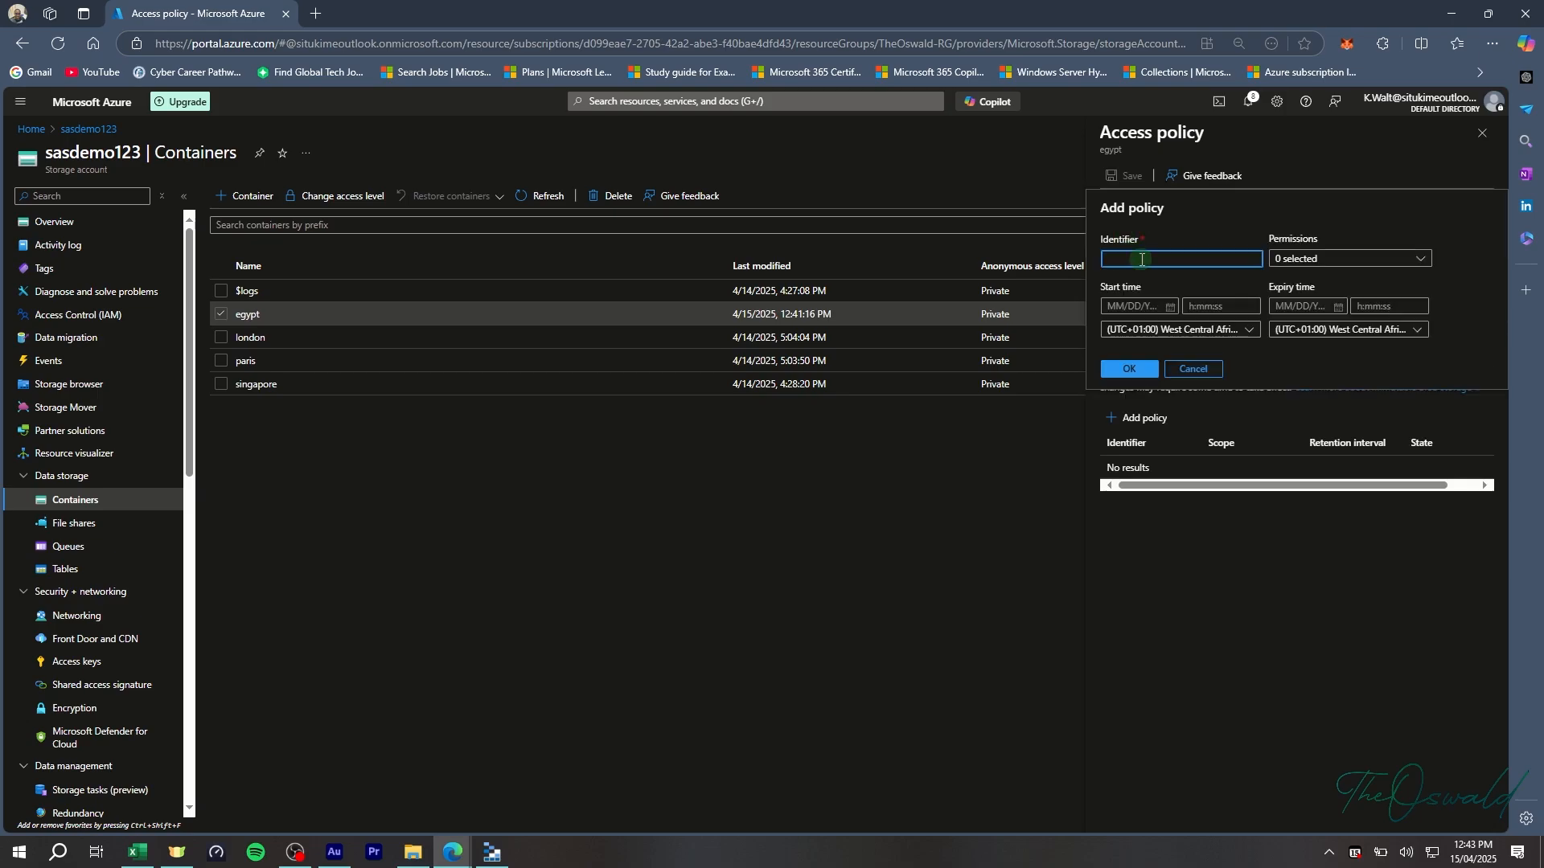
{"action": "type", "text": "FULL ACCESS"}
{"action": "left_click", "coordinate": [1322, 259]}
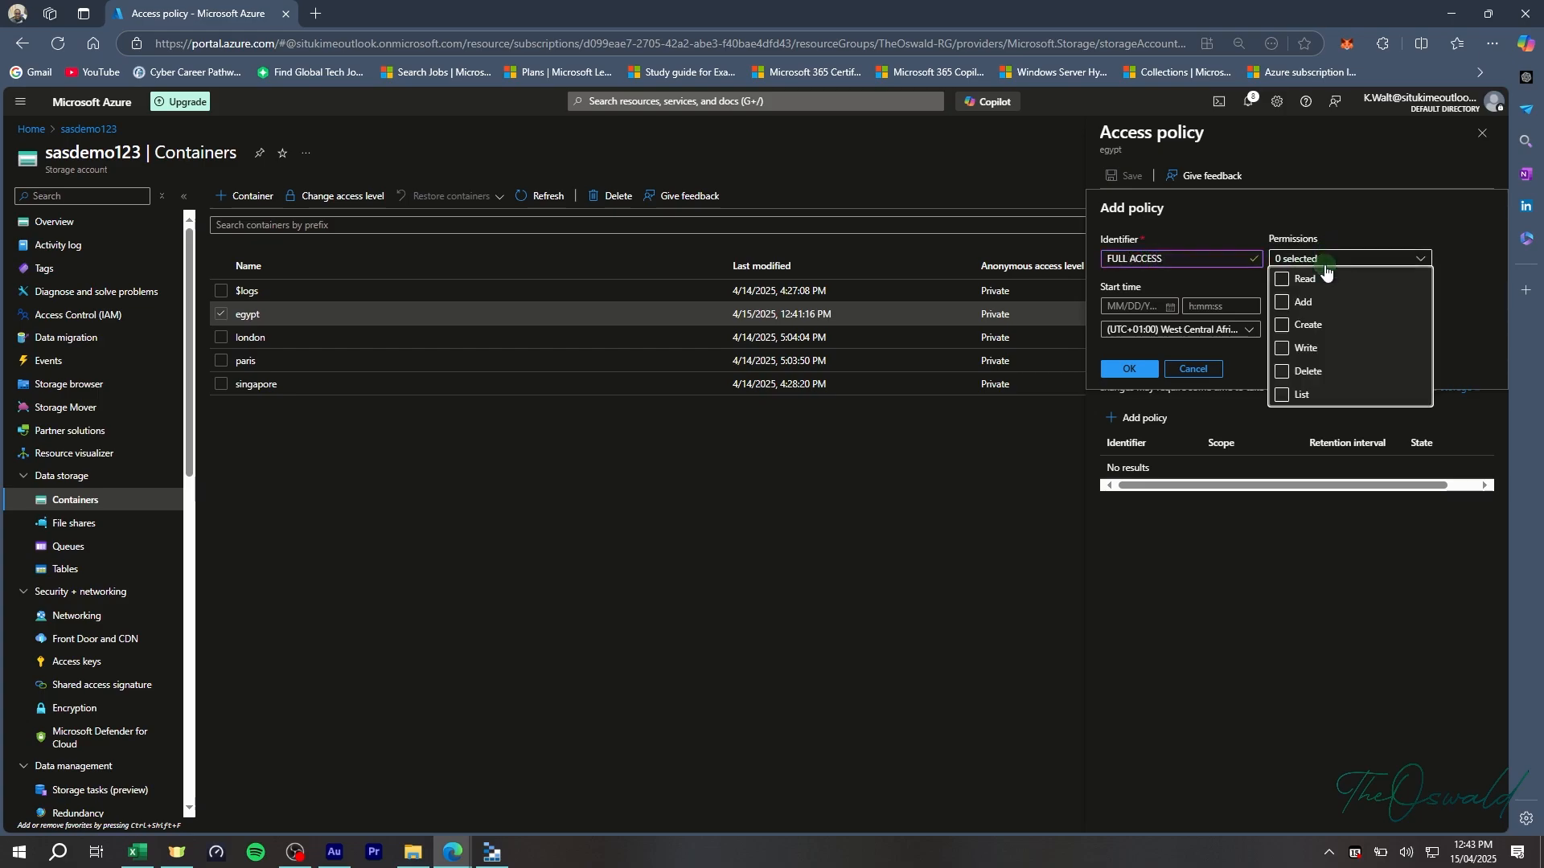
{"action": "left_click", "coordinate": [1303, 279]}
{"action": "left_click", "coordinate": [1284, 303]}
{"action": "left_click", "coordinate": [1284, 325]}
{"action": "left_click", "coordinate": [1283, 348]}
{"action": "left_click", "coordinate": [1283, 394]}
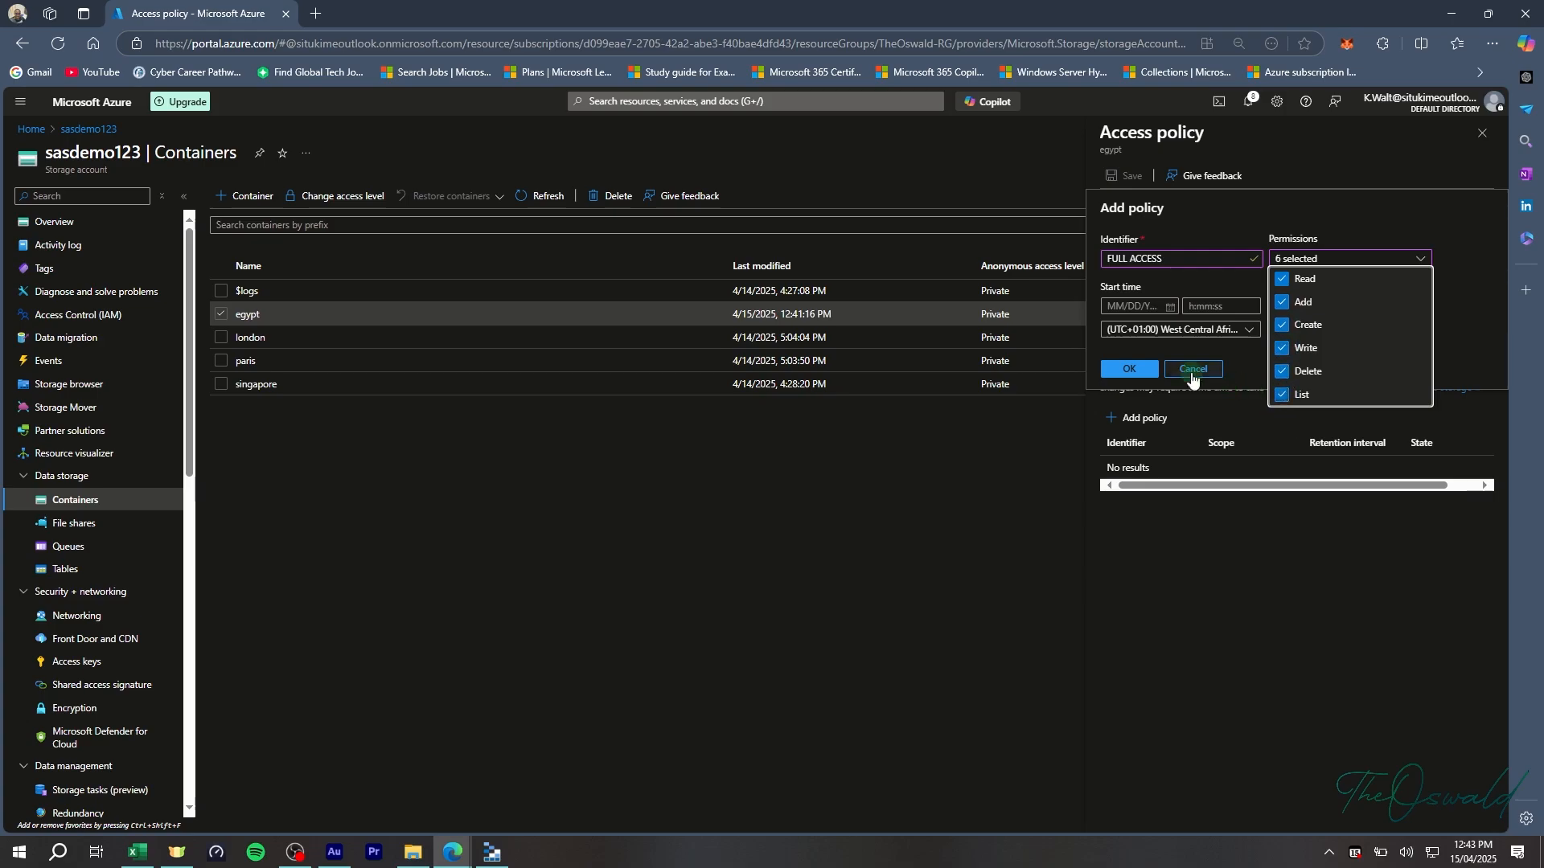
{"action": "left_click", "coordinate": [1135, 370]}
Give it start date 04/15/2025 and a 12:00 PM expiry on the 15th, then add and save it.
{"action": "left_click", "coordinate": [1170, 306]}
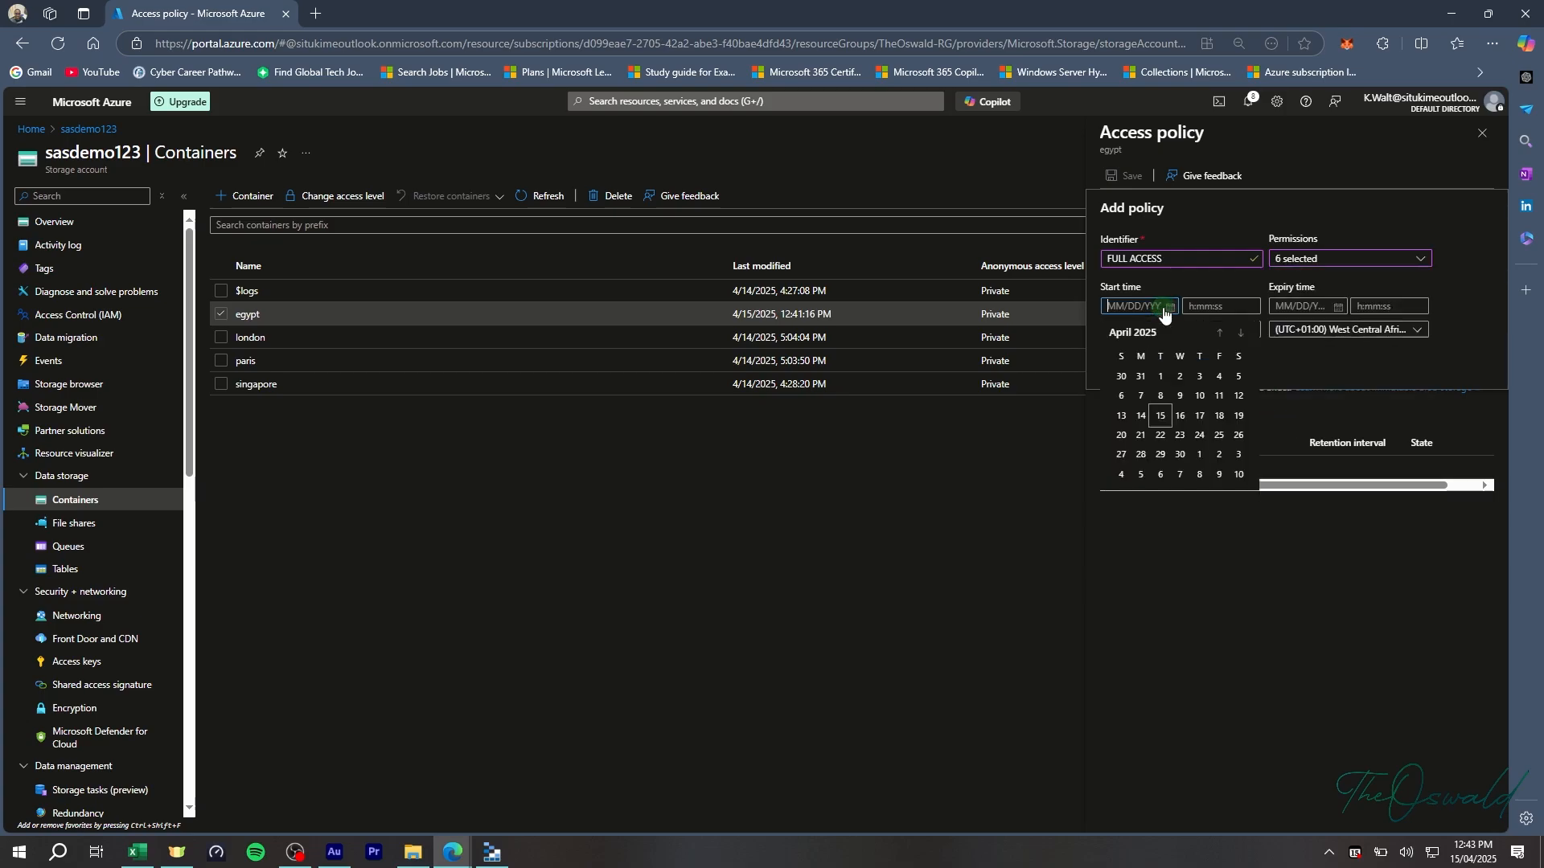
{"action": "left_click", "coordinate": [1159, 418]}
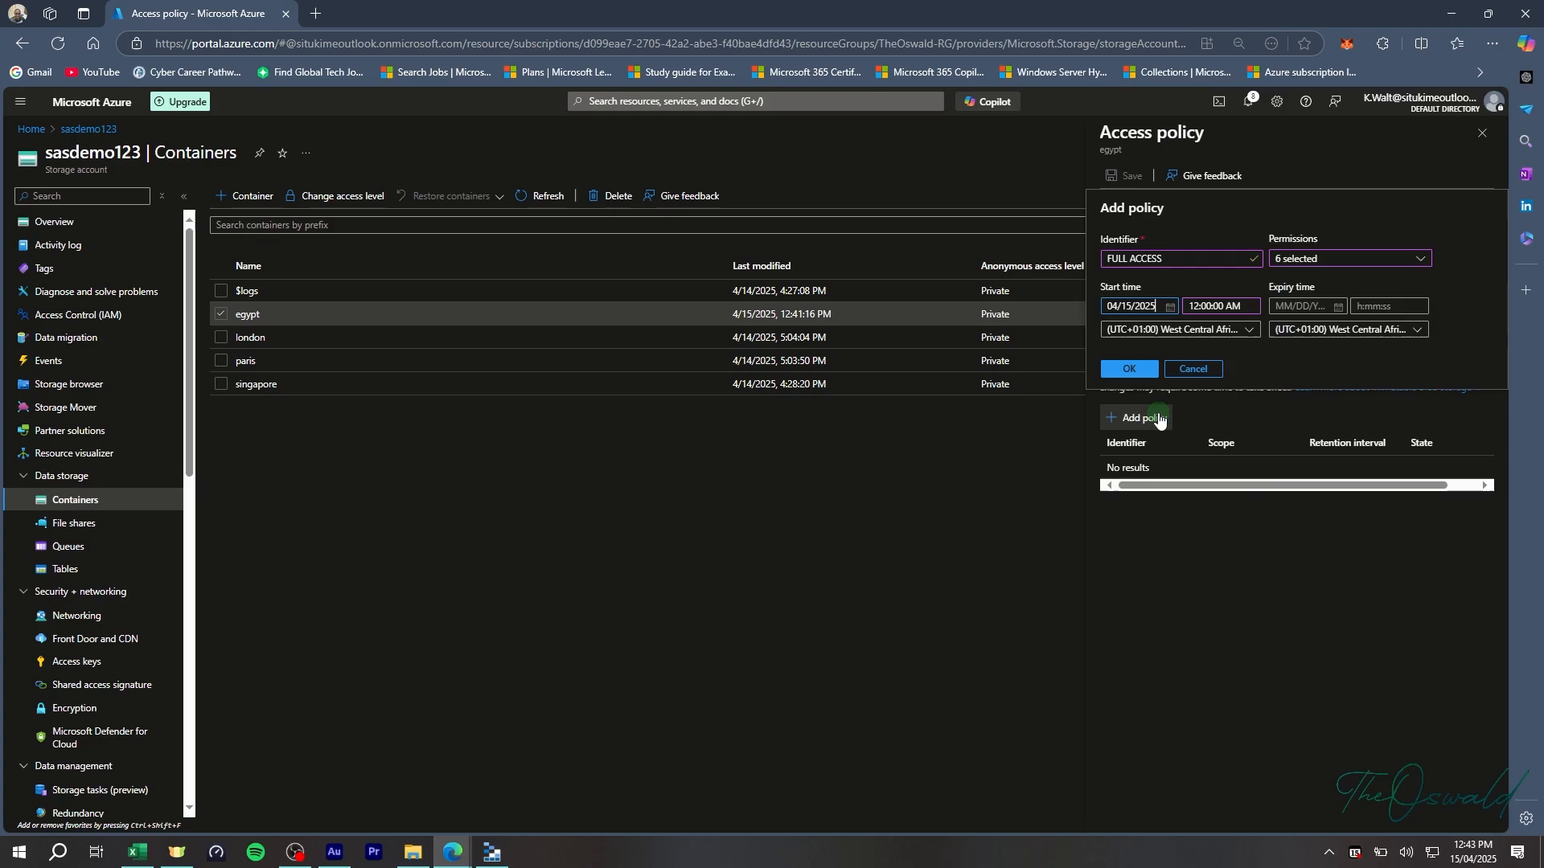
{"action": "left_click", "coordinate": [1338, 307]}
{"action": "left_click", "coordinate": [1330, 415]}
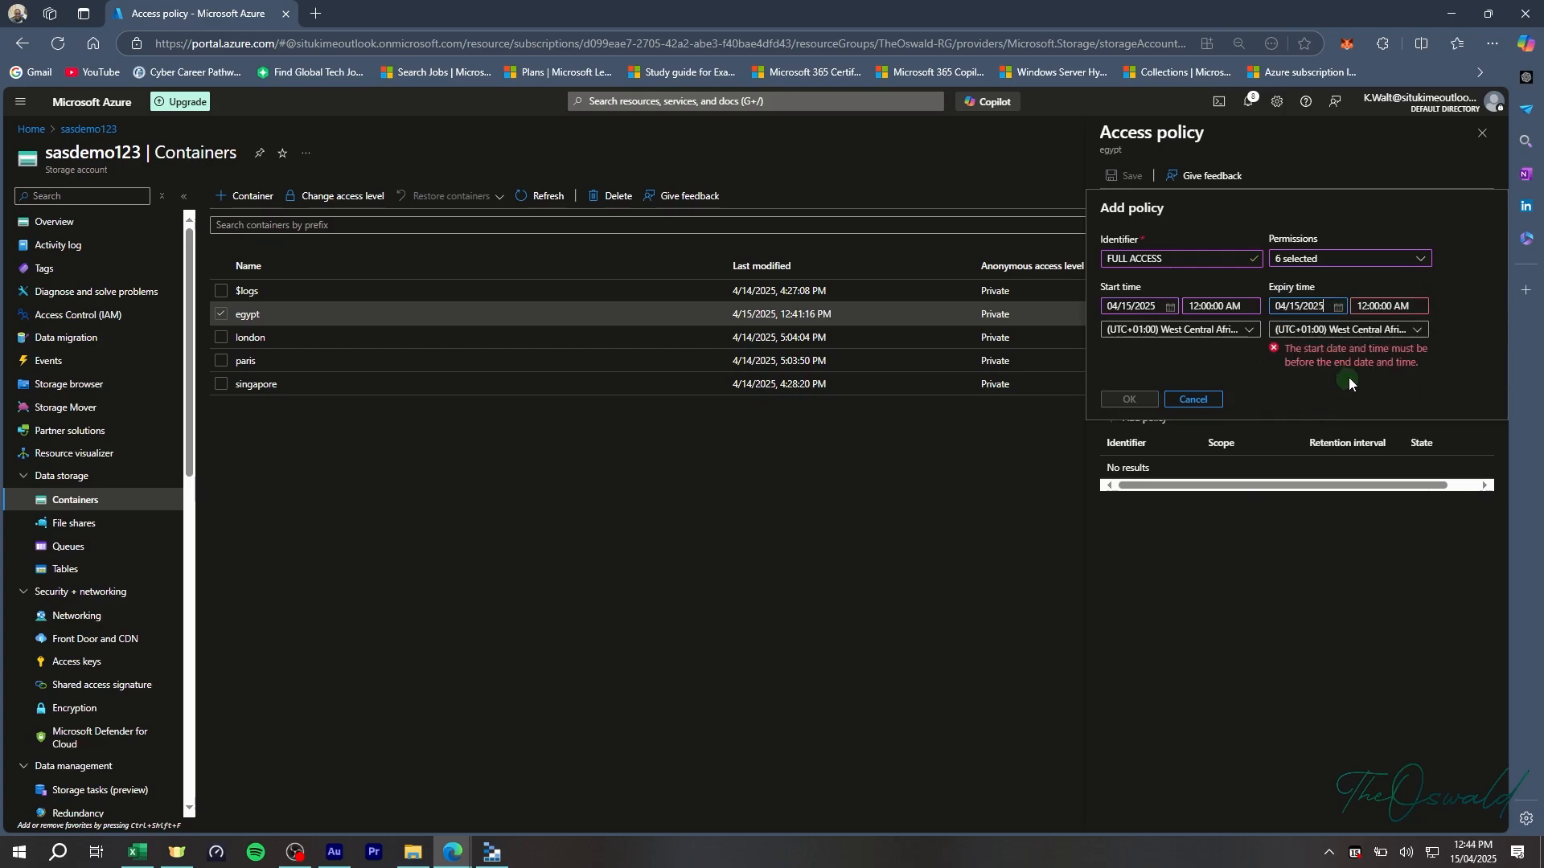
{"action": "left_click", "coordinate": [1419, 306]}
{"action": "key", "text": "BackSpace"}
{"action": "type", "text": "P"}
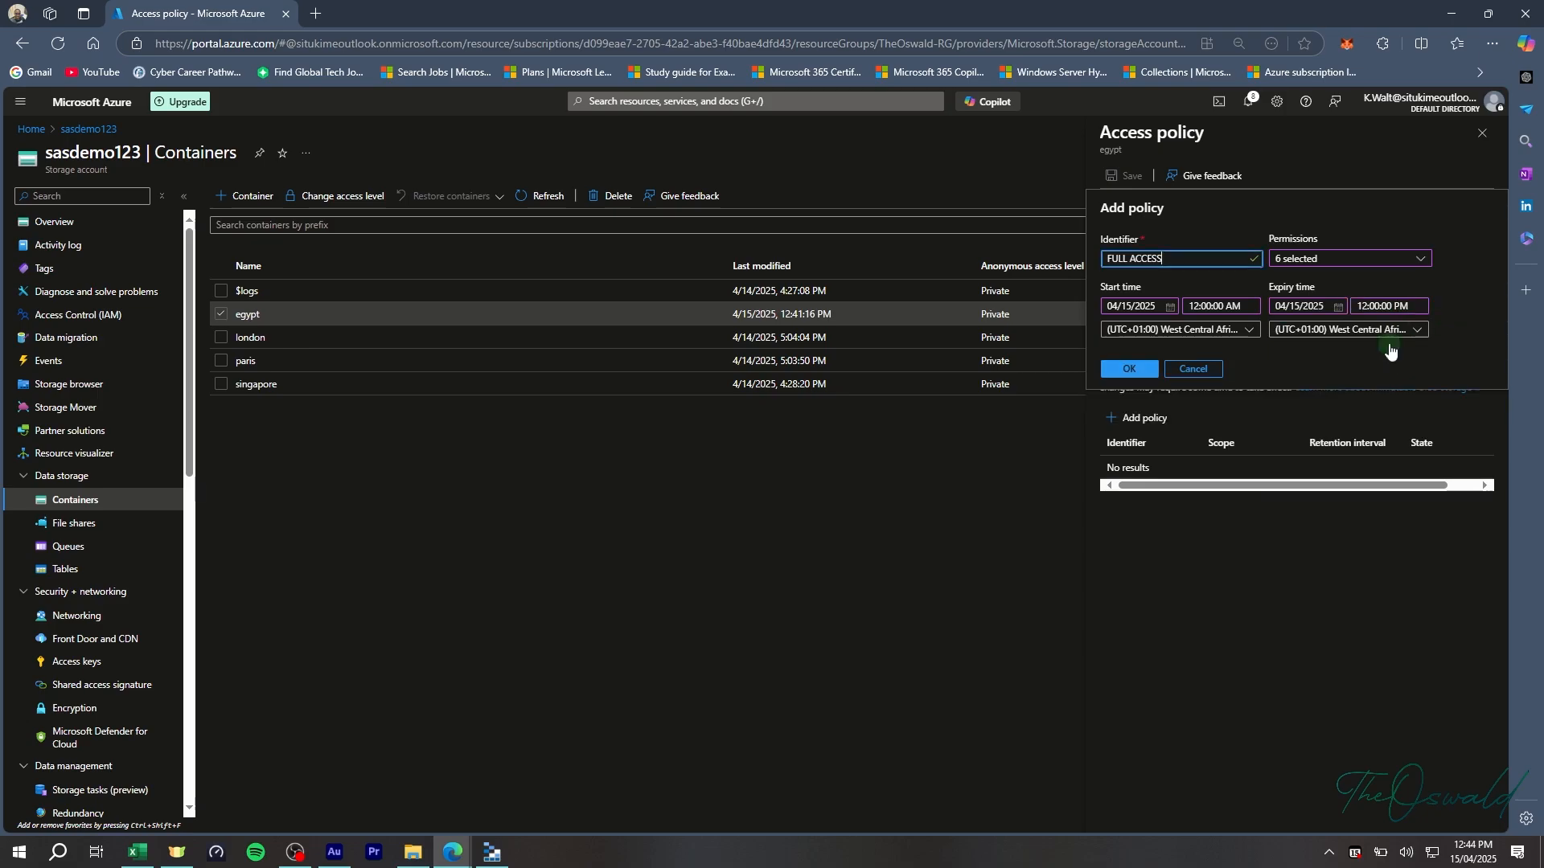
{"action": "left_click", "coordinate": [1133, 370]}
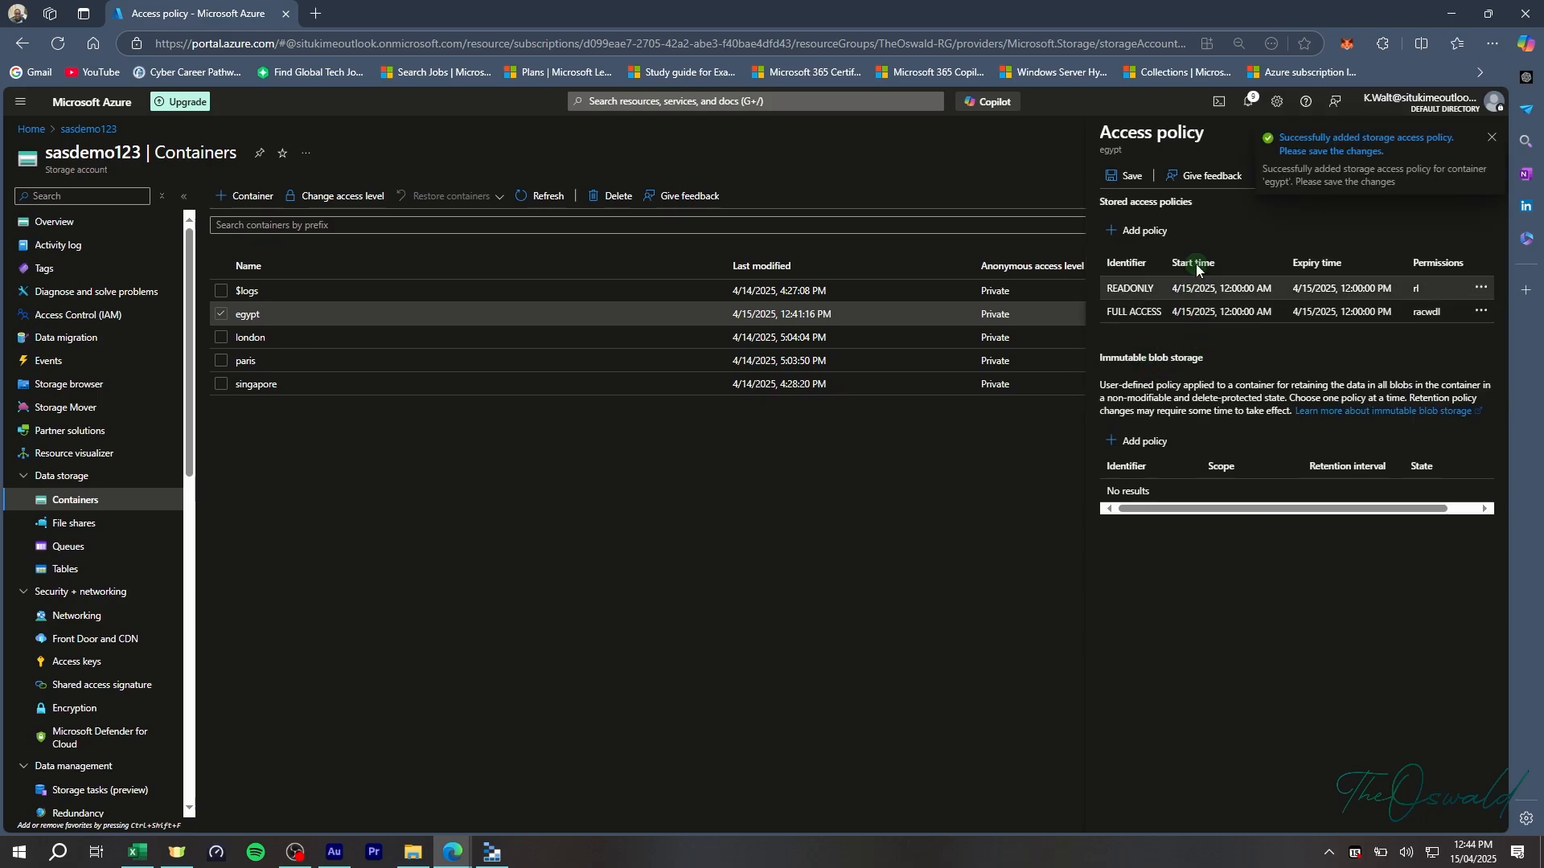
{"action": "left_click", "coordinate": [1127, 175]}
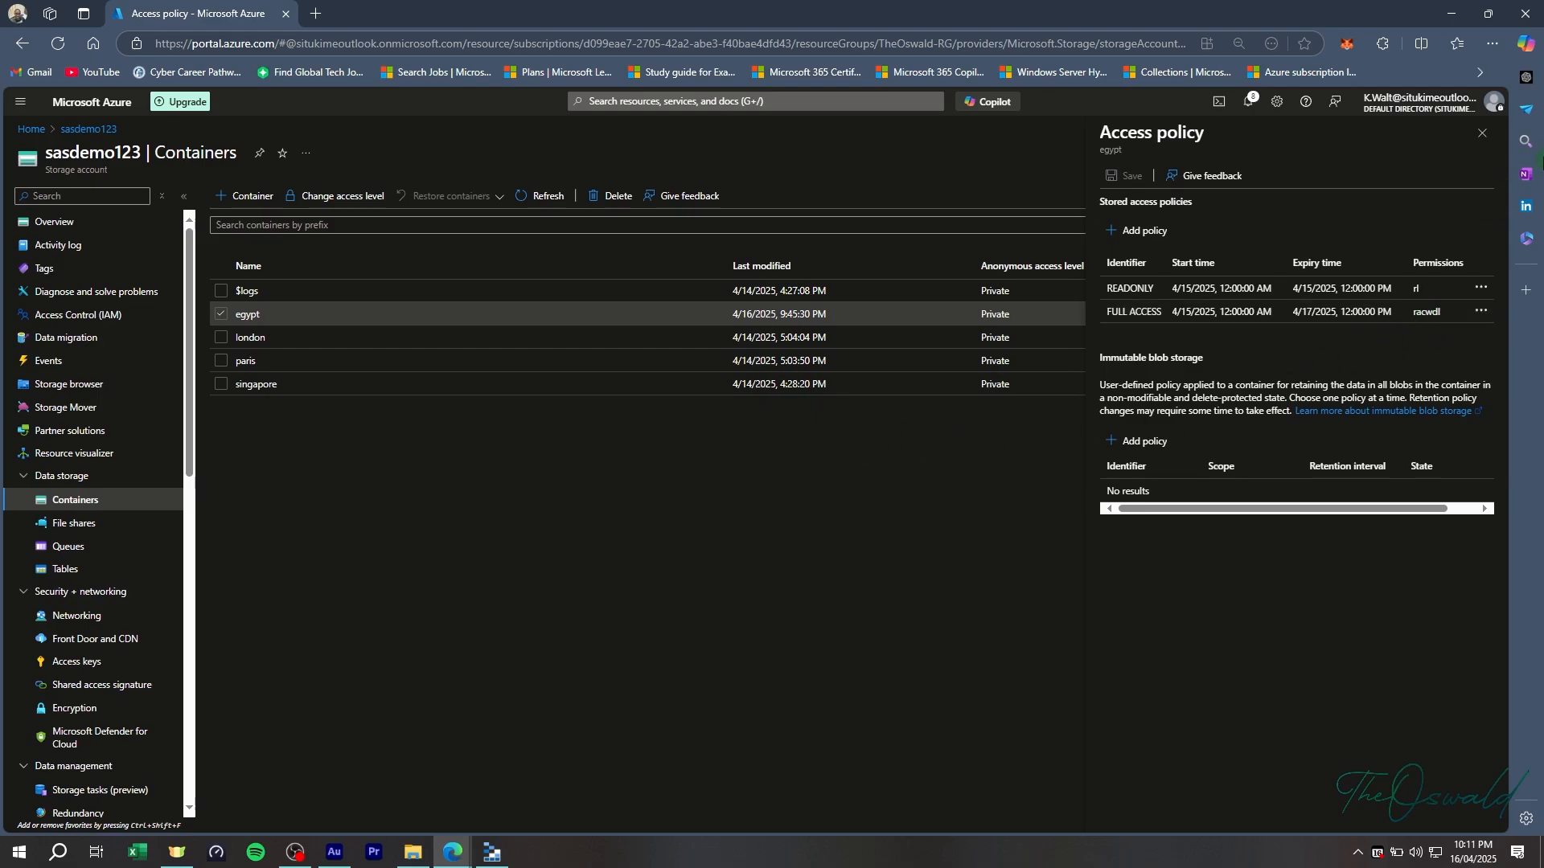
Close the egypt Access policy panel to get back to the containers list.
{"action": "left_click", "coordinate": [1482, 134]}
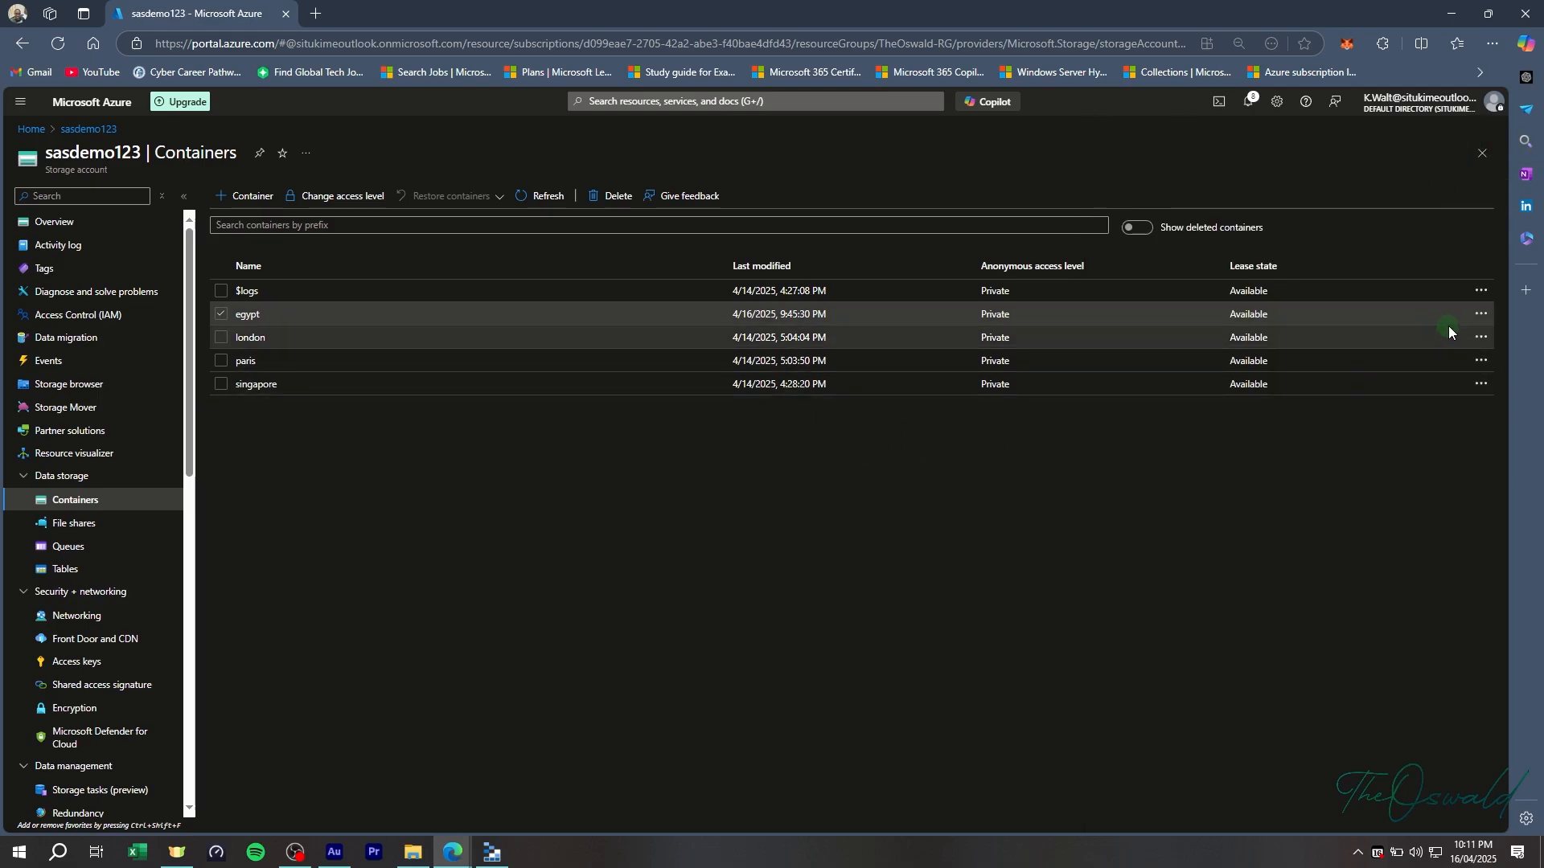
Generate an egypt SAS token and URL from the FULL ACCESS policy and copy the Blob SAS URL.
{"action": "left_click", "coordinate": [1484, 316]}
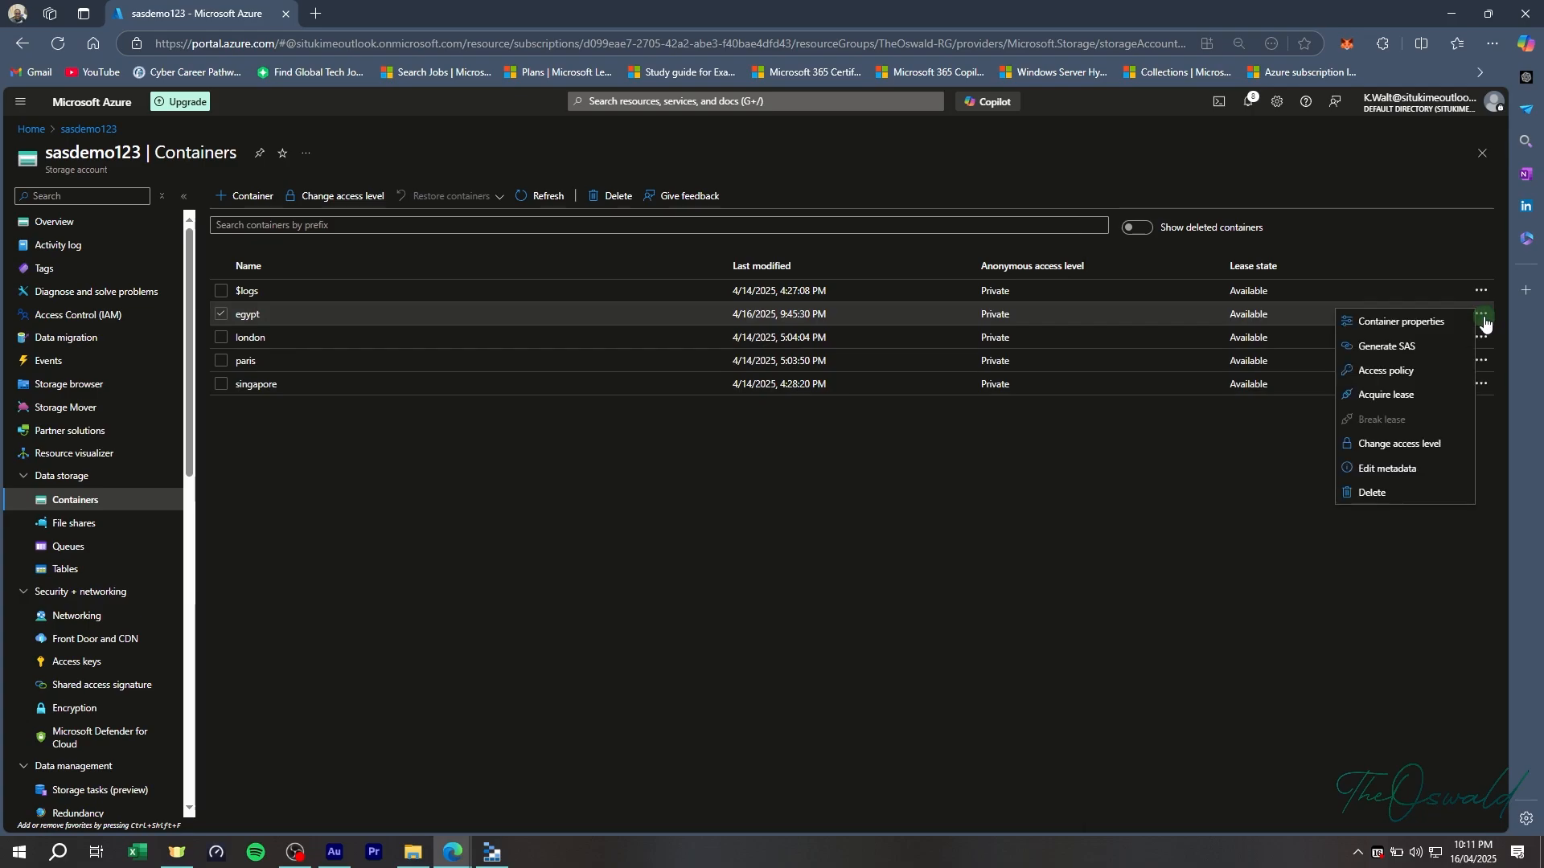
{"action": "left_click", "coordinate": [1415, 347]}
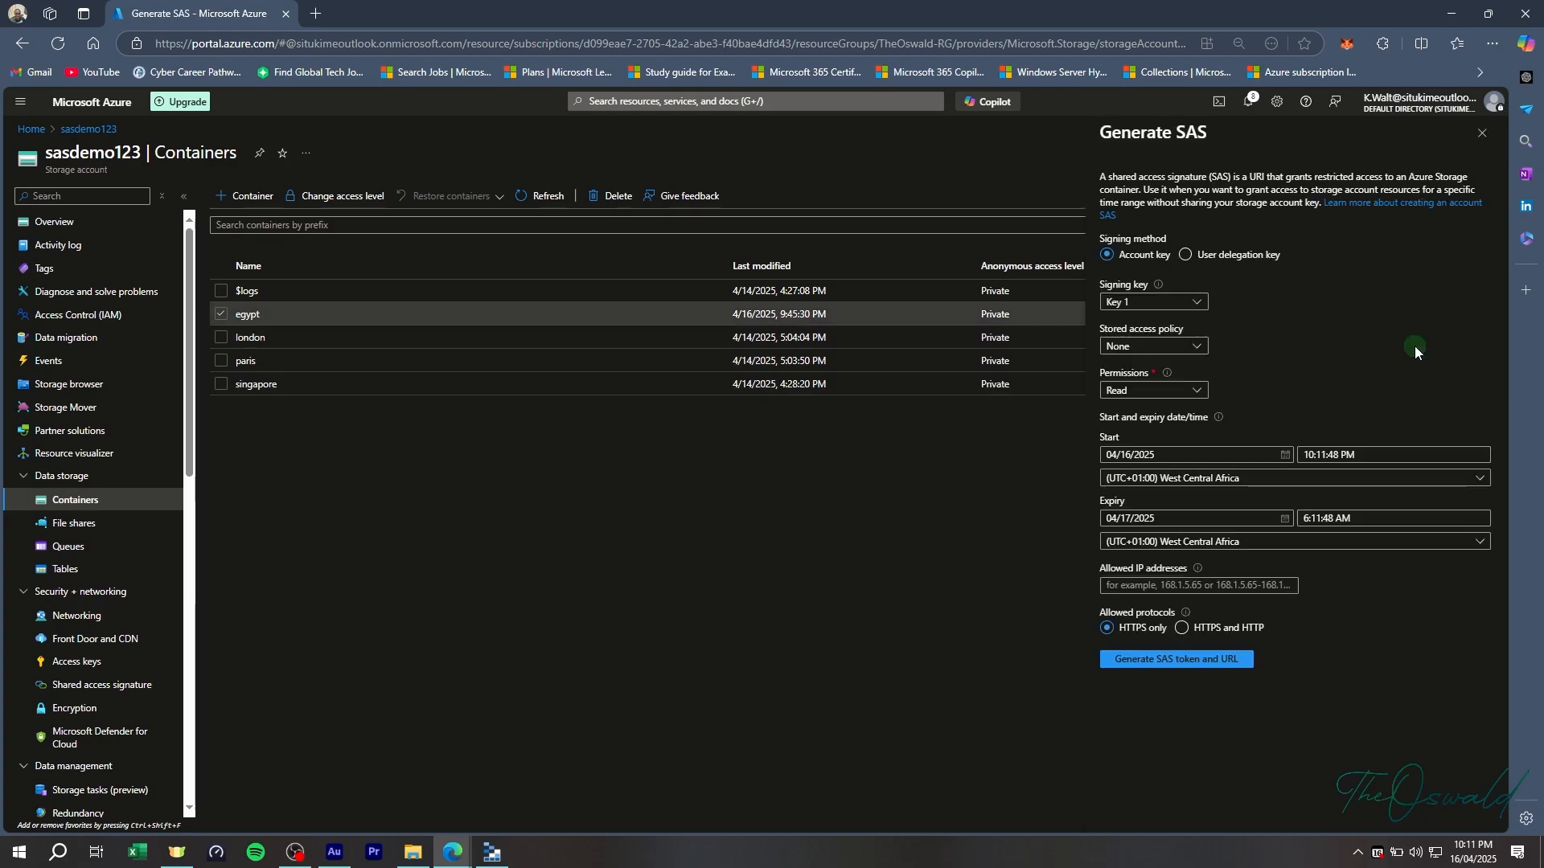
{"action": "left_click", "coordinate": [1199, 347]}
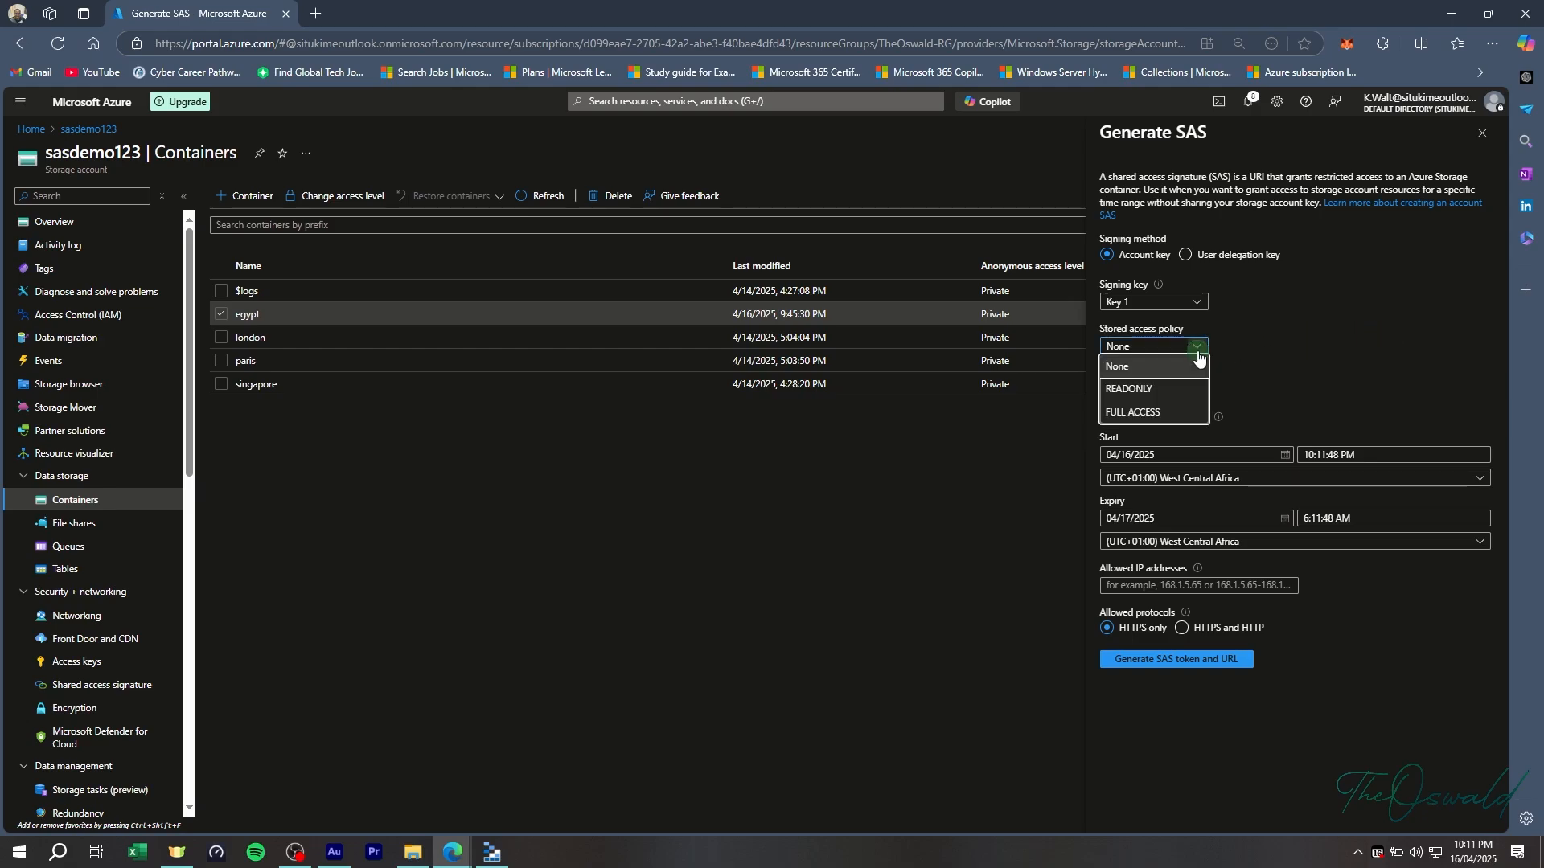
{"action": "left_click", "coordinate": [1151, 406]}
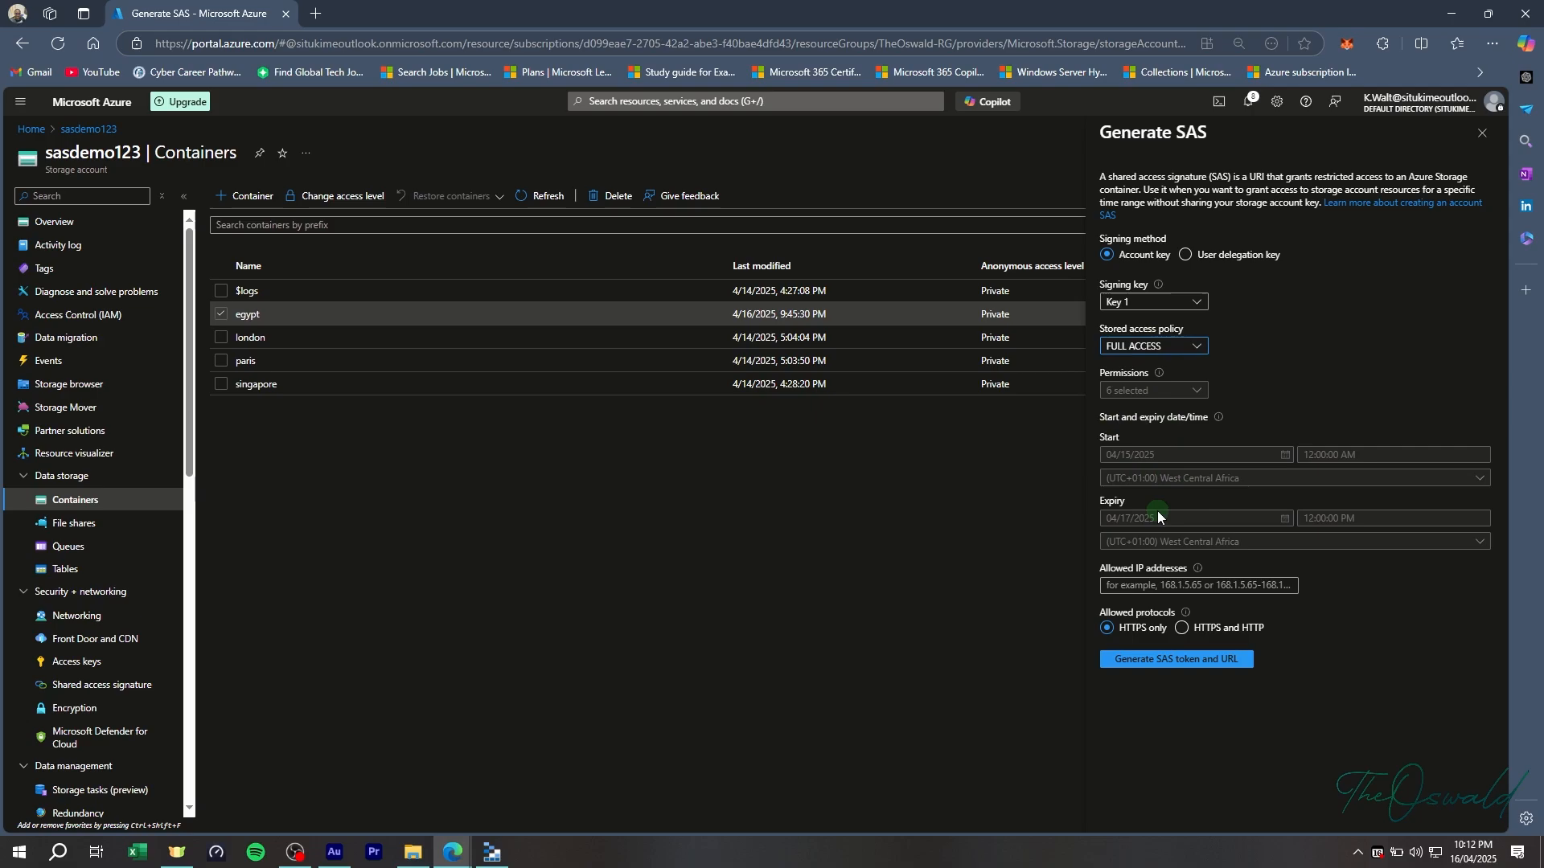
{"action": "left_click", "coordinate": [1184, 661]}
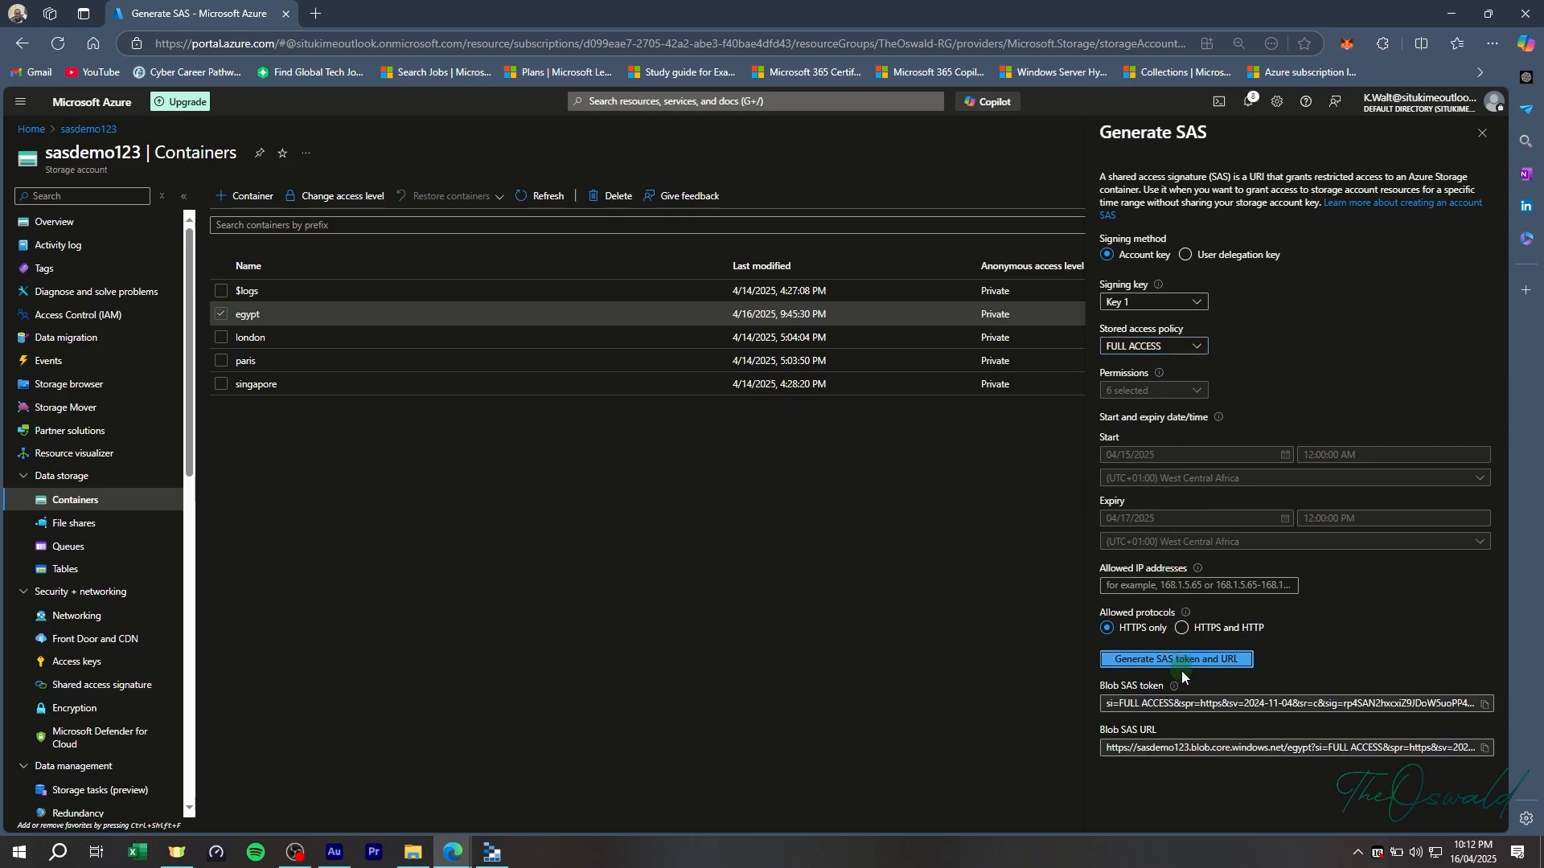
{"action": "left_click", "coordinate": [1486, 748]}
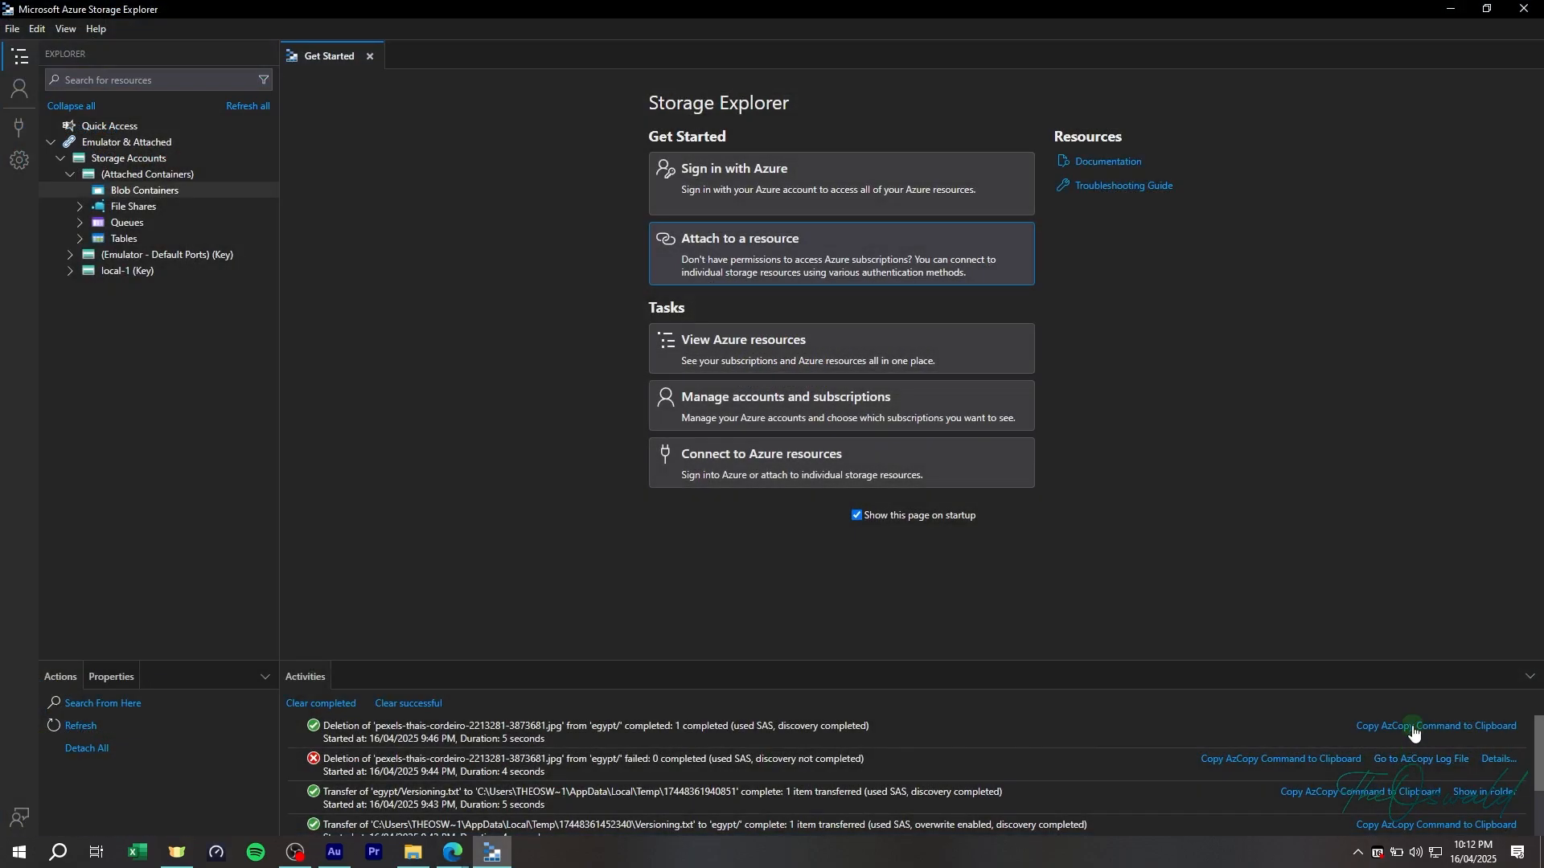
Attach the egypt blob container in Storage Explorer as egypt-1 using the pasted FULL ACCESS SAS URL.
{"action": "left_click", "coordinate": [866, 255]}
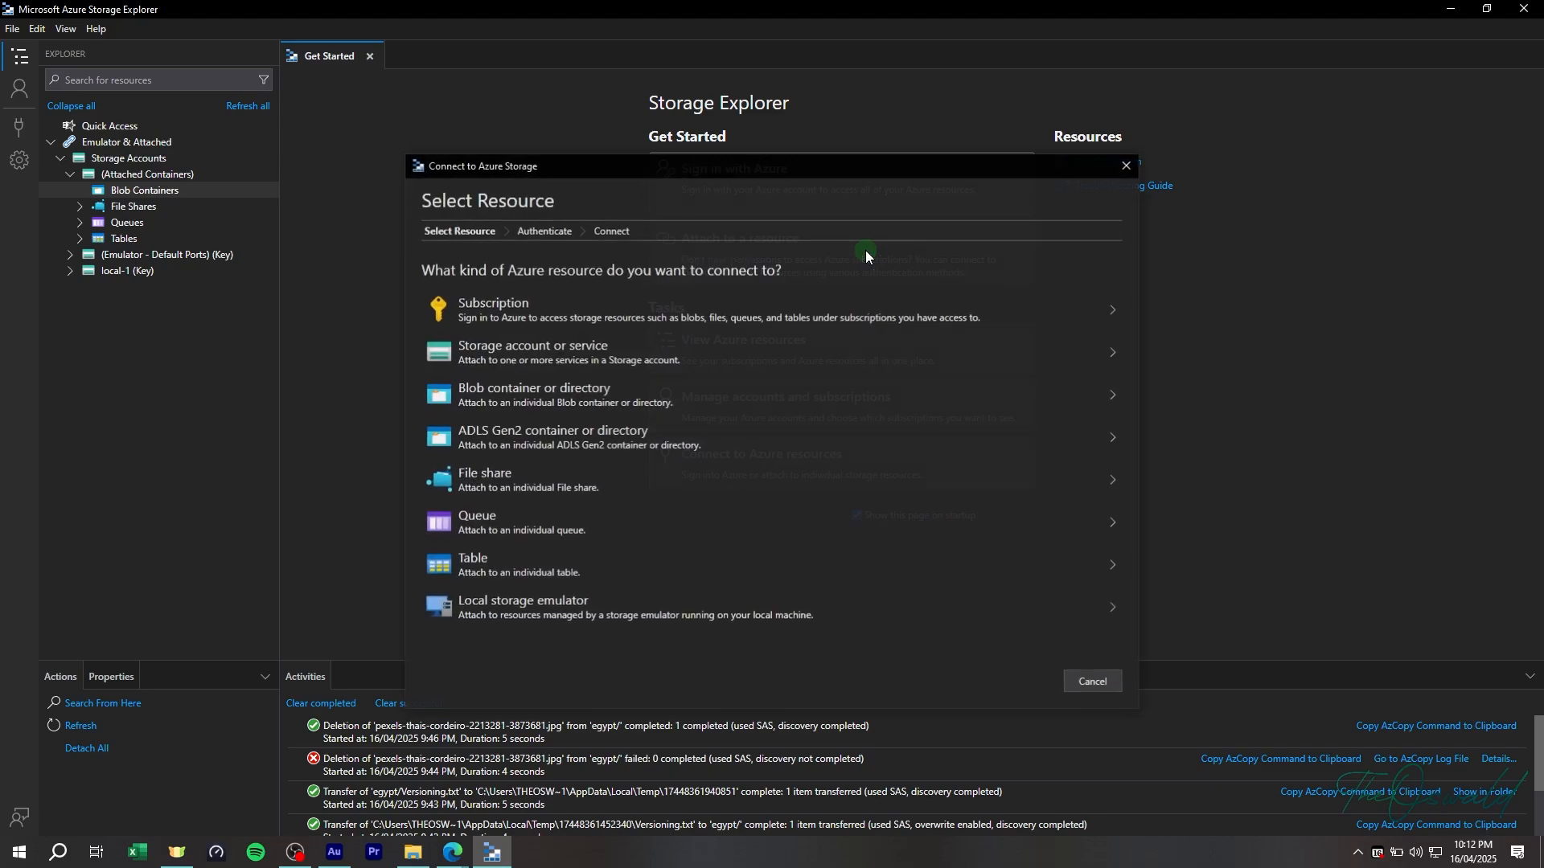
{"action": "left_click", "coordinate": [633, 408]}
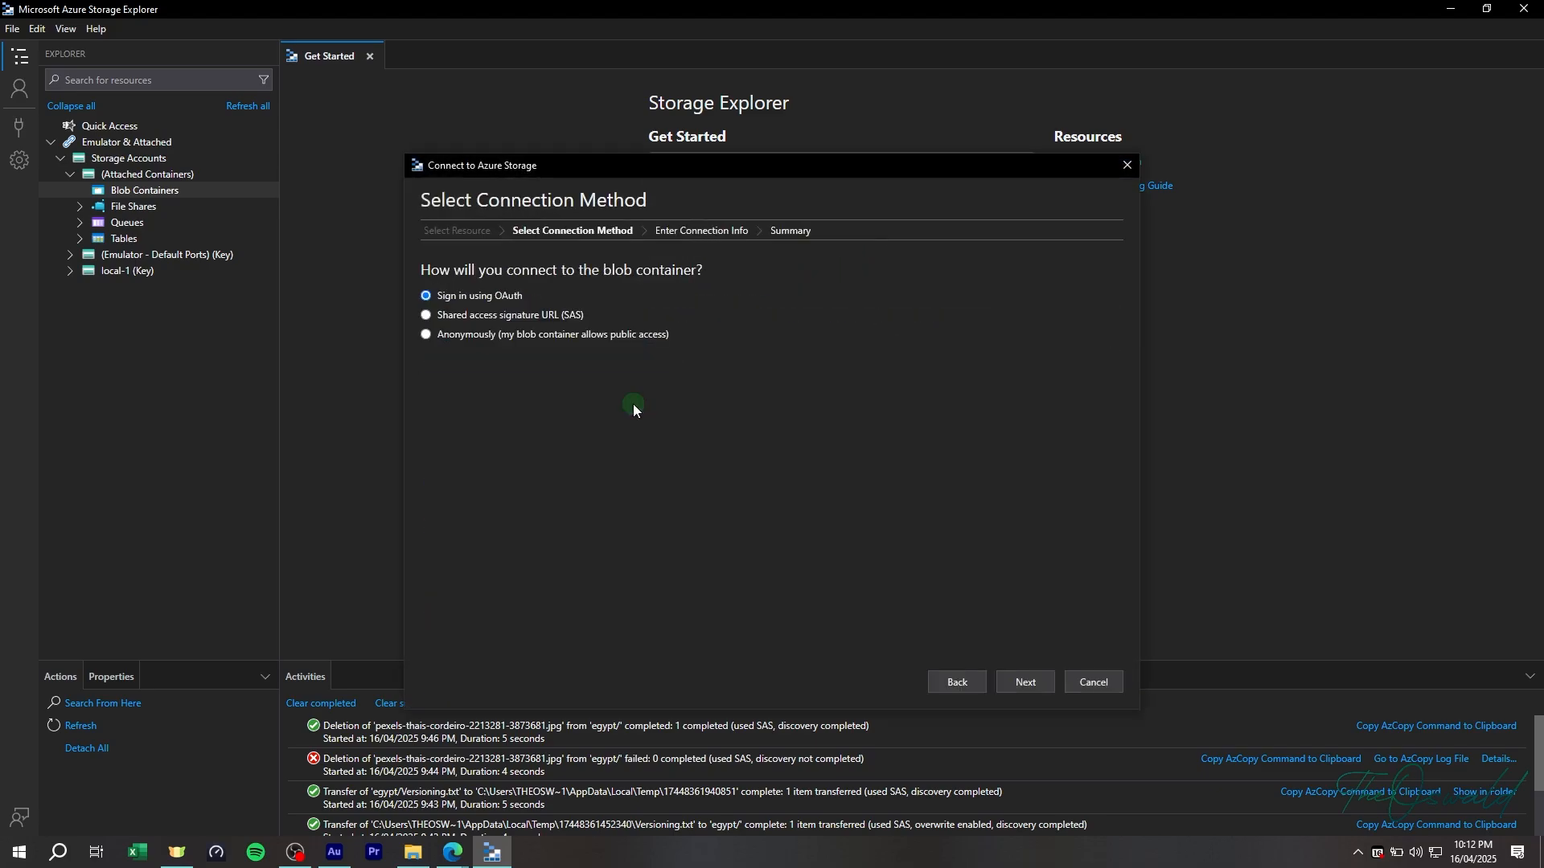
{"action": "left_click", "coordinate": [527, 314]}
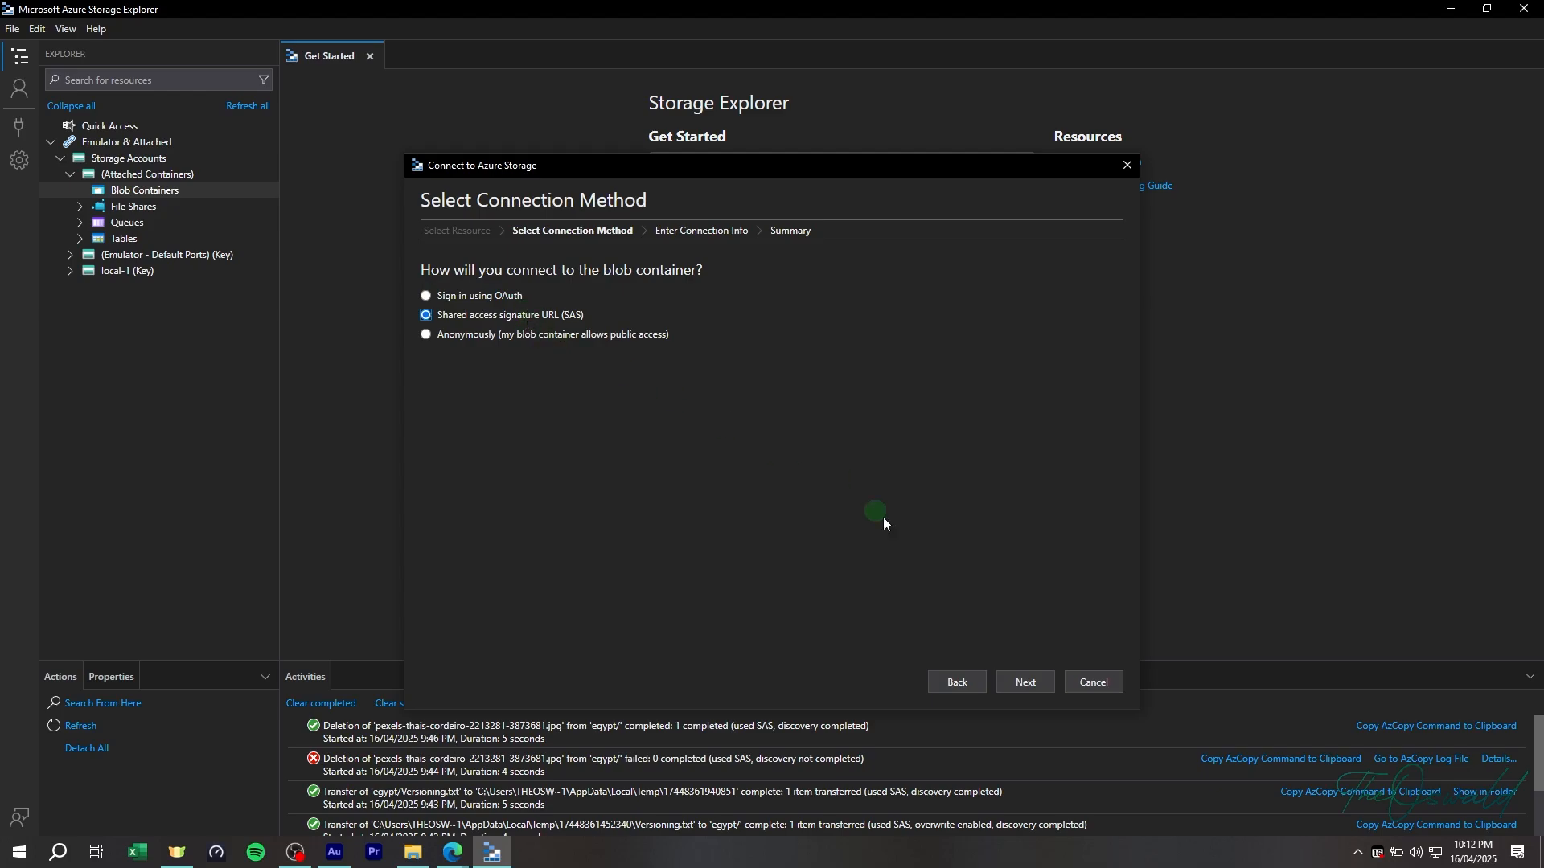
{"action": "left_click", "coordinate": [1025, 680]}
{"action": "left_click", "coordinate": [606, 335]}
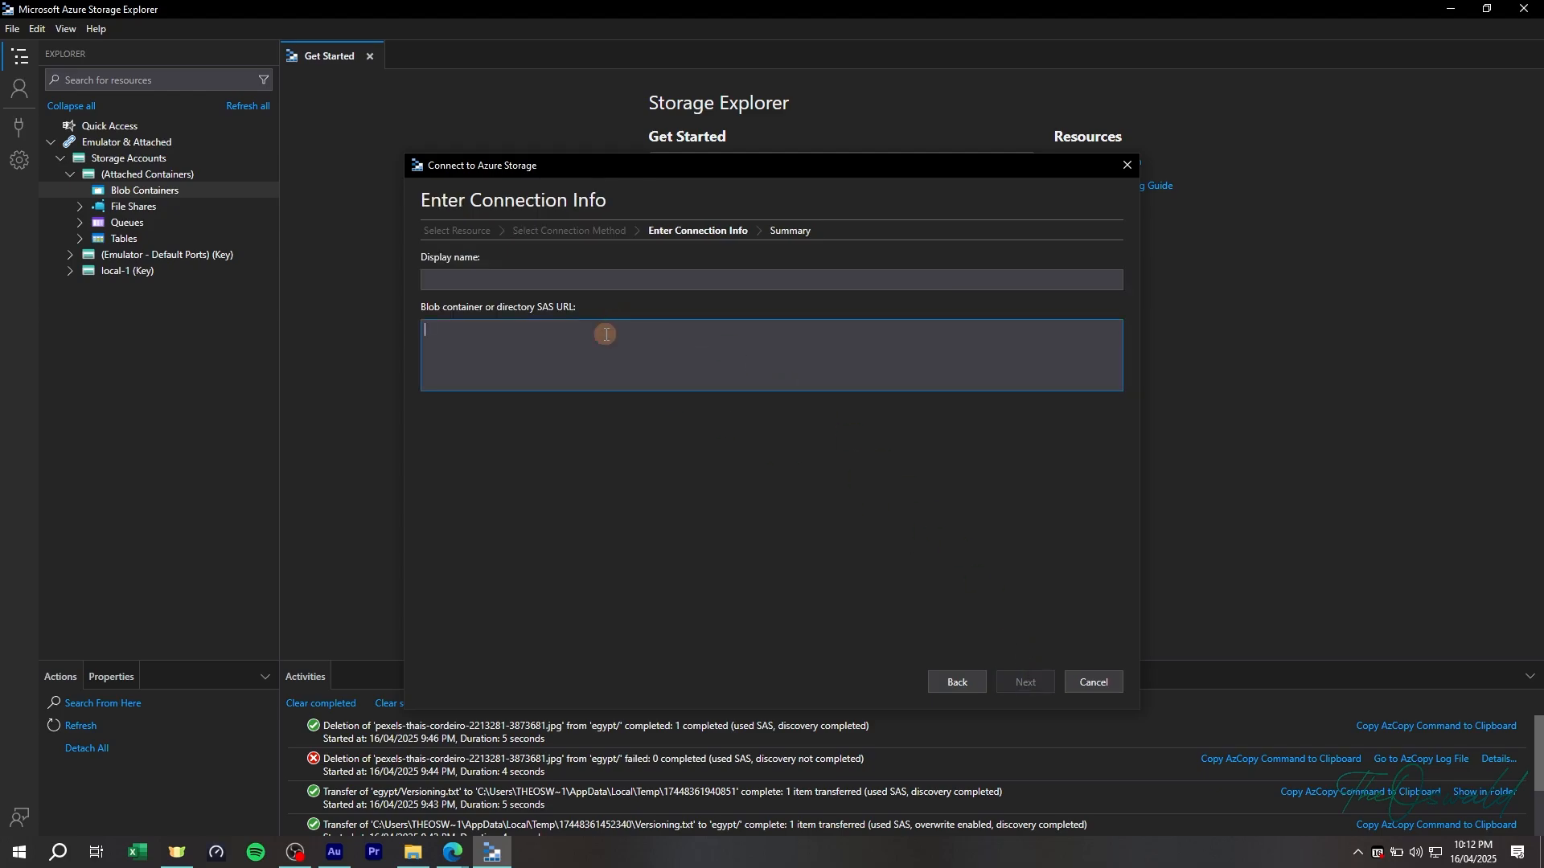
{"action": "key", "text": "ctrl+v"}
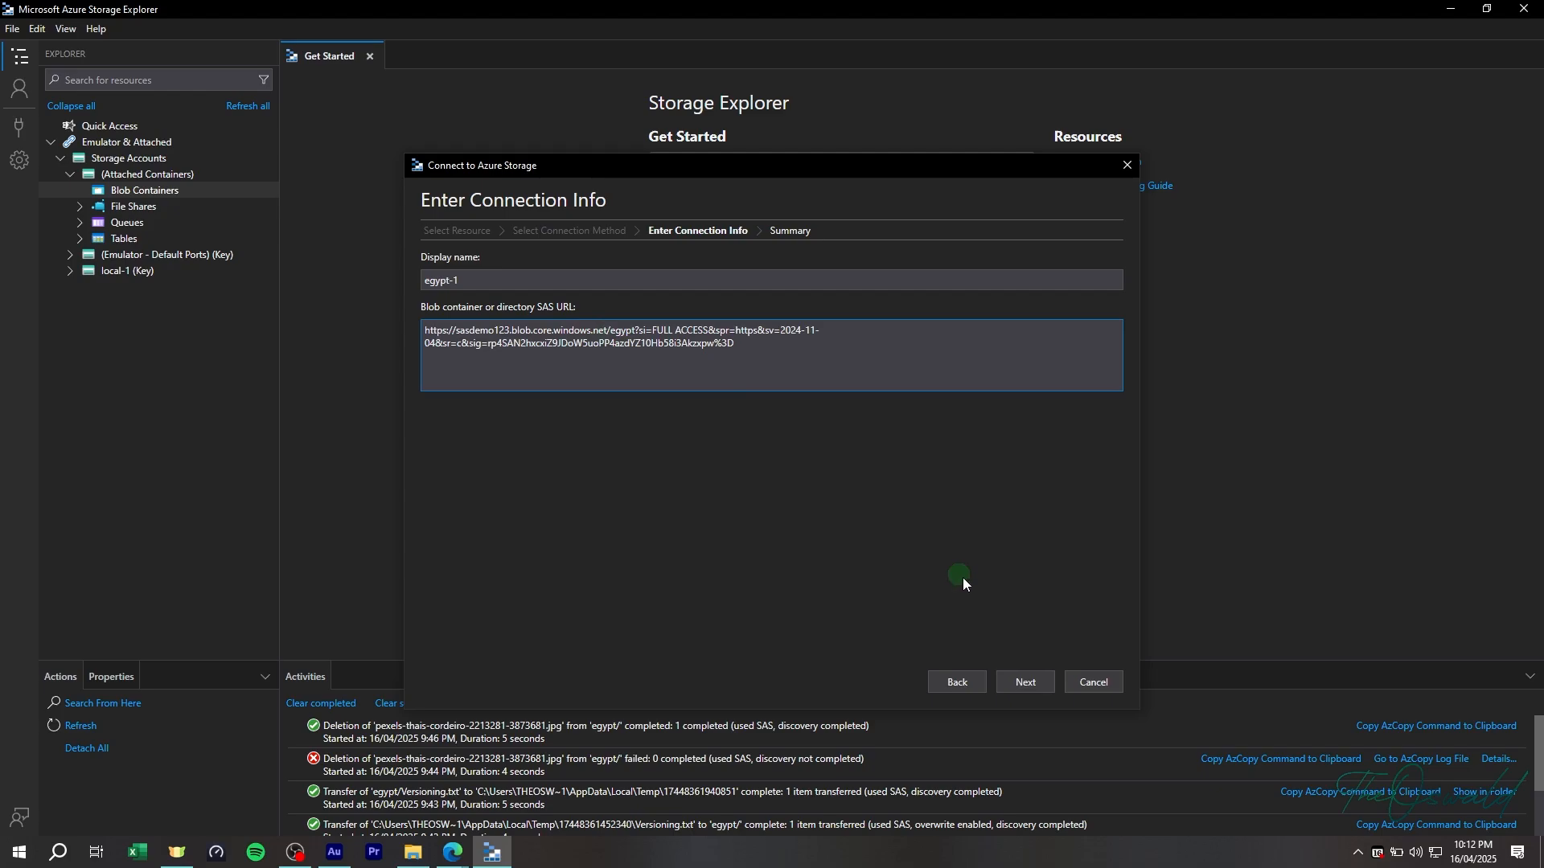
{"action": "left_click", "coordinate": [1020, 680]}
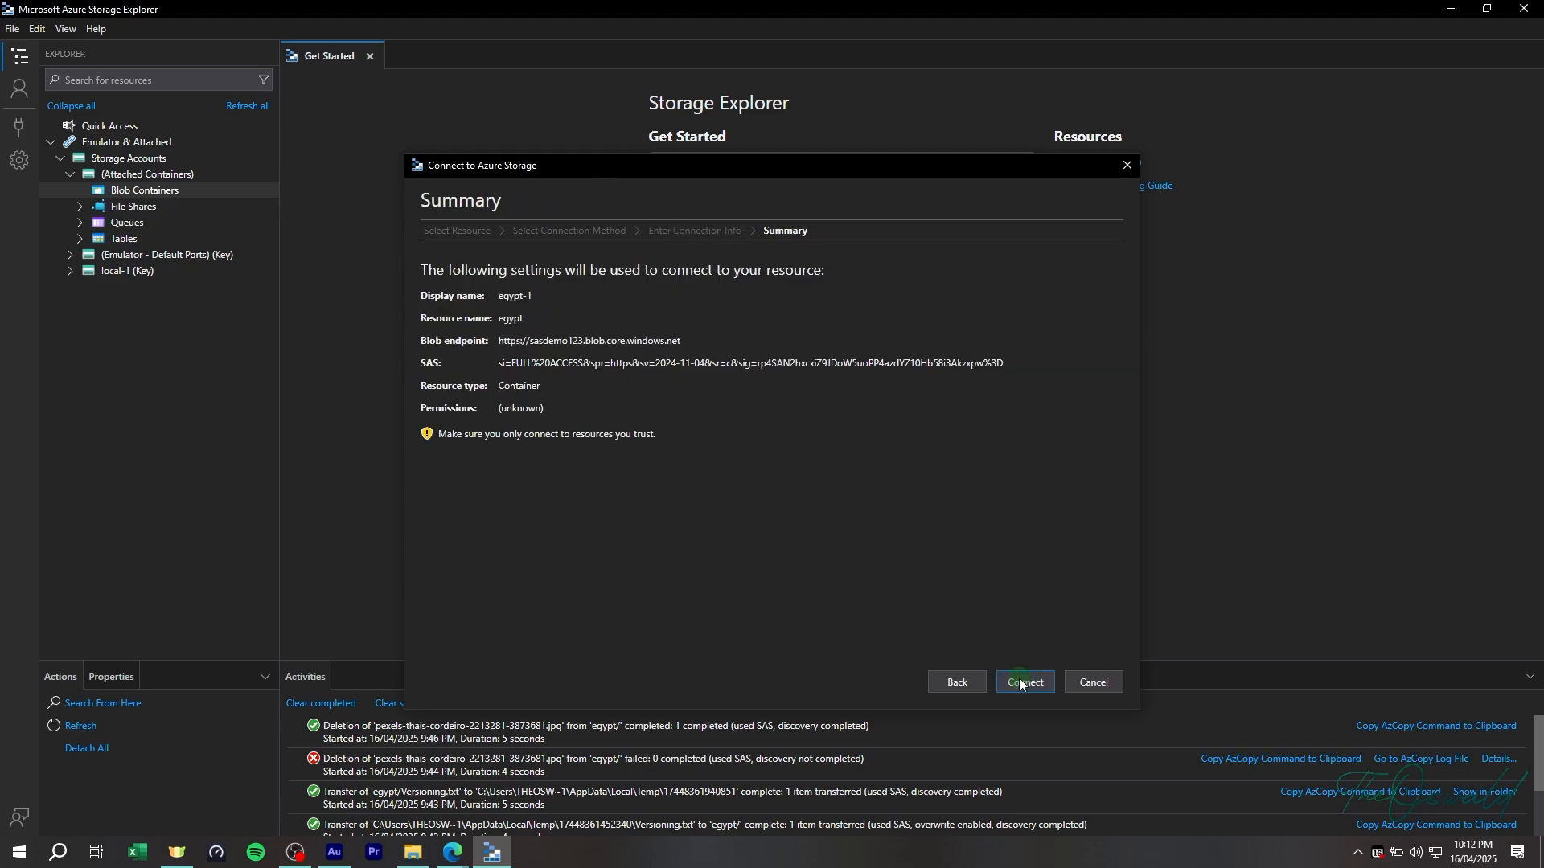
{"action": "left_click", "coordinate": [1019, 682]}
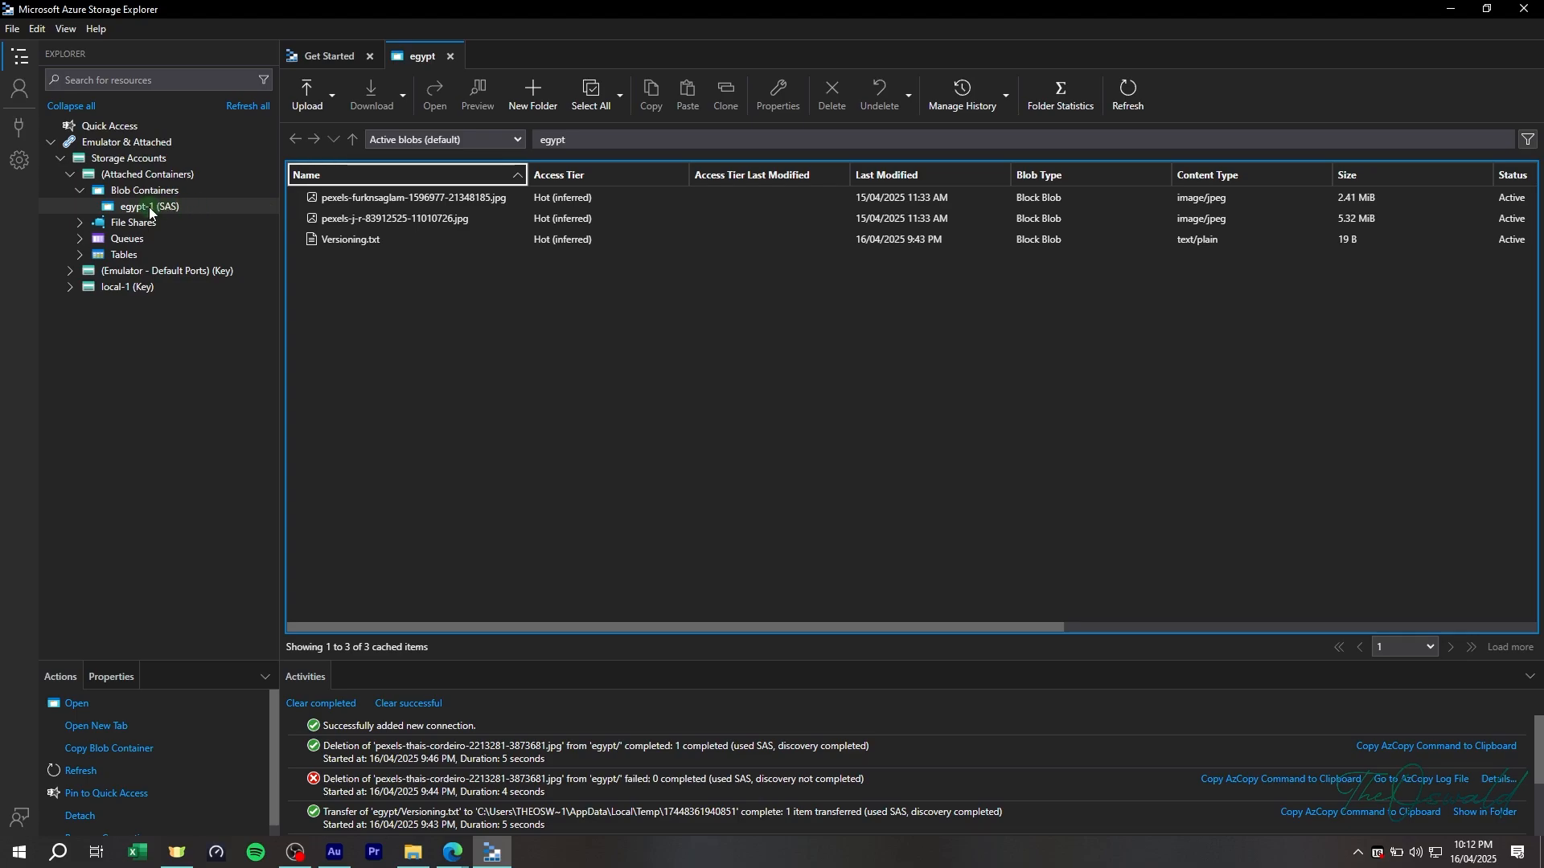
Open Versioning.txt from egypt in Notepad, change its text to 'This is version 3', and save.
{"action": "left_click", "coordinate": [443, 241]}
{"action": "double_click", "coordinate": [398, 243]}
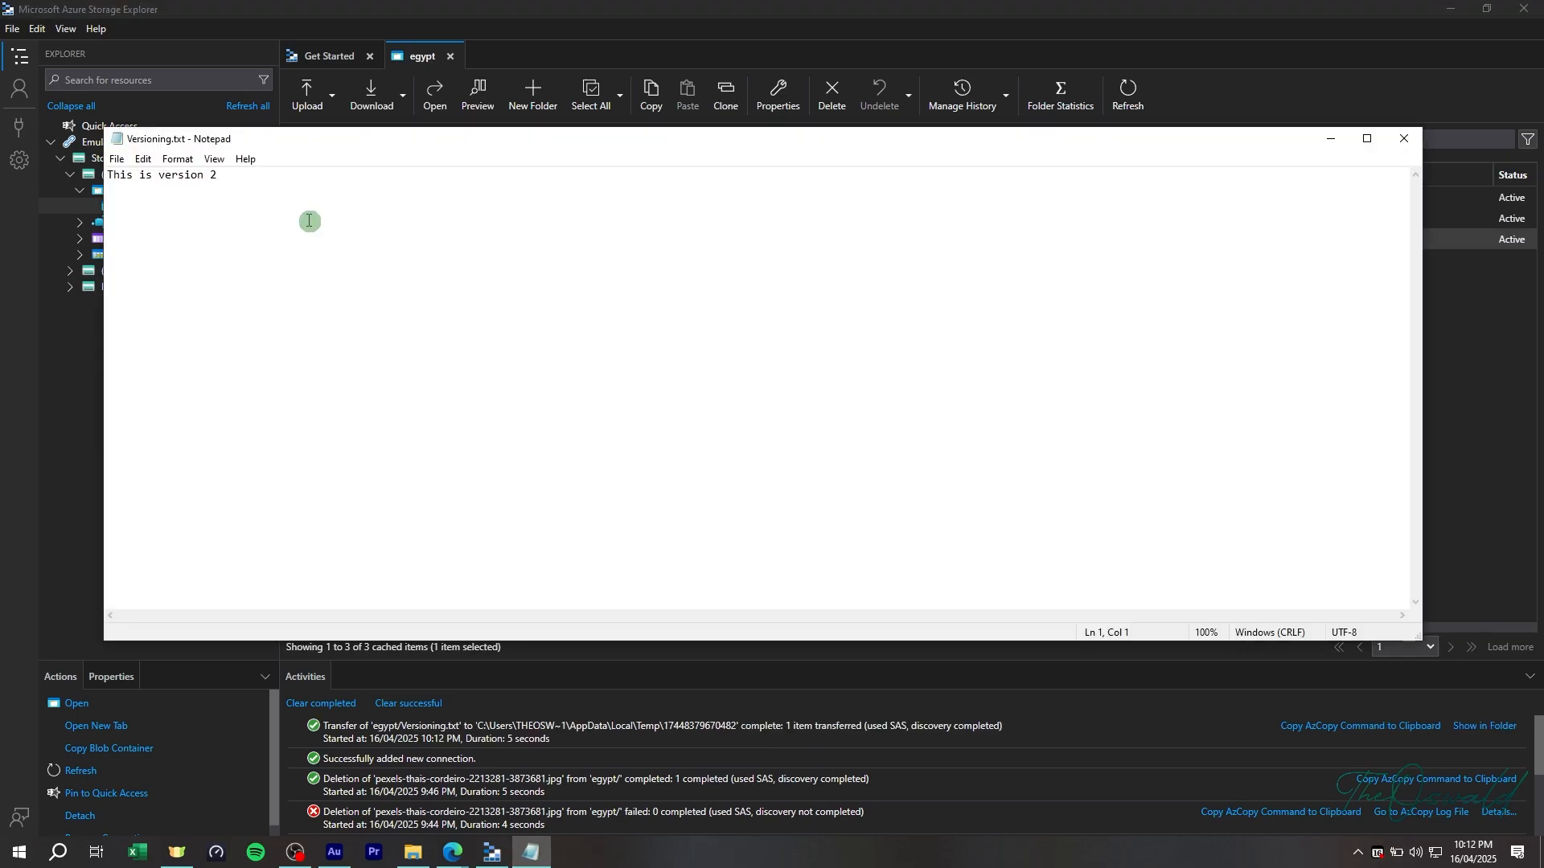
{"action": "left_click", "coordinate": [214, 159]}
{"action": "left_click", "coordinate": [283, 190]}
{"action": "left_click", "coordinate": [235, 174]}
{"action": "key", "text": "BackSpace"}
{"action": "type", "text": "3"}
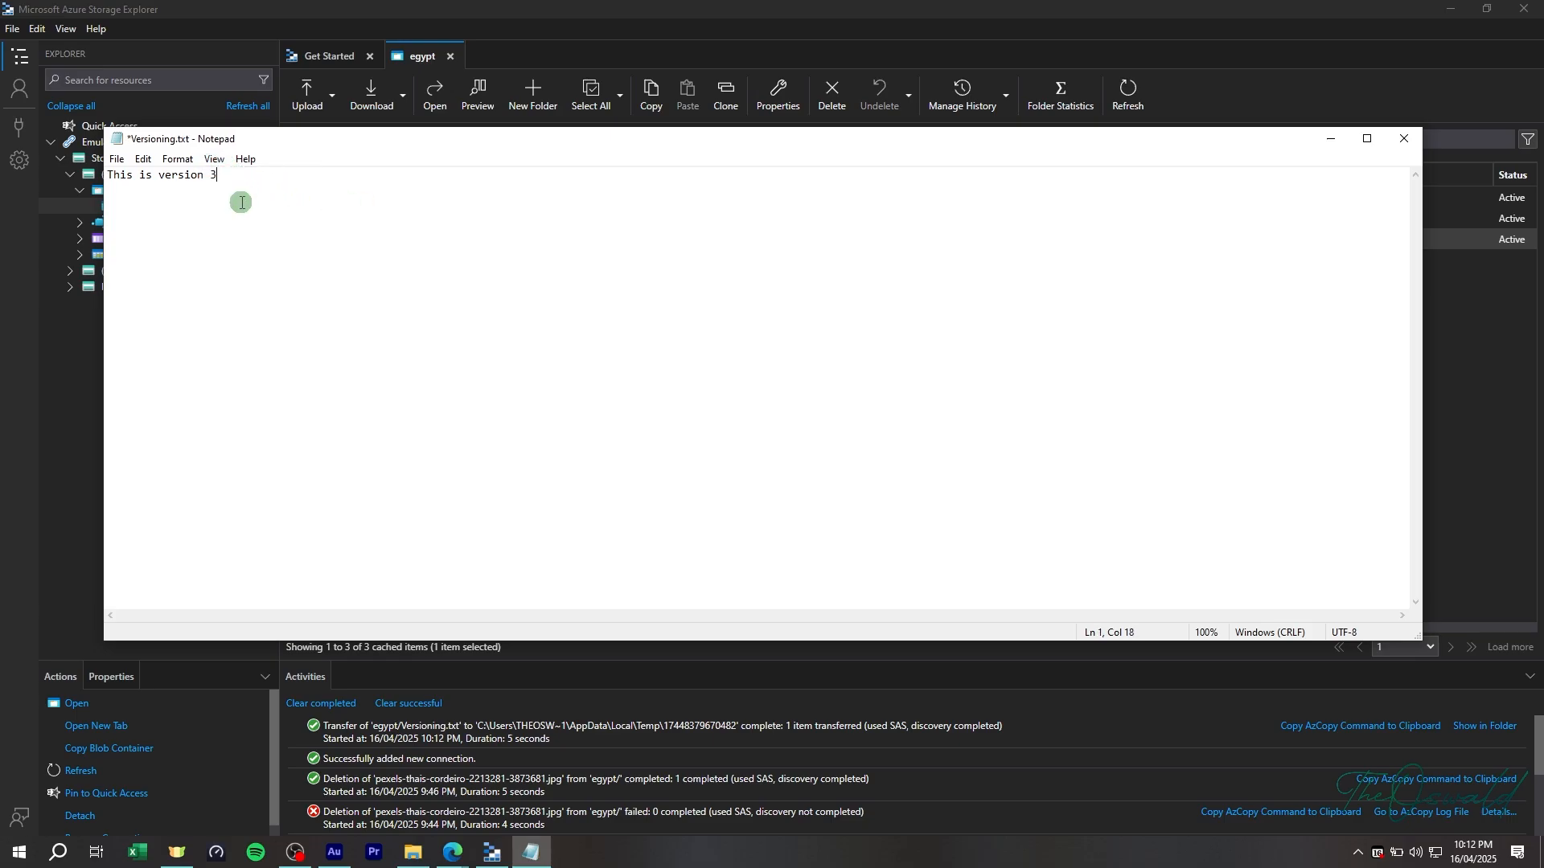
{"action": "key", "text": "ctrl+s"}
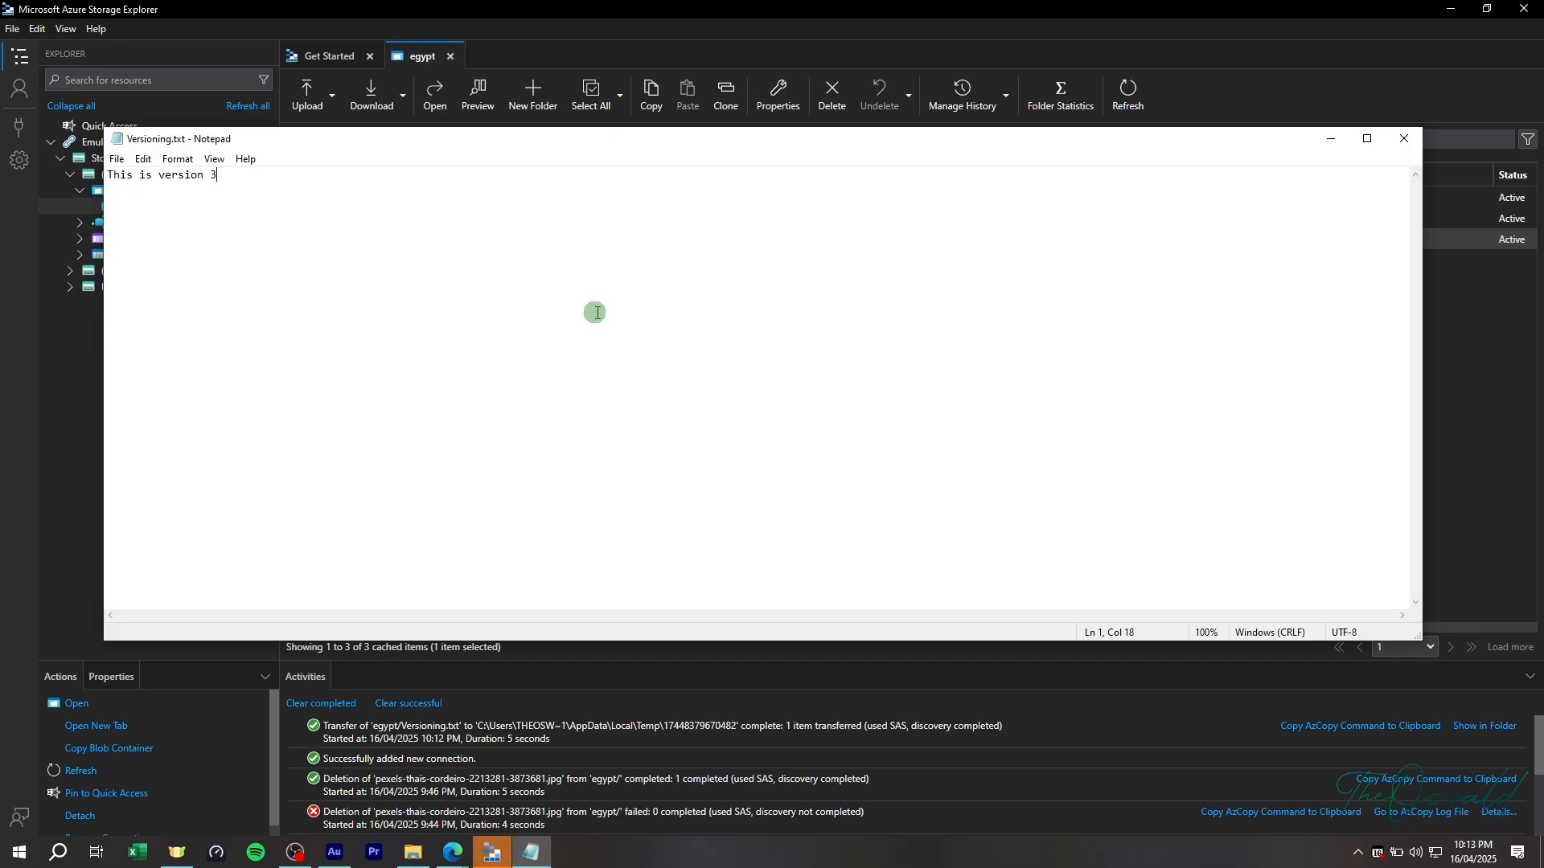
Close Notepad and upload the edited Versioning.txt back to egypt, accepting the permissions prompt.
{"action": "left_click", "coordinate": [1404, 140]}
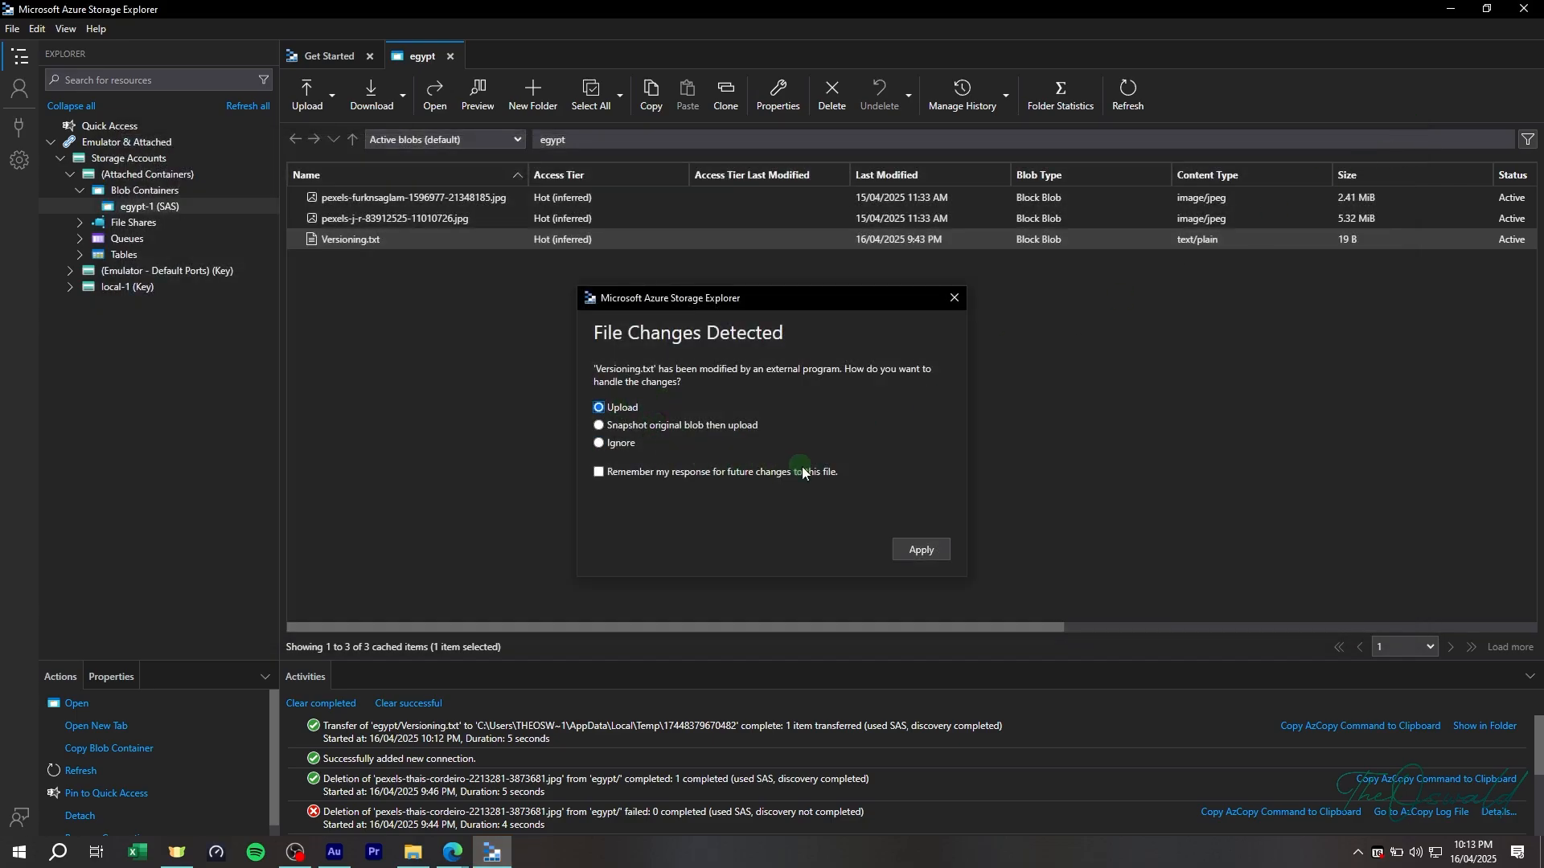
{"action": "left_click", "coordinate": [911, 550]}
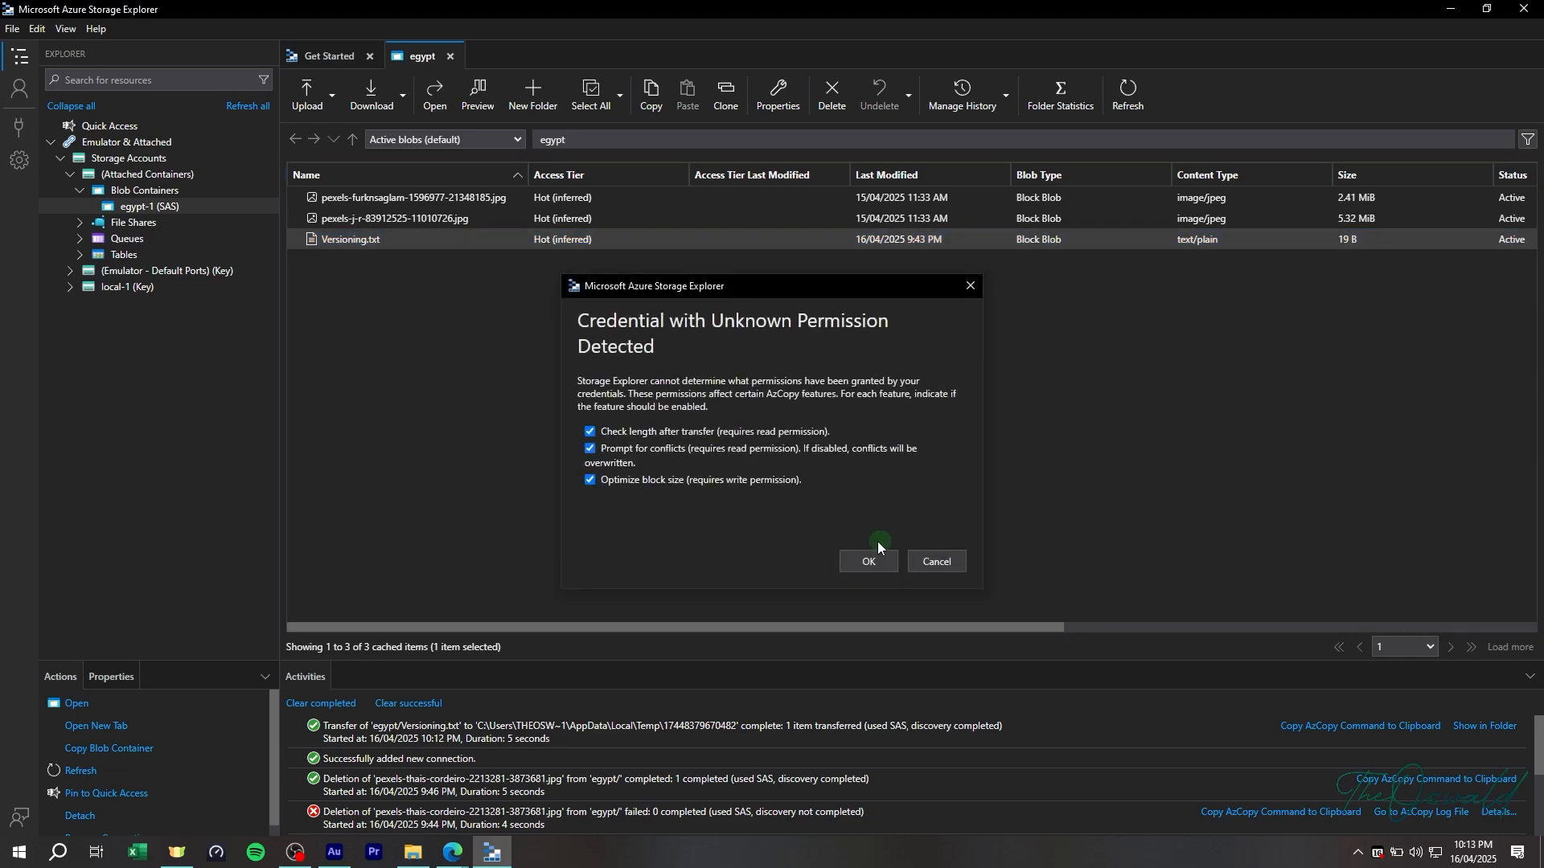
{"action": "left_click", "coordinate": [851, 559]}
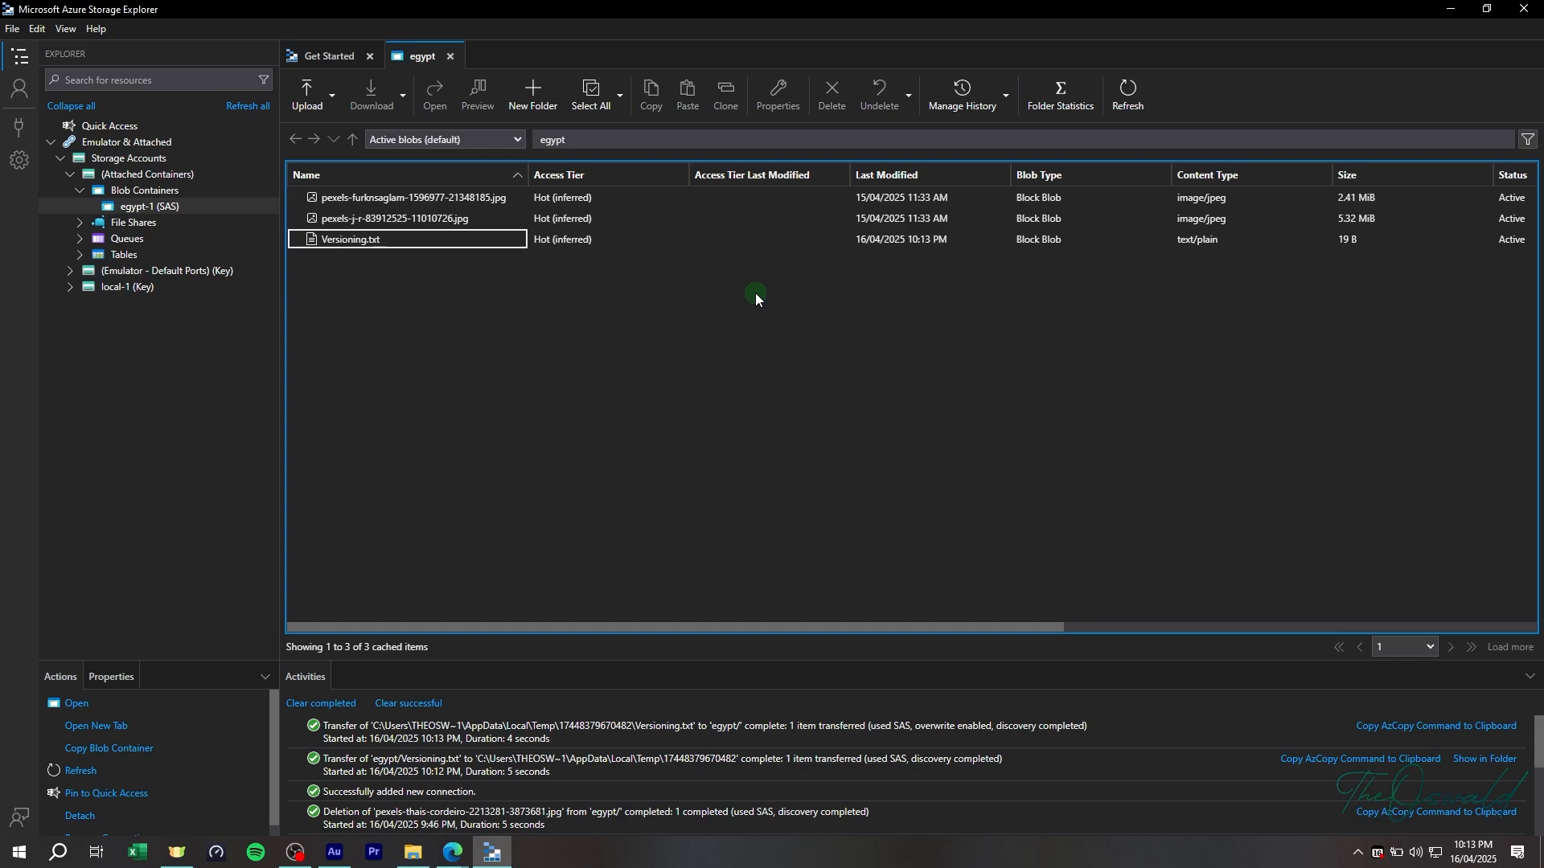
Delete pexels-furknsaglam-1596977-21348185.jpg from the egypt container and confirm.
{"action": "left_click", "coordinate": [404, 199]}
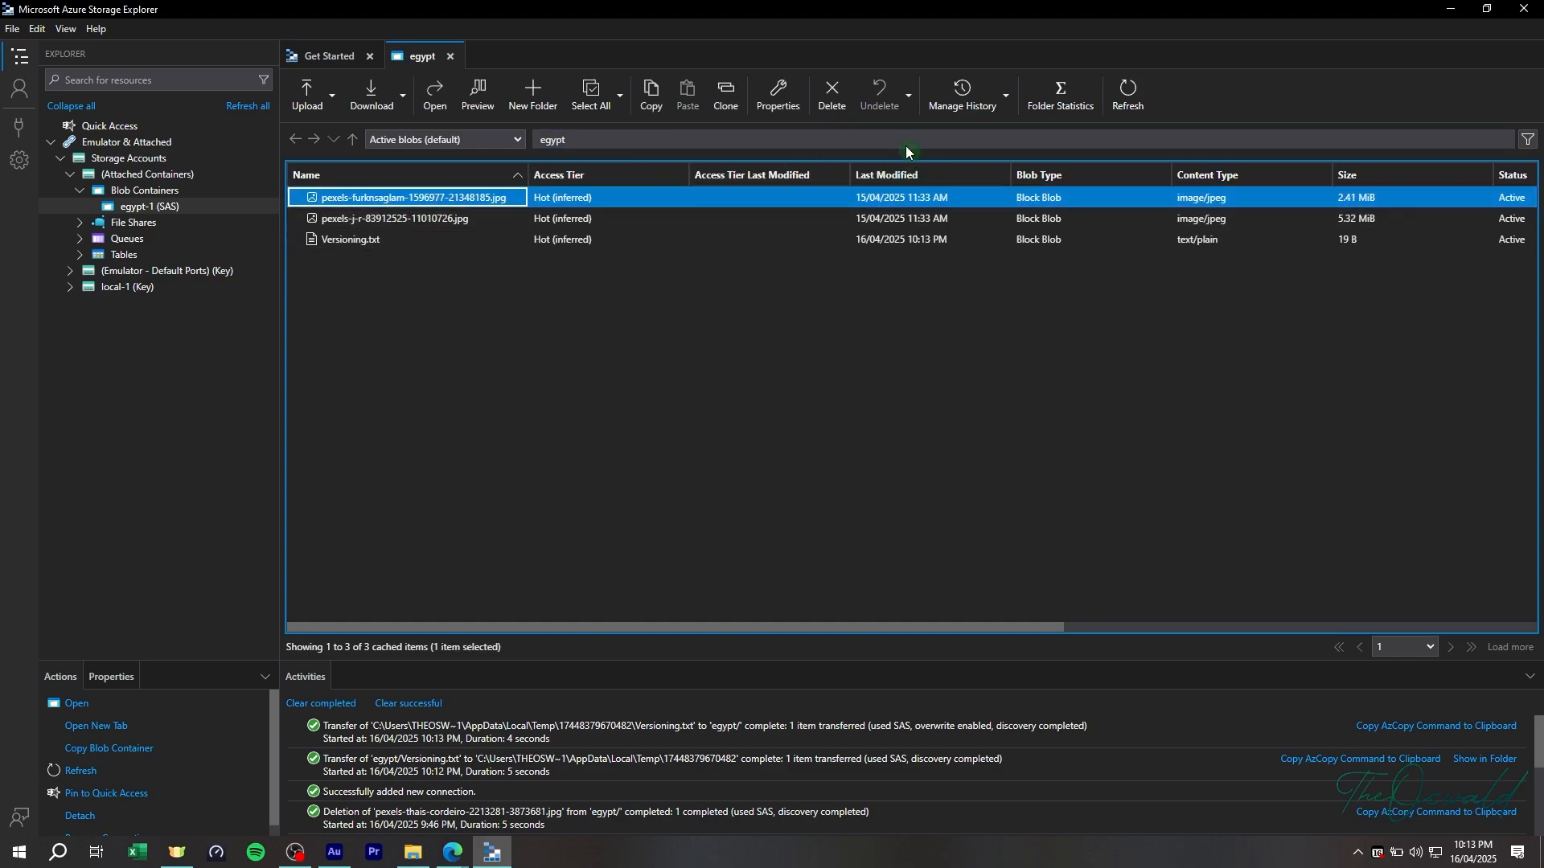
{"action": "left_click", "coordinate": [831, 97]}
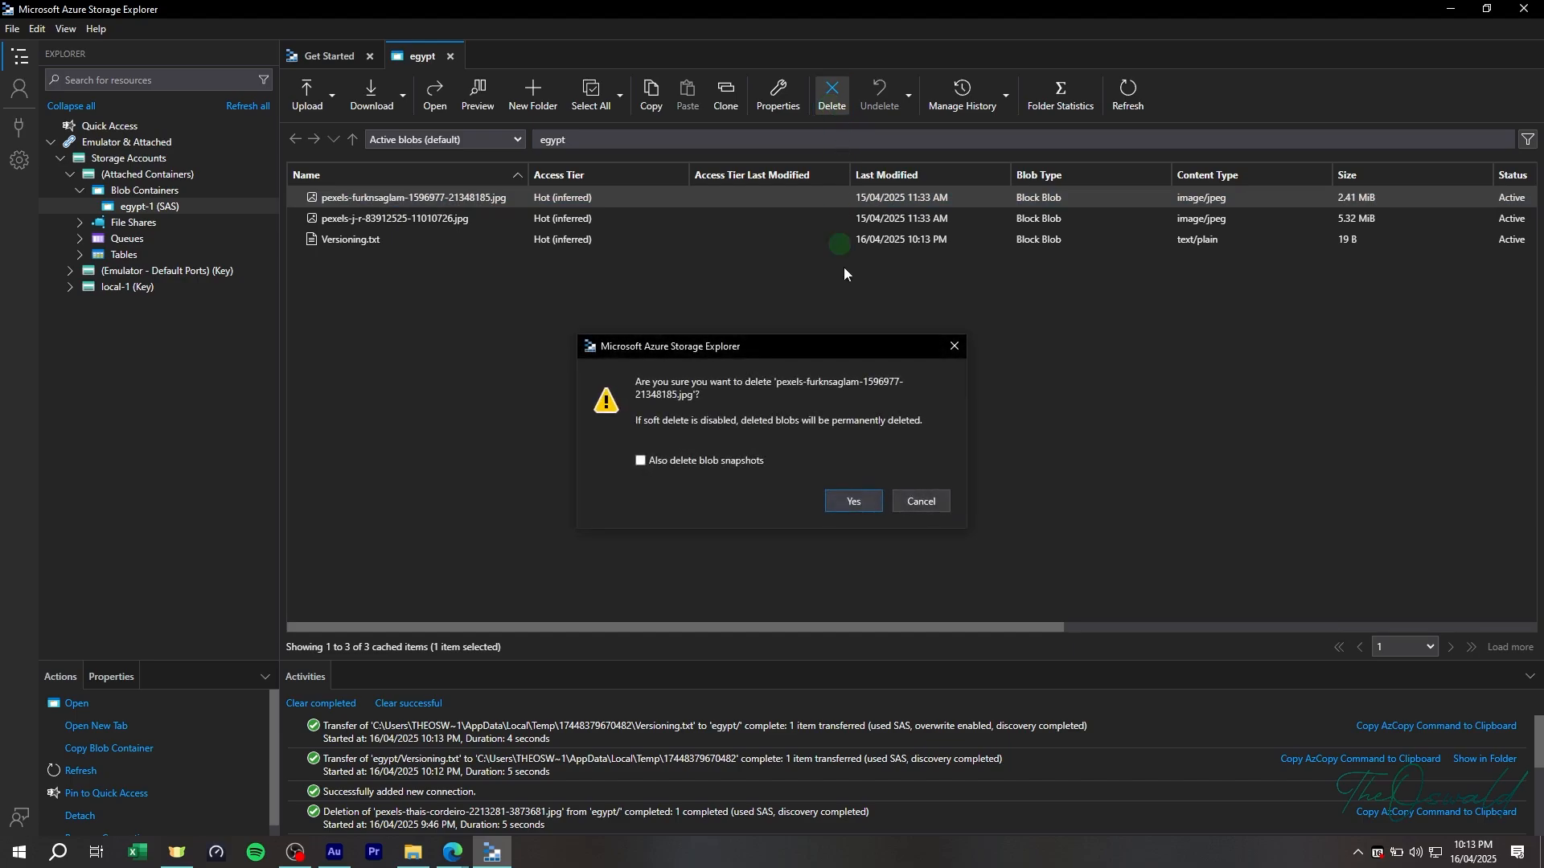
{"action": "left_click", "coordinate": [850, 498]}
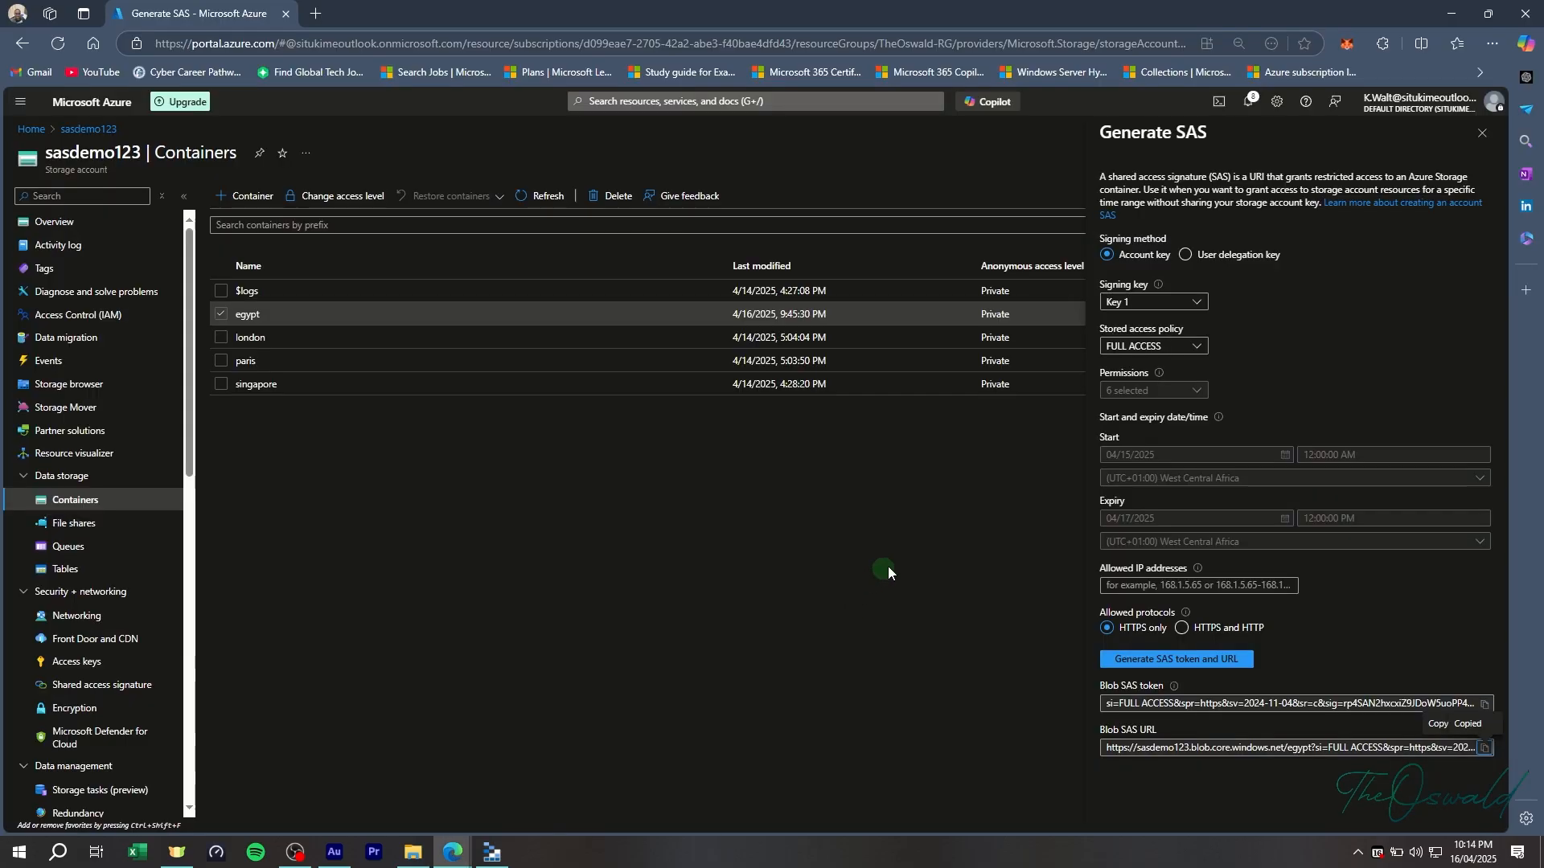
Close the SAS panel and open egypt's FULL ACCESS stored access policy for editing.
{"action": "left_click", "coordinate": [1486, 134]}
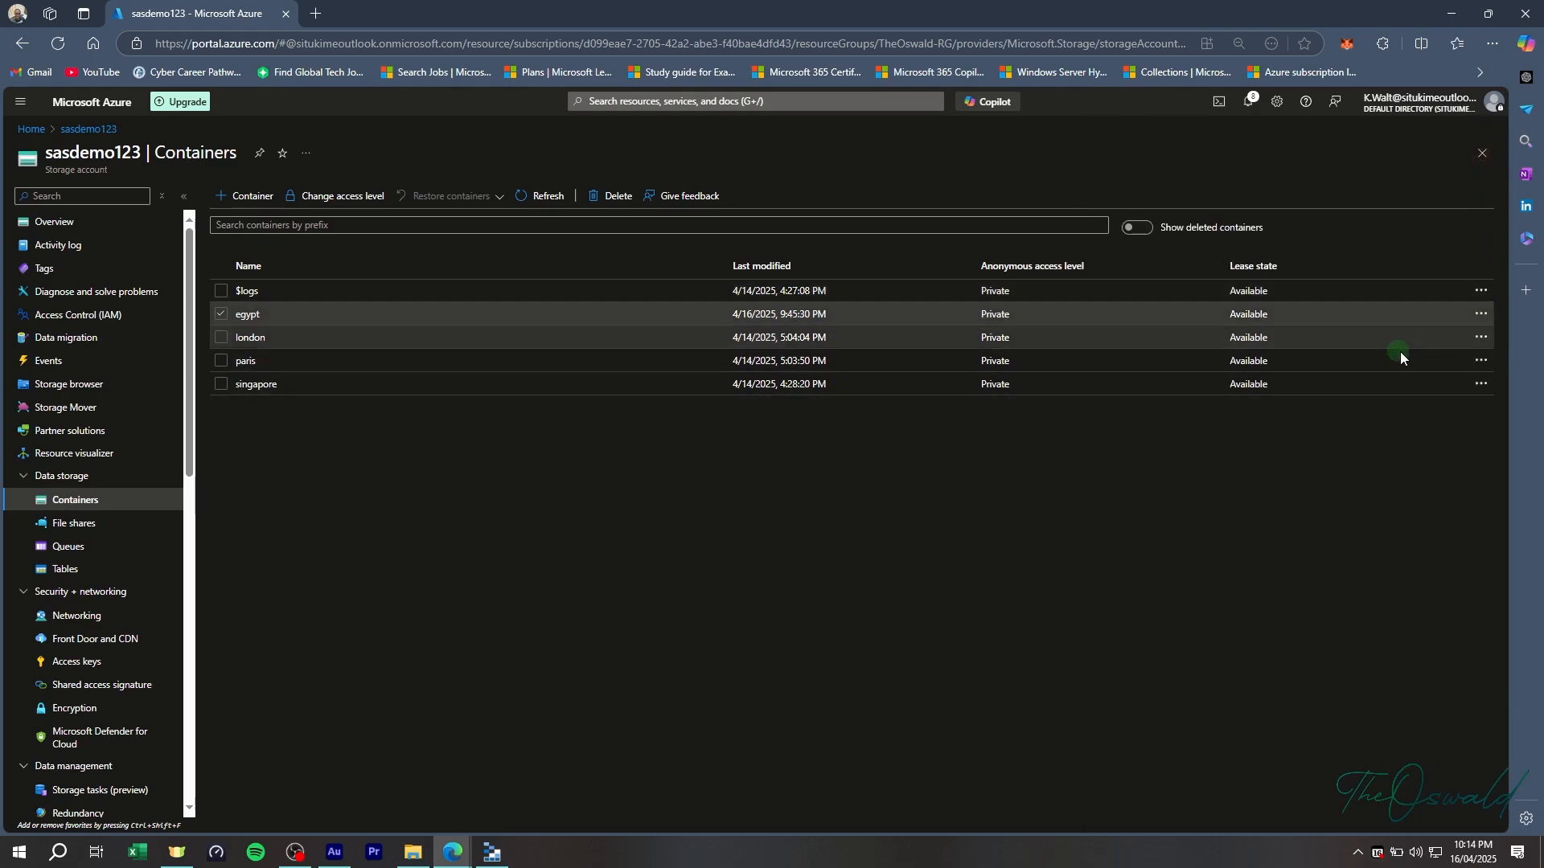
{"action": "left_click", "coordinate": [1482, 314]}
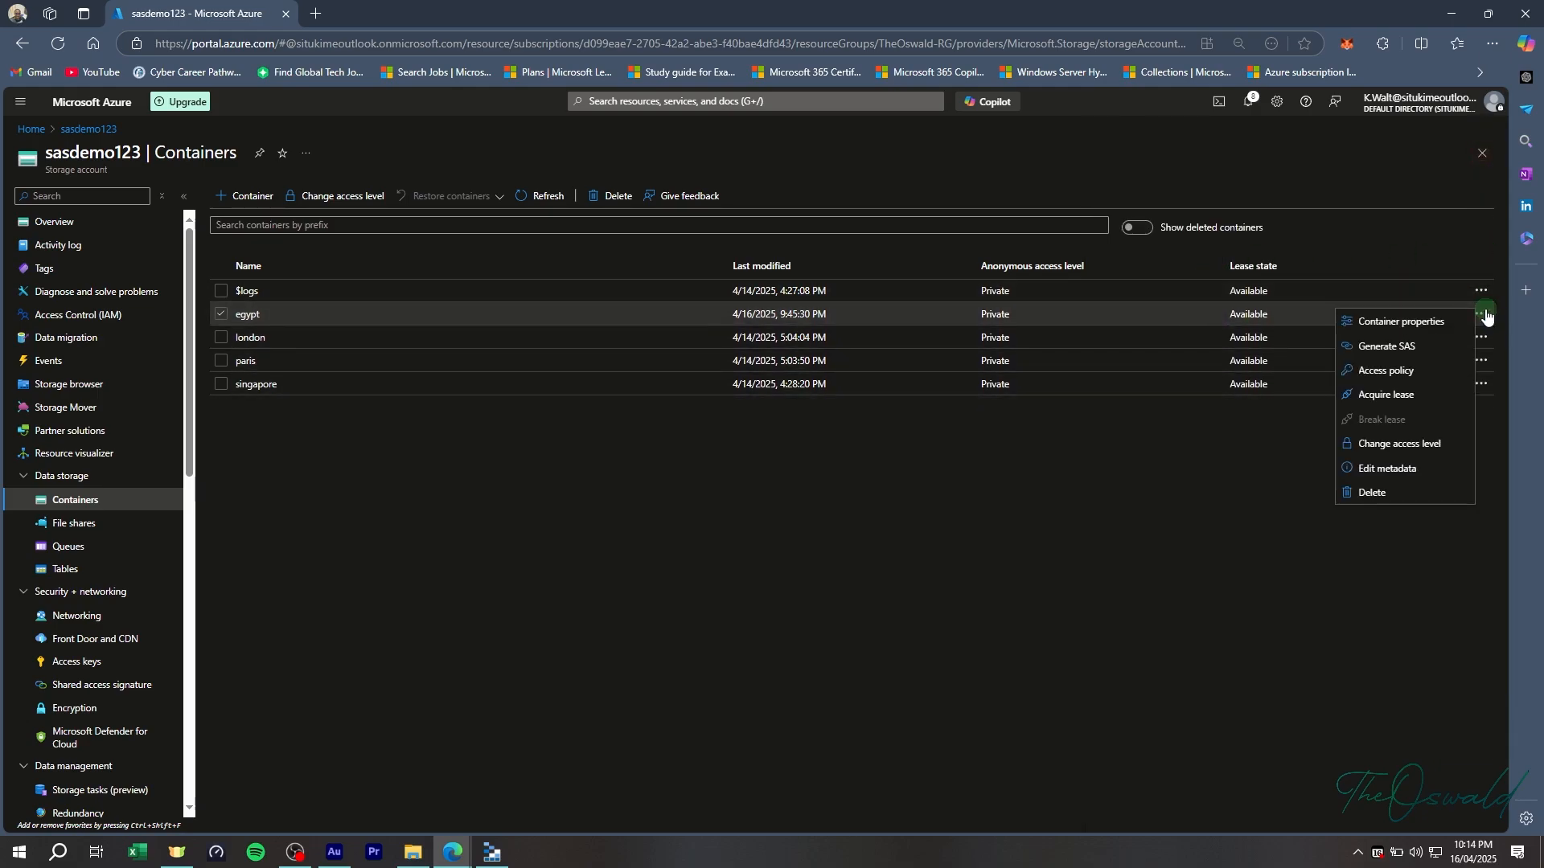
{"action": "left_click", "coordinate": [1410, 369]}
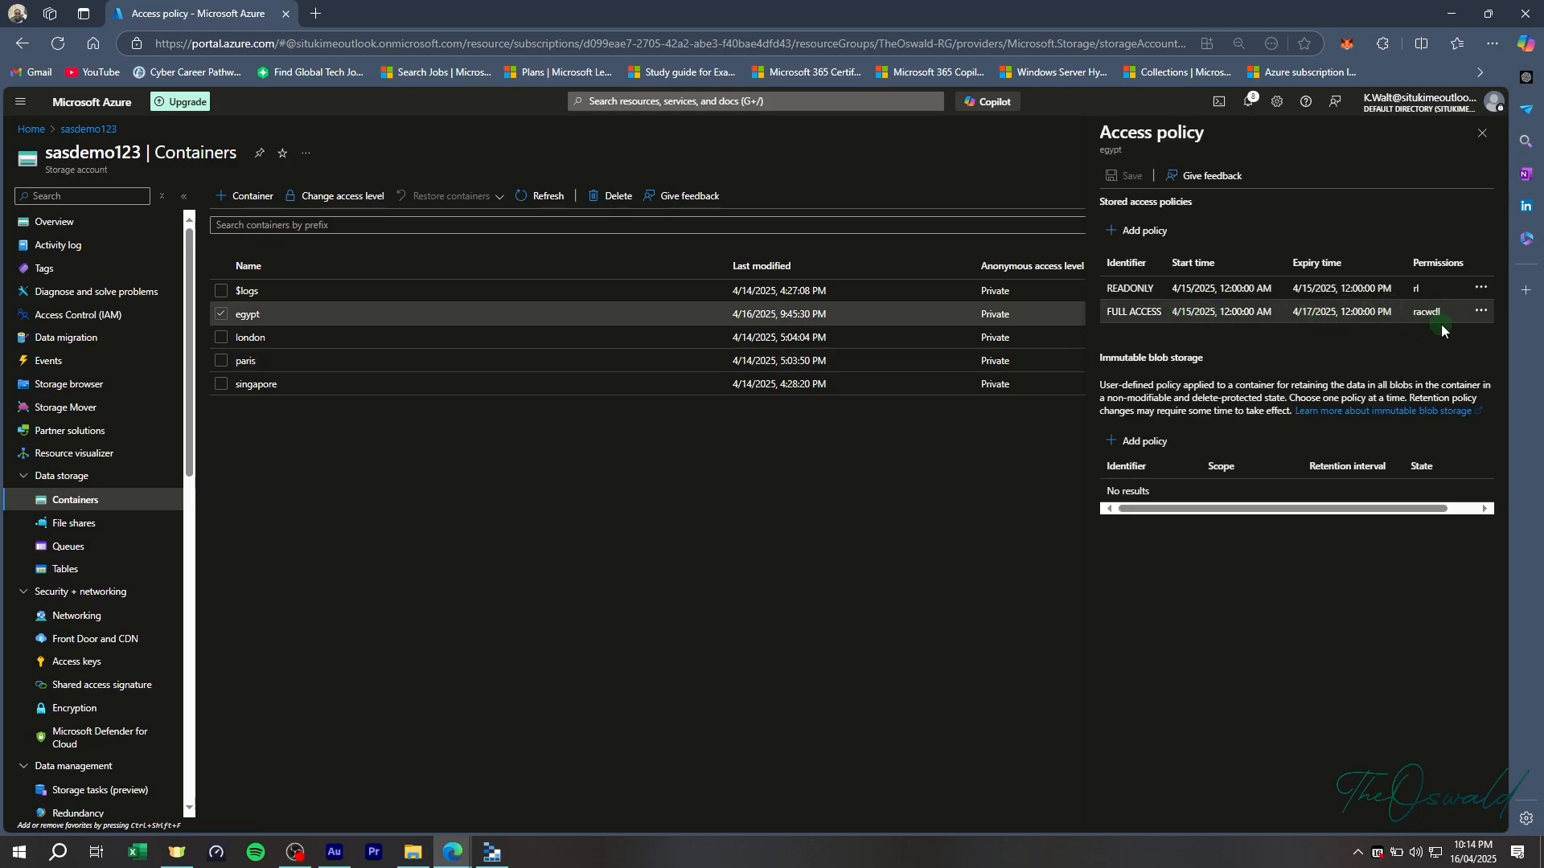
{"action": "left_click", "coordinate": [1479, 313]}
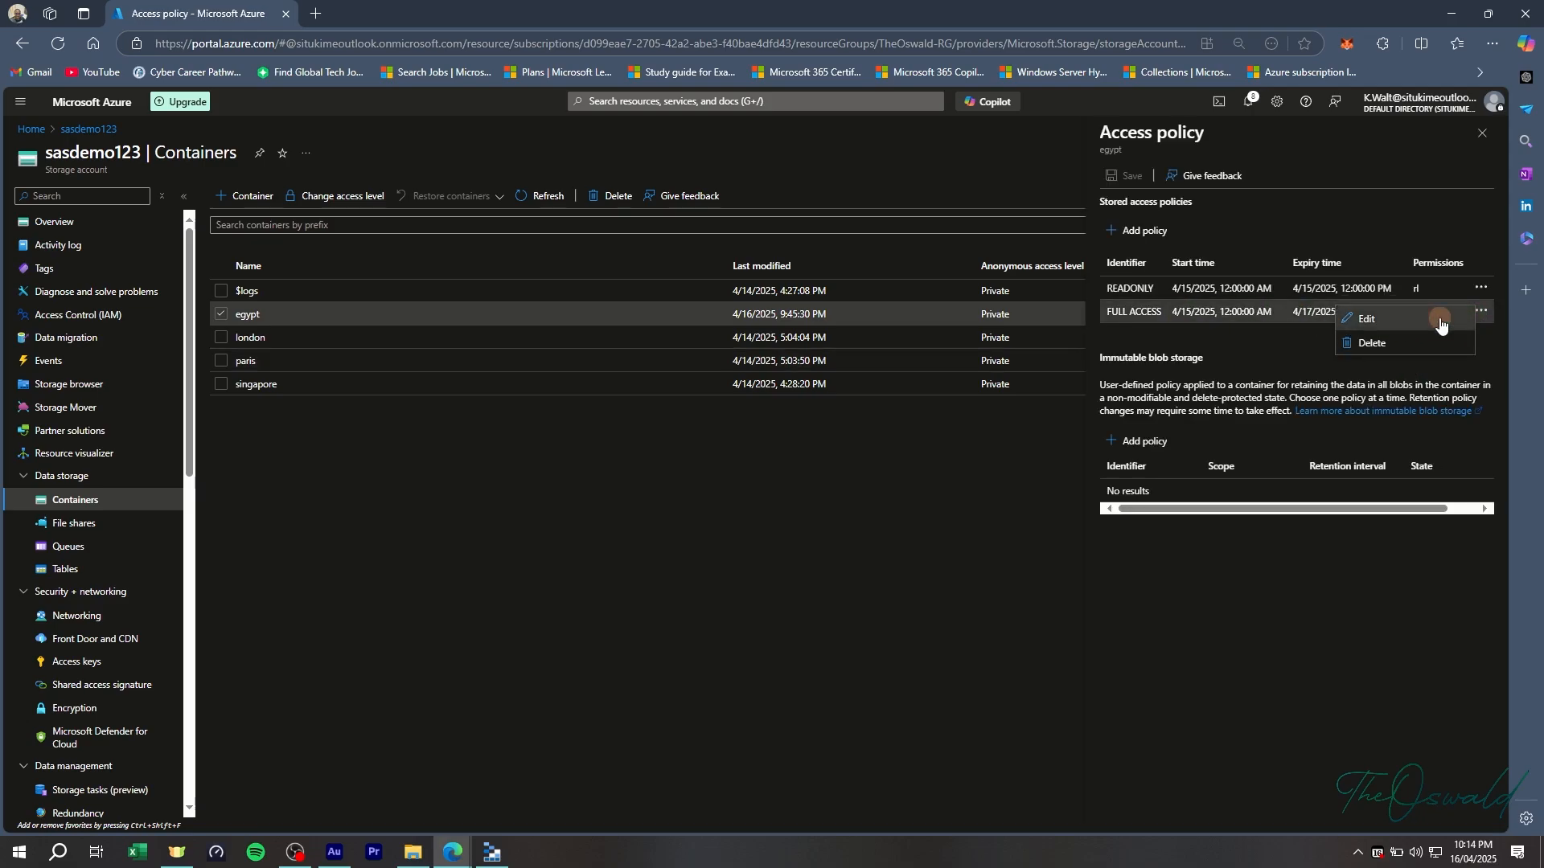
{"action": "left_click", "coordinate": [1366, 319]}
Remove Delete from its permissions, leaving racwl, then save and close the Access policy panel.
{"action": "left_click", "coordinate": [1415, 395]}
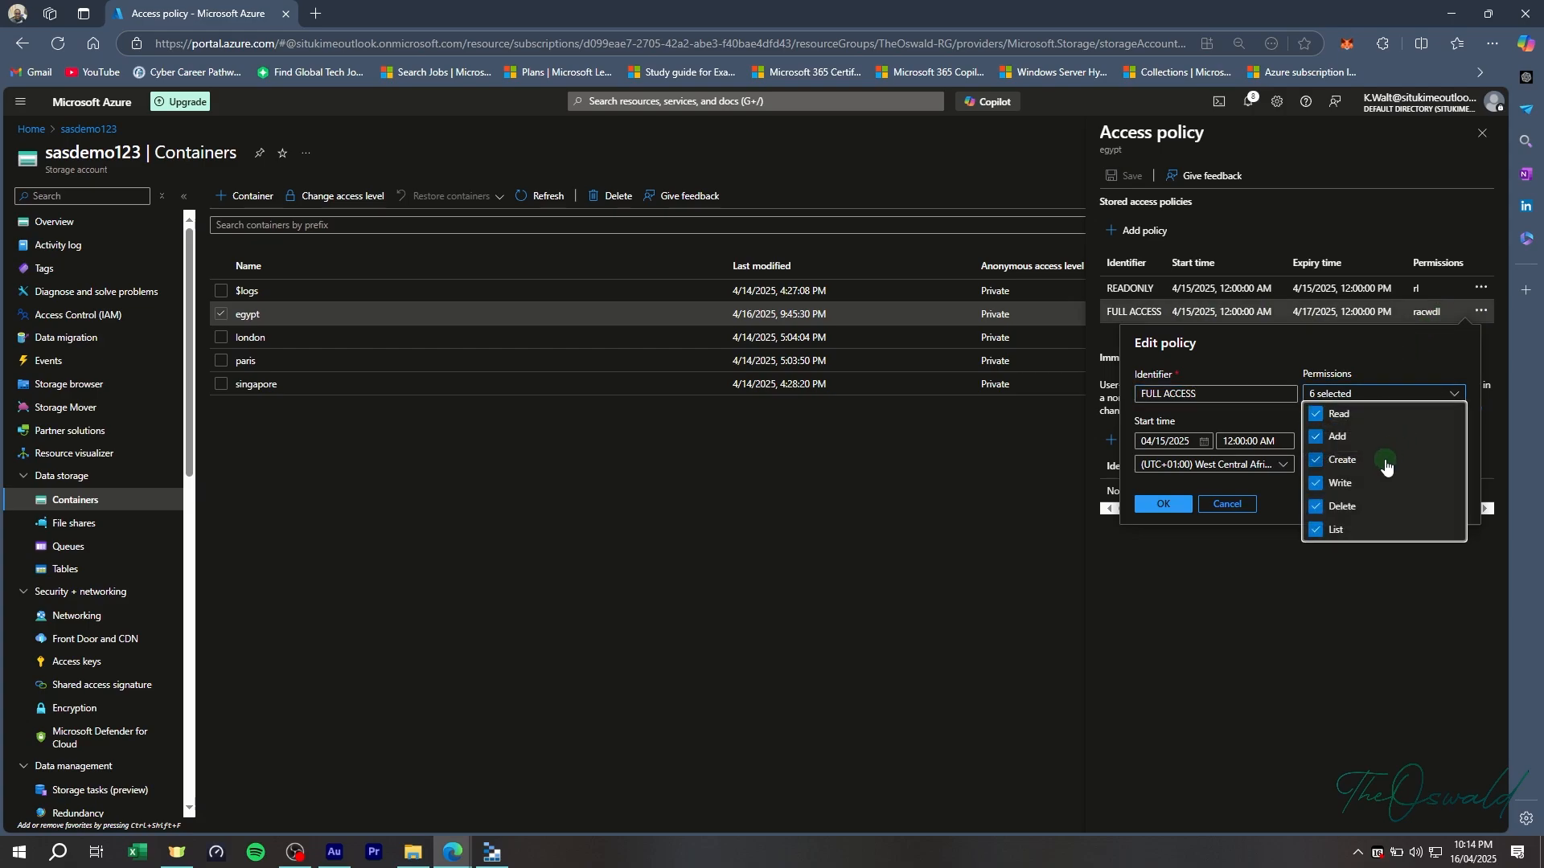
{"action": "left_click", "coordinate": [1322, 508]}
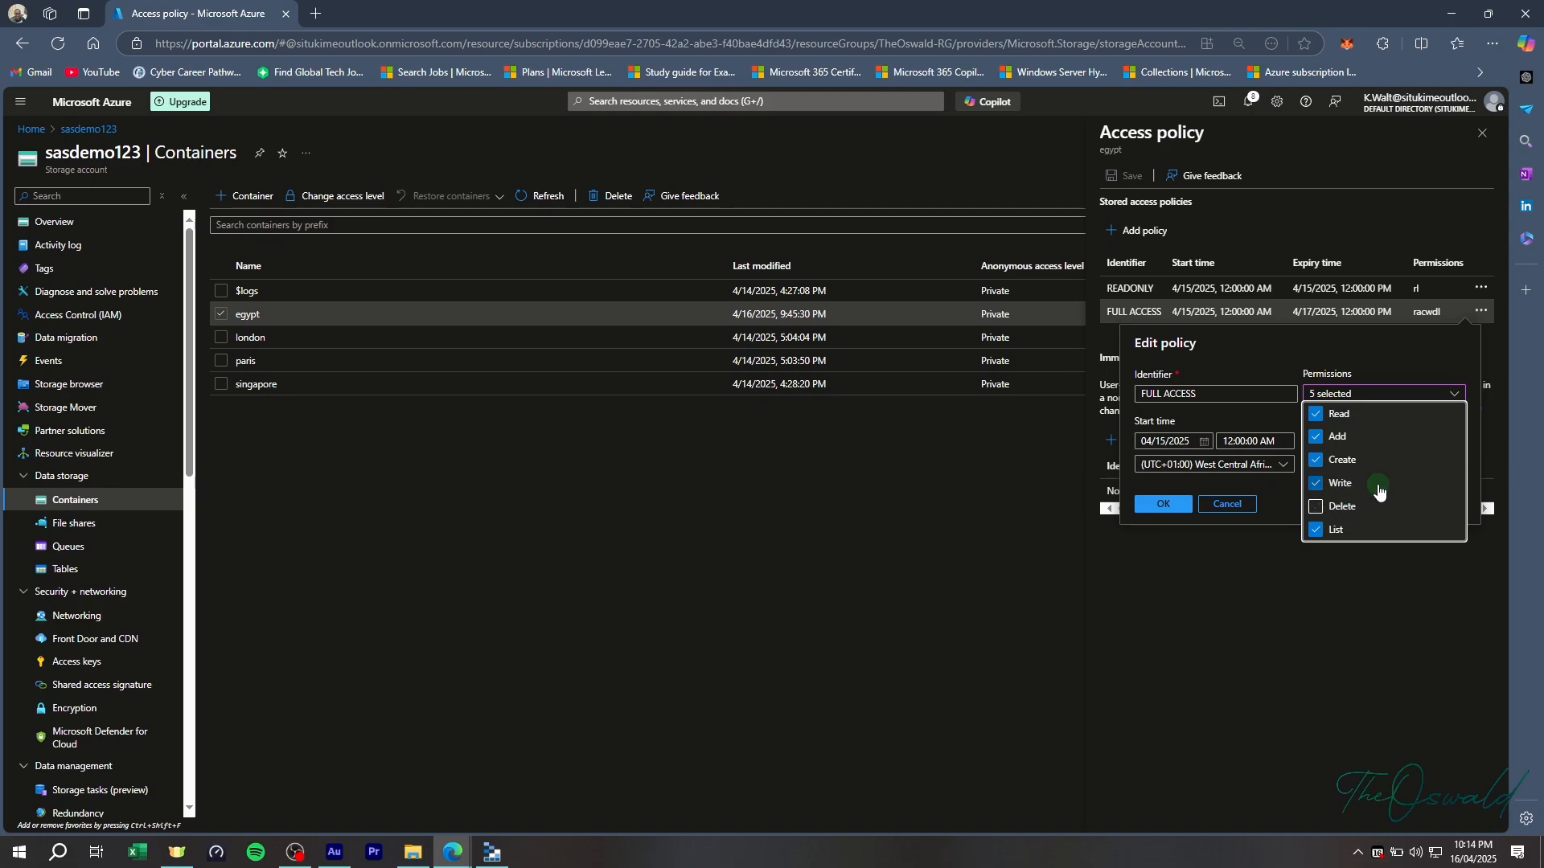
{"action": "left_click", "coordinate": [1264, 545]}
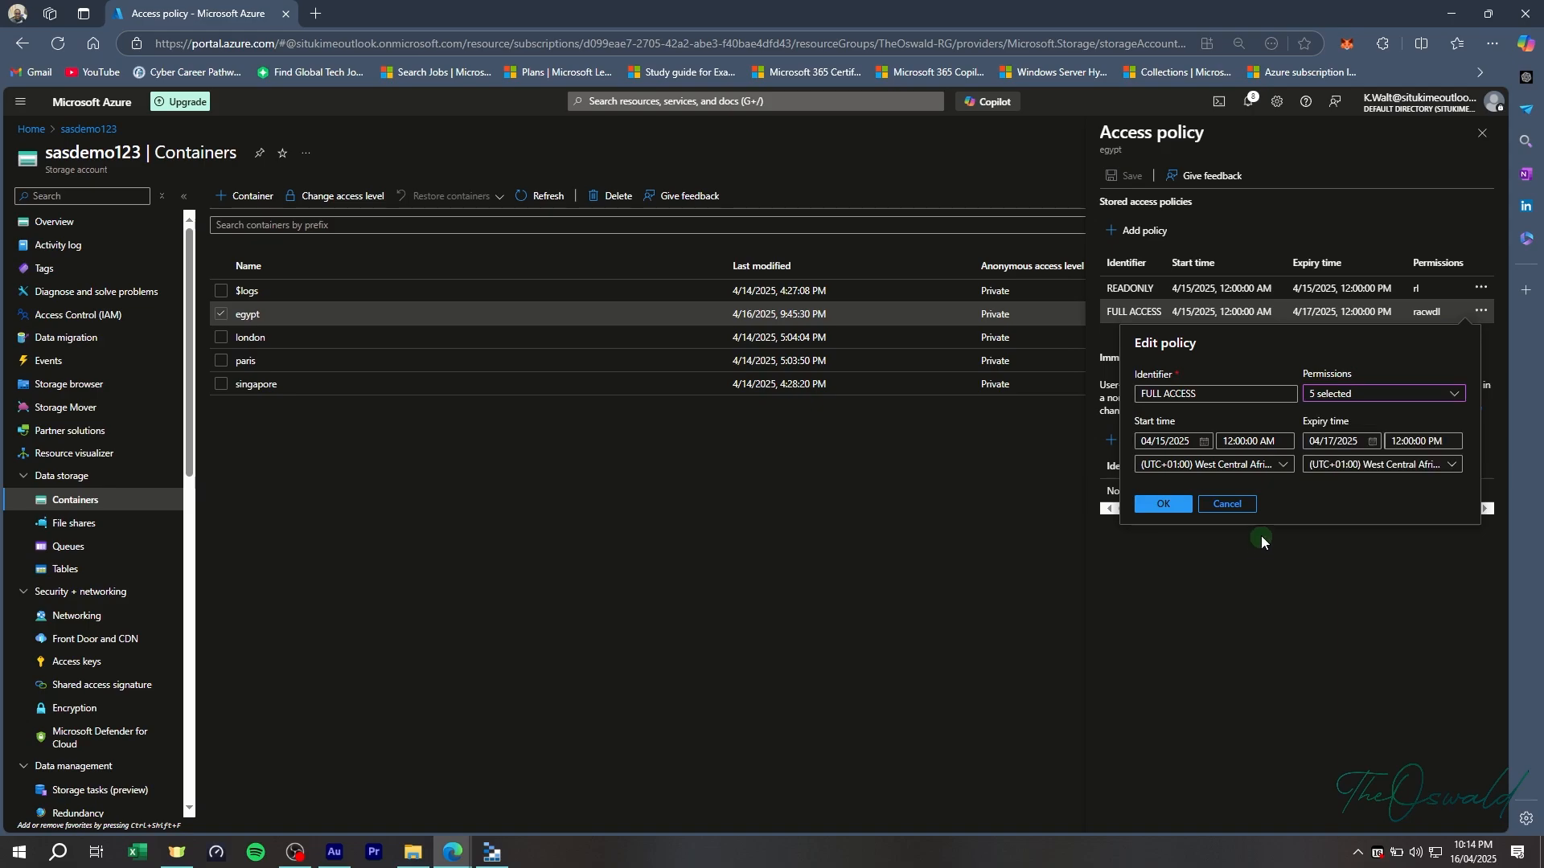
{"action": "left_click", "coordinate": [1164, 504]}
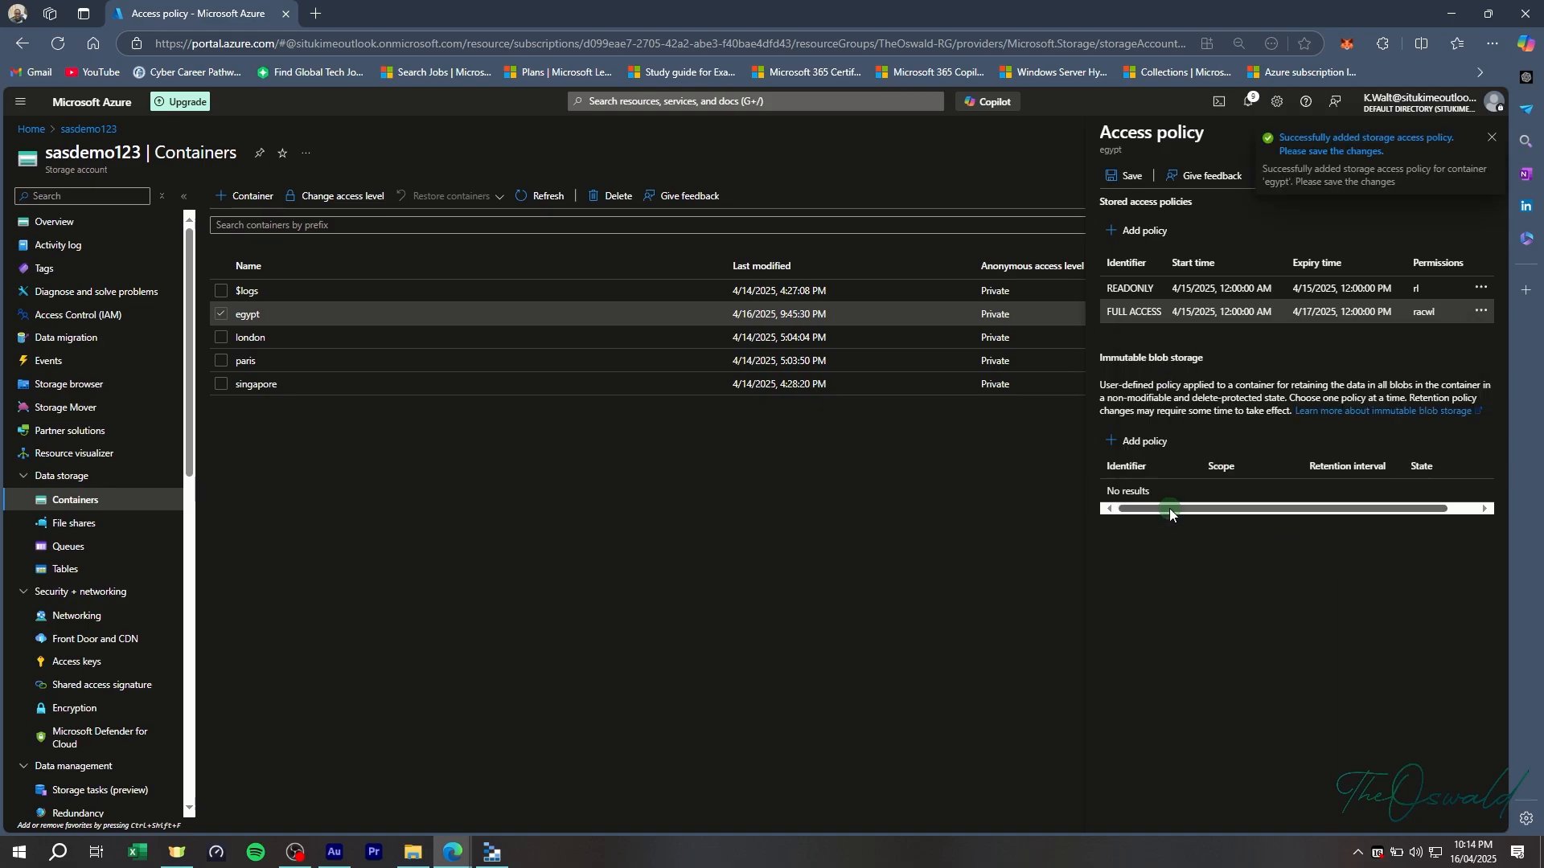
{"action": "left_click", "coordinate": [1134, 179]}
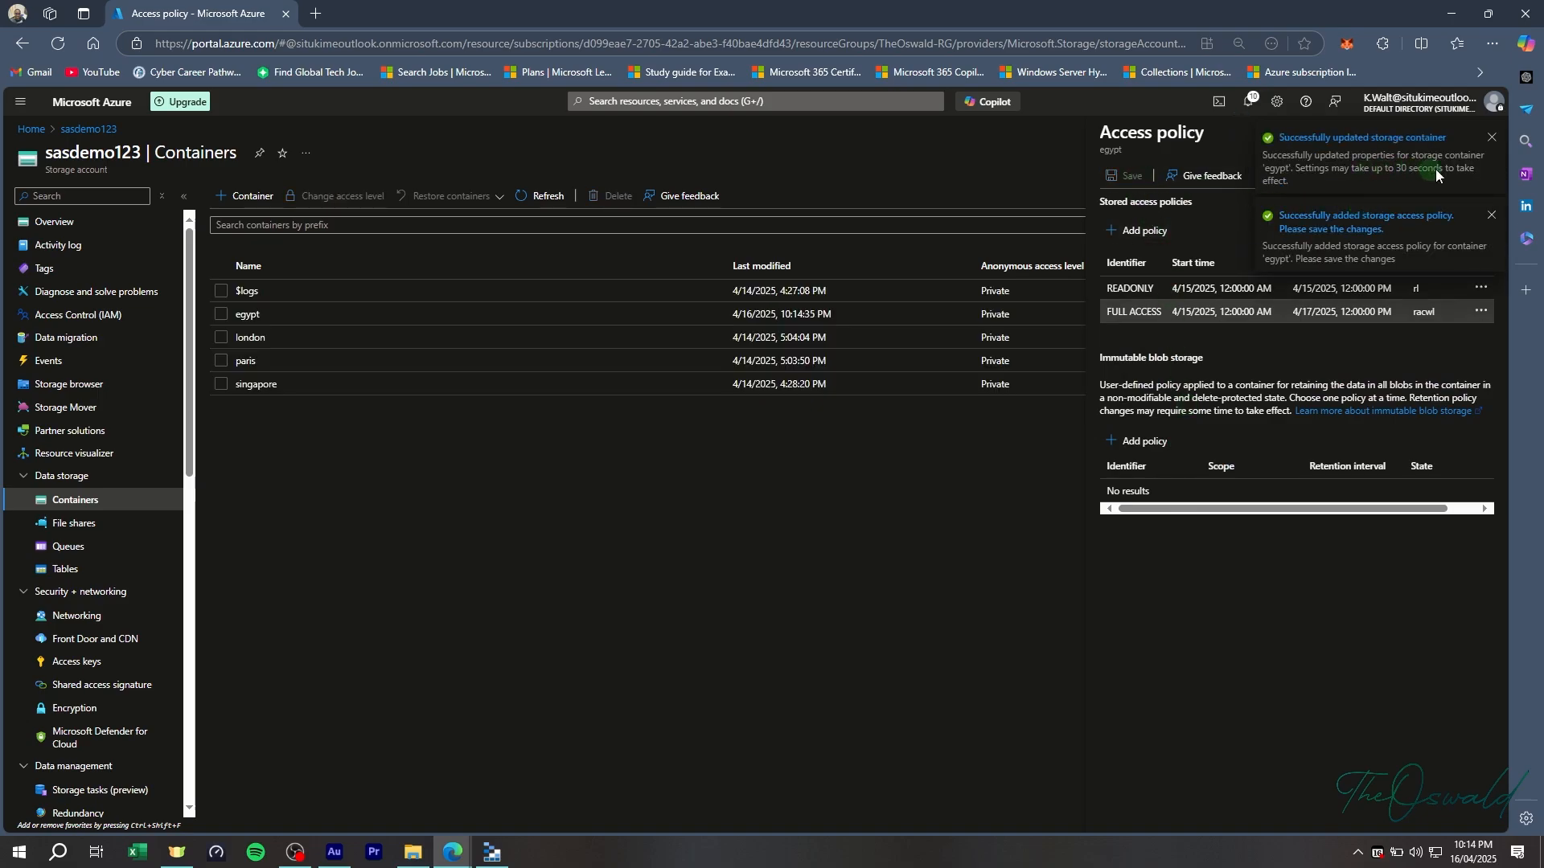
{"action": "left_click", "coordinate": [1494, 141]}
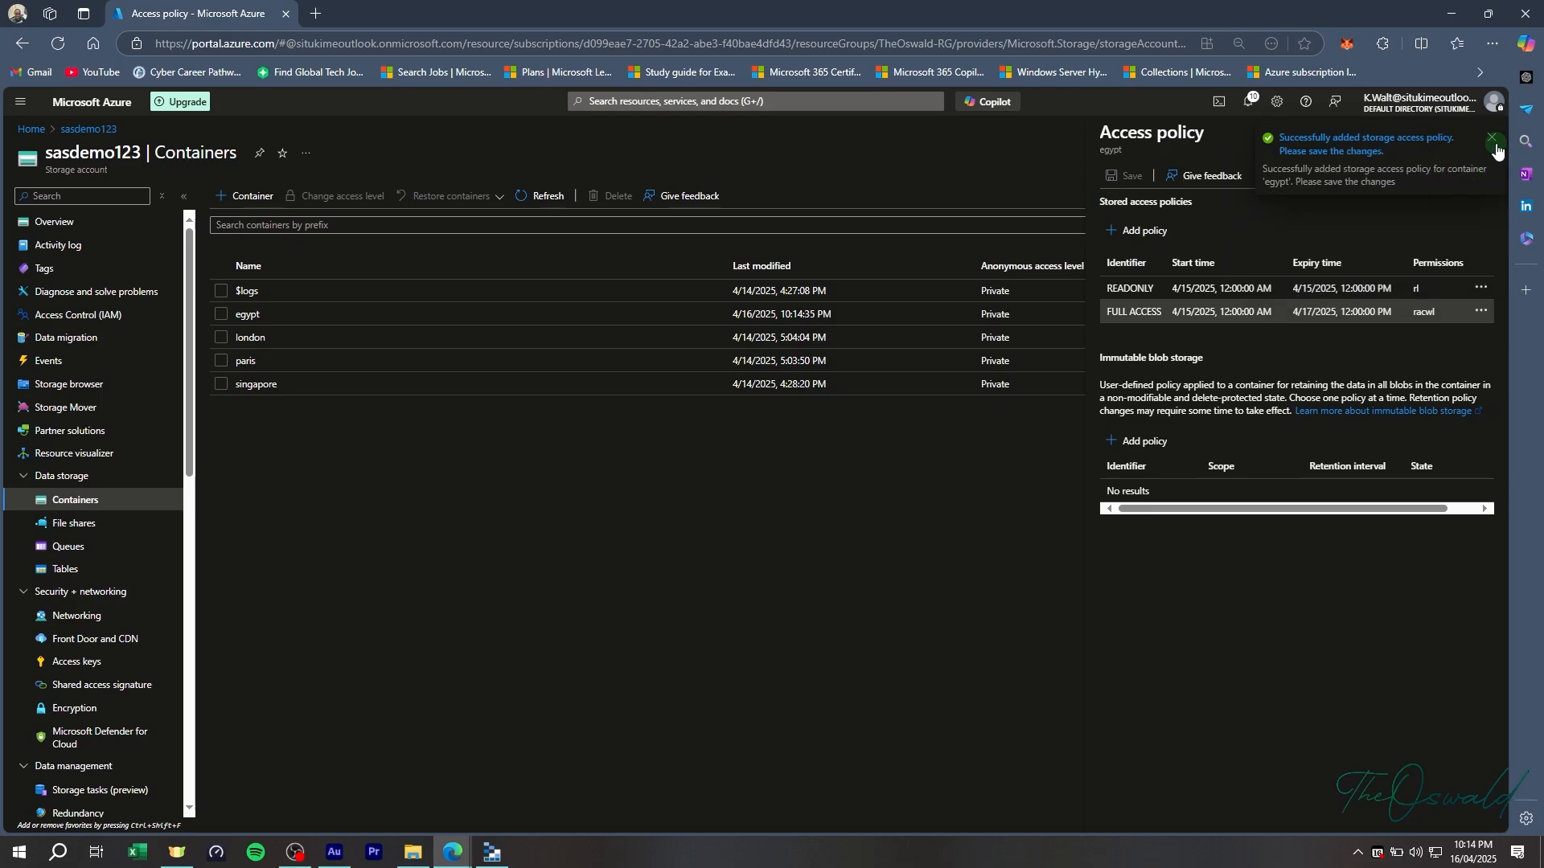
{"action": "left_click", "coordinate": [1491, 138]}
{"action": "left_click", "coordinate": [1485, 134]}
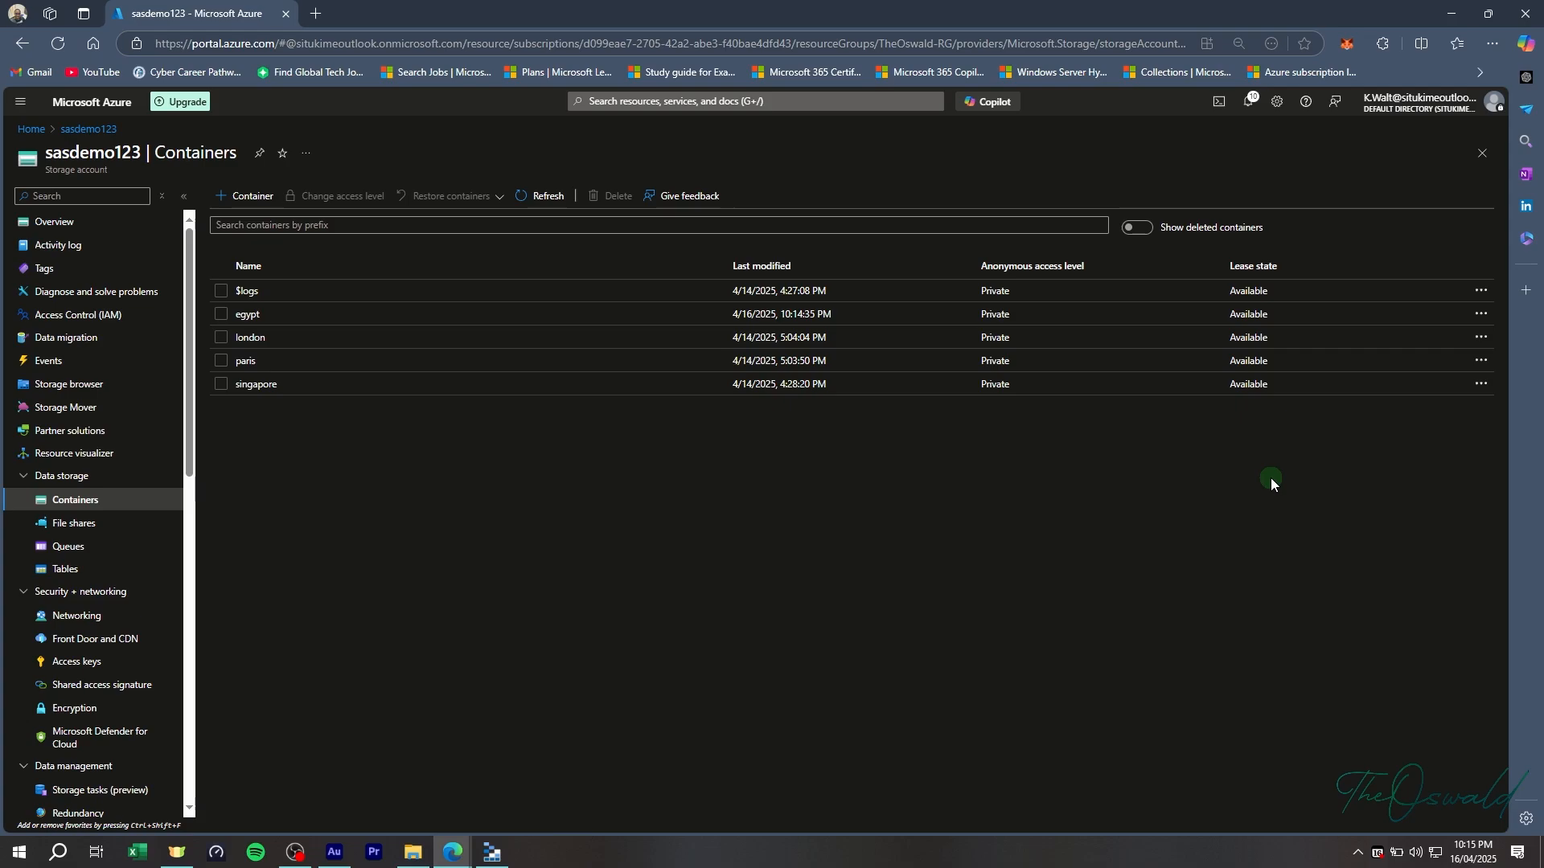
{"action": "key", "text": "alt+Tab"}
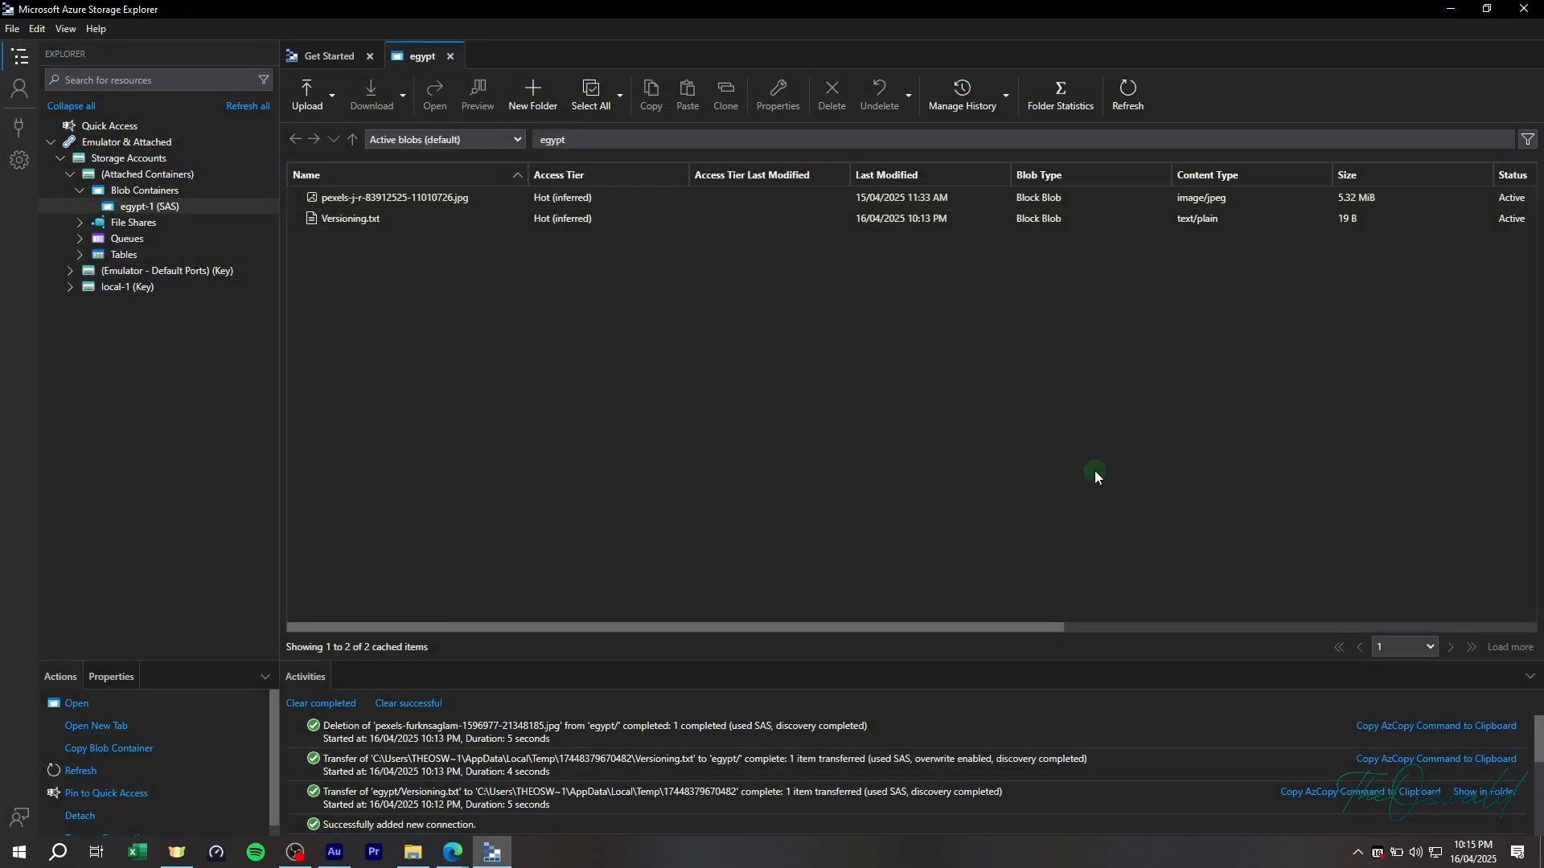
Refresh egypt and try deleting pexels-j-r-83912525-11010726.jpg, which now fails.
{"action": "left_click", "coordinate": [1132, 103]}
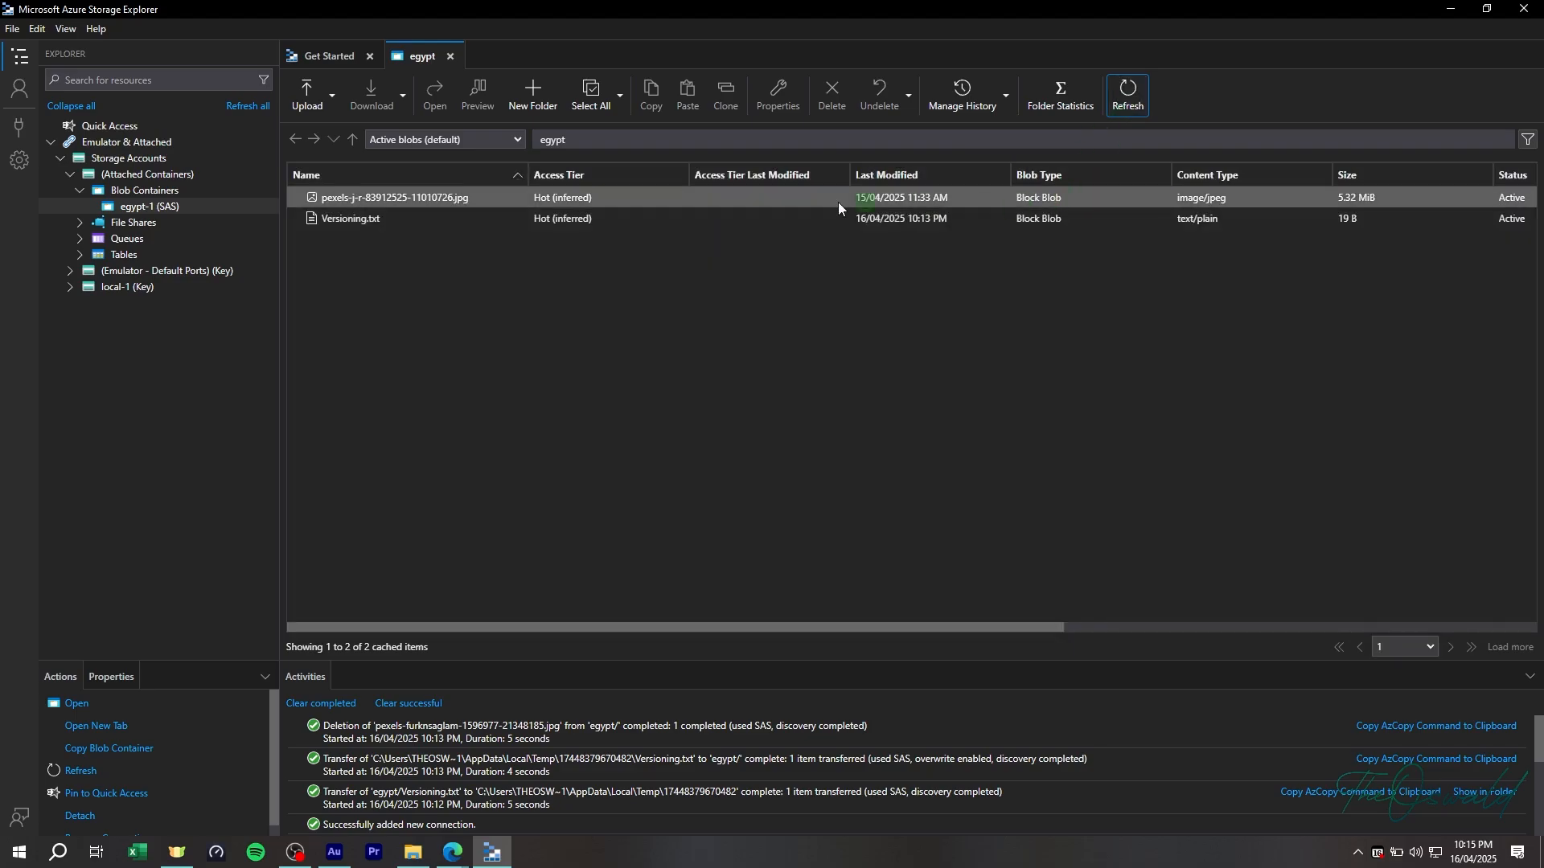
{"action": "left_click", "coordinate": [548, 197]}
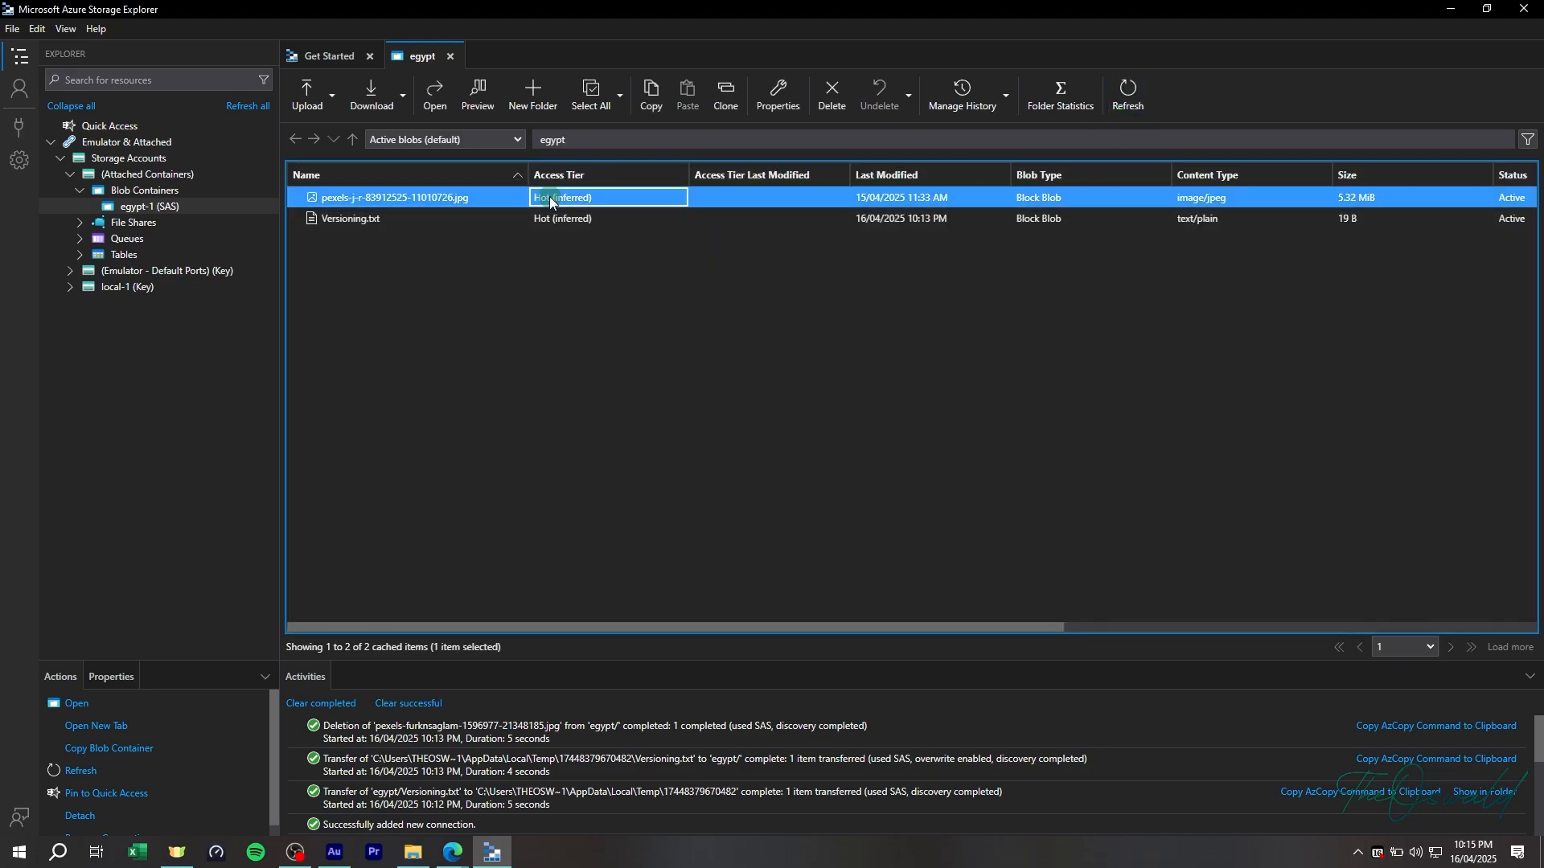
{"action": "left_click", "coordinate": [832, 103]}
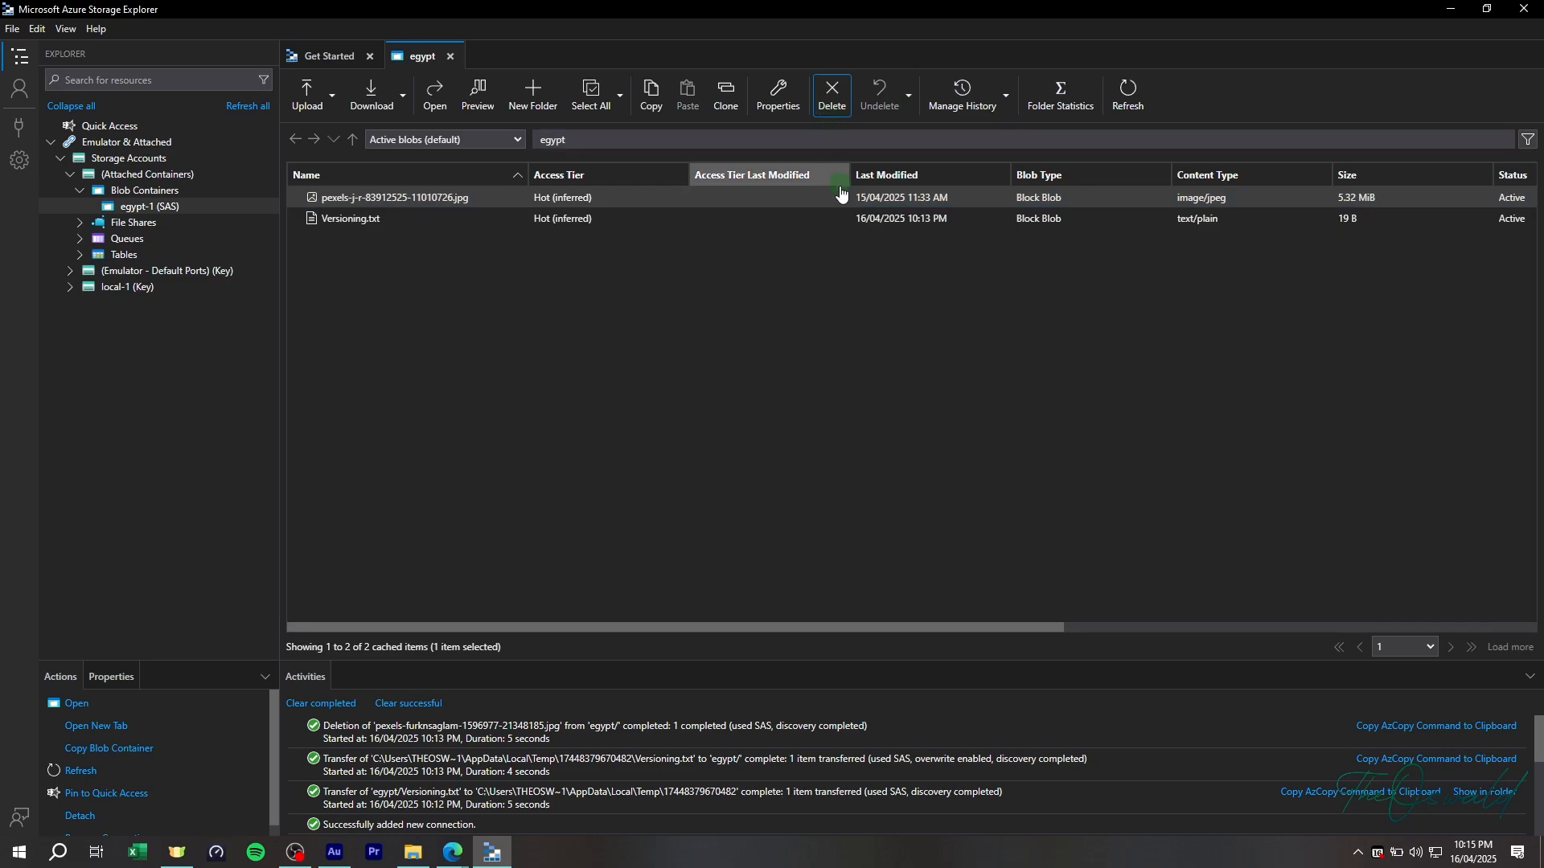
{"action": "left_click", "coordinate": [846, 500]}
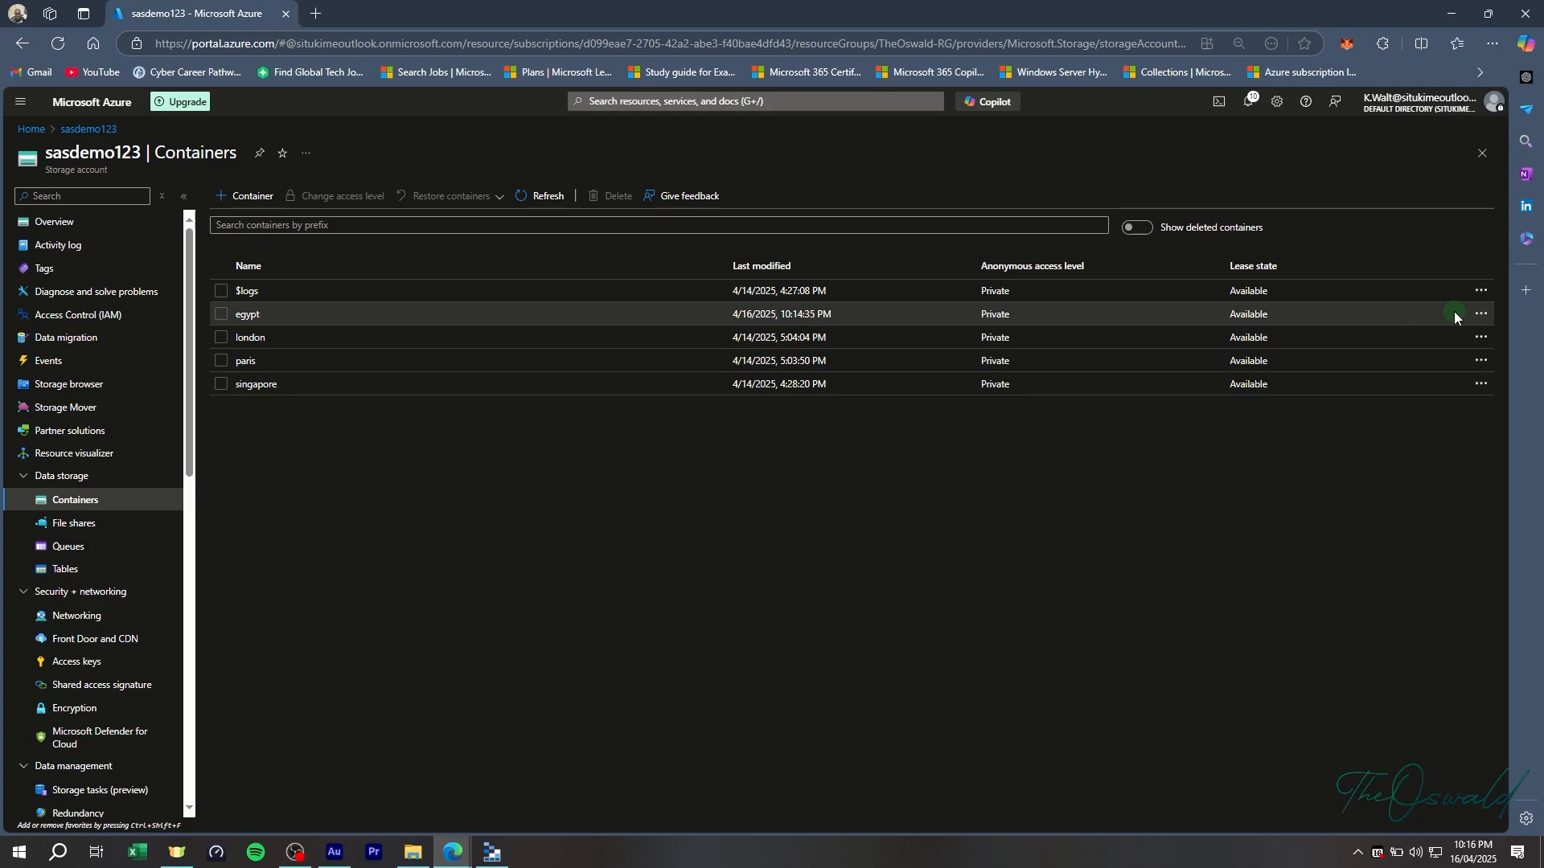
Review the egypt container's FULL ACCESS stored policy (racwdl) alongside READONLY without changing anything.
{"action": "left_click", "coordinate": [1481, 314]}
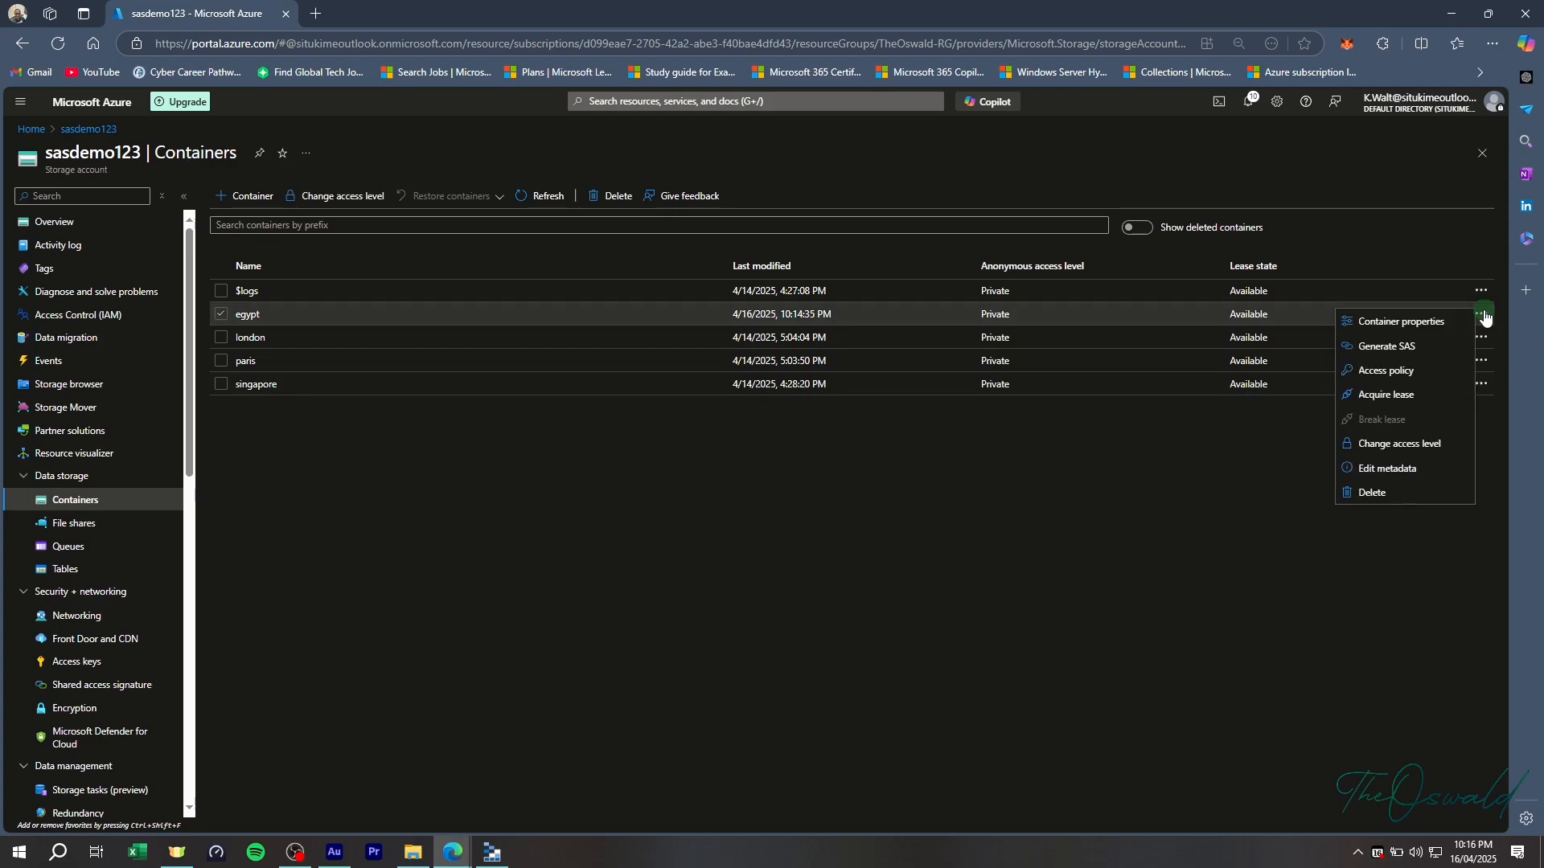
{"action": "left_click", "coordinate": [1417, 368]}
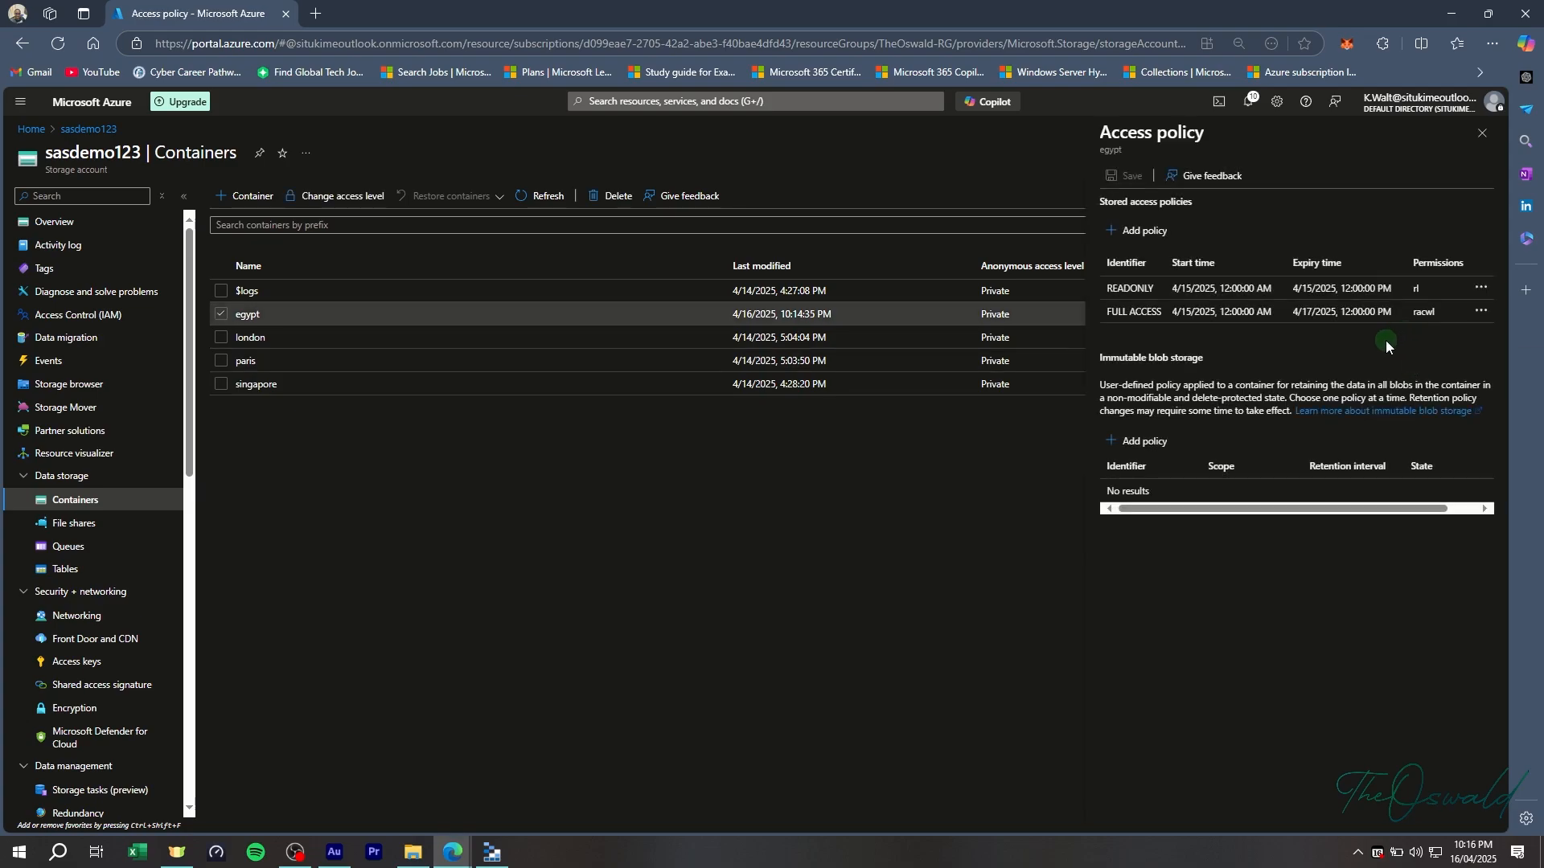
{"action": "left_click", "coordinate": [1481, 311]}
{"action": "left_click", "coordinate": [1394, 398]}
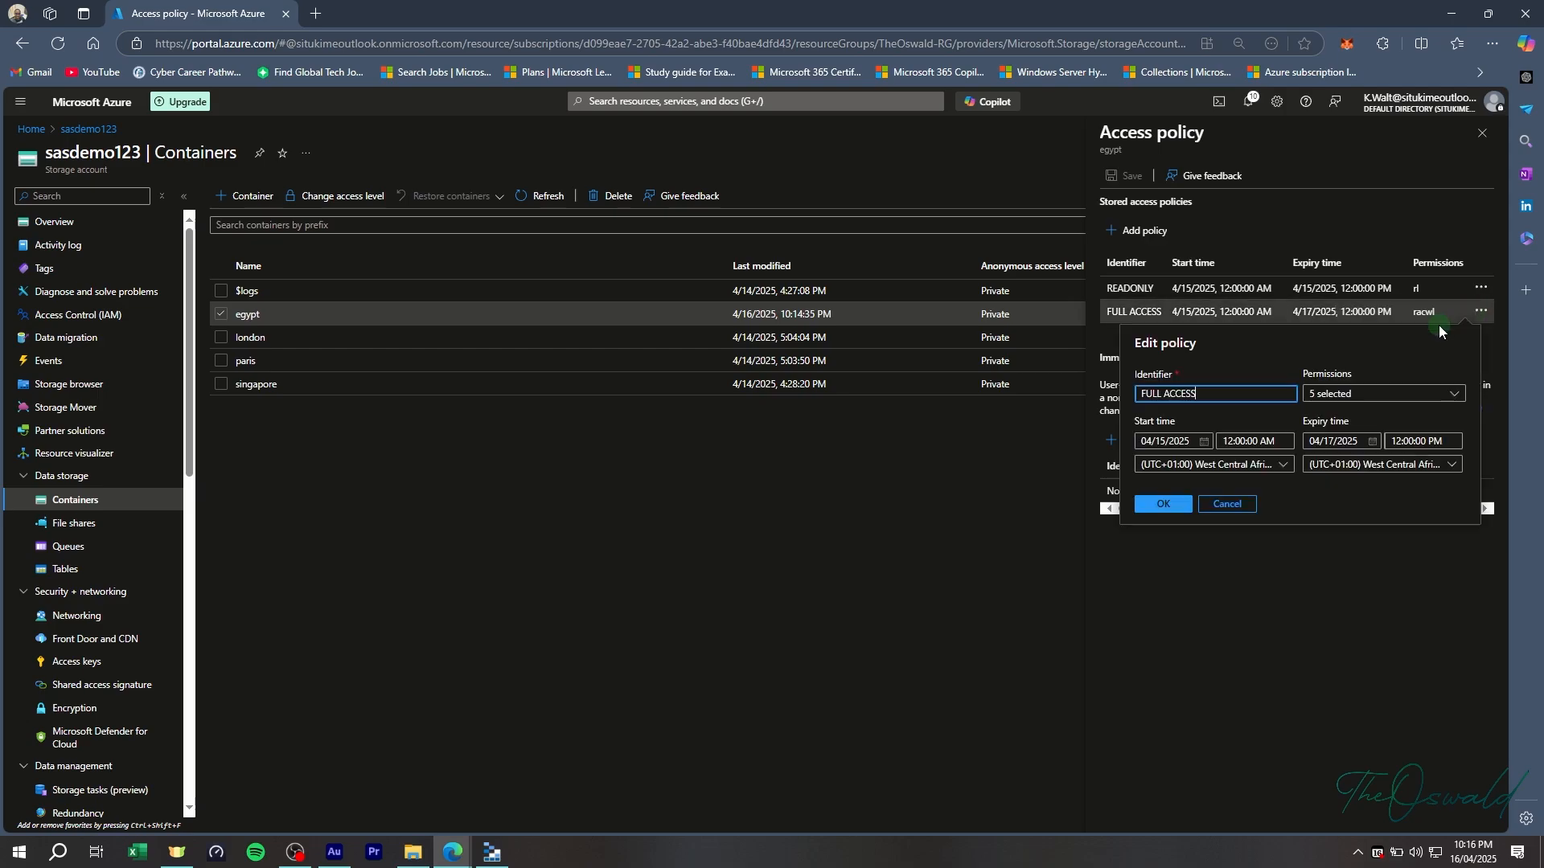
{"action": "left_click", "coordinate": [1227, 504]}
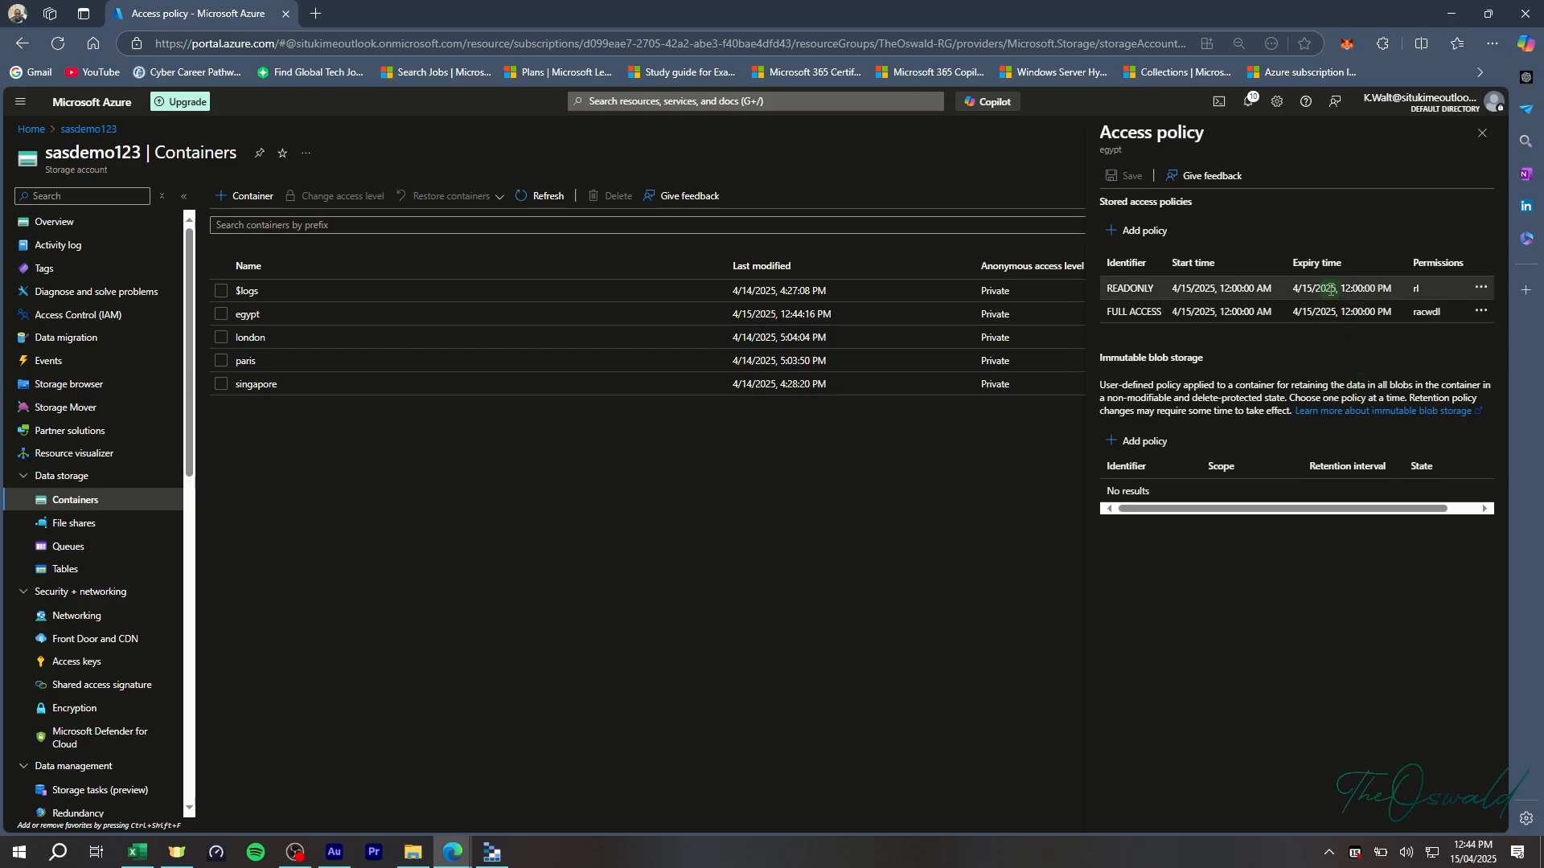
Generate a Read-only SAS URL for pexels-thais-cordeiro-2213281-3873681.jpg, valid 12:44:40 PM to 8:44:40 PM, and copy it.
{"action": "left_click", "coordinate": [1482, 133]}
{"action": "left_click", "coordinate": [591, 320]}
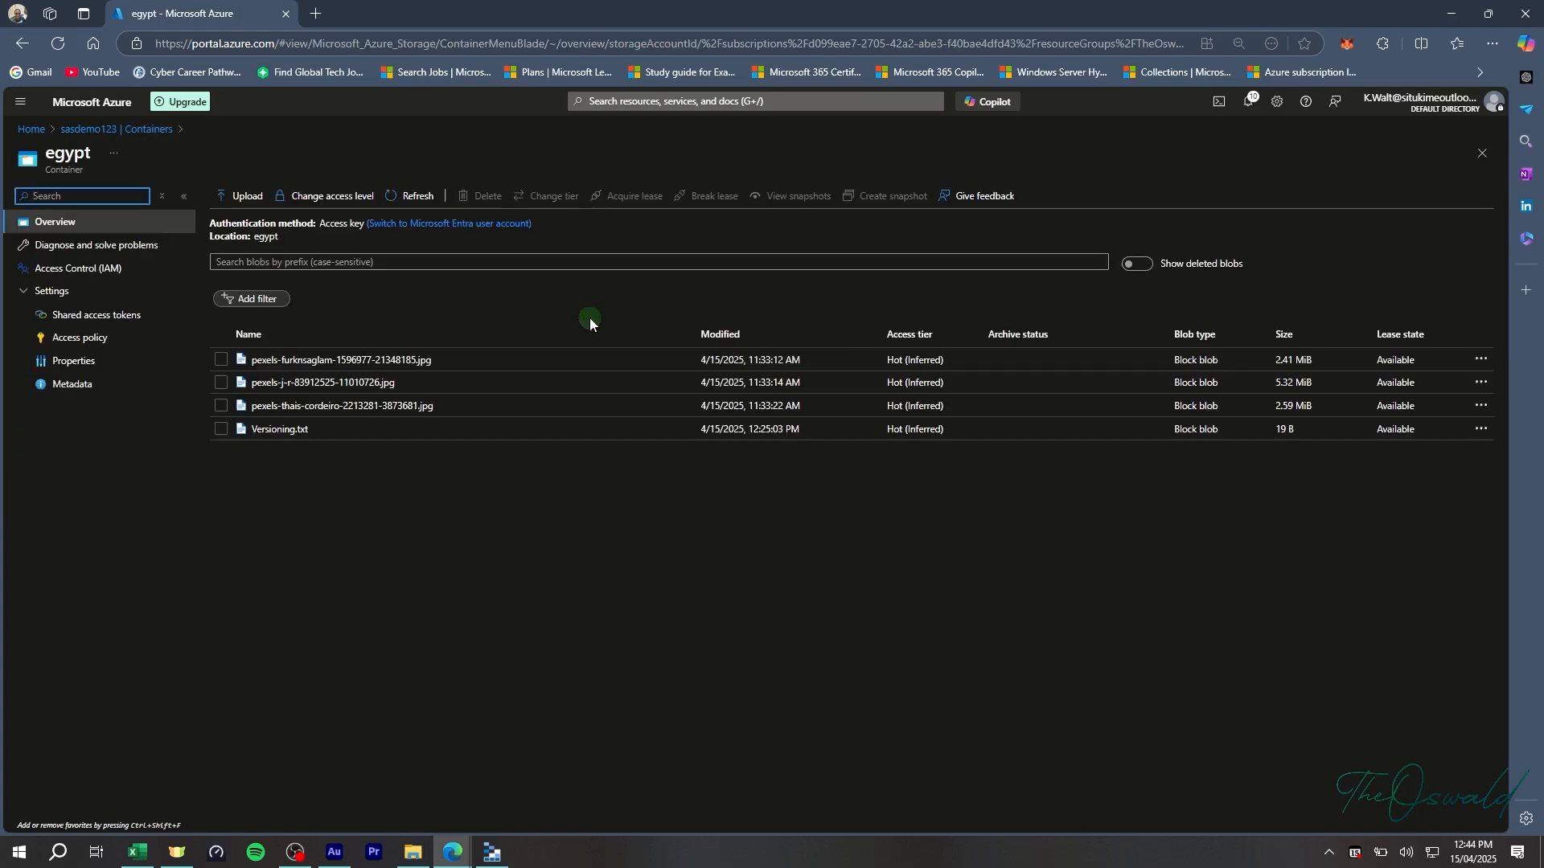
{"action": "left_click", "coordinate": [388, 406]}
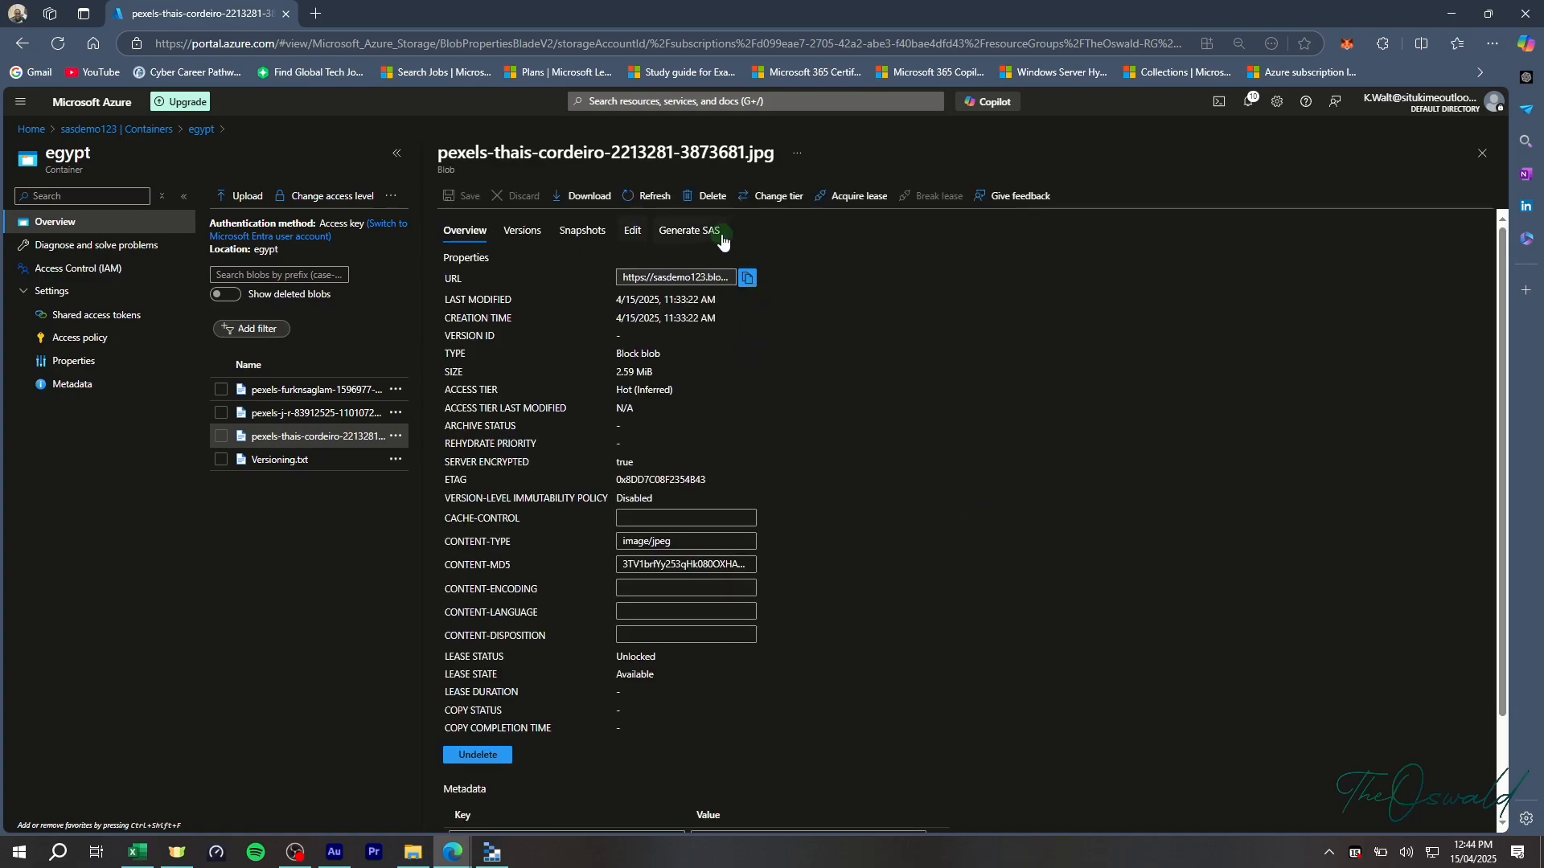
{"action": "left_click", "coordinate": [702, 226]}
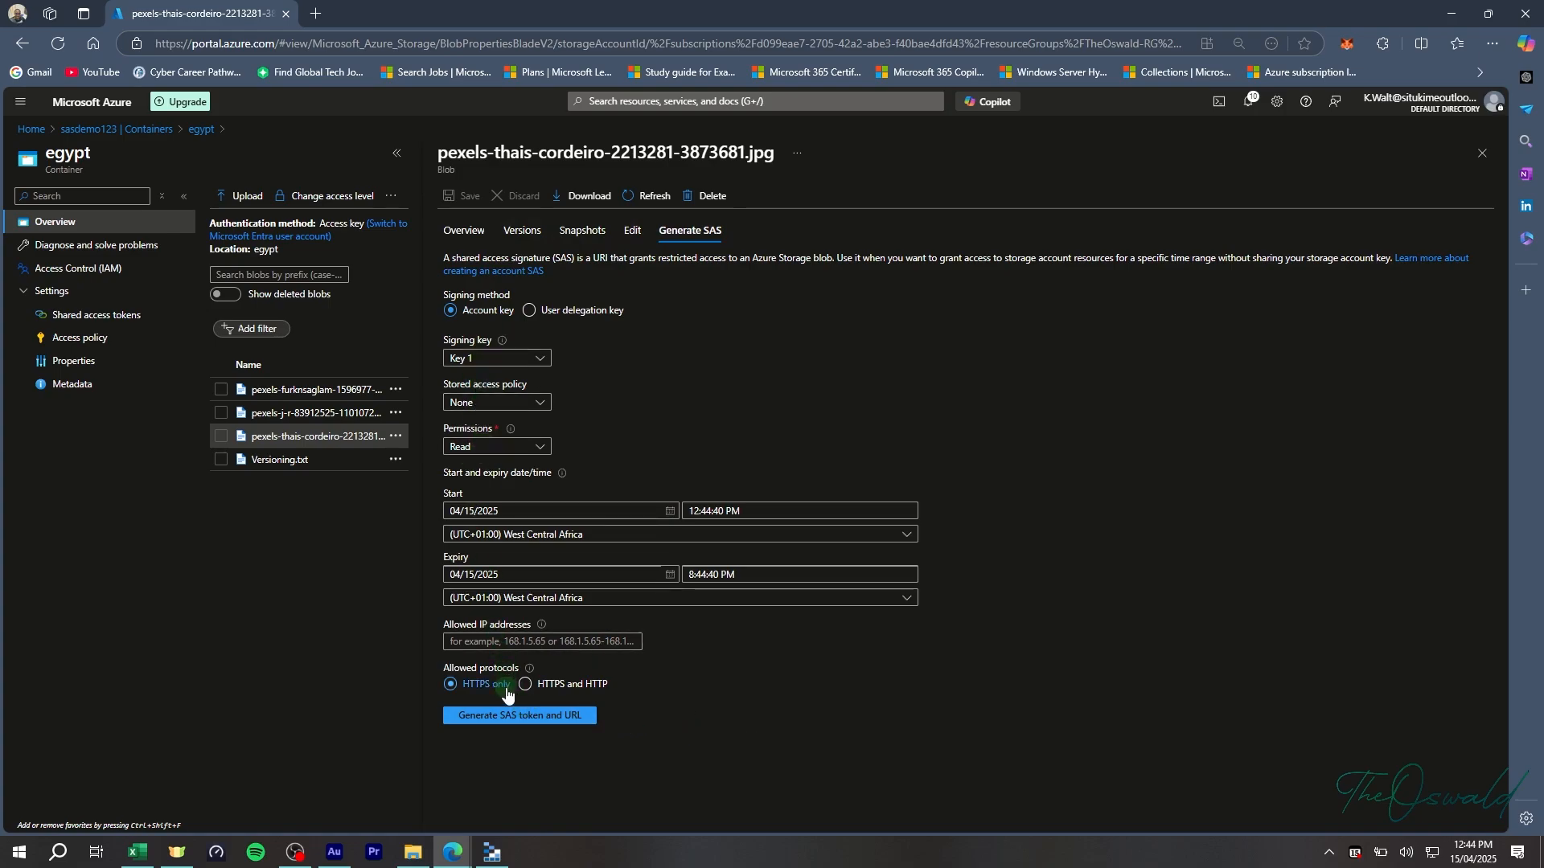
{"action": "left_click", "coordinate": [509, 722]}
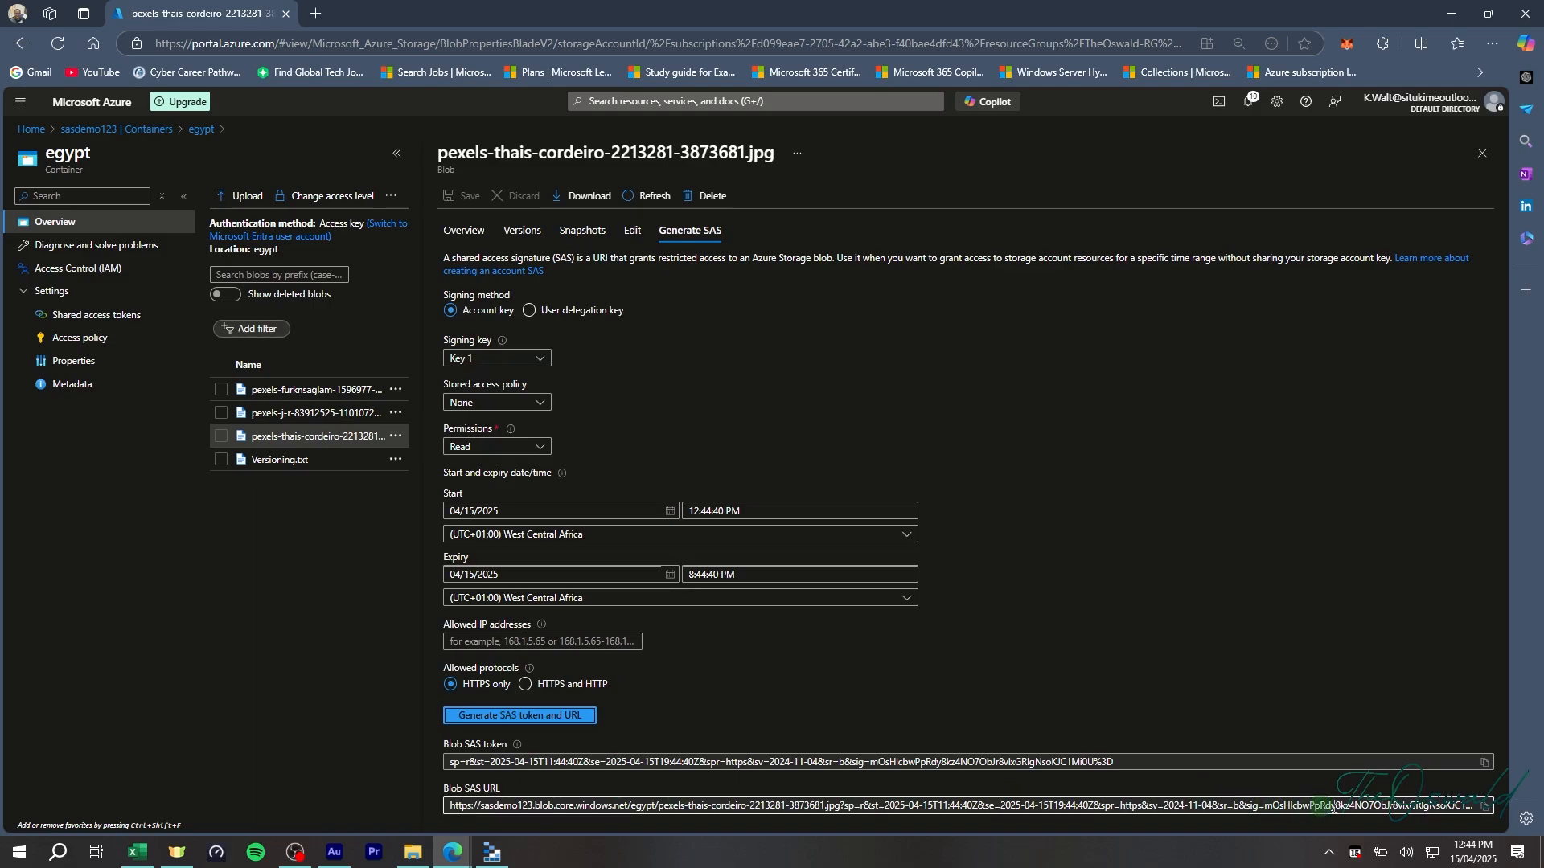
{"action": "left_click", "coordinate": [1483, 809]}
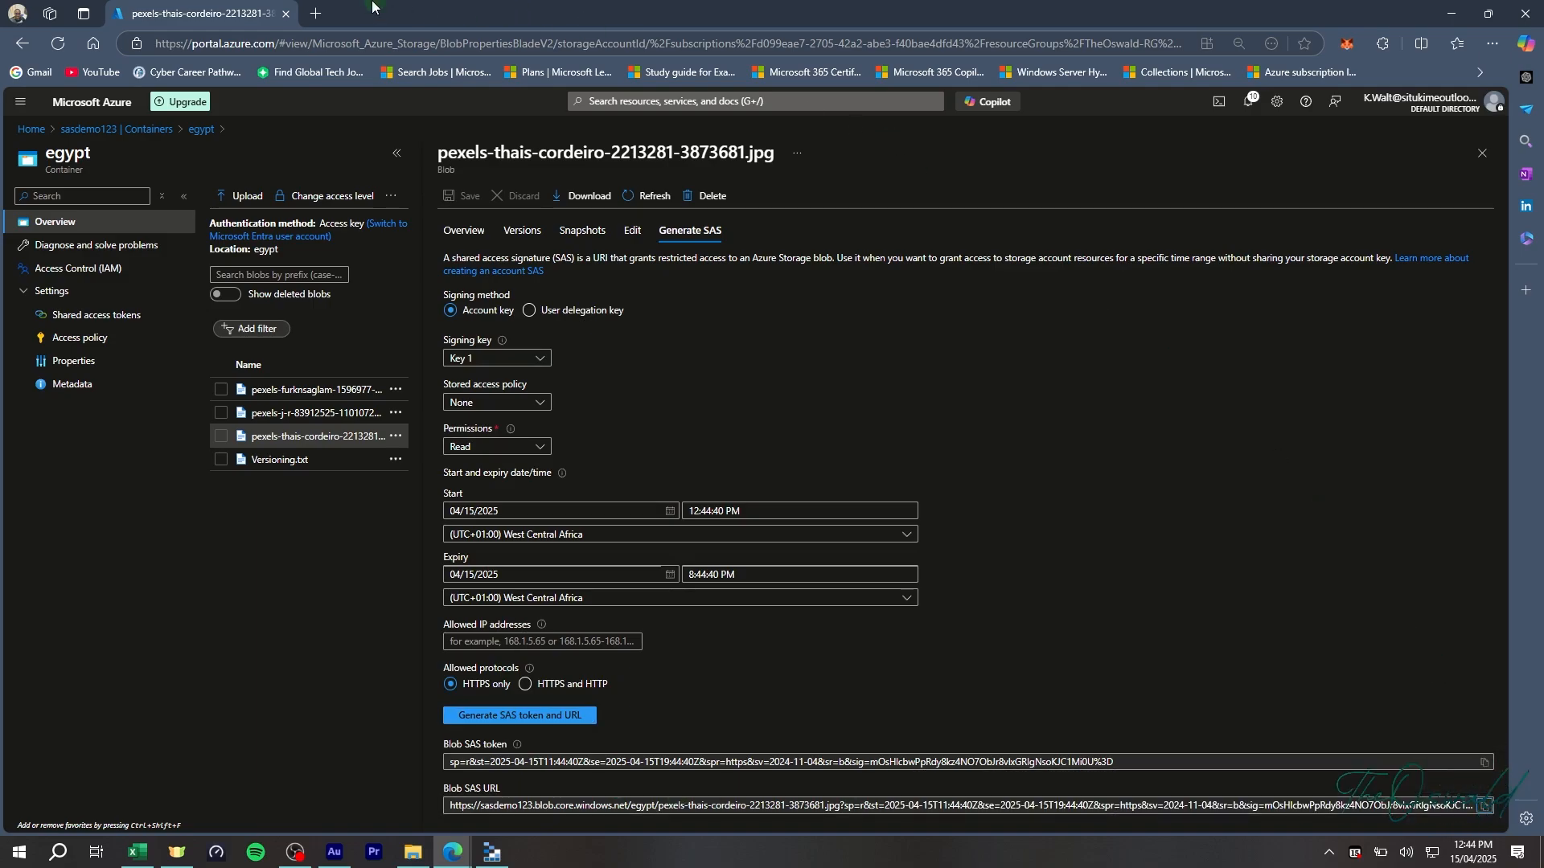
Load the copied blob SAS URL in a new Edge tab to show the pyramids image, then return to the portal.
{"action": "left_click", "coordinate": [313, 13]}
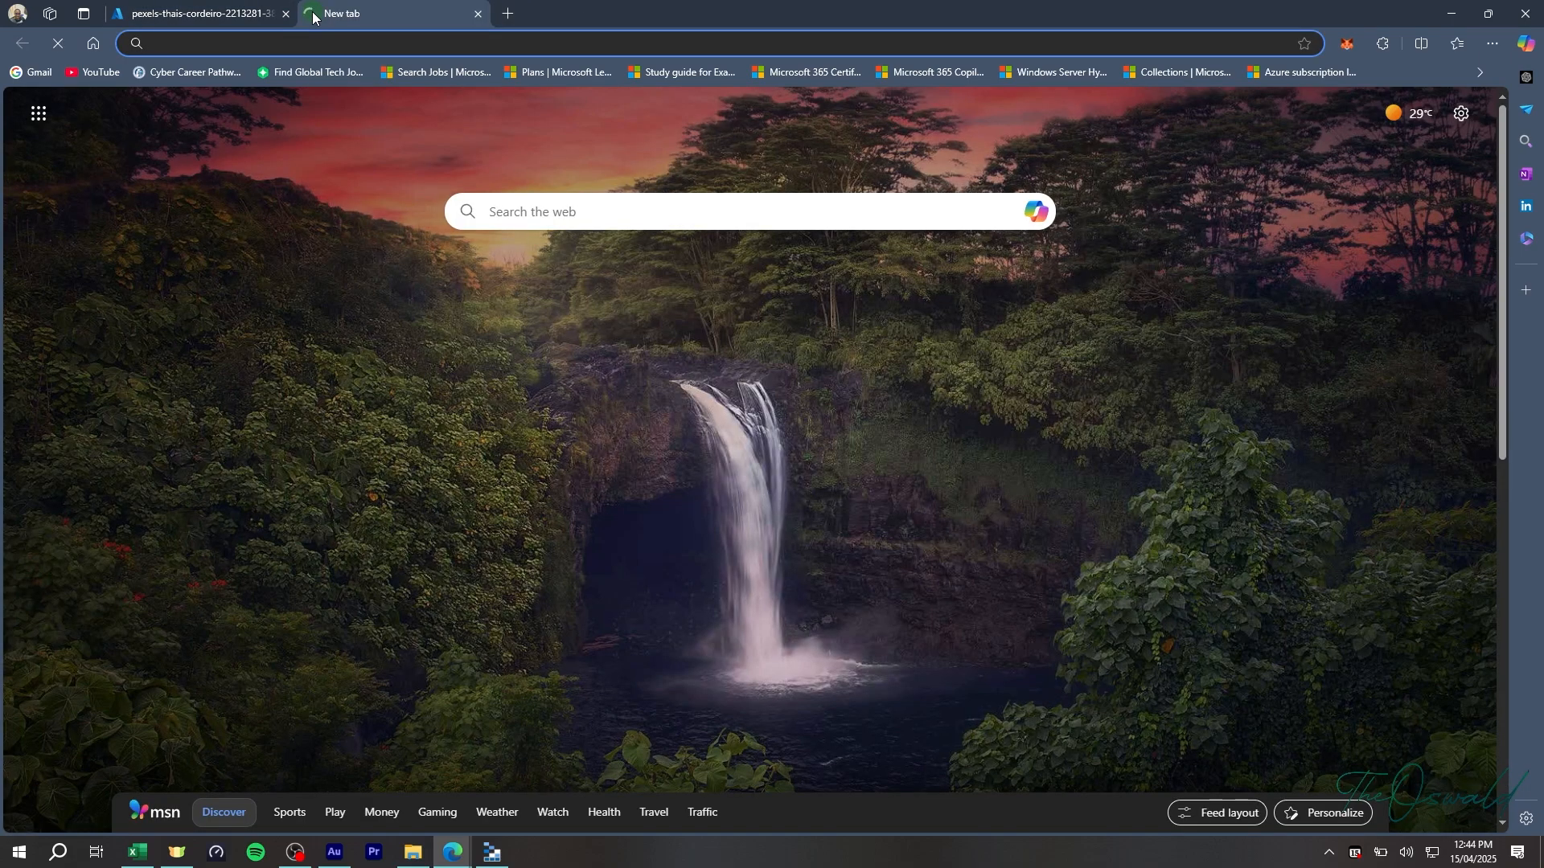
{"action": "key", "text": "ctrl+v"}
{"action": "key", "text": "Return"}
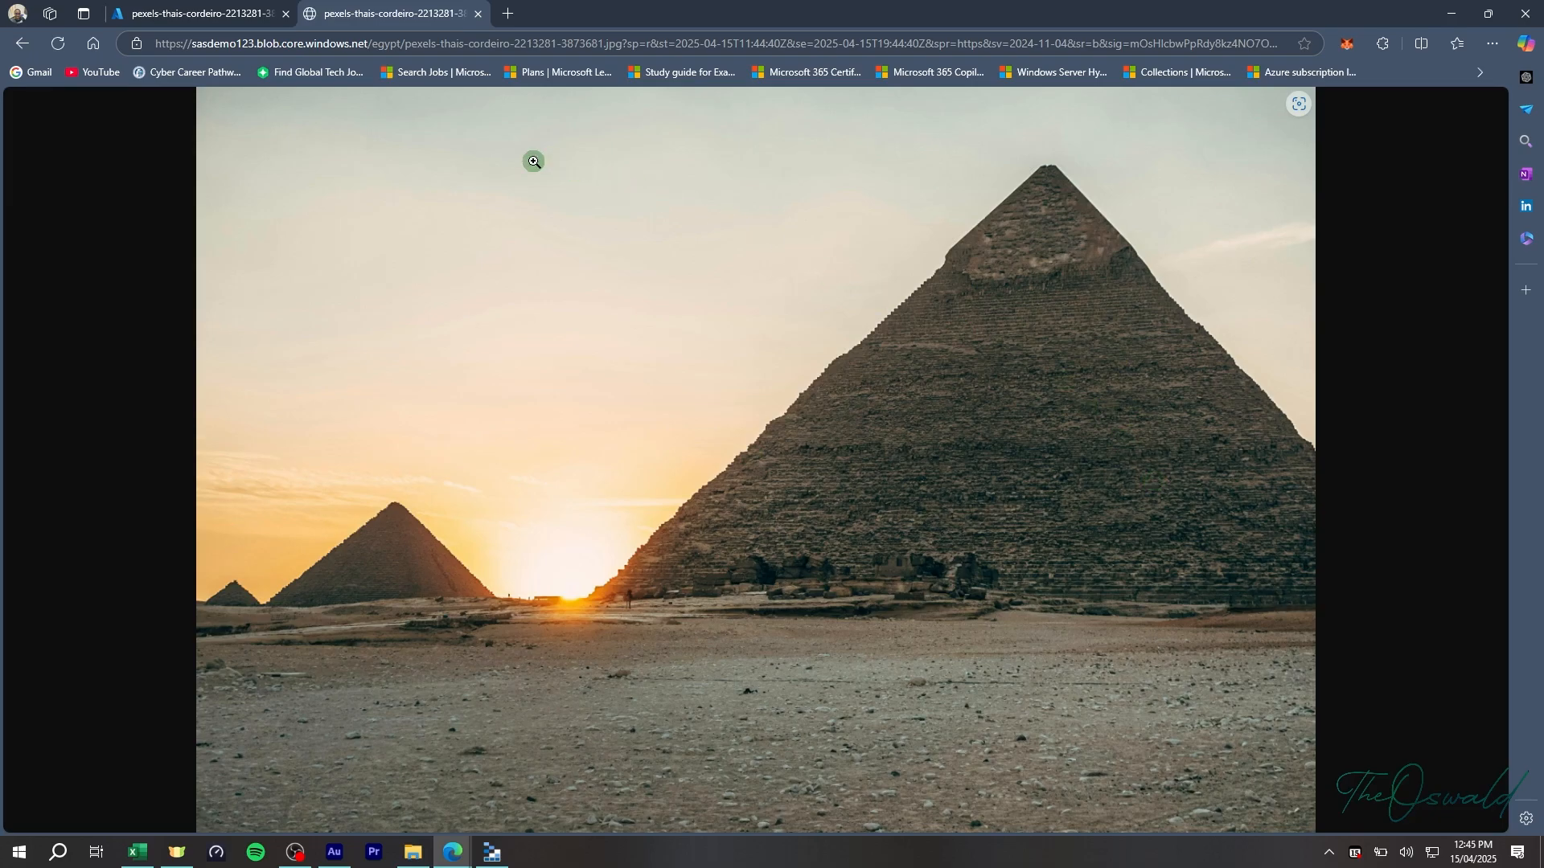
{"action": "left_click", "coordinate": [230, 20]}
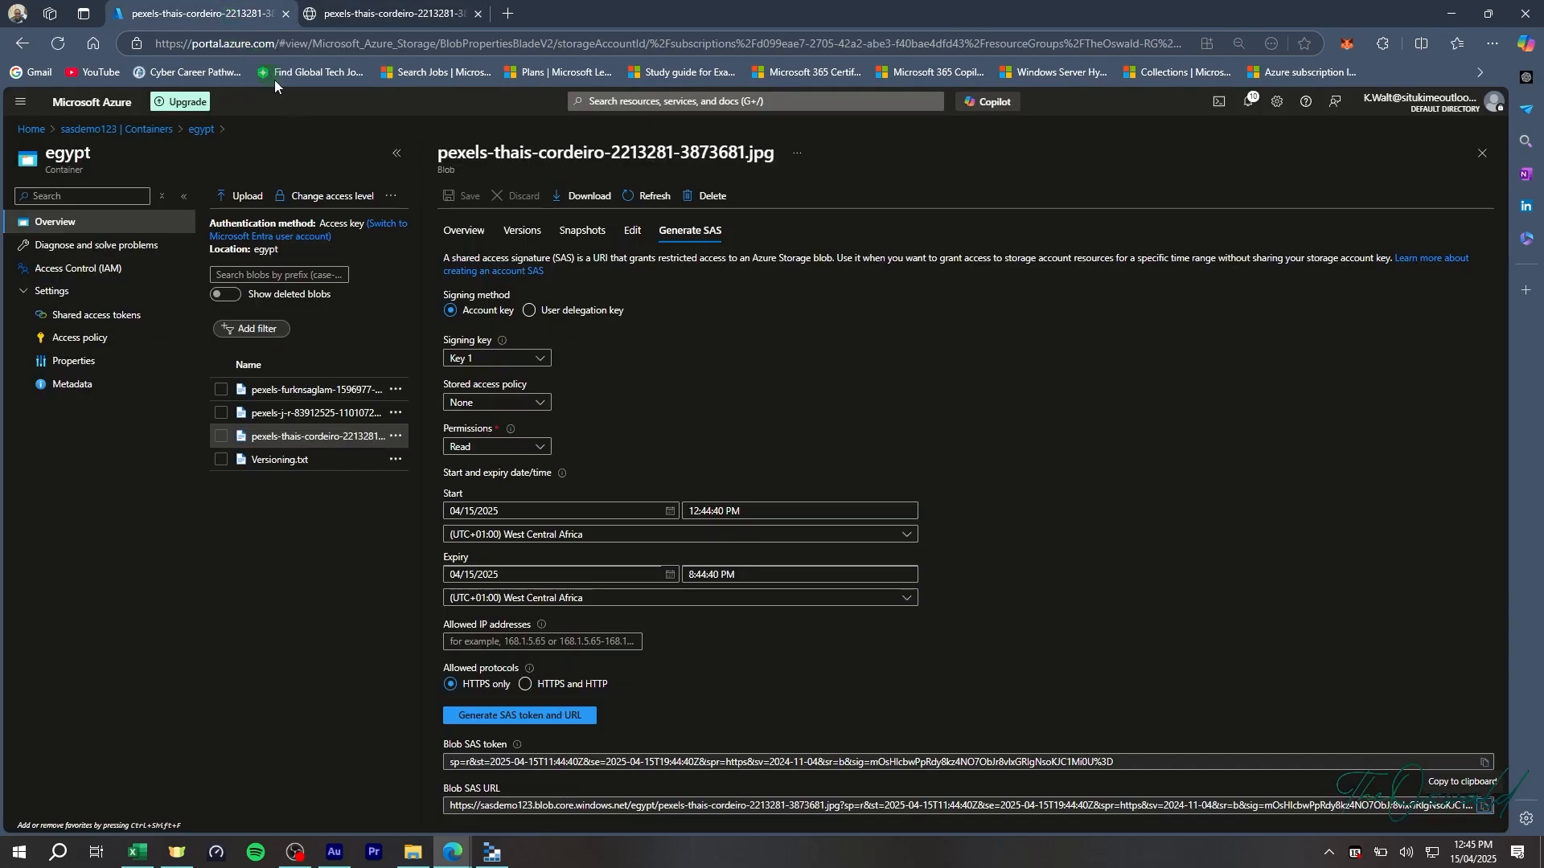